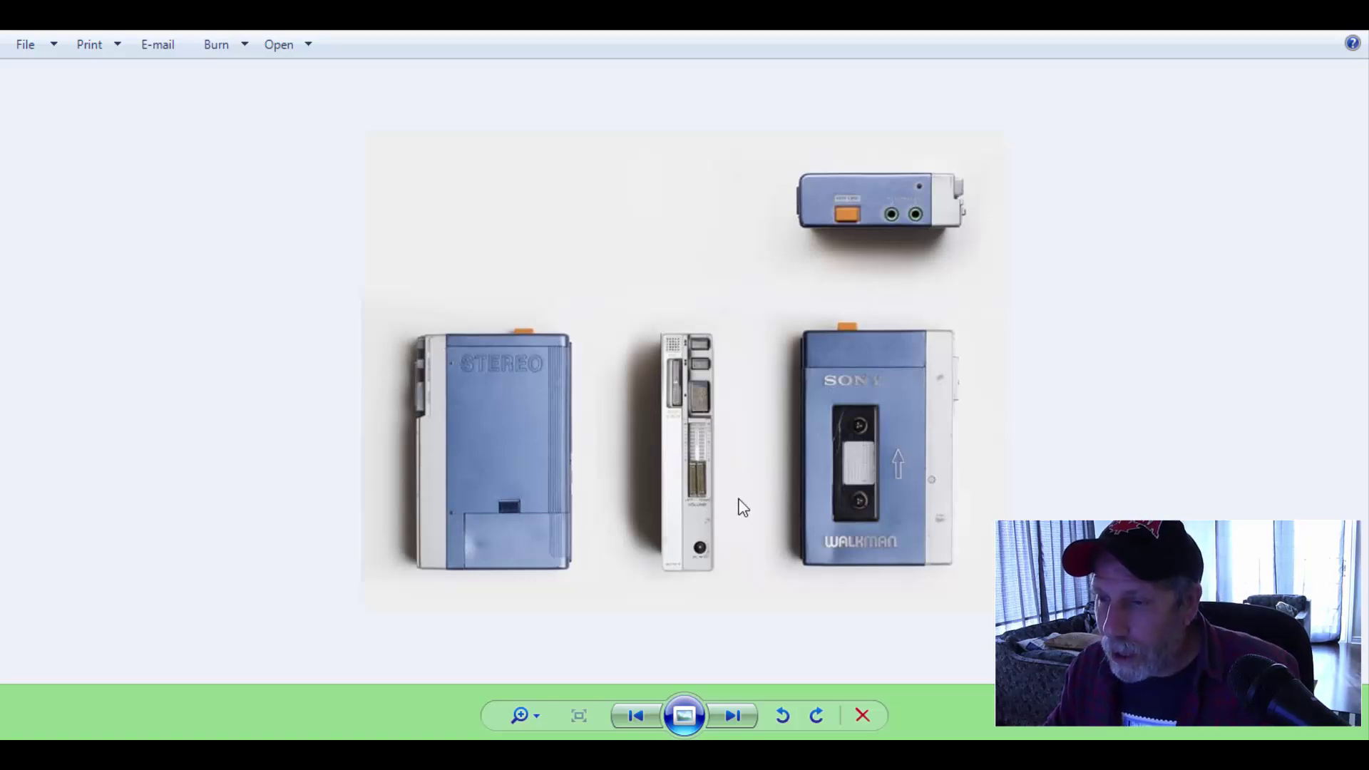
- Switch to Blender, delete the default camera and light, and hide the cube
key(alt+Tab)
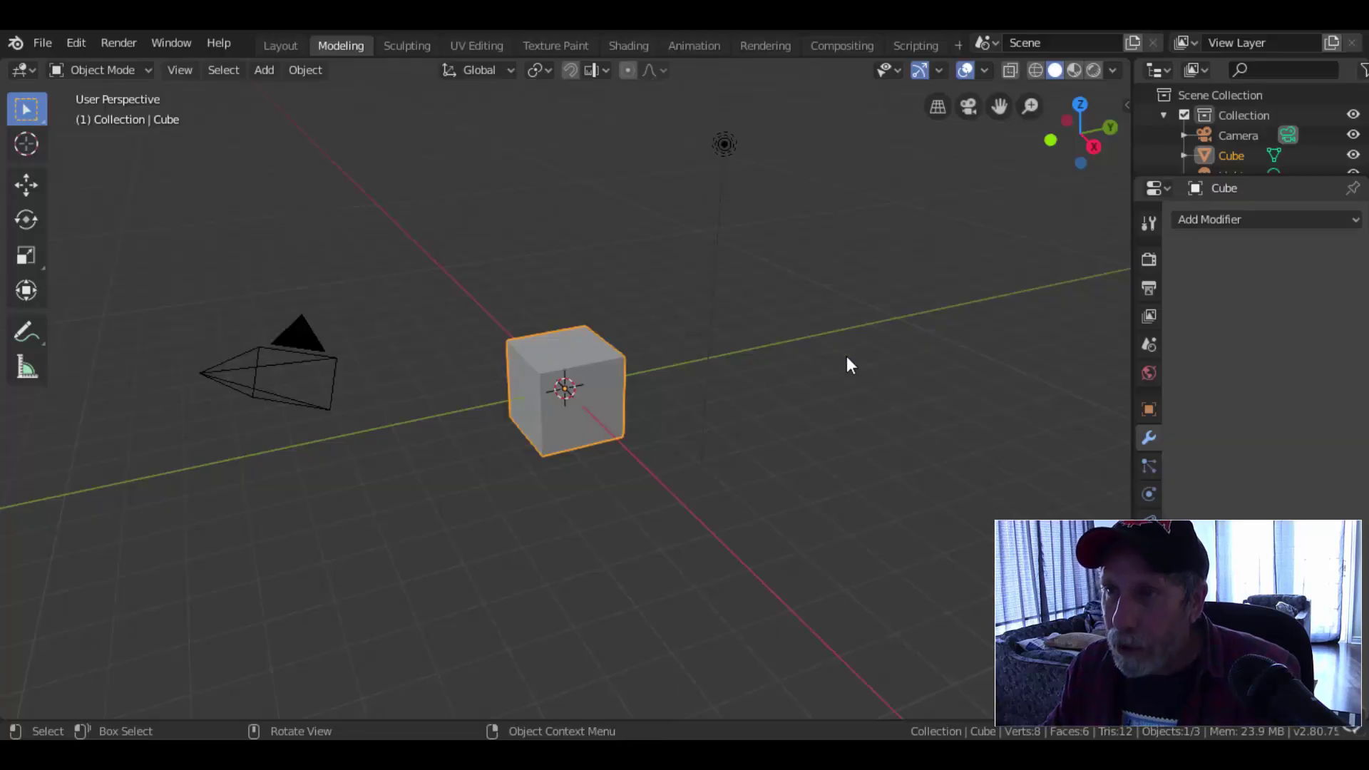
key(a)
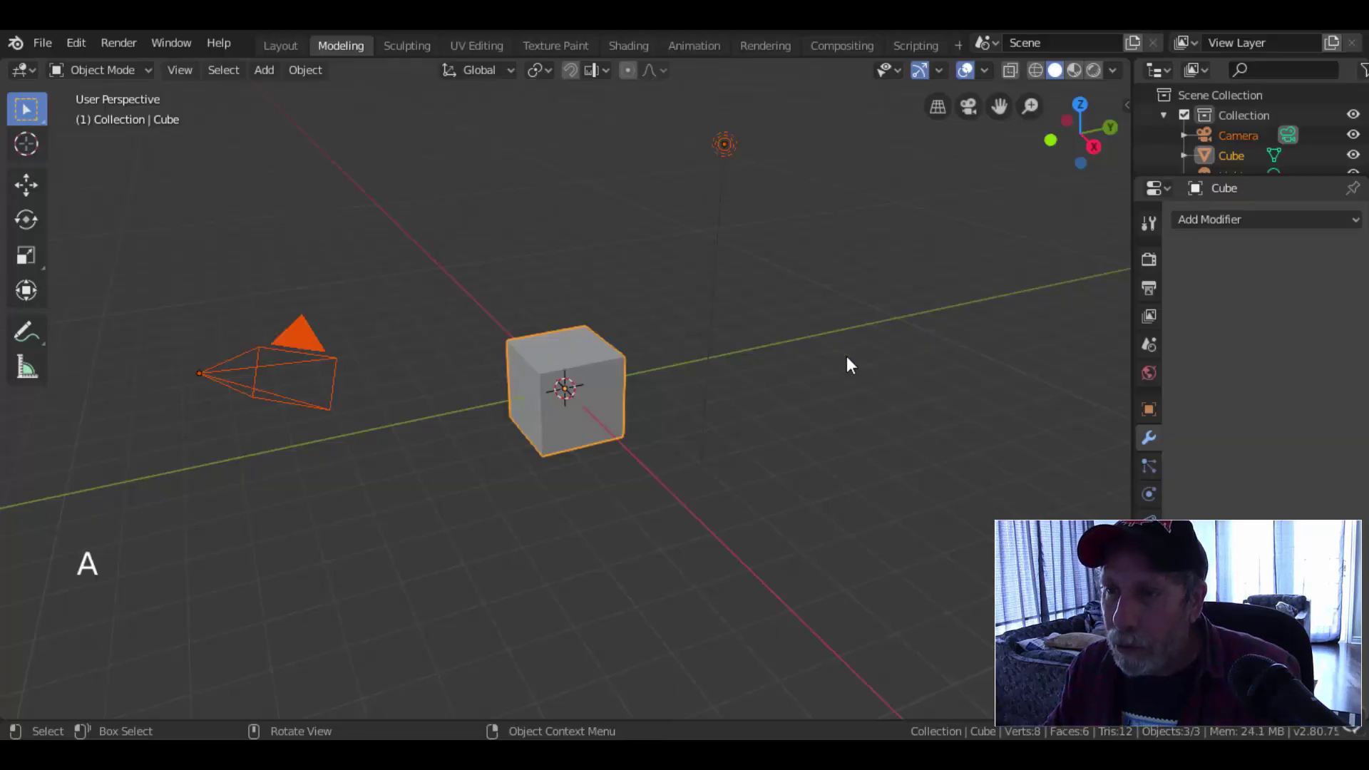
click(739, 154)
shift+click(312, 345)
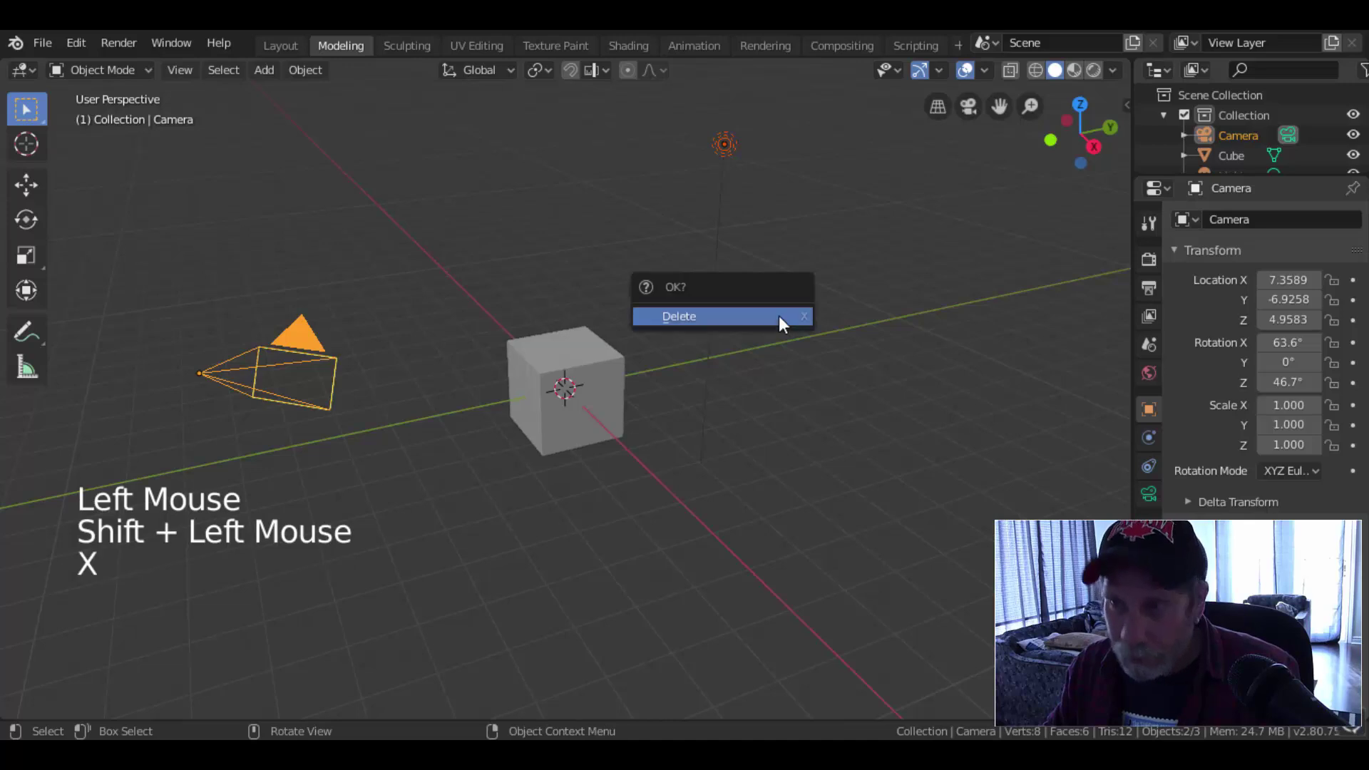
key(x)
click(777, 321)
click(620, 392)
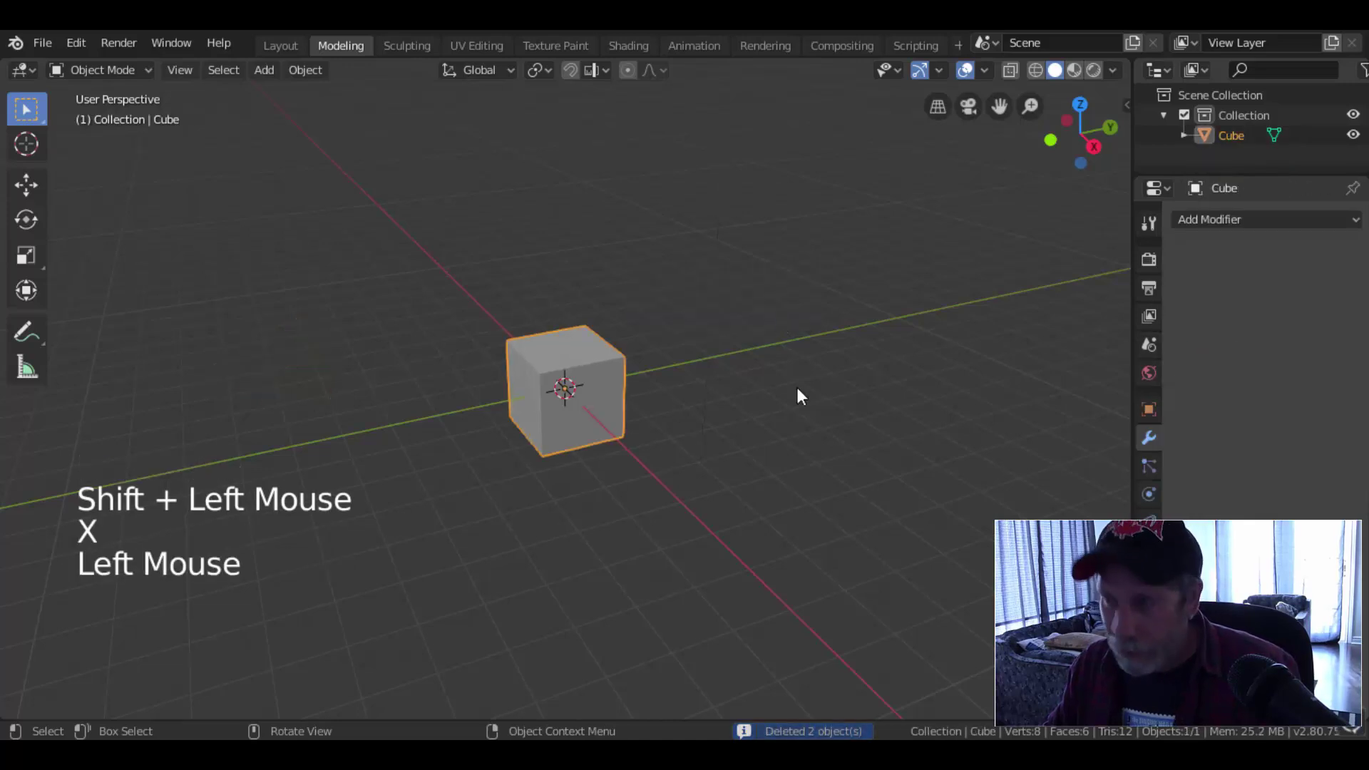
key(h)
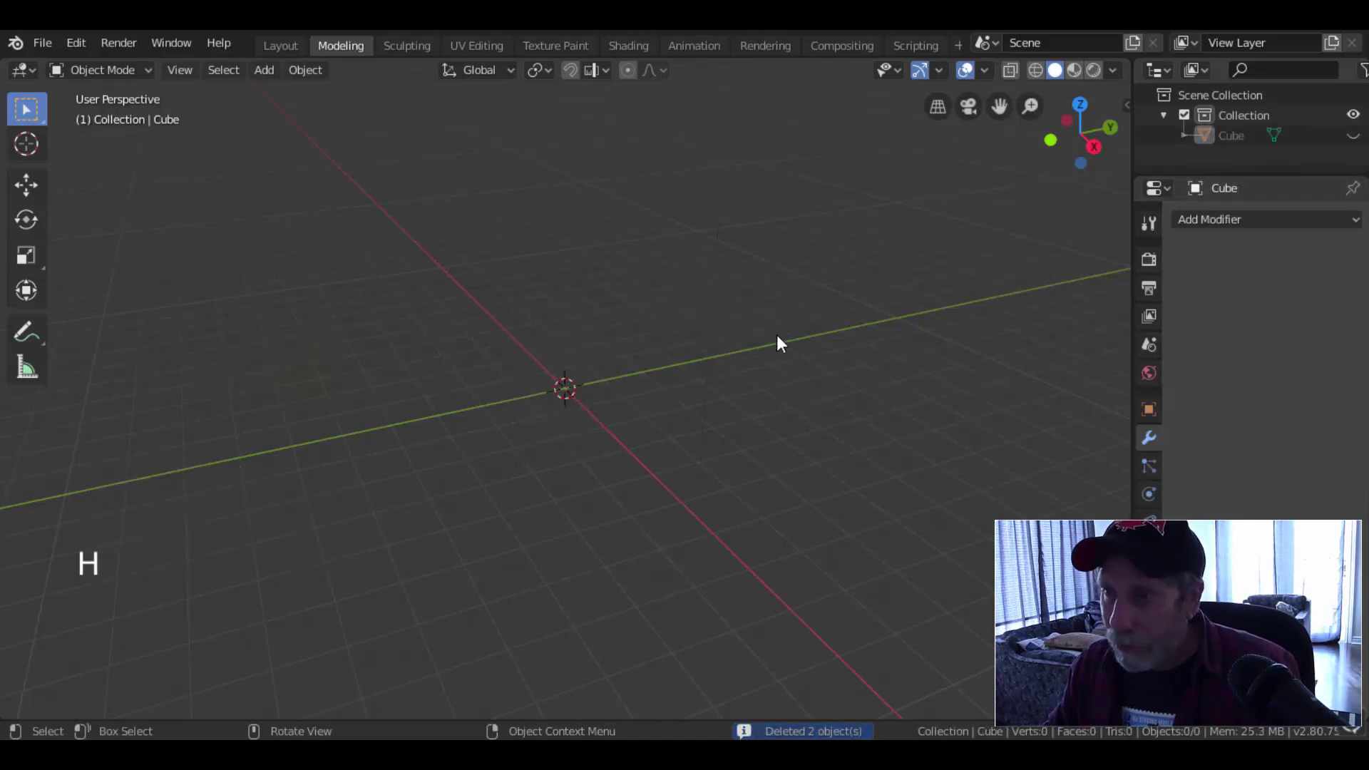
- In the right orthographic view, add 1014f3c20fa3e9a091d2c72d7c805b44.jpg from the REFERENCE IMAGES folder as a background image
key(KP_3)
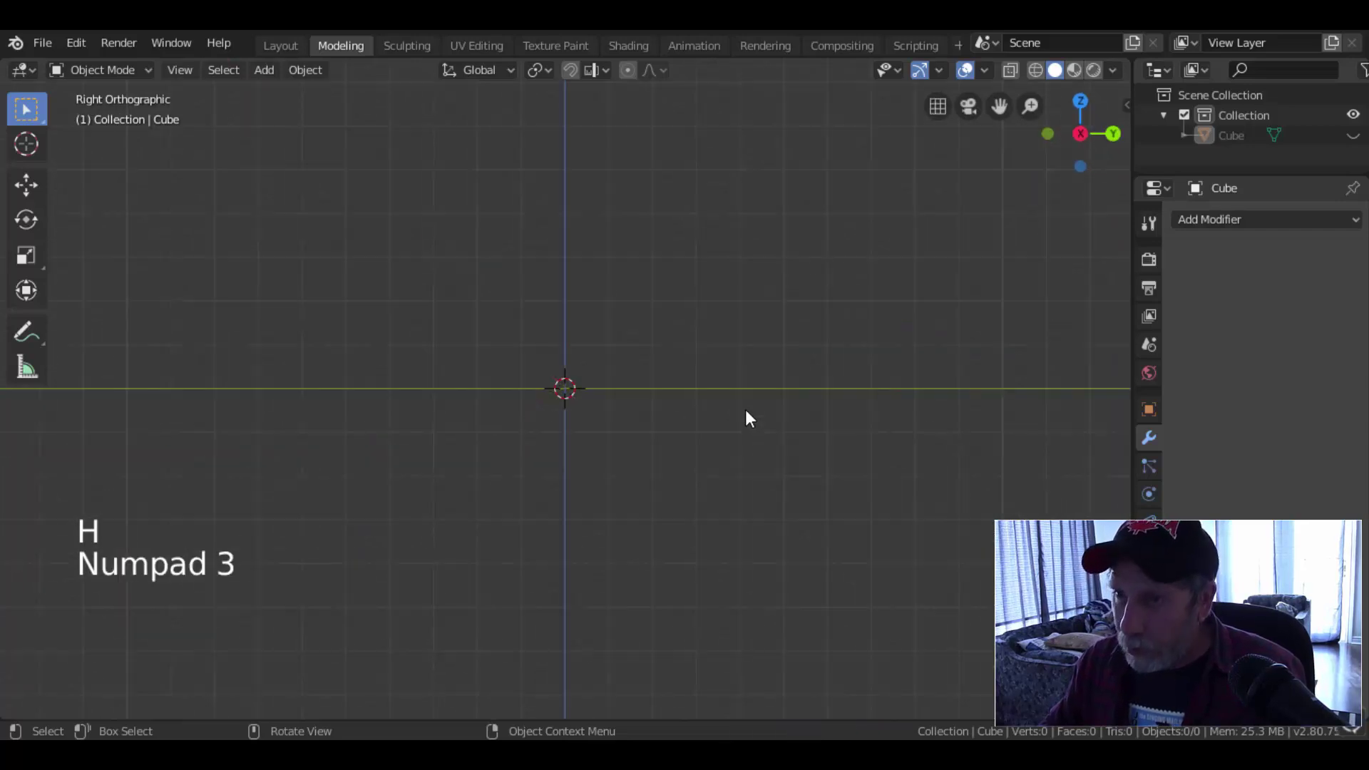
scroll(746, 411, up, 1)
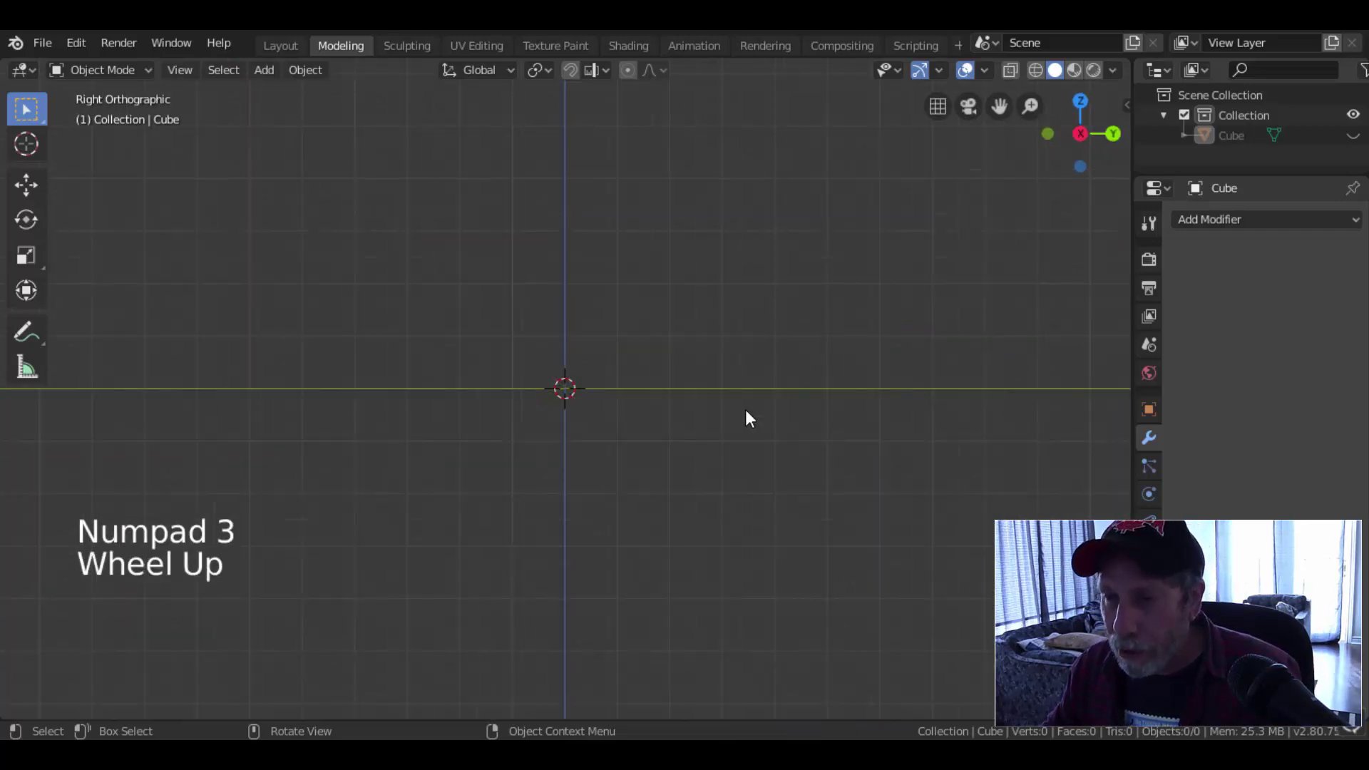
shift+middle_drag(675, 404, 709, 393)
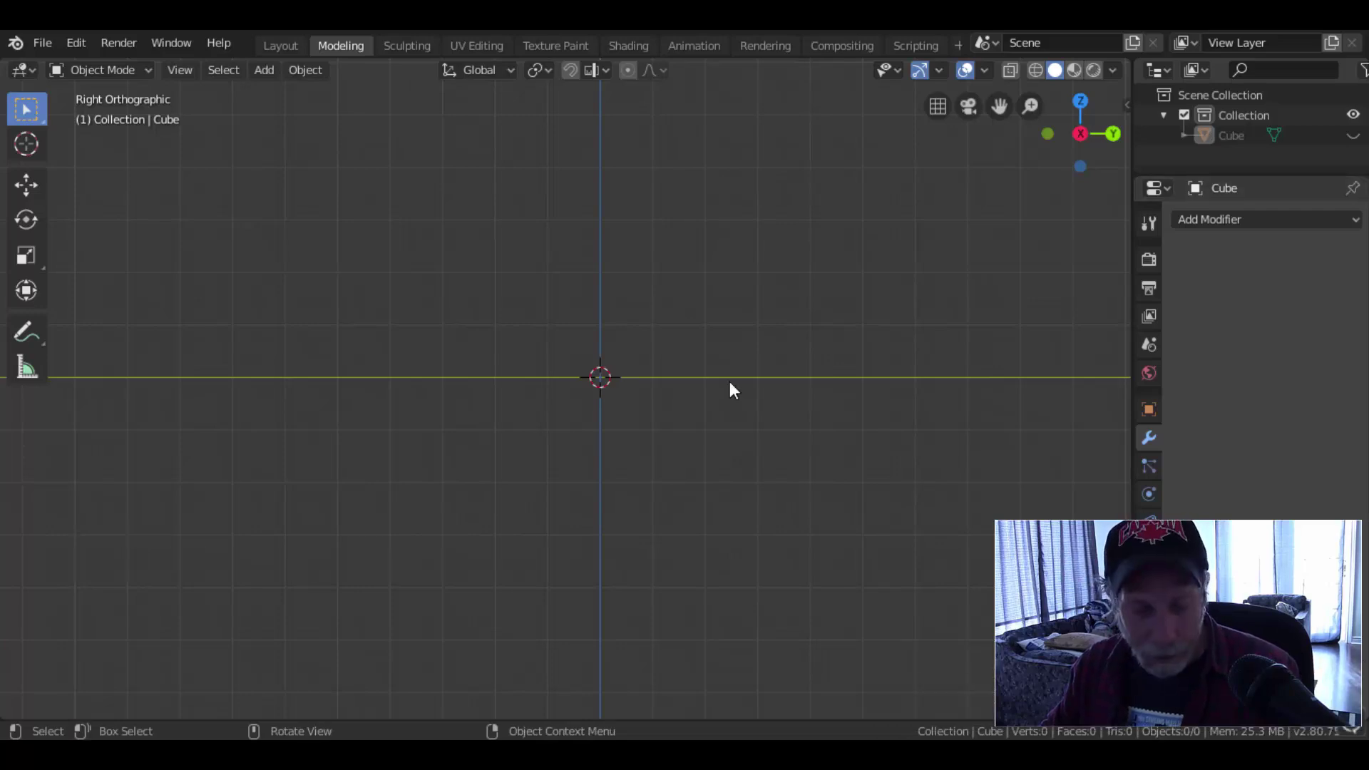
key(shift+a)
mouse_move(729, 380)
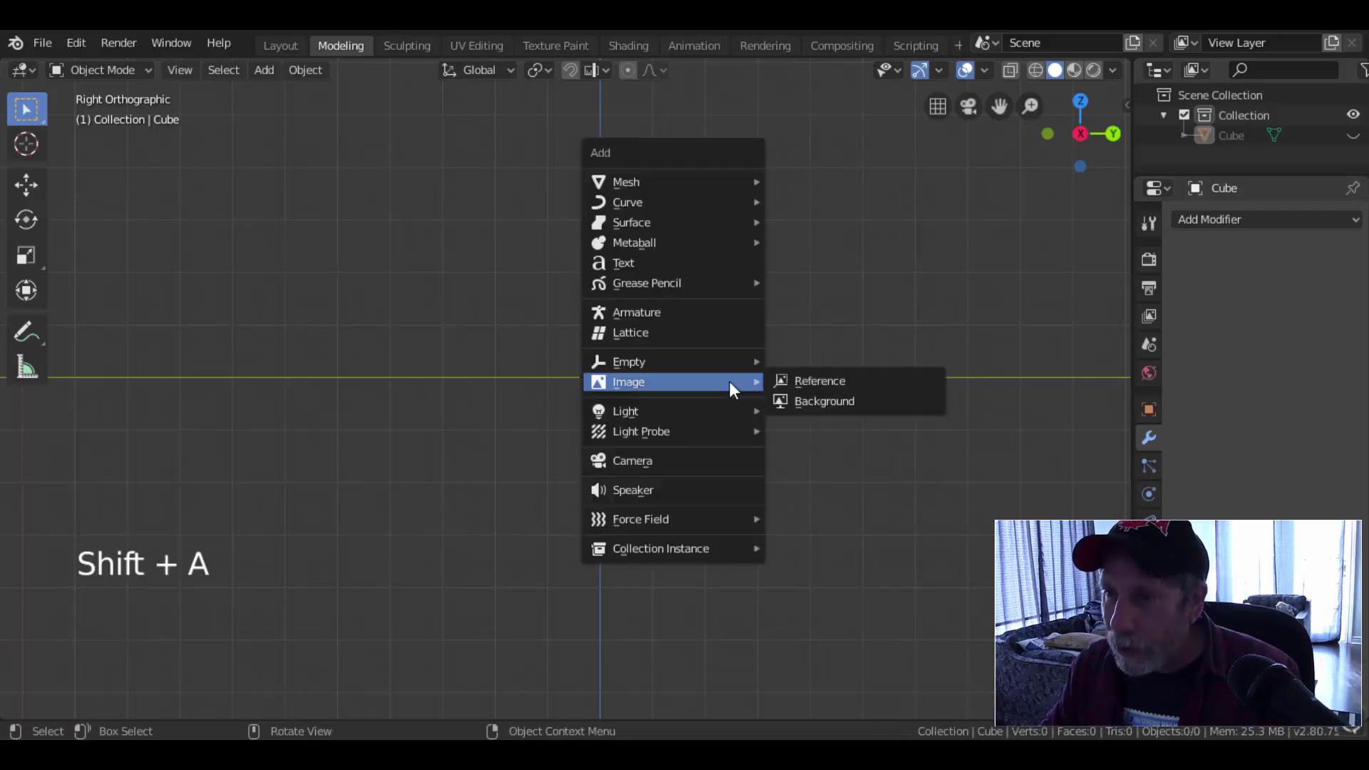
click(800, 400)
click(125, 341)
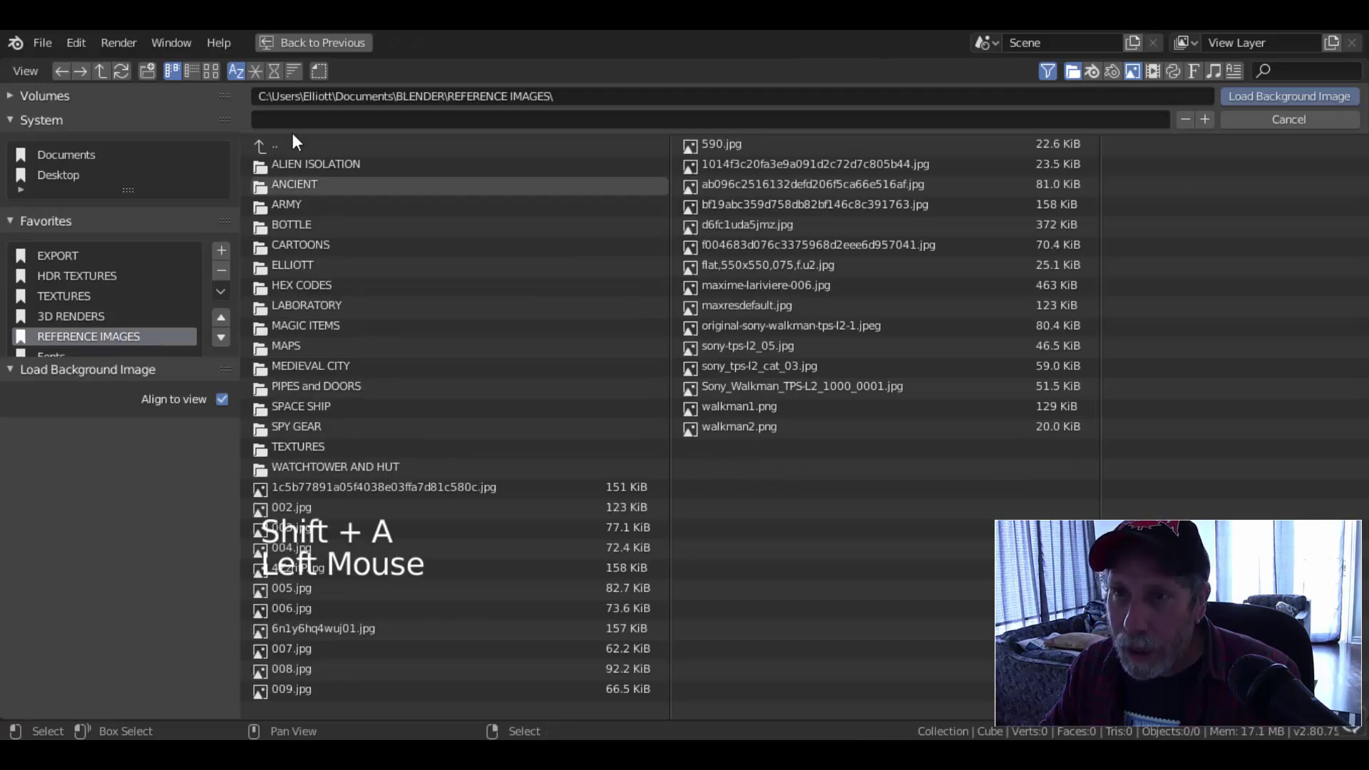
click(210, 70)
scroll(806, 428, down, 6)
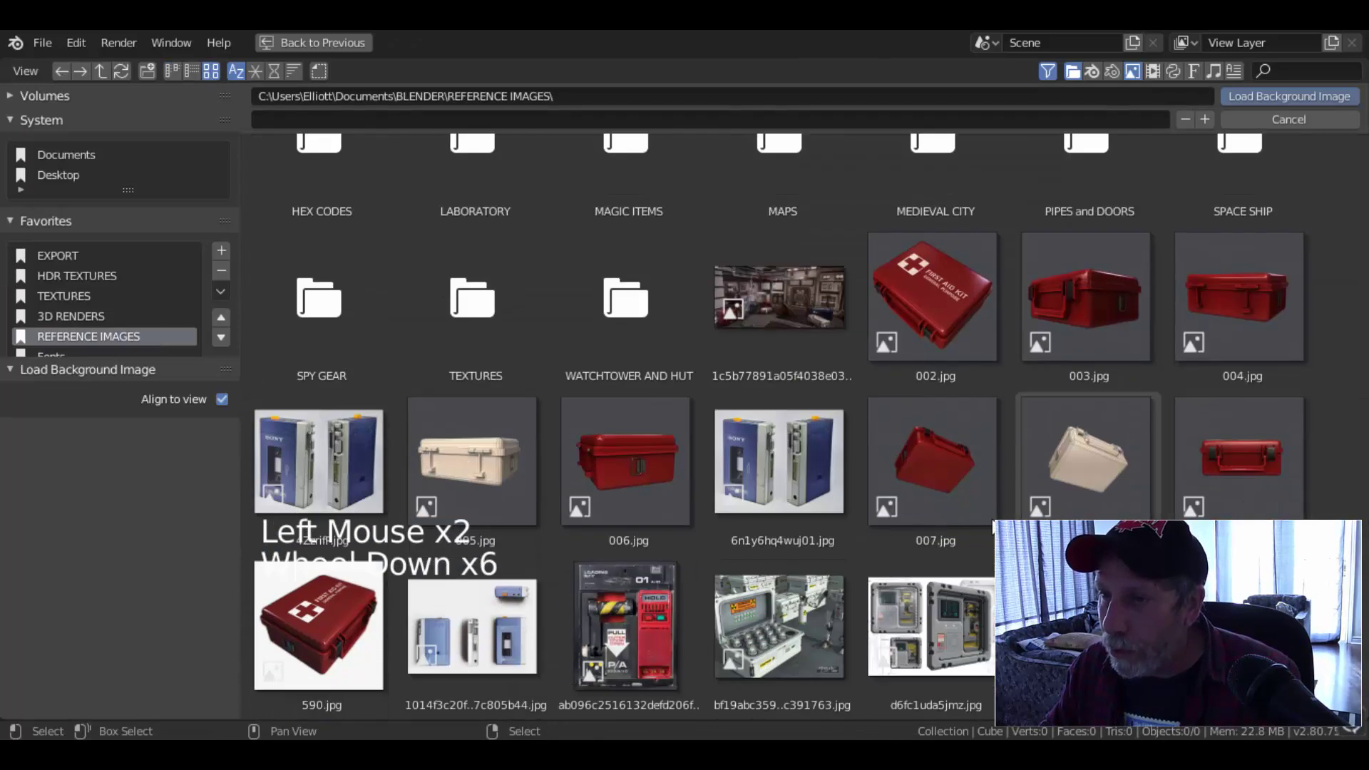
scroll(781, 514, down, 3)
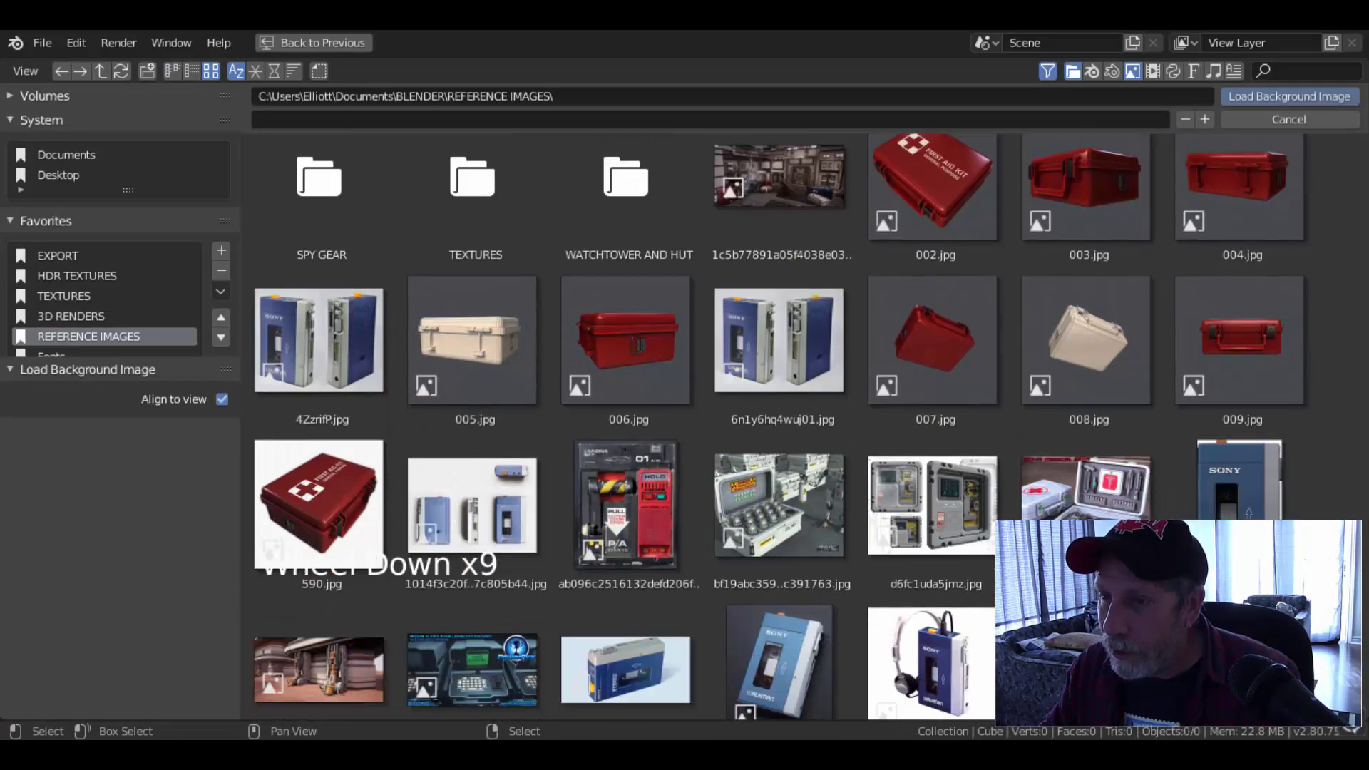
click(472, 507)
click(1247, 100)
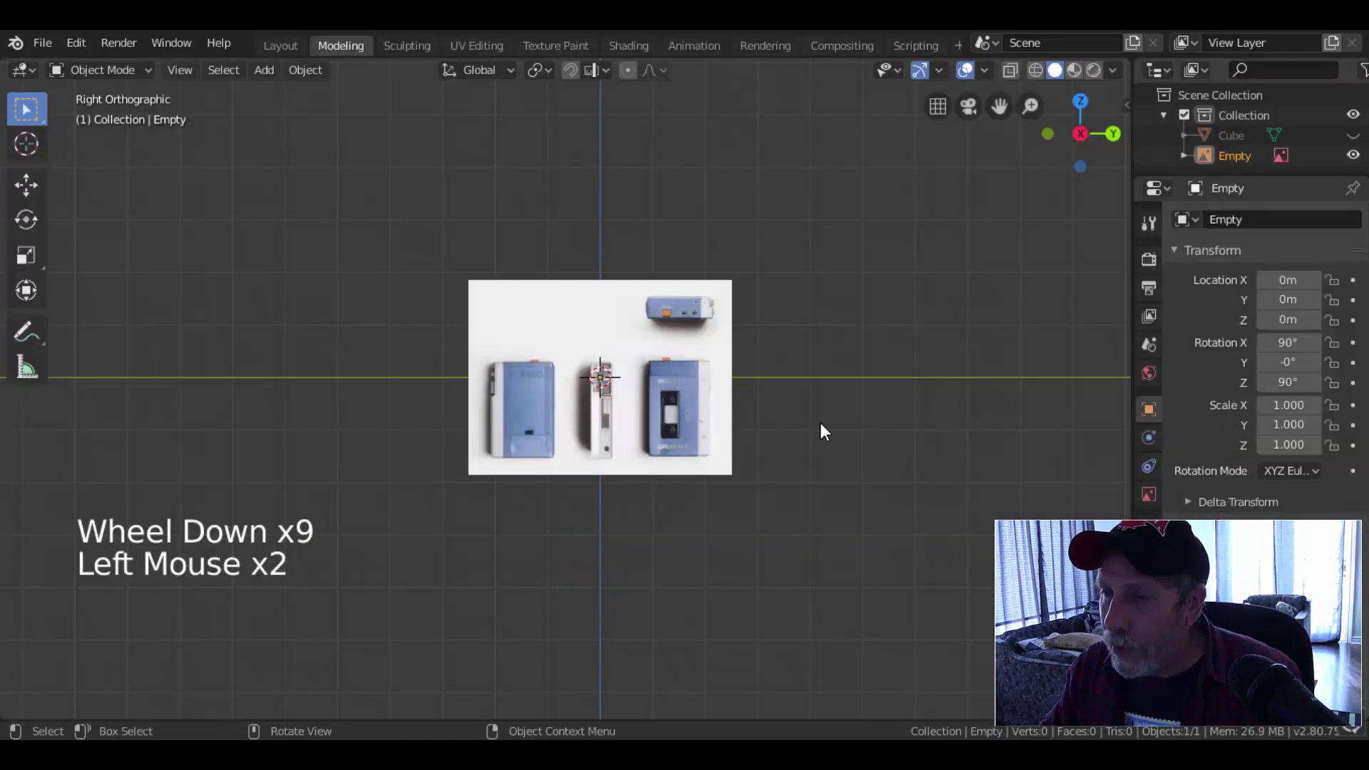
- Move the reference image to about Y -1.49, Z 0.52 so the Walkman's front view sits over the origin
scroll(821, 422, up, 7)
scroll(1024, 427, down, 3)
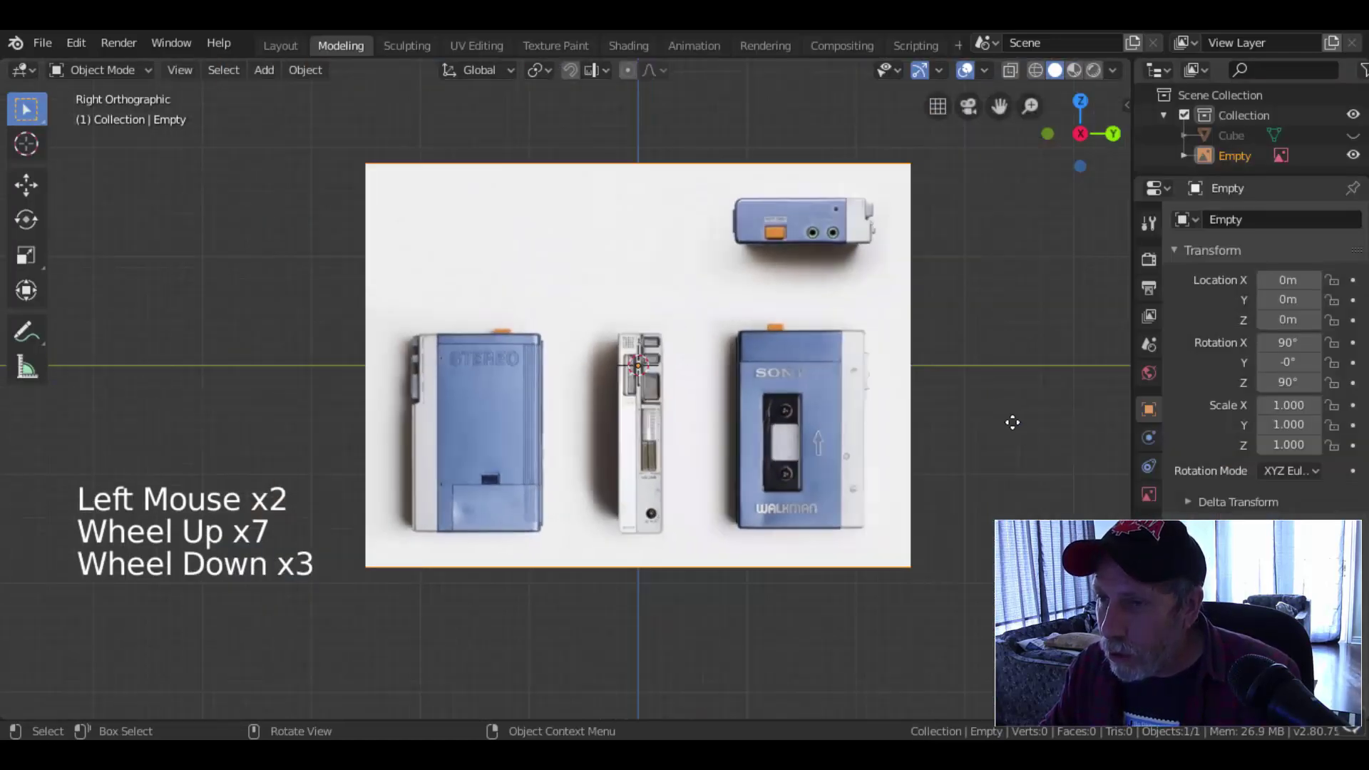
key(g)
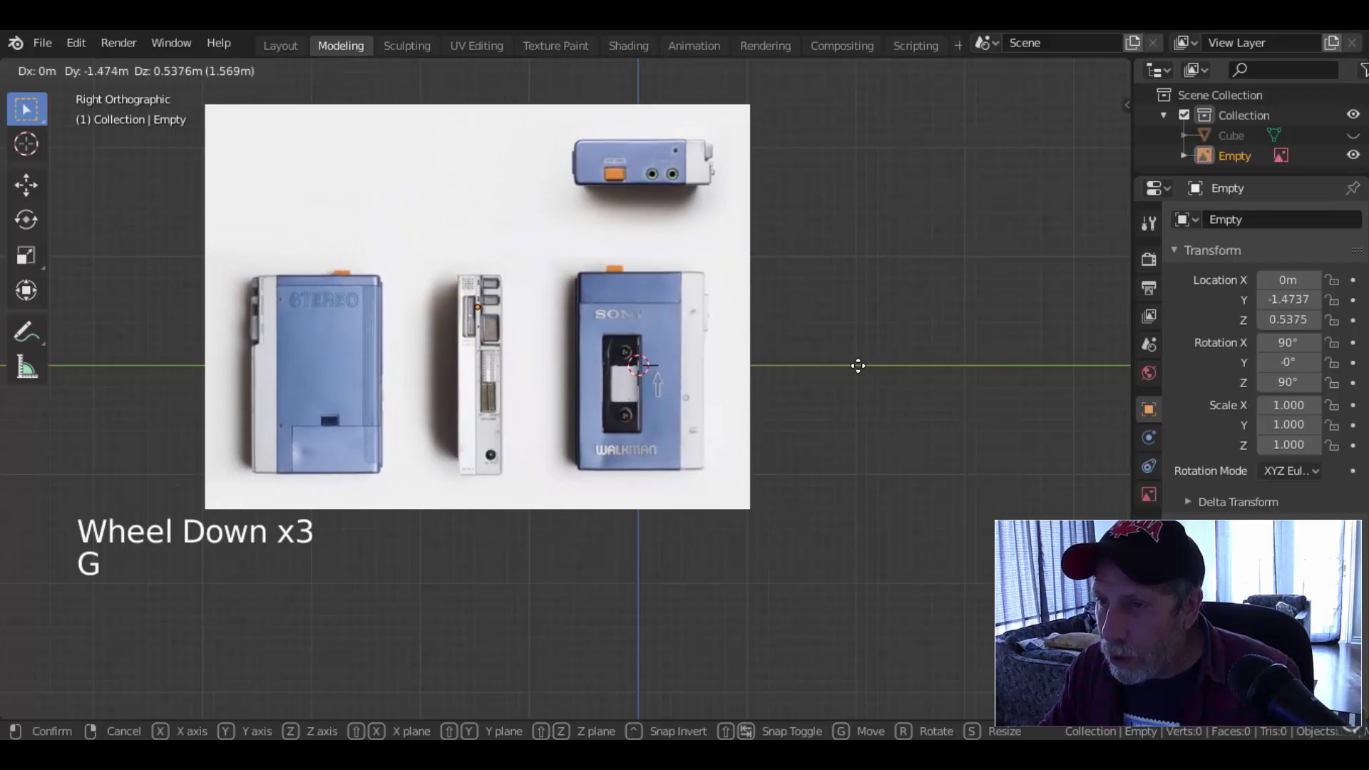
click(856, 368)
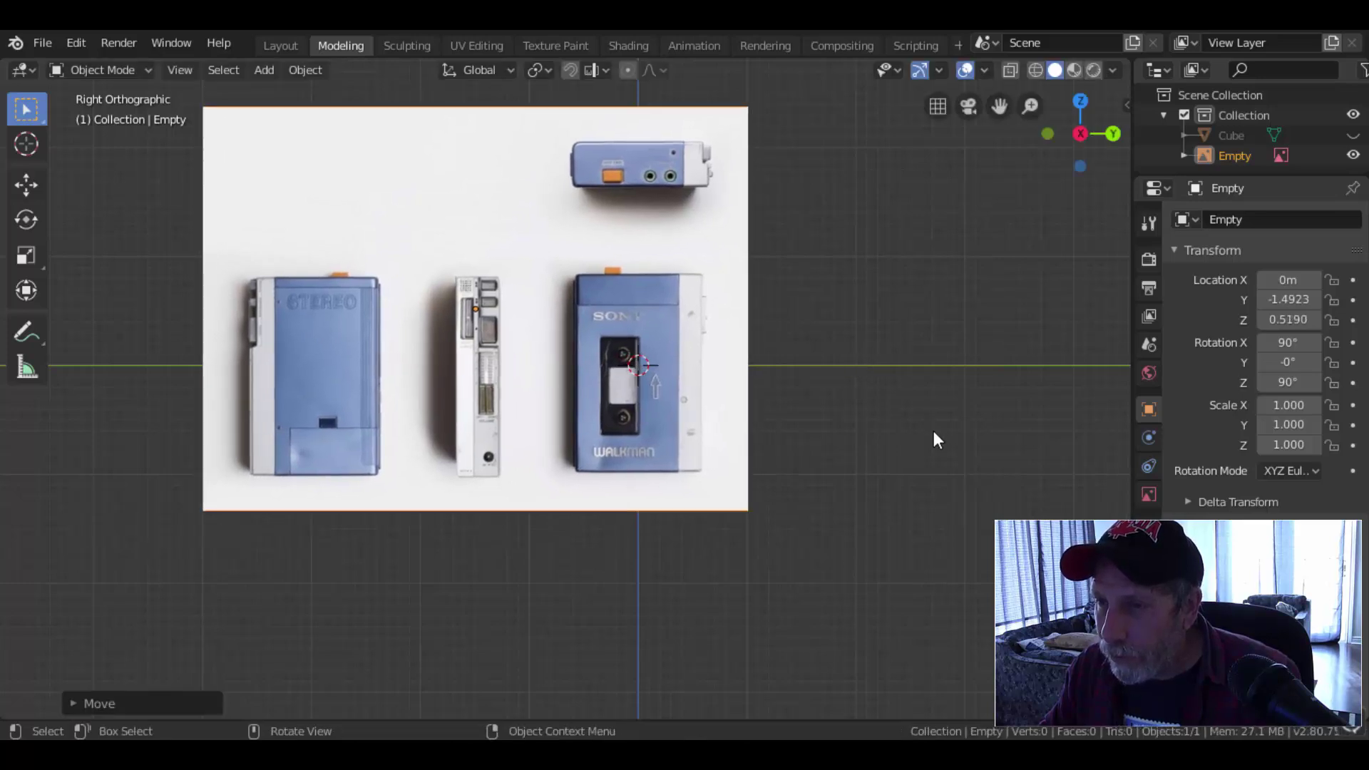
- Show the selectable restriction toggle in the Outliner through its filter options
scroll(1015, 394, up, 2)
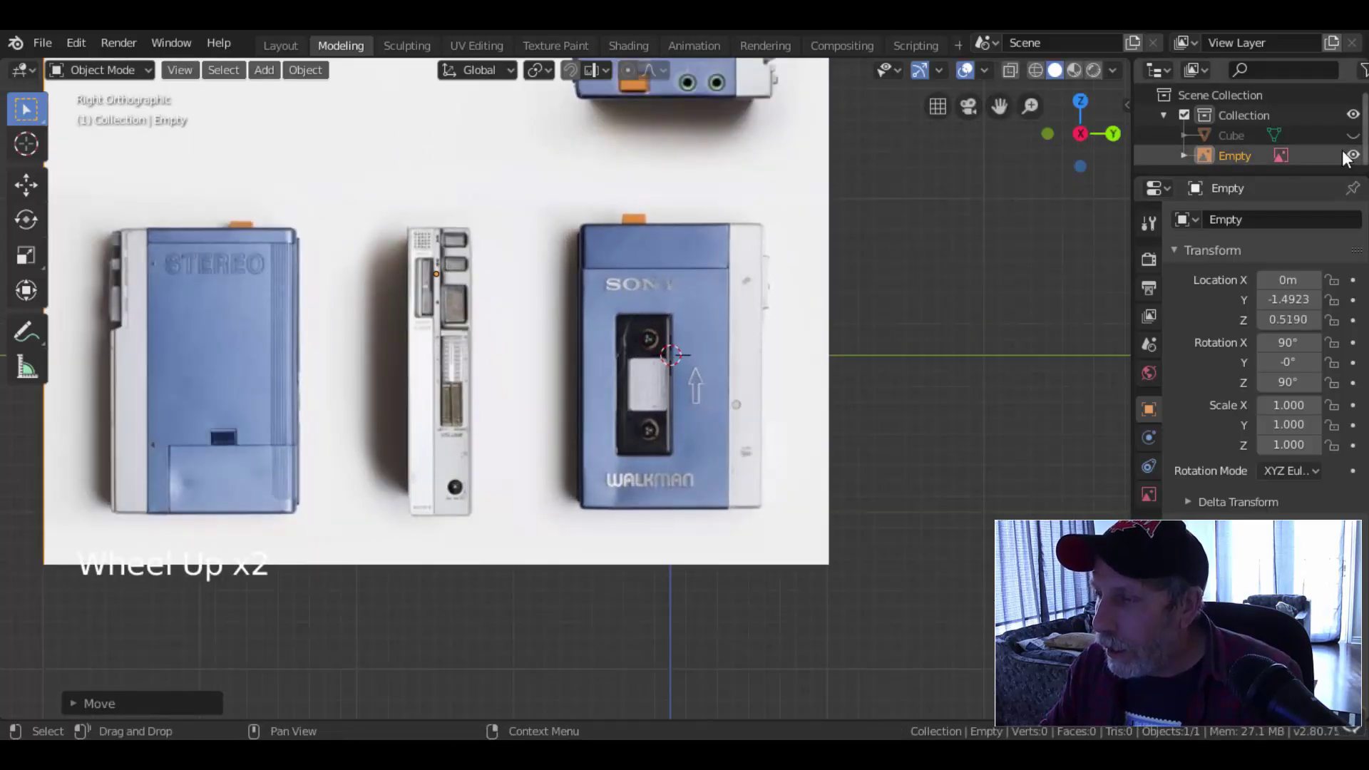
scroll(1338, 71, down, 2)
click(1325, 68)
click(1178, 134)
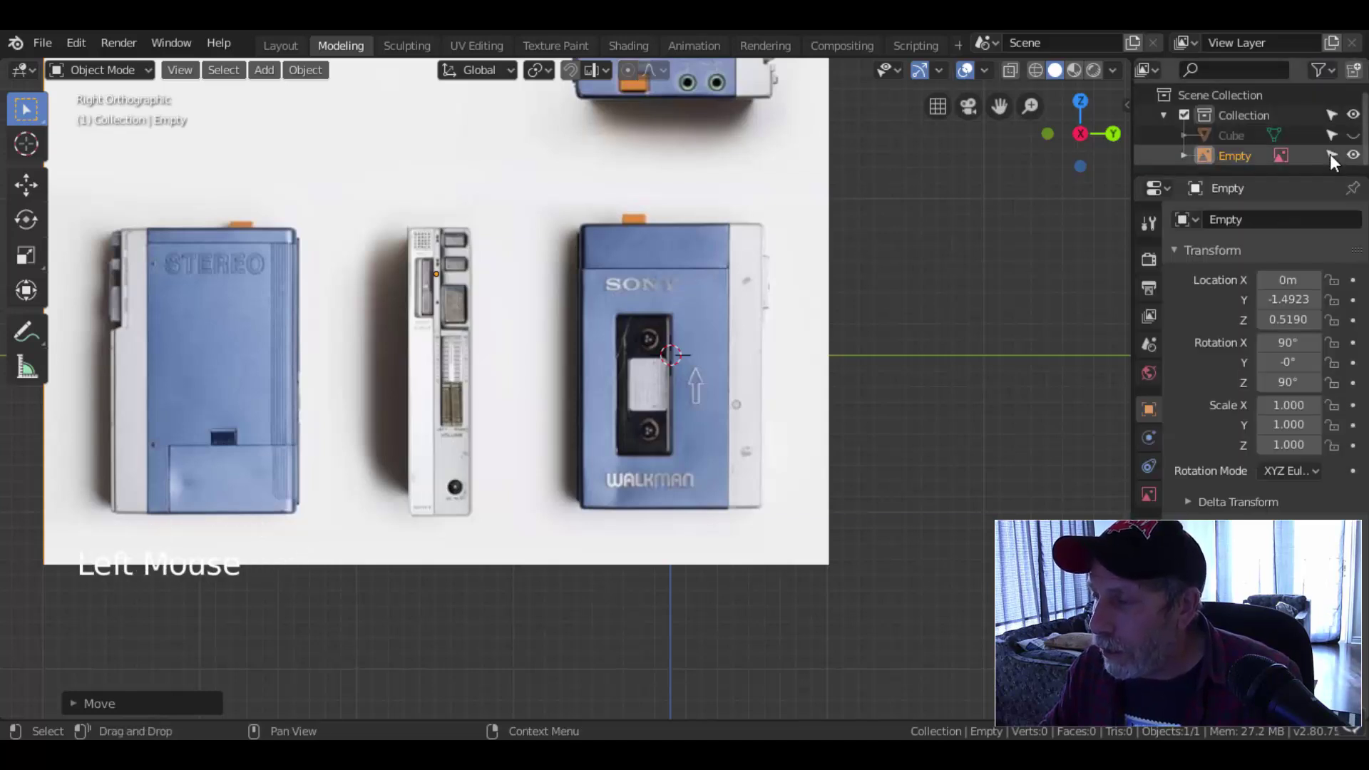
scroll(797, 361, down, 2)
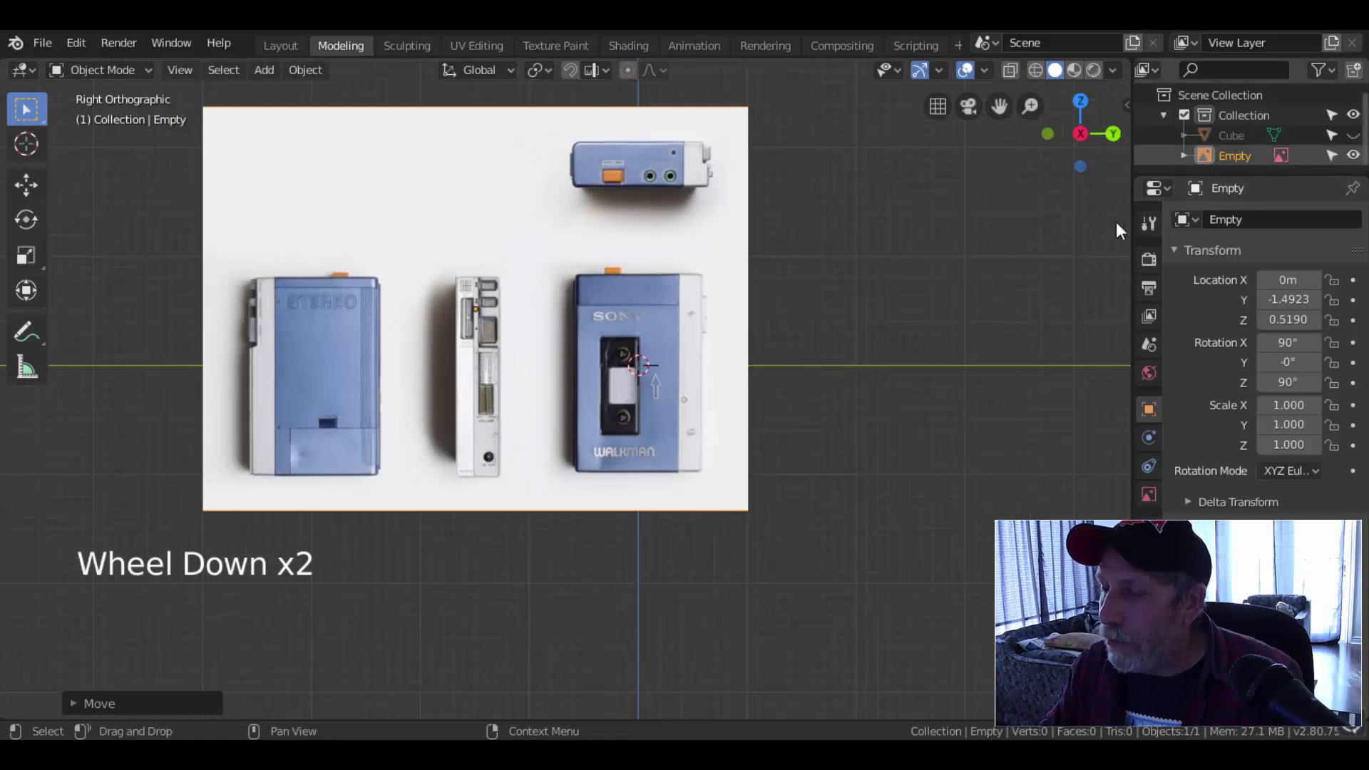
- Duplicate the reference image in place, switch to the top orthographic view, and enable the move gizmo for objects
click(796, 264)
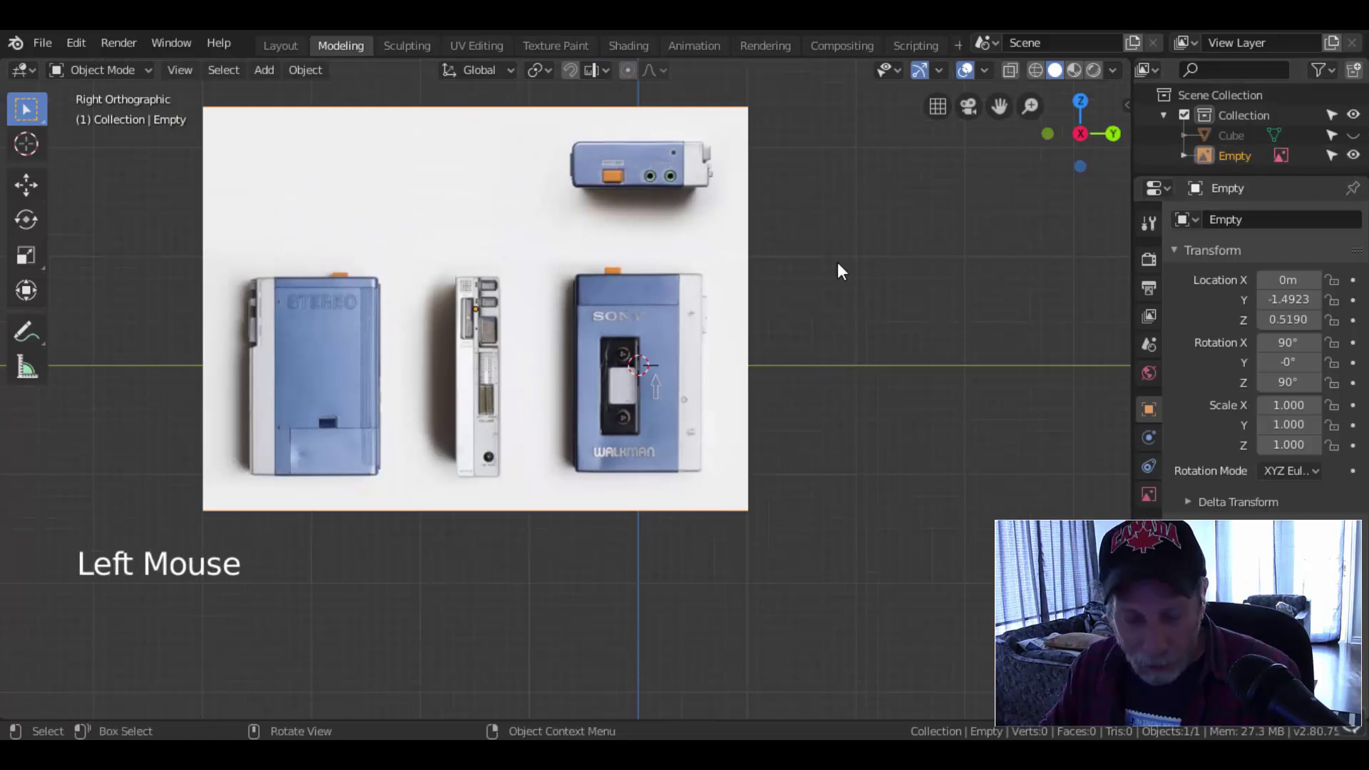
key(shift+d)
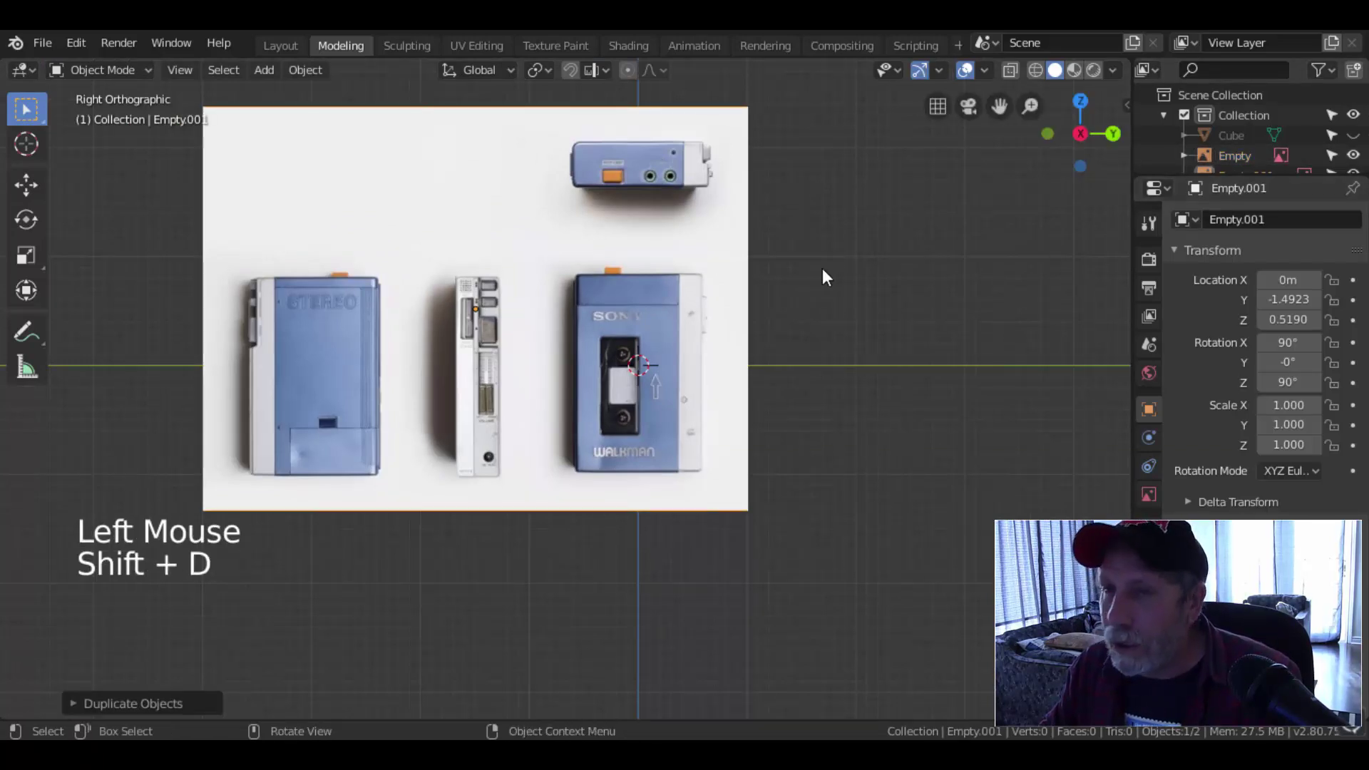
key(KP_7)
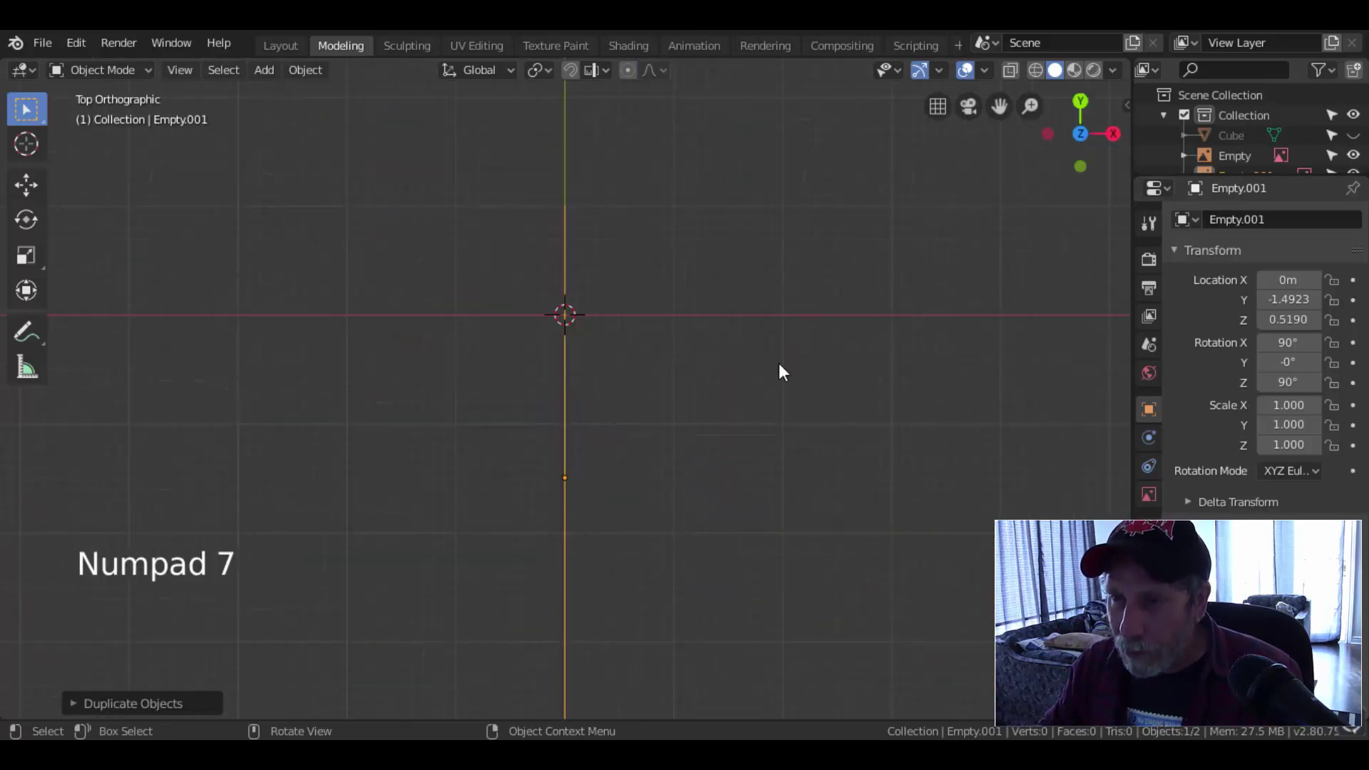
scroll(776, 367, down, 1)
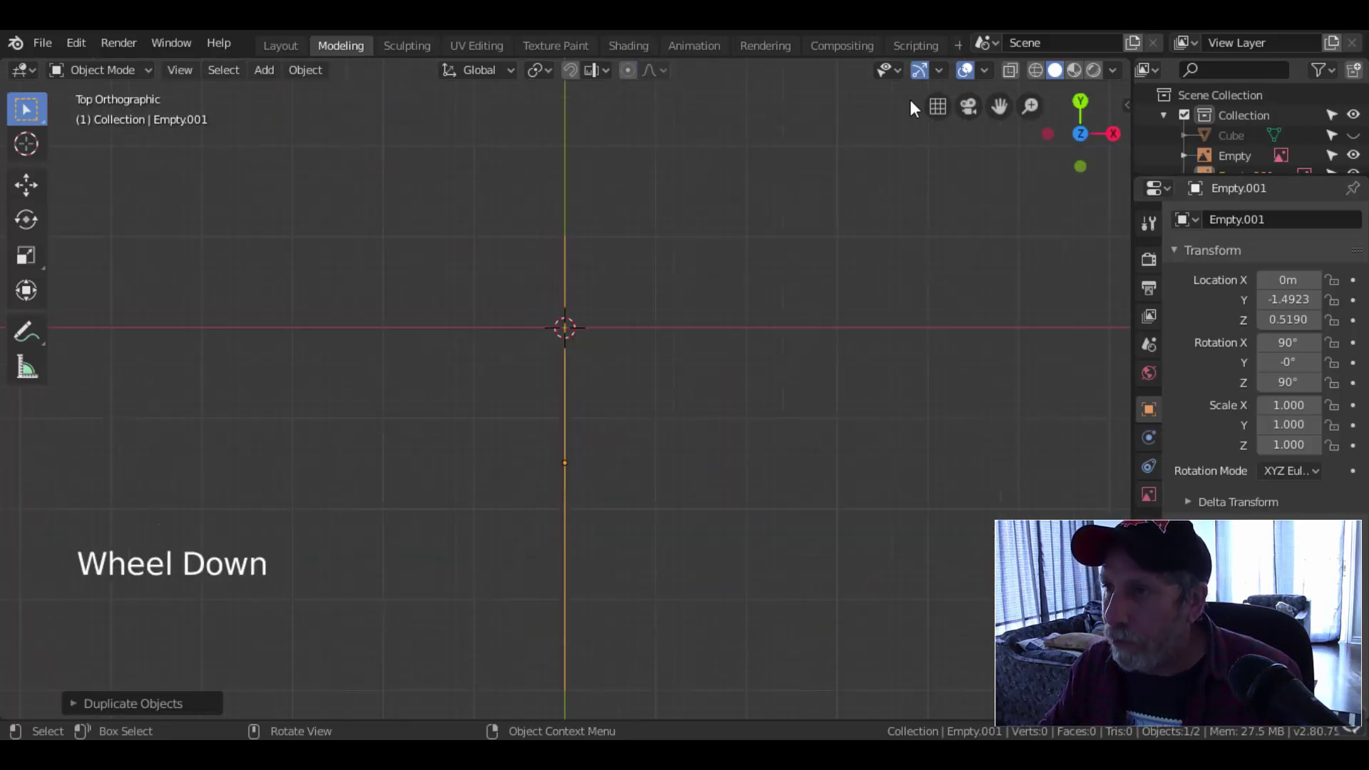
click(939, 69)
click(890, 256)
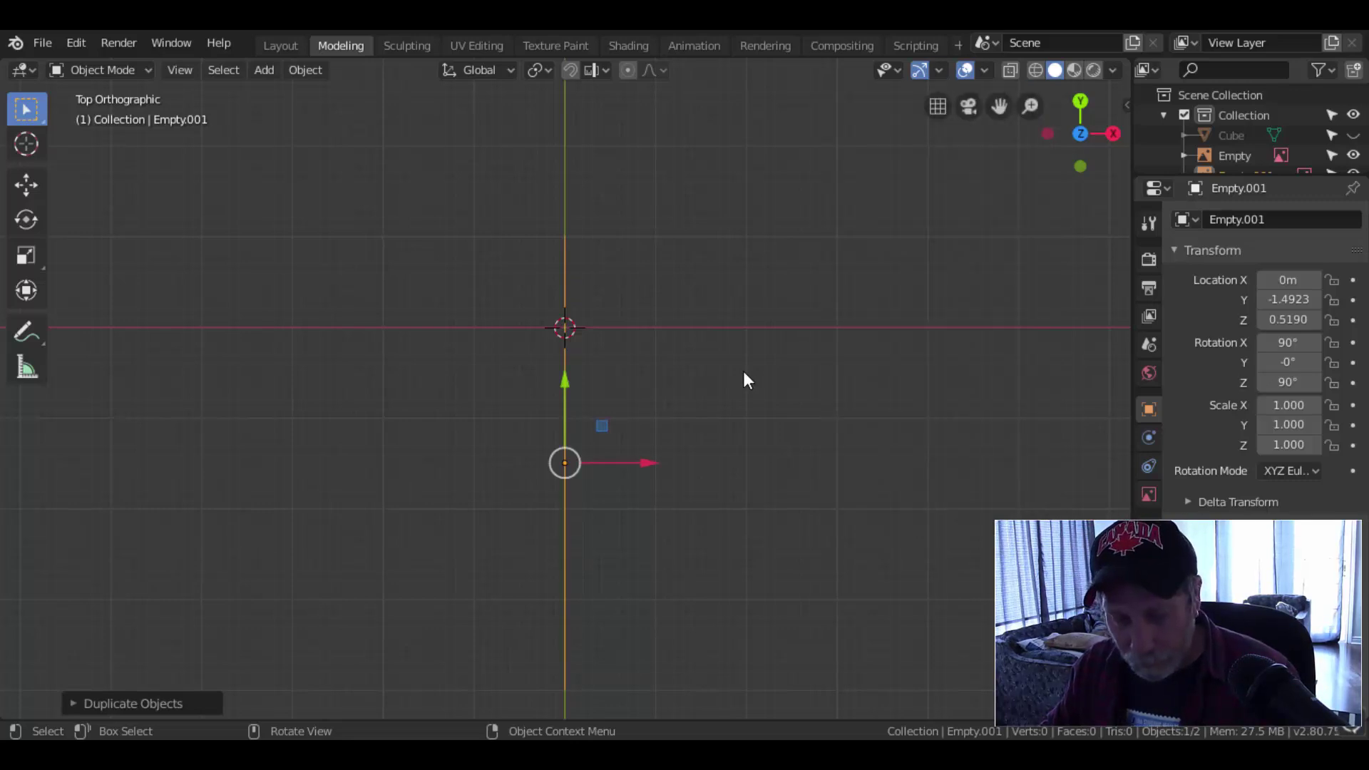
- Rotate the duplicate image 90° about the global Y axis and move its end view over the origin, to about X 1.32, Y -1.55
text(ry90)
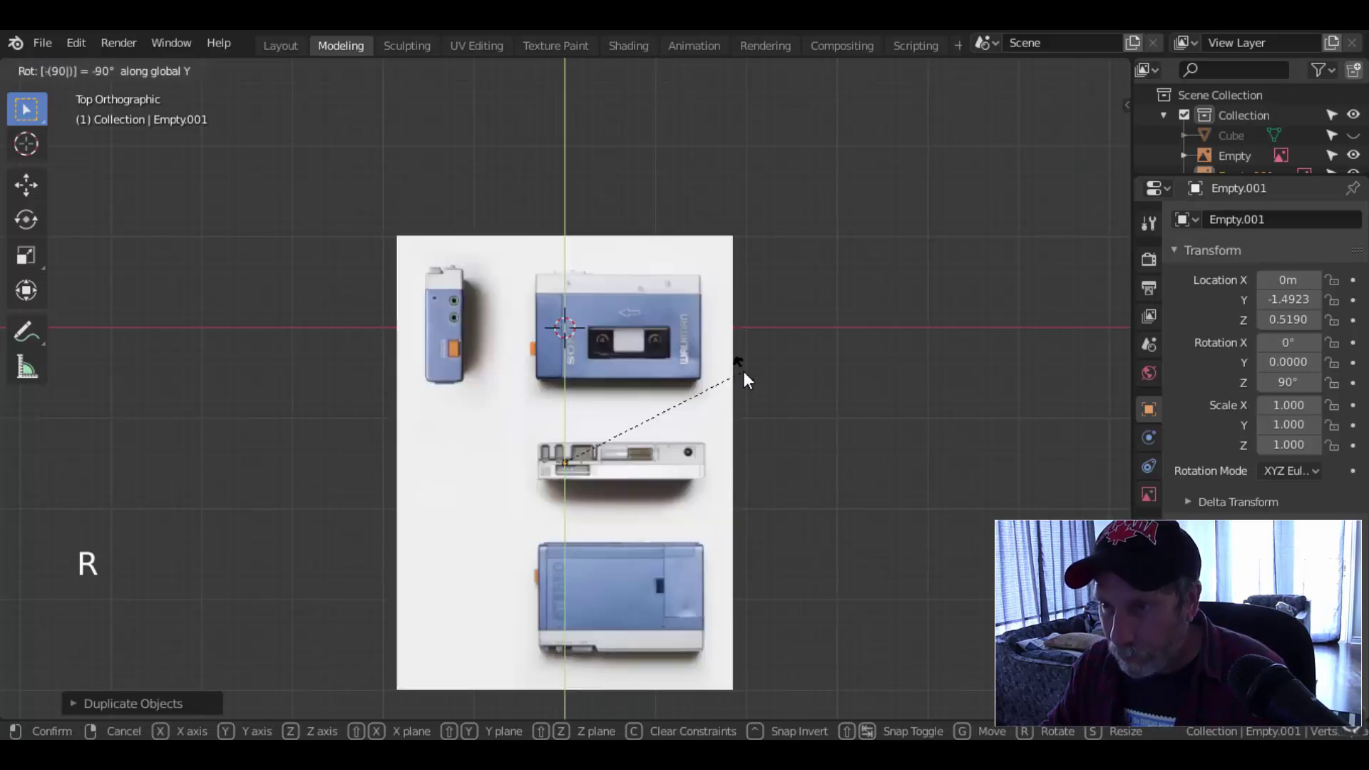
key(Return)
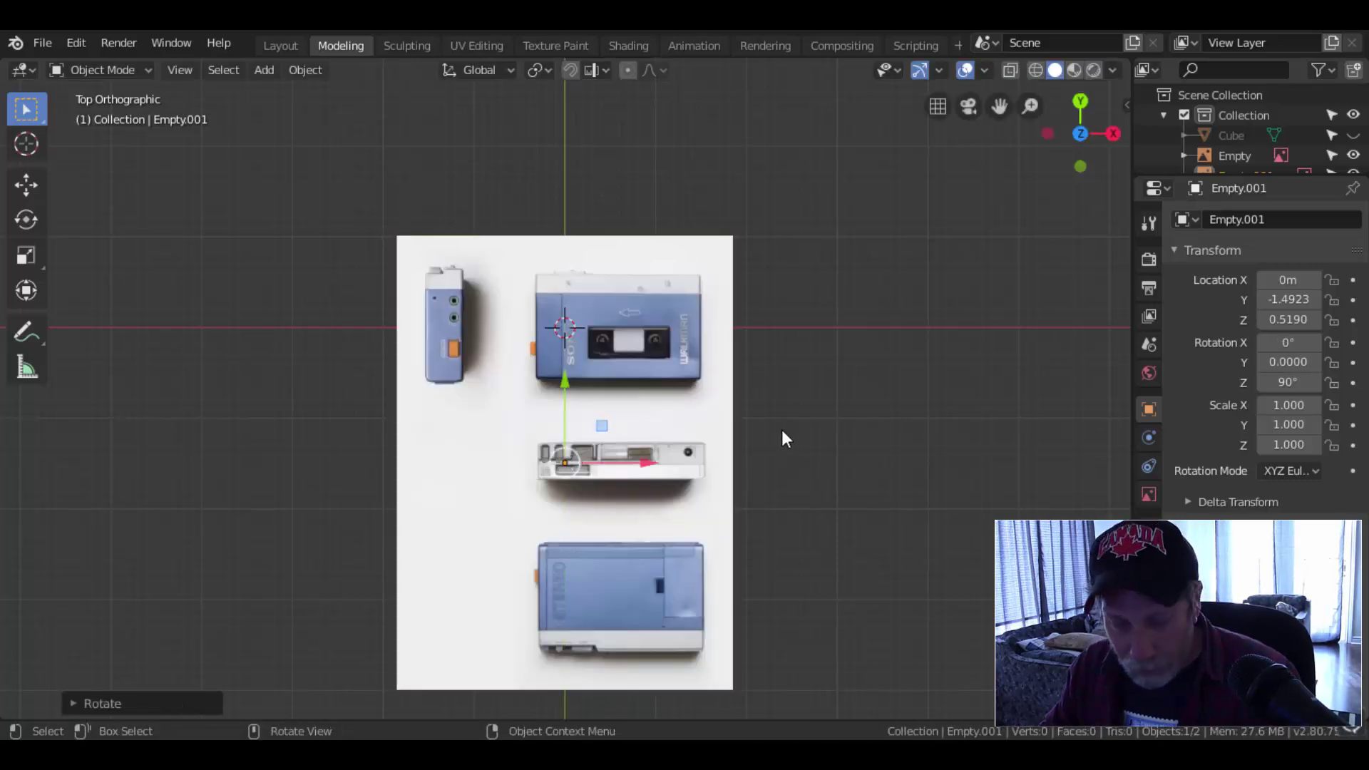
key(g)
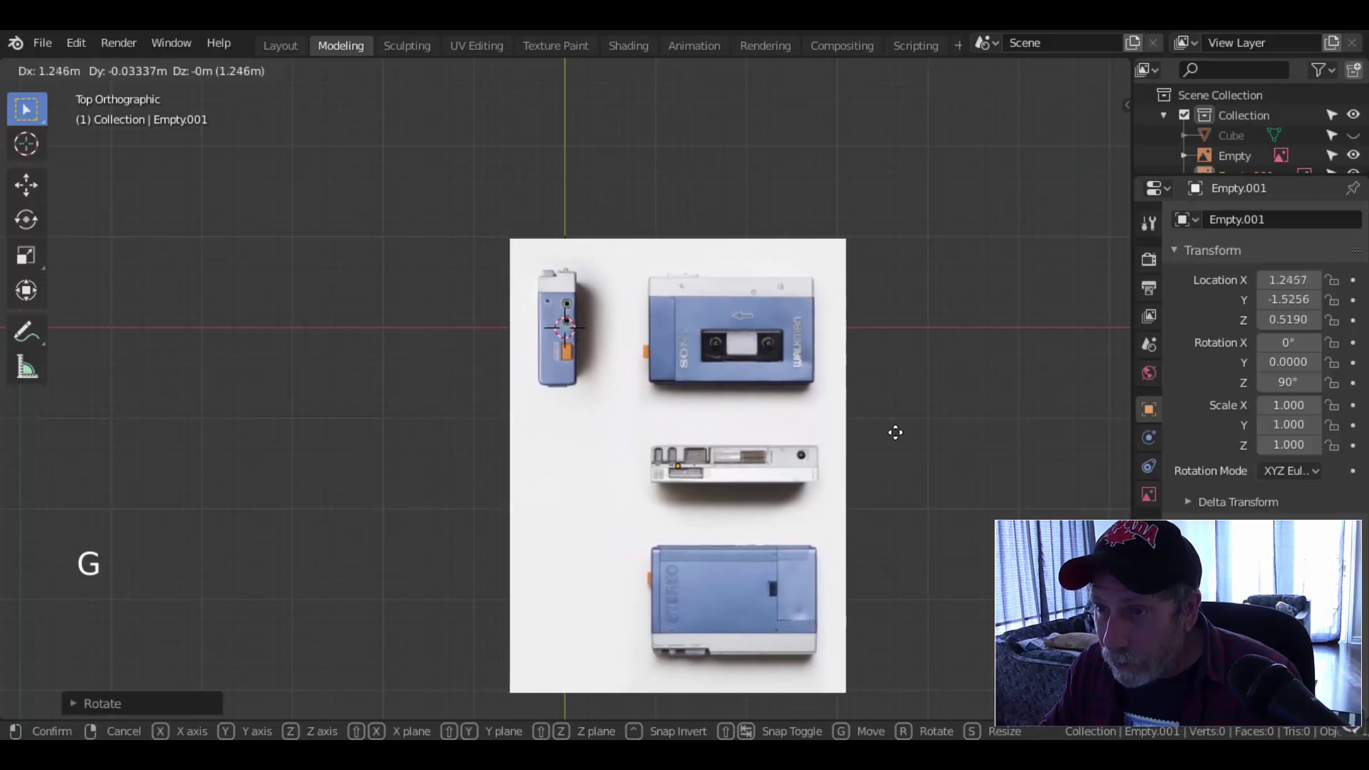
click(901, 435)
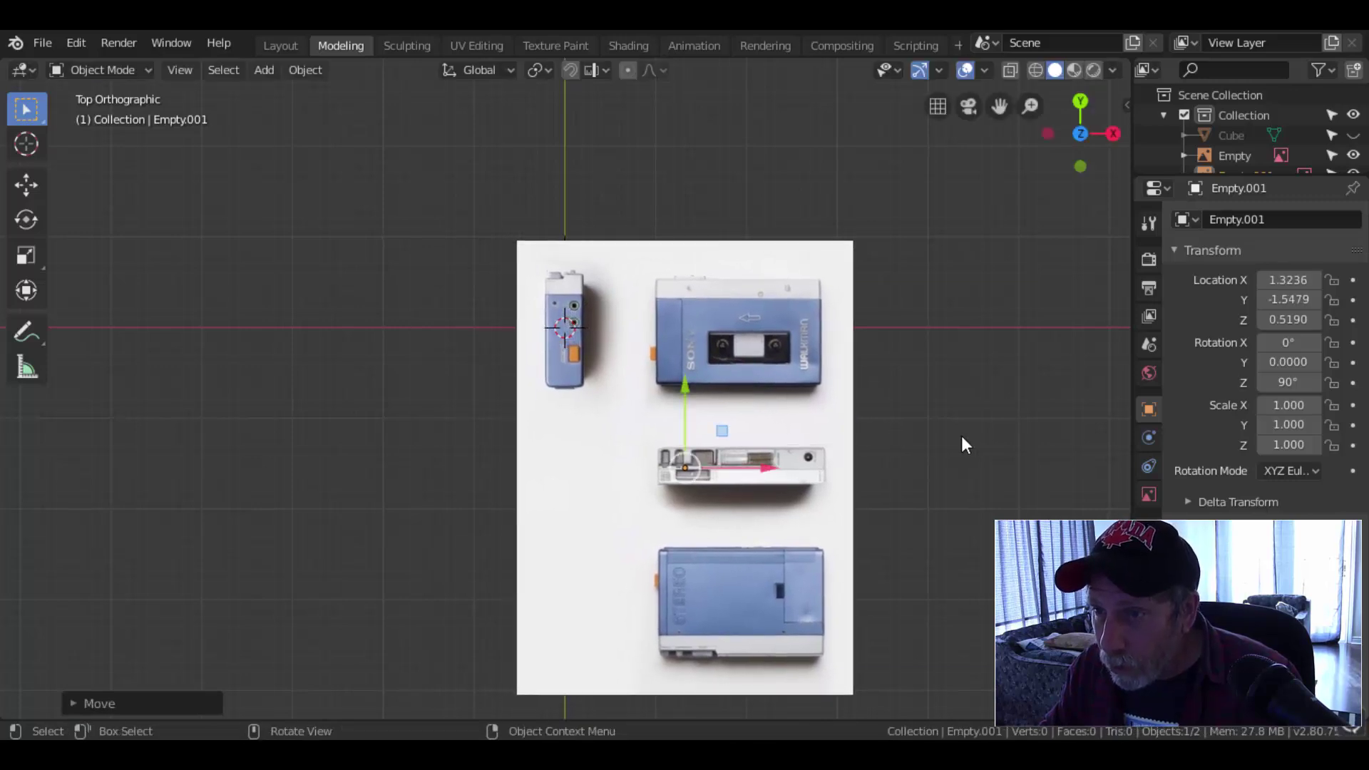
- Enlarge the Outliner and make both reference image empties unselectable
scroll(957, 435, up, 2)
drag(1274, 175, 1276, 284)
click(1331, 176)
click(1333, 155)
- Select the hidden cube in the Outliner and make it visible again
click(1245, 166)
click(1234, 136)
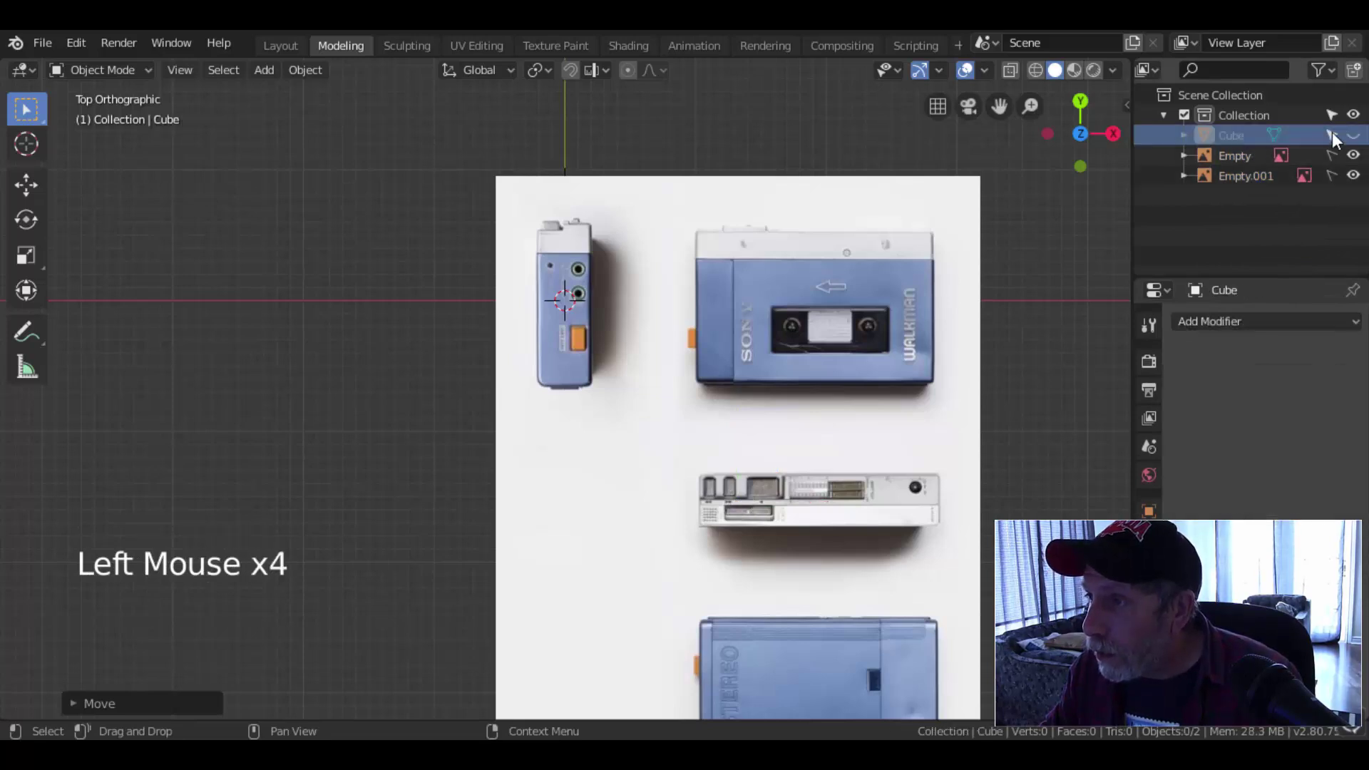
click(1355, 136)
- Edit the cube in wireframe from the right view and scale it along Y to about 0.59, matching the Walkman's front width
scroll(960, 301, up, 2)
scroll(957, 302, down, 5)
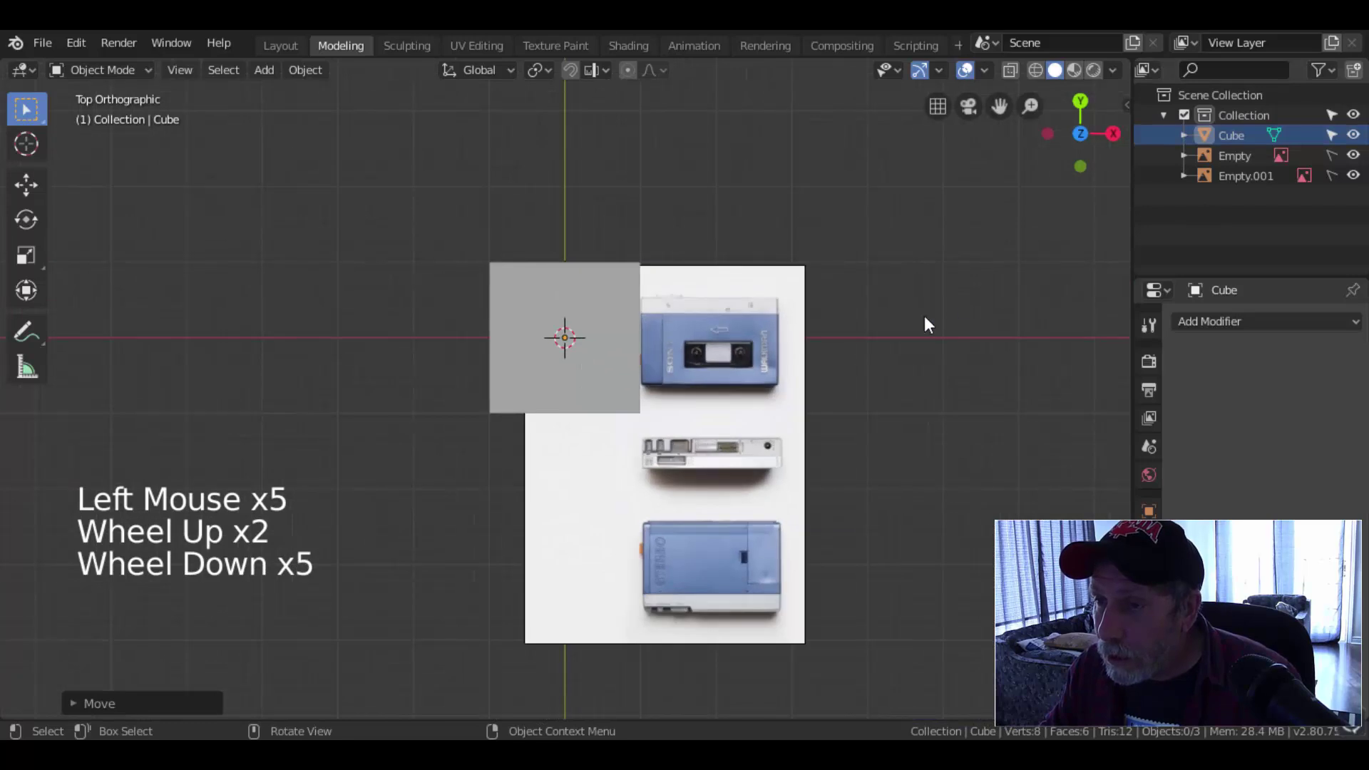
key(KP_3)
key(Tab)
scroll(767, 378, up, 2)
scroll(769, 377, up, 1)
key(z)
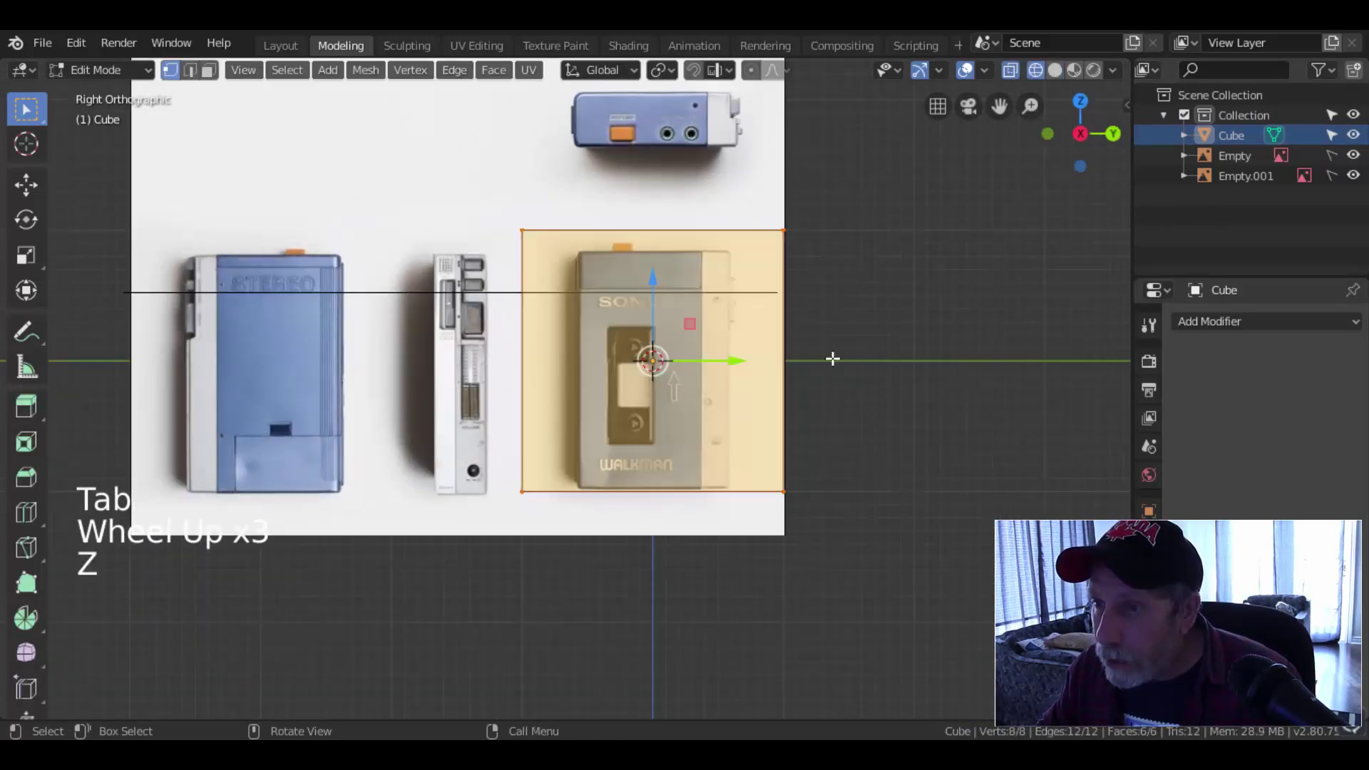
key(s)
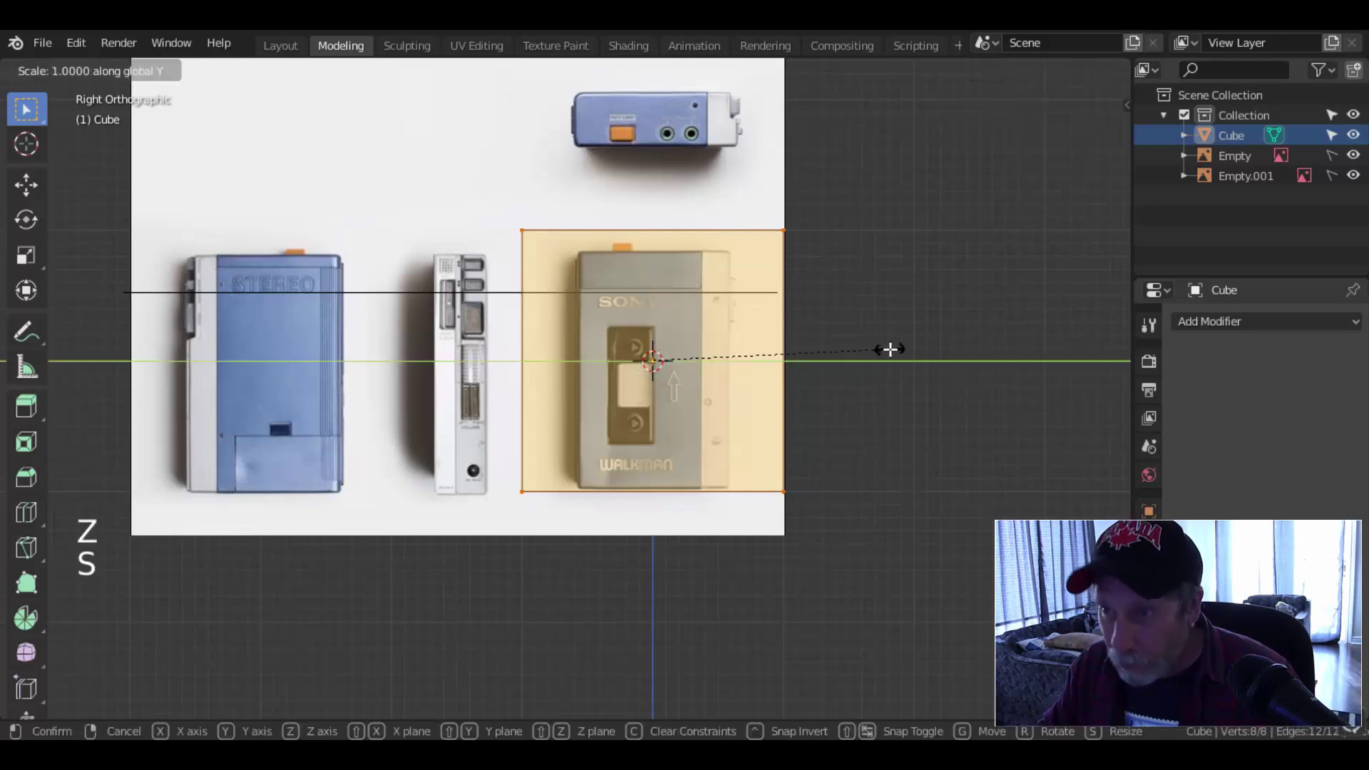
key(y)
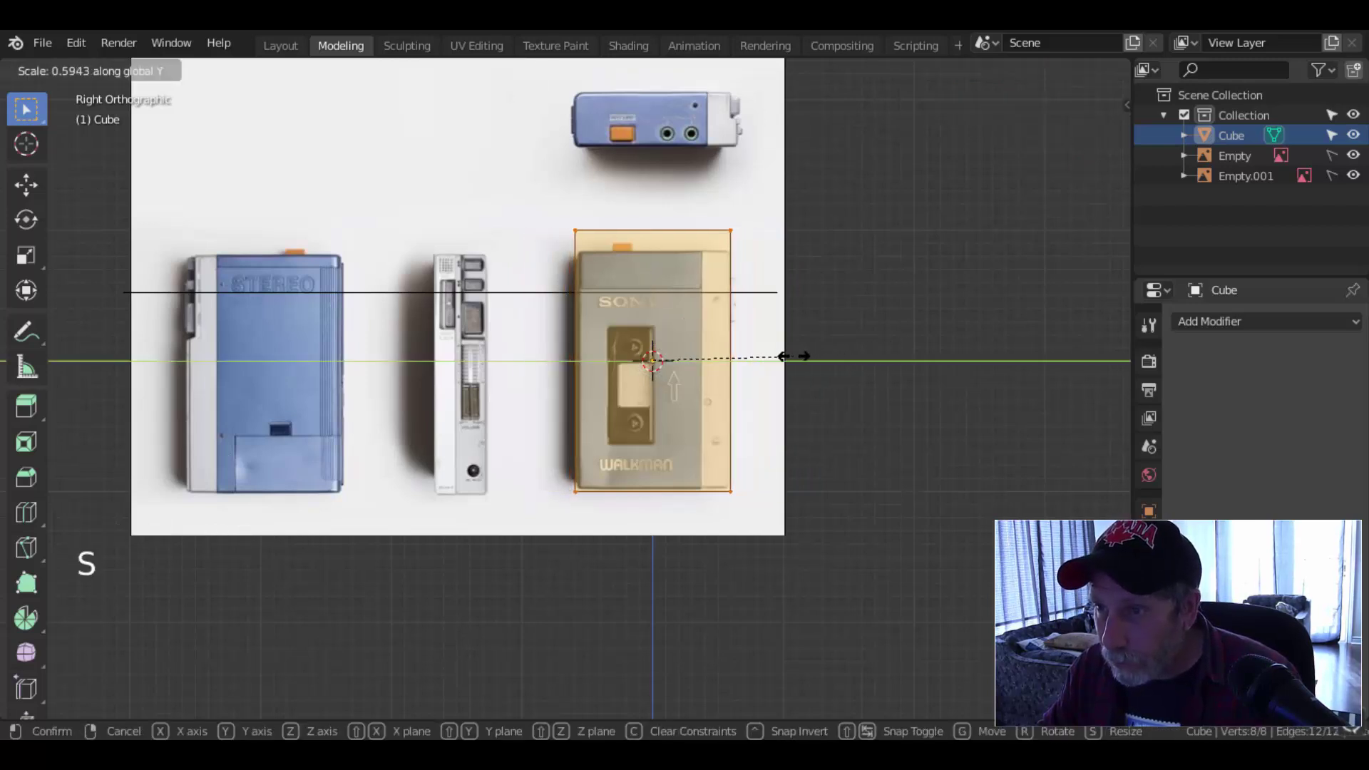
click(783, 356)
- Lower the cube's top vertices to the upper edge of the Walkman's front in the reference image
key(alt+a)
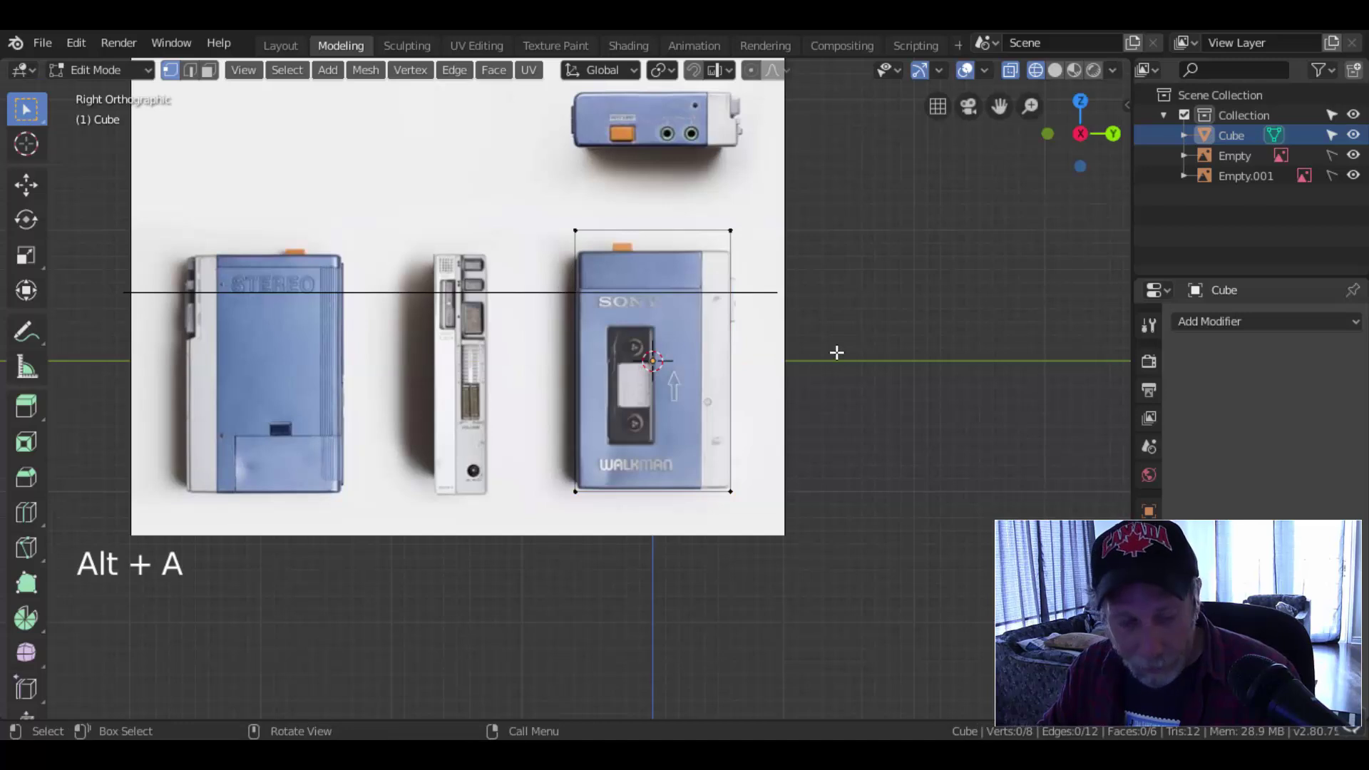
key(z)
click(719, 356)
key(b)
drag(480, 187, 920, 294)
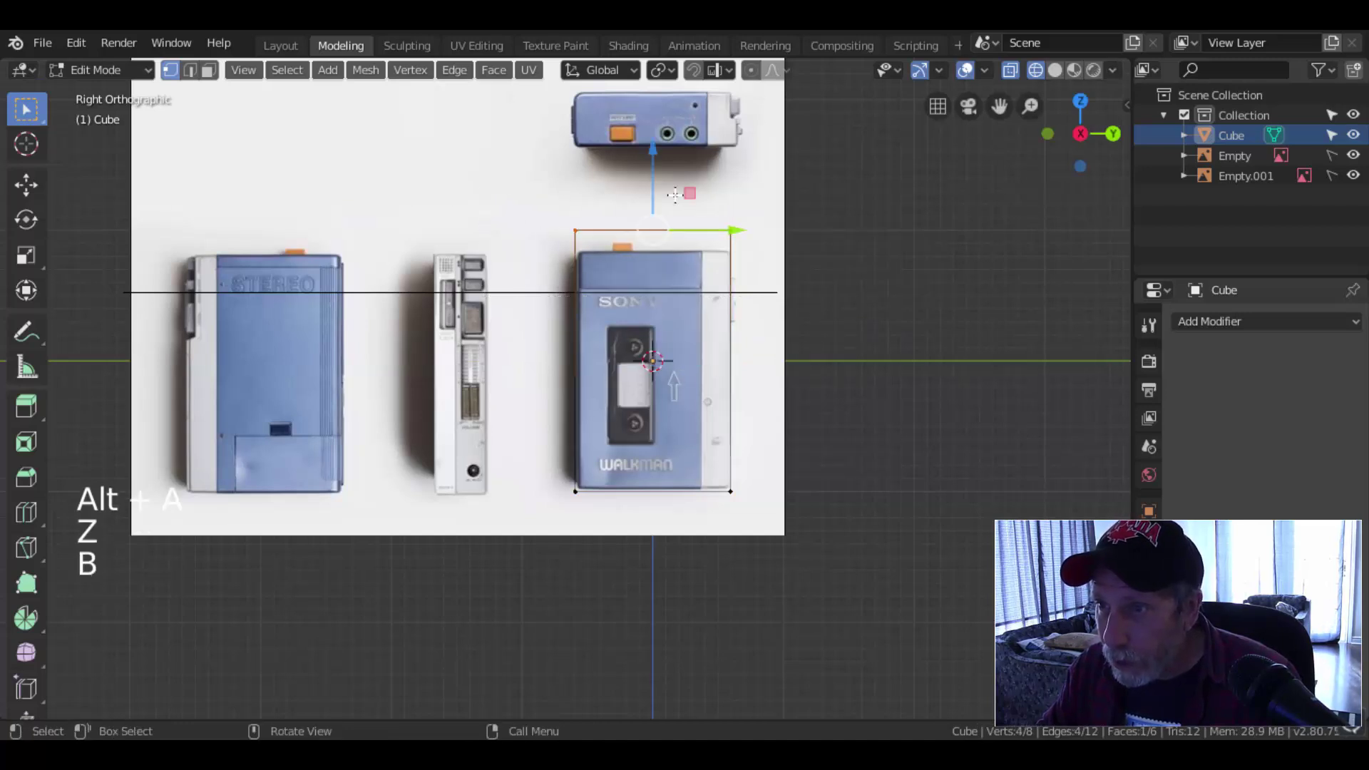
drag(662, 156, 657, 175)
- Raise the cube's bottom vertices slightly to the lower edge of the Walkman's front in the reference image
key(alt+a)
key(b)
drag(525, 459, 794, 526)
drag(652, 420, 652, 418)
key(alt+a)
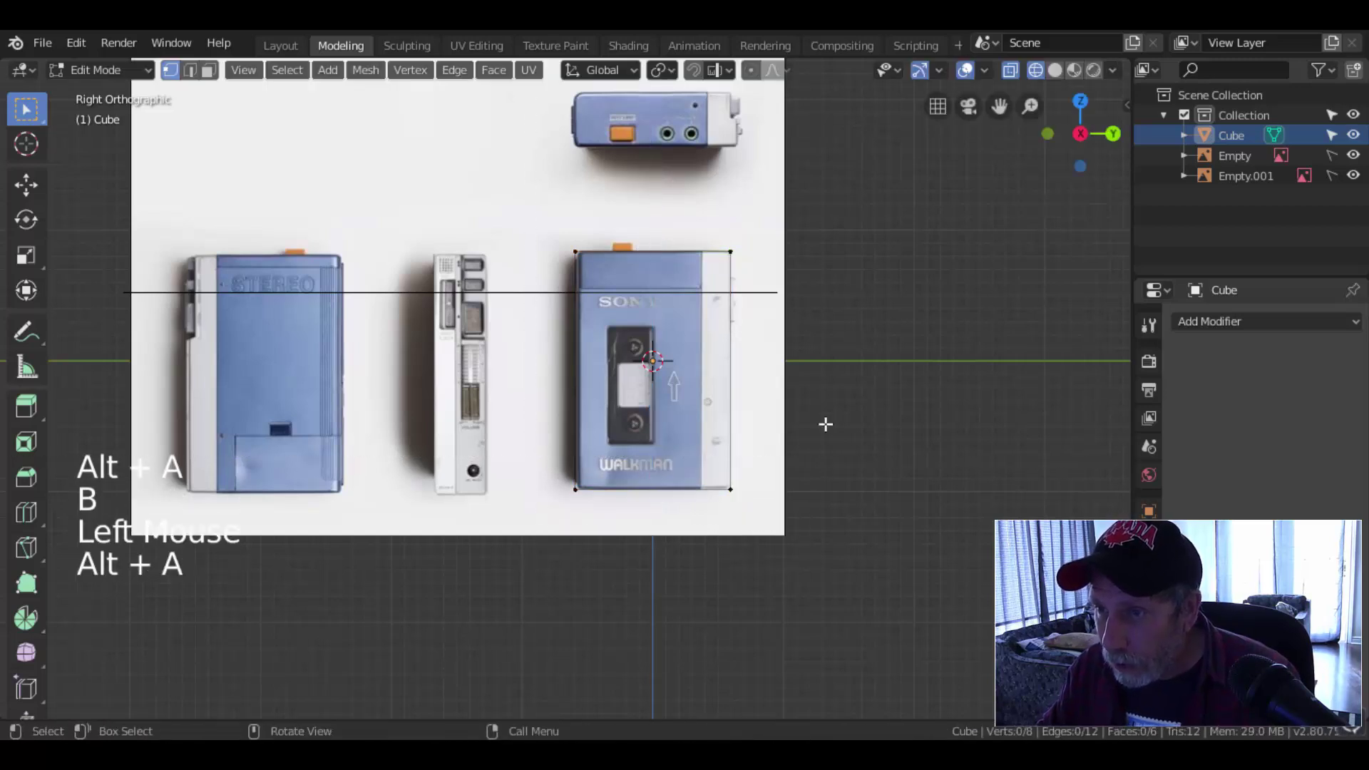
- Scale the whole cube mesh along X to about 0.20 from the top view, matching the Walkman's thickness
key(KP_7)
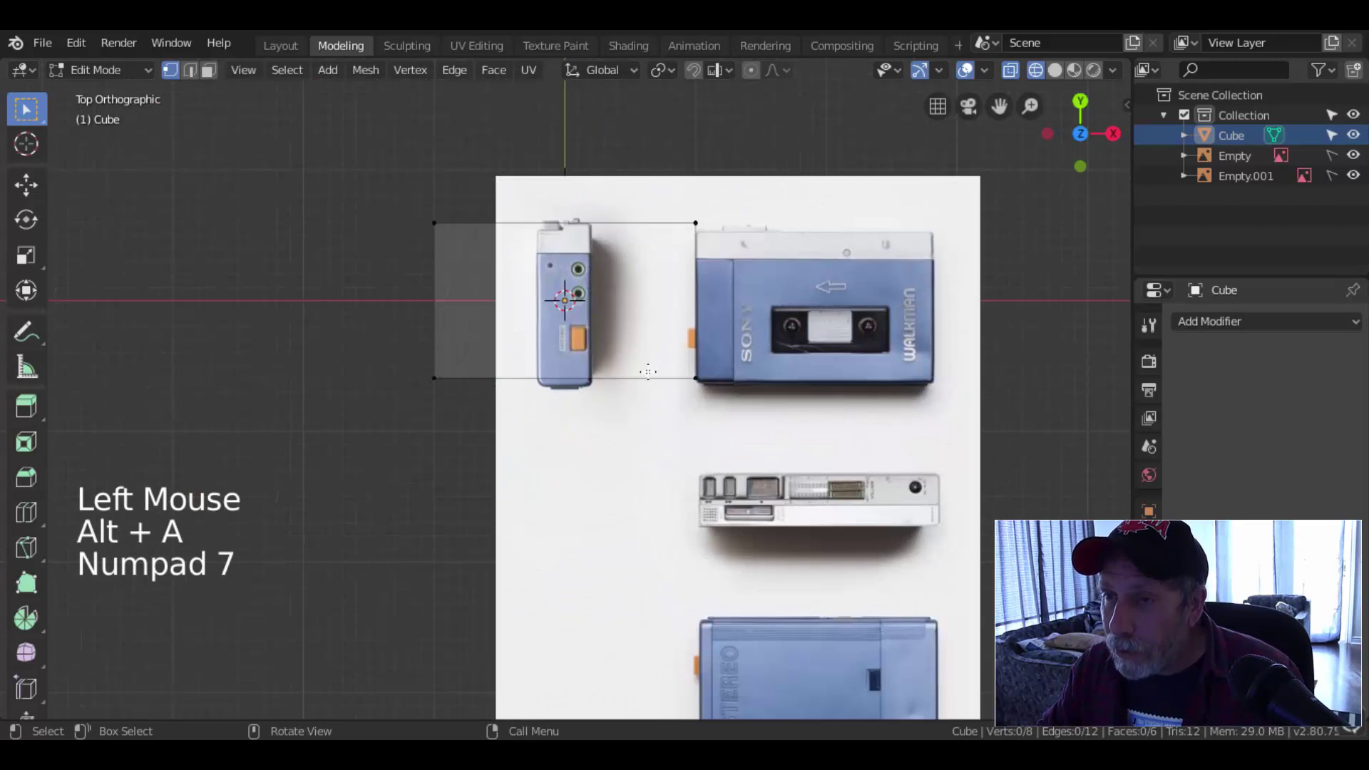
key(a)
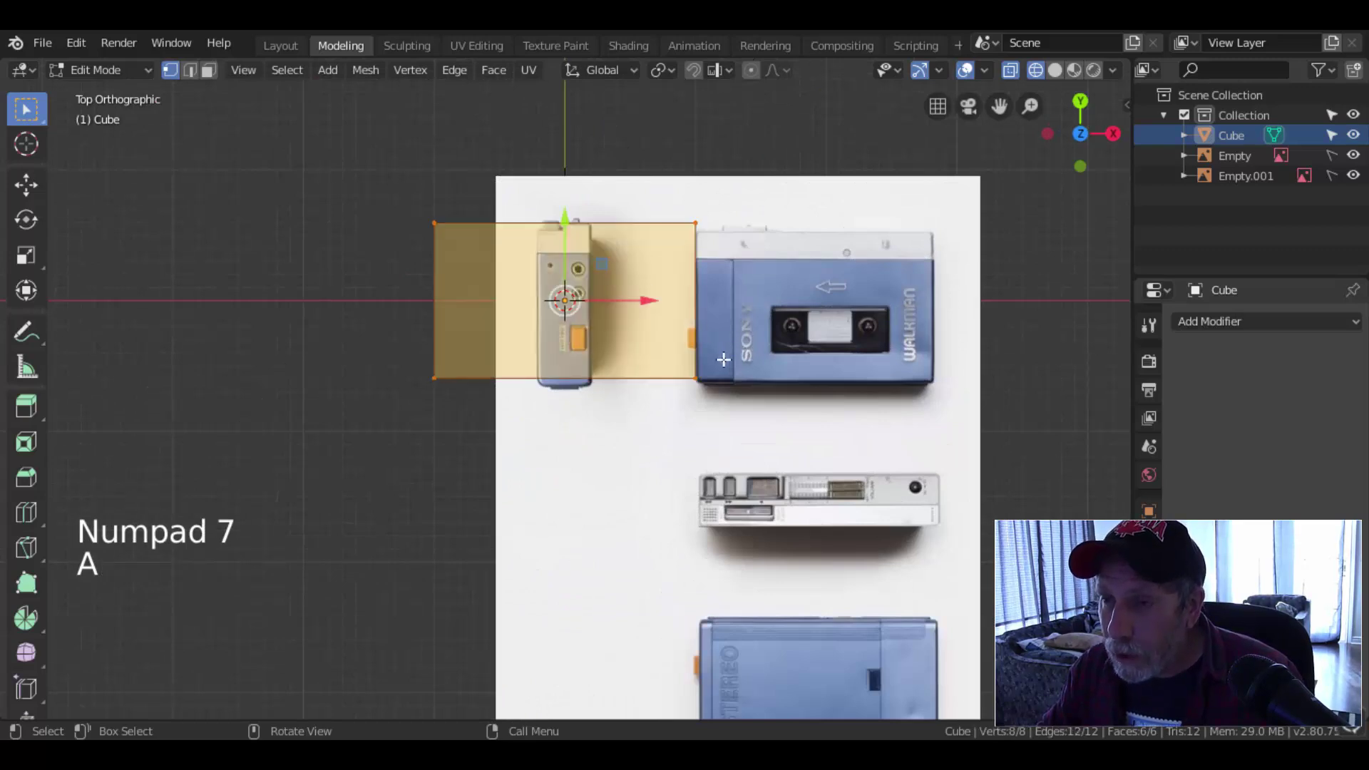
key(s)
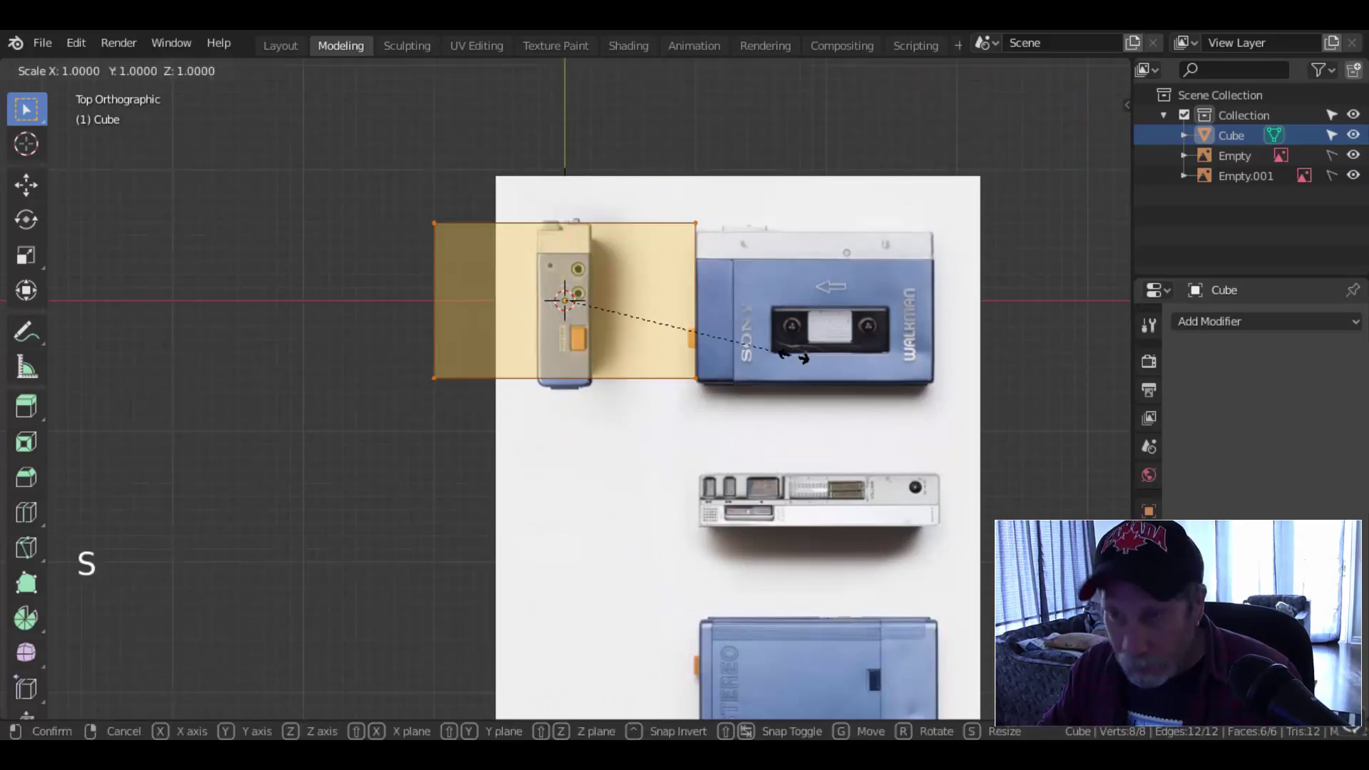
key(x)
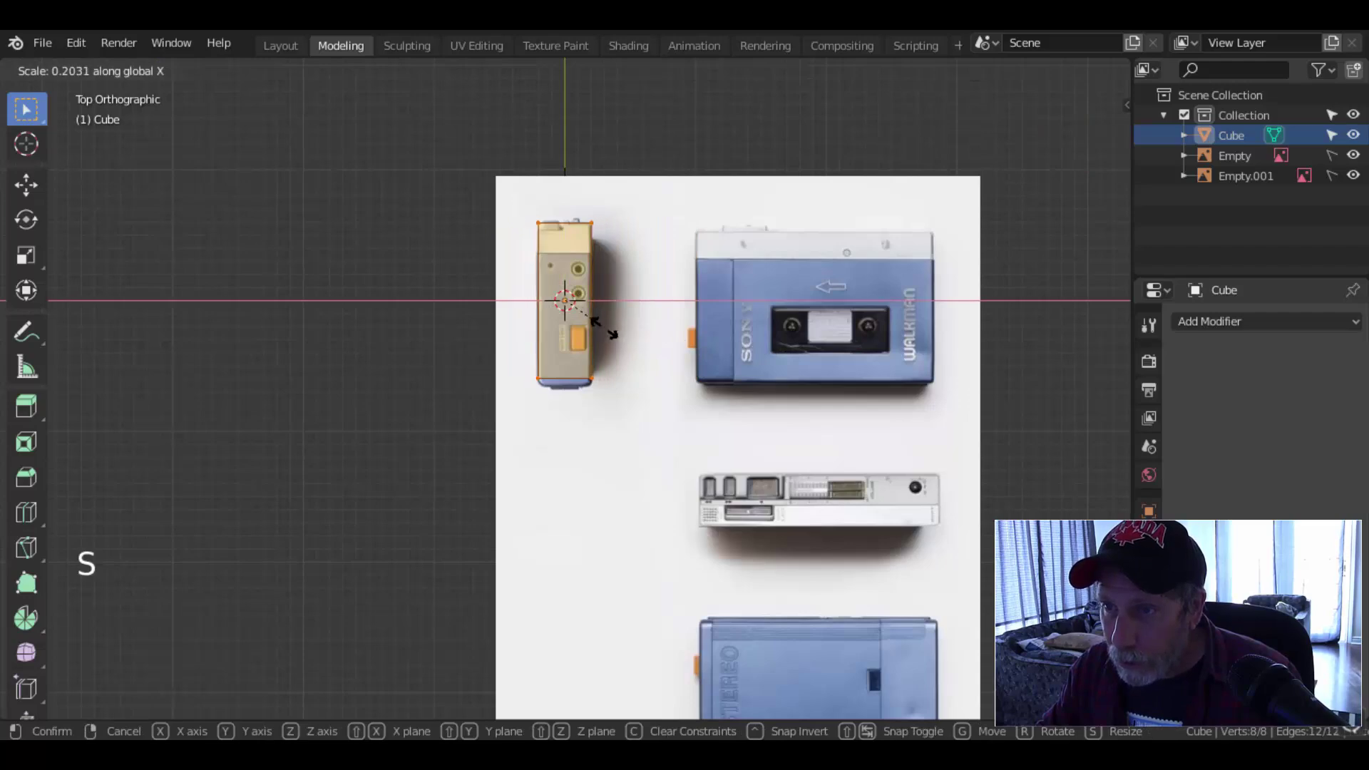
click(613, 330)
- Add a horizontal loop cut around the body in the right view, slid up to the seam above the SONY logo
key(KP_3)
middle_drag(794, 336, 764, 354)
key(KP_7)
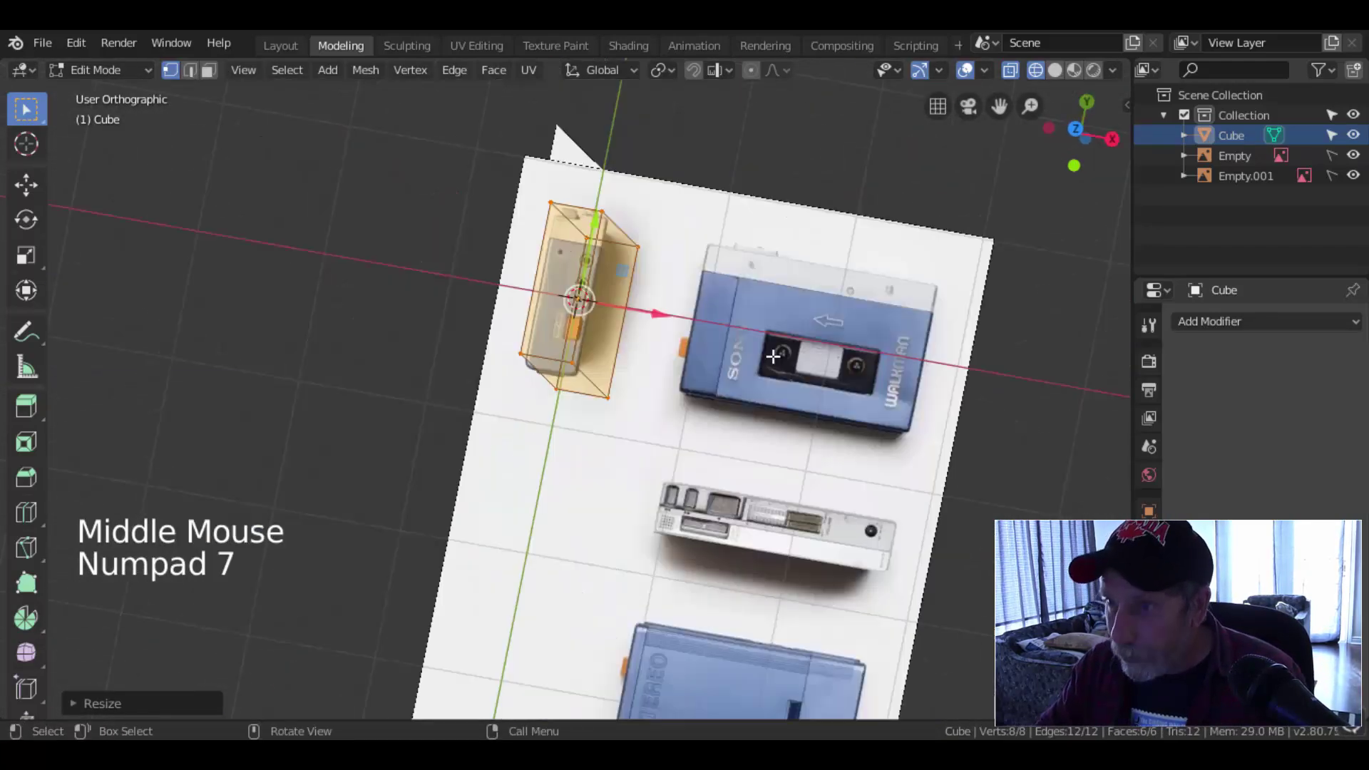
scroll(563, 388, up, 2)
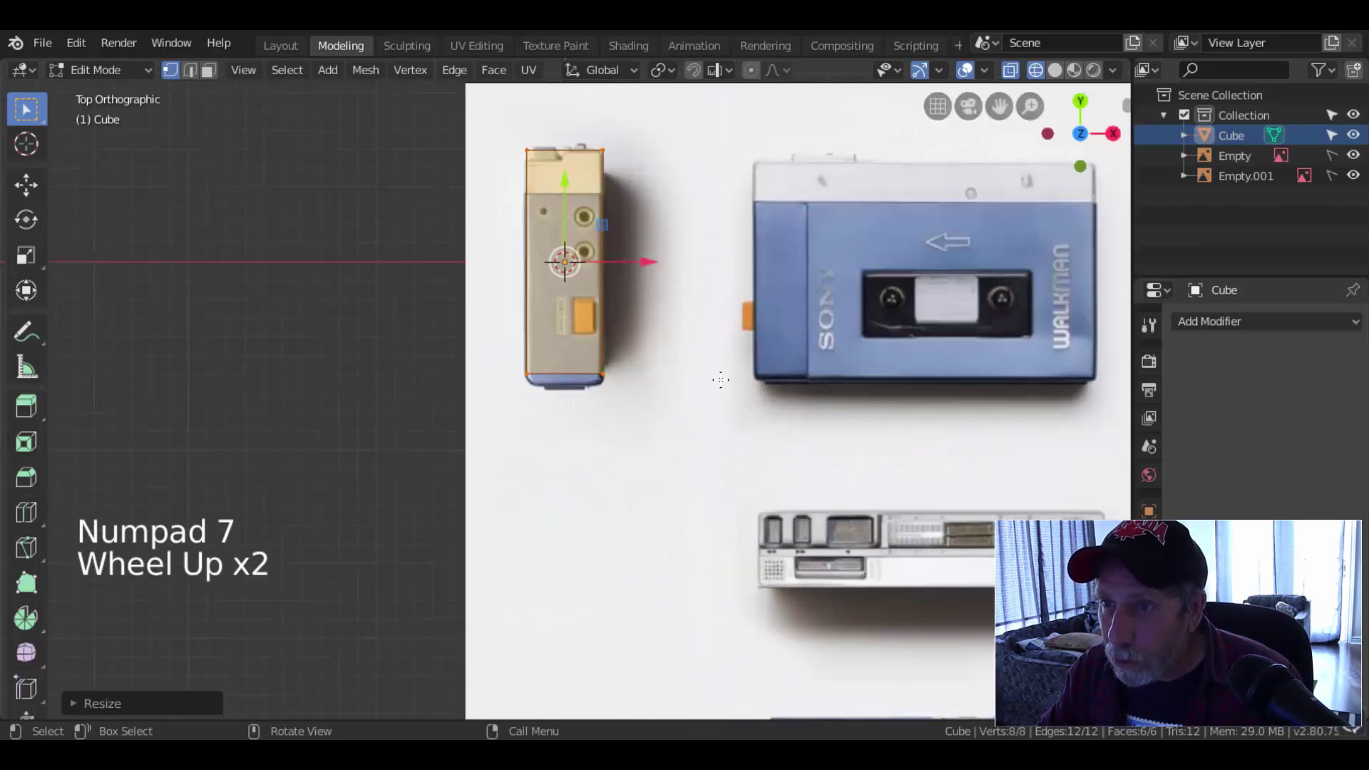
key(KP_3)
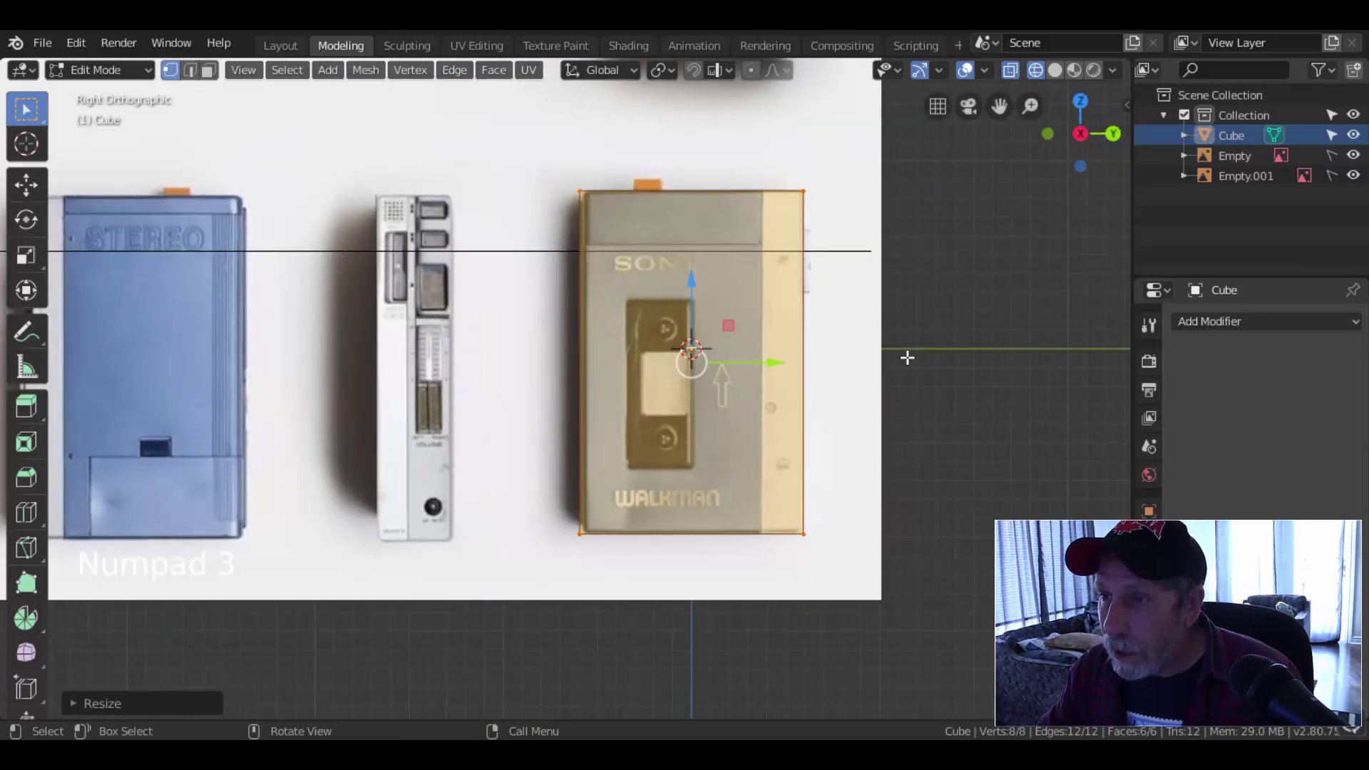
scroll(907, 358, up, 2)
shift+middle_drag(906, 358, 719, 452)
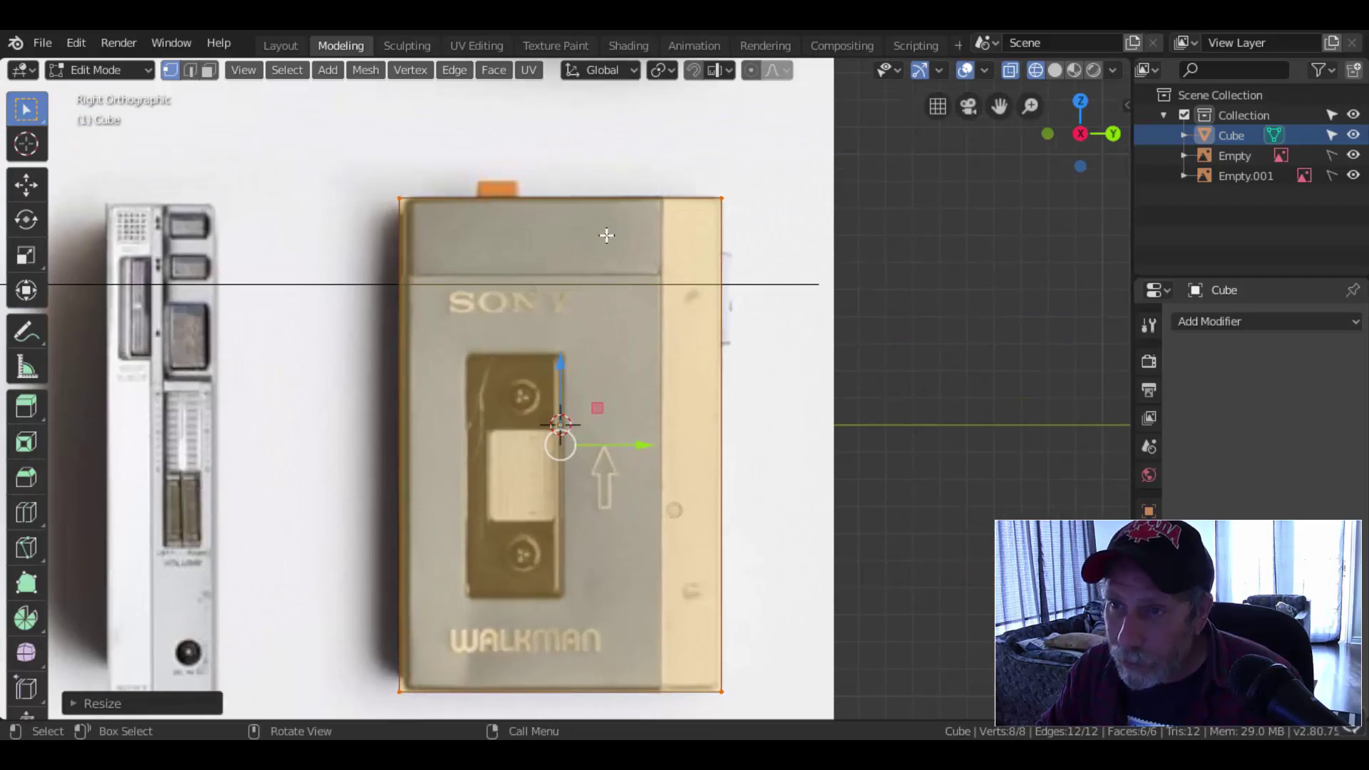
key(ctrl+r)
click(698, 245)
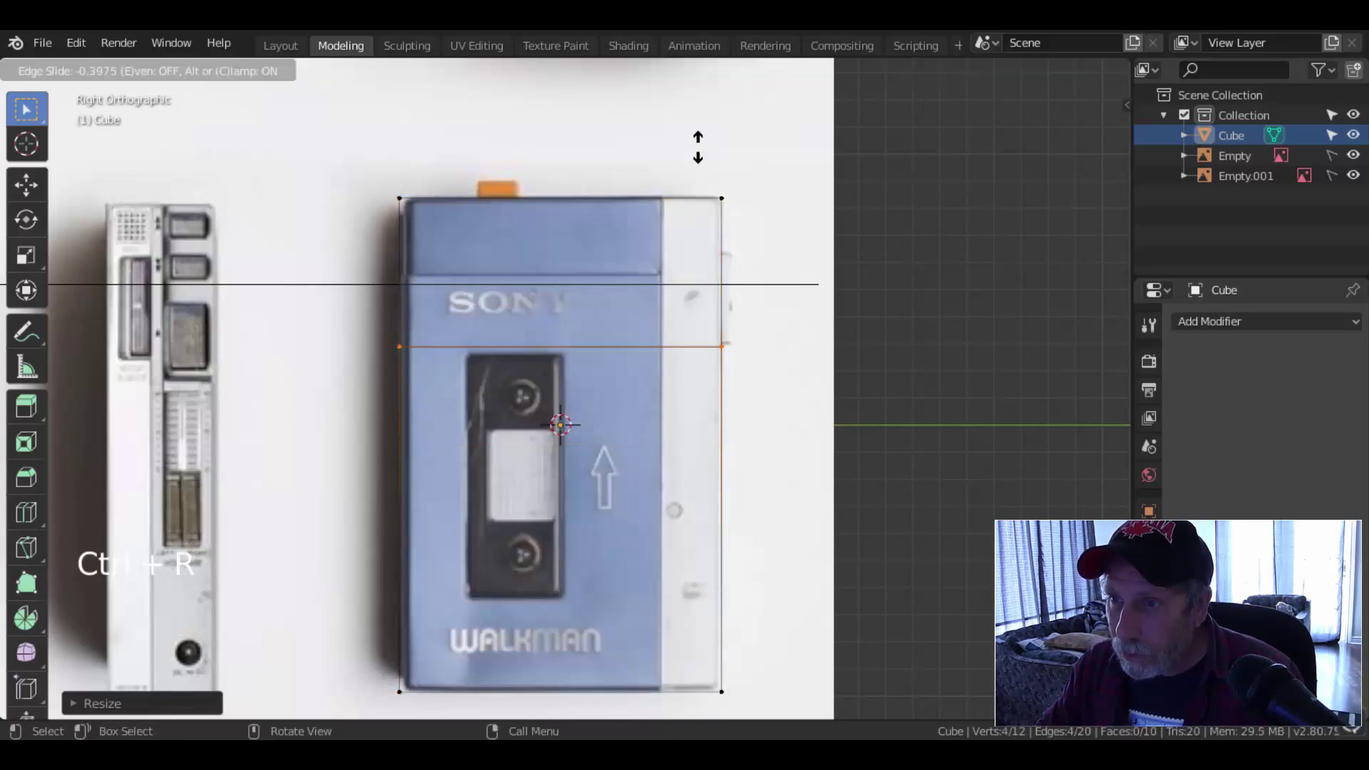
click(722, 79)
- Add a vertical loop cut around the body, slid to the border between the blue and silver sections
key(ctrl+r)
click(663, 208)
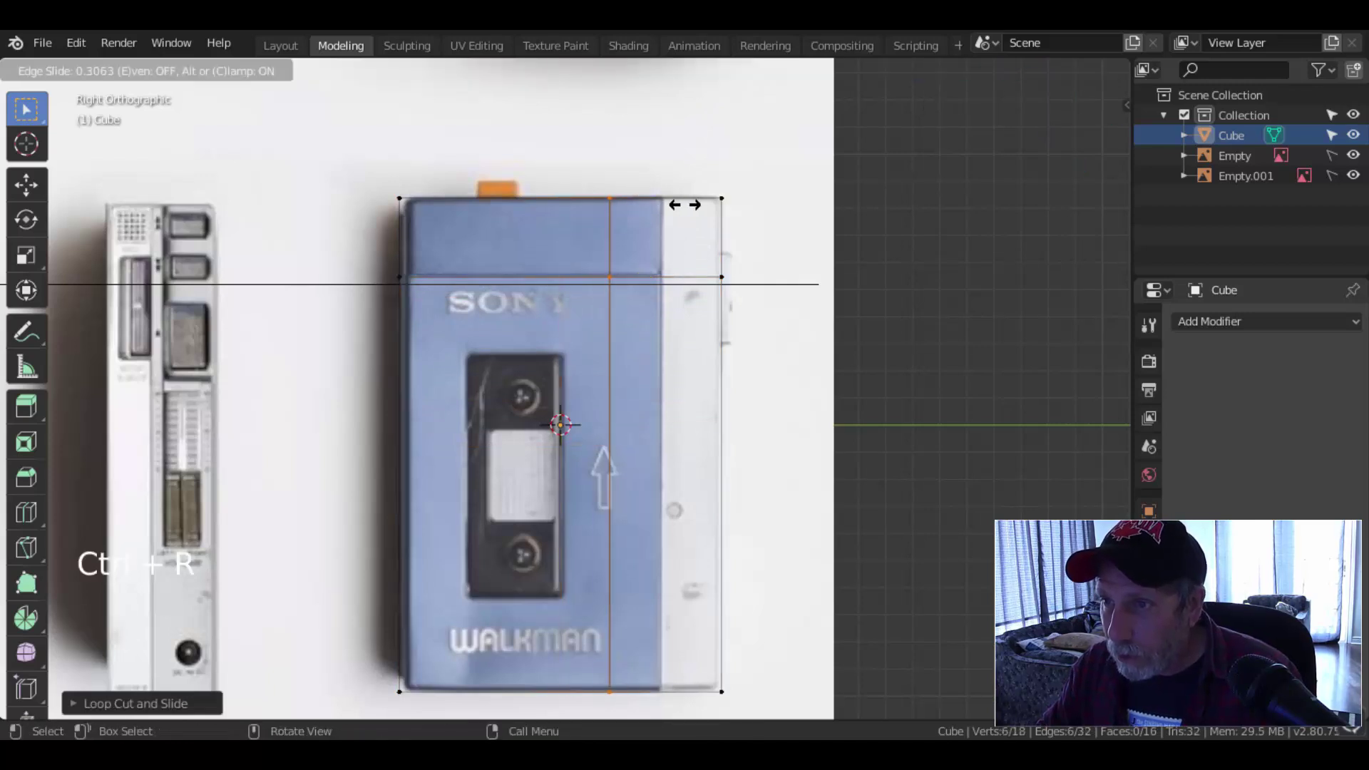
click(731, 219)
key(alt+a)
- Select all faces of the narrow silver-side strip in solid shading and separate them into their own object
mouse_move(916, 260)
middle_down()
mouse_move(820, 364)
mouse_move(785, 373)
mouse_move(814, 397)
mouse_move(796, 376)
middle_up()
key(z)
click(836, 350)
key(3)
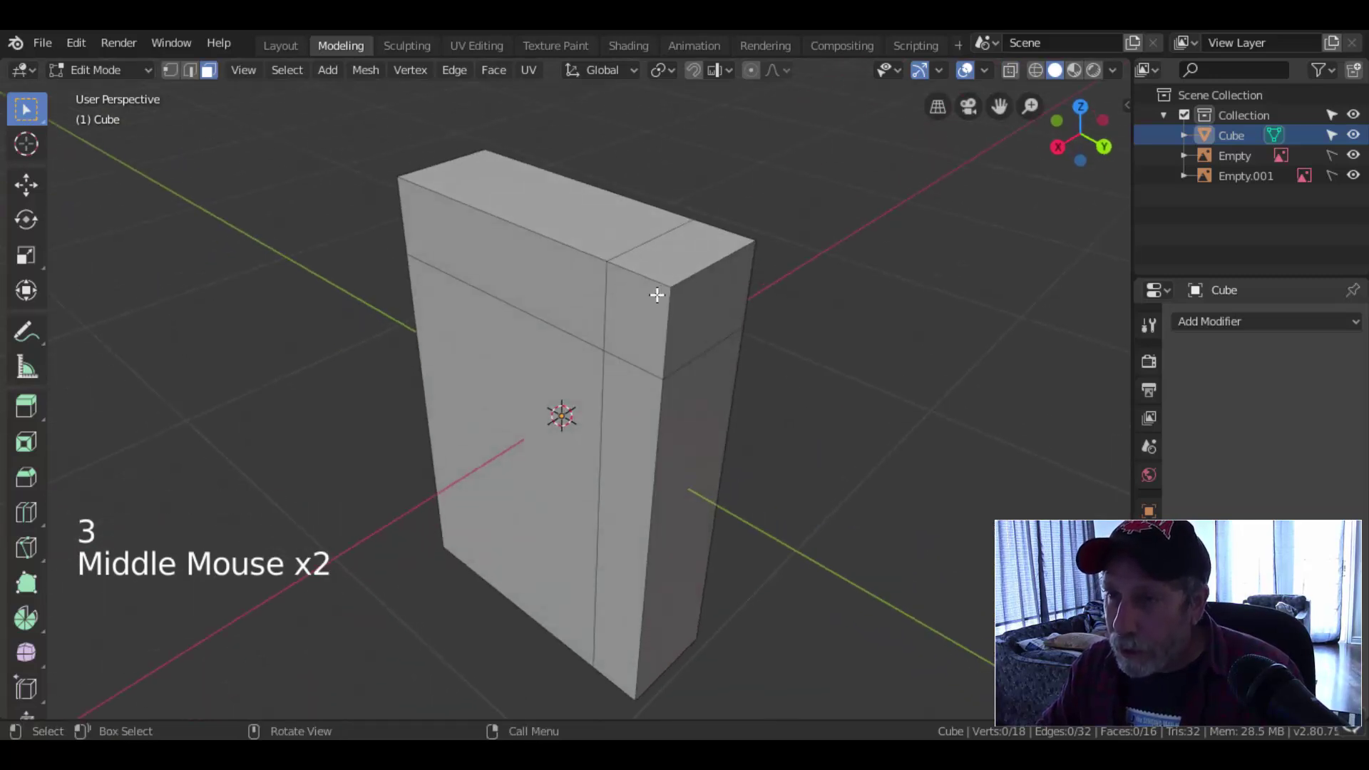
alt+shift+click(648, 278)
shift+click(732, 328)
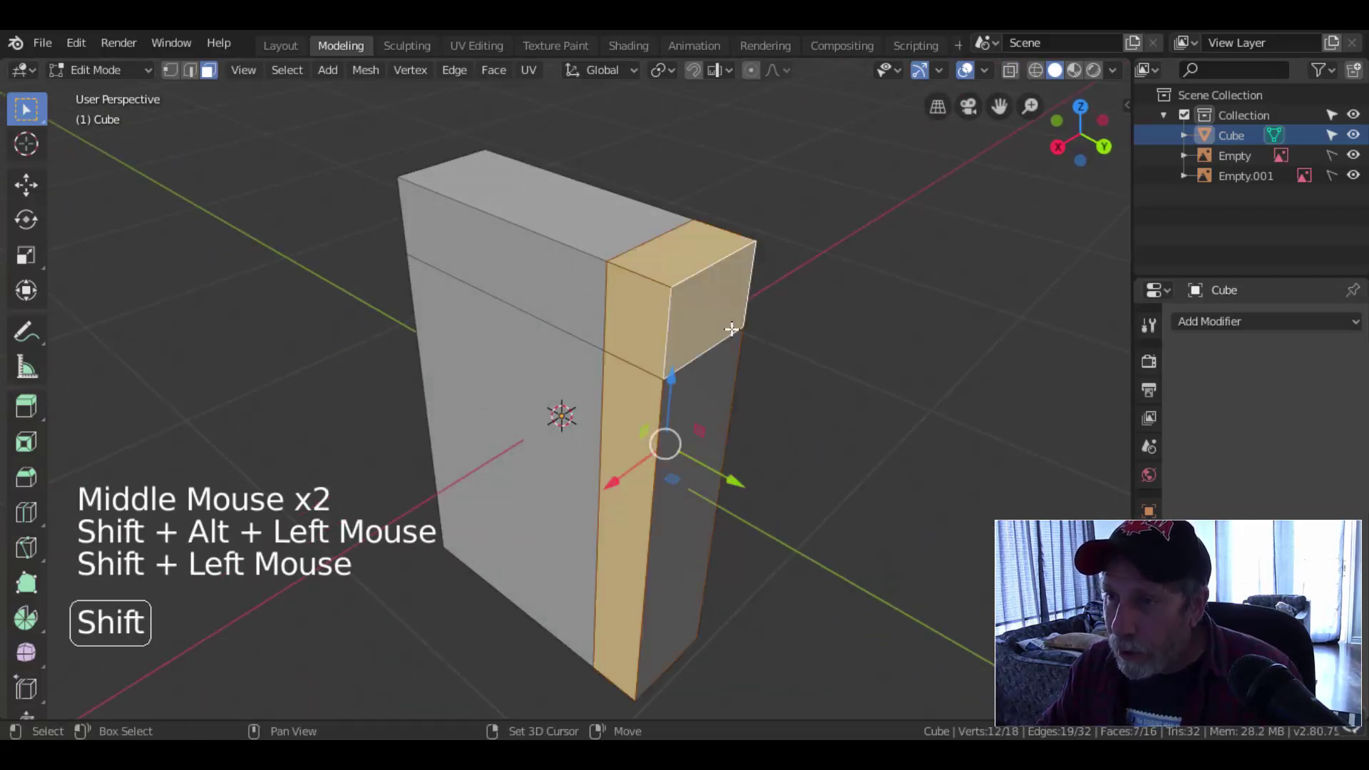
shift+click(718, 379)
middle_drag(868, 367, 965, 358)
key(p)
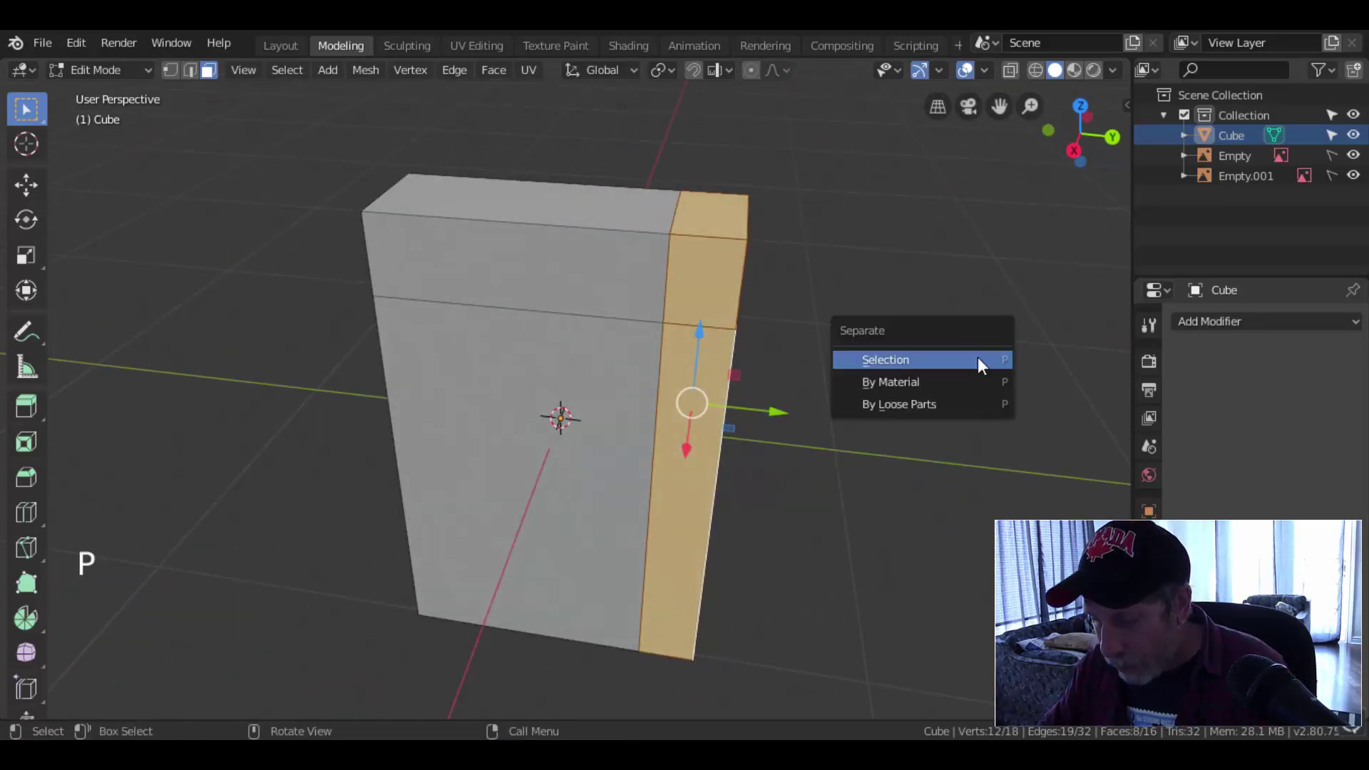
click(978, 360)
key(Tab)
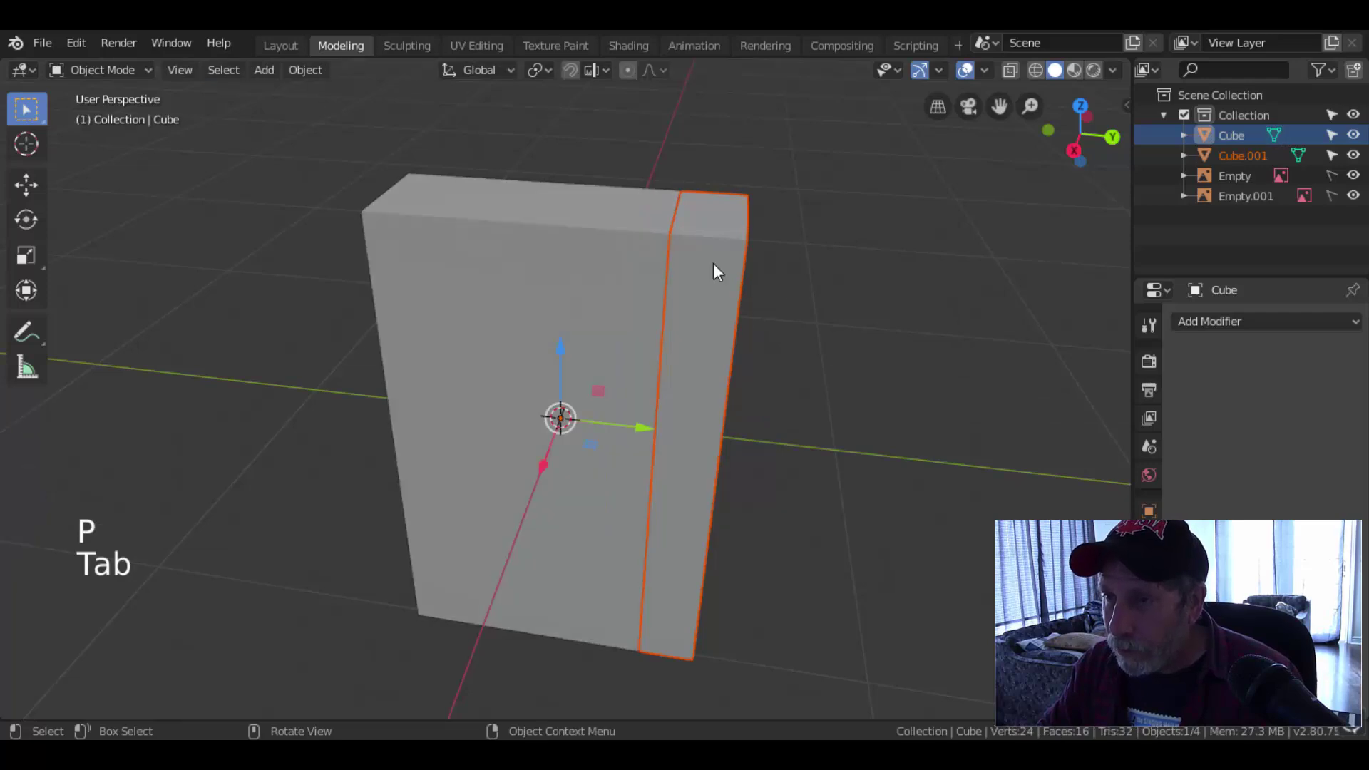
- Rename the separated strip object to front
click(720, 278)
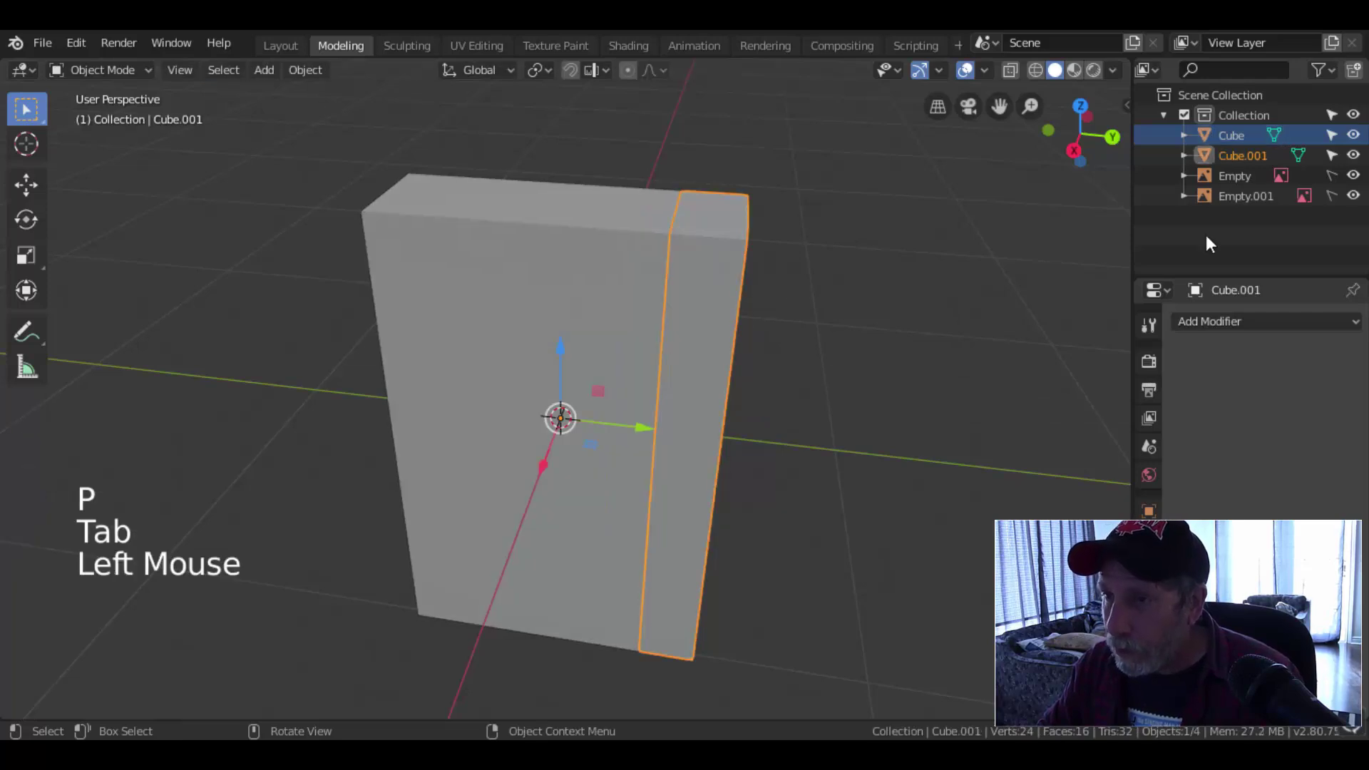
double_click(1253, 154)
text(fron)
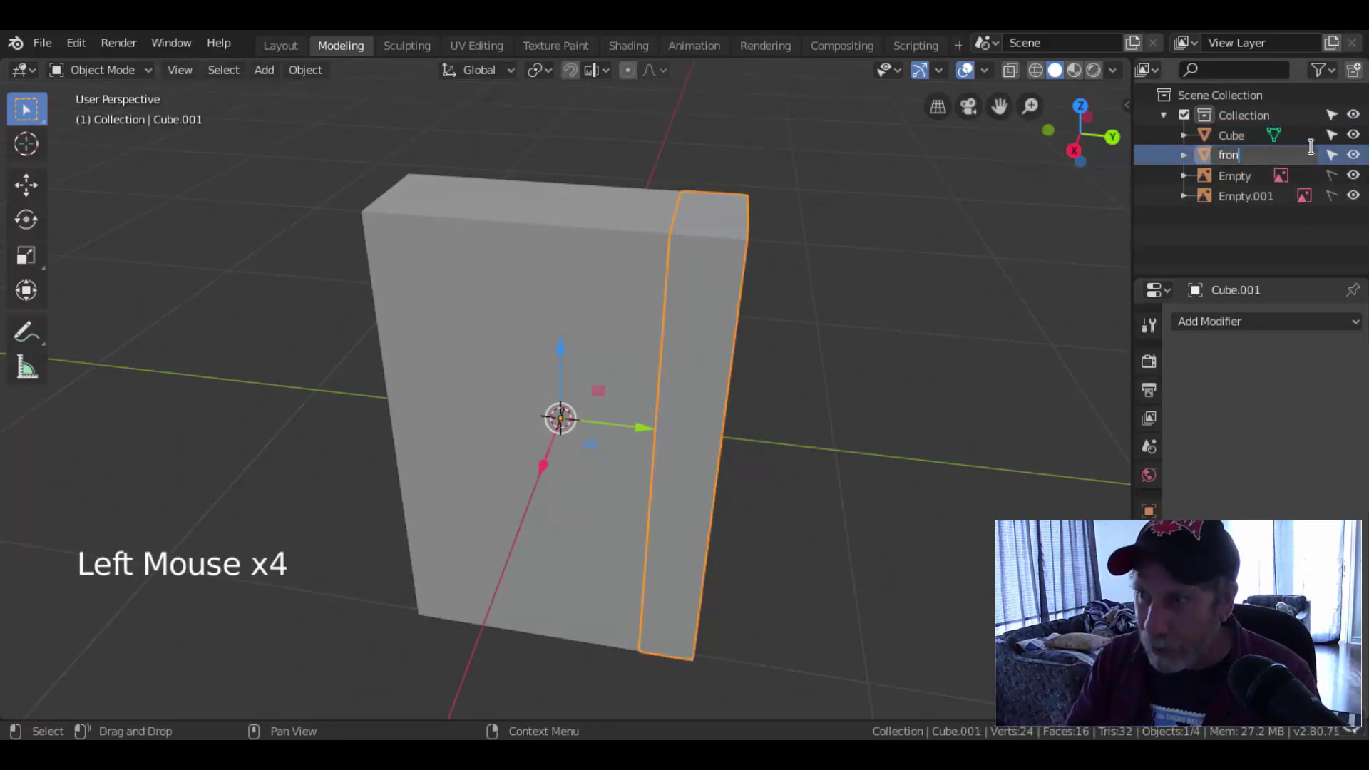
text(t)
key(Return)
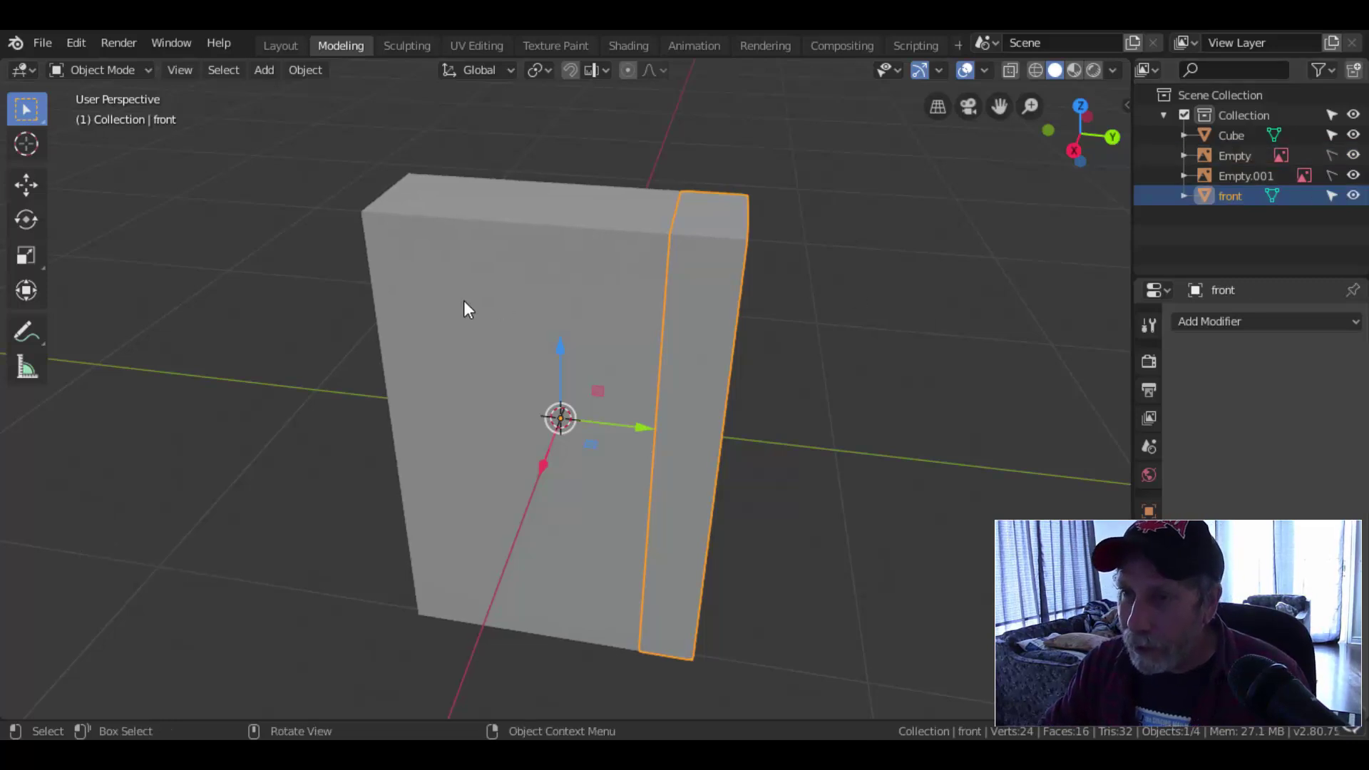
- Hide the front object so that only the main body stays in view
click(662, 301)
key(Tab)
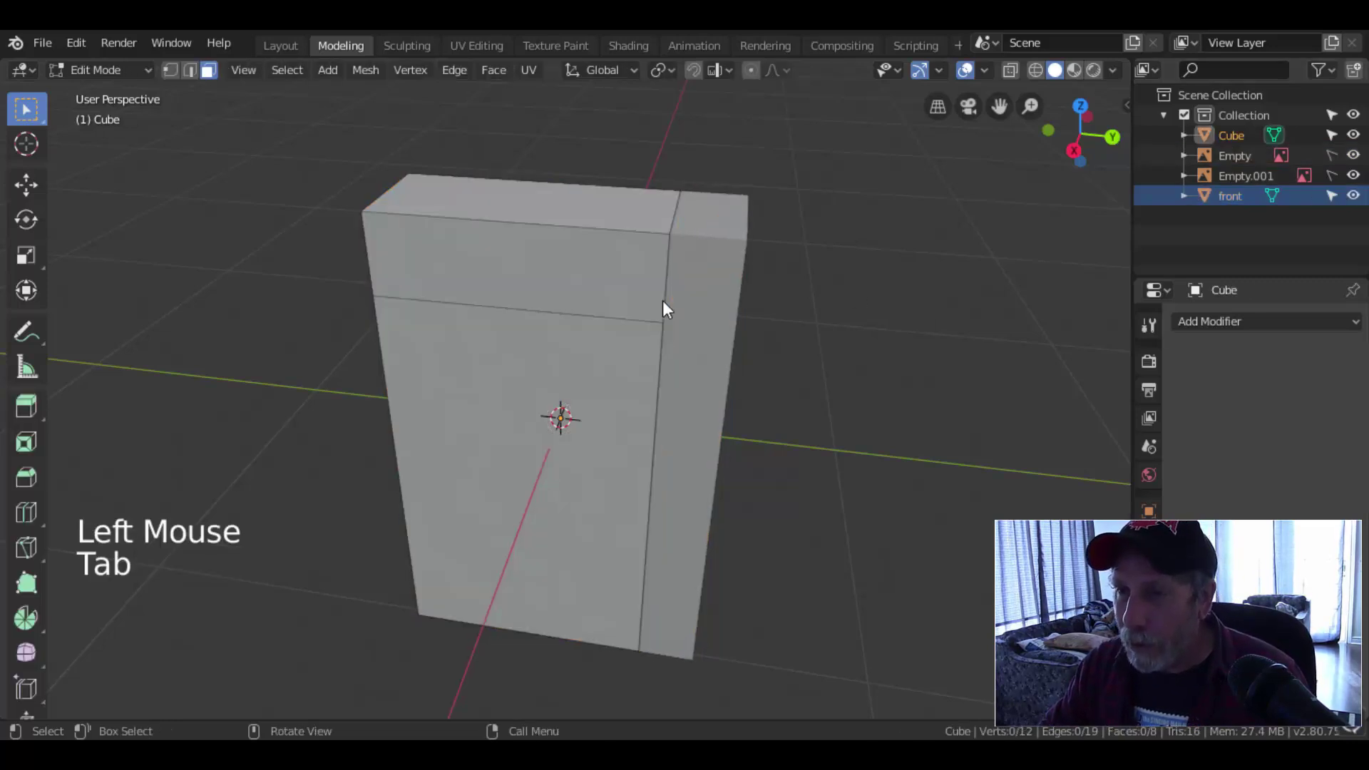
key(Tab)
click(746, 276)
key(h)
- Fill the upper and lower parts of the main body's open side with faces between their opposite vertical edges
click(602, 269)
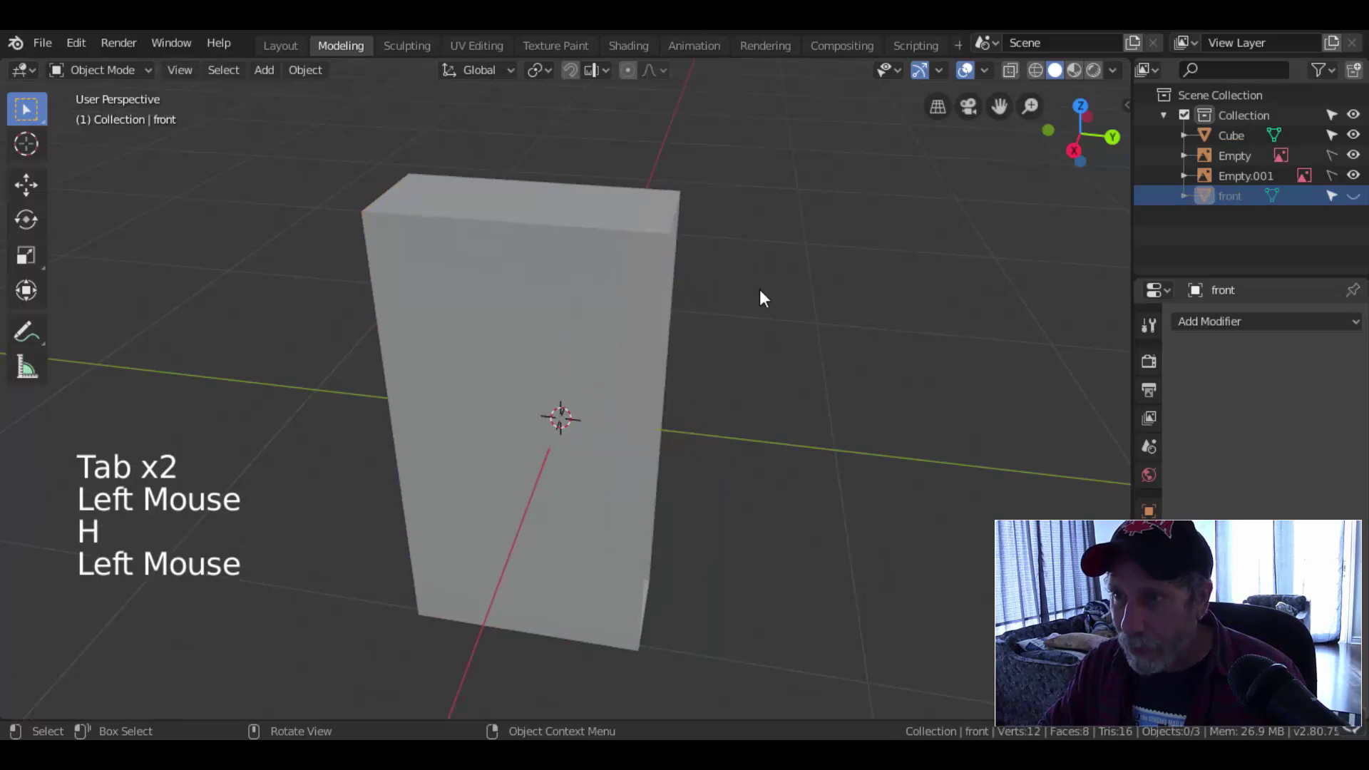
middle_drag(602, 270, 739, 294)
key(Tab)
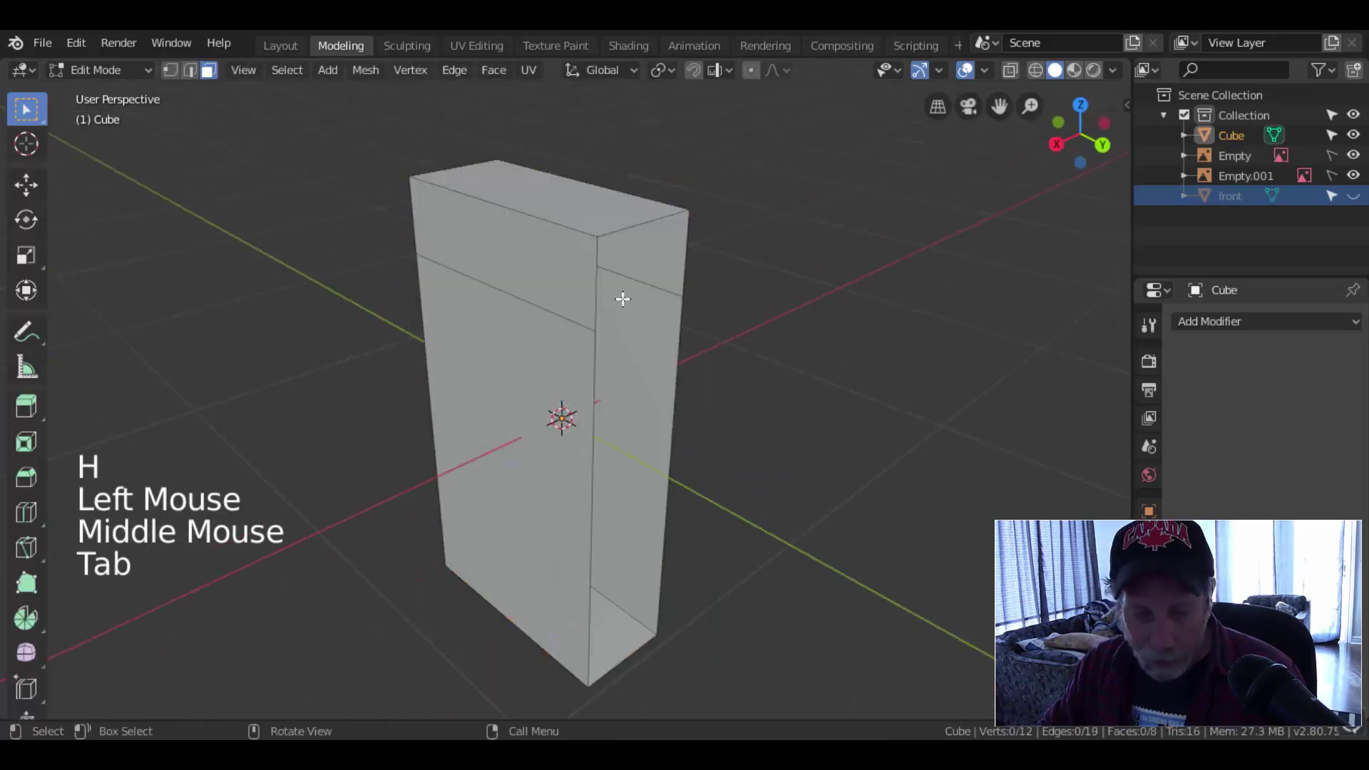
key(2)
click(605, 279)
shift+click(681, 258)
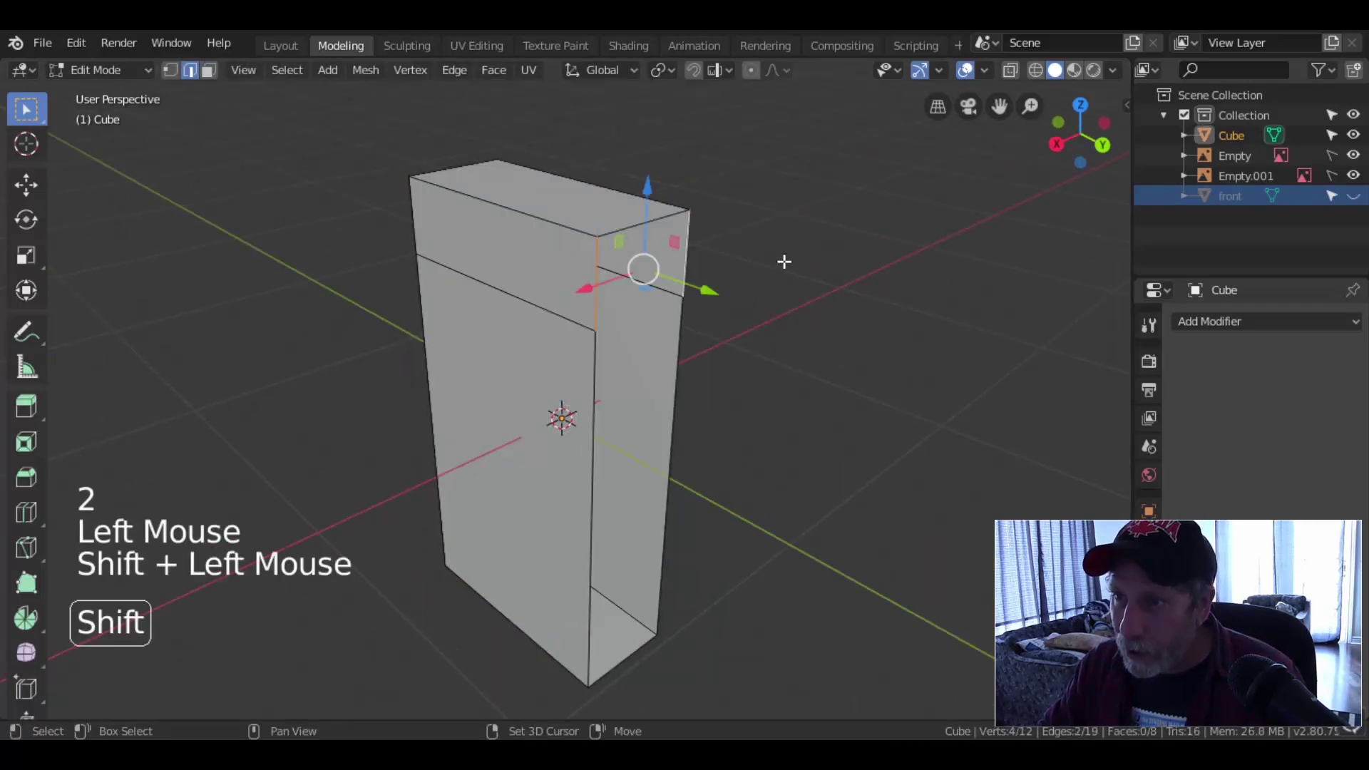
key(f)
click(594, 378)
shift+click(696, 353)
key(f)
key(alt+a)
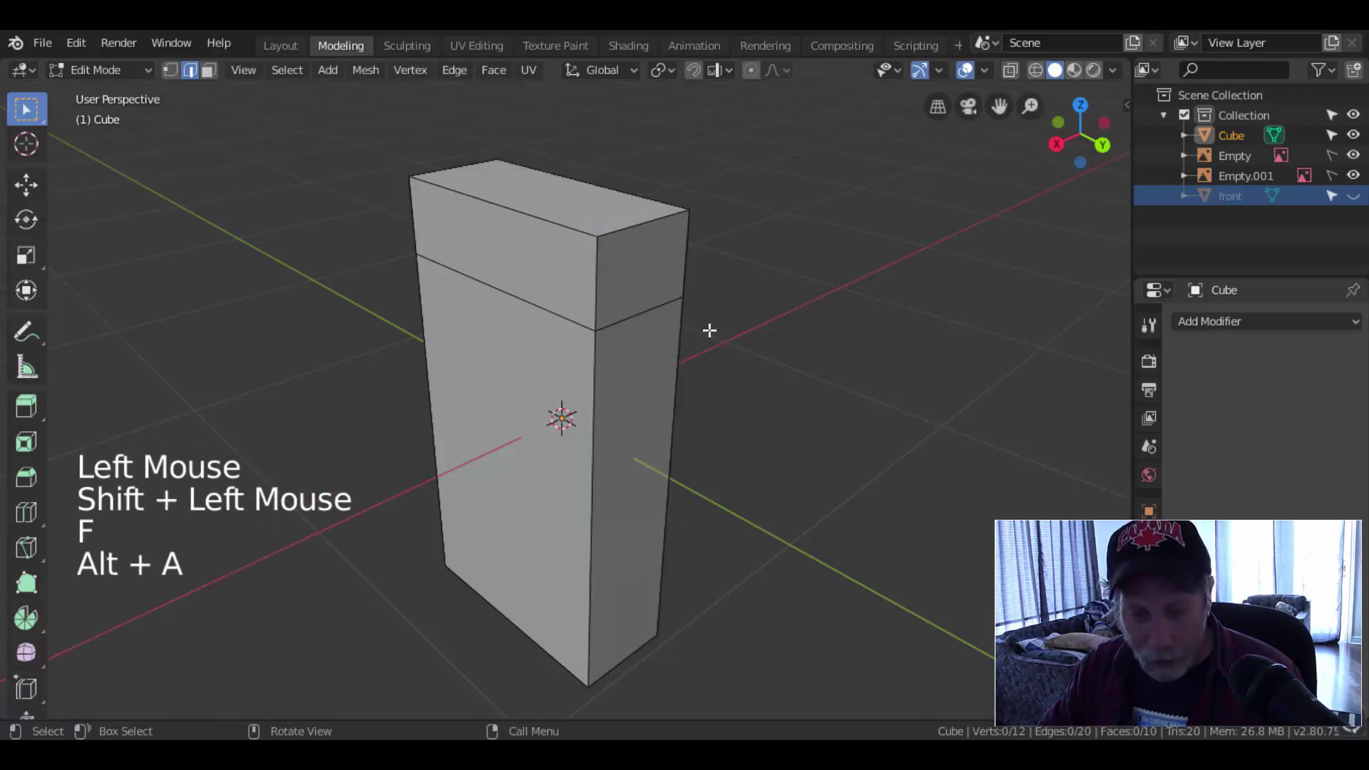
- Select the faces of the body's upper section, including its end cap, and separate them into their own object
key(3)
middle_drag(791, 311, 592, 284)
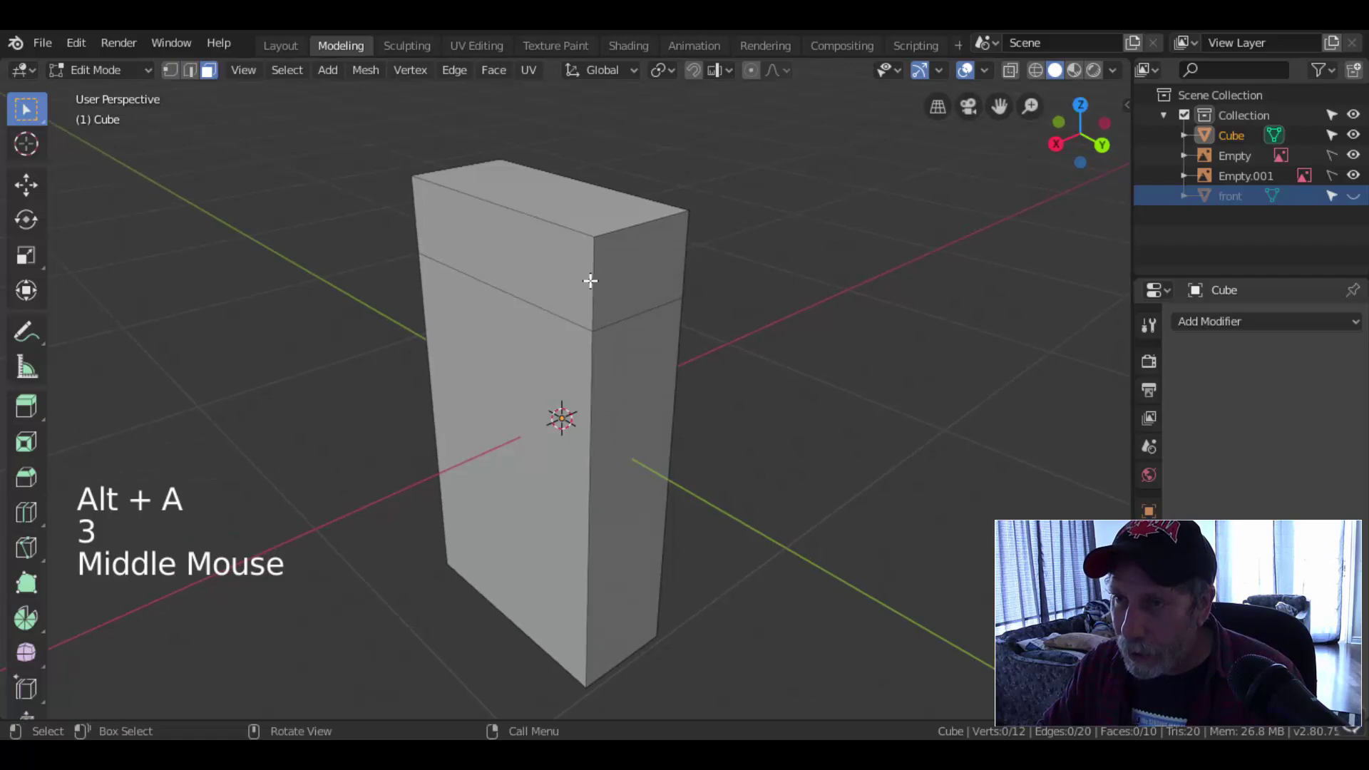
alt+shift+click(592, 283)
shift+click(535, 199)
middle_drag(534, 200, 807, 353)
key(p)
click(806, 353)
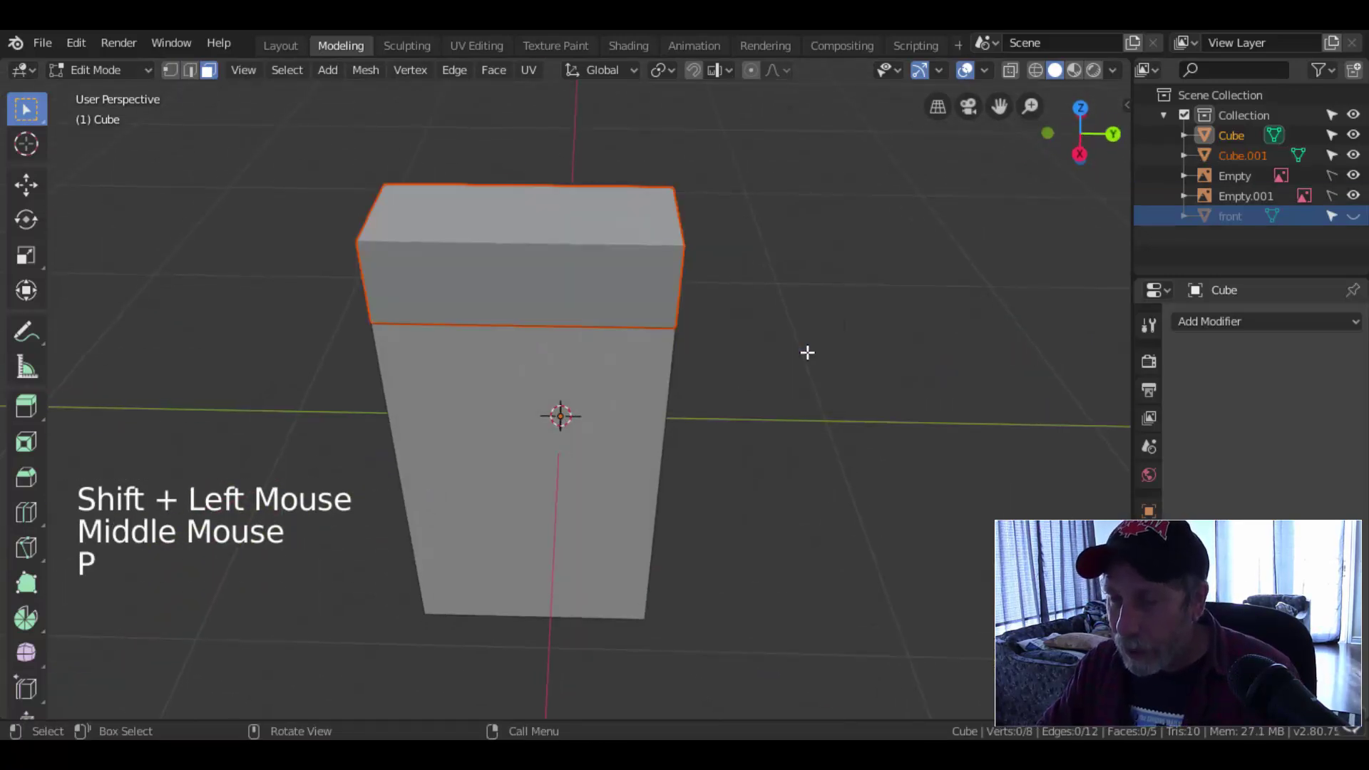
key(Tab)
- Rename the separated upper section object to top
click(626, 273)
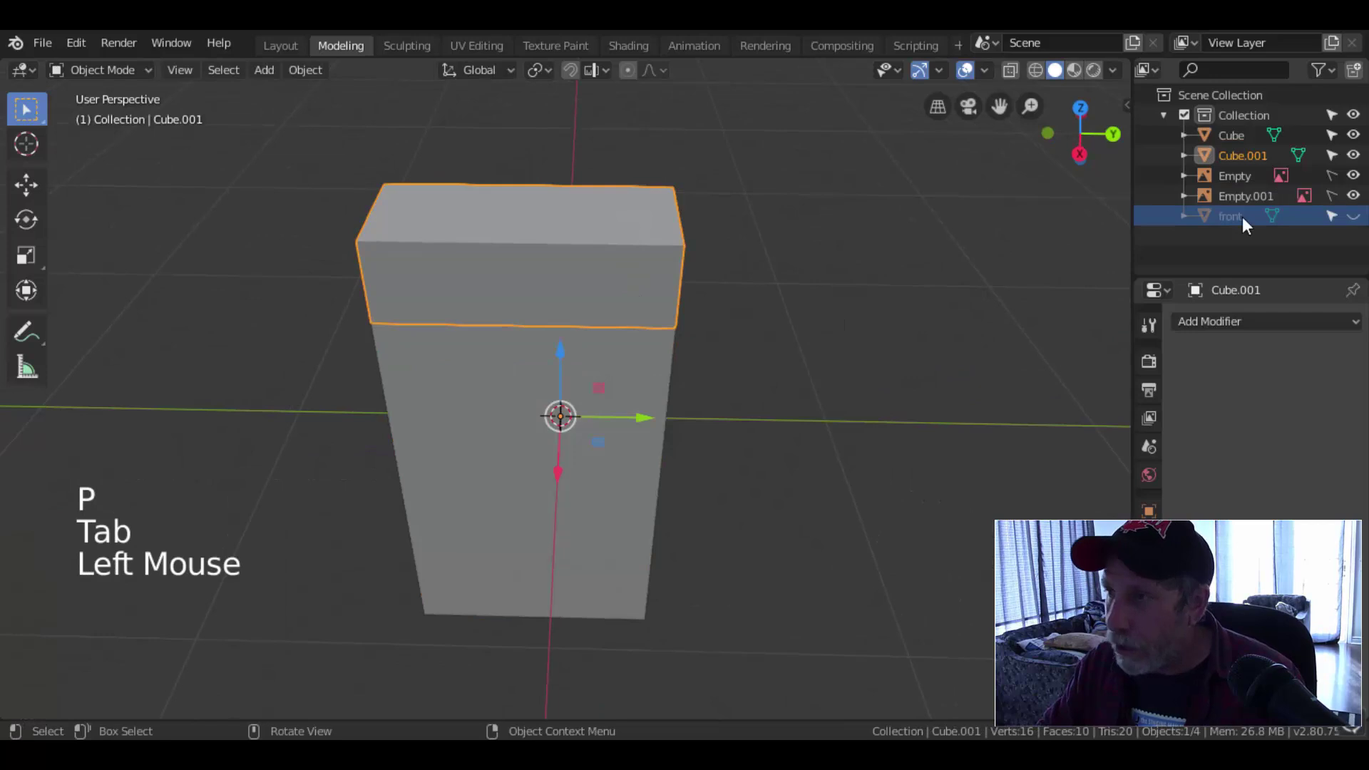
click(1249, 157)
double_click(1249, 156)
text(top)
key(Return)
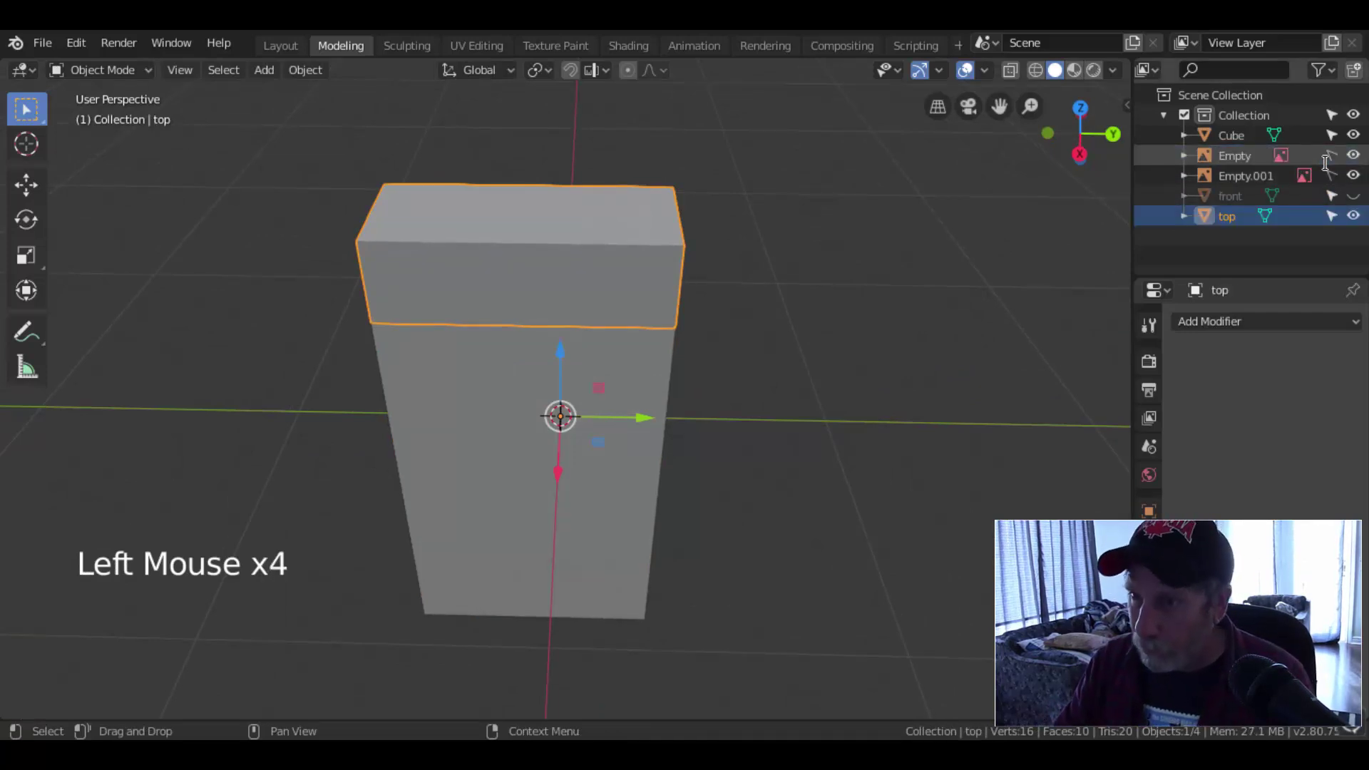
- Rename the remaining lower body object to bottom
click(545, 553)
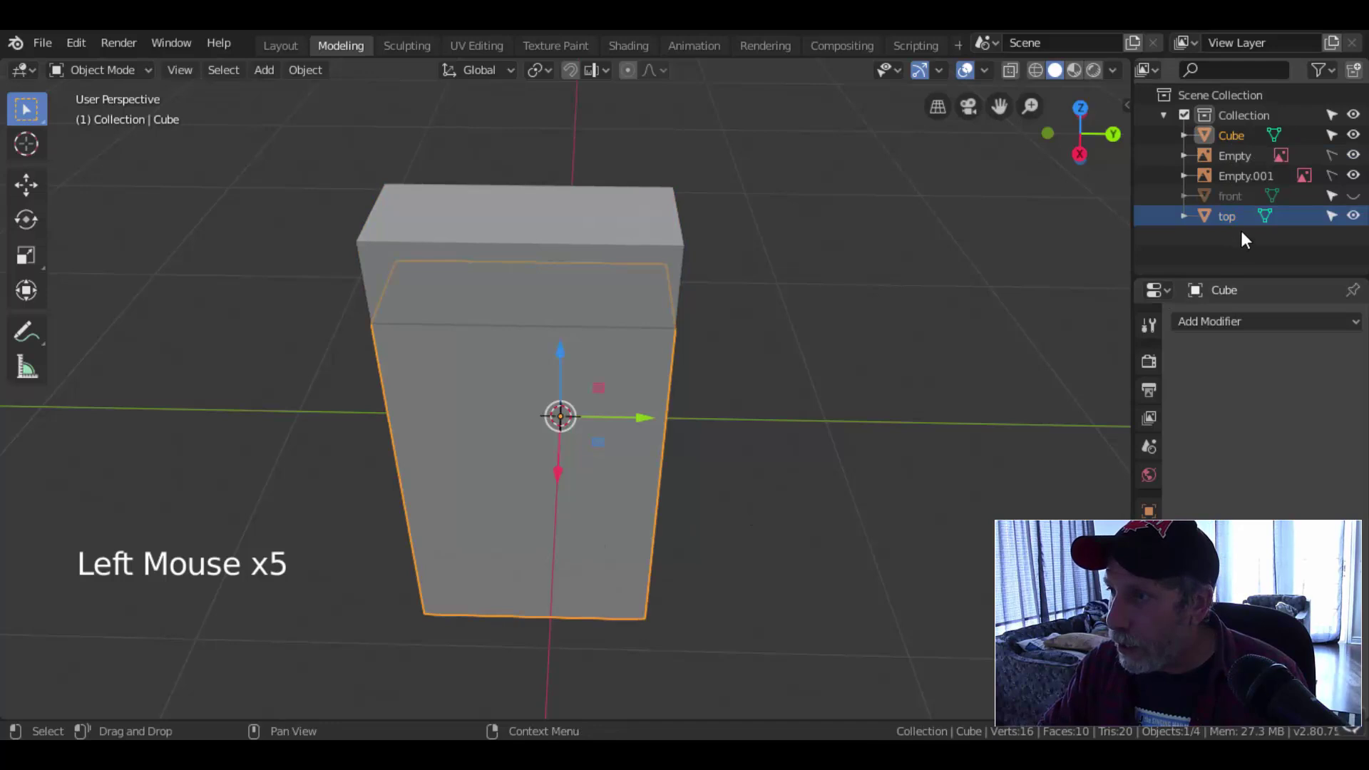
click(1243, 135)
double_click(1243, 136)
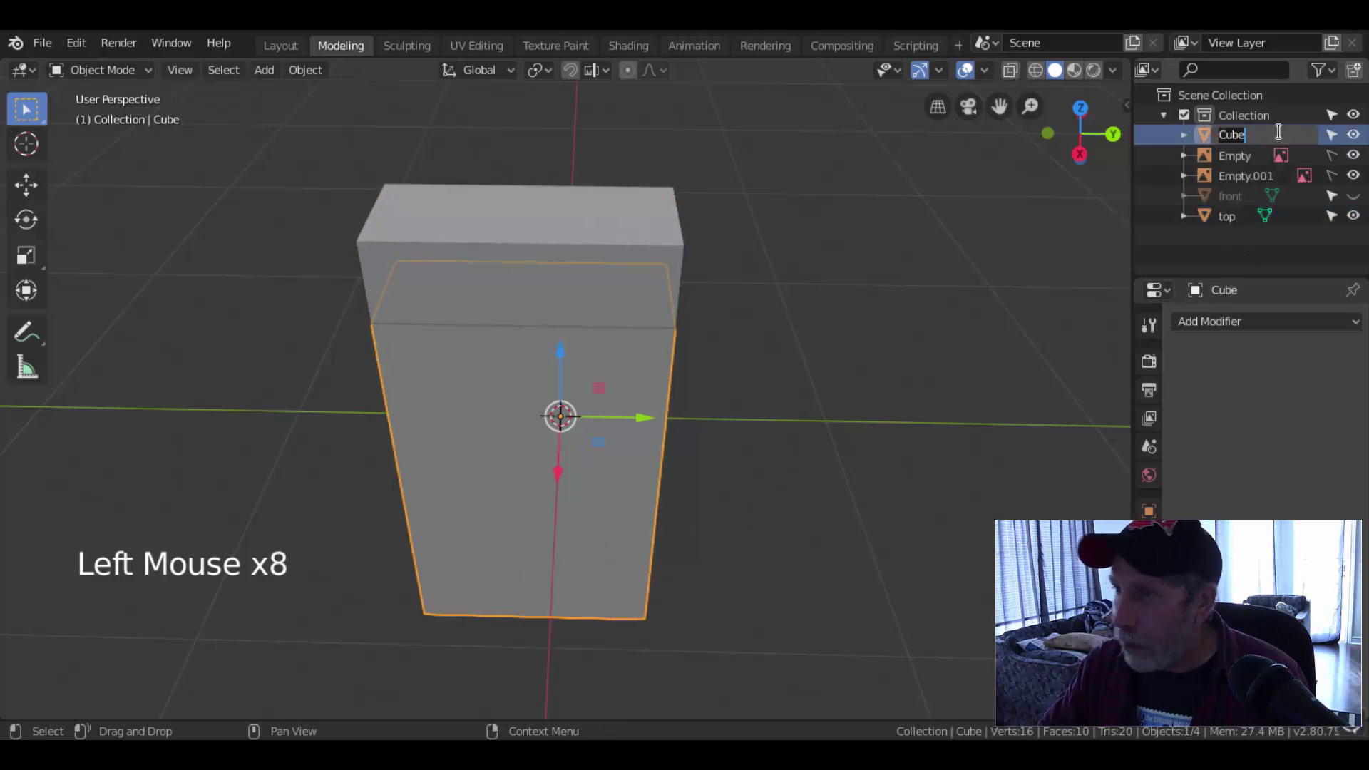
text(bottom)
key(Return)
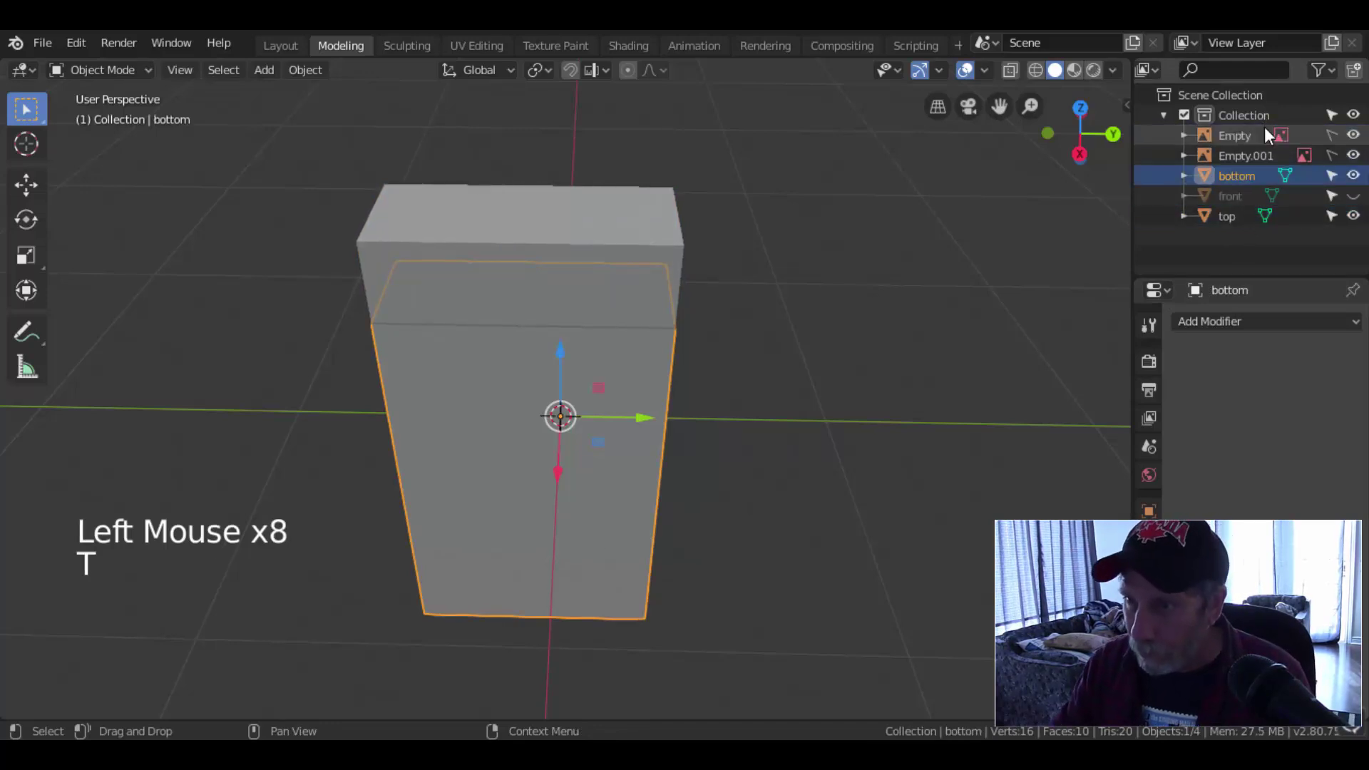
- Hide the top object and fill the open upper end of the bottom object with a face between its two long edges
click(655, 240)
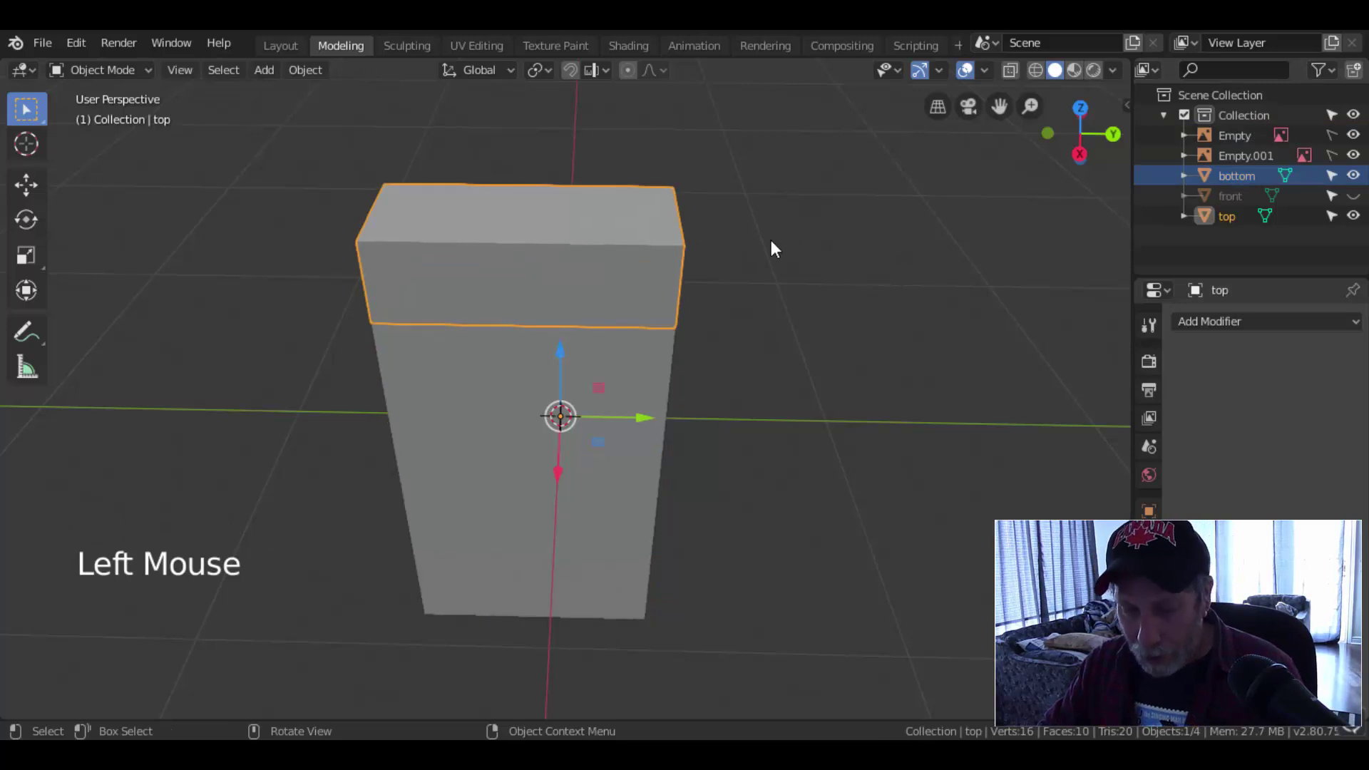
key(h)
click(620, 339)
key(Tab)
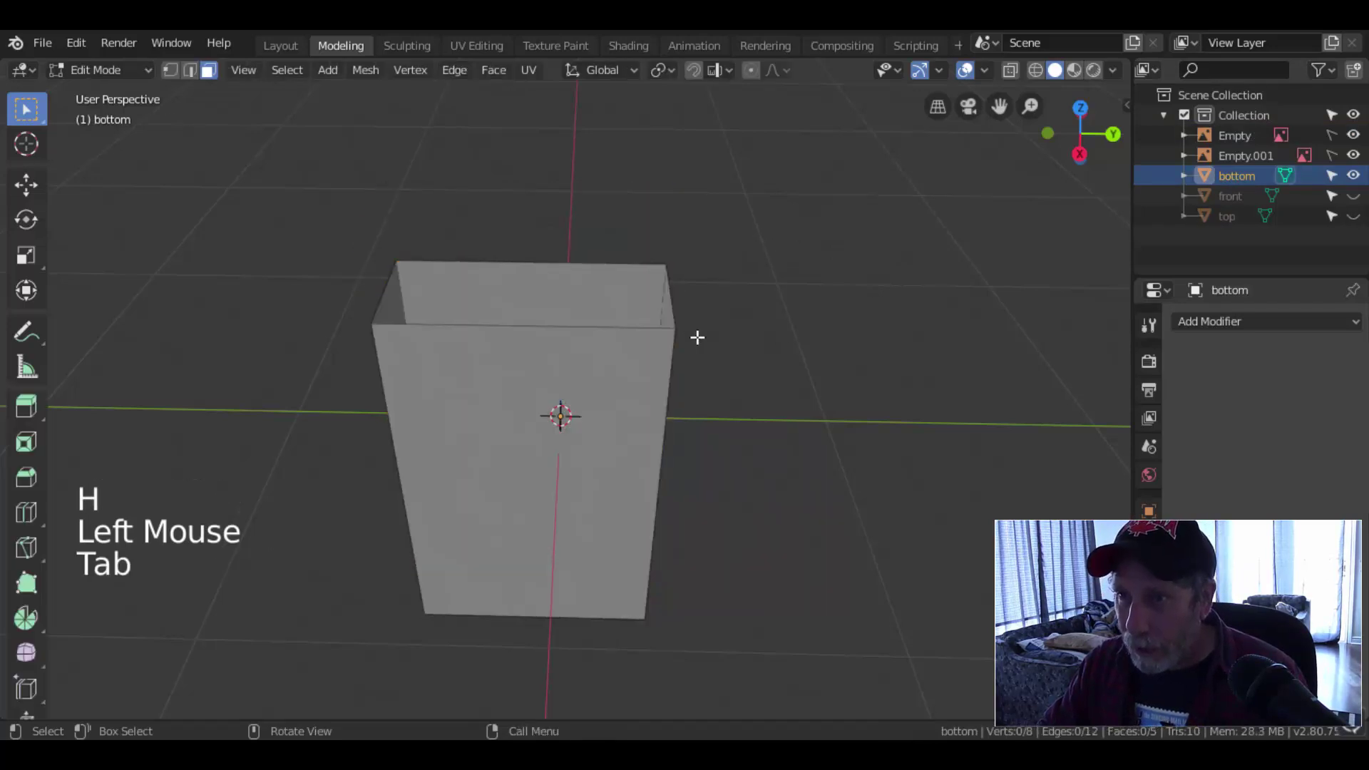
key(2)
click(608, 326)
shift+click(613, 263)
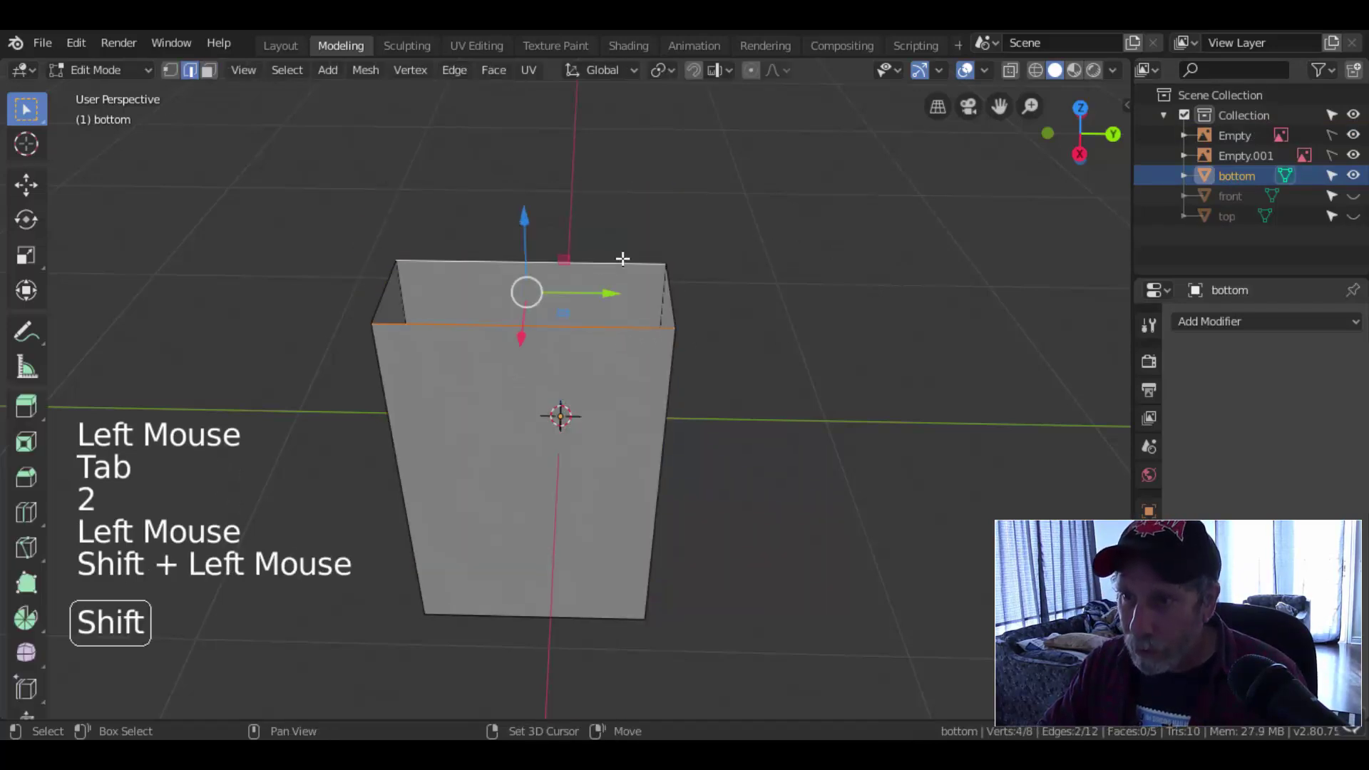
key(f)
key(alt+a)
middle_drag(804, 354, 791, 293)
- Show the bottom object's mesh in wireframe from the right orthographic view over the Walkman reference image
key(KP_3)
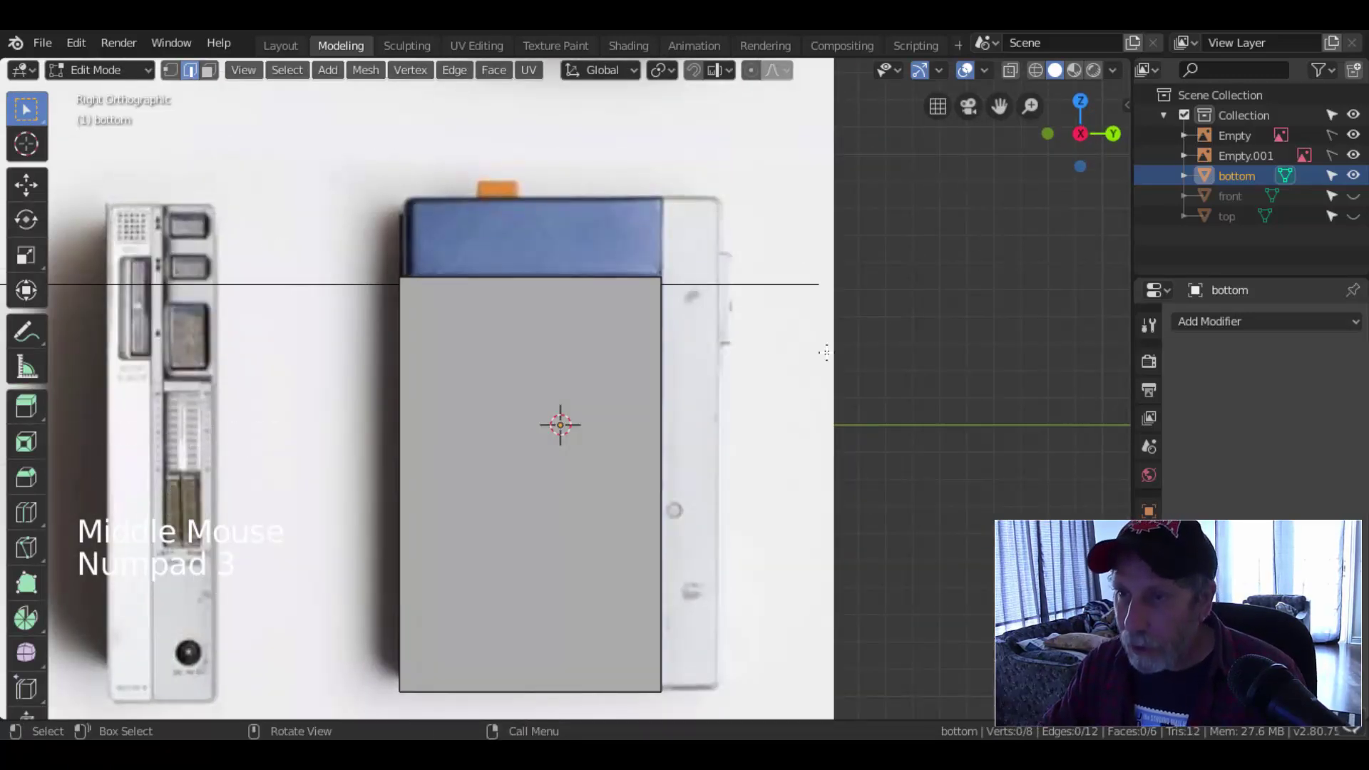
key(Tab)
key(Tab)
key(z)
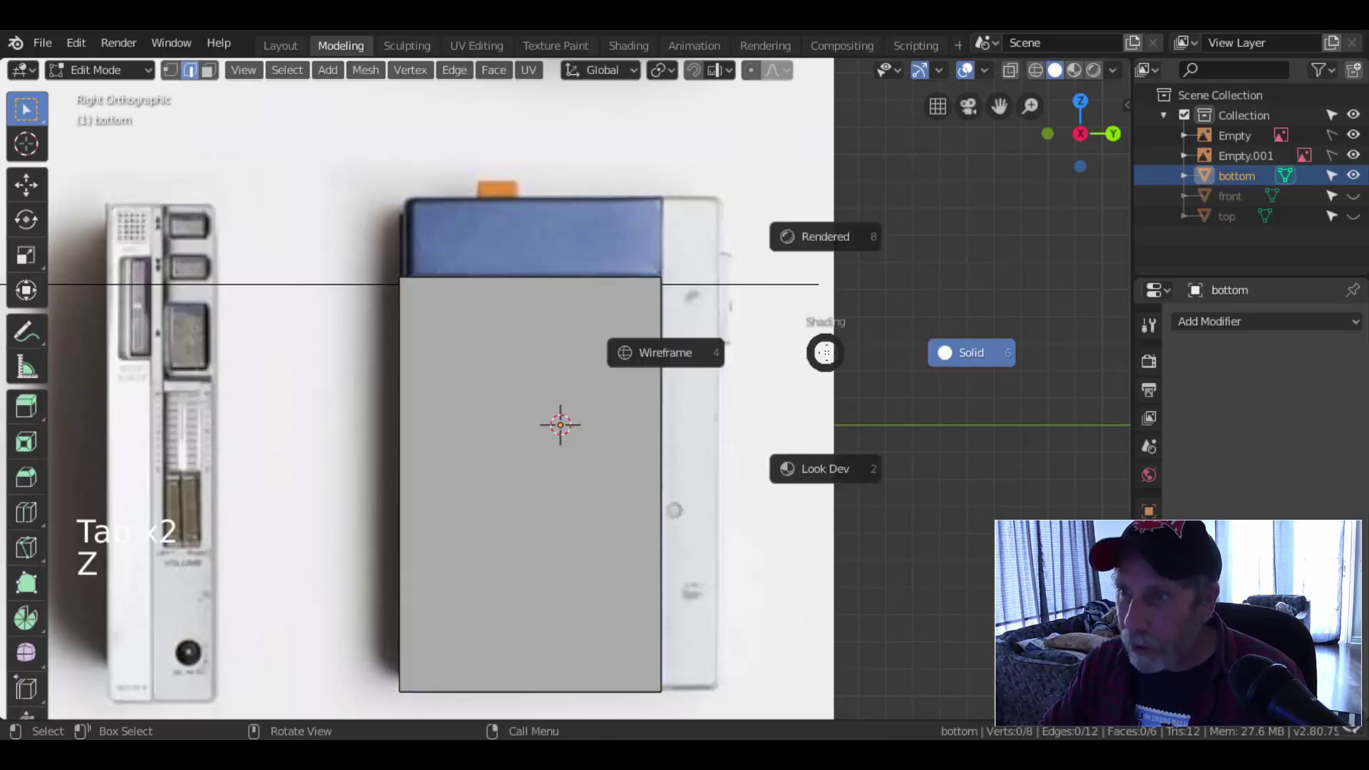
scroll(763, 372, up, 2)
shift+middle_drag(763, 372, 831, 345)
key(a)
scroll(873, 366, down, 3)
scroll(819, 378, up, 2)
scroll(667, 419, down, 2)
shift+middle_drag(667, 418, 679, 380)
- Add two vertical loop cuts to the bottom object, aligned with the two sides of the cassette window in the reference
key(ctrl+r)
click(508, 218)
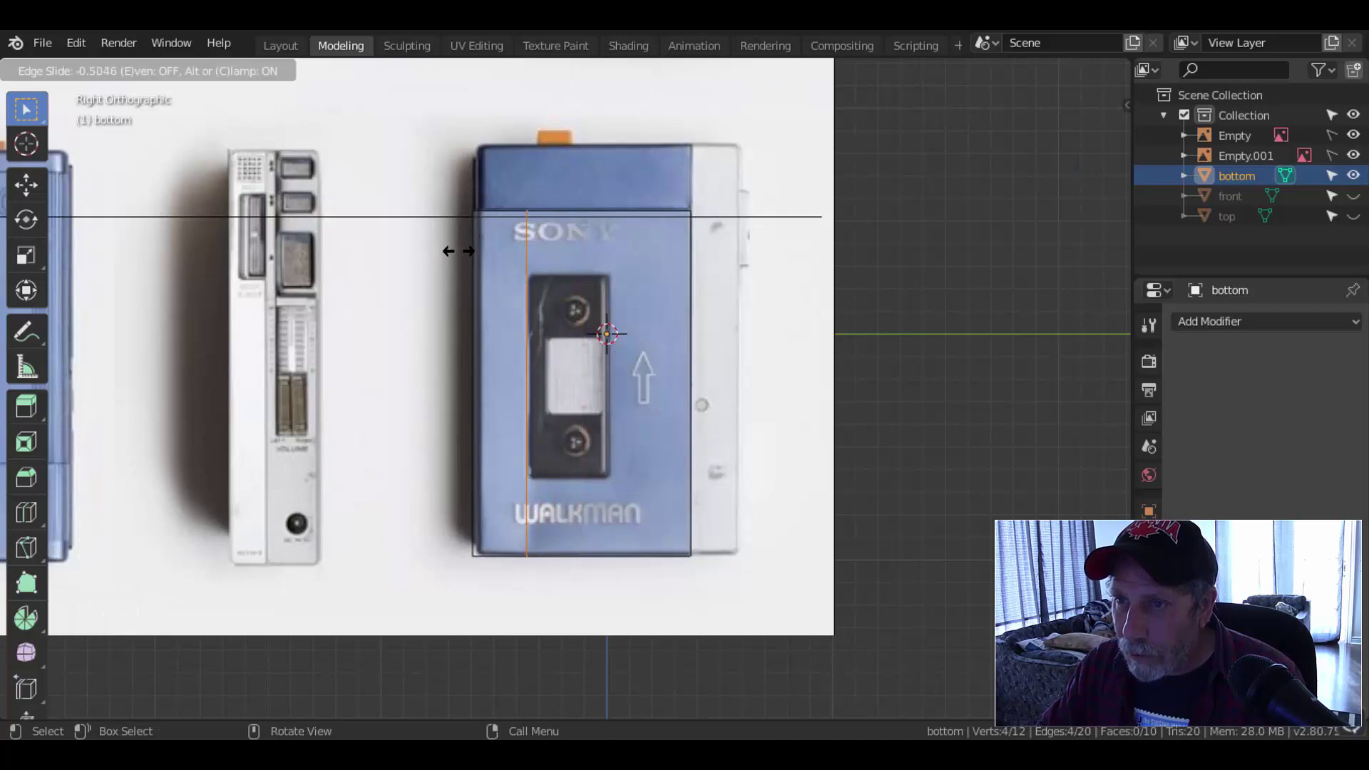
click(454, 244)
key(ctrl+r)
click(656, 221)
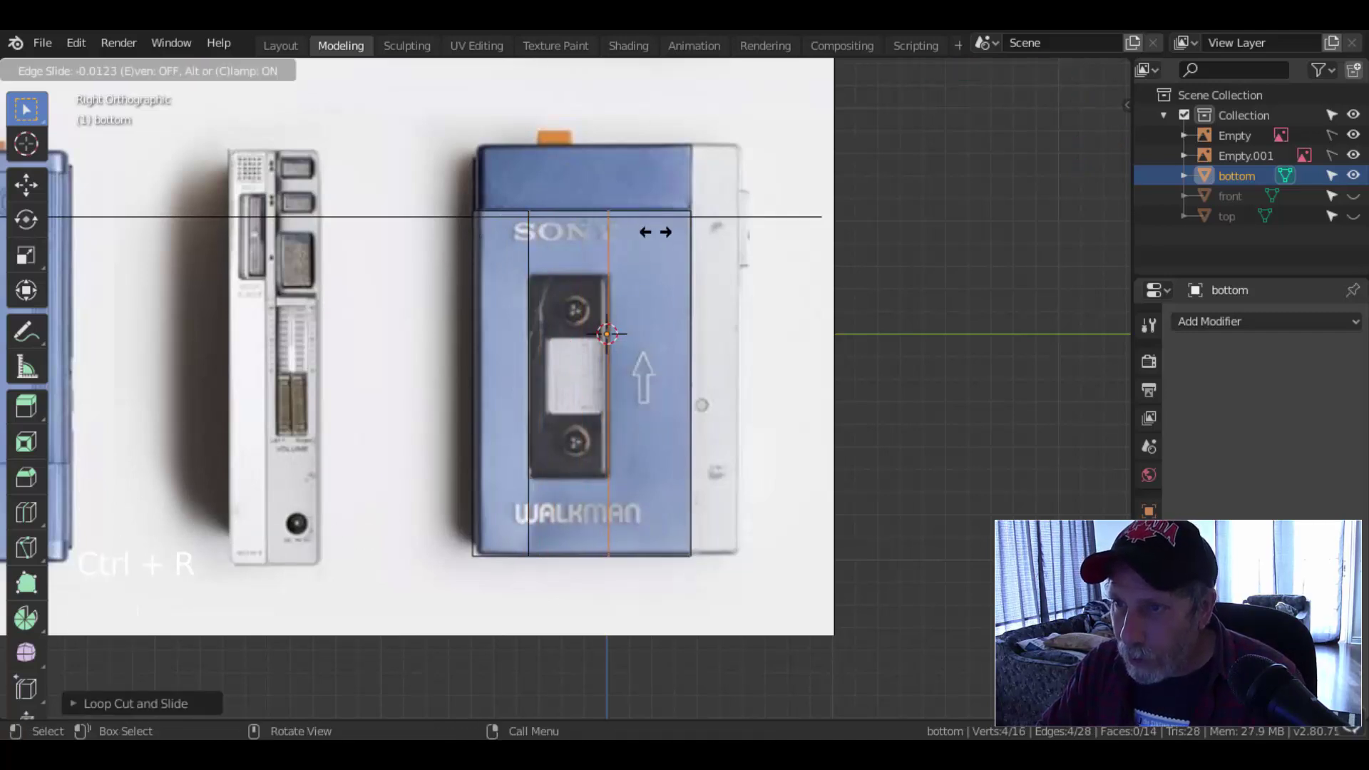
click(656, 223)
- Add two horizontal loop cuts across the bottom object at the upper and lower edges of the cassette window
key(ctrl+r)
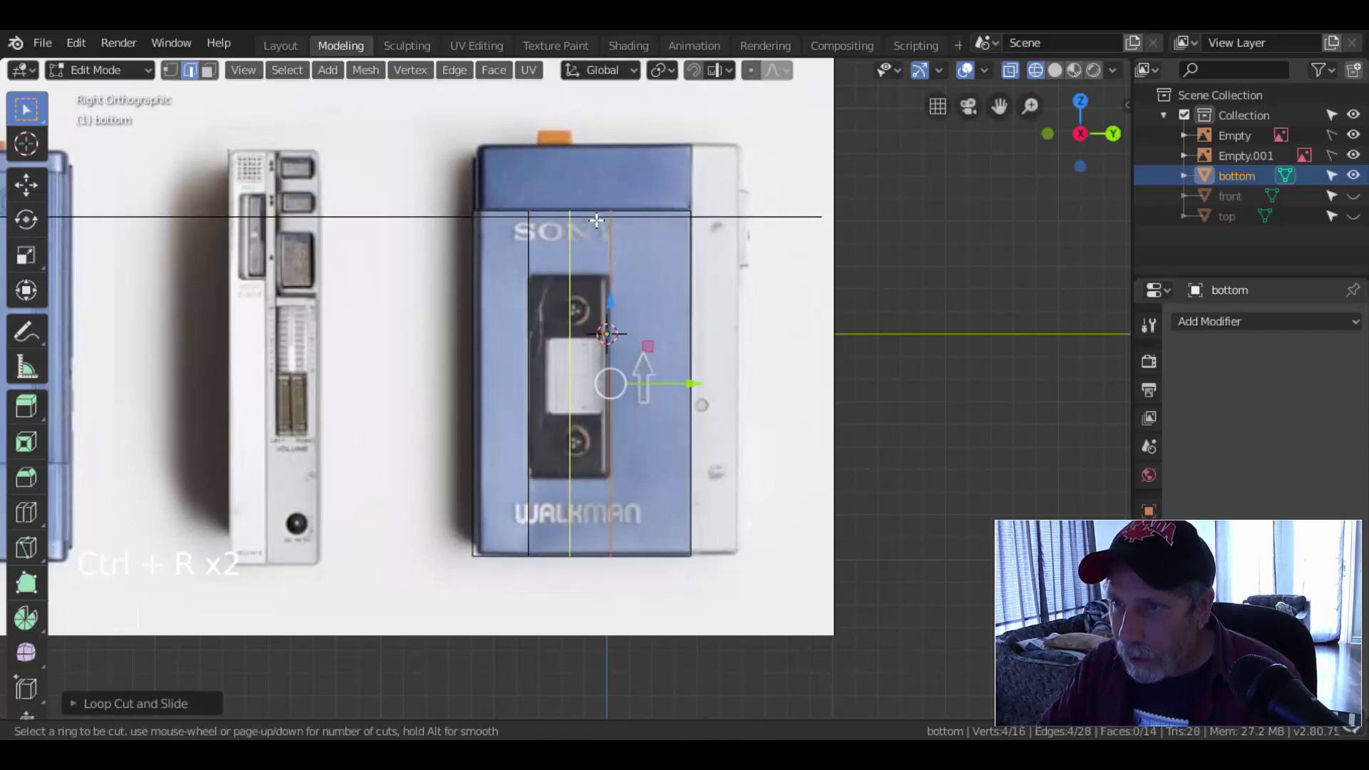
click(711, 247)
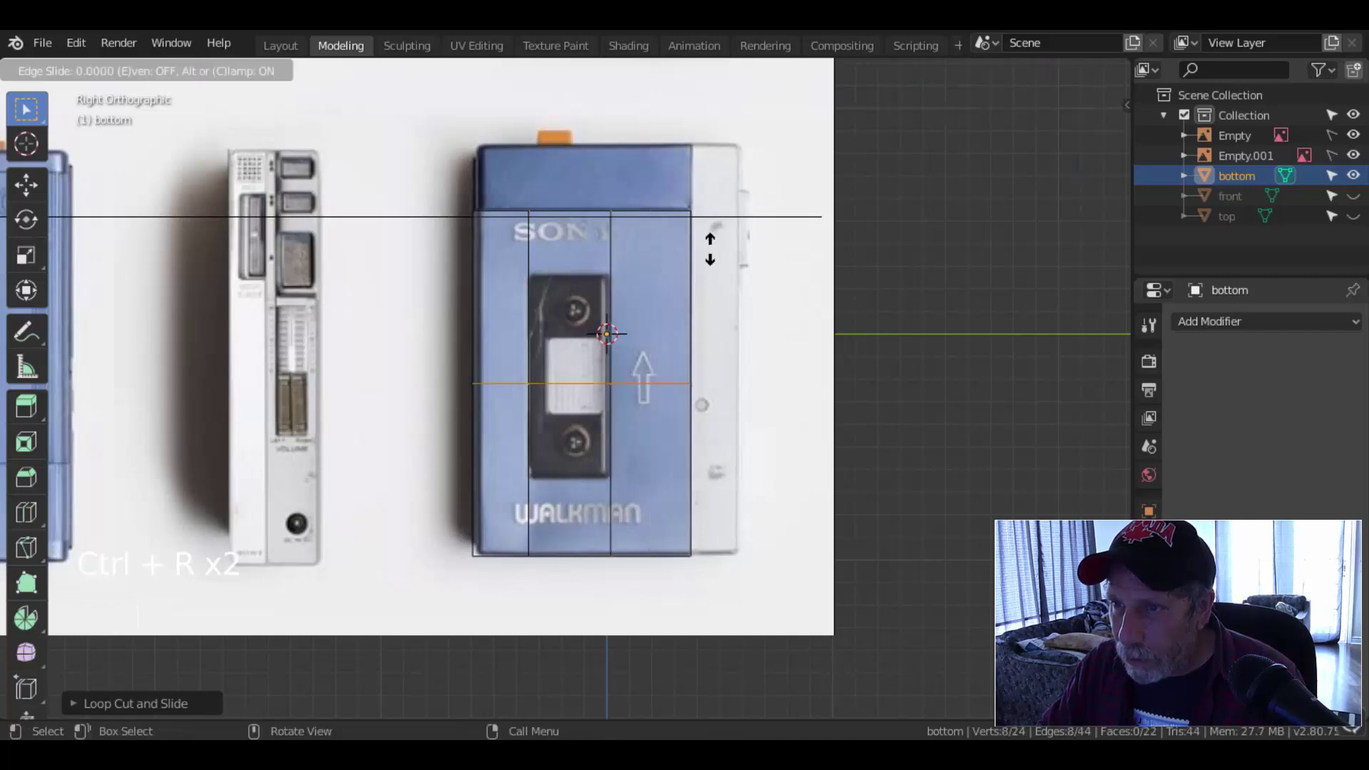
click(711, 137)
key(ctrl+r)
key(ctrl+r)
click(693, 516)
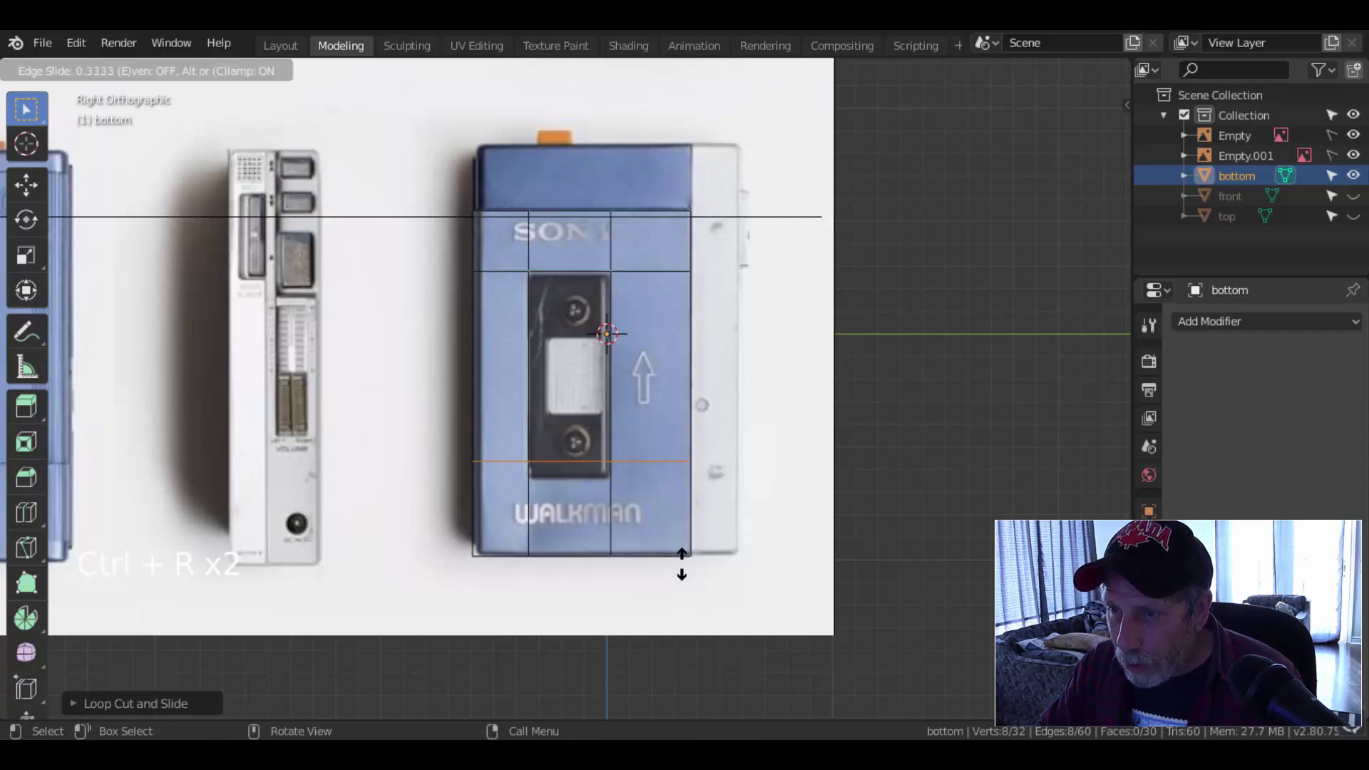
click(685, 581)
scroll(625, 406, up, 2)
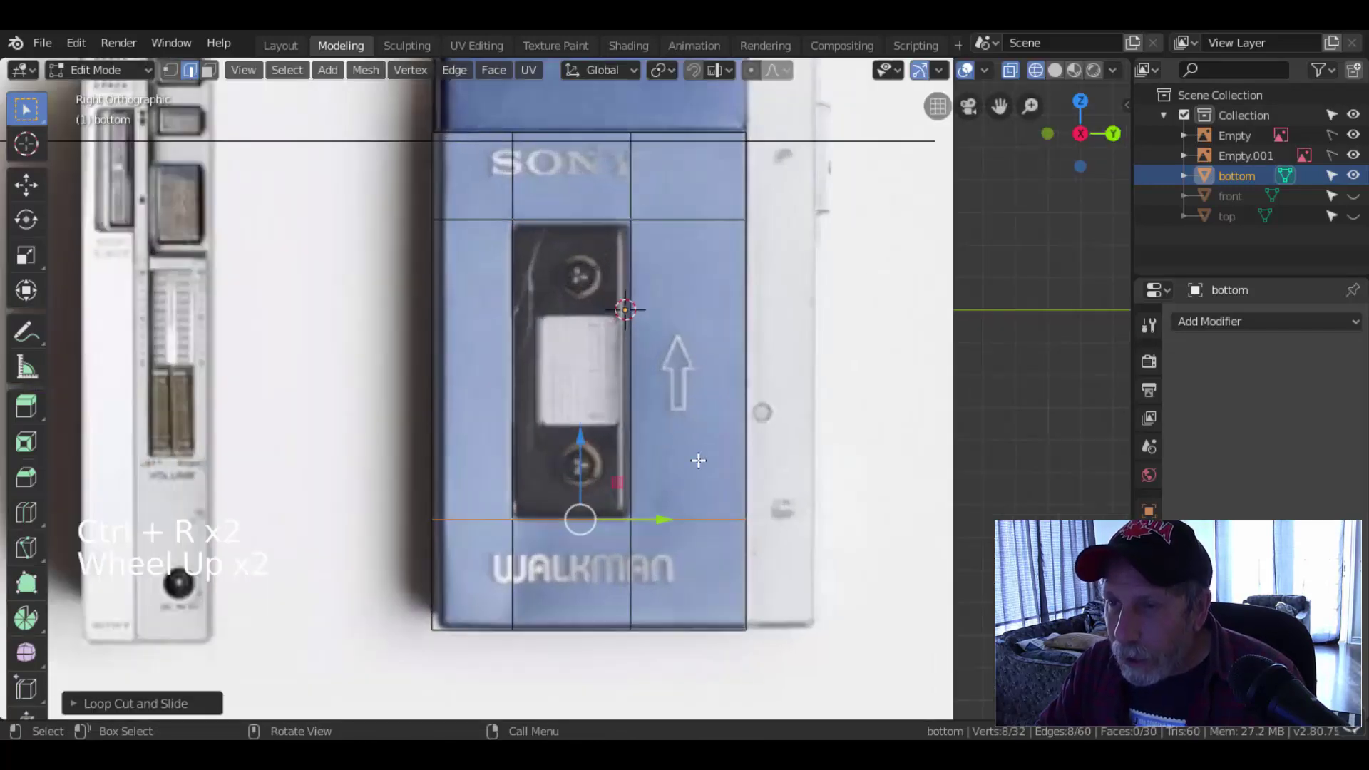
- Add a horizontal and a vertical loop cut through the middle of the cassette window area, then clear the selection
key(alt+a)
key(ctrl+r)
click(627, 318)
click(631, 341)
key(ctrl+r)
click(627, 314)
click(687, 345)
key(alt+a)
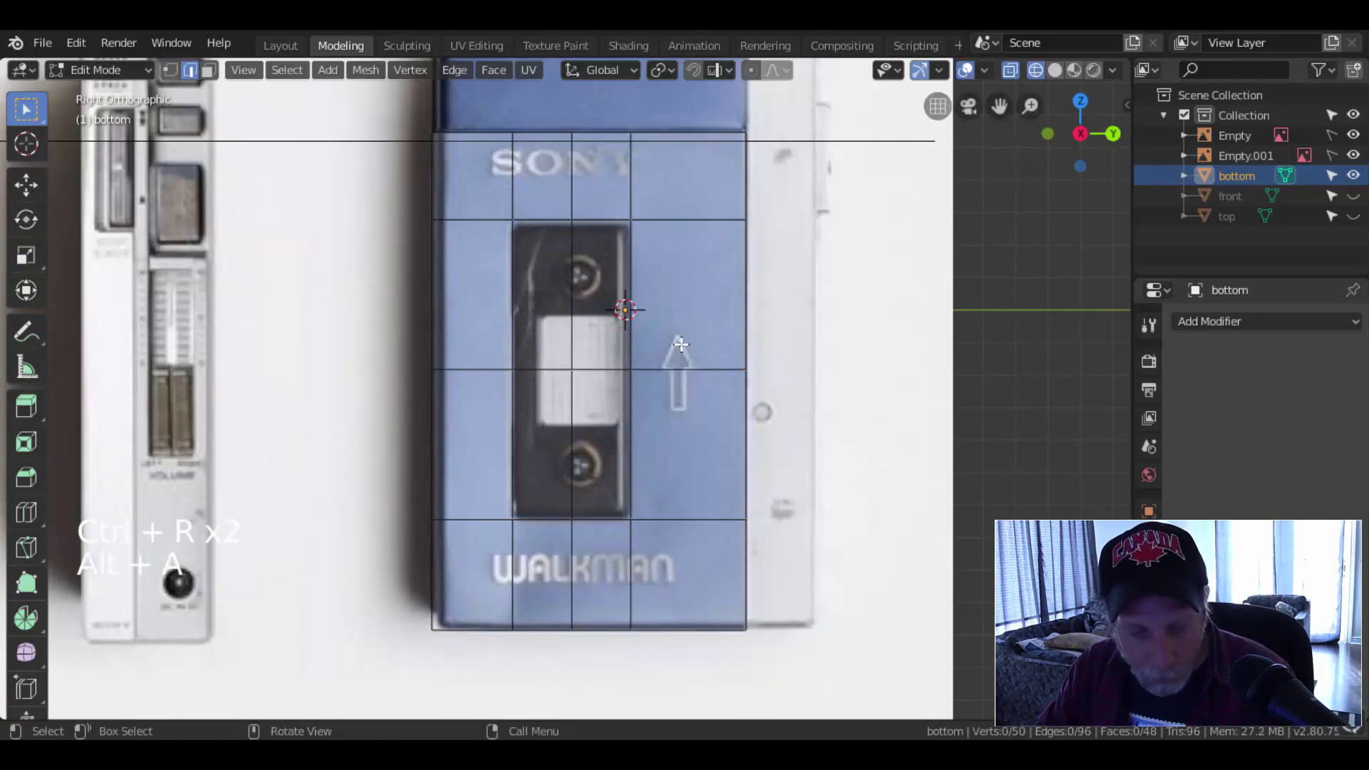
key(1)
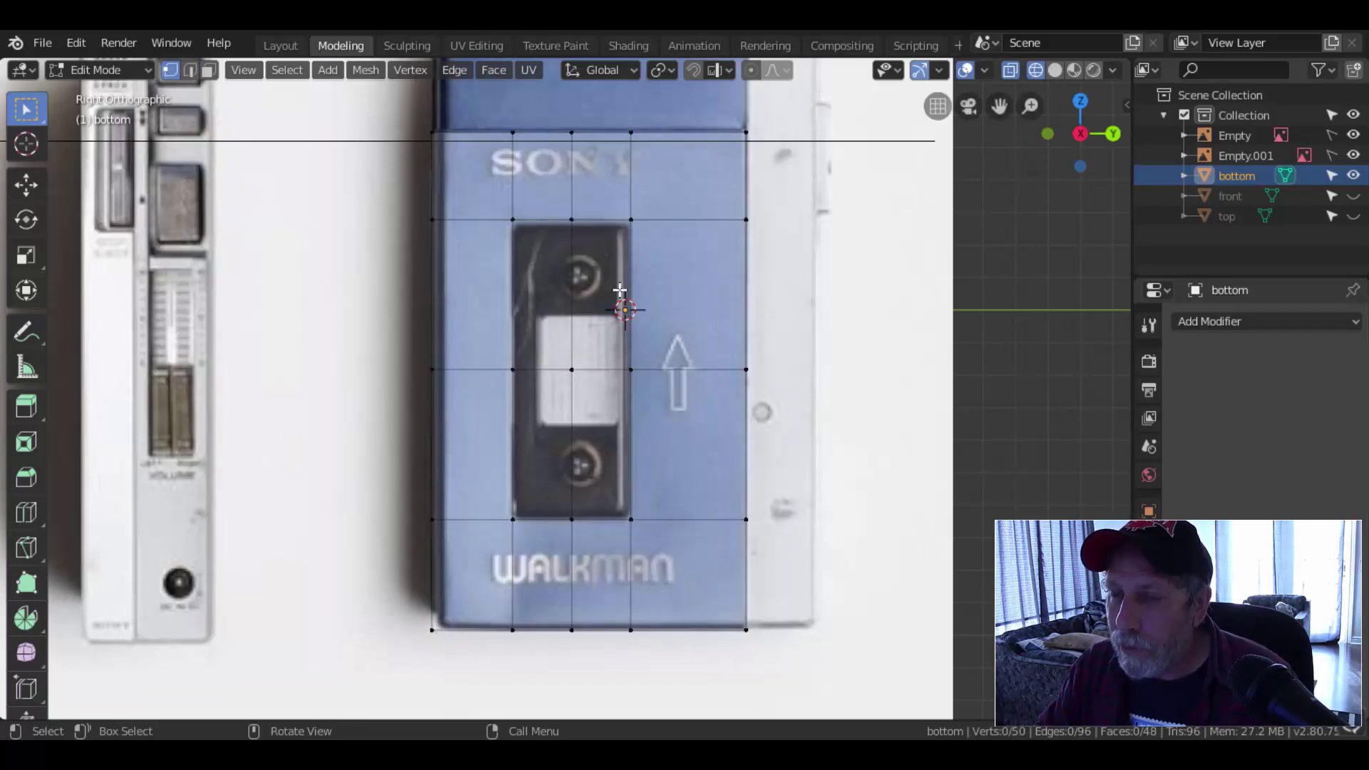
middle_drag(703, 299, 657, 388)
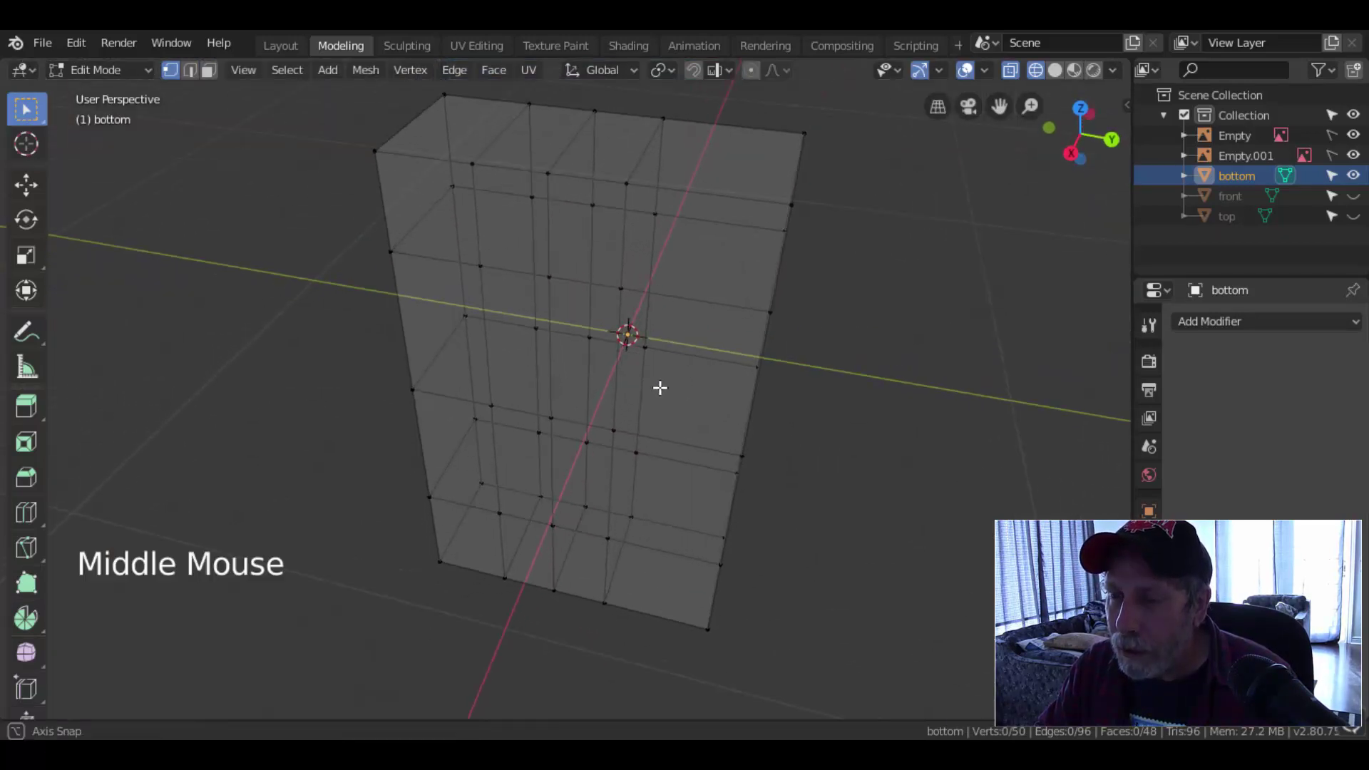
click(489, 268)
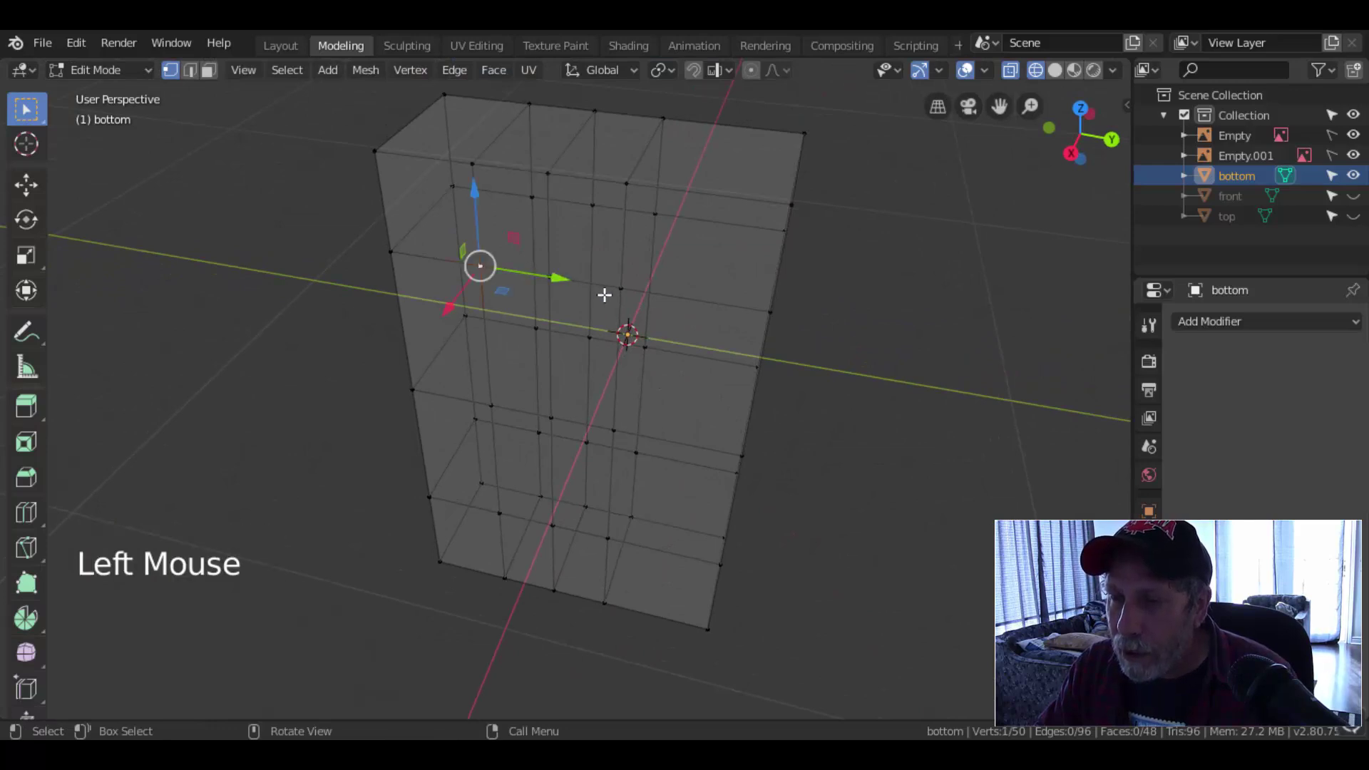
key(alt+a)
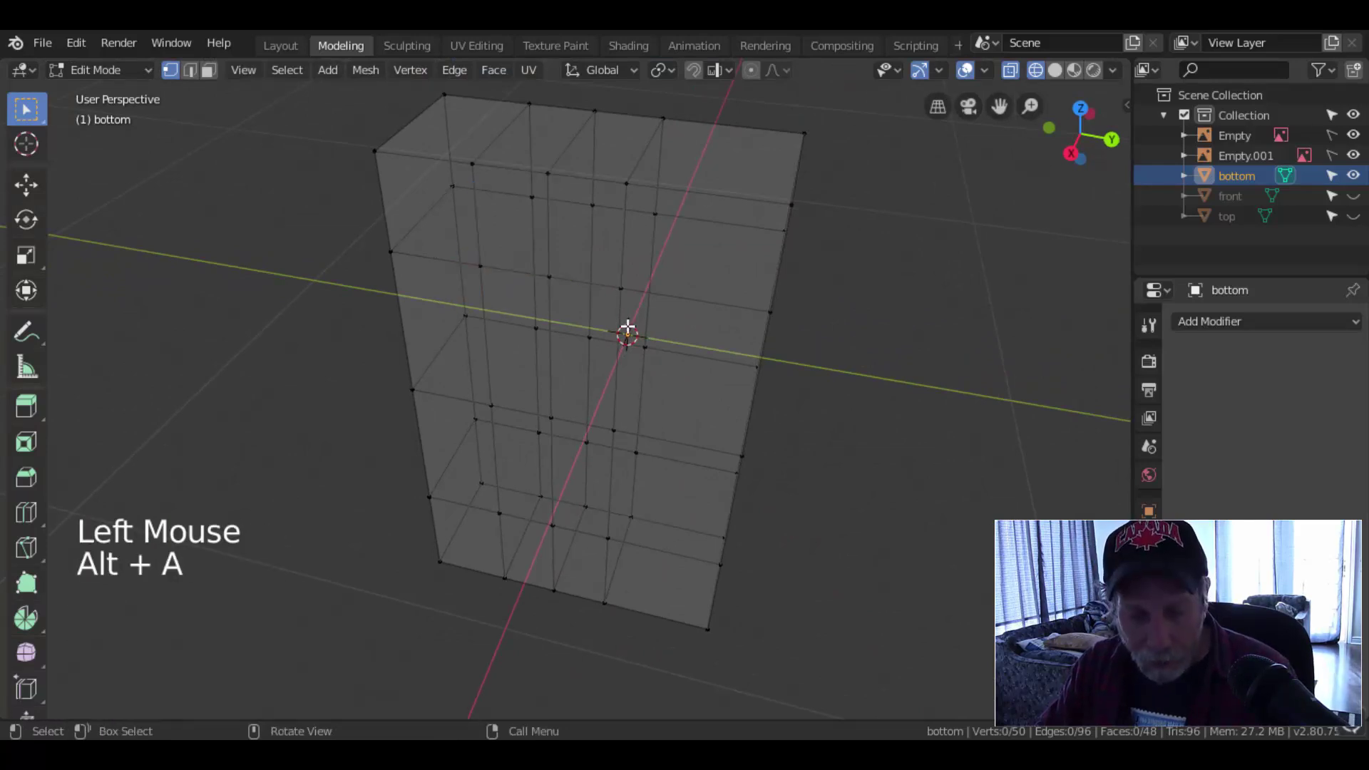
- Return to solid shading and select the four faces covering the cassette window area
key(2)
key(z)
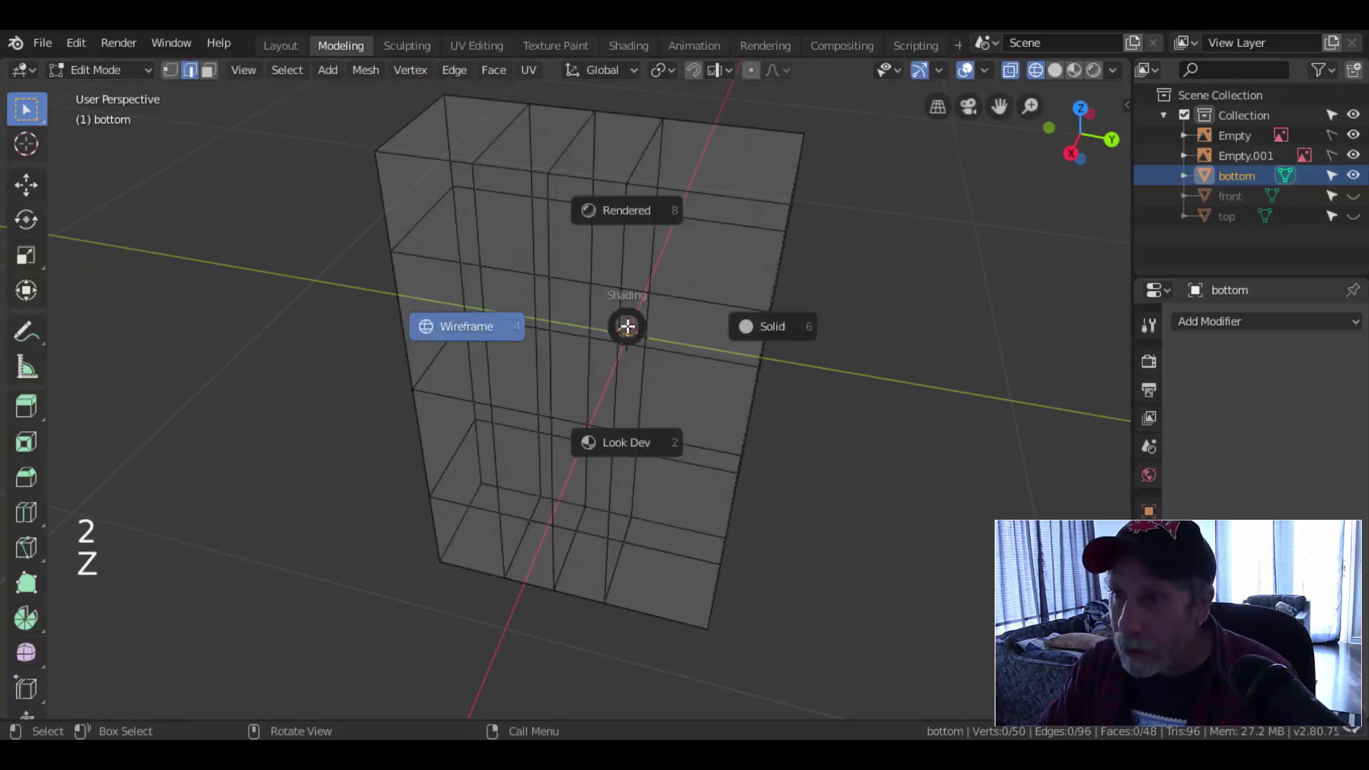
click(754, 330)
middle_drag(700, 335, 740, 293)
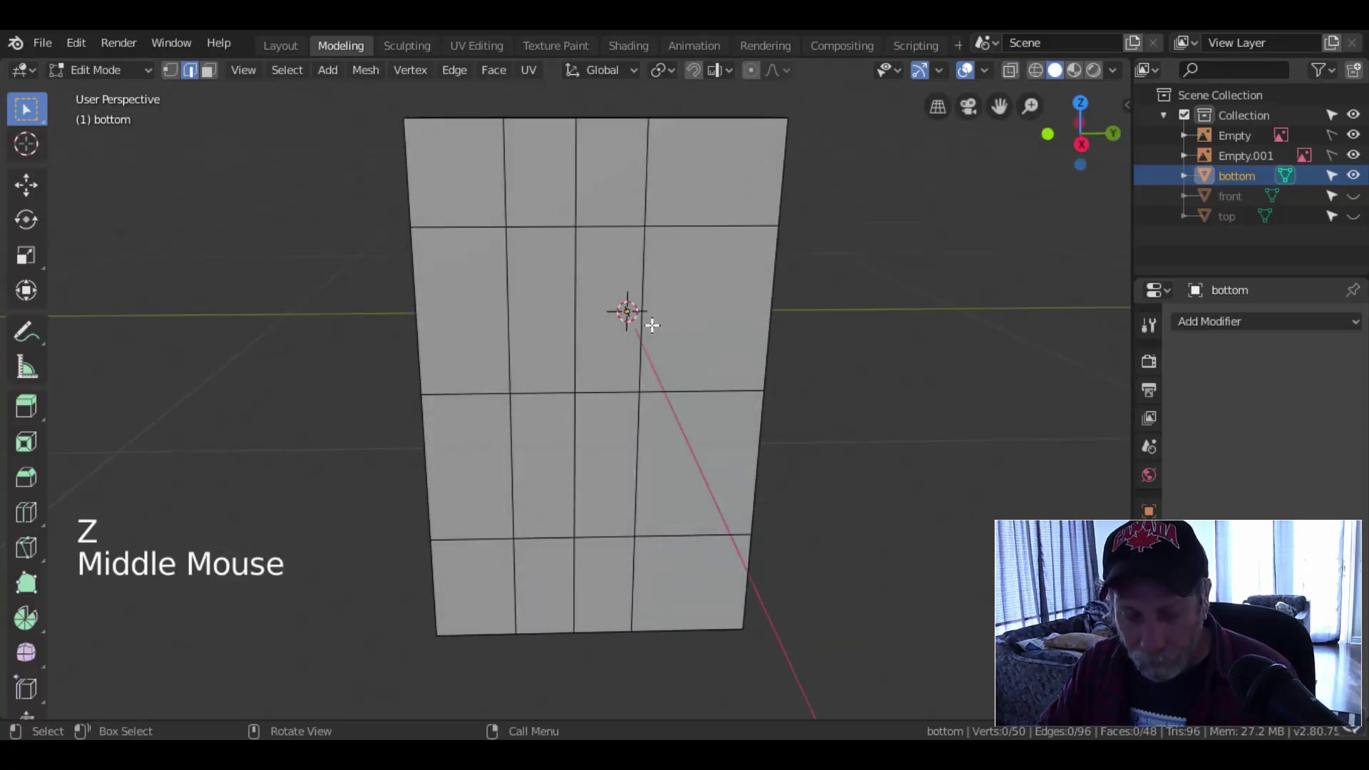
key(3)
key(c)
mouse_move(599, 336)
mouse_down()
mouse_move(575, 312)
mouse_move(573, 415)
mouse_up()
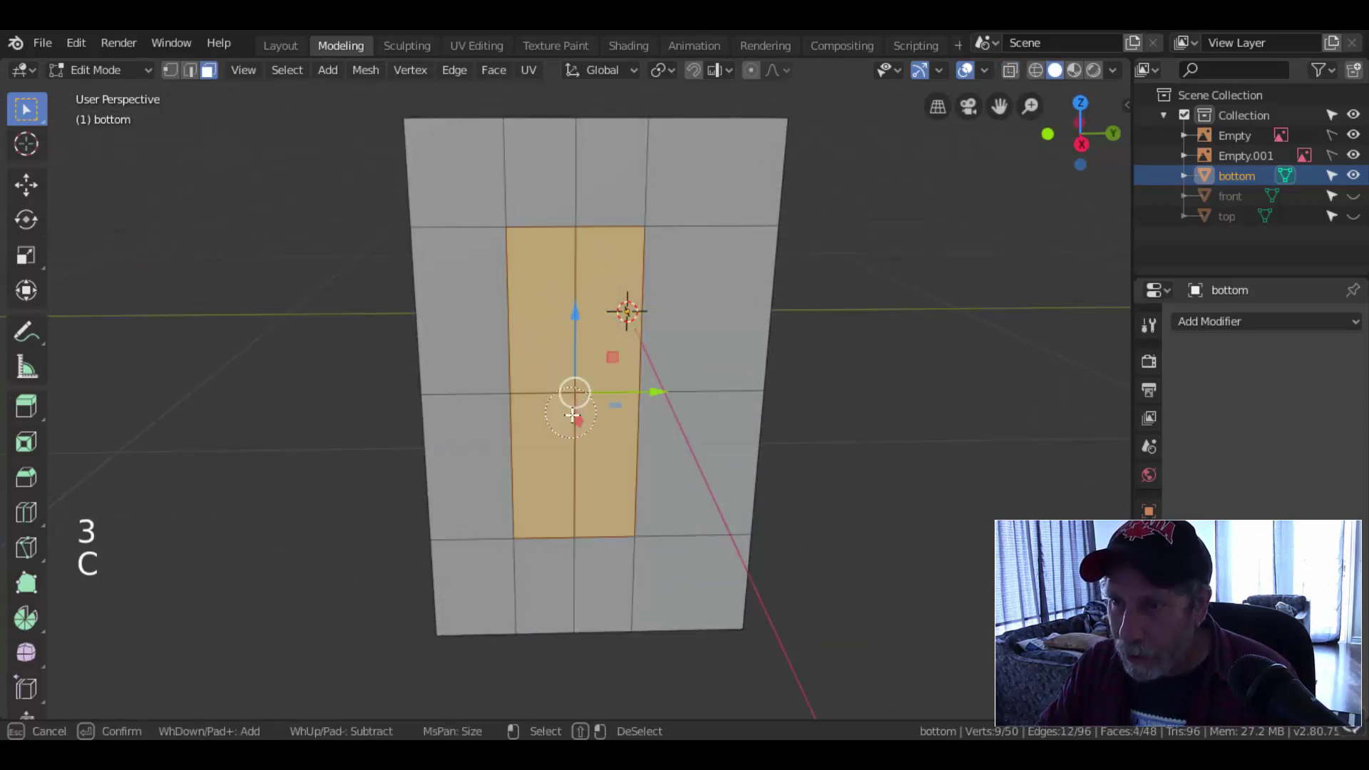
- Hide the viewport gizmos and deselect the window's centre vertex, leaving only its eight outline vertices selected
key(1)
middle_drag(757, 361, 709, 376)
scroll(572, 410, up, 3)
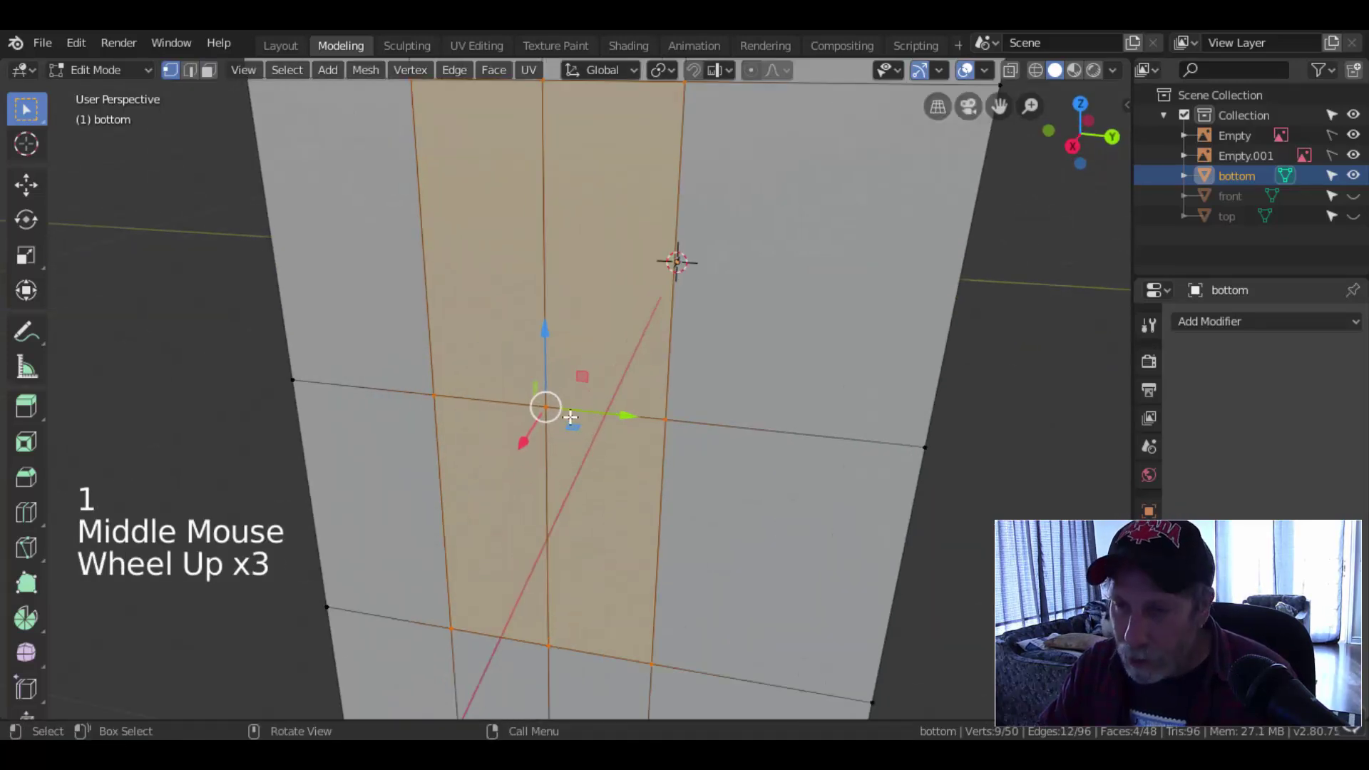
click(920, 70)
shift+click(545, 406)
scroll(712, 393, down, 2)
middle_drag(713, 393, 787, 361)
scroll(758, 378, up, 1)
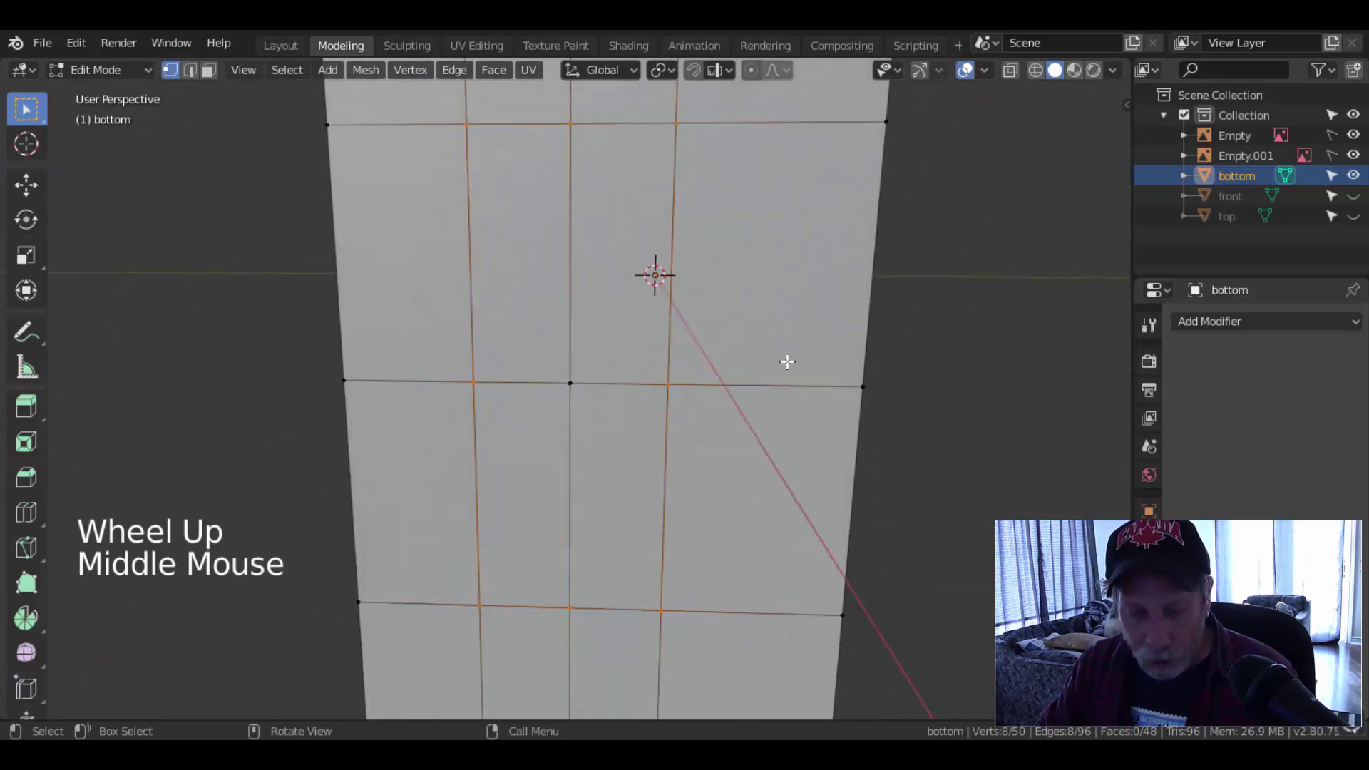
- Duplicate the window outline, scale the copy to about 0.98, show the gizmos again, and scale it to about 0.98 along Y
key(shift+d)
key(s)
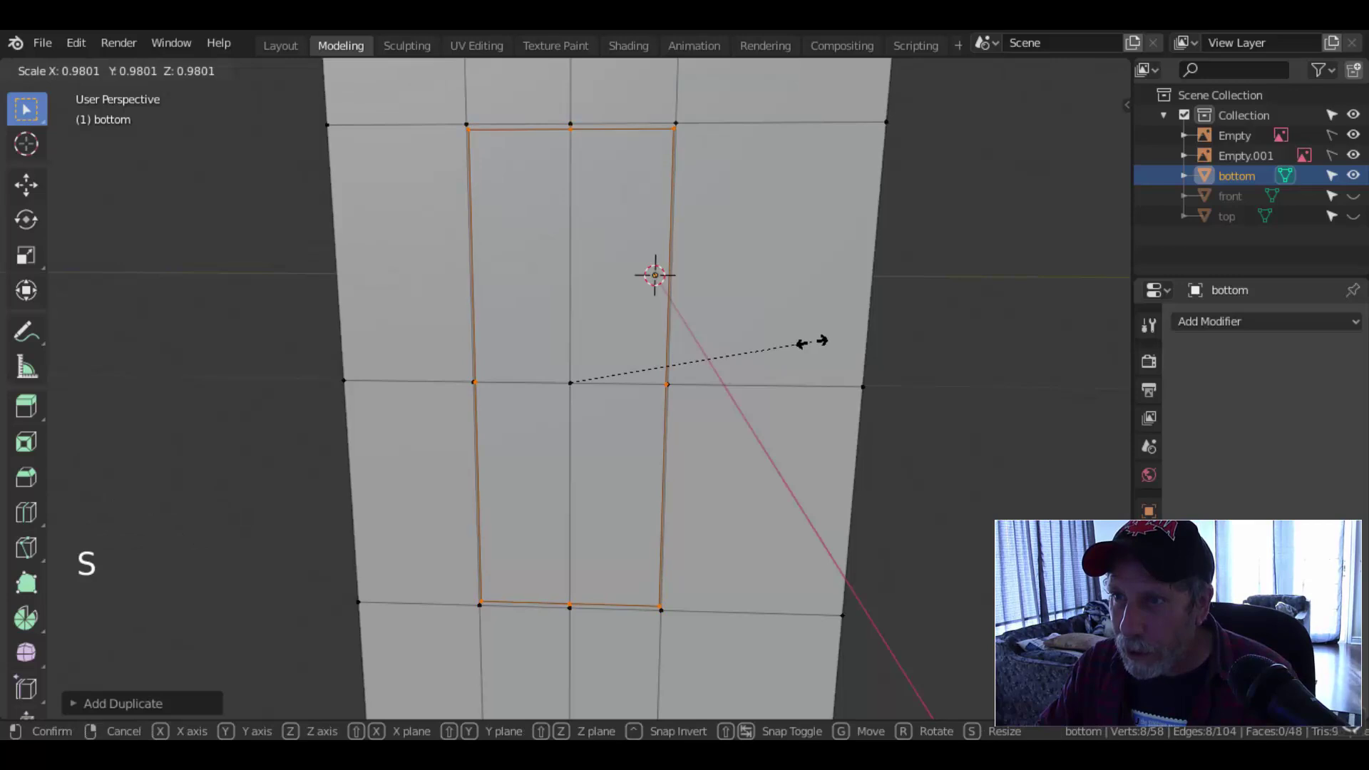
click(813, 342)
click(920, 70)
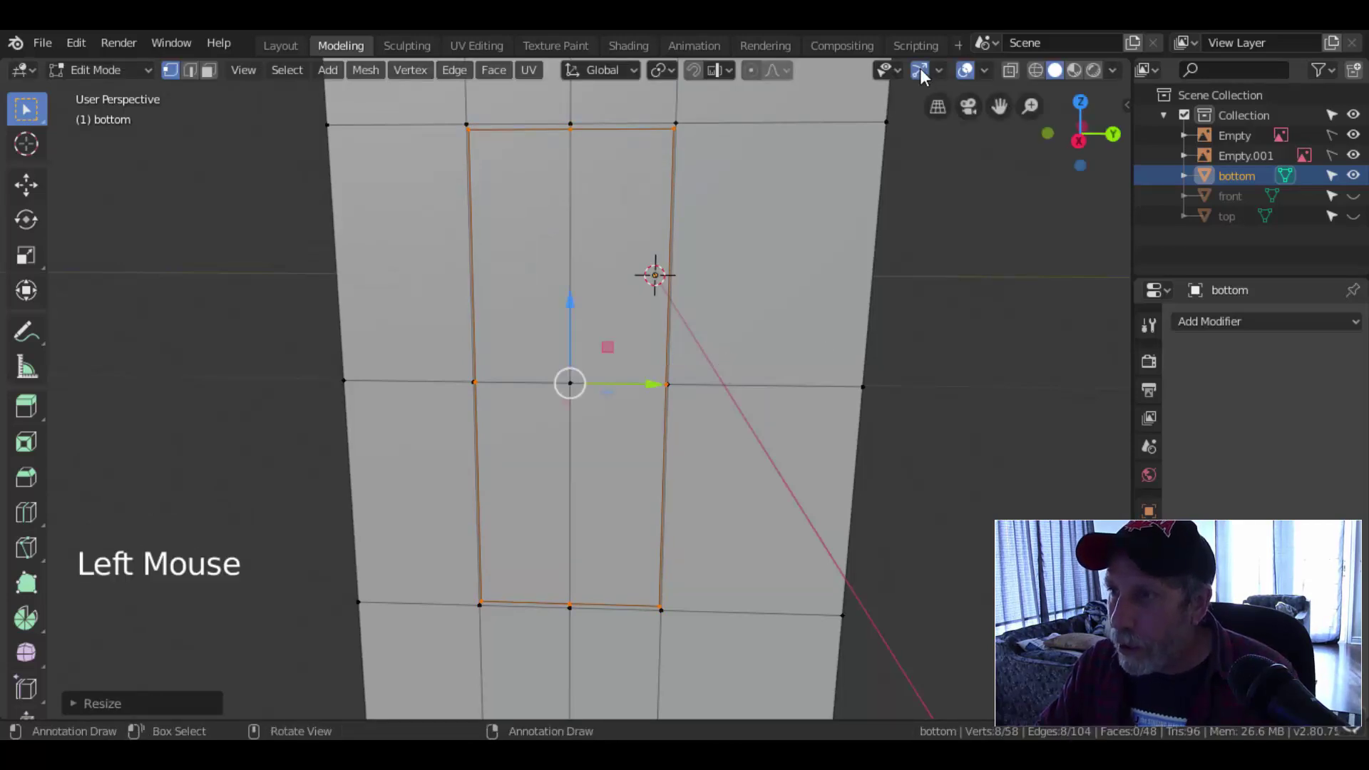
key(s)
key(y)
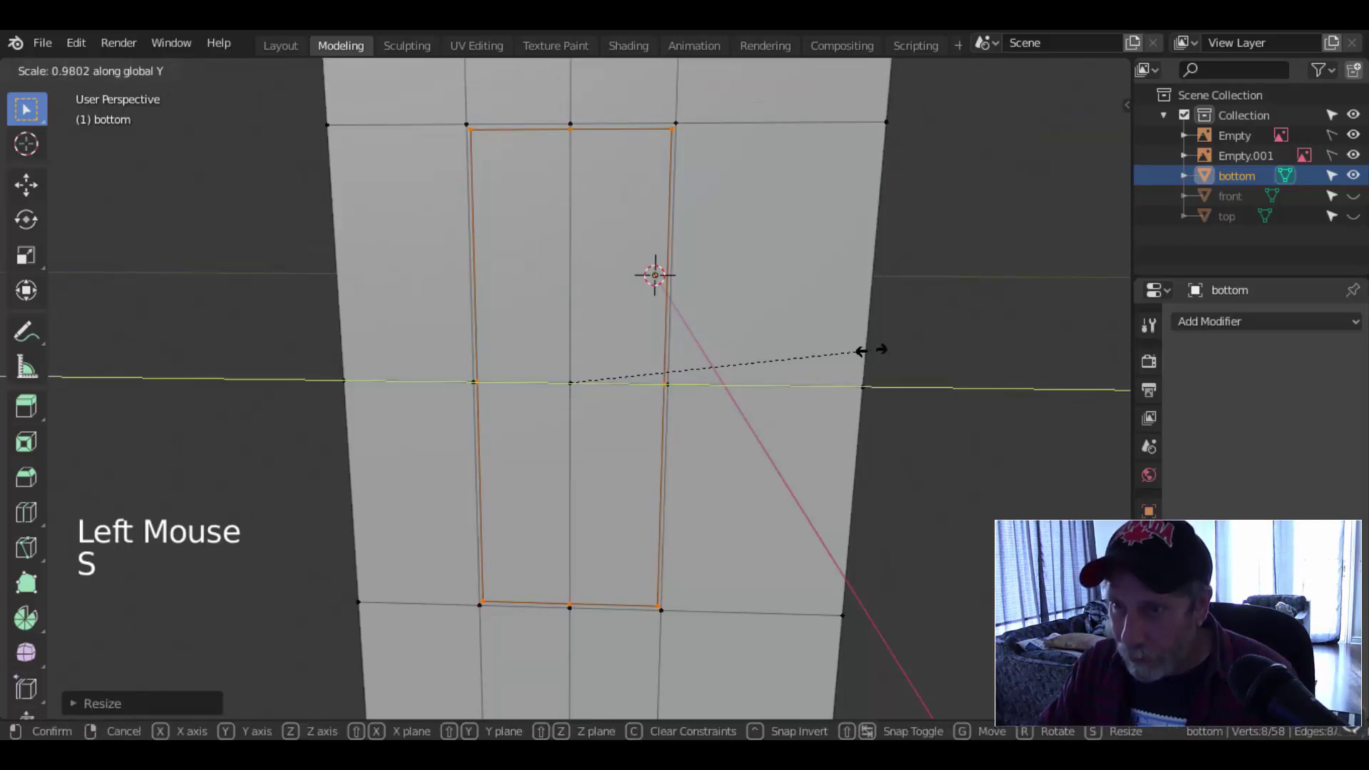
click(868, 350)
- Round the inner window outline's four corner vertices with a vertex bevel about 0.05 m wide and four segments
middle_drag(780, 363, 421, 389)
mouse_move(420, 390)
mouse_down()
mouse_move(371, 392)
mouse_move(400, 392)
mouse_up()
middle_drag(400, 391, 751, 391)
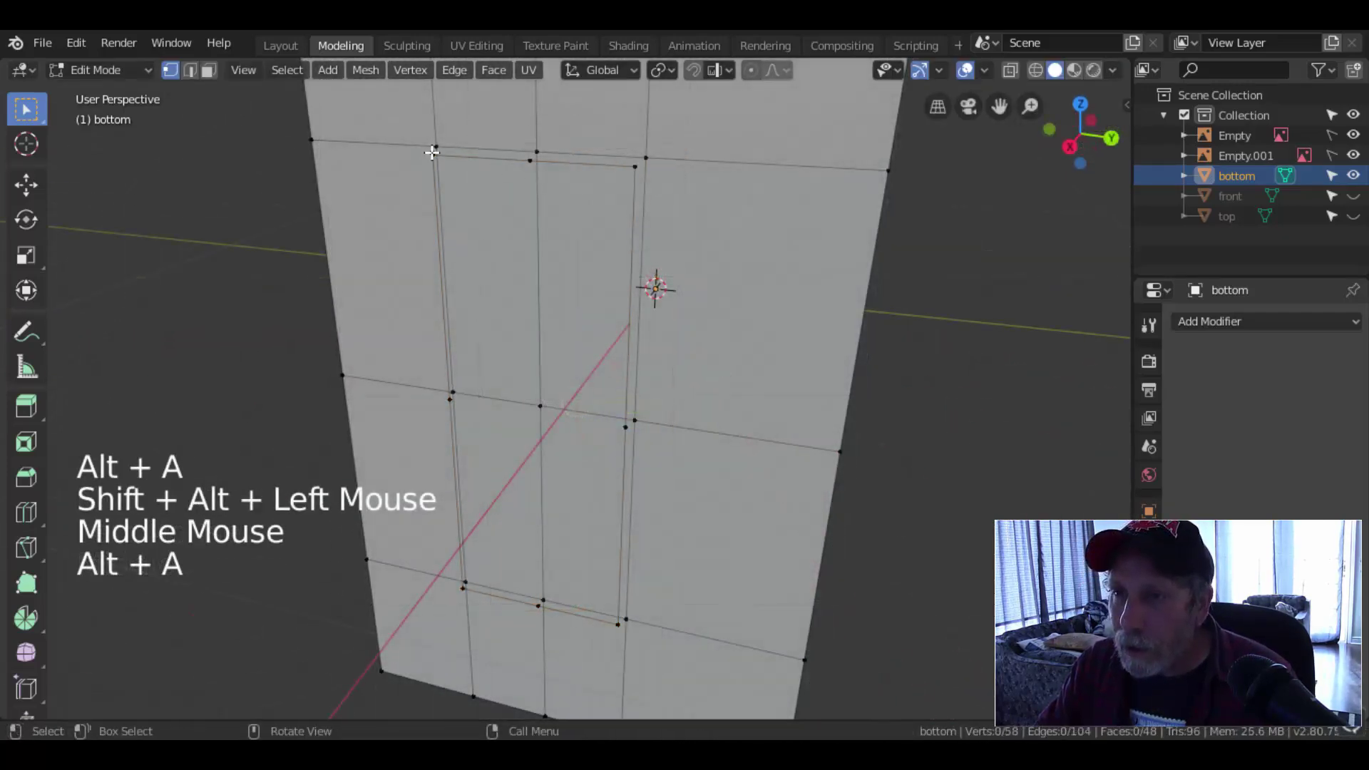
click(433, 153)
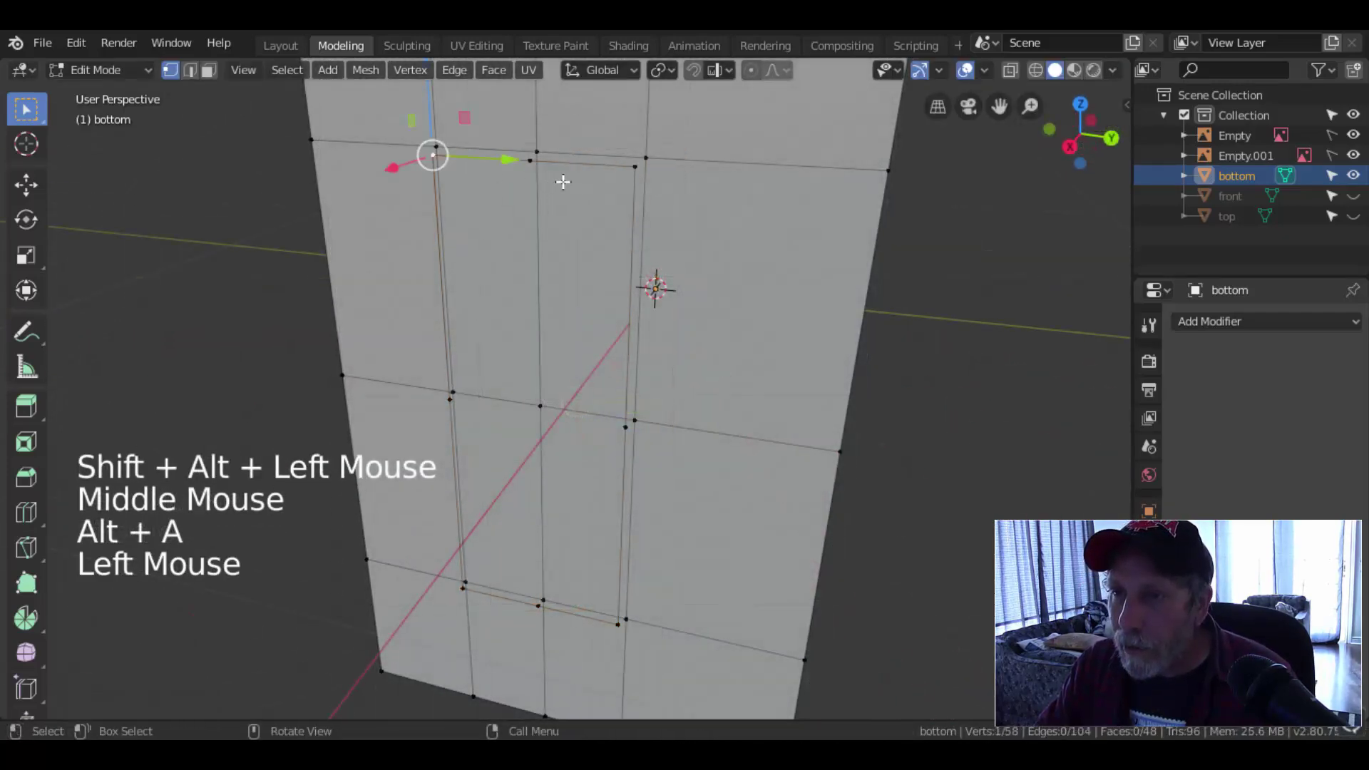
shift+click(637, 170)
shift+middle_drag(698, 492, 735, 358)
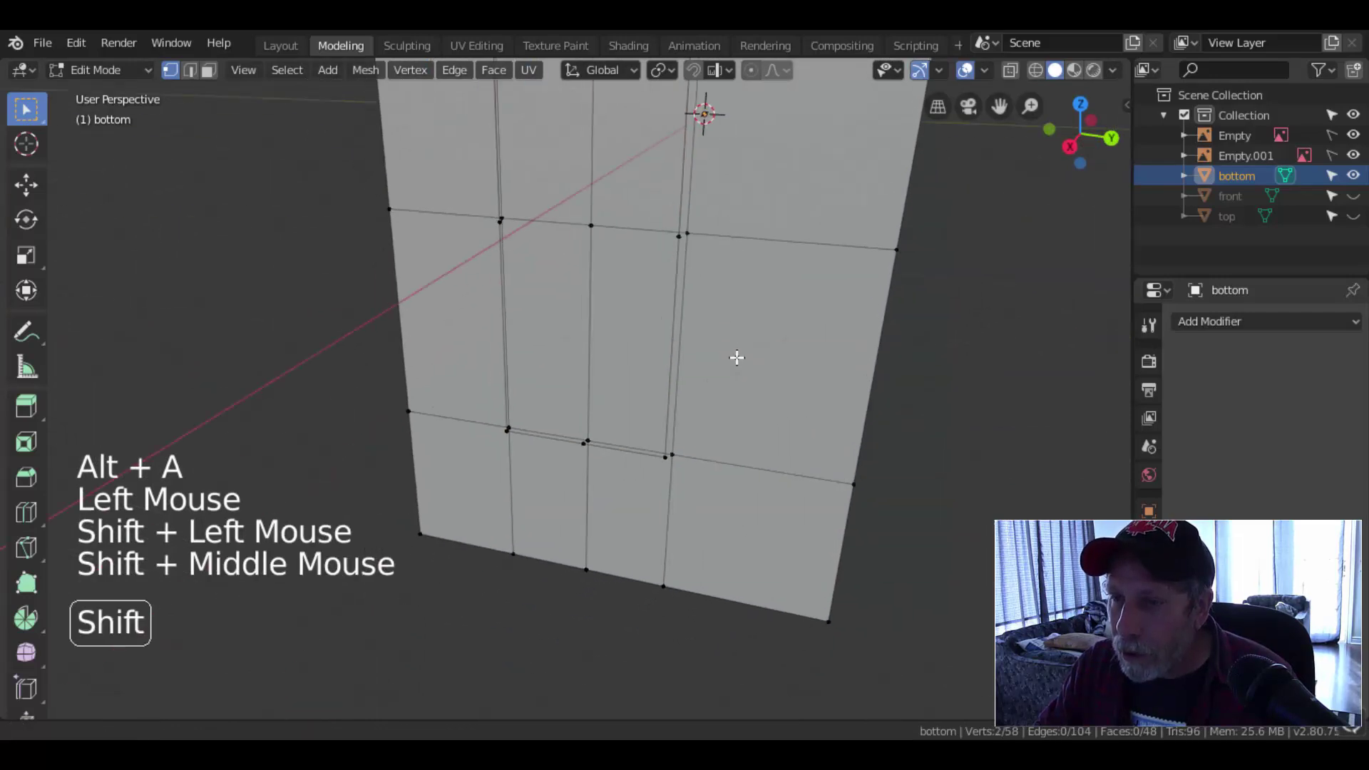
shift+click(659, 459)
shift+click(509, 424)
middle_drag(636, 458, 756, 440)
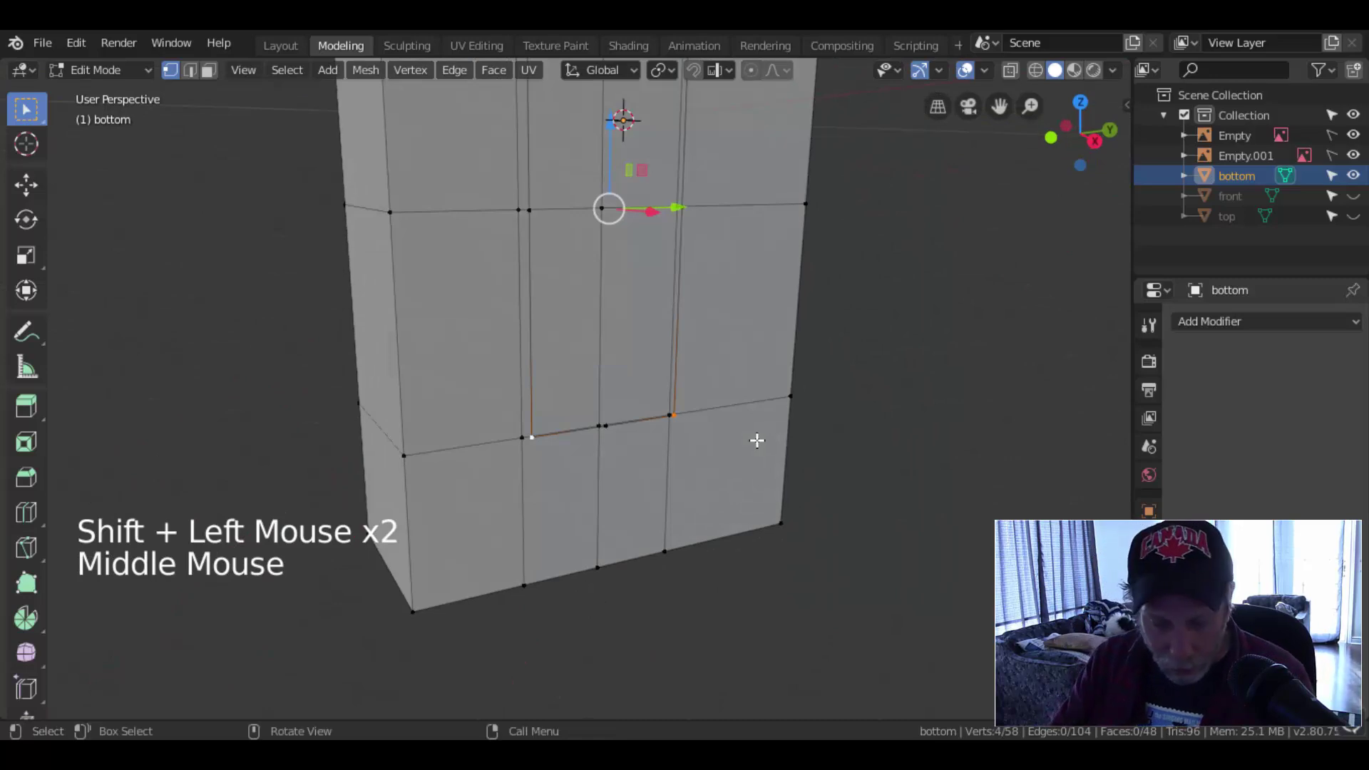
key(ctrl+shift+b)
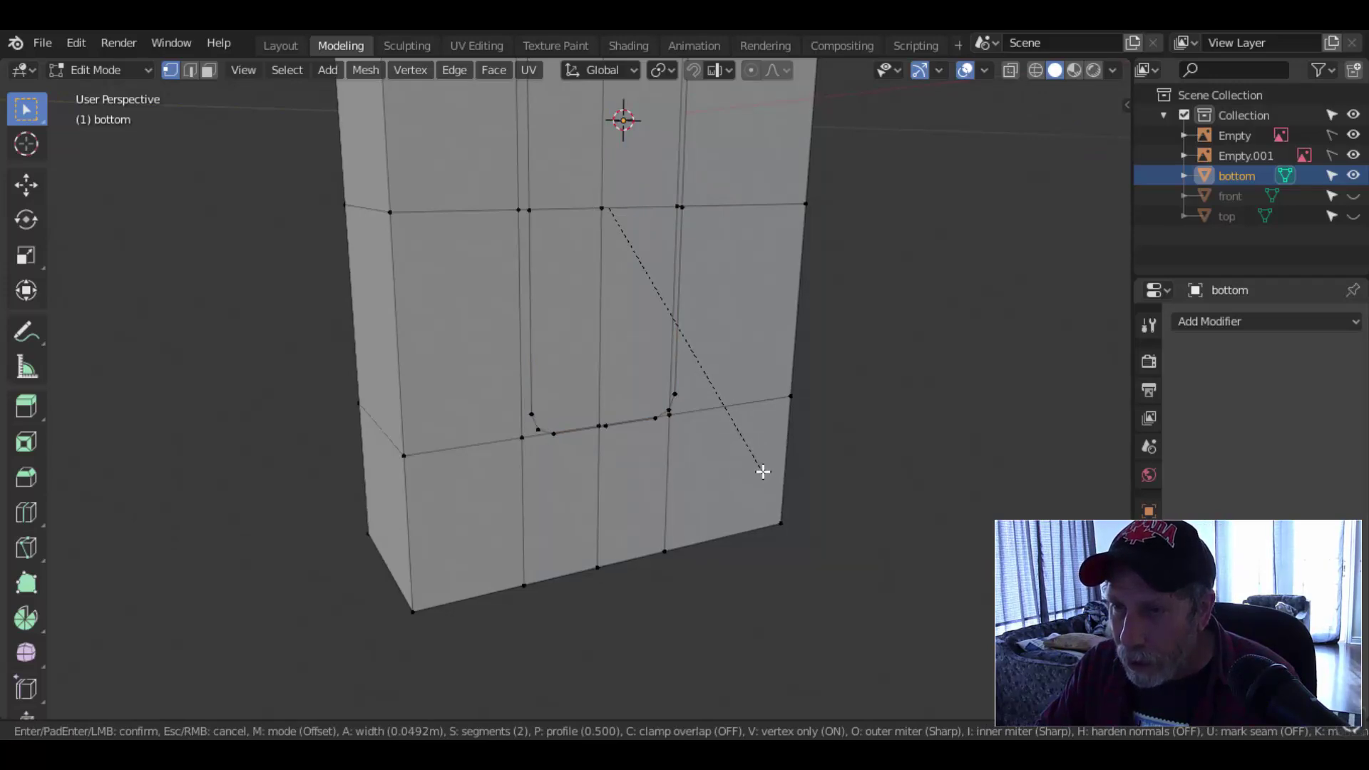
click(763, 471)
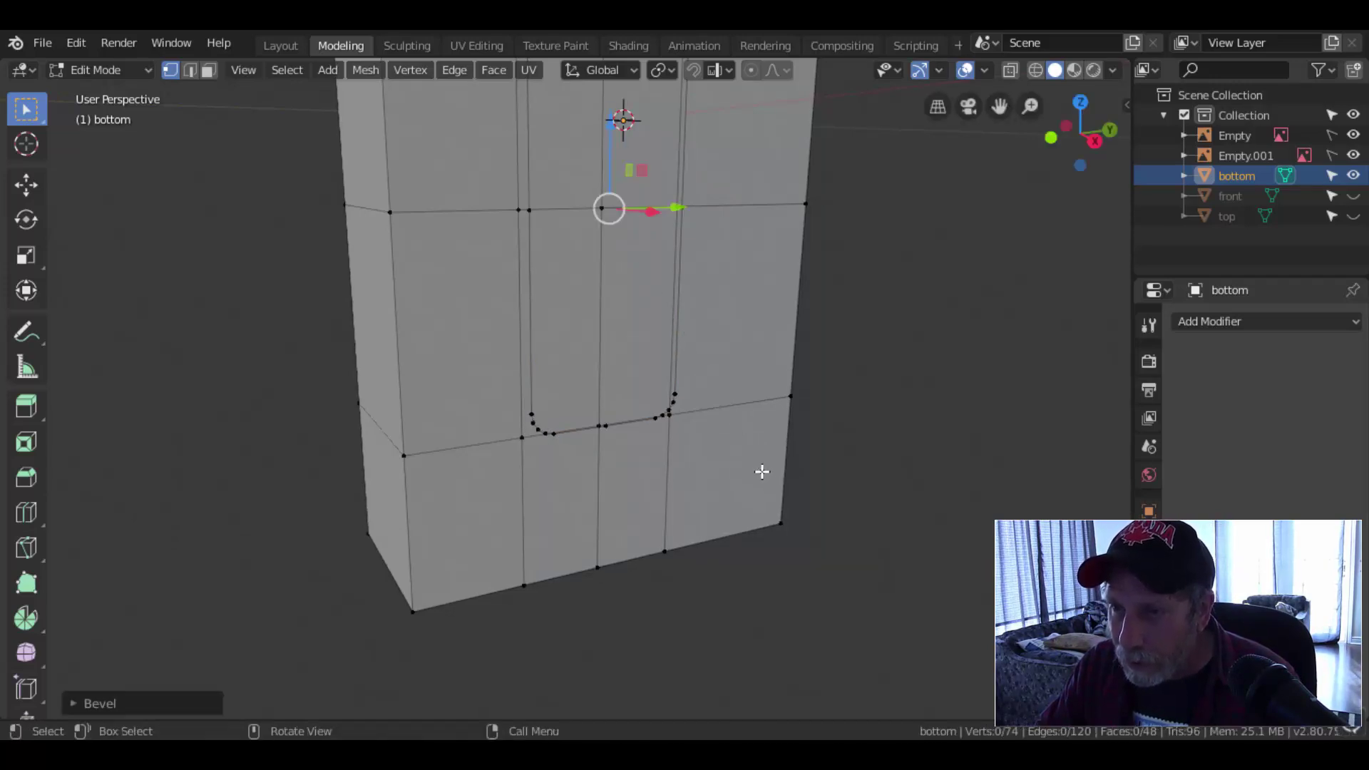
- Examine the rounded lower corners of the inner window outline in the right orthographic view
middle_drag(863, 460, 792, 449)
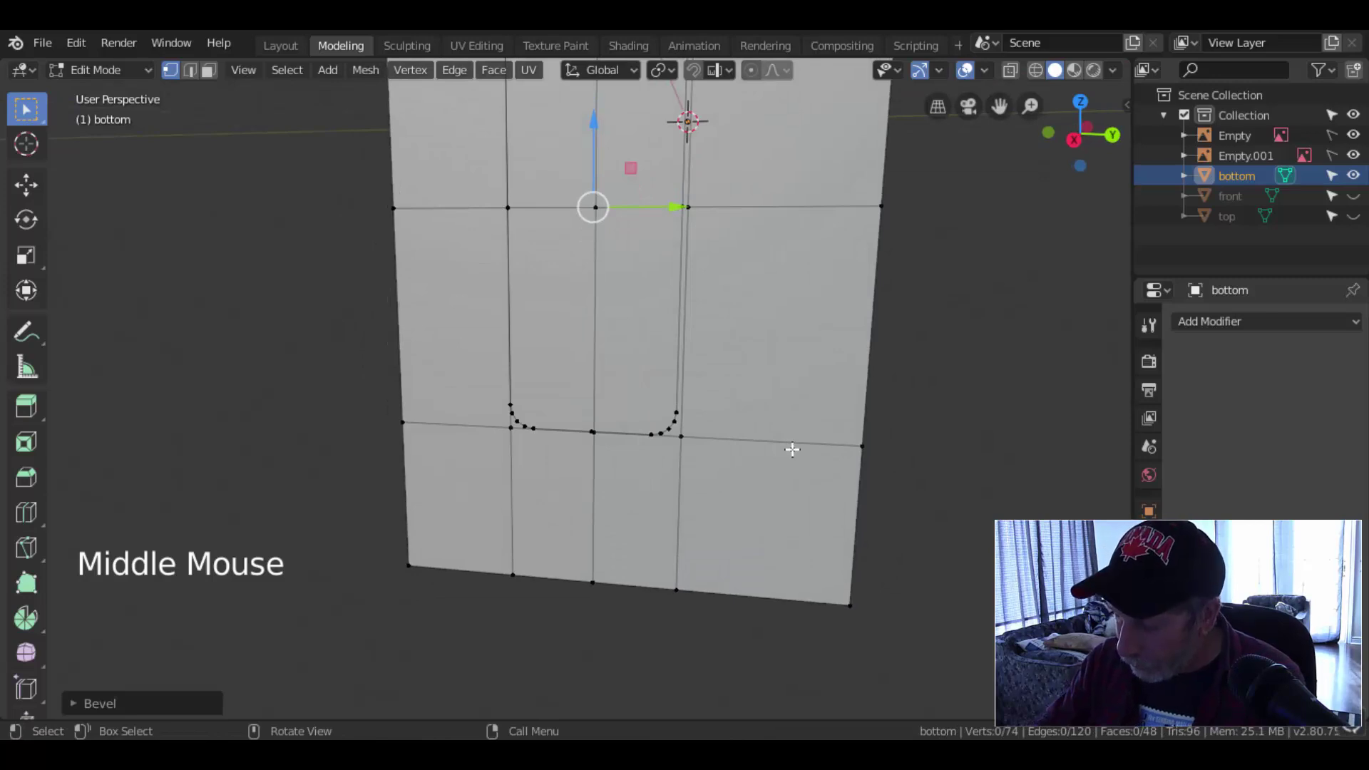
key(KP_3)
scroll(790, 450, up, 6)
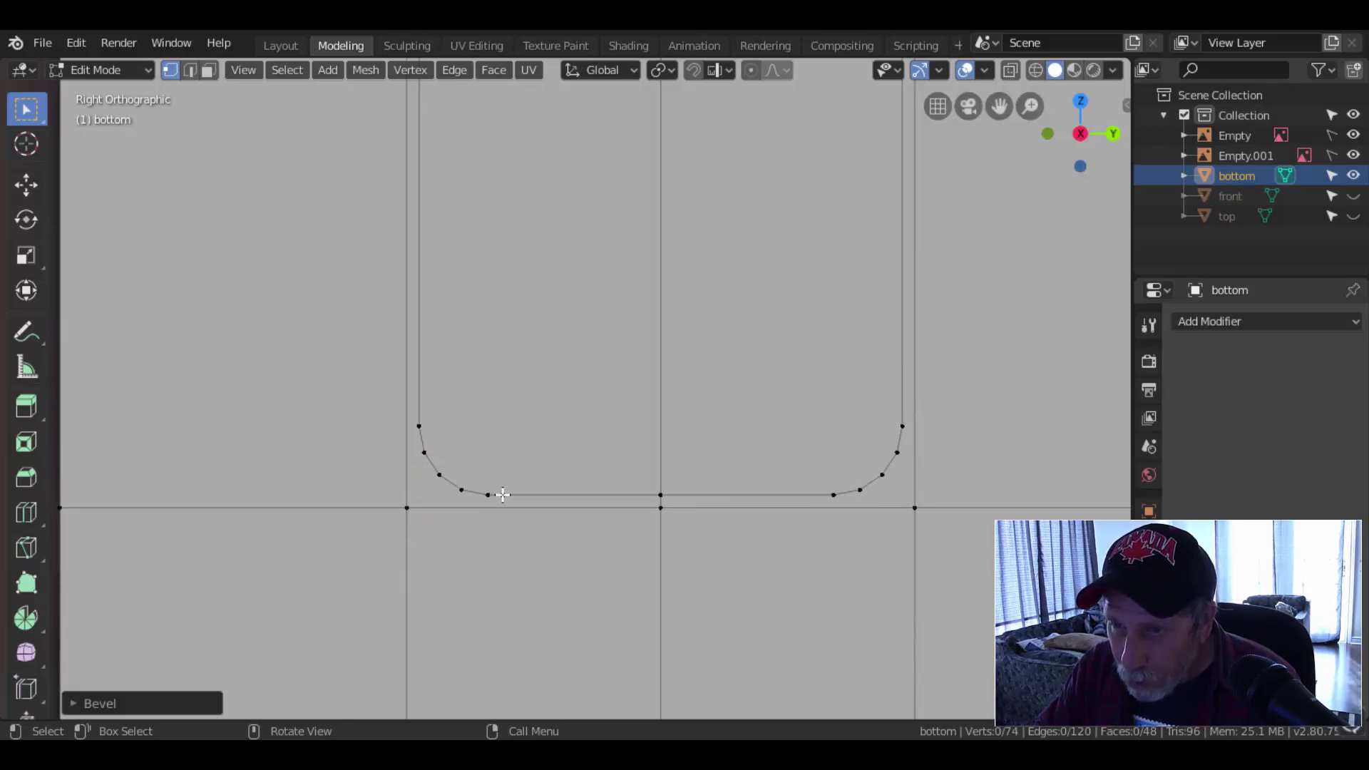
scroll(589, 550, down, 5)
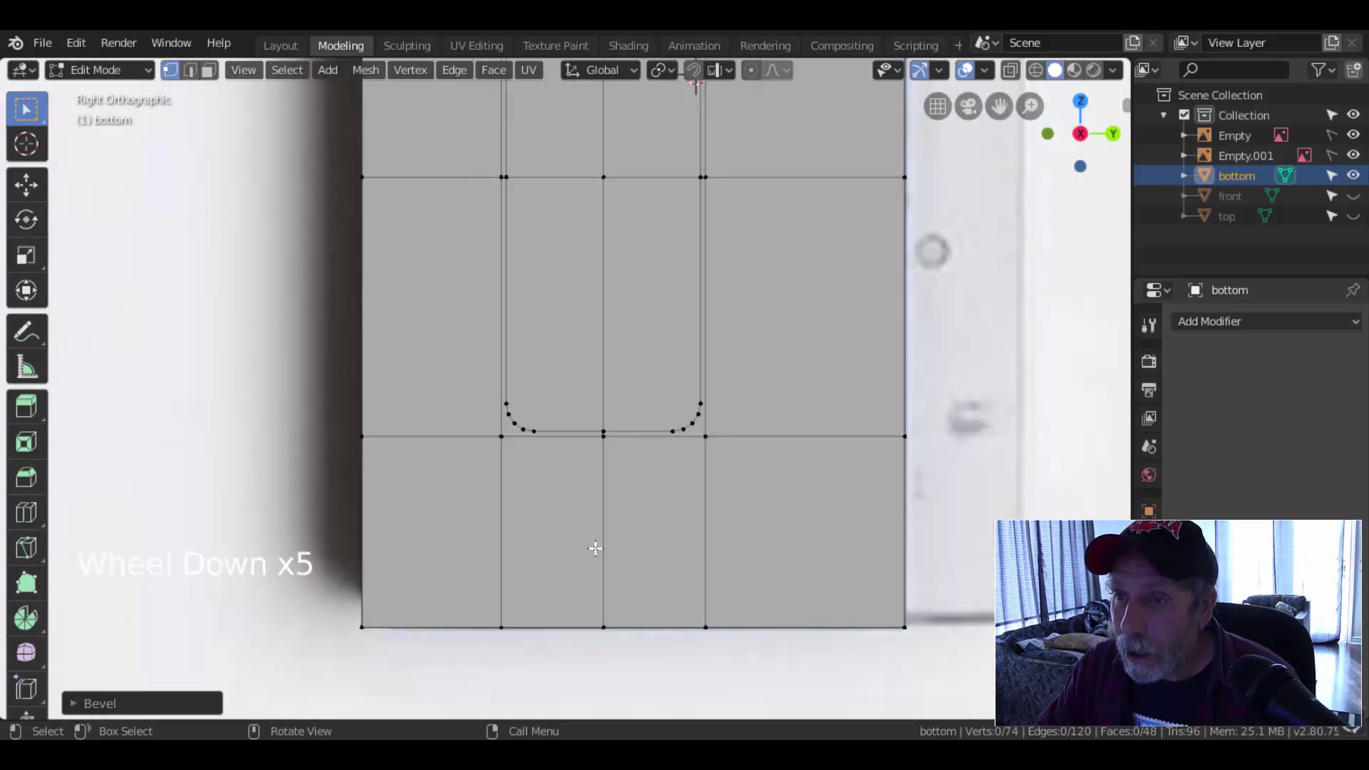
scroll(559, 468, up, 3)
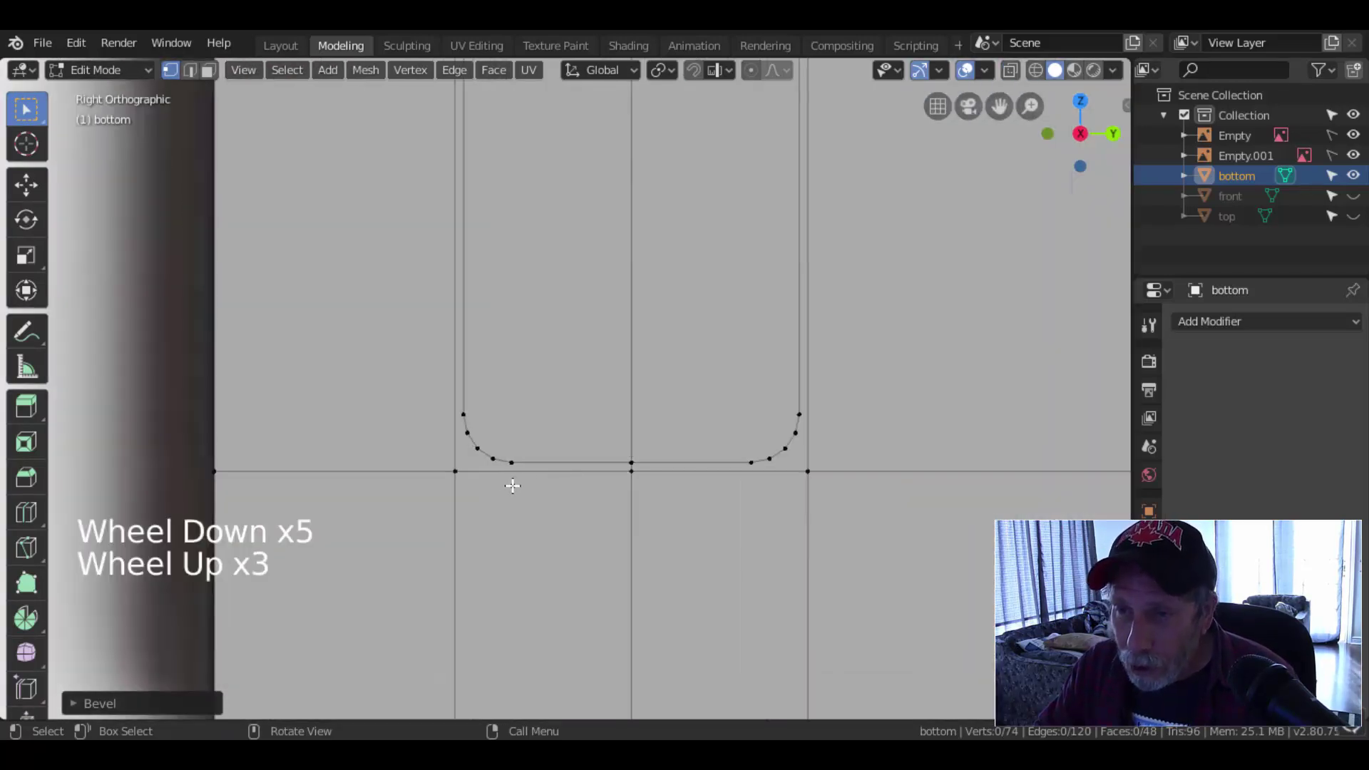
scroll(487, 493, up, 1)
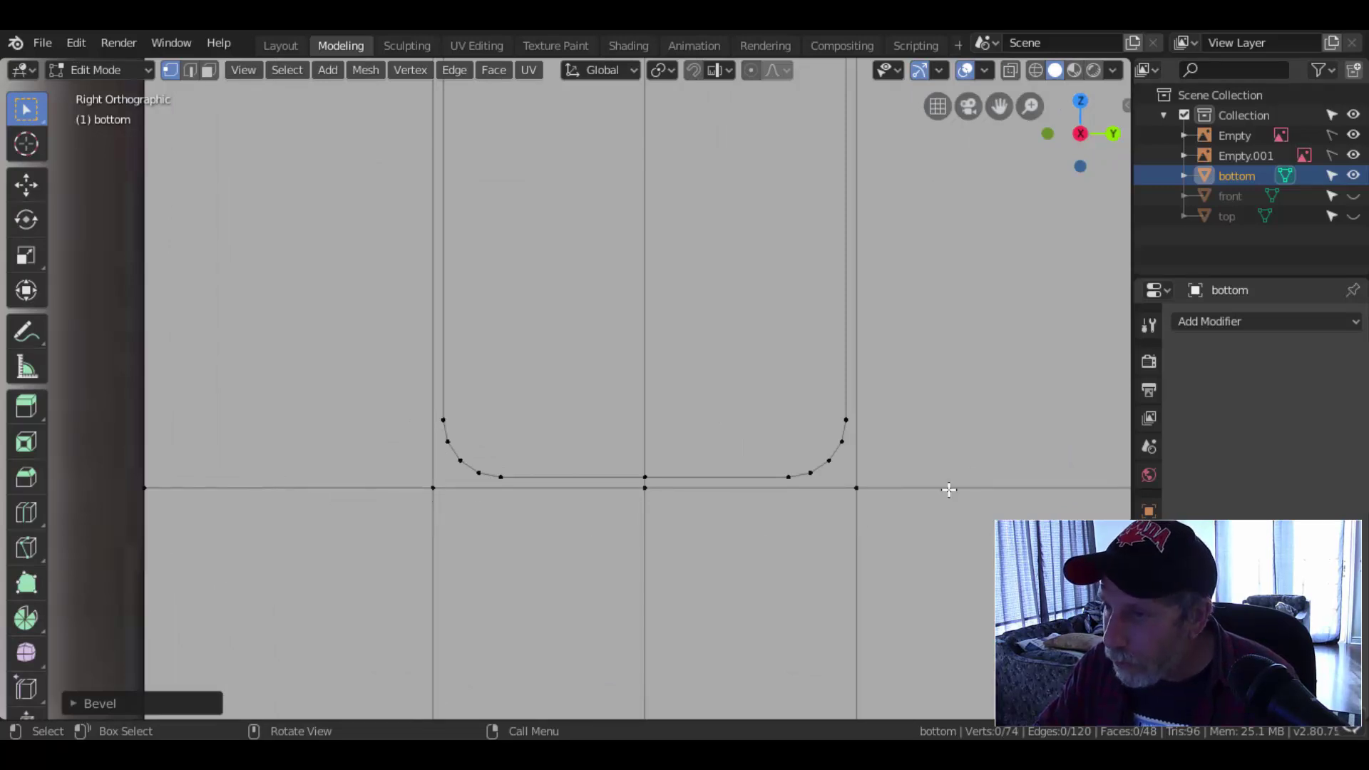
- Add two vertical loop cuts aligned with the two innermost vertices of the window's rounded lower-left corner
key(ctrl+r)
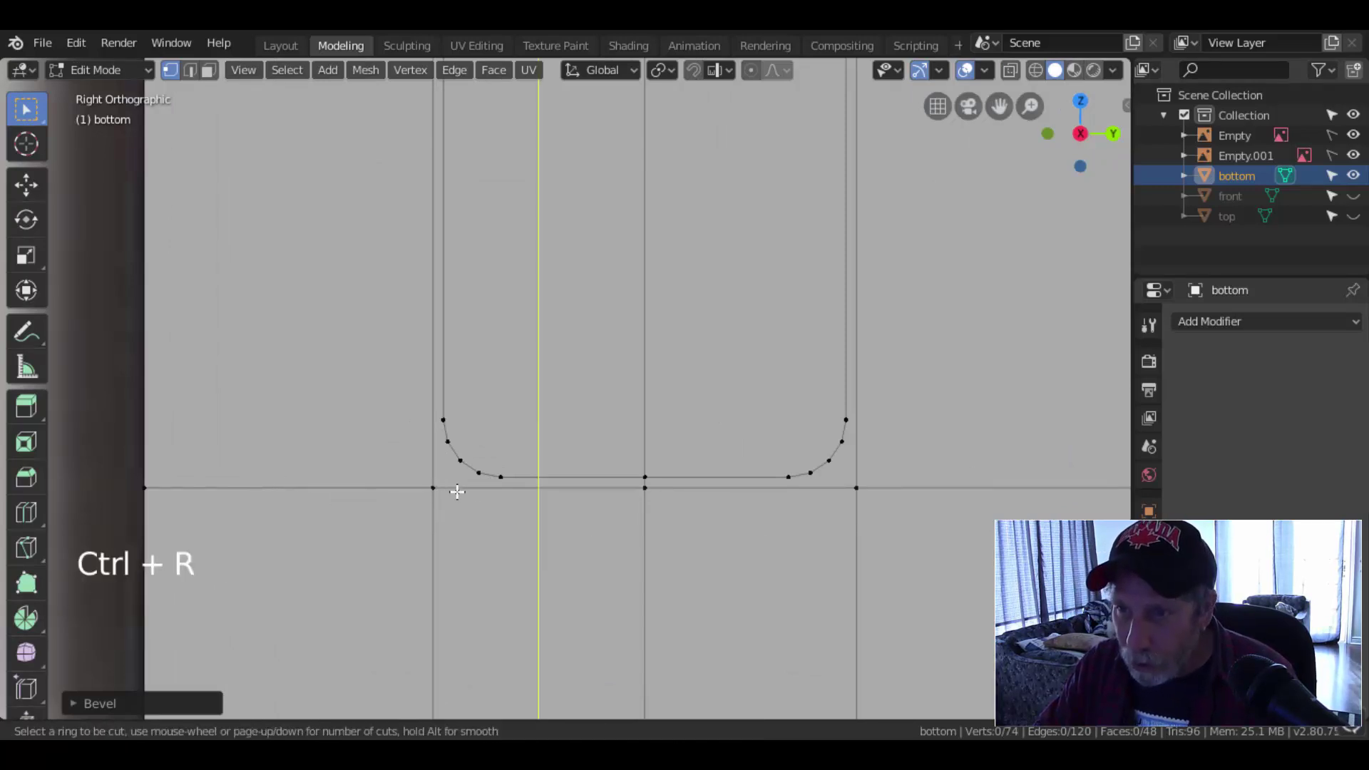
click(457, 490)
drag(387, 495, 370, 495)
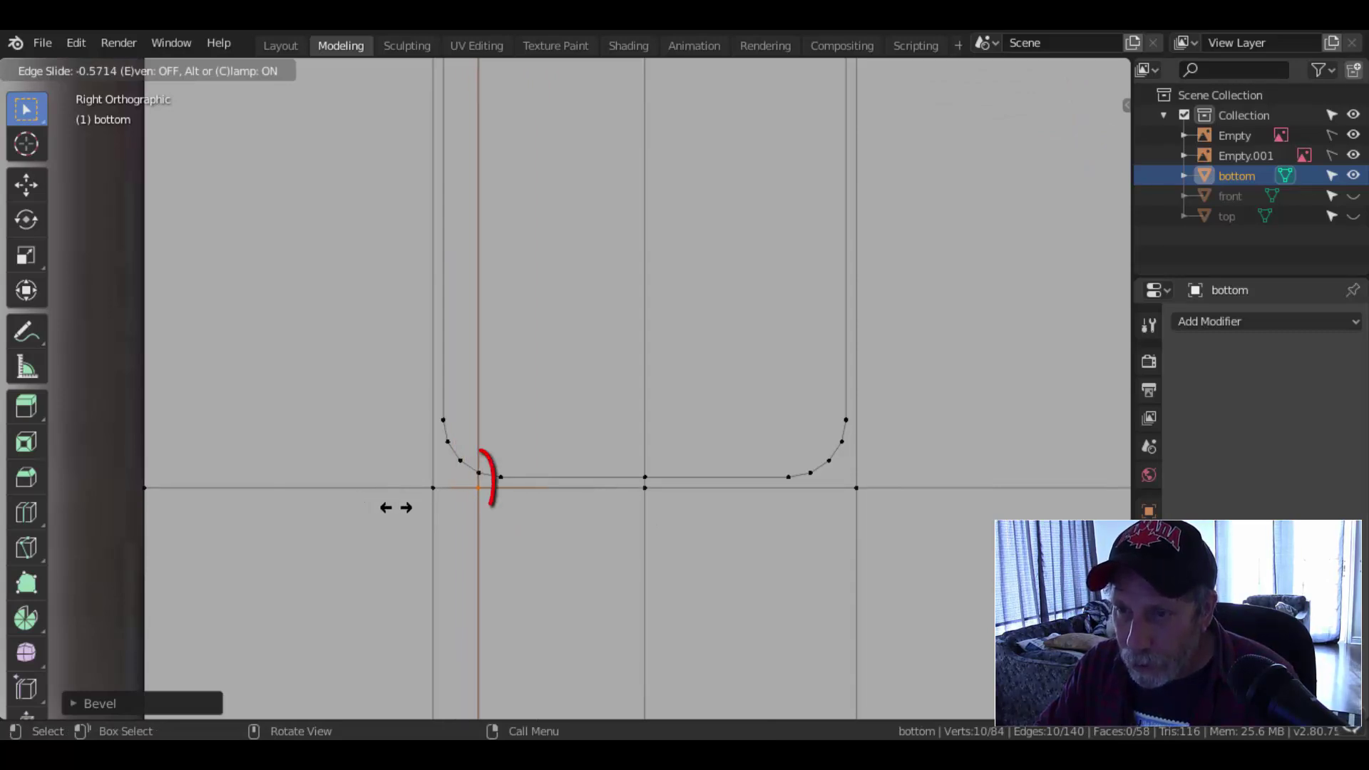
click(395, 507)
key(ctrl+r)
click(564, 493)
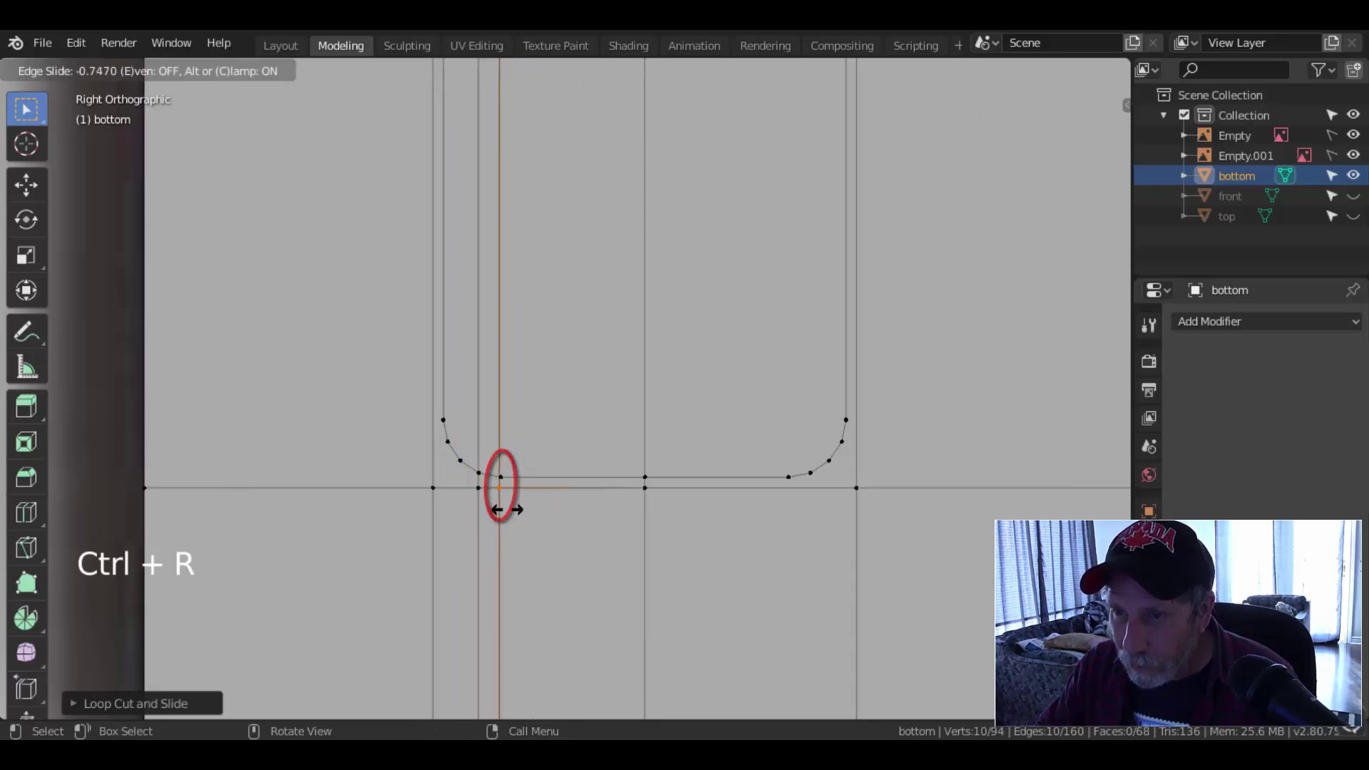
click(513, 507)
- Add two vertical loop cuts aligned with the two innermost vertices of the window's rounded lower-right corner
key(ctrl+r)
click(778, 490)
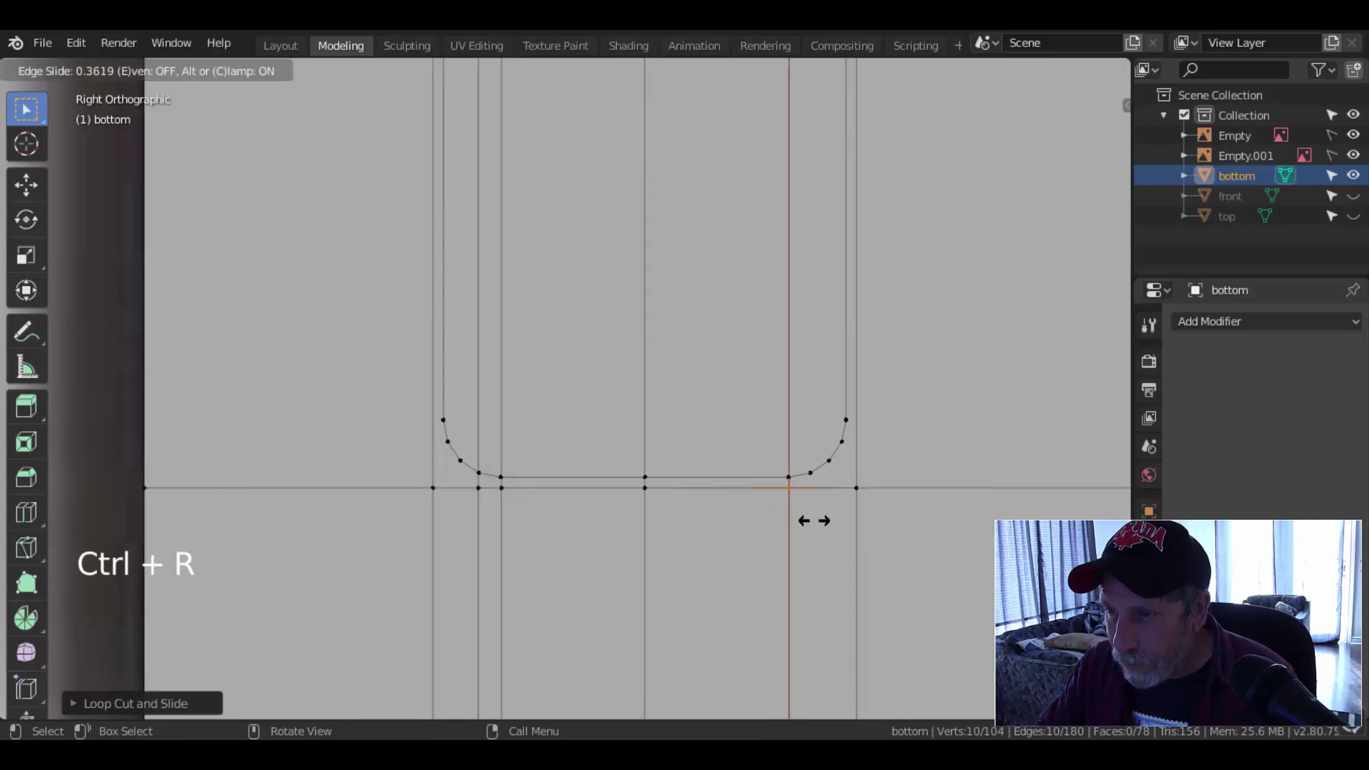
click(812, 516)
key(ctrl+r)
click(821, 498)
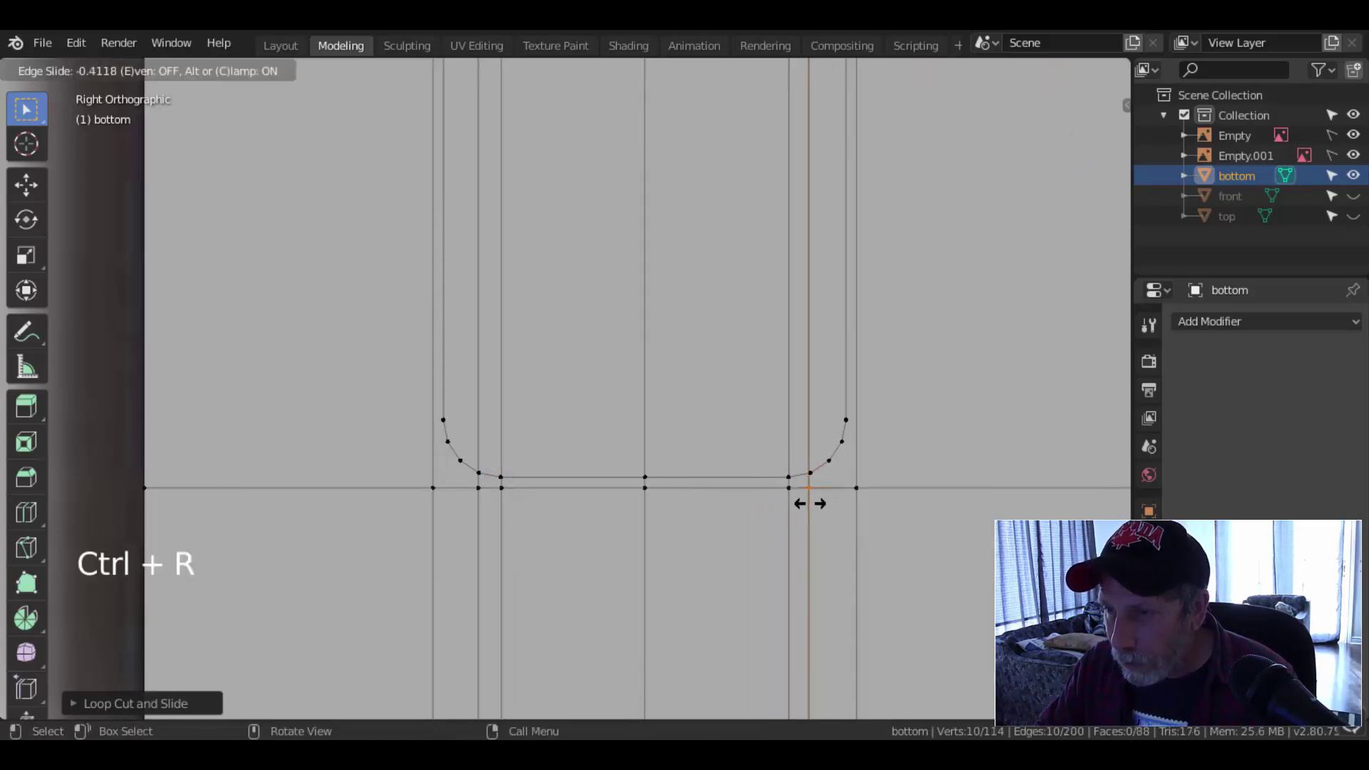
click(813, 504)
- Add two horizontal loop cuts level with the two uppermost vertices of the window's rounded lower corners
scroll(895, 464, down, 2)
shift+middle_drag(905, 496, 759, 511)
shift+middle_drag(716, 467, 700, 406)
scroll(678, 468, up, 2)
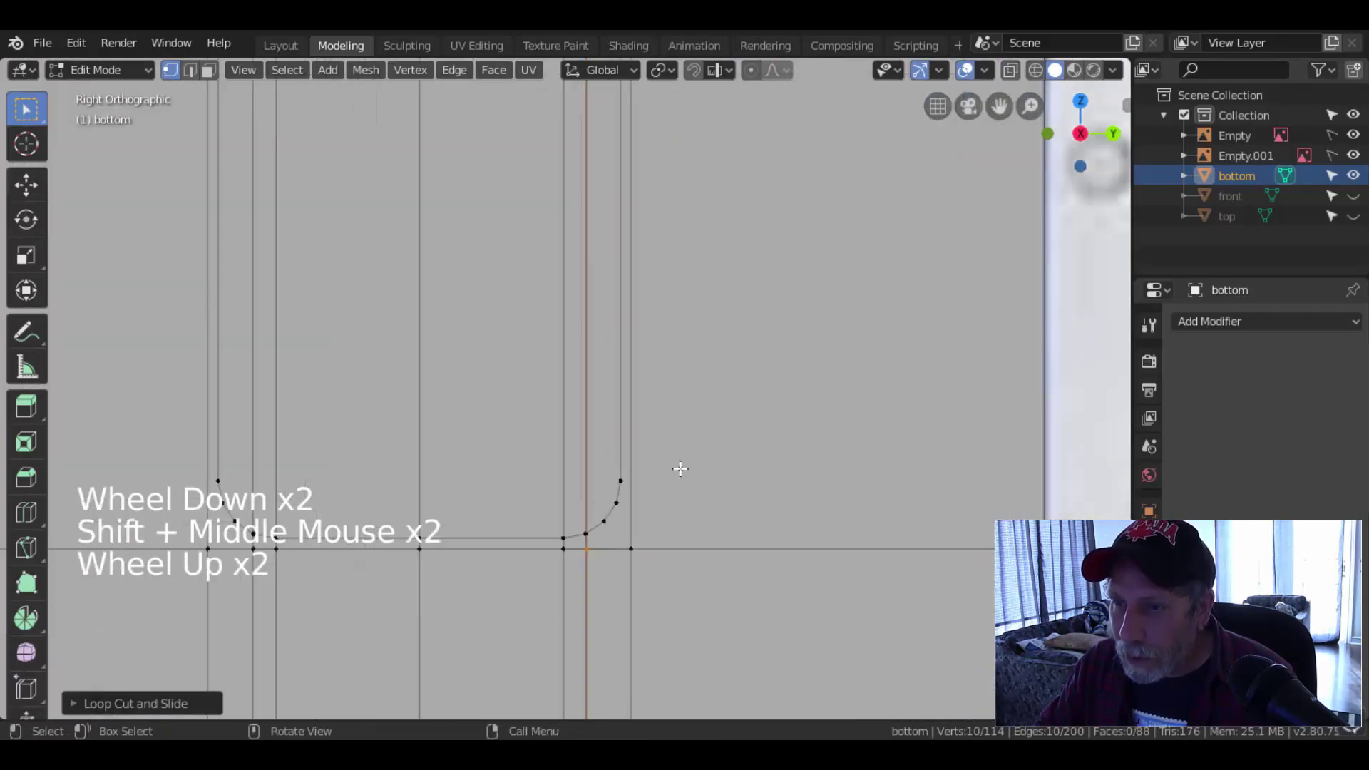
key(ctrl+r)
click(645, 439)
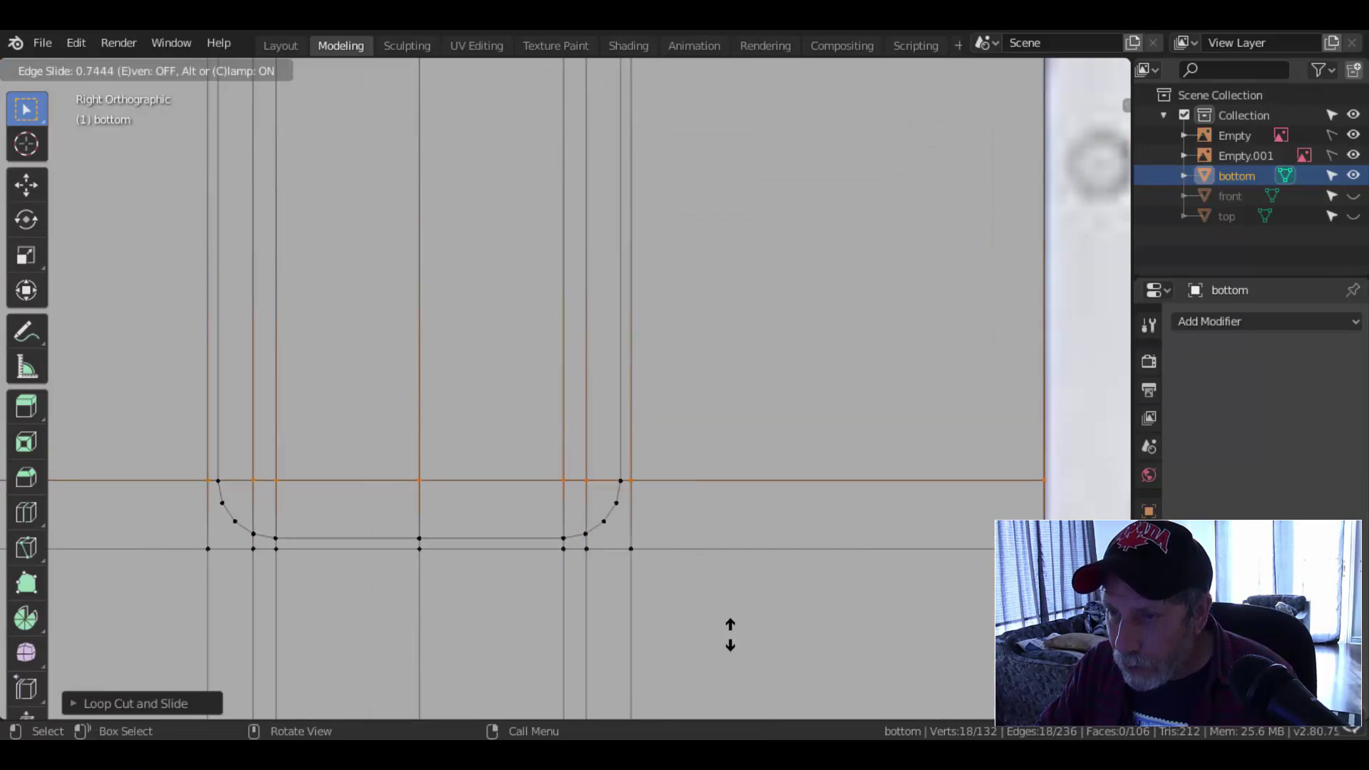
click(730, 632)
key(ctrl+r)
click(1041, 513)
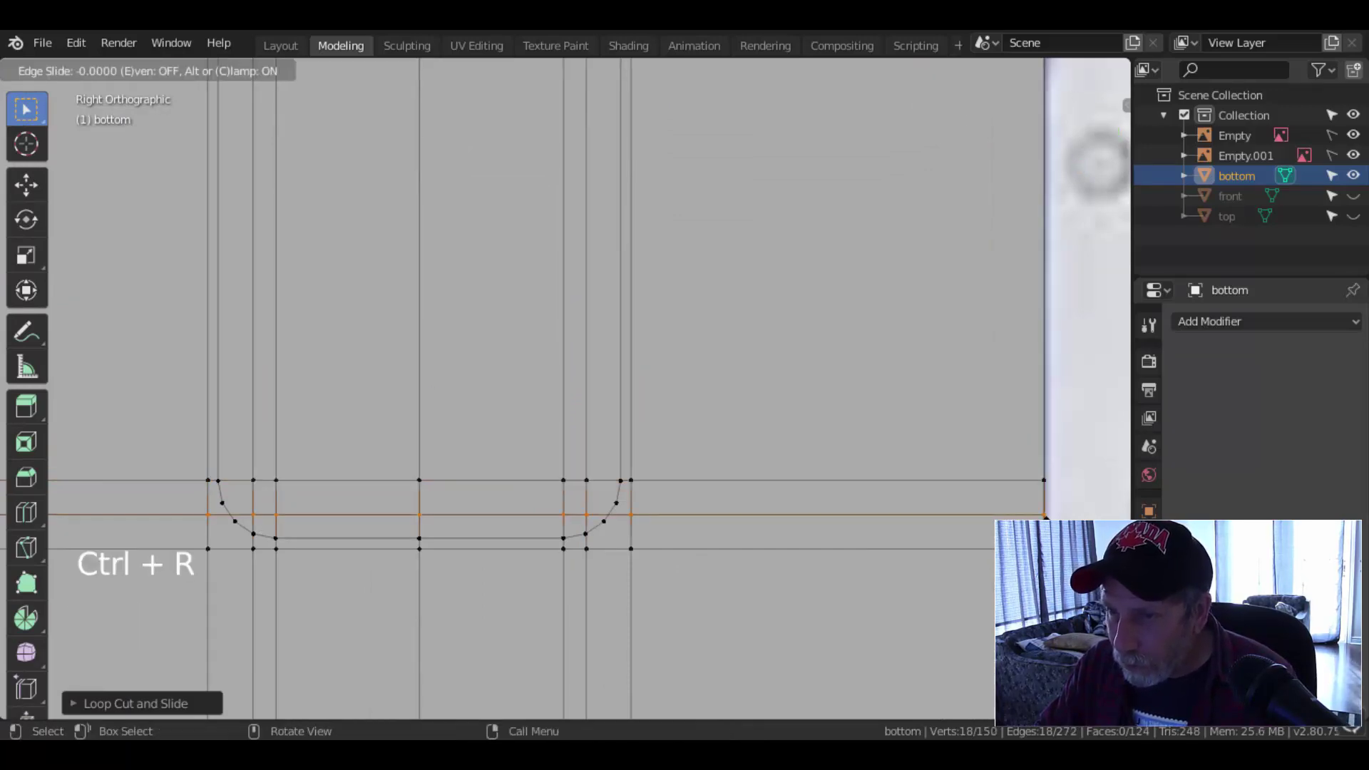
click(1045, 510)
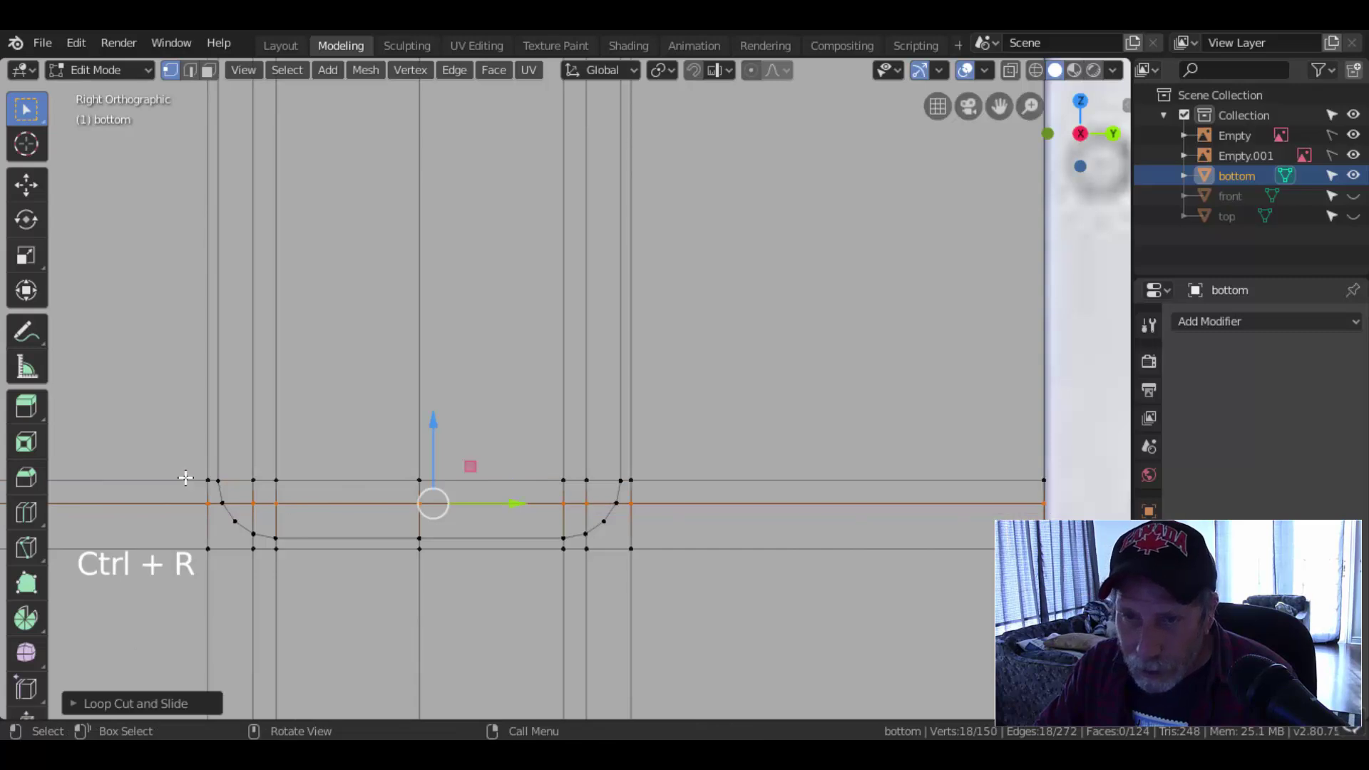
- Add two horizontal loop cuts level with the two lowest vertices of the window's rounded upper corners, and clear the selection
key(alt+a)
scroll(560, 310, down, 4)
shift+middle_drag(560, 310, 574, 536)
shift+middle_drag(609, 371, 586, 522)
scroll(587, 522, up, 2)
scroll(602, 443, up, 3)
shift+middle_drag(602, 443, 605, 458)
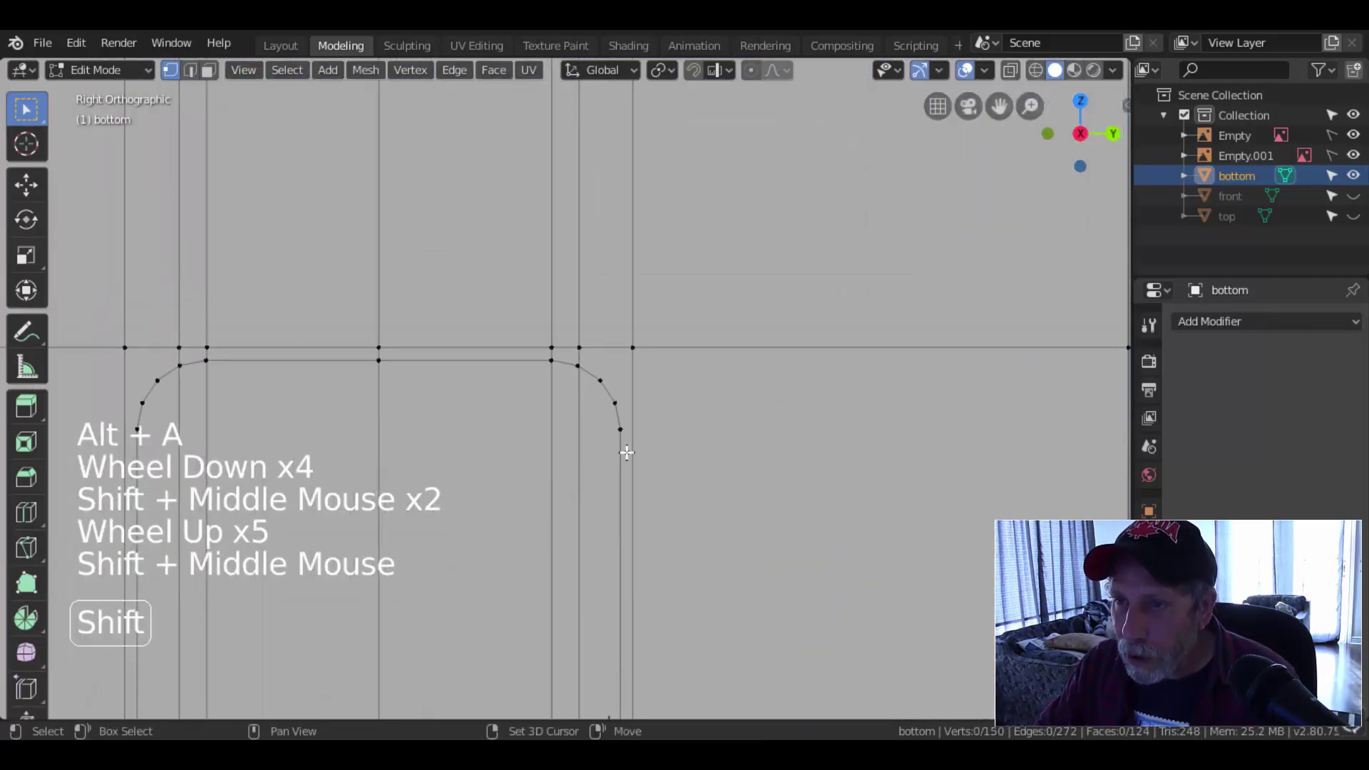
key(ctrl+r)
click(642, 493)
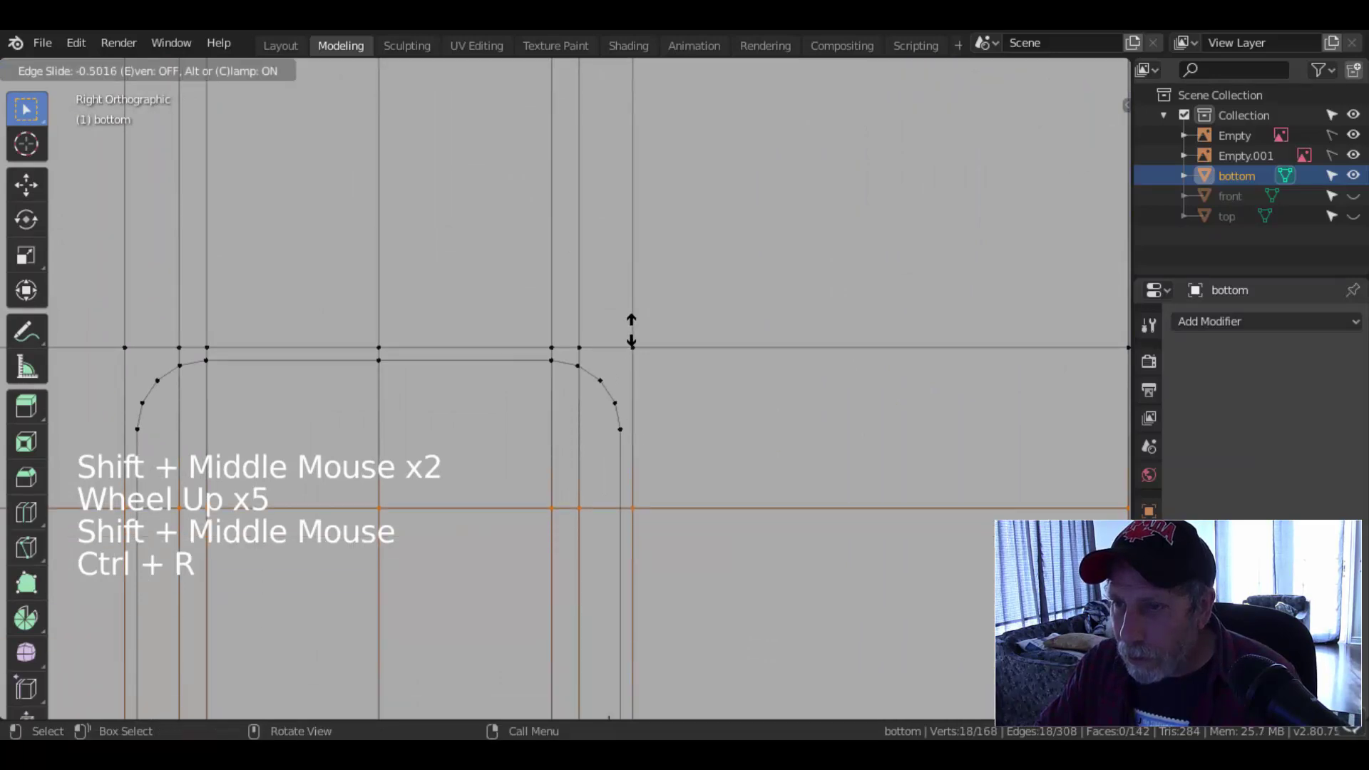
click(651, 270)
key(ctrl+r)
click(633, 357)
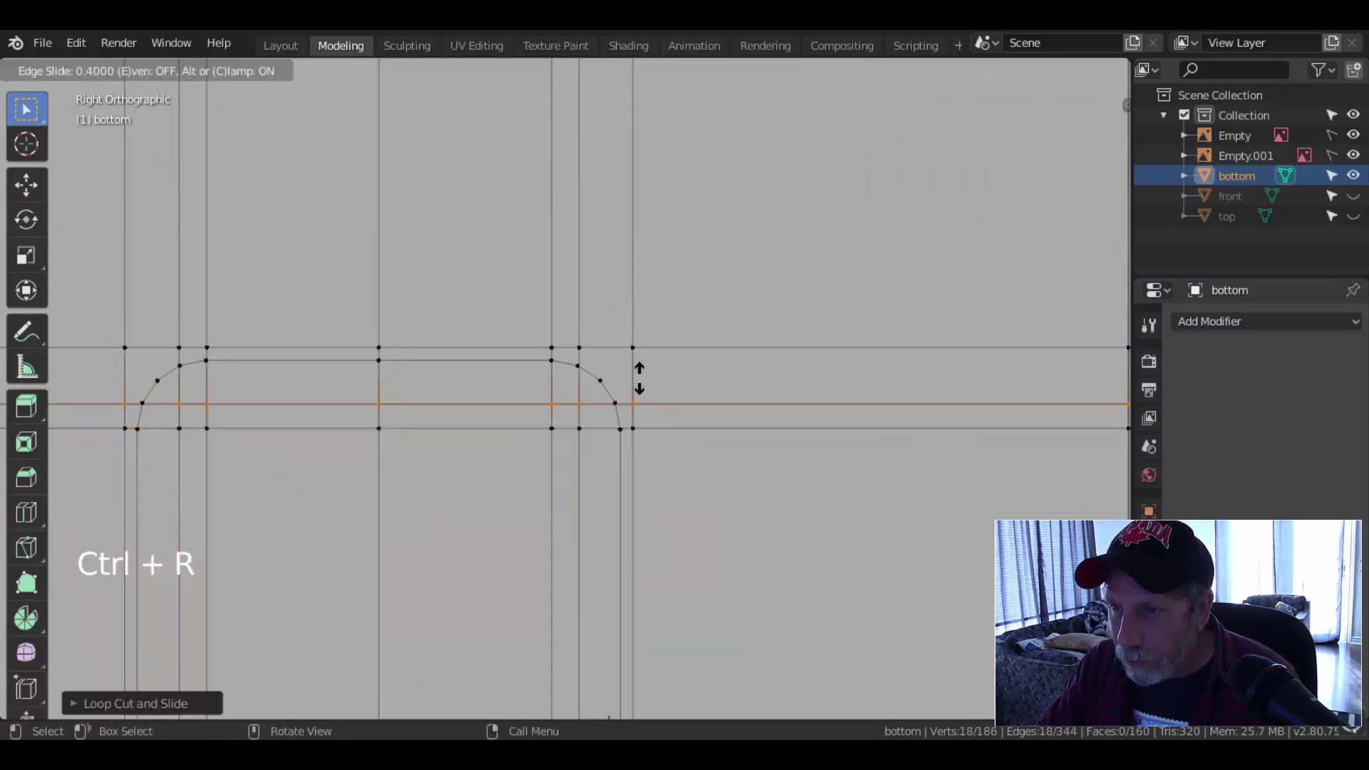
click(639, 378)
key(alt+a)
- Examine in perspective how the rounded window outline sits against the body's face, selecting its loop as a check
scroll(726, 404, down, 1)
scroll(725, 404, down, 1)
middle_drag(725, 403, 602, 480)
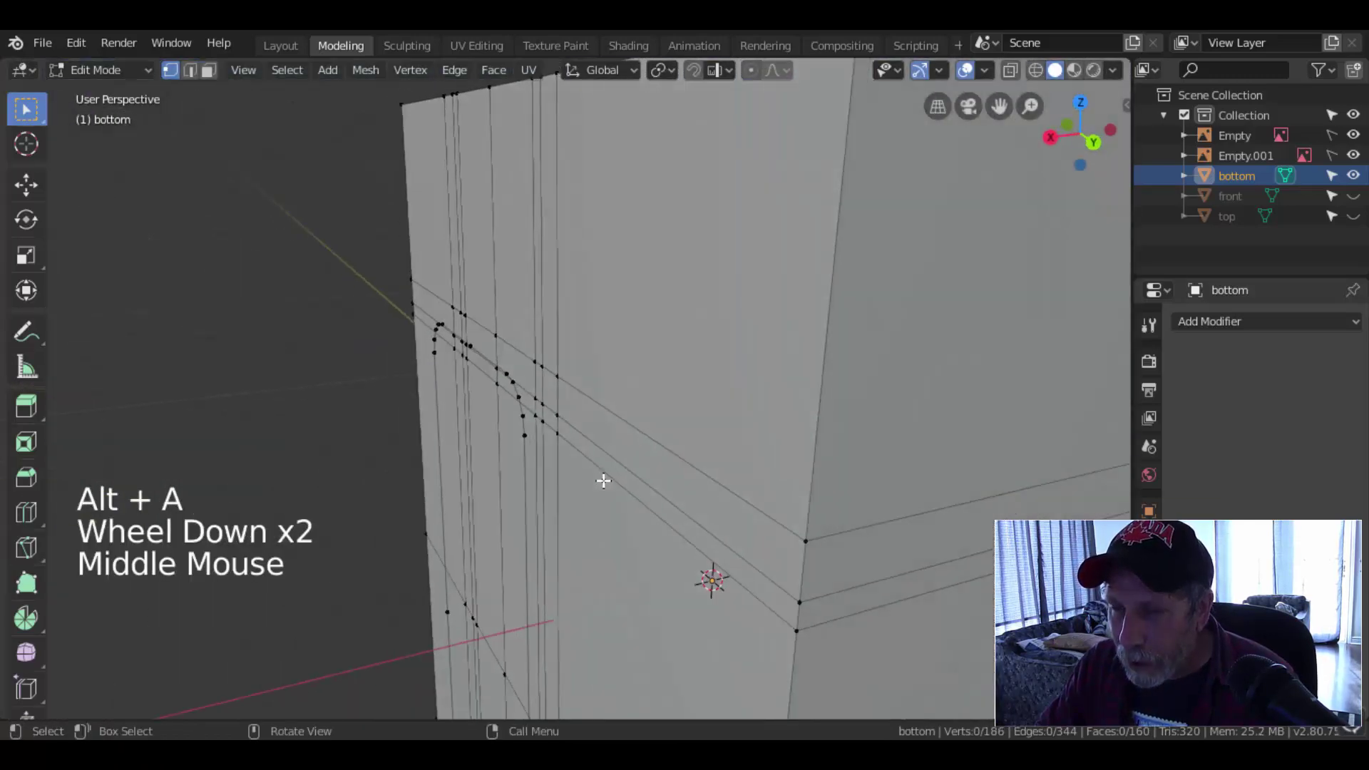
alt+shift+click(585, 391)
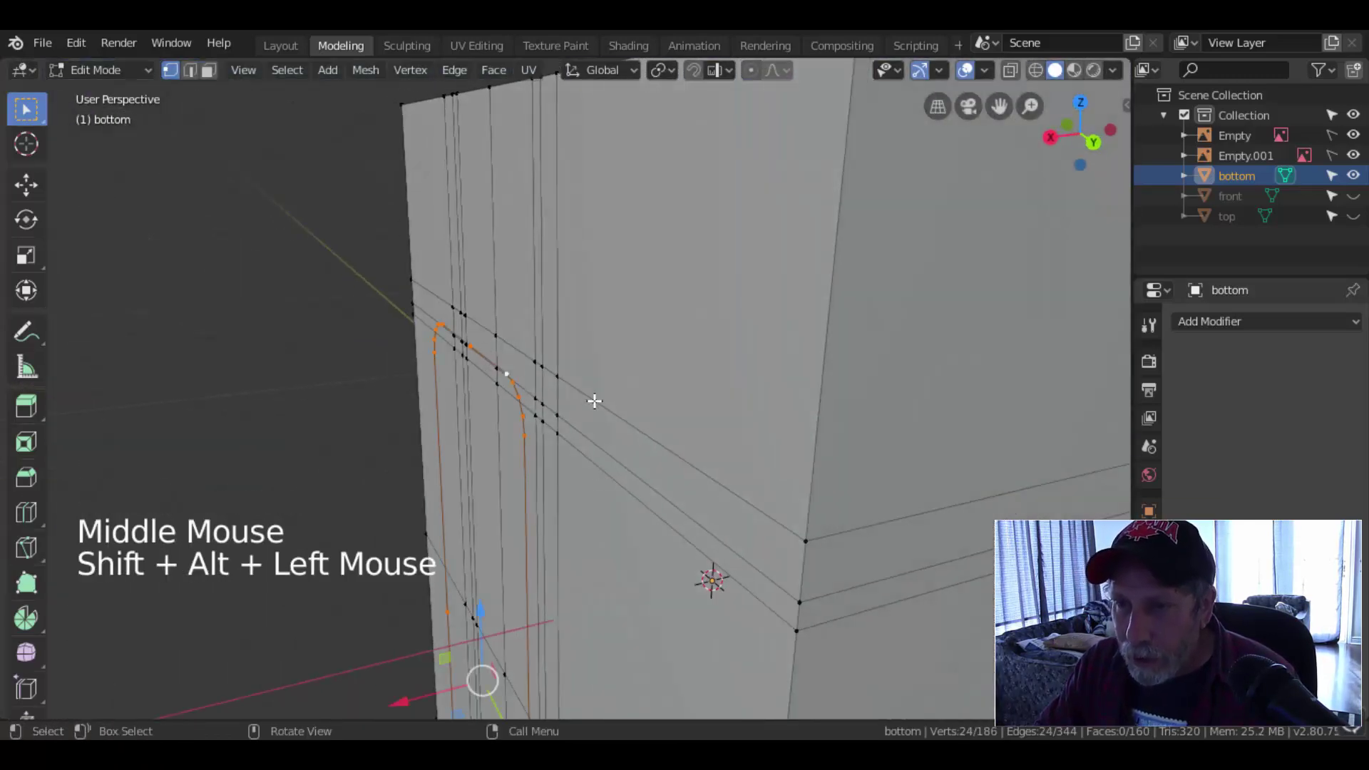
key(alt+a)
middle_drag(574, 432, 696, 422)
scroll(697, 432, down, 1)
key(KP_3)
scroll(698, 425, up, 2)
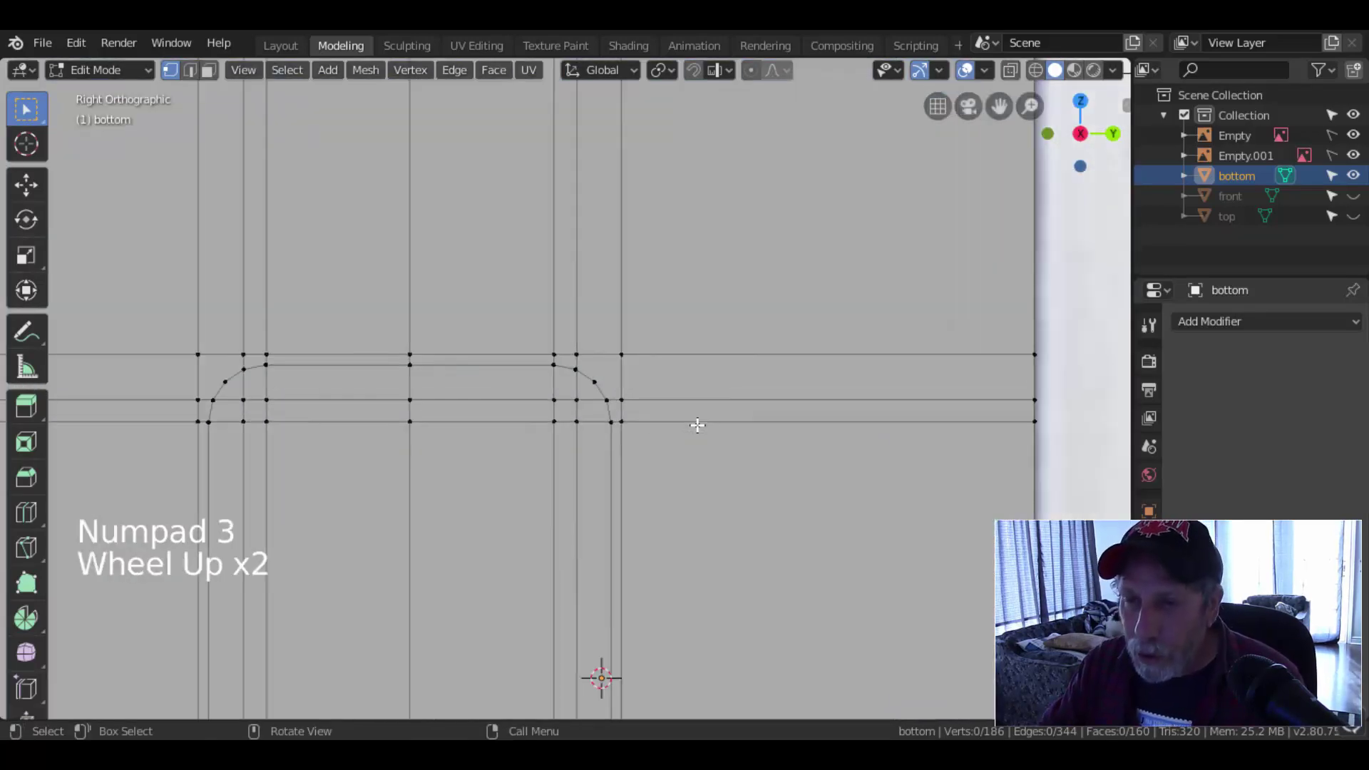
- Knife-cut the body's face along the outline's upper-left corner, straight top edge and upper-right corner, following its vertices
shift+middle_drag(471, 437, 695, 398)
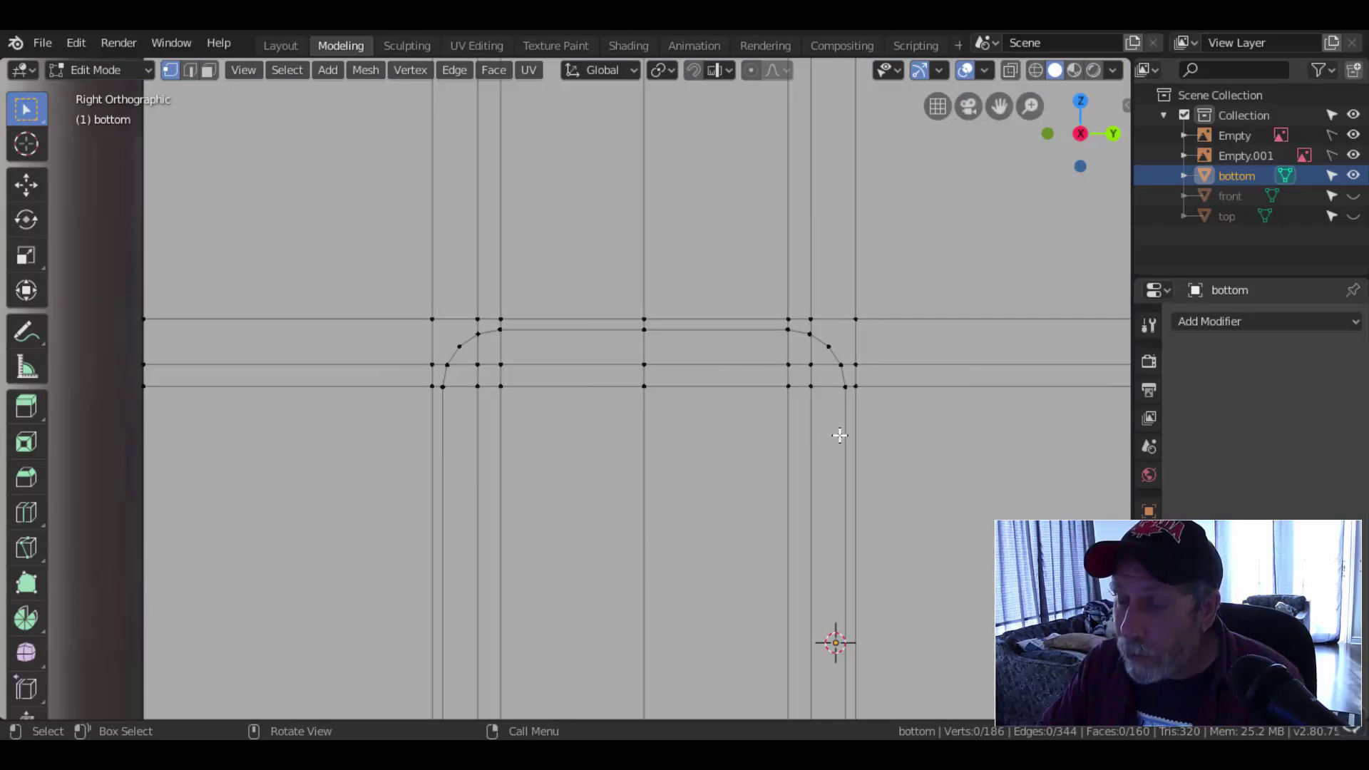
key(k)
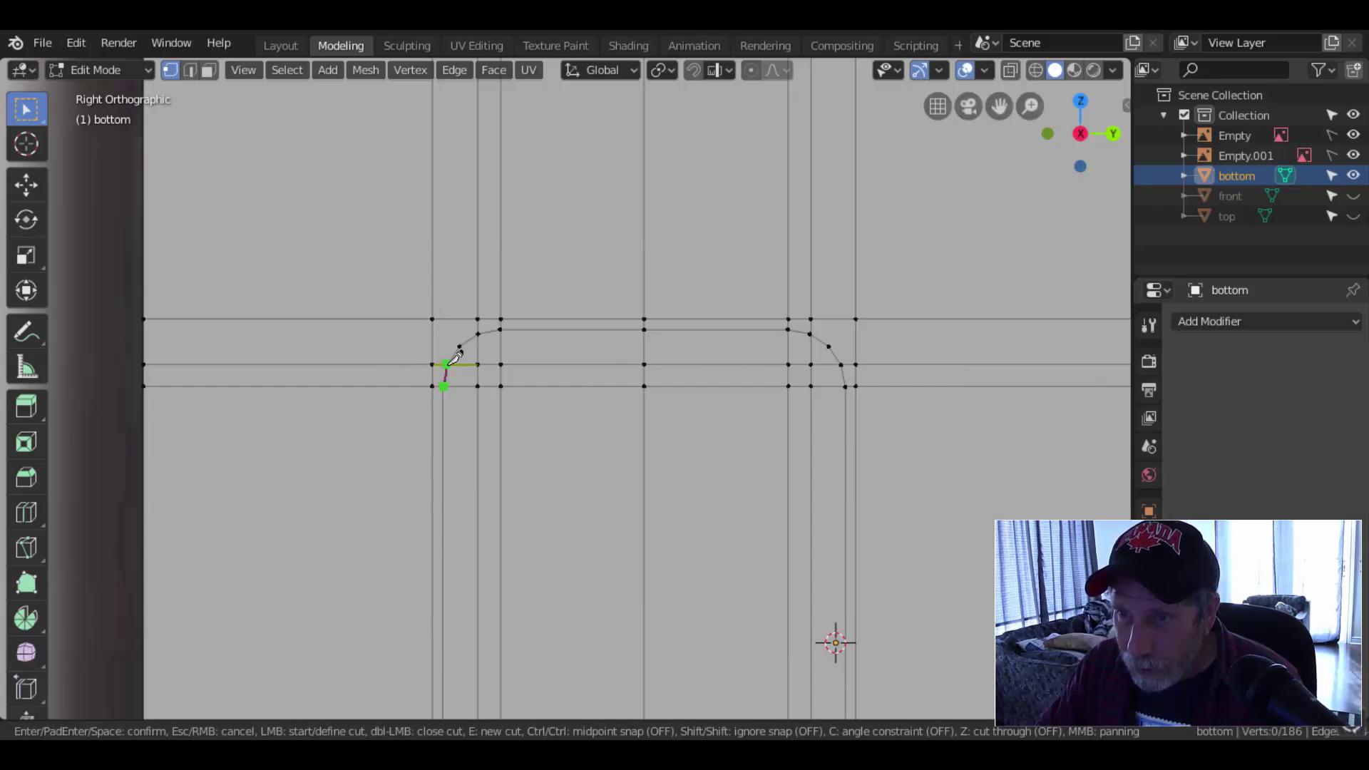
click(458, 346)
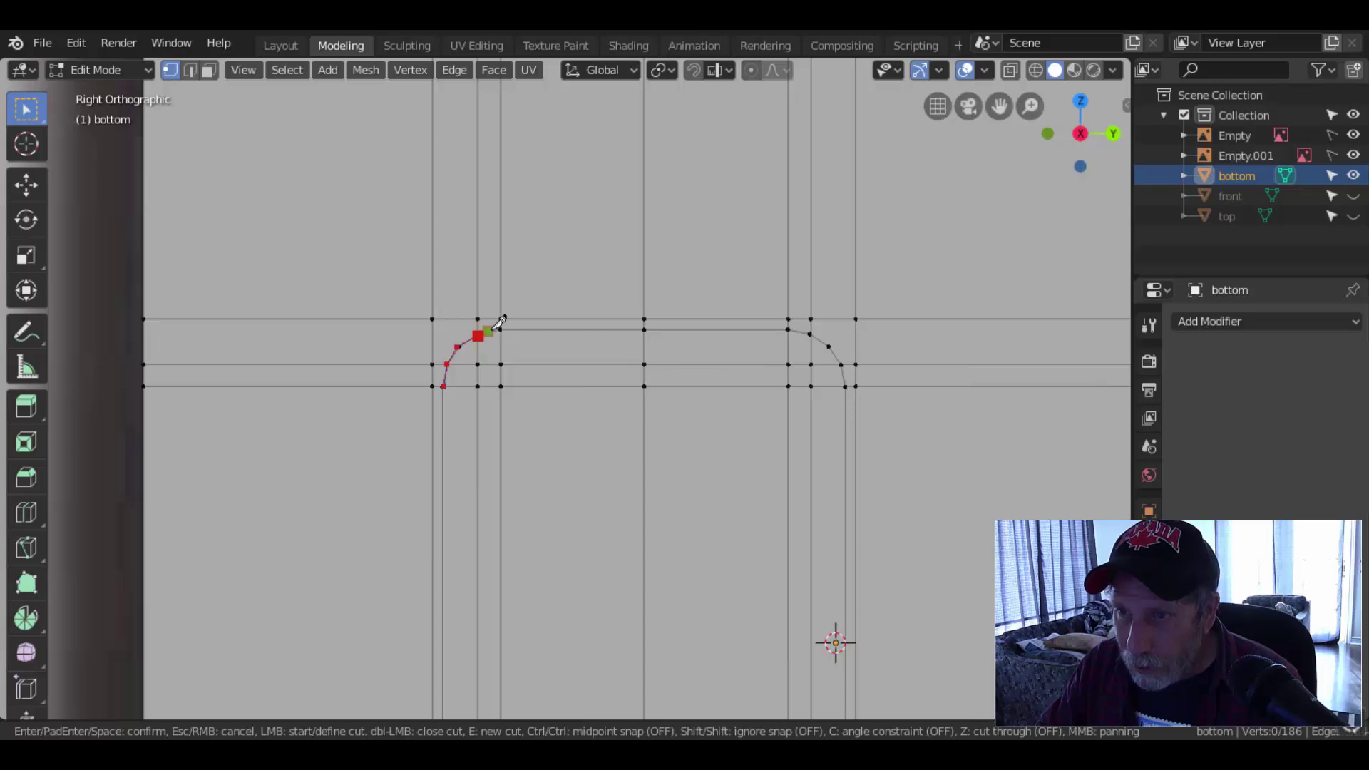
key(c)
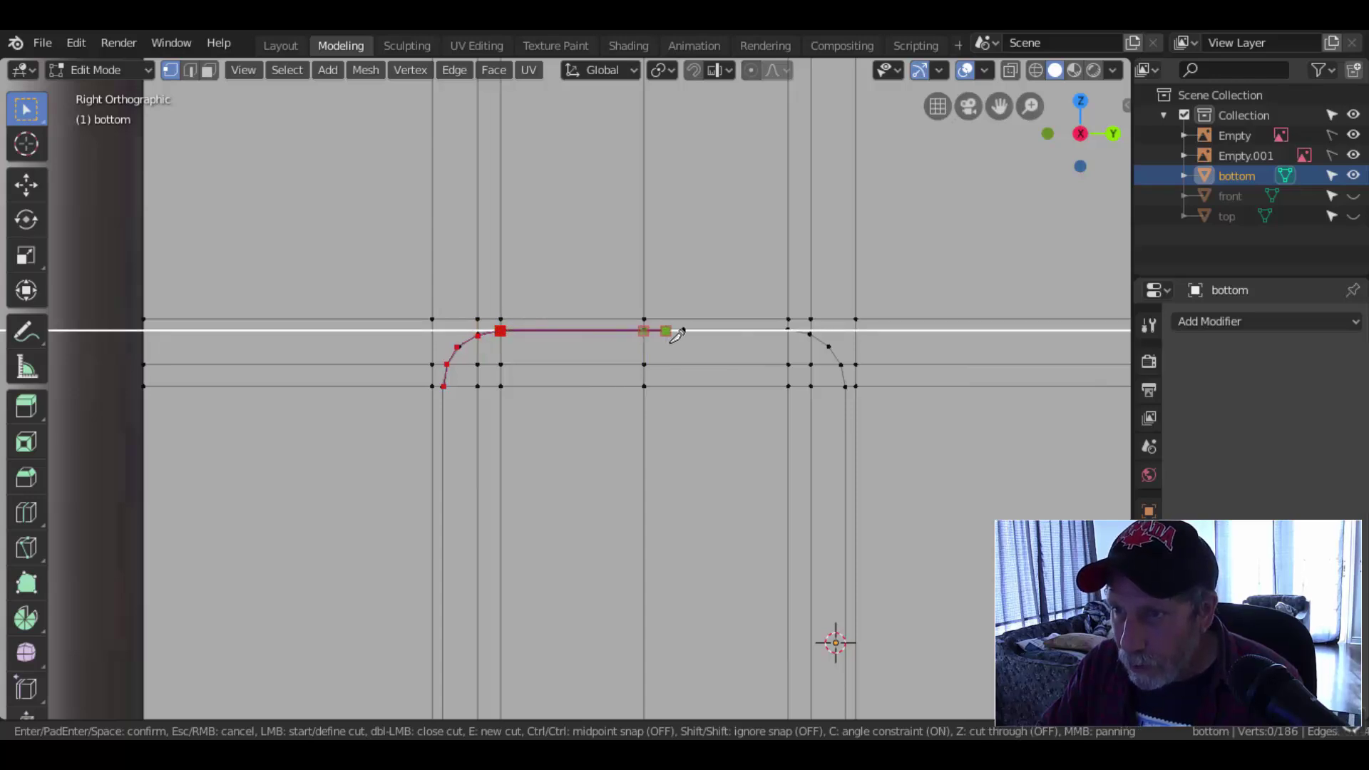
click(788, 332)
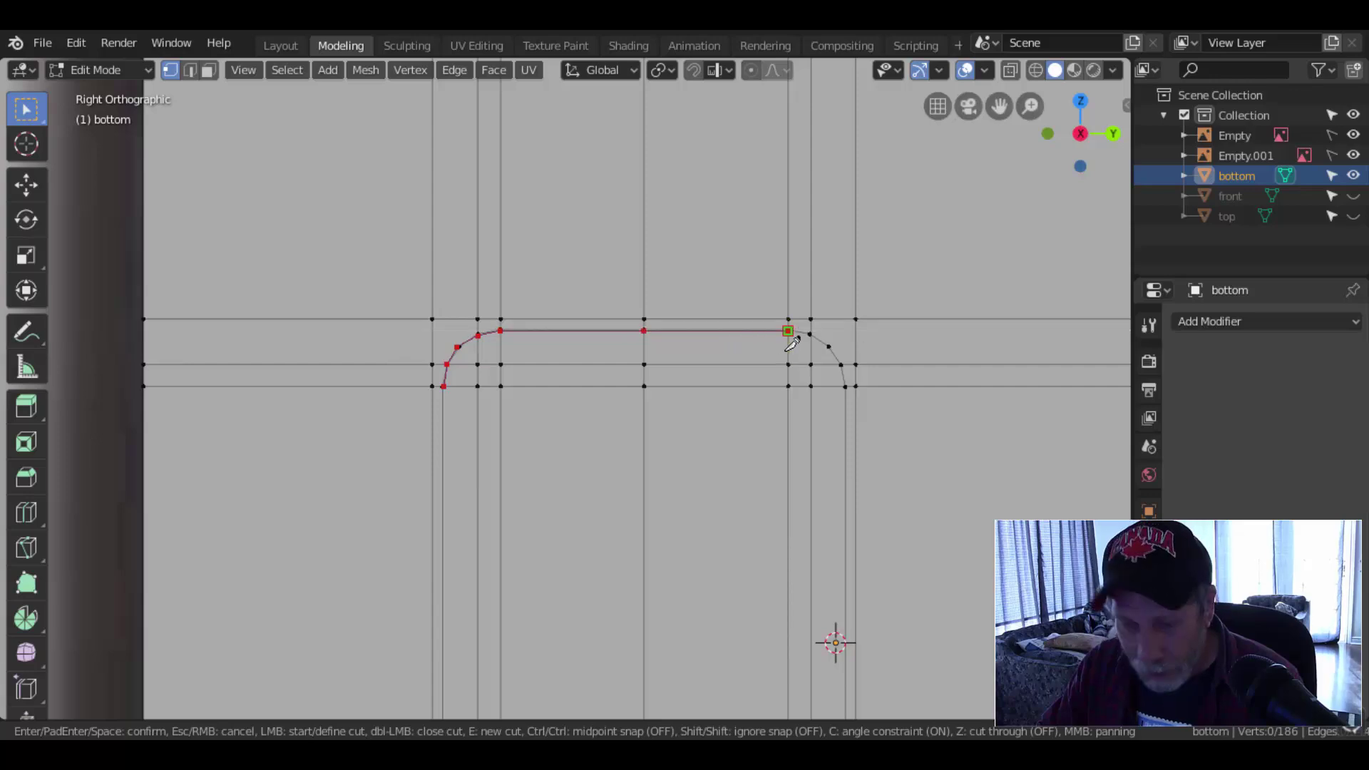
key(c)
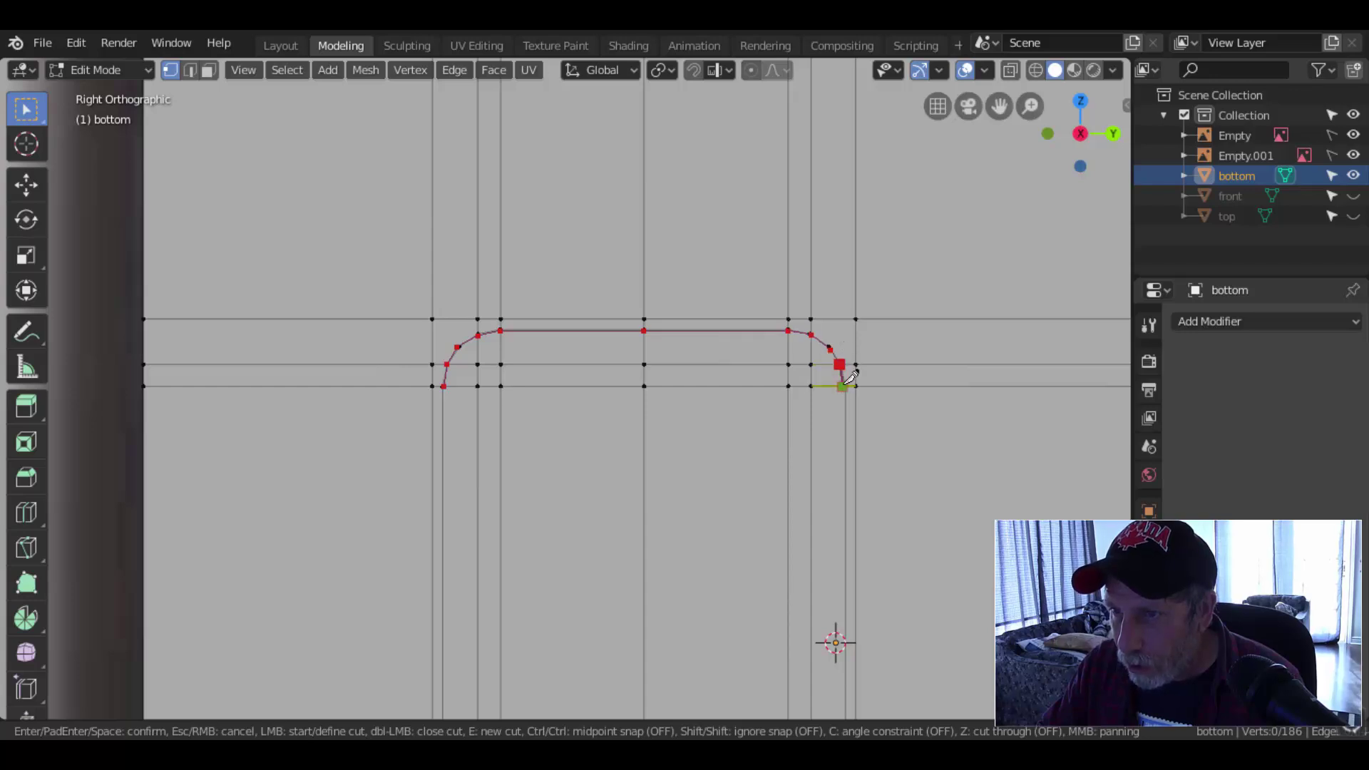
click(843, 386)
key(Return)
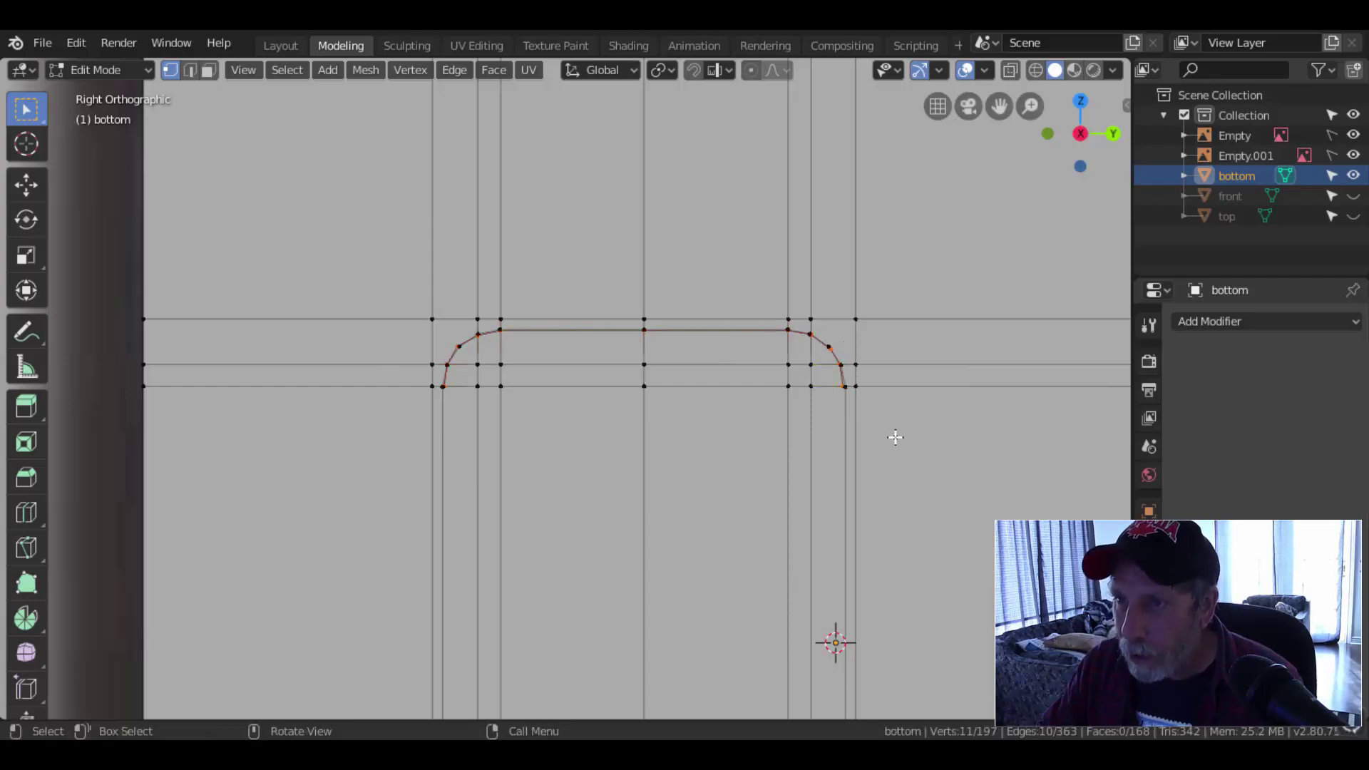
- Extend the knife cut straight down the window's right side from the upper corner to the horizontal middle edge, using angle constraint
scroll(895, 435, down, 2)
shift+middle_drag(890, 486, 785, 340)
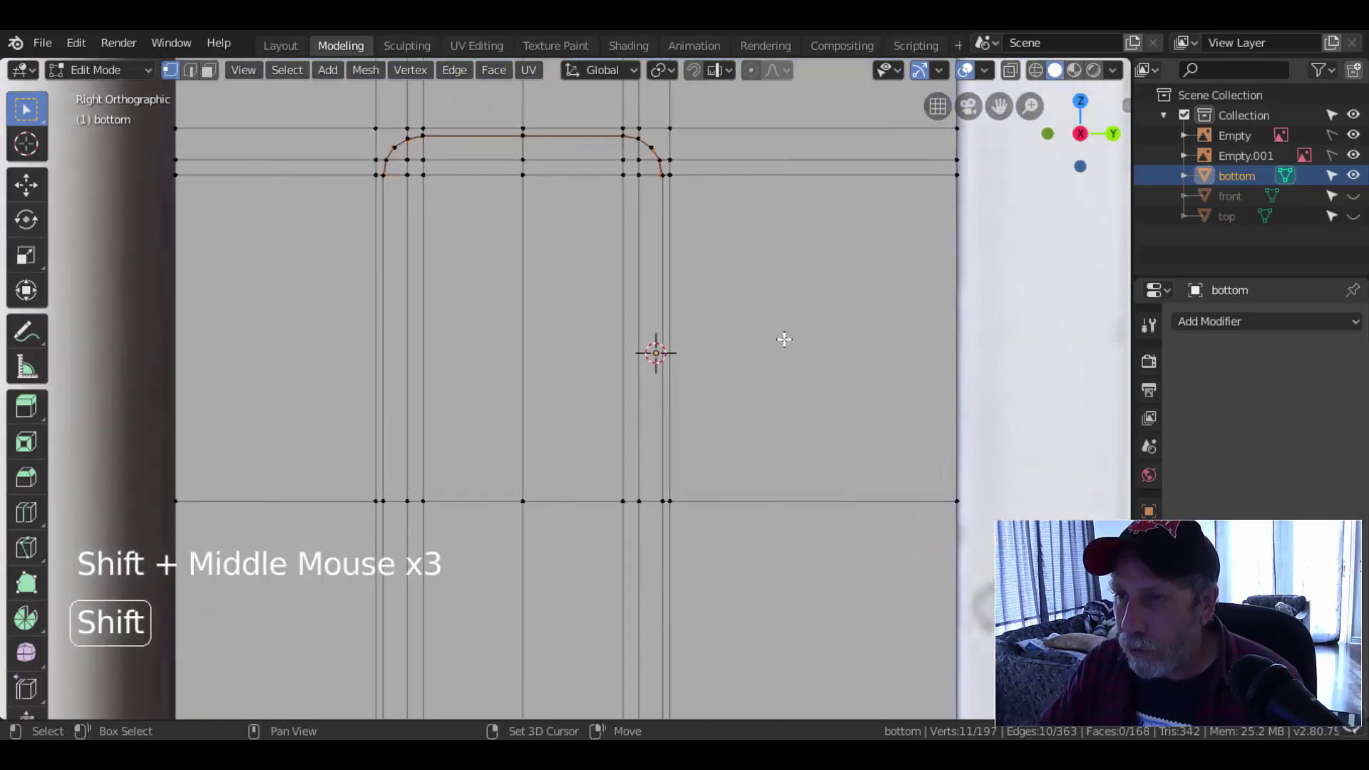
key(k)
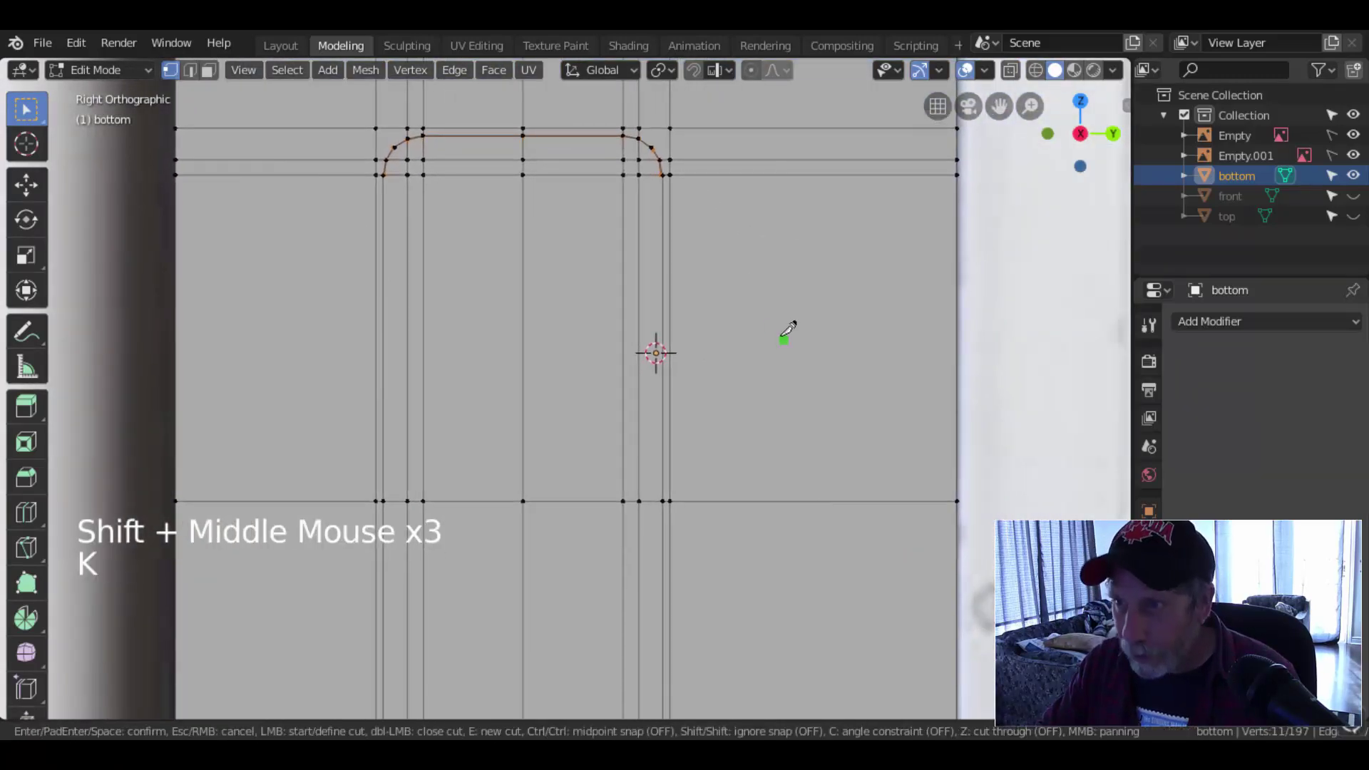
click(663, 179)
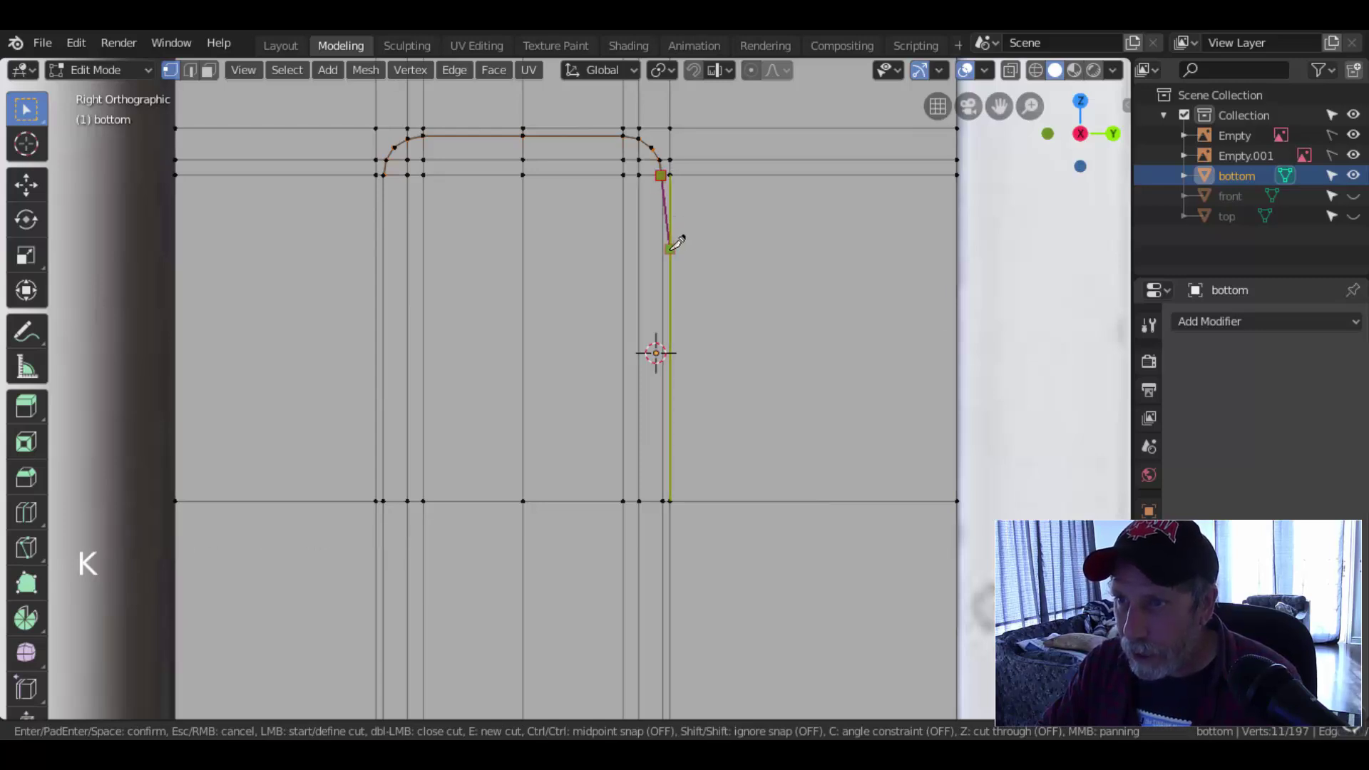
key(c)
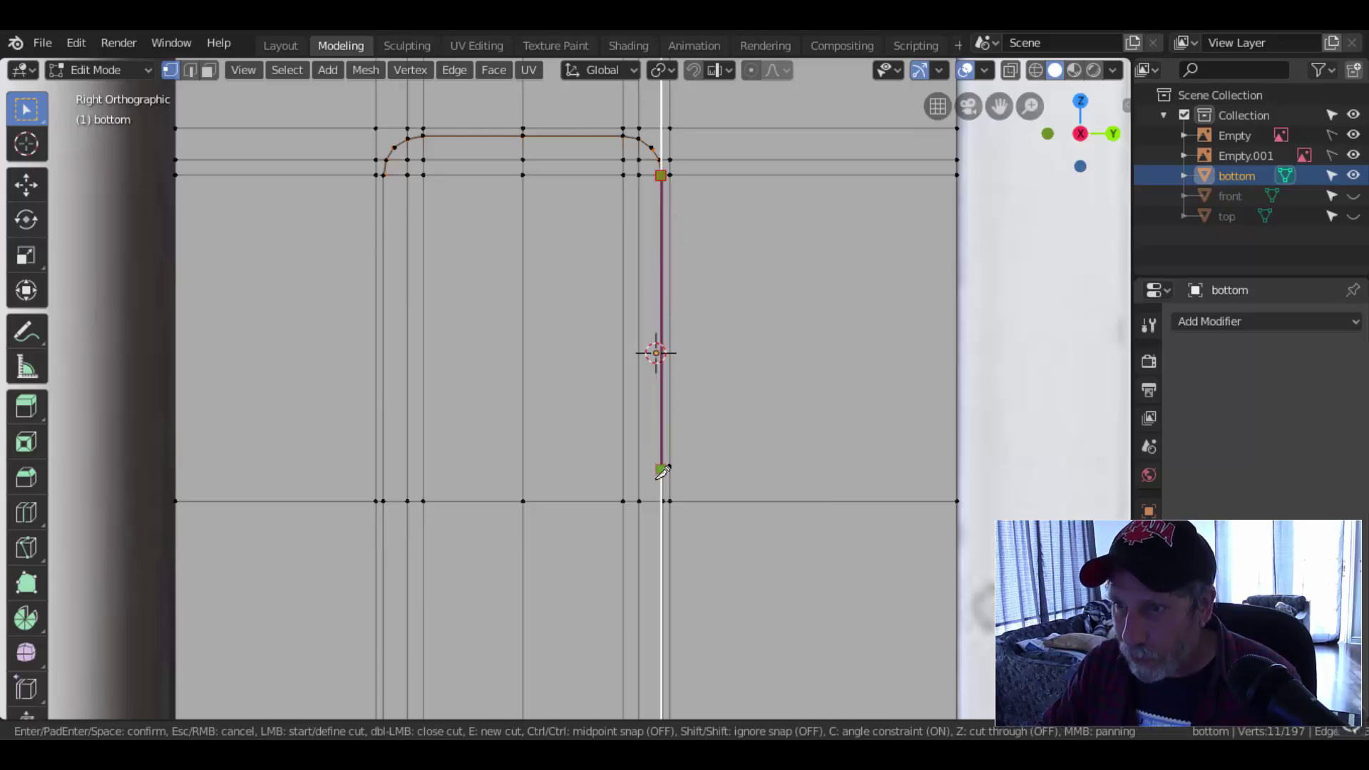
click(663, 499)
key(Return)
- Knife-cut down the lower half of the window's right side and around its rounded lower-right corner
scroll(770, 476, down, 2)
shift+middle_drag(781, 422, 767, 354)
scroll(767, 355, up, 2)
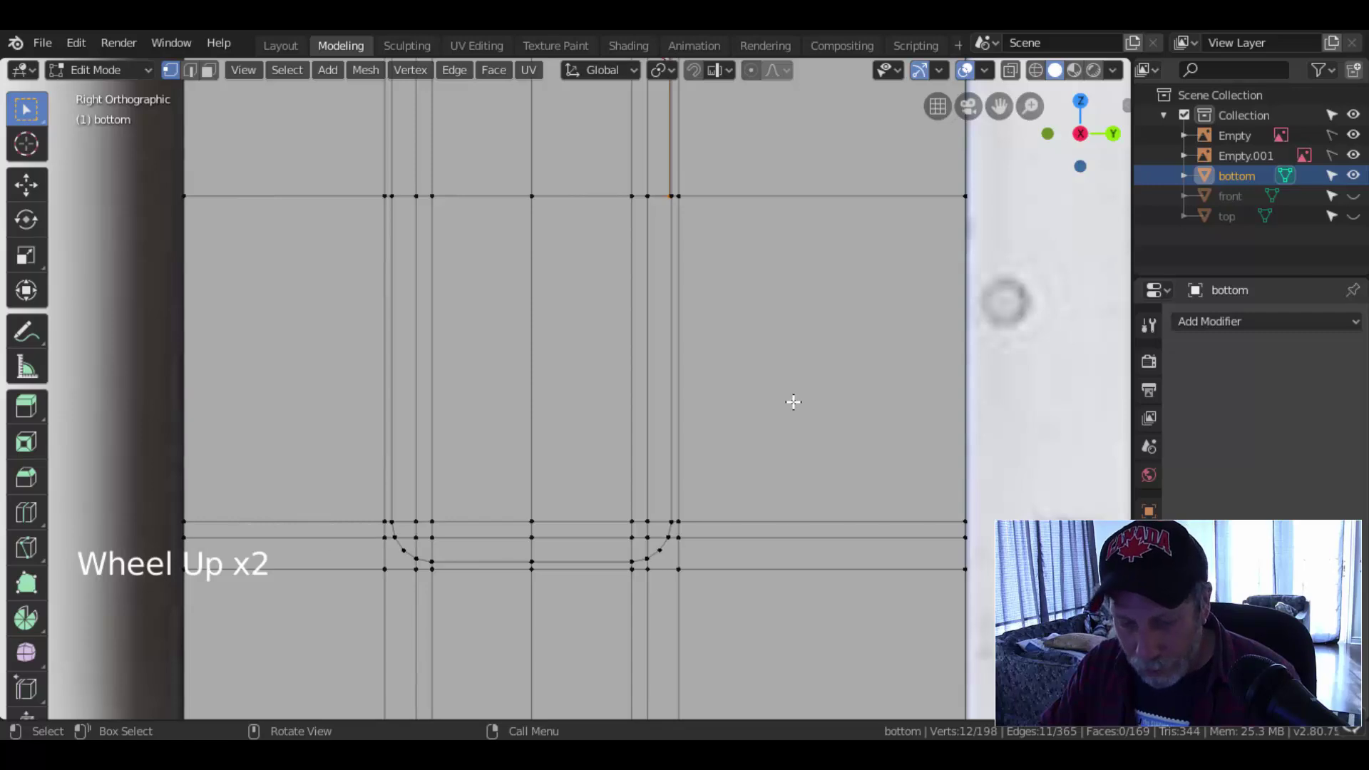
key(k)
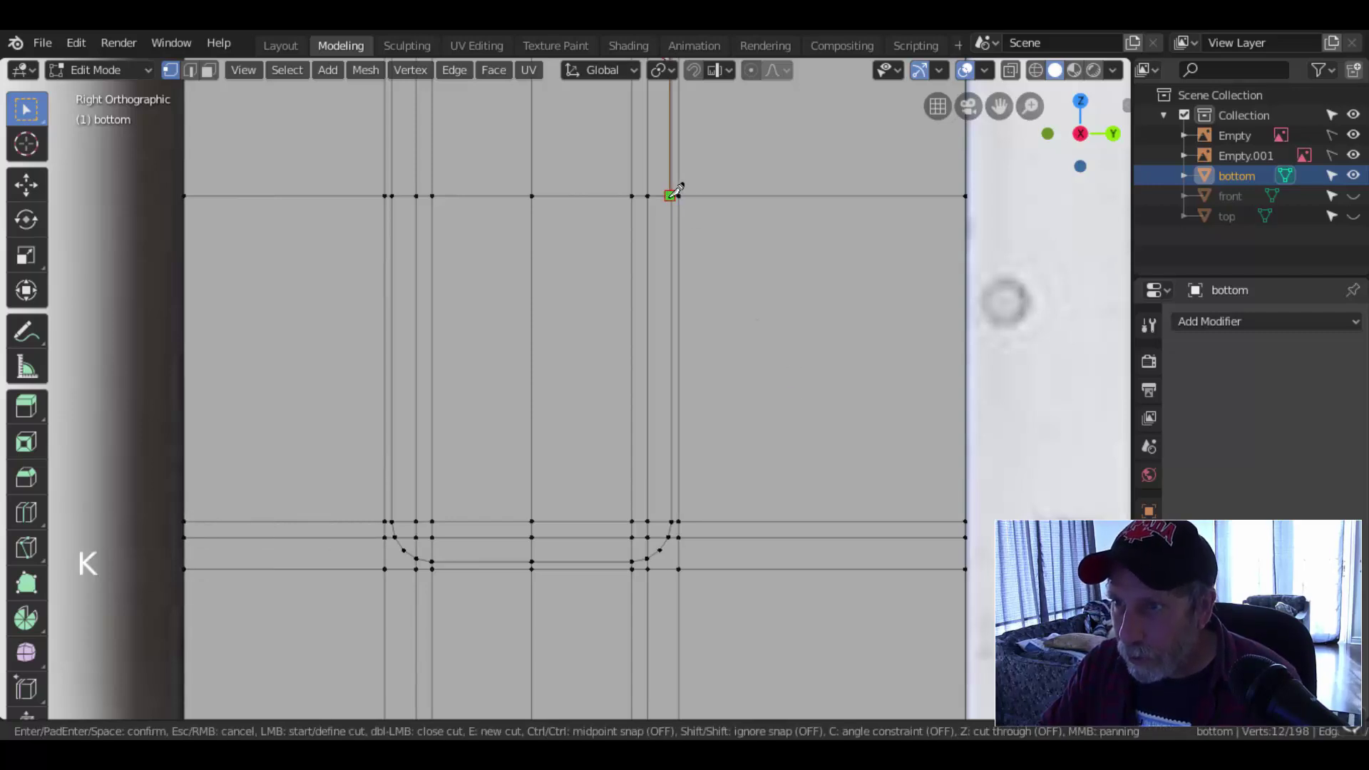
key(c)
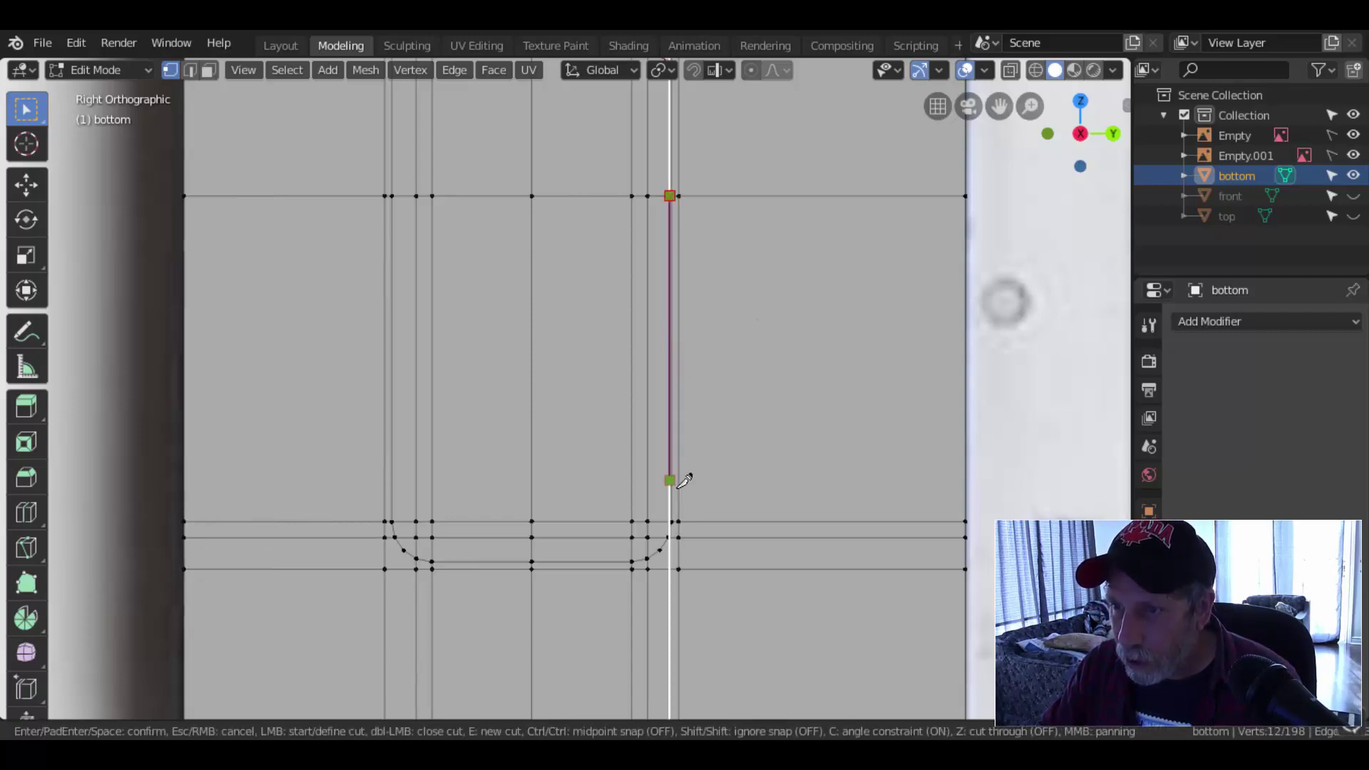
click(671, 520)
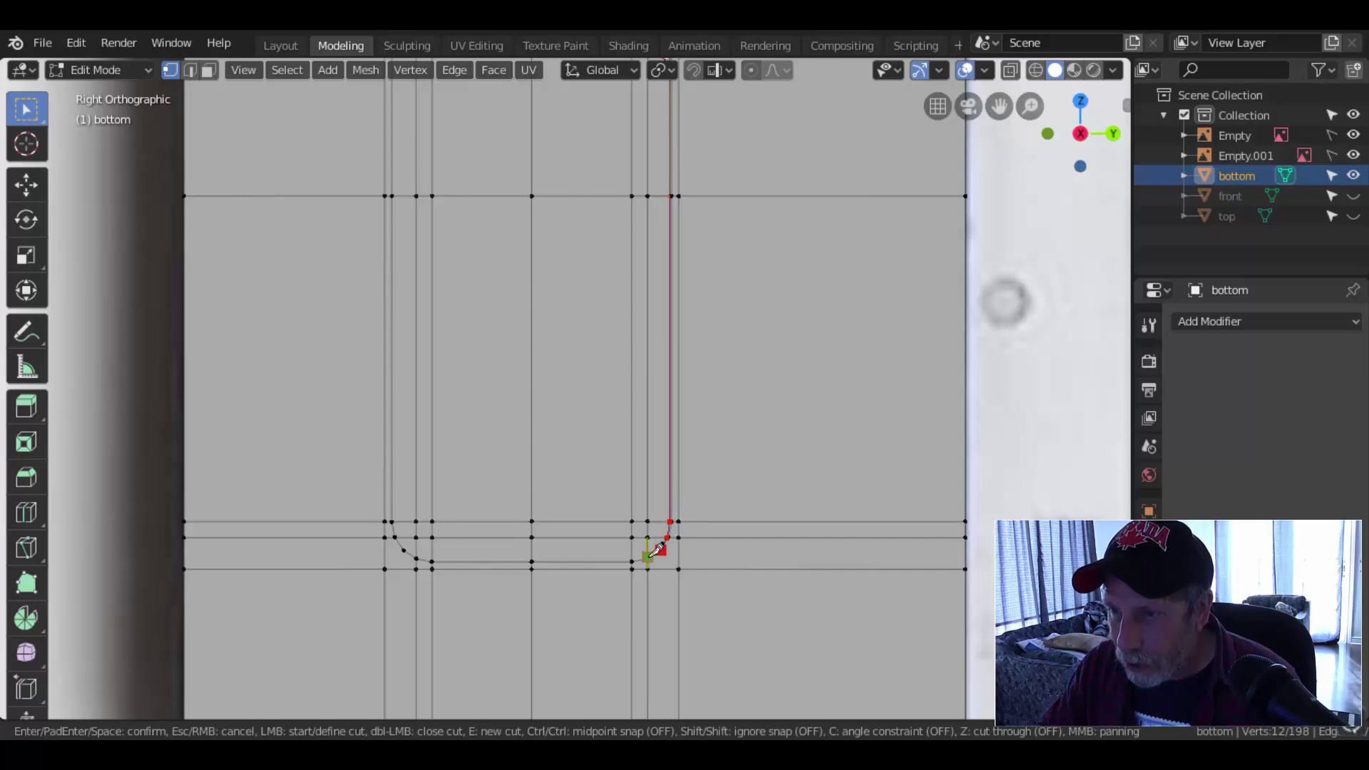
click(637, 555)
- Continue the knife cut along the window's bottom edge, around the lower-left corner and up the left side to the middle edge
key(c)
click(441, 546)
key(c)
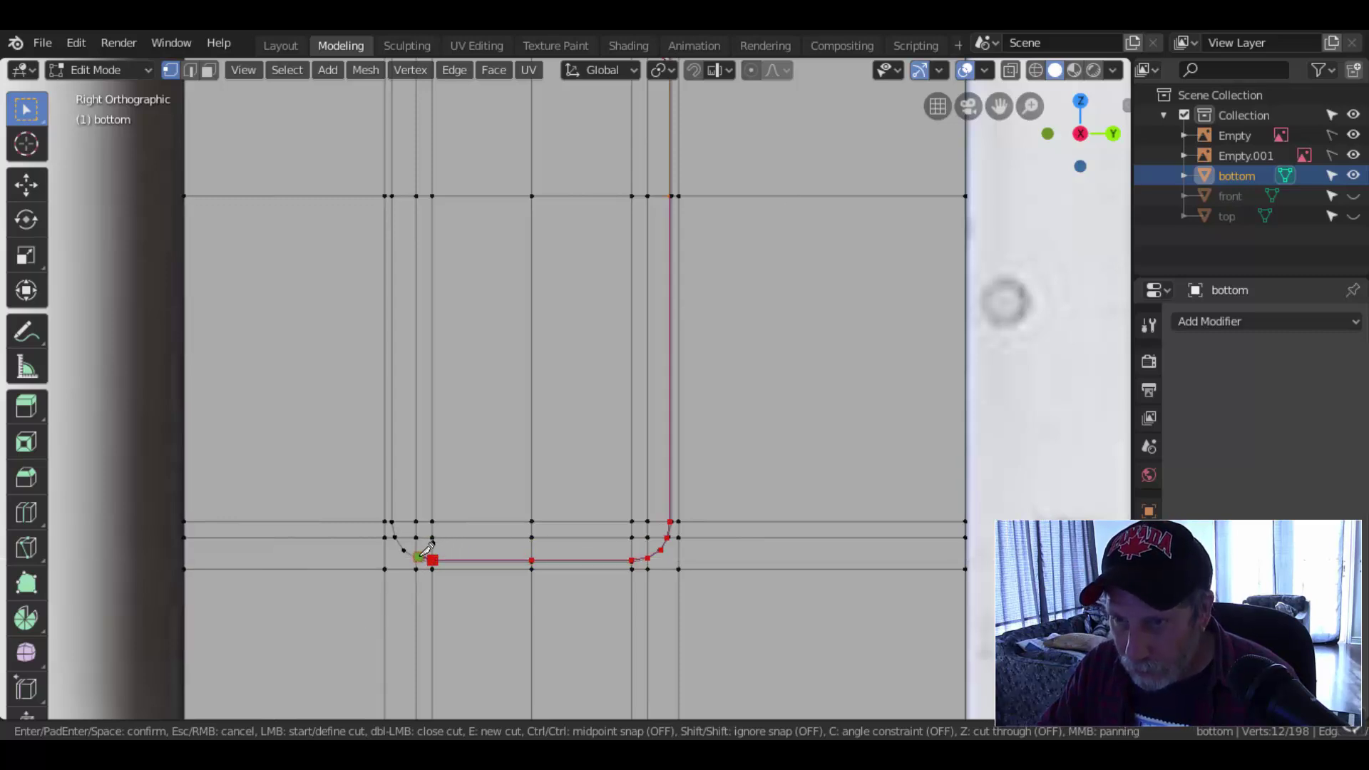
click(396, 521)
key(c)
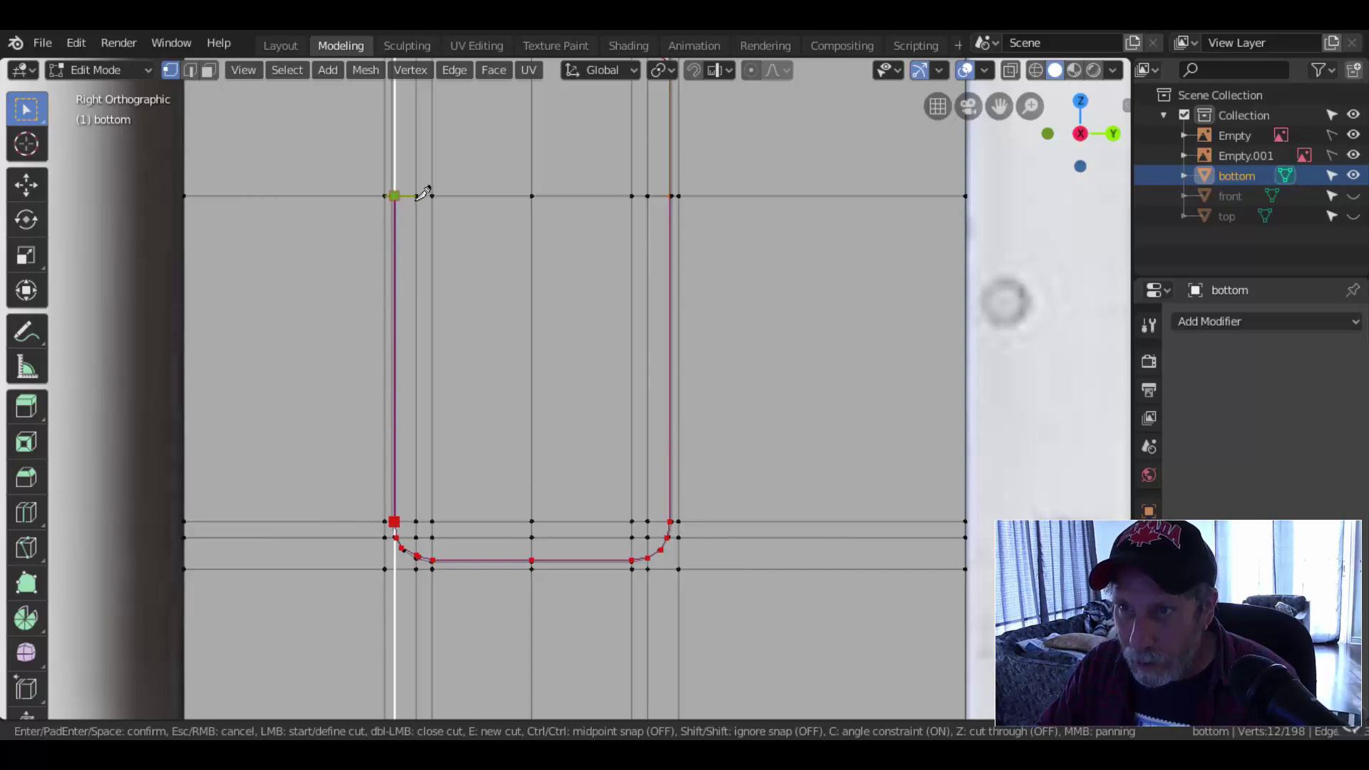
click(423, 194)
key(Return)
- Select the lower-left corner and middle-edge vertices on the window's left side, try shifting them slightly along Y, and undo the move
scroll(539, 273, down, 1)
shift+middle_drag(539, 274, 495, 393)
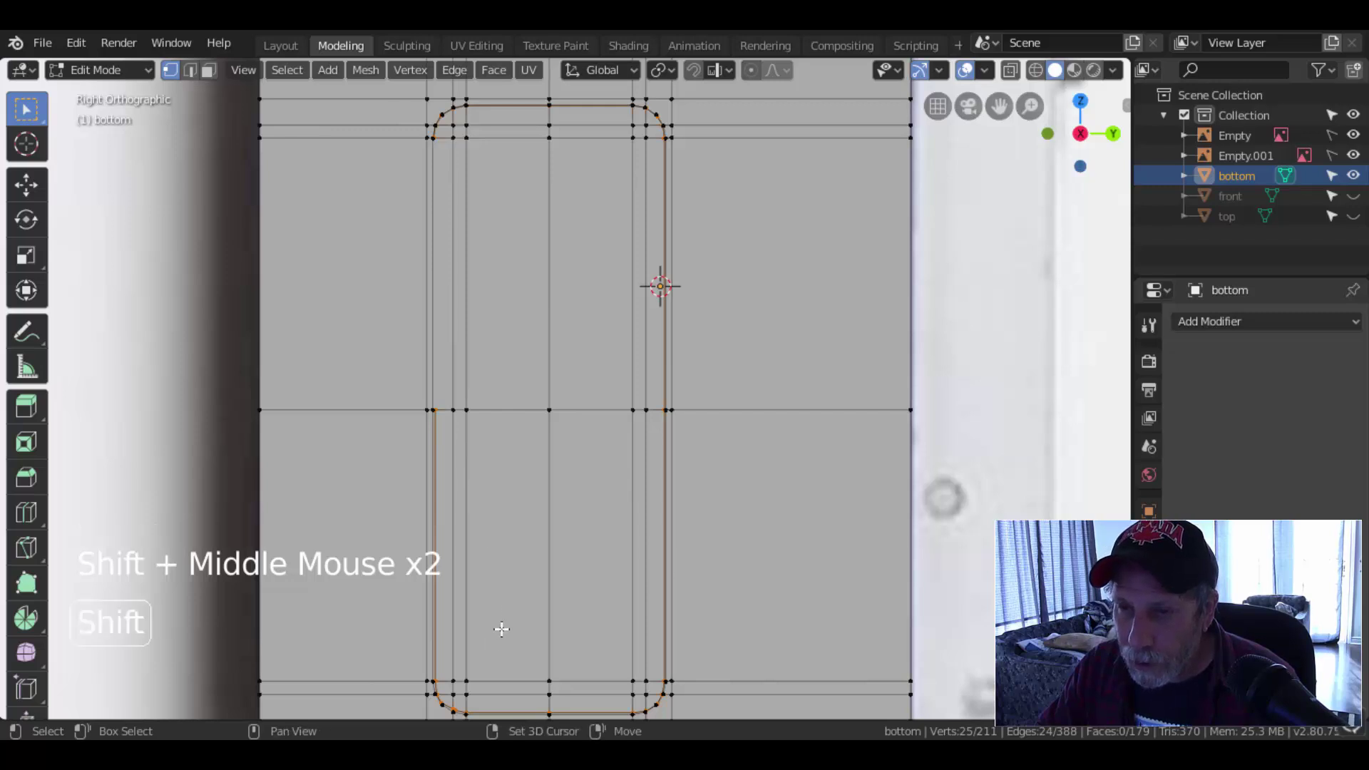
shift+middle_drag(498, 633, 498, 516)
scroll(395, 568, up, 2)
click(394, 568)
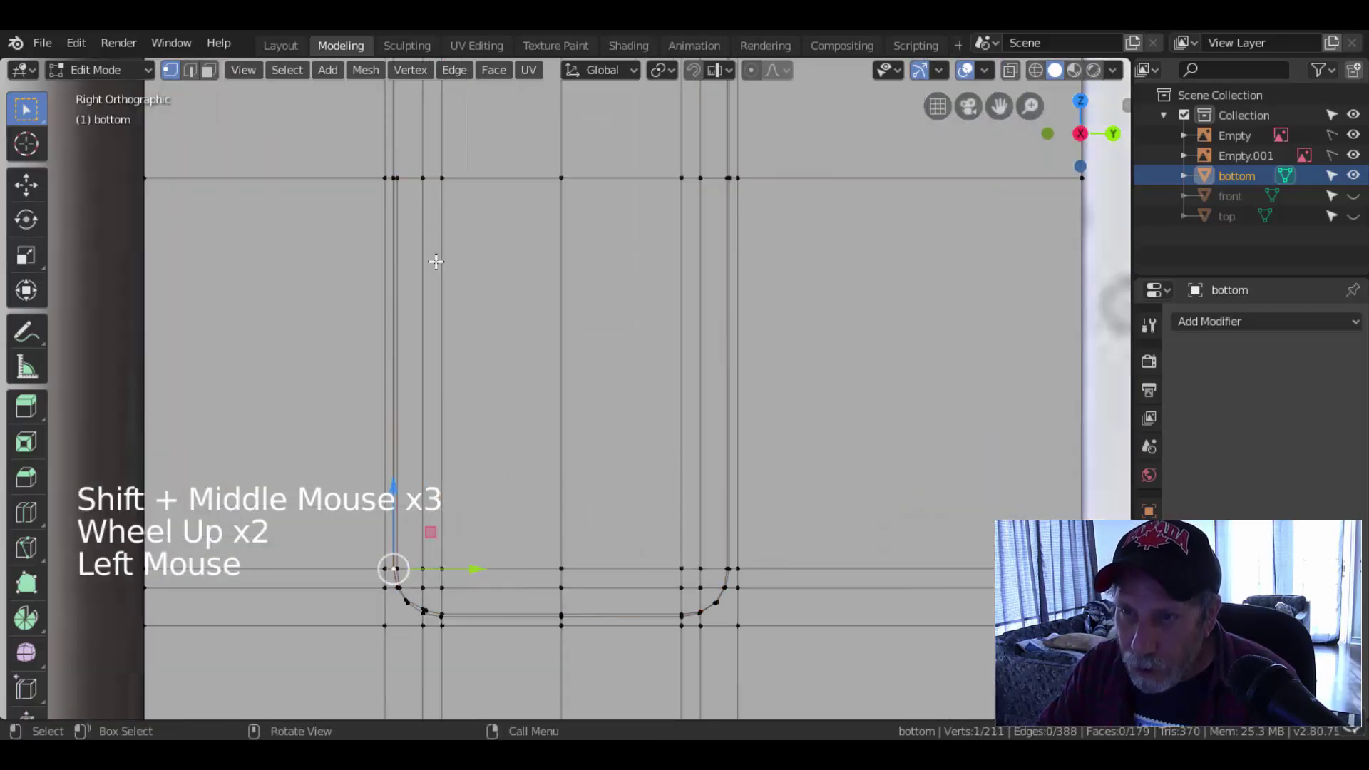
shift+click(394, 177)
drag(471, 376, 476, 376)
key(ctrl+z)
key(alt)
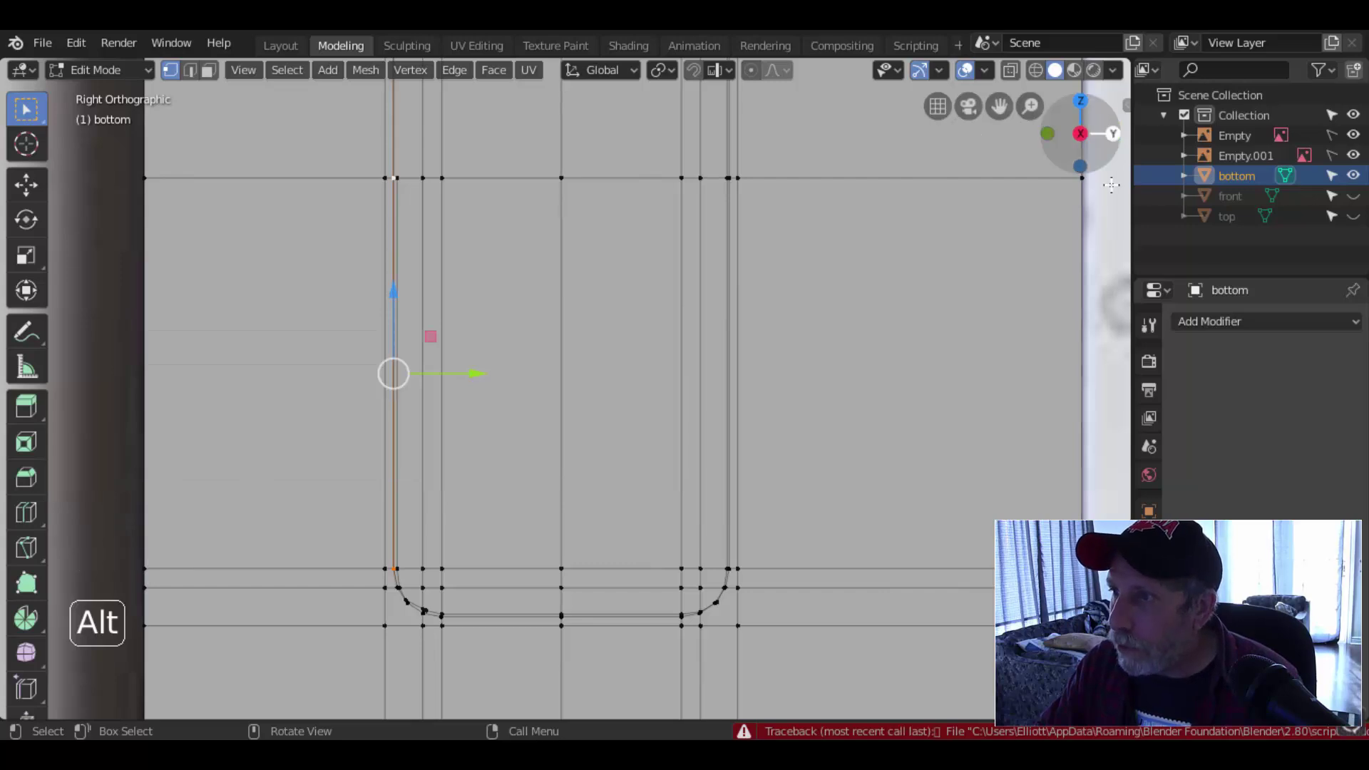
key(n)
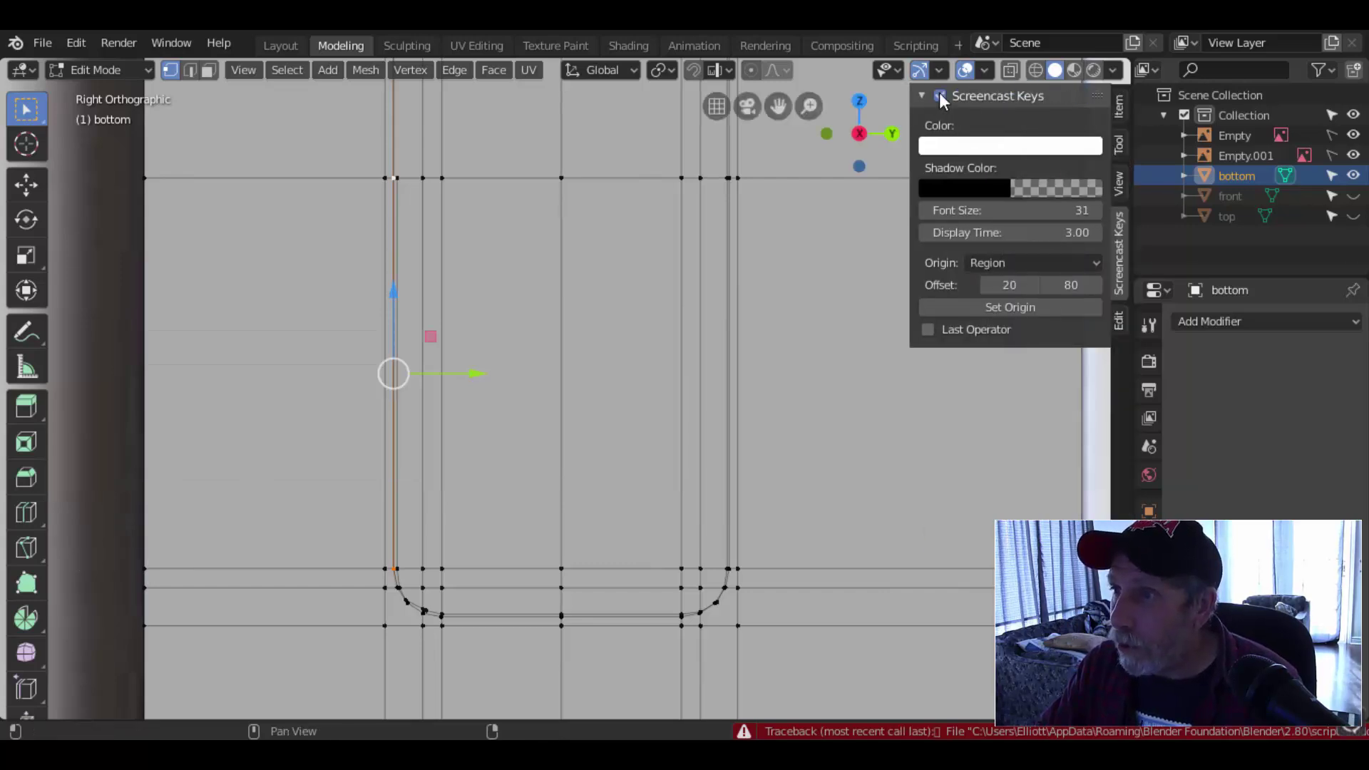
key(n)
- Knife-cut the upper half of the window's left side from the middle-edge vertex up to the rounded upper-left corner
shift+middle_drag(453, 224, 547, 473)
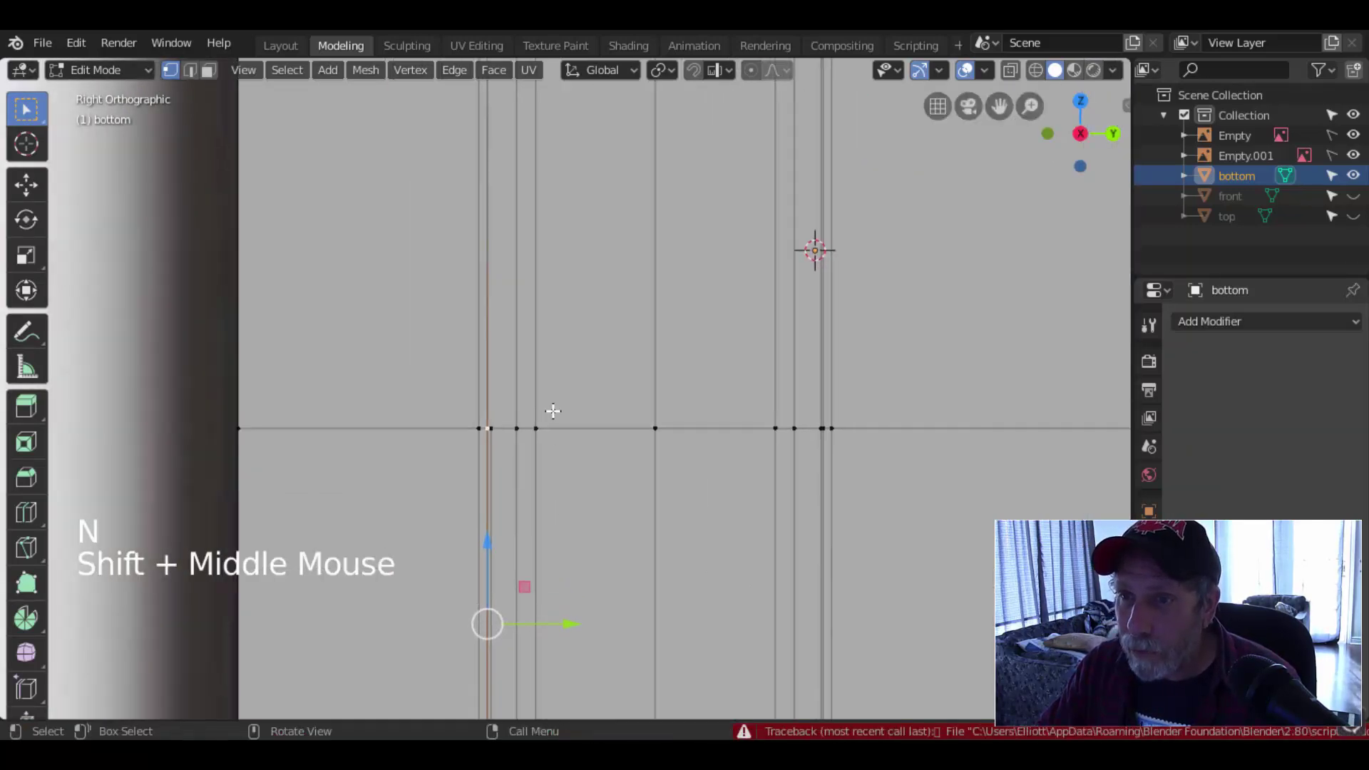
key(alt+a)
click(484, 425)
middle_drag(484, 427, 478, 493)
key(alt+a)
scroll(494, 460, up, 2)
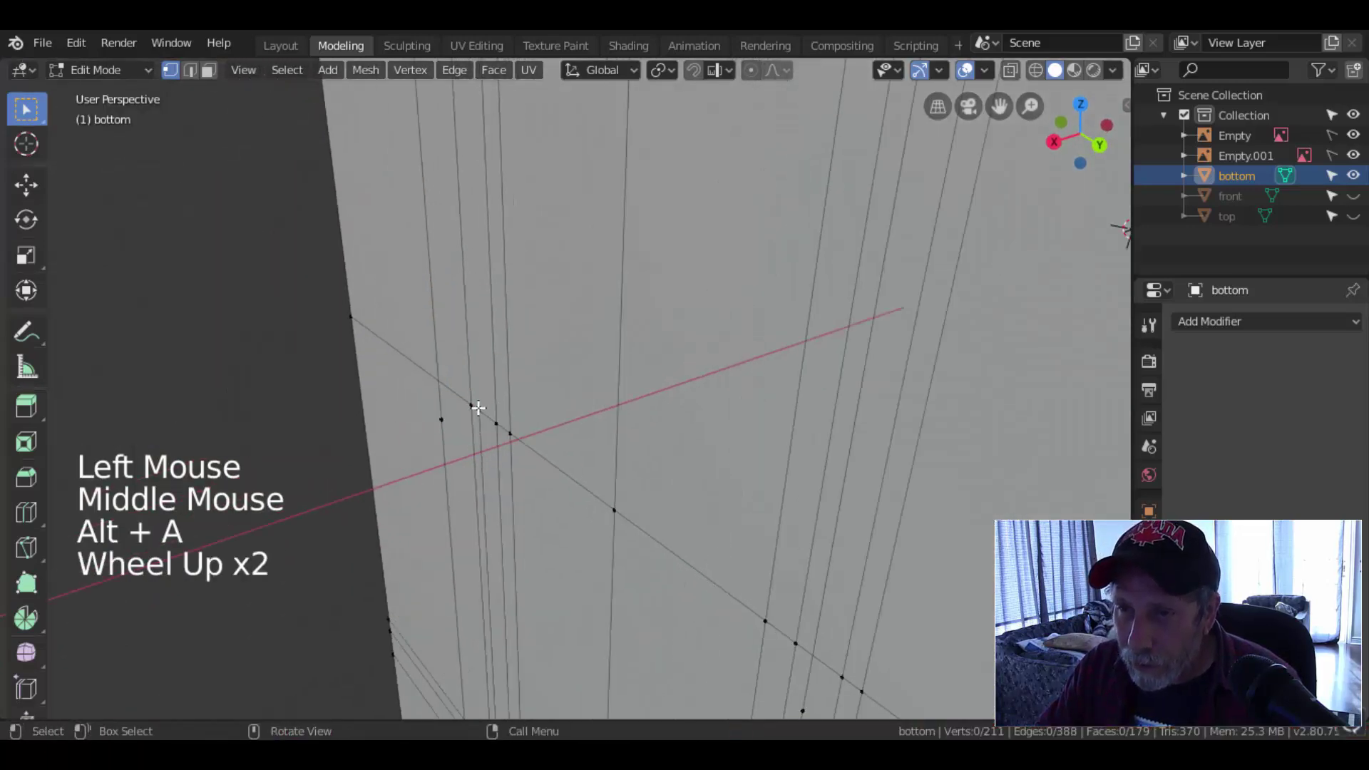
click(476, 409)
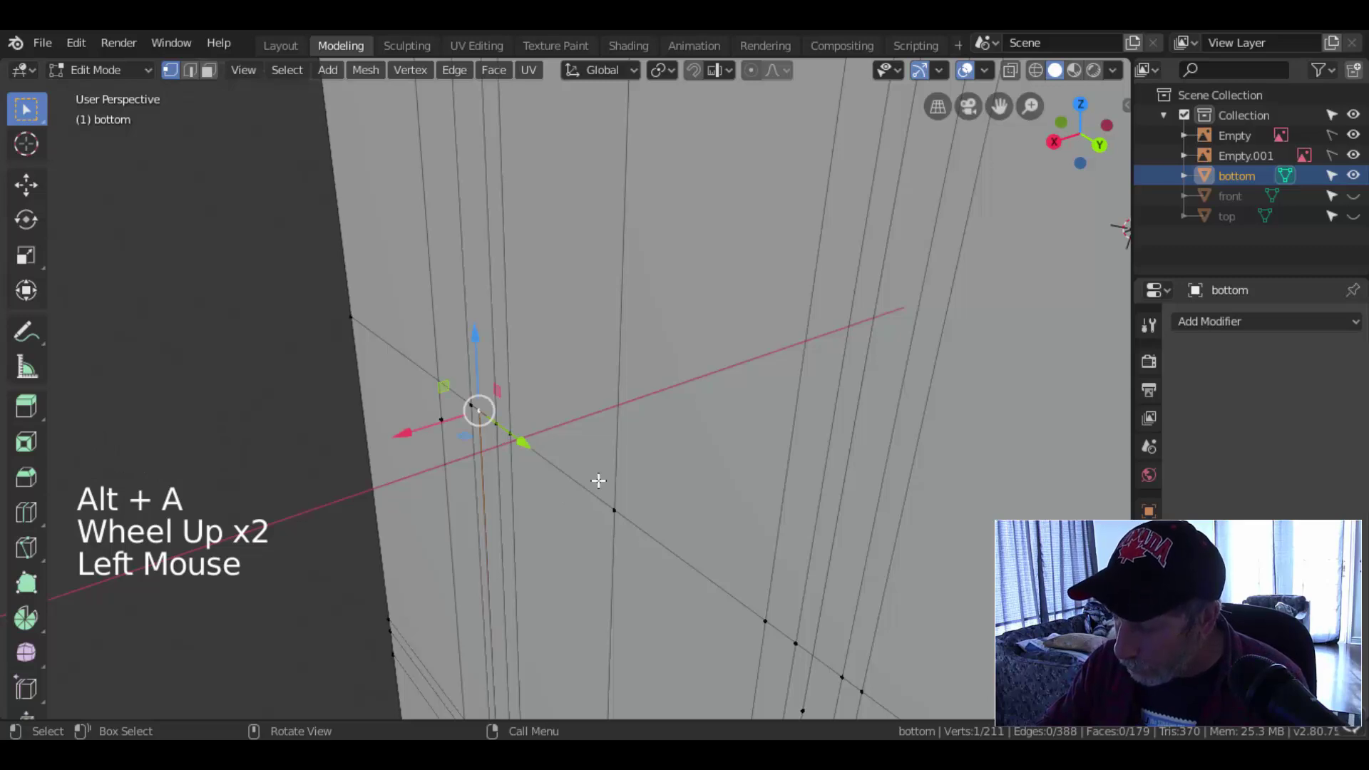
key(KP_3)
scroll(599, 482, up, 4)
scroll(482, 489, down, 2)
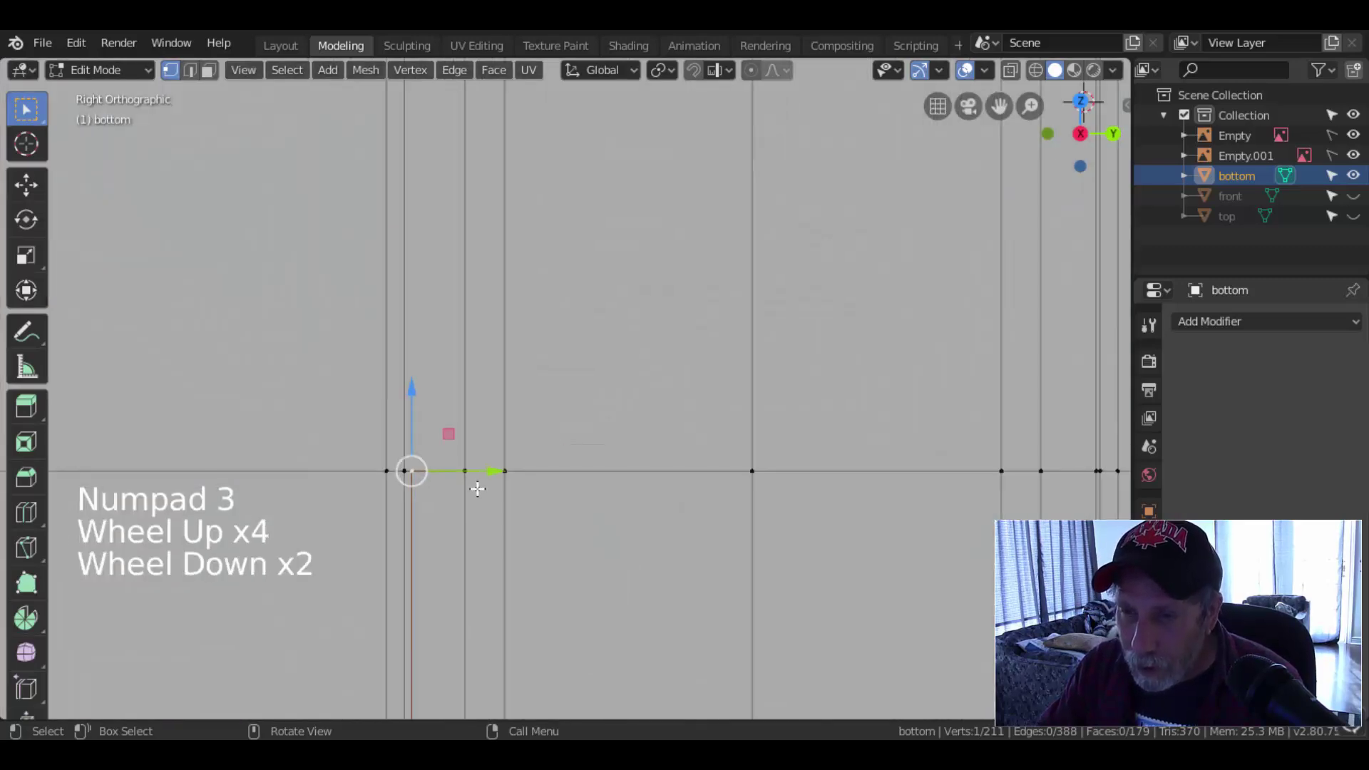
scroll(548, 464, down, 4)
shift+middle_drag(574, 322, 597, 536)
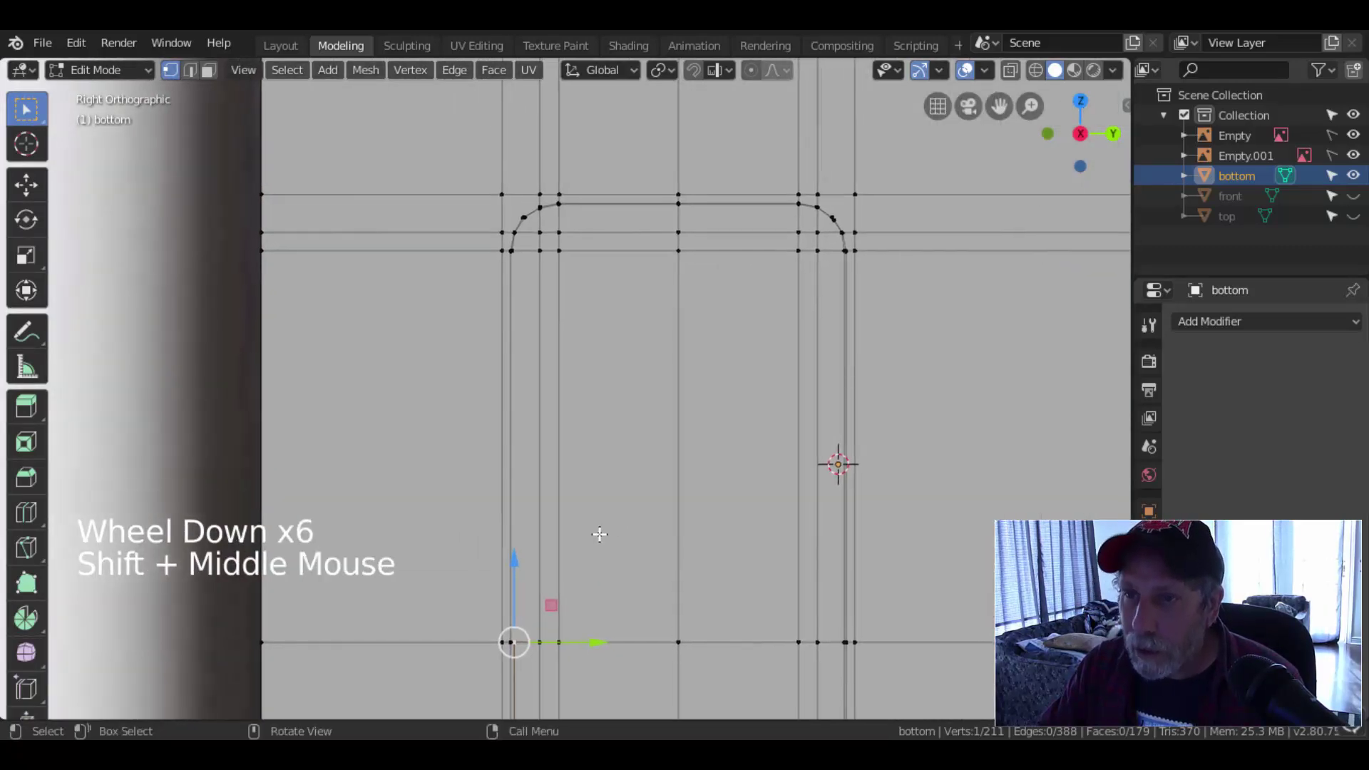
key(k)
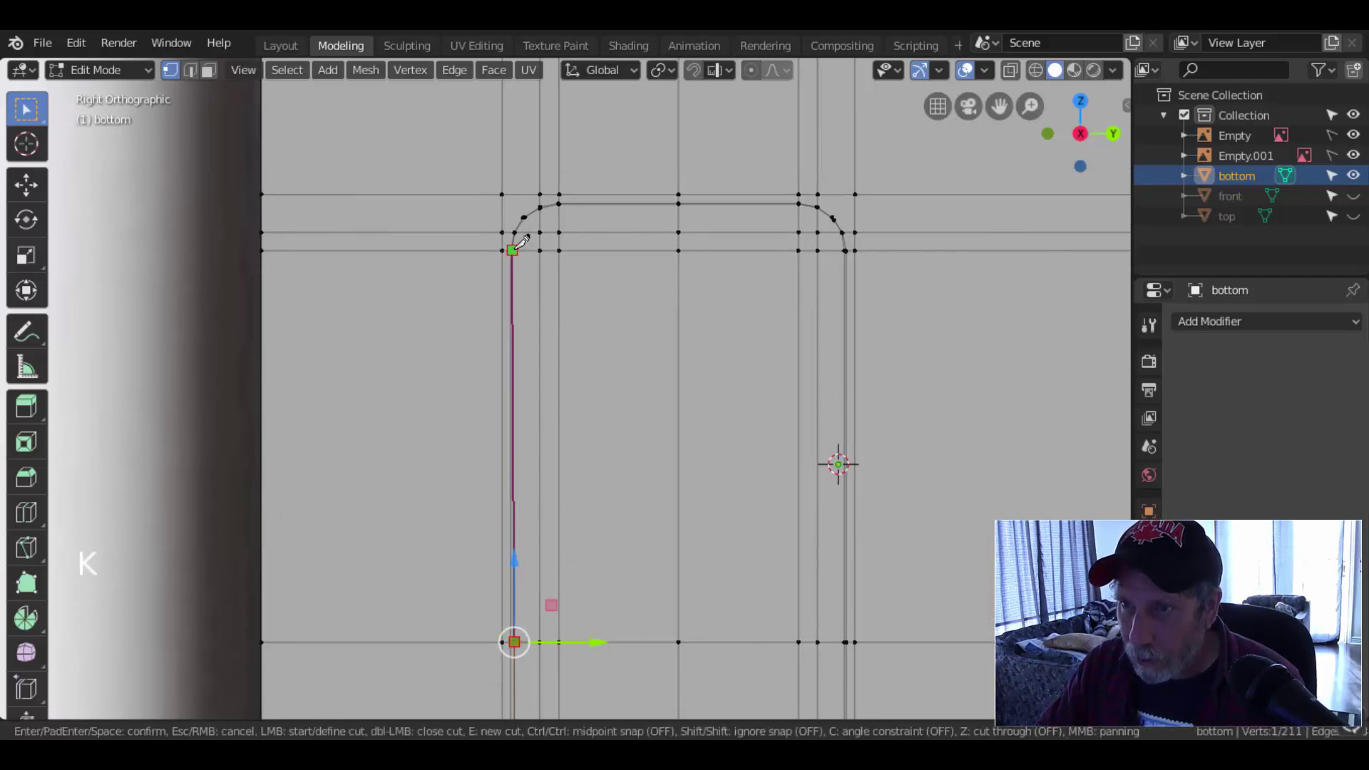
key(Escape)
- Nudge the newly cut upper-left side edge of the window slightly along Y to straighten it
shift+middle_drag(618, 566, 642, 406)
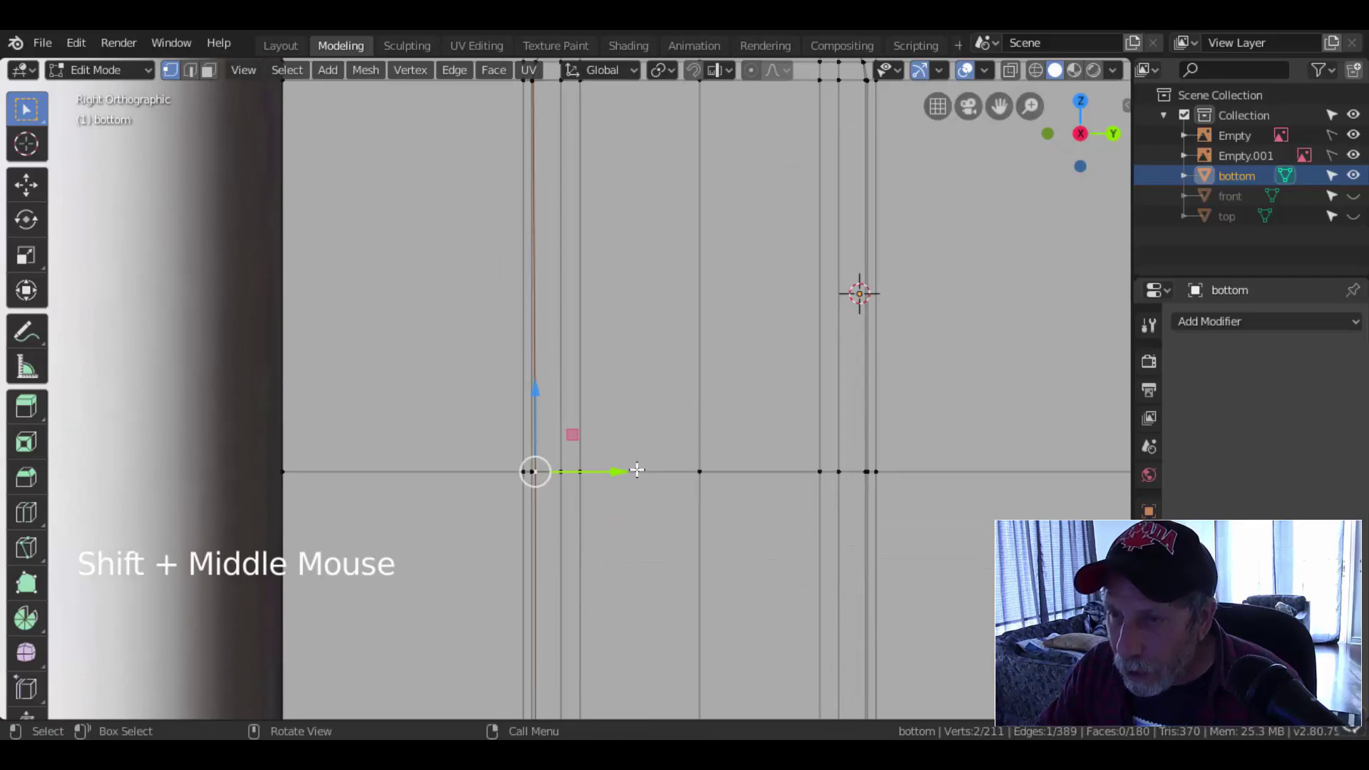
drag(615, 472, 613, 478)
scroll(621, 492, down, 2)
shift+middle_drag(624, 532, 642, 383)
scroll(634, 448, up, 1)
middle_drag(635, 448, 582, 535)
click(678, 489)
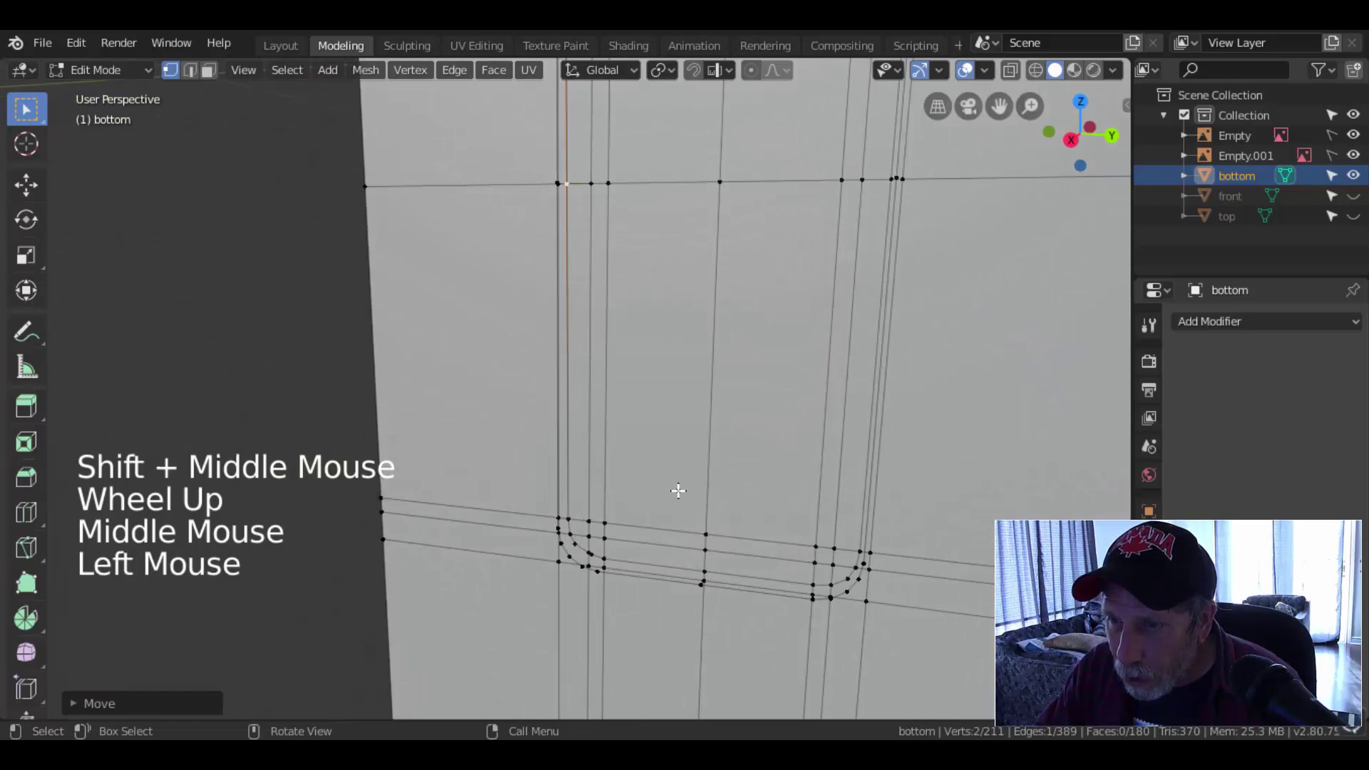
- Select the vertex where the window's left side meets the lower-left rounding and nudge it slightly along Y
key(alt+a)
click(569, 519)
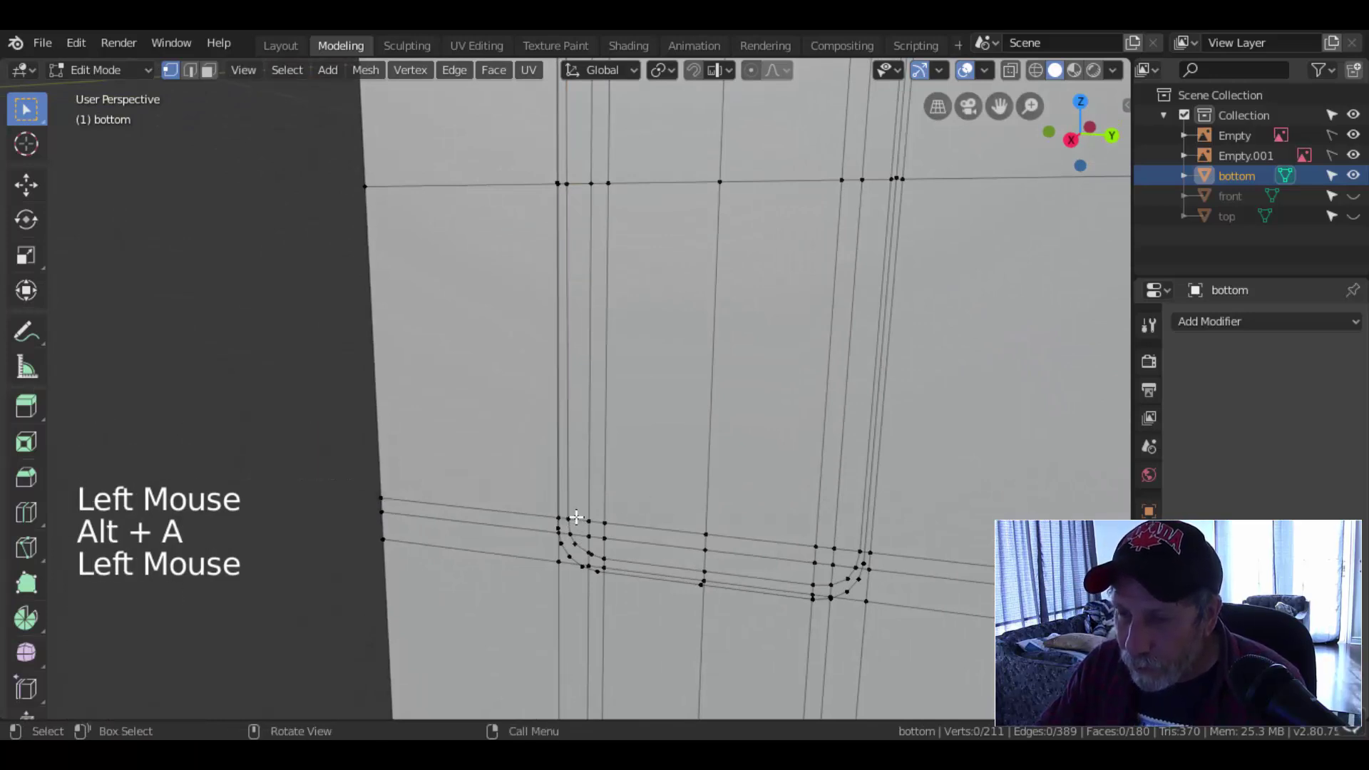
click(577, 517)
key(KP_3)
scroll(659, 488, up, 3)
drag(652, 605, 647, 610)
key(alt+a)
- Select the whole loose guide outline floating in front of the window and delete its vertices
middle_drag(707, 587, 540, 505)
scroll(702, 493, down, 1)
scroll(702, 493, down, 3)
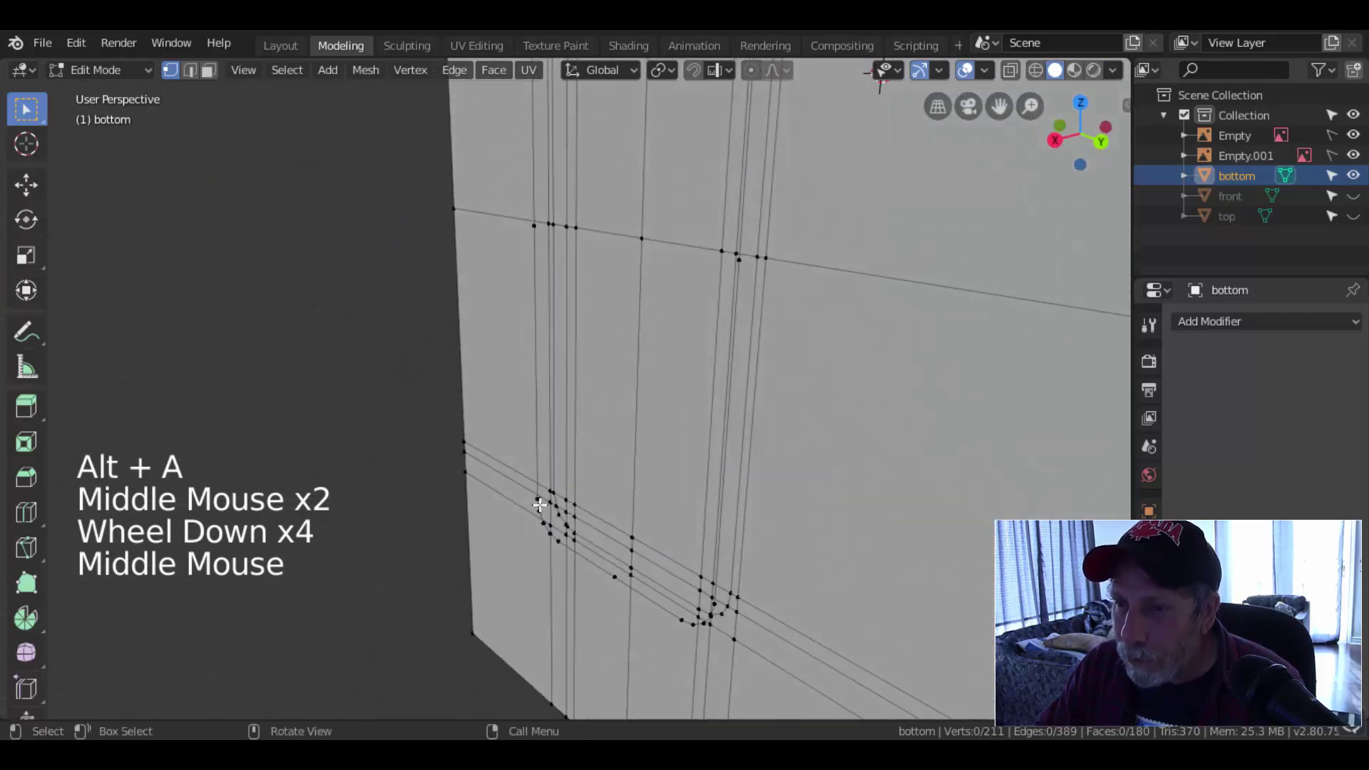
alt+shift+click(536, 459)
scroll(640, 398, down, 4)
key(x)
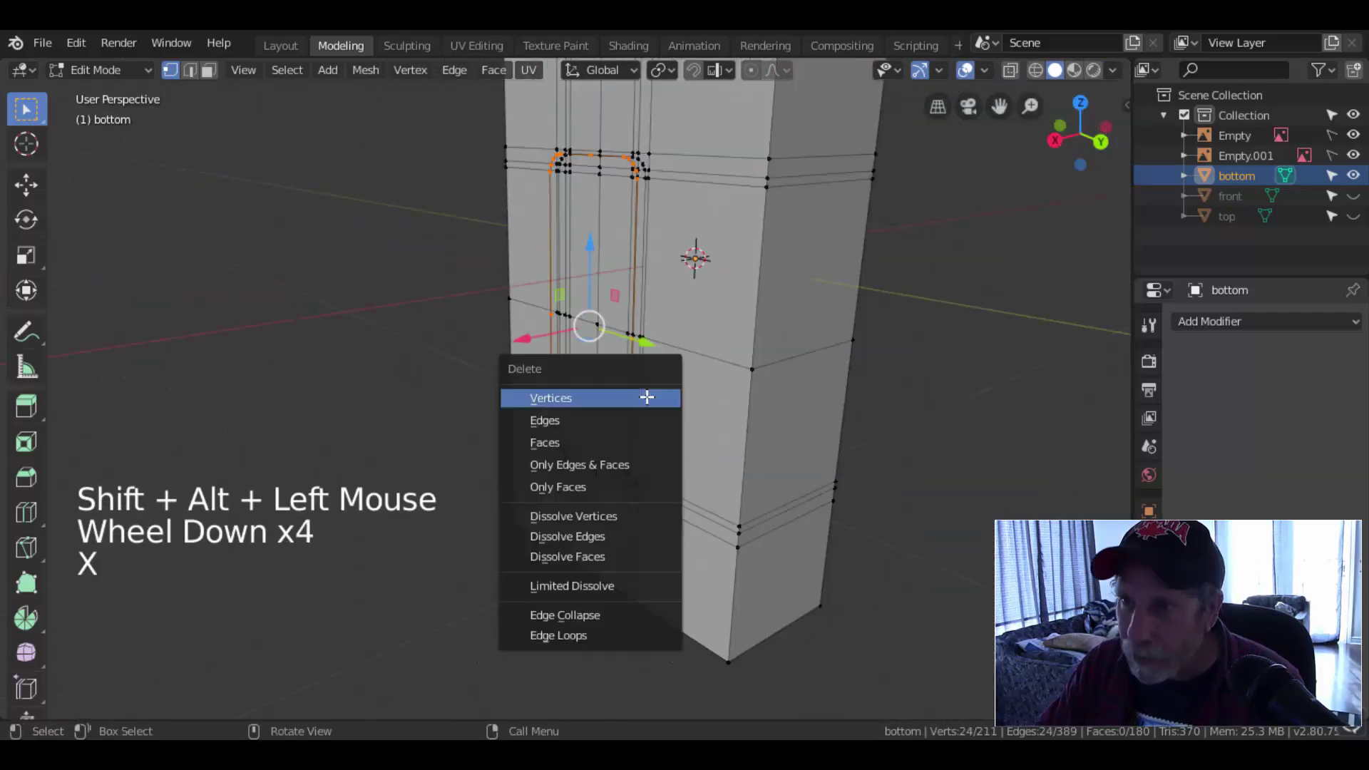
click(603, 397)
- Connect the middle vertex of the window's rounded upper-right corner to the adjacent outer grid corner with an edge
middle_drag(695, 295, 605, 408)
scroll(703, 257, up, 2)
scroll(666, 460, up, 2)
scroll(455, 403, up, 2)
click(611, 348)
shift+click(644, 315)
middle_drag(644, 315, 705, 407)
key(j)
key(alt+a)
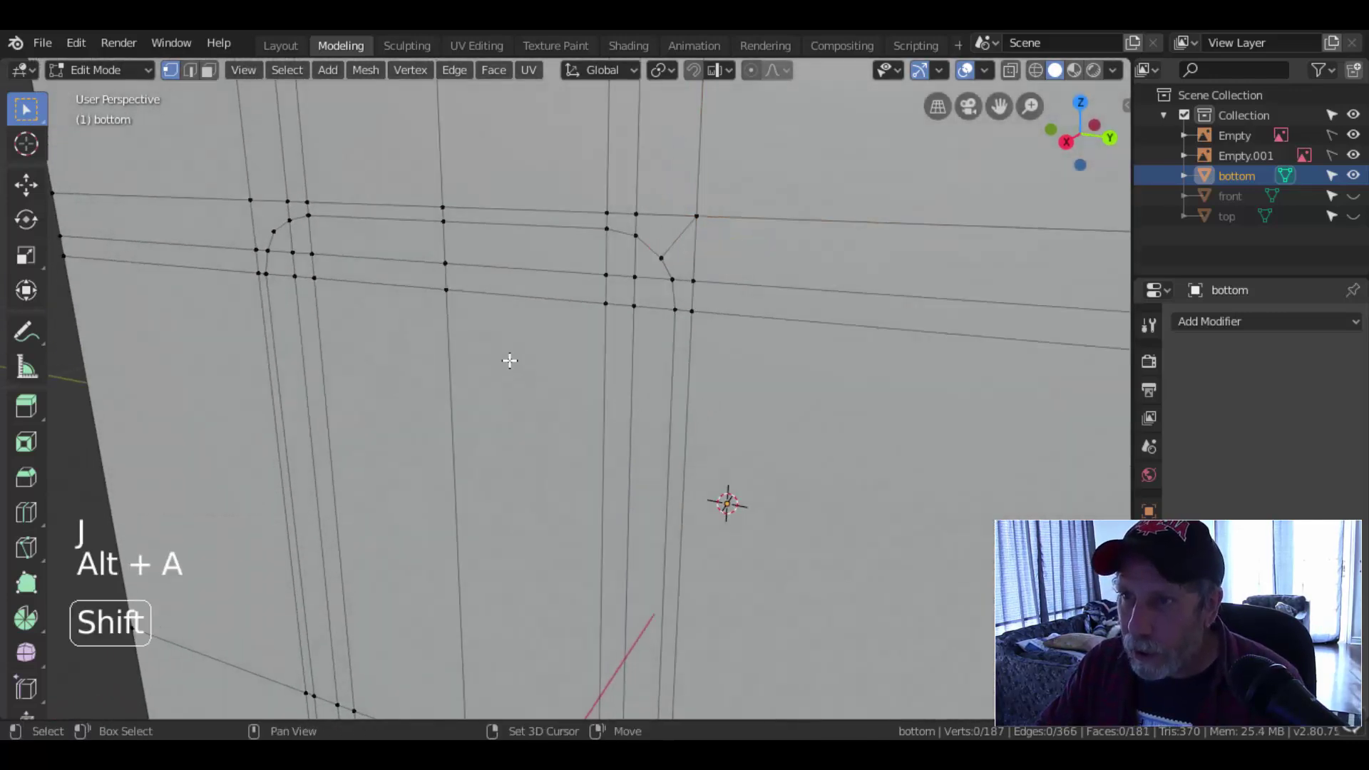
- Connect the middle vertex of the window's rounded upper-left corner to the adjacent outer grid corner with an edge
shift+middle_drag(489, 343, 654, 453)
click(599, 440)
shift+click(550, 384)
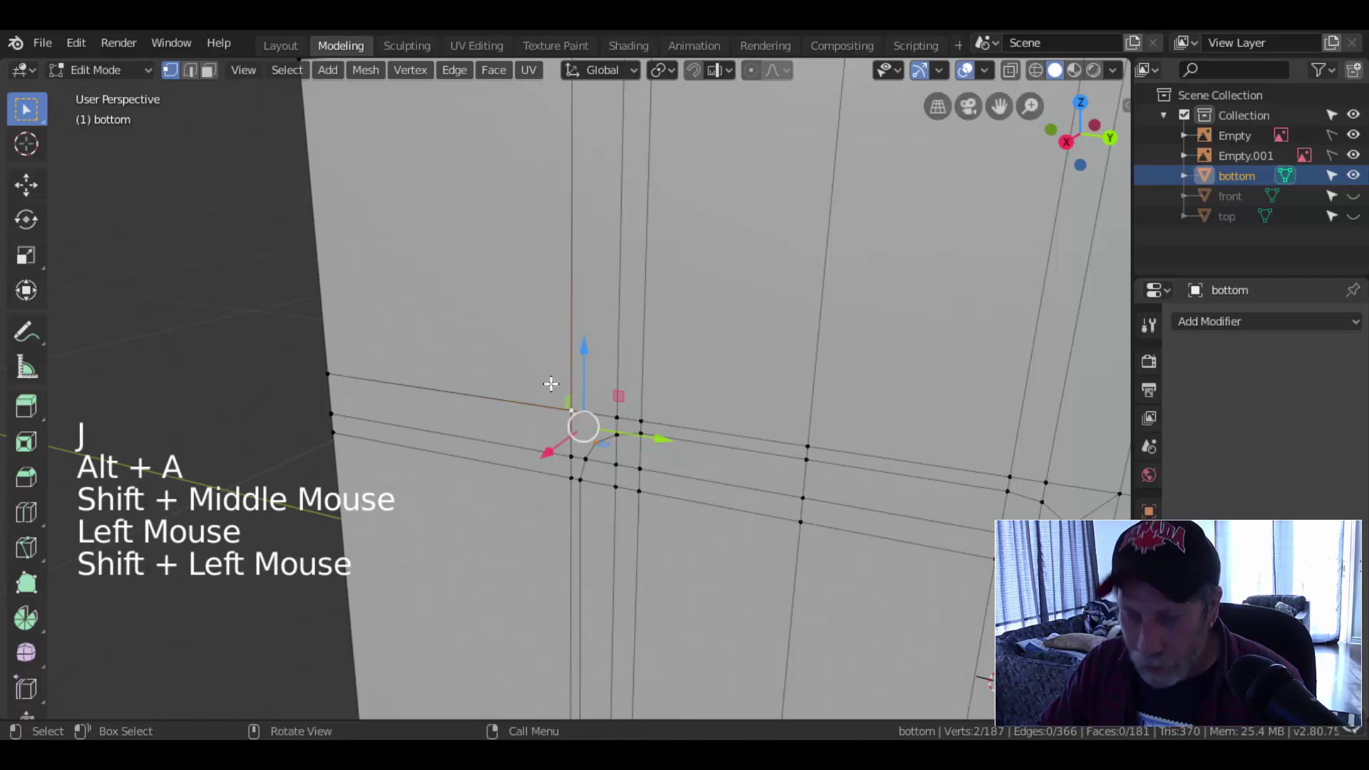
key(j)
scroll(551, 384, down, 3)
key(alt+a)
- Connect the middle vertex of the window's rounded lower-right corner to the adjacent outer grid corner with an edge
scroll(752, 473, down, 2)
shift+middle_drag(734, 528, 741, 439)
scroll(742, 437, up, 5)
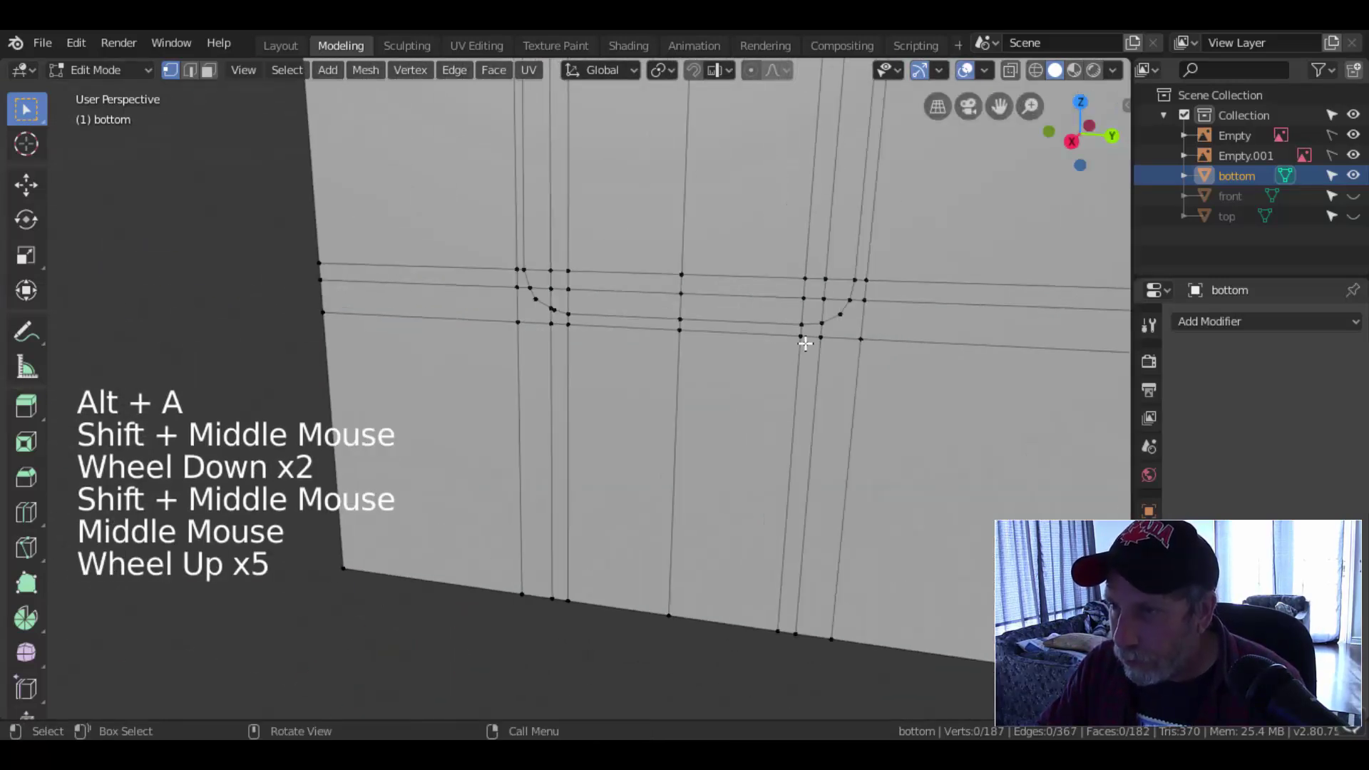
click(827, 315)
key(alt+a)
click(840, 314)
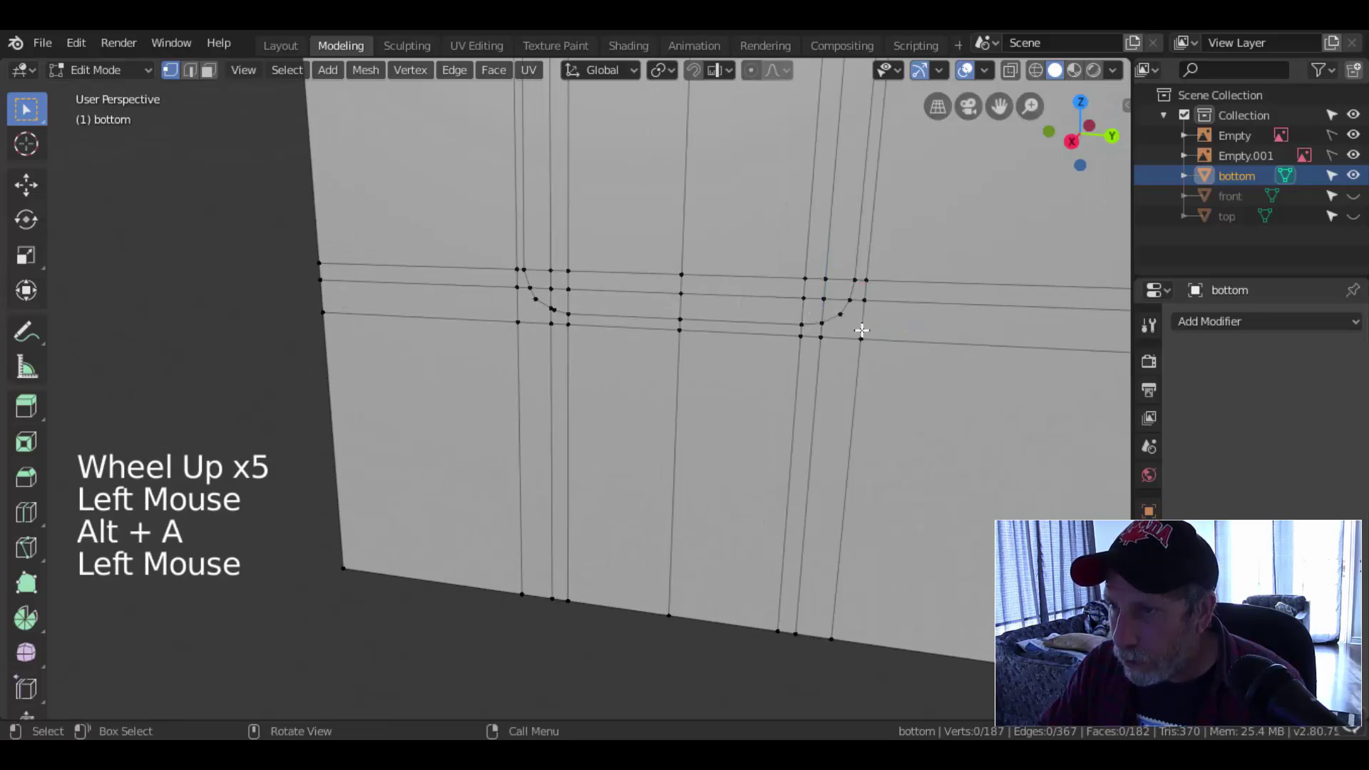
shift+click(871, 350)
key(j)
key(alt+a)
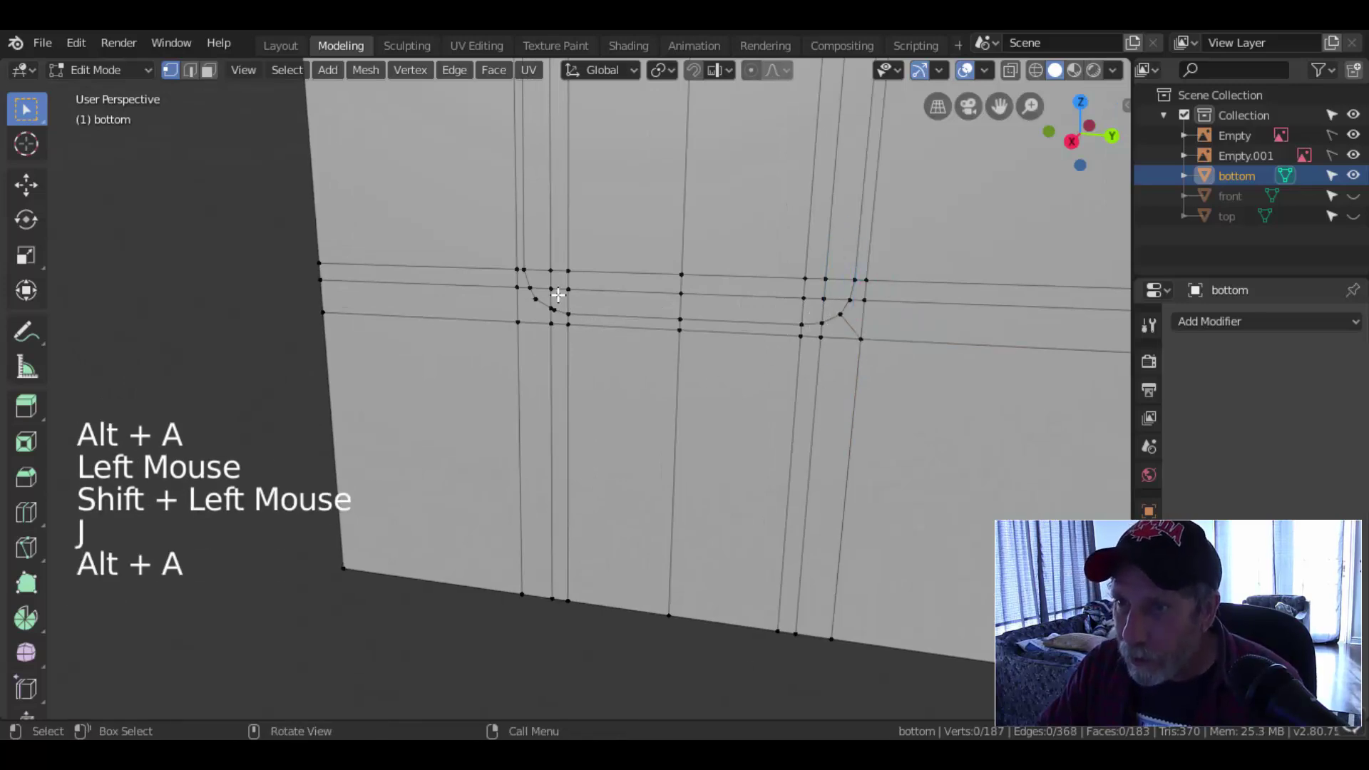
- Connect the middle vertex of the window's rounded lower-left corner to the adjacent outer grid corner with an edge
click(542, 306)
shift+click(515, 326)
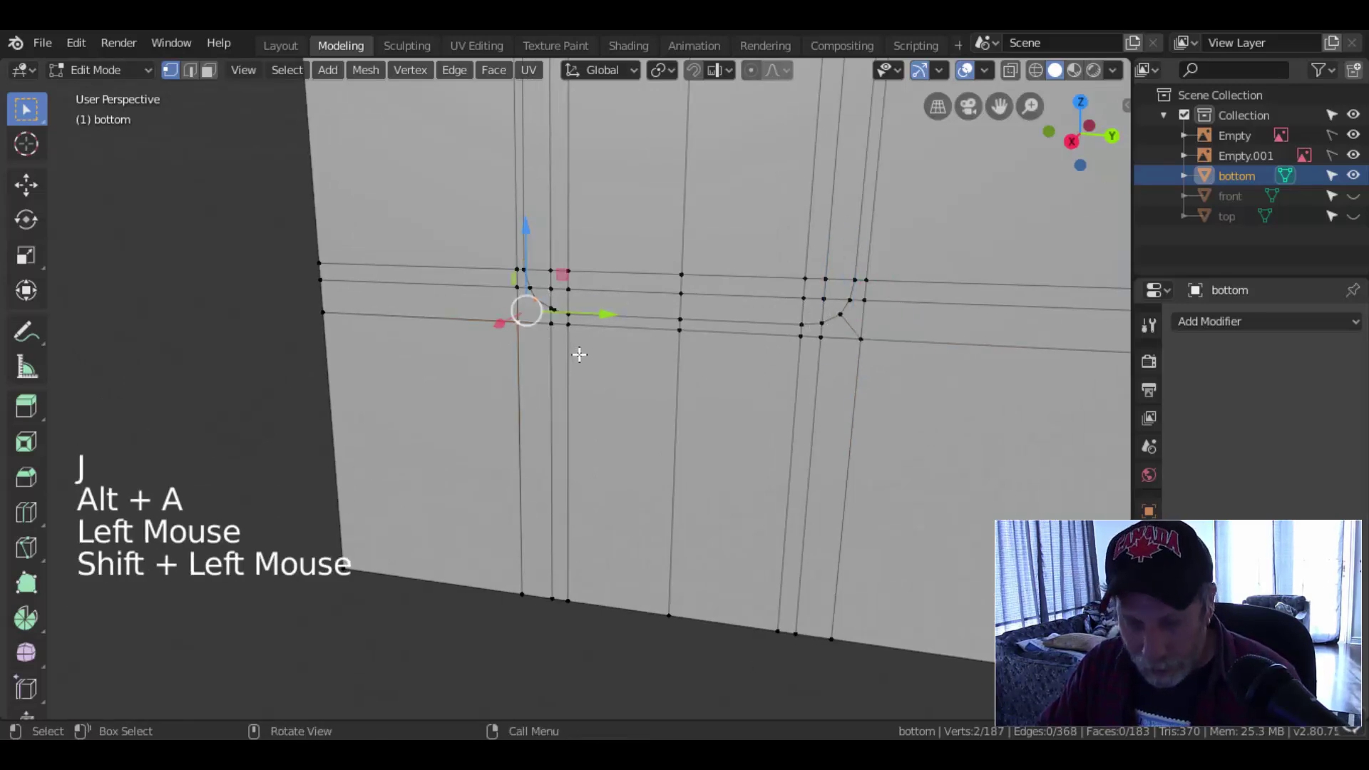
key(j)
key(alt+a)
scroll(580, 355, down, 4)
- Circle-select faces inside the window, grow the selection twice to fill the rounded outline, and delete those faces
shift+middle_drag(579, 355, 625, 403)
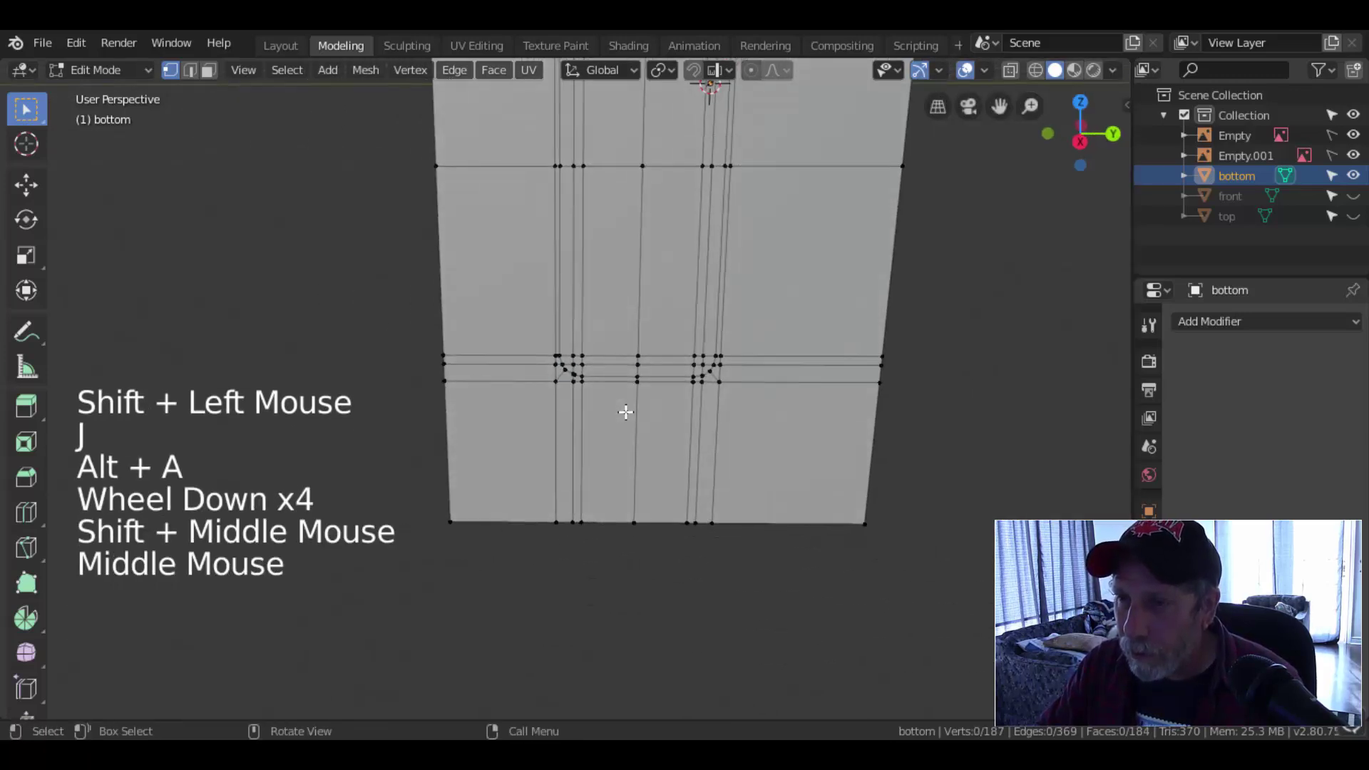
key(3)
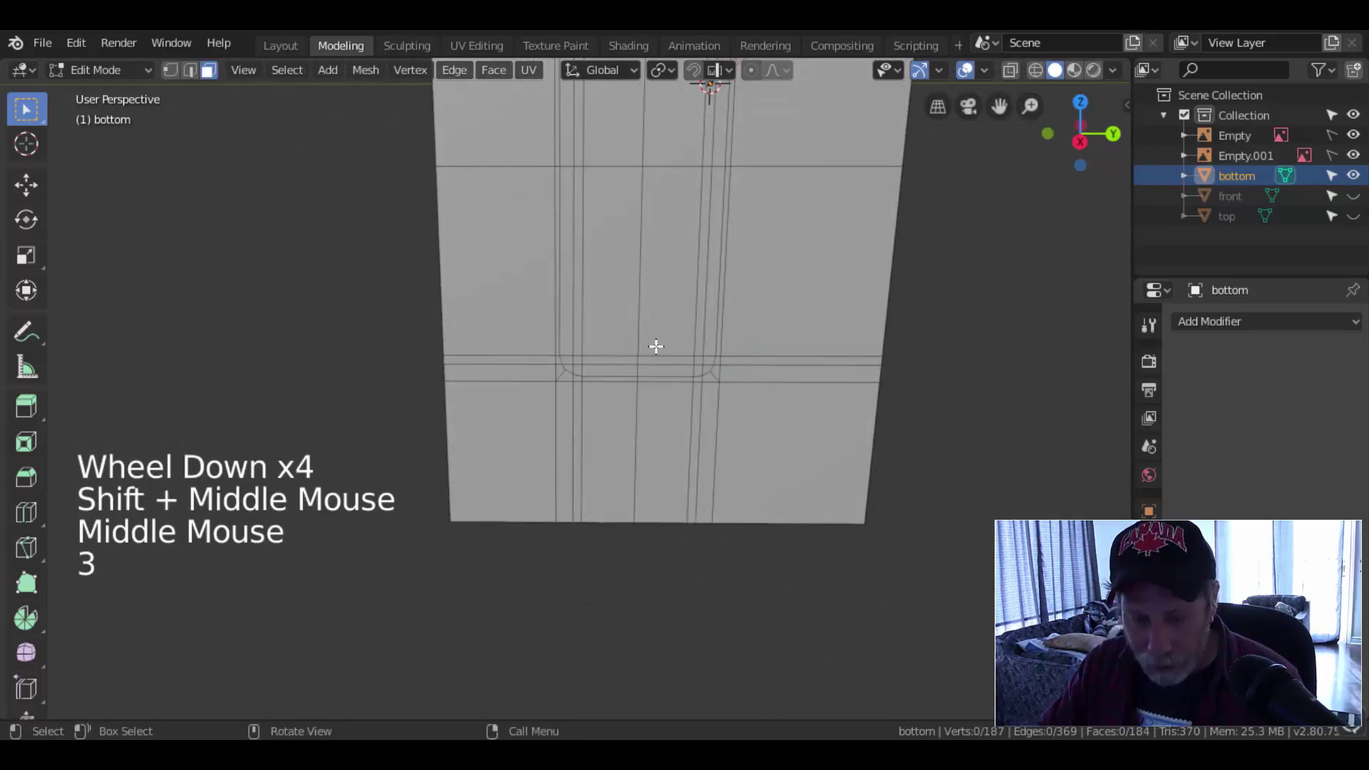
key(c)
drag(649, 278, 642, 169)
key(Escape)
scroll(709, 276, down, 4)
shift+middle_drag(709, 275, 691, 327)
scroll(750, 306, up, 4)
shift+middle_drag(771, 296, 728, 401)
key(ctrl+KP_Add)
key(ctrl+KP_Add)
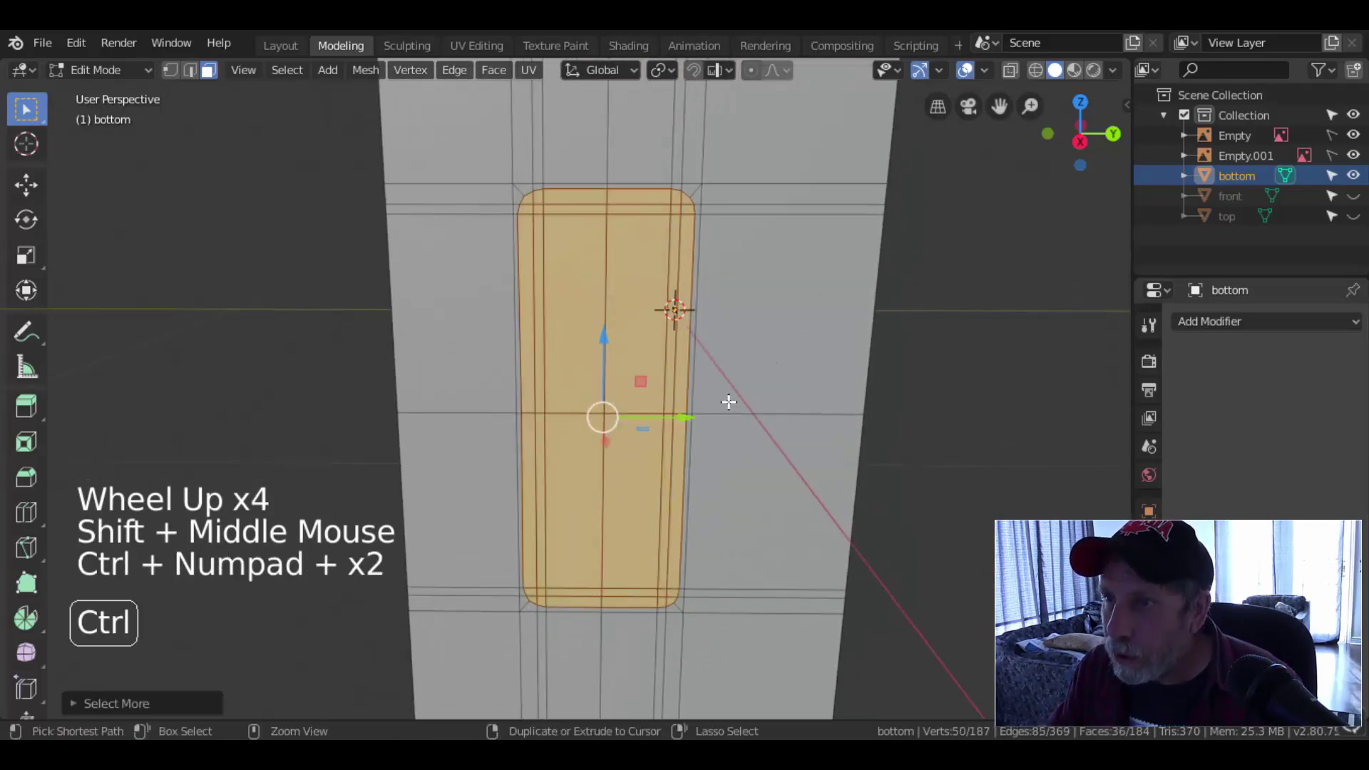
key(x)
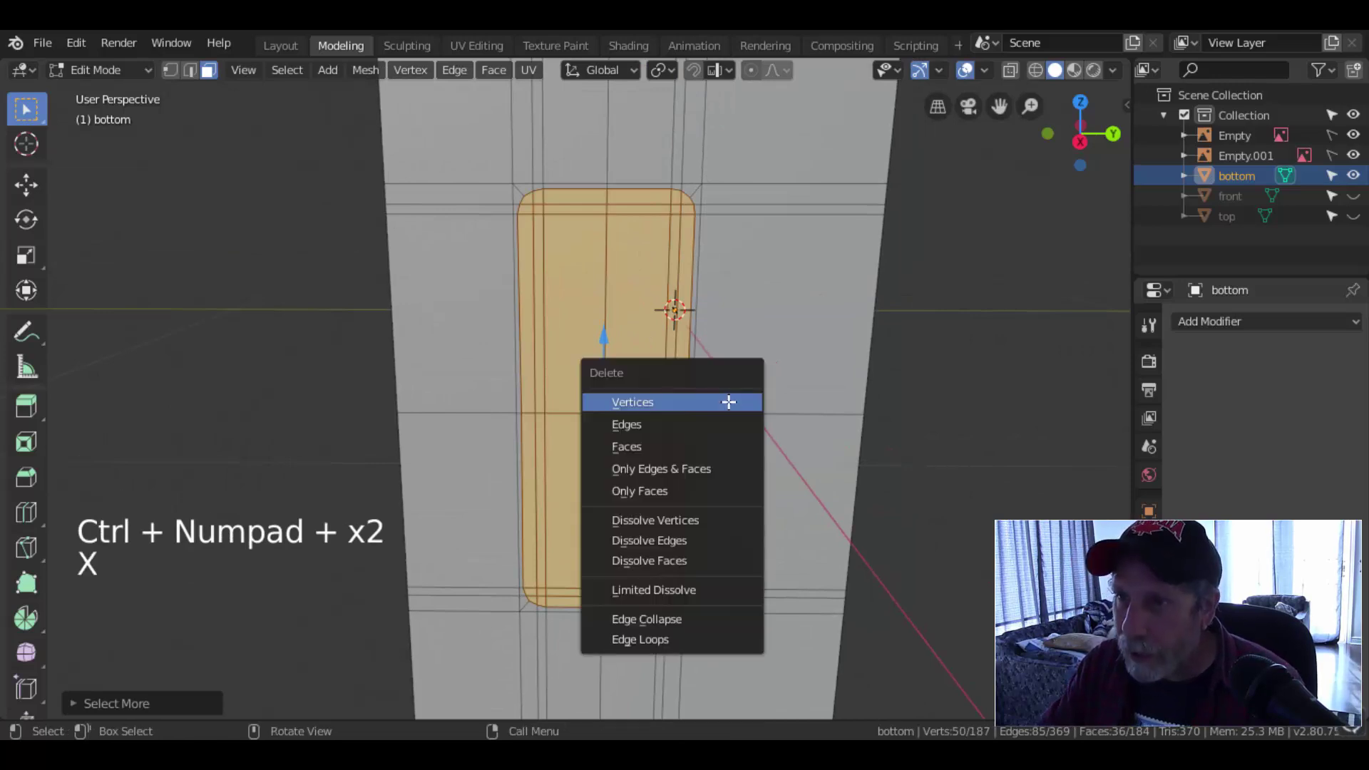
click(701, 443)
- Examine the window opening in object and edit mode, including the grid vertices outside its two upper corners
middle_drag(773, 338, 520, 276)
key(Tab)
scroll(761, 365, down, 3)
scroll(706, 366, up, 3)
key(Tab)
scroll(747, 329, up, 2)
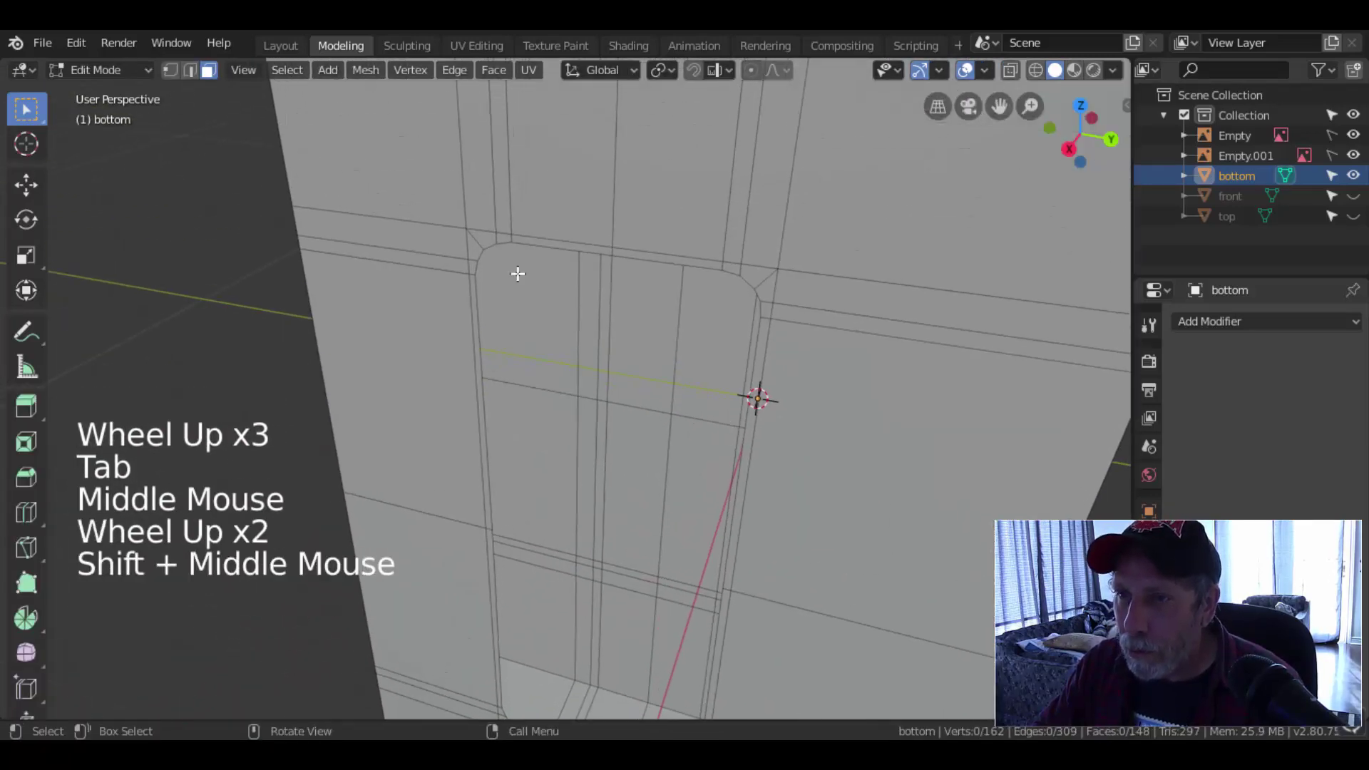
key(1)
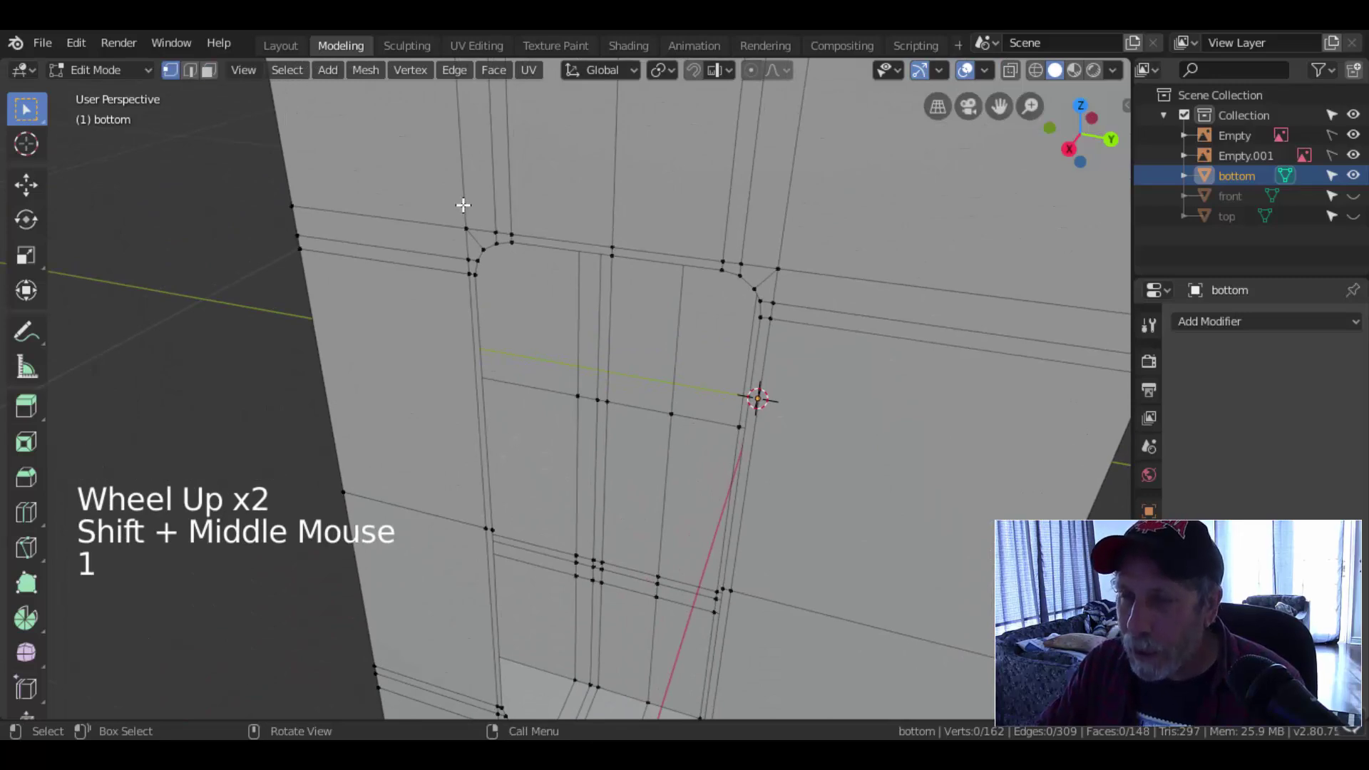
click(465, 228)
shift+click(777, 269)
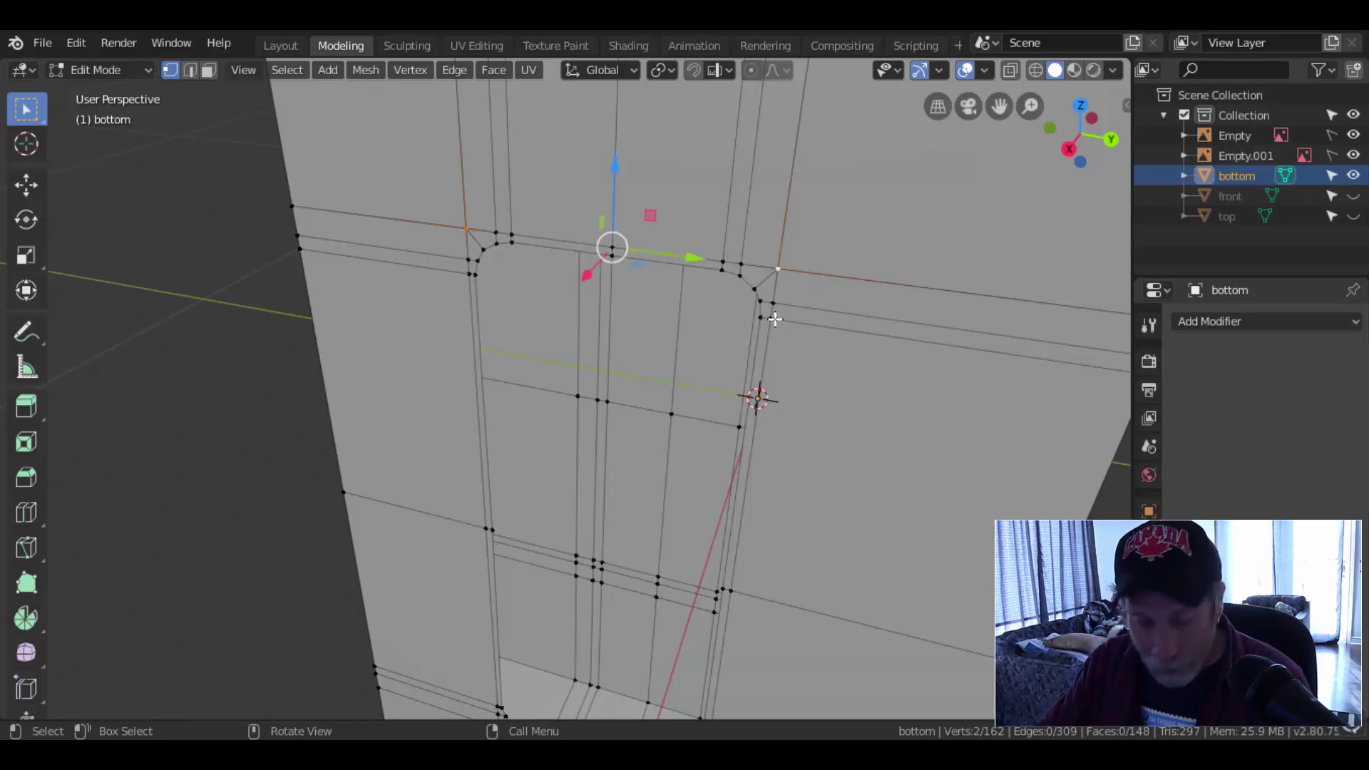
key(alt+a)
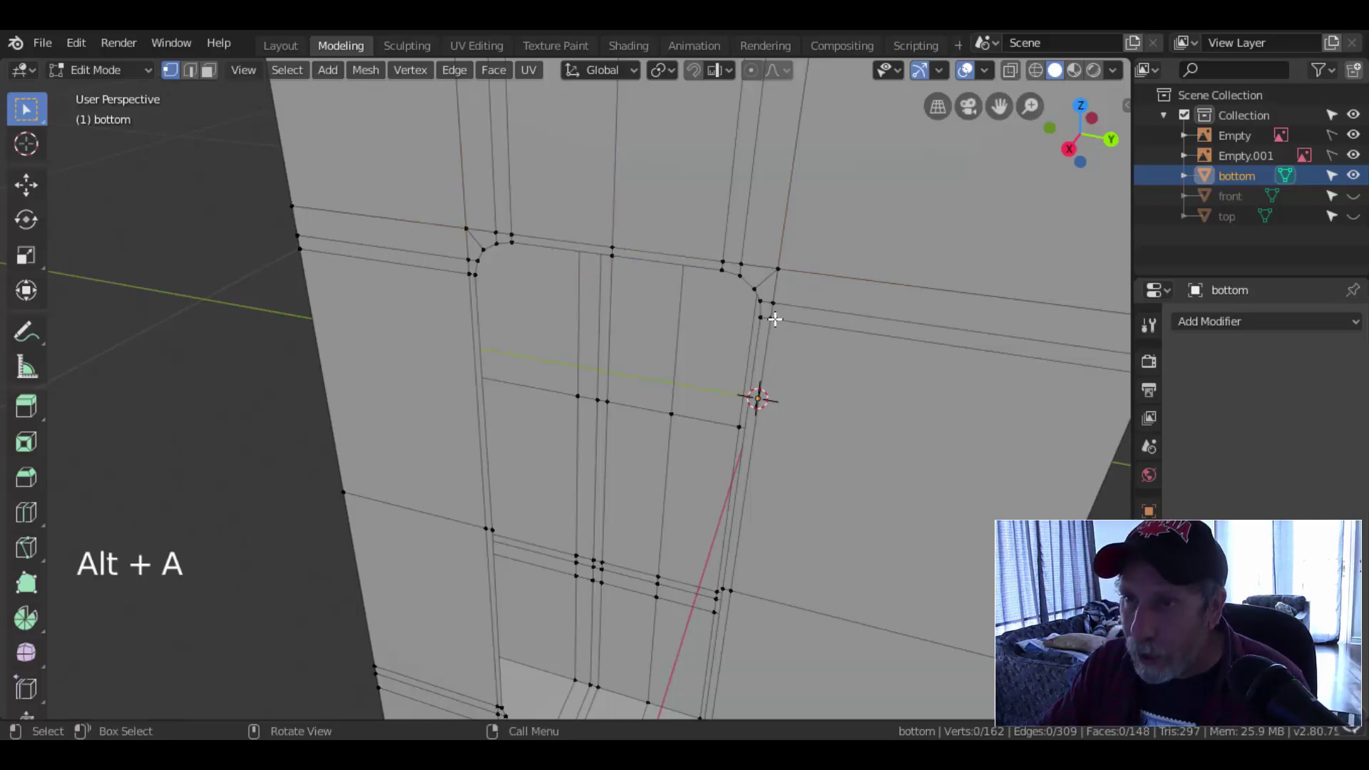
- Select the window opening's border loop and extrude it inward along X to form the recess walls
alt+shift+click(768, 315)
middle_drag(770, 318, 721, 400)
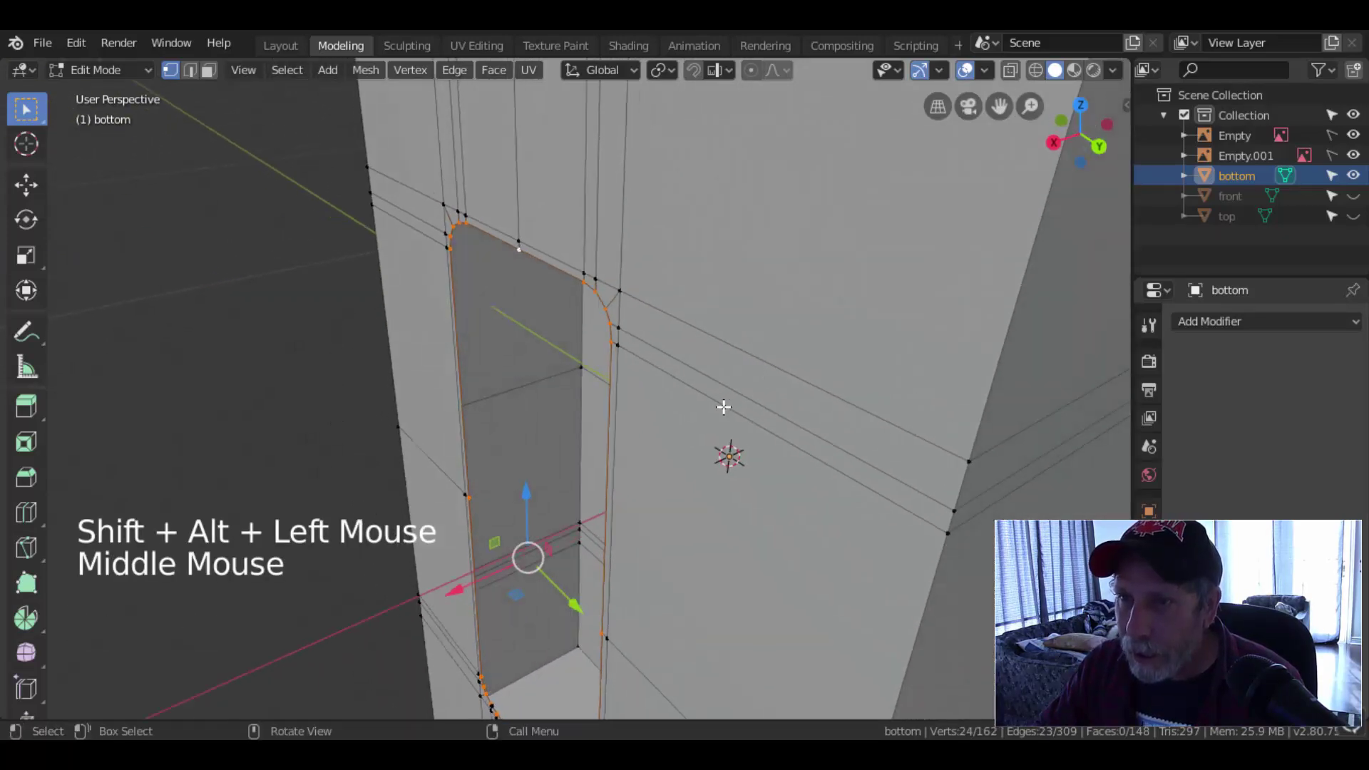
key(e)
drag(437, 591, 525, 546)
key(e)
- Add a loop cut around the recess walls and slide it close to their inner edge
key(ctrl+r)
click(518, 479)
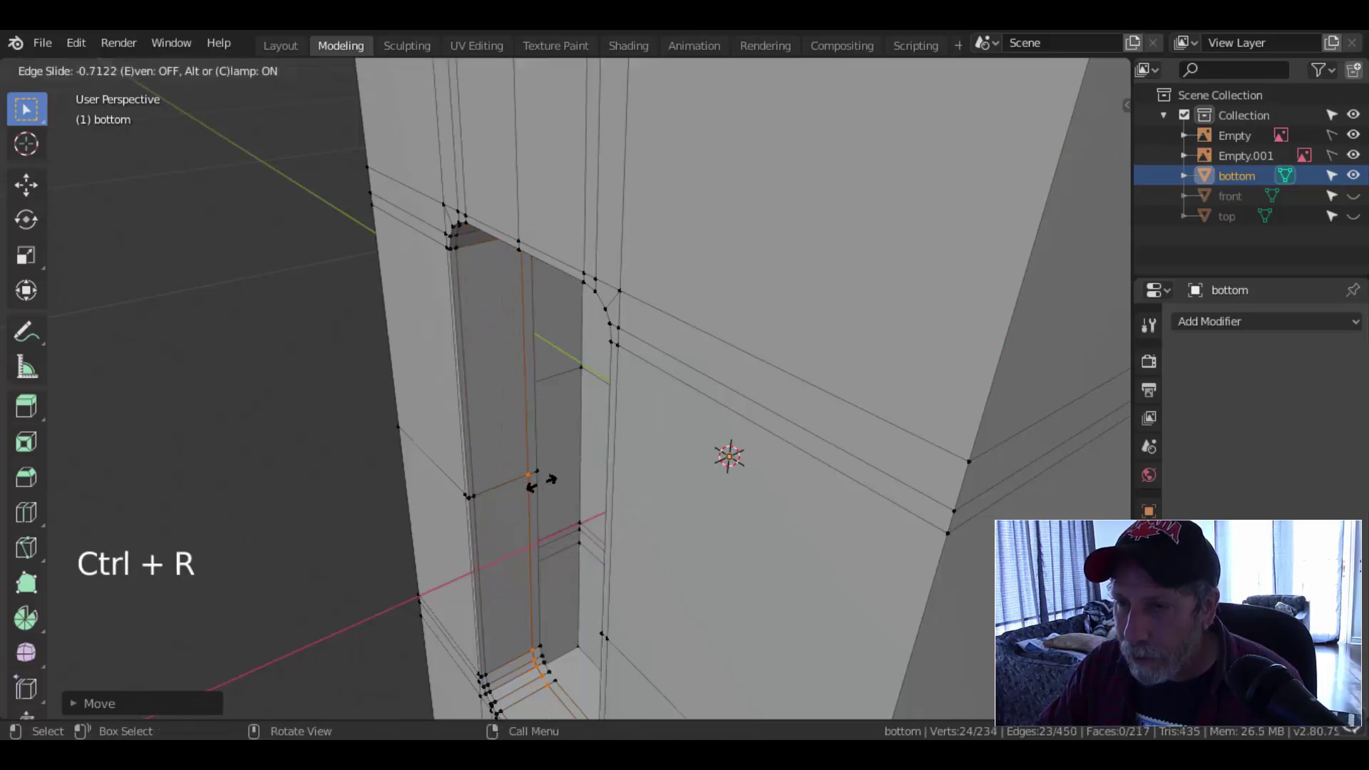
click(545, 484)
- Return to object mode, give the bottom piece a level 2 subdivision surface, and shade it smooth
key(Tab)
scroll(784, 428, down, 3)
middle_drag(785, 428, 821, 458)
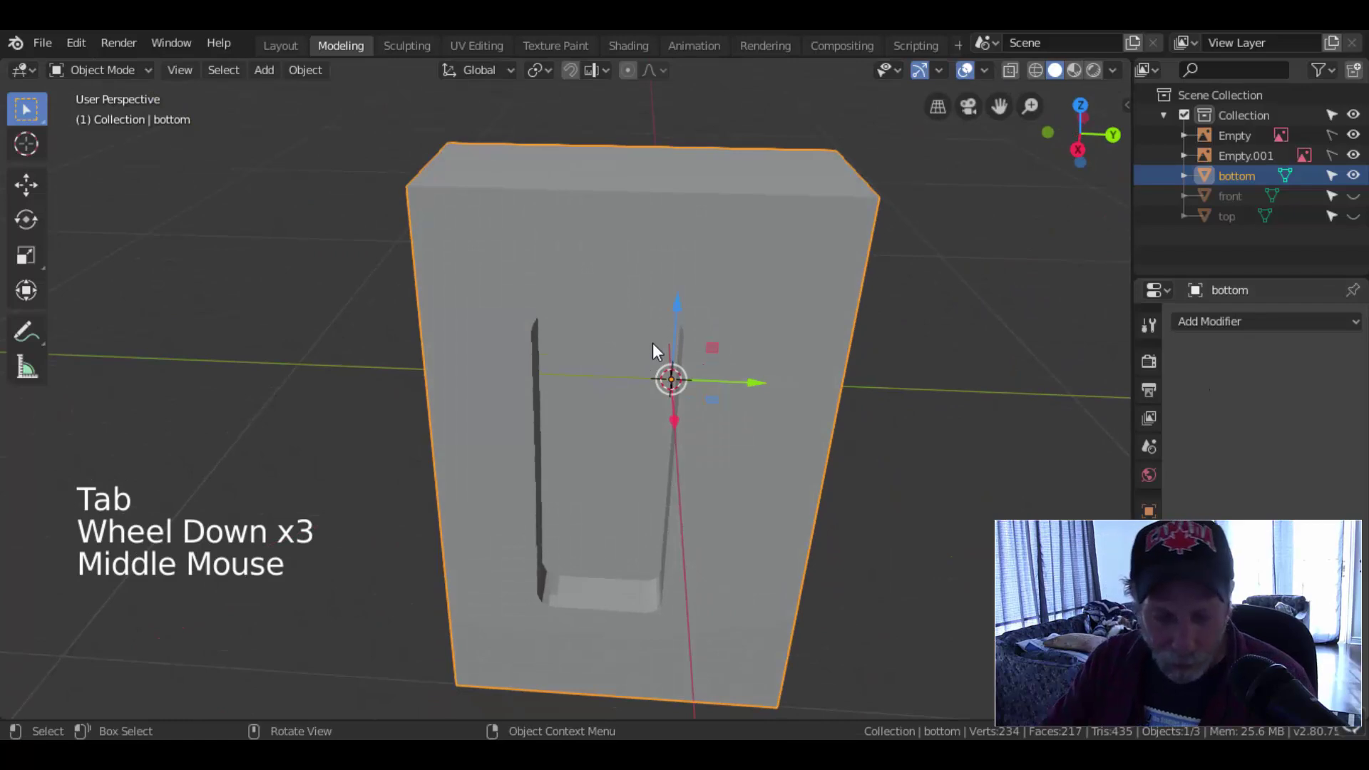
key(ctrl+2)
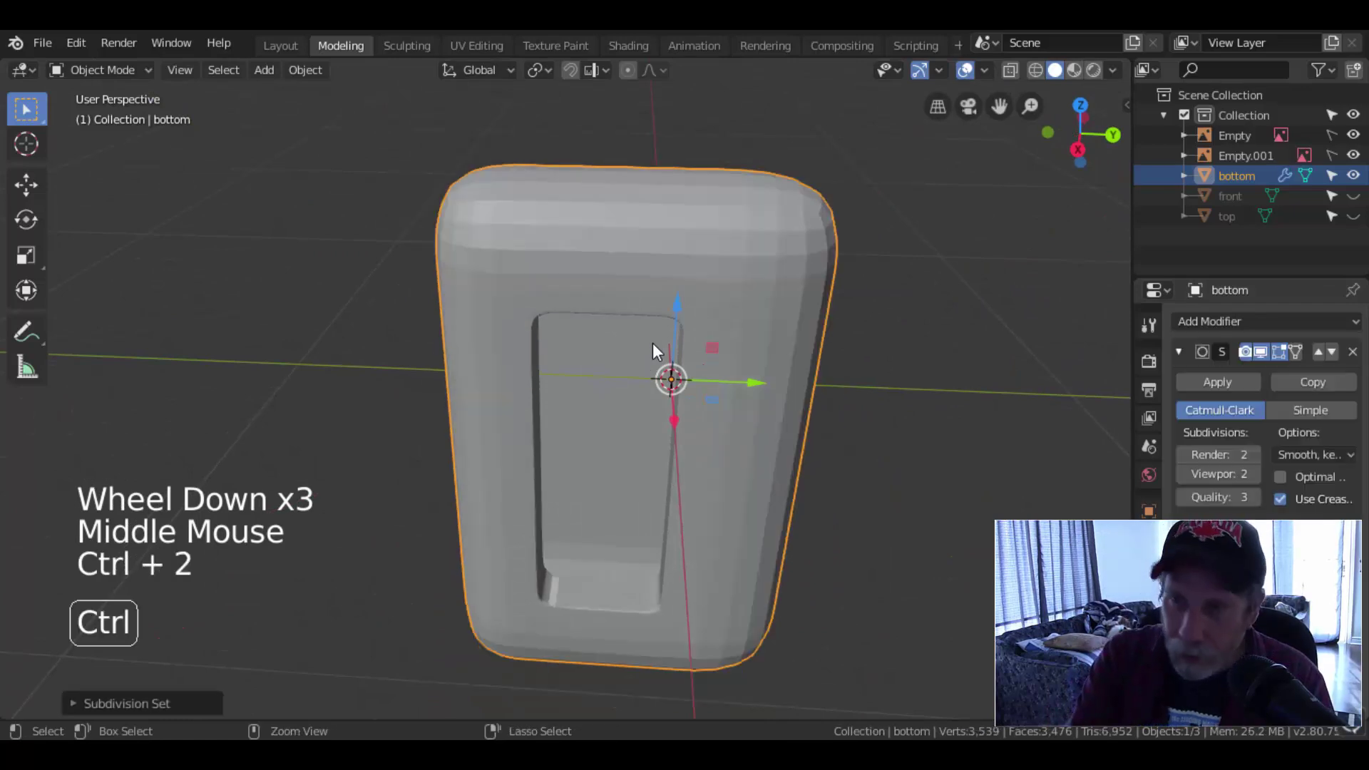
right_click(691, 215)
click(691, 215)
middle_drag(839, 394, 758, 340)
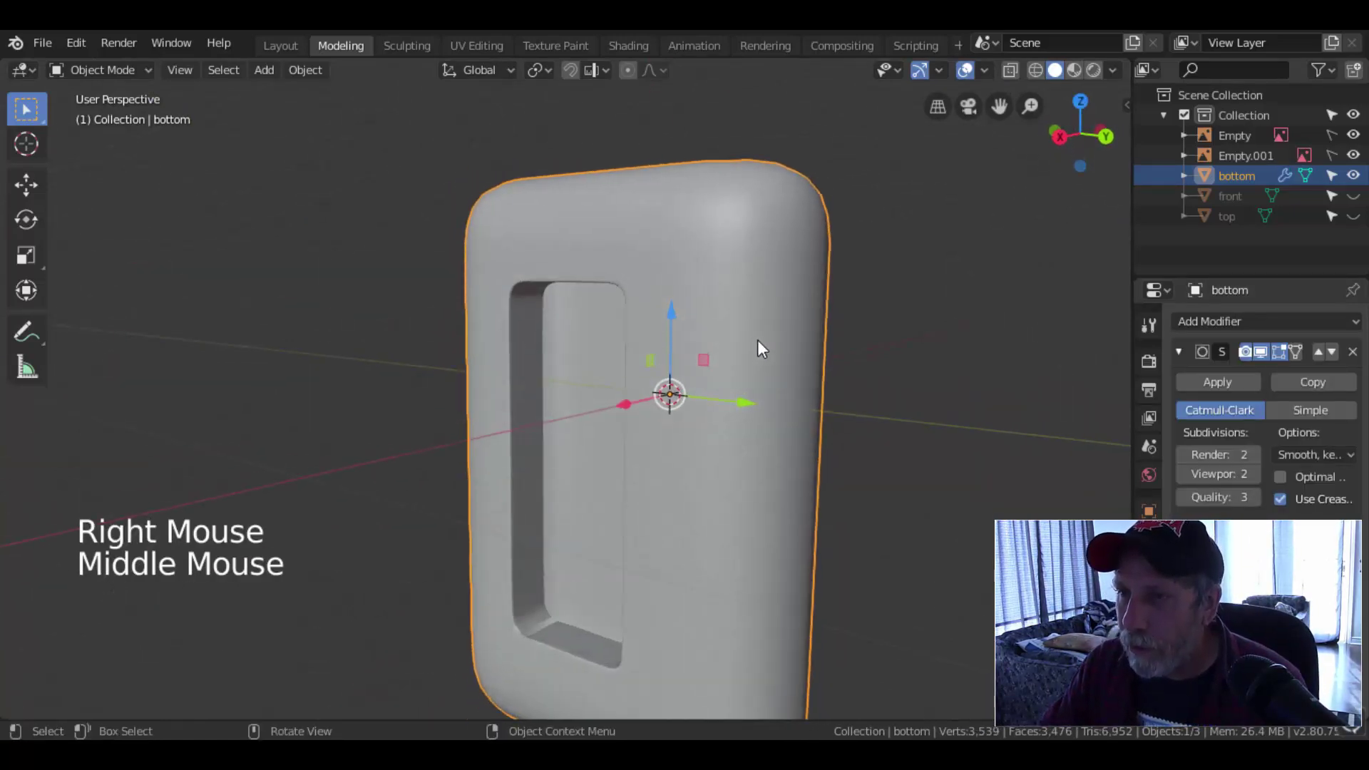
- Add supporting loop cuts around the body, one close to its top edge and one close to its bottom edge
key(Tab)
key(ctrl+r)
click(779, 218)
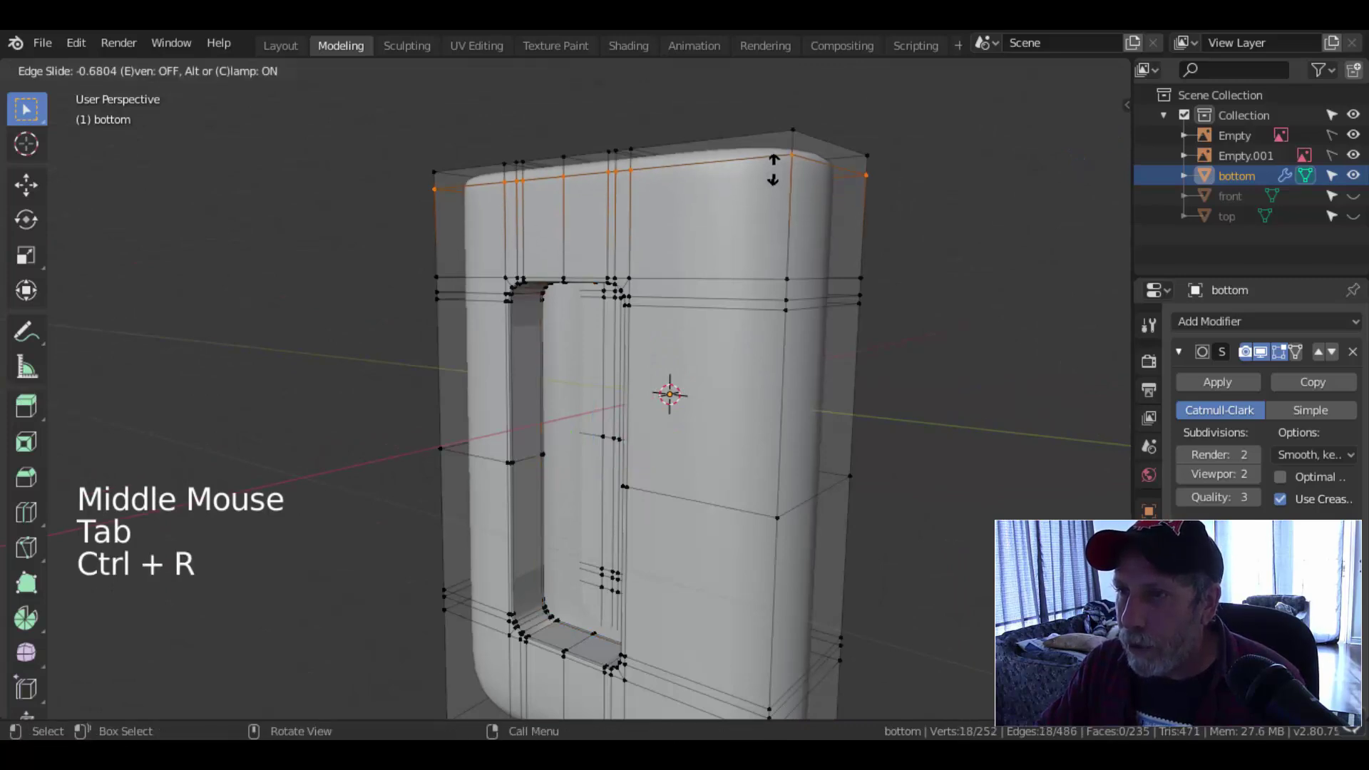
click(774, 172)
shift+middle_drag(865, 541, 862, 345)
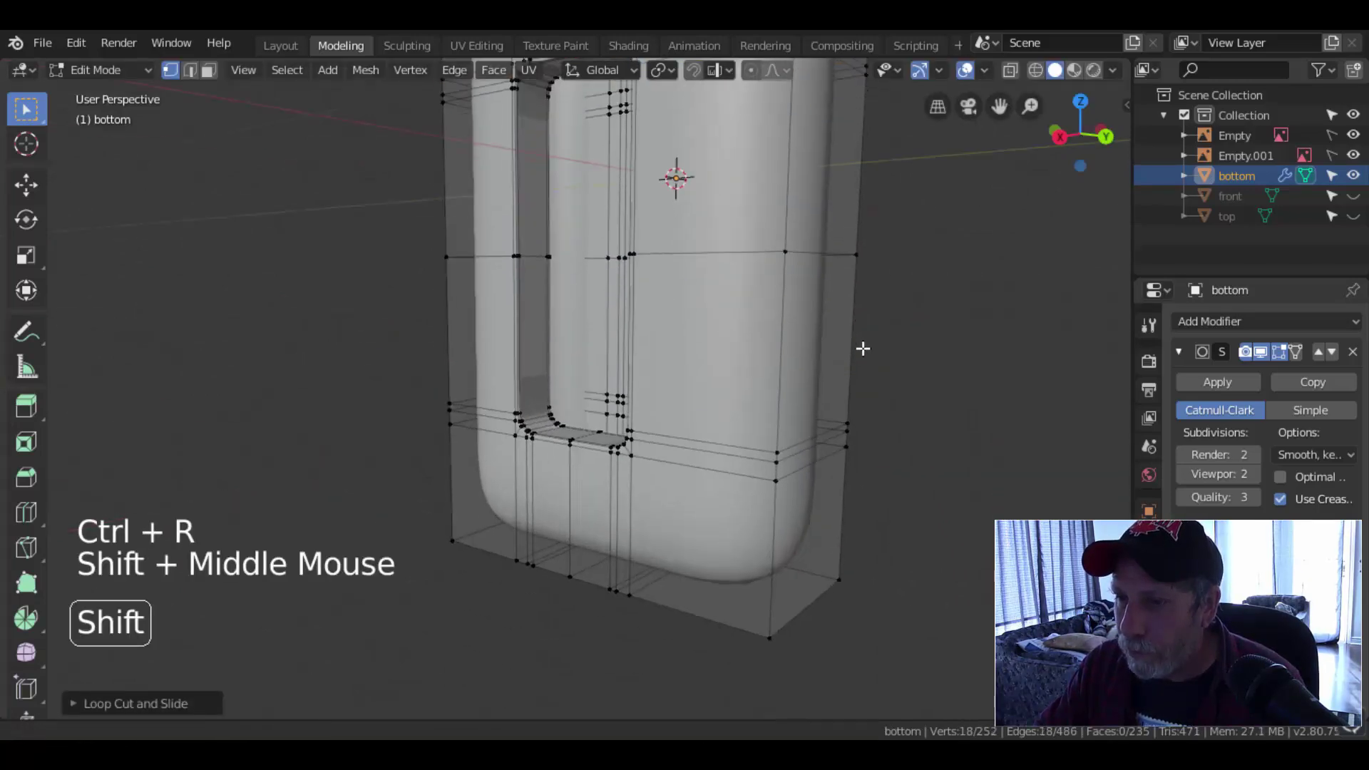
key(ctrl+r)
click(790, 539)
click(786, 595)
- Add two supporting loop cuts along the body's narrow side, one close to its front edge and one close to its back edge
middle_drag(917, 526, 763, 524)
key(ctrl+r)
click(524, 555)
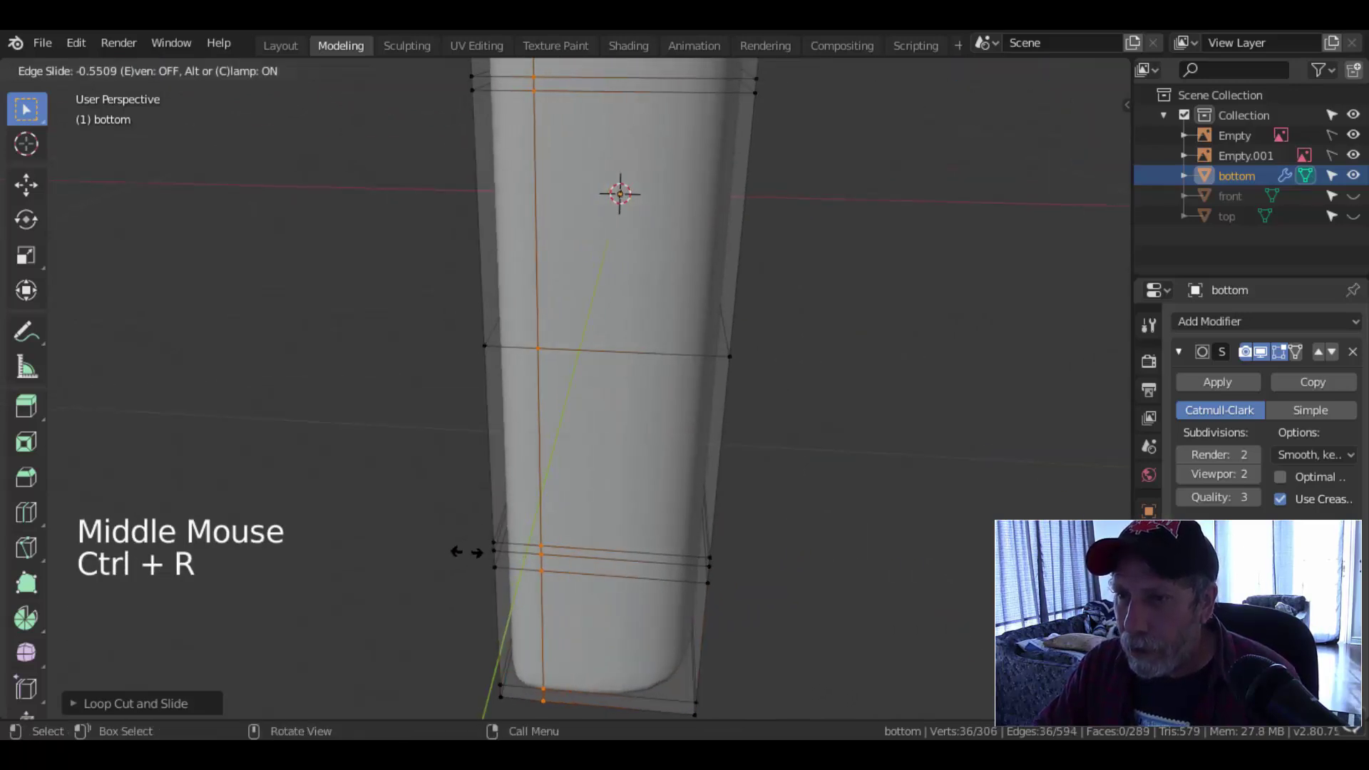
click(428, 549)
key(ctrl+r)
click(618, 566)
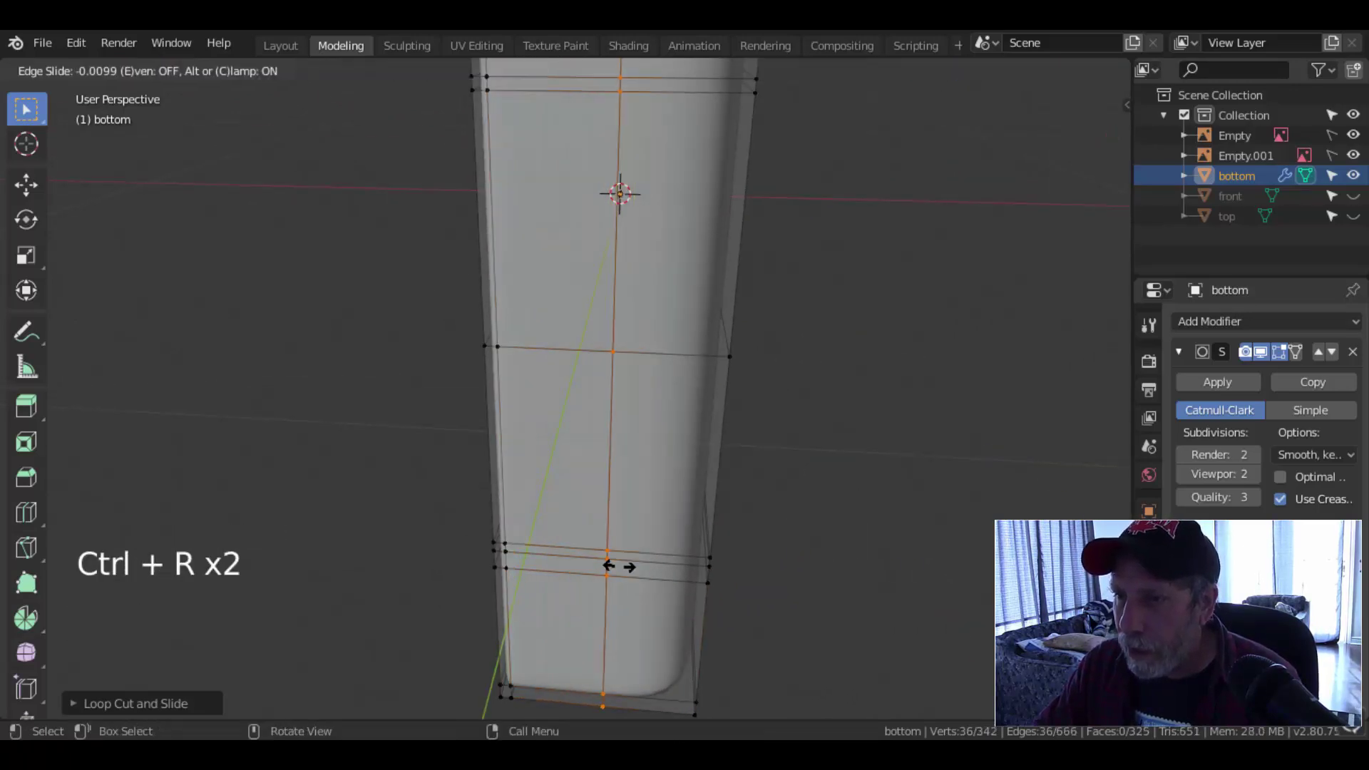
click(701, 573)
middle_drag(742, 318, 602, 468)
scroll(849, 395, down, 2)
key(ctrl+r)
click(563, 443)
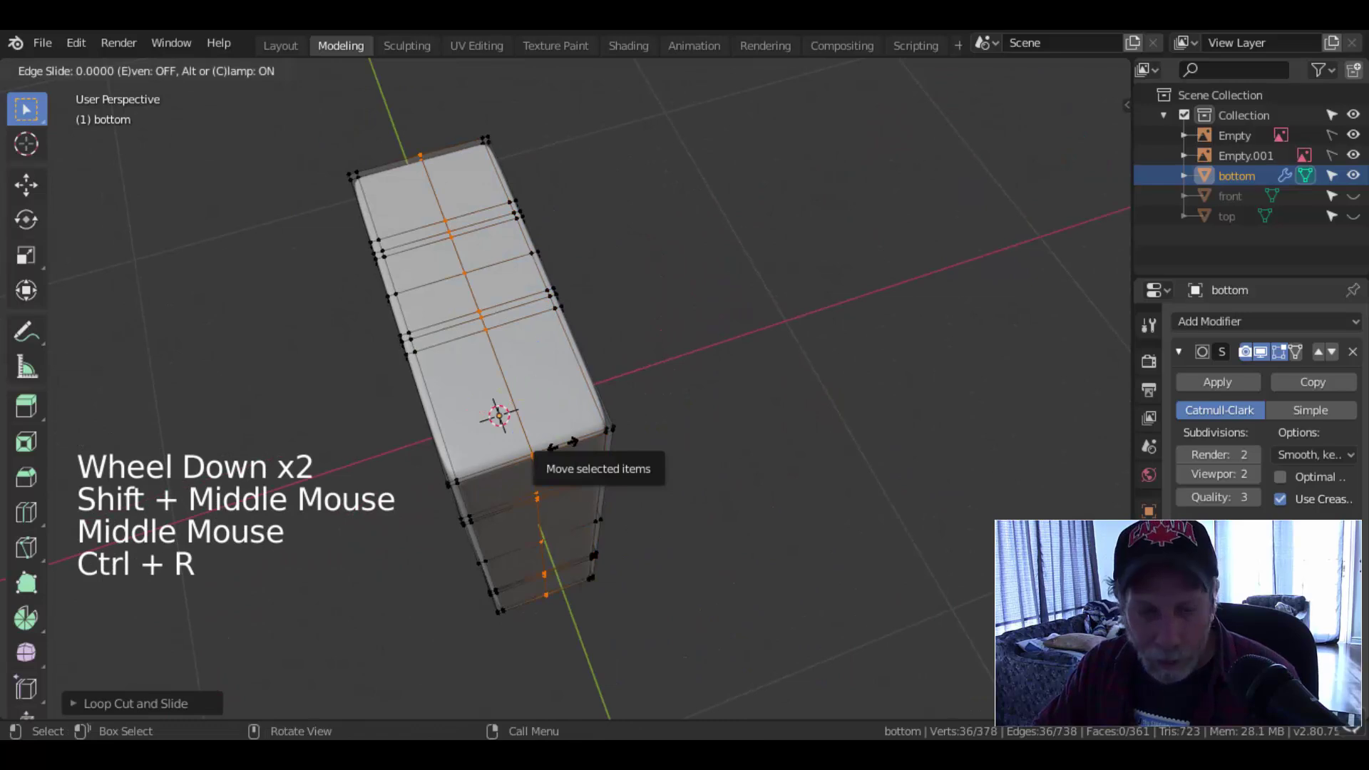
click(563, 444)
key(ctrl+z)
- Add two supporting loop cuts around the body, one close to each of its narrow sides along Y
middle_drag(542, 399, 676, 406)
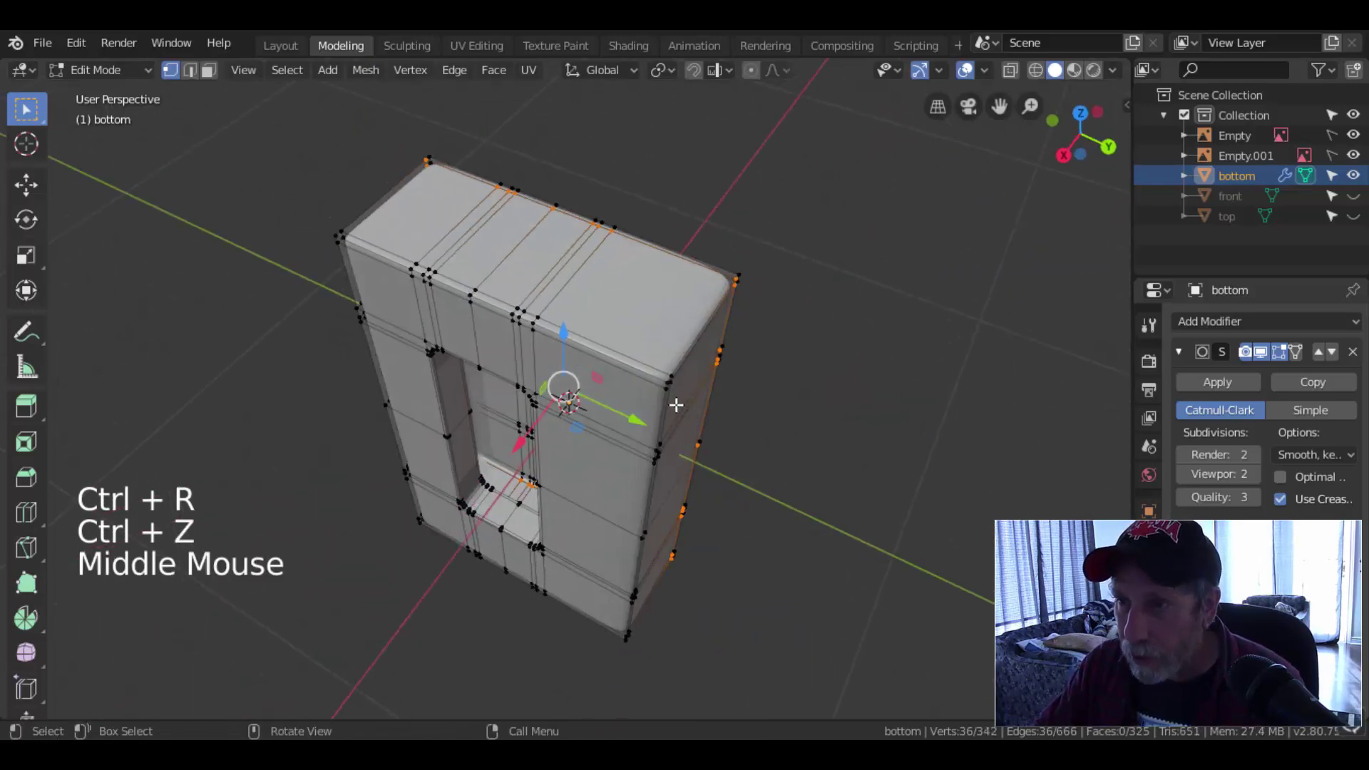
key(ctrl+r)
click(670, 389)
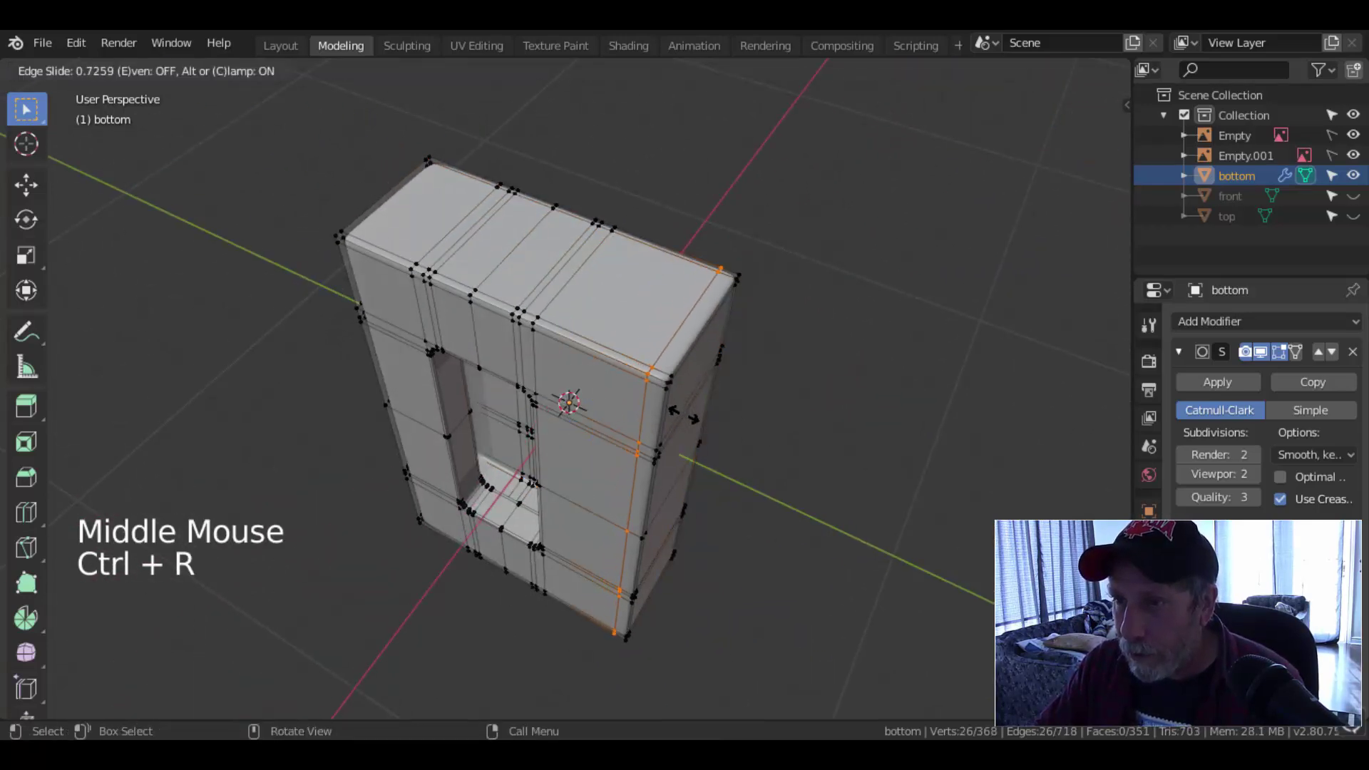
click(690, 410)
key(ctrl+r)
click(383, 254)
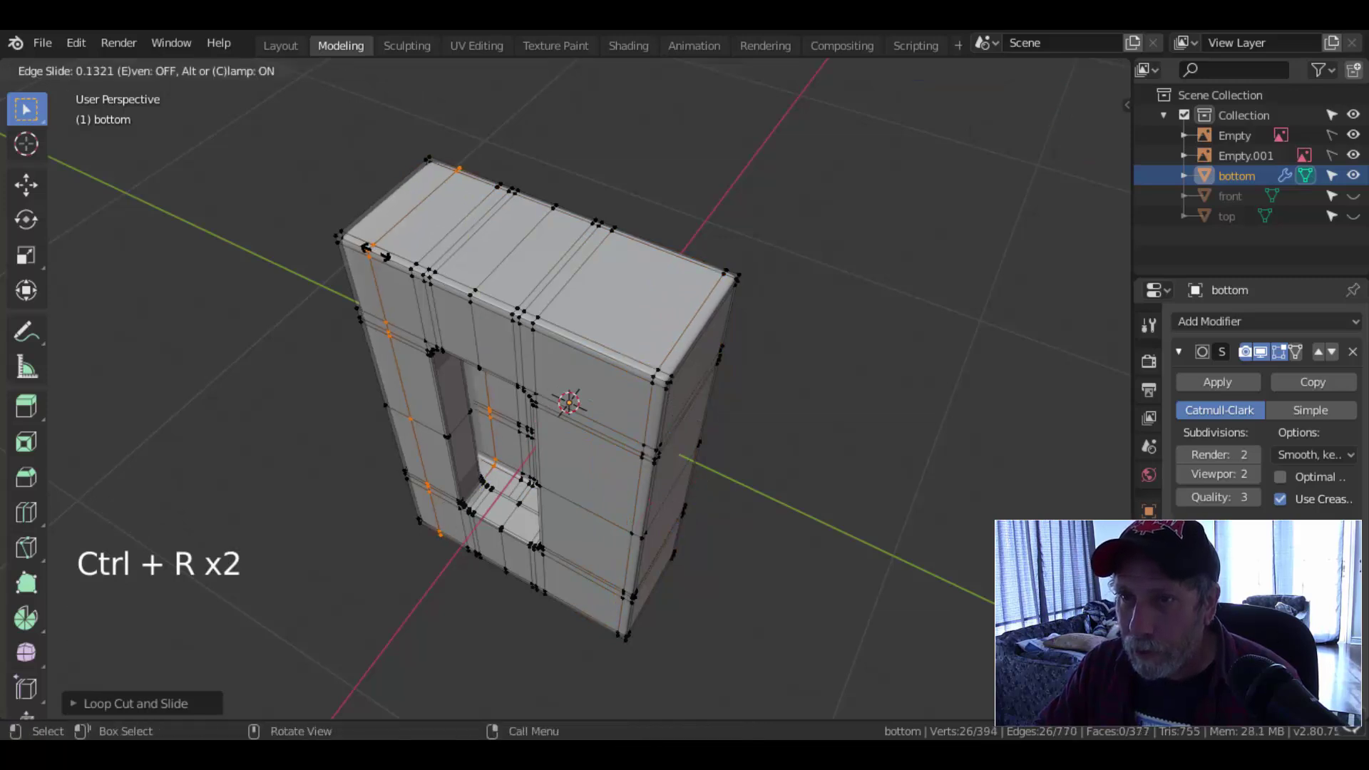
click(374, 250)
- Return to object mode and clear the selection to check the smoothed bottom piece
key(Tab)
middle_drag(628, 396, 804, 257)
key(alt+a)
scroll(748, 483, up, 2)
scroll(747, 482, up, 1)
scroll(773, 447, down, 2)
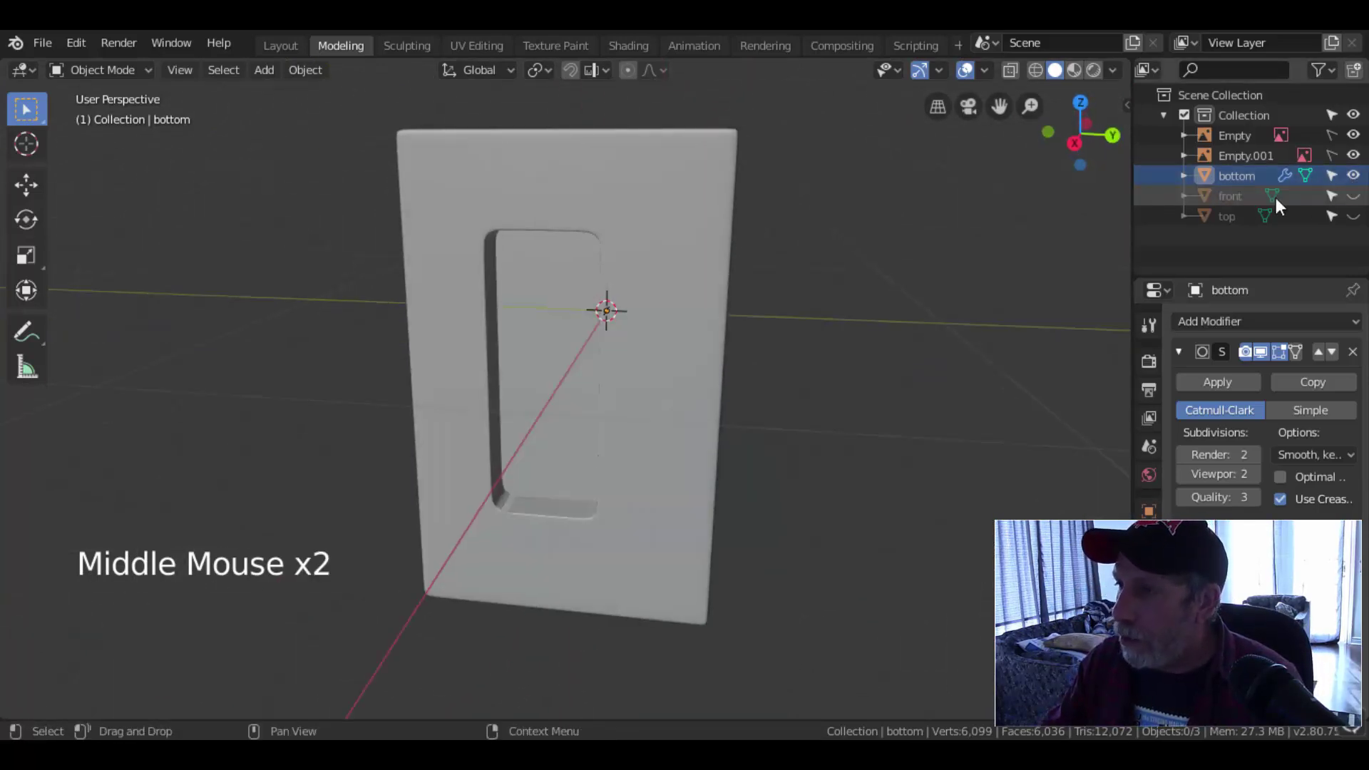
- Hide the bottom piece, unhide the top piece, and select and frame it
click(1353, 176)
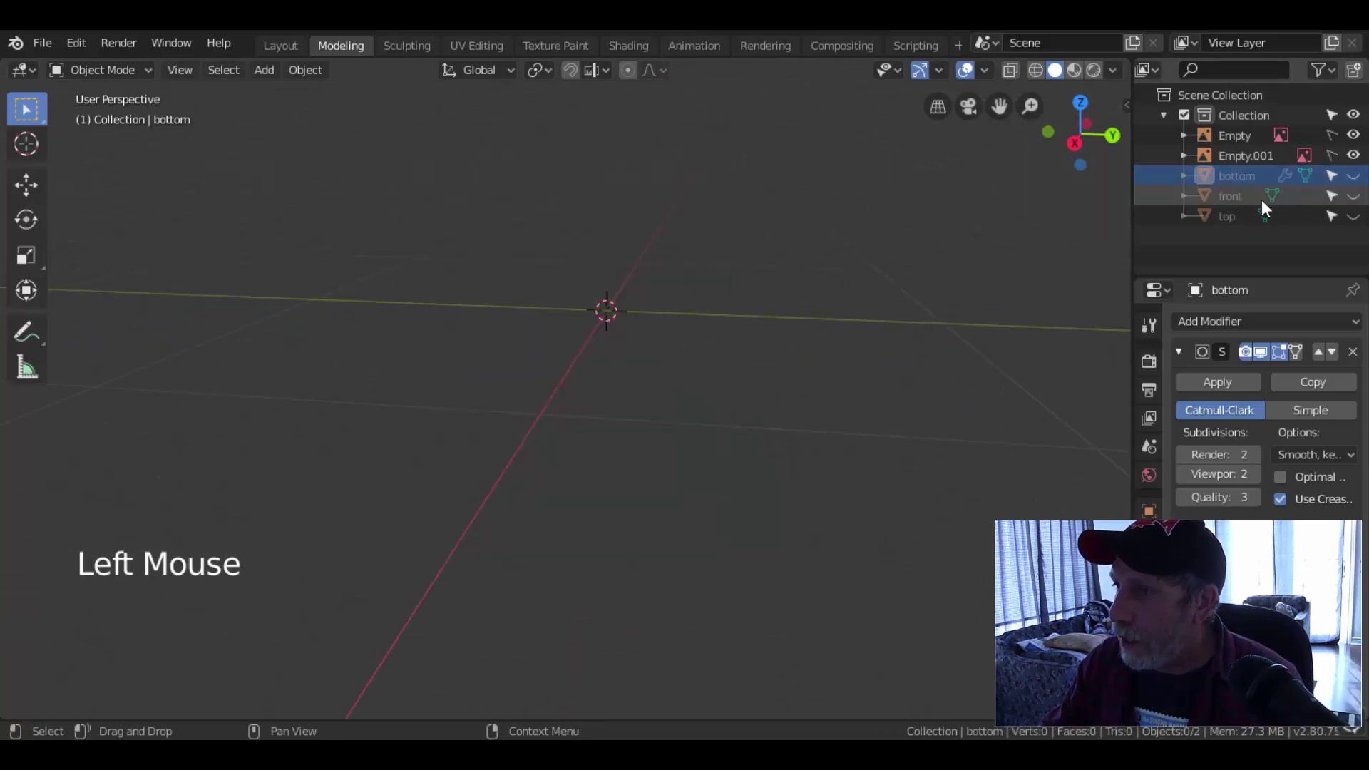
click(1354, 216)
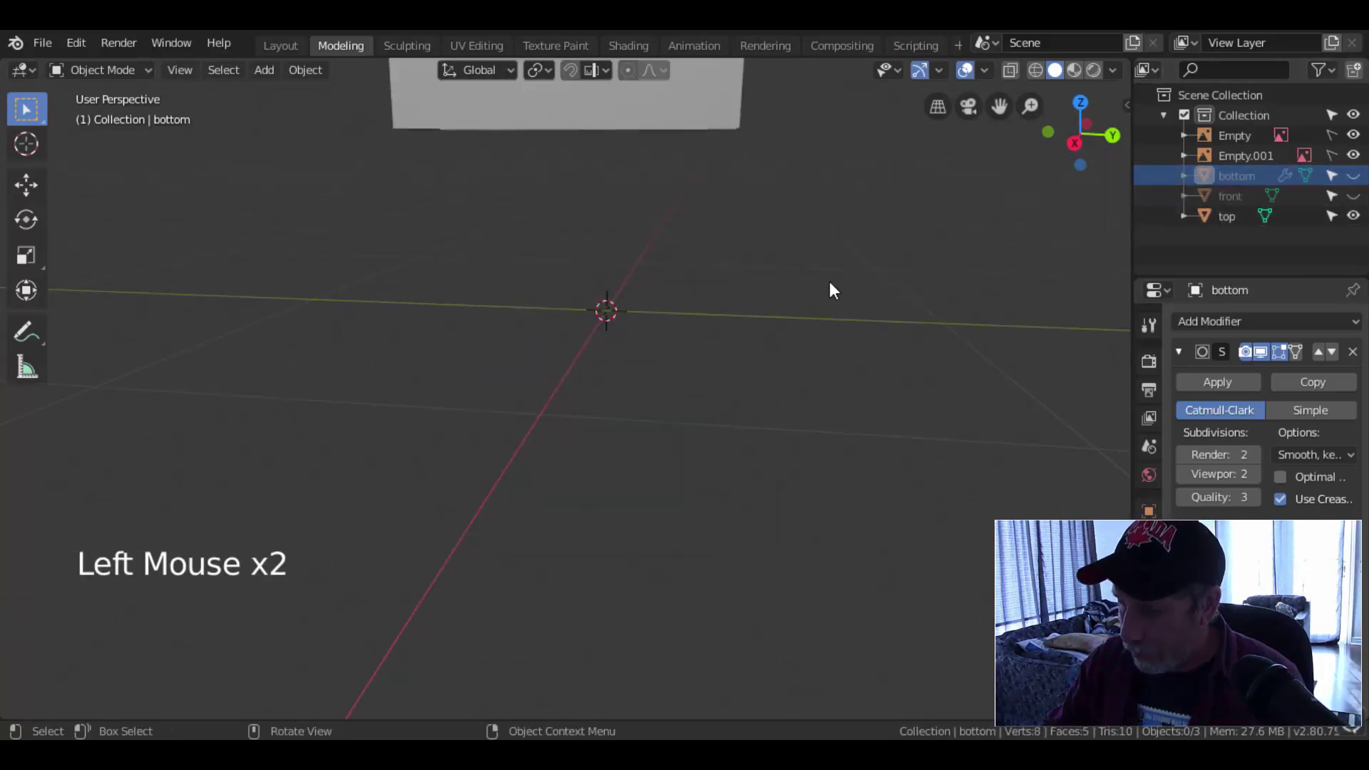
scroll(785, 274, down, 2)
click(664, 207)
key(KP_Decimal)
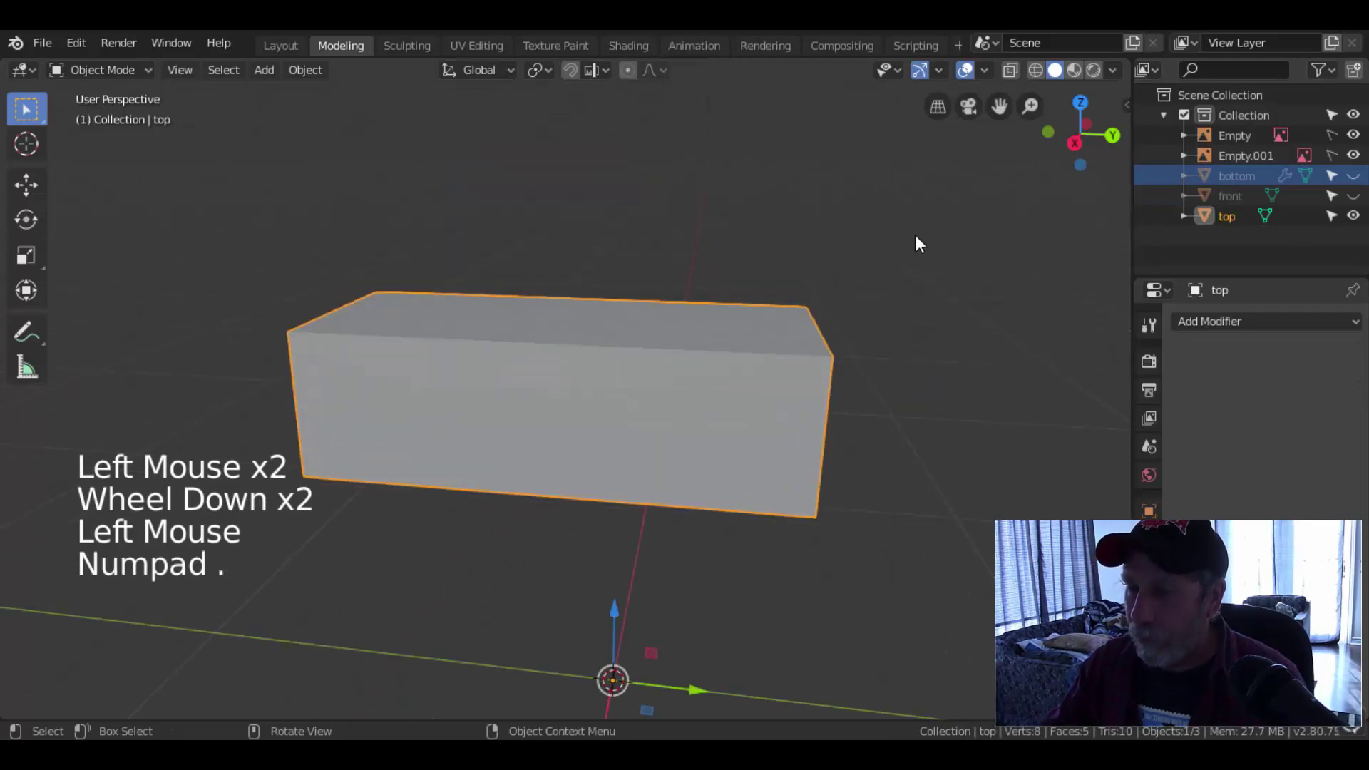
- Put the top piece in edit mode, seen from above in wireframe over the reference image
key(KP_7)
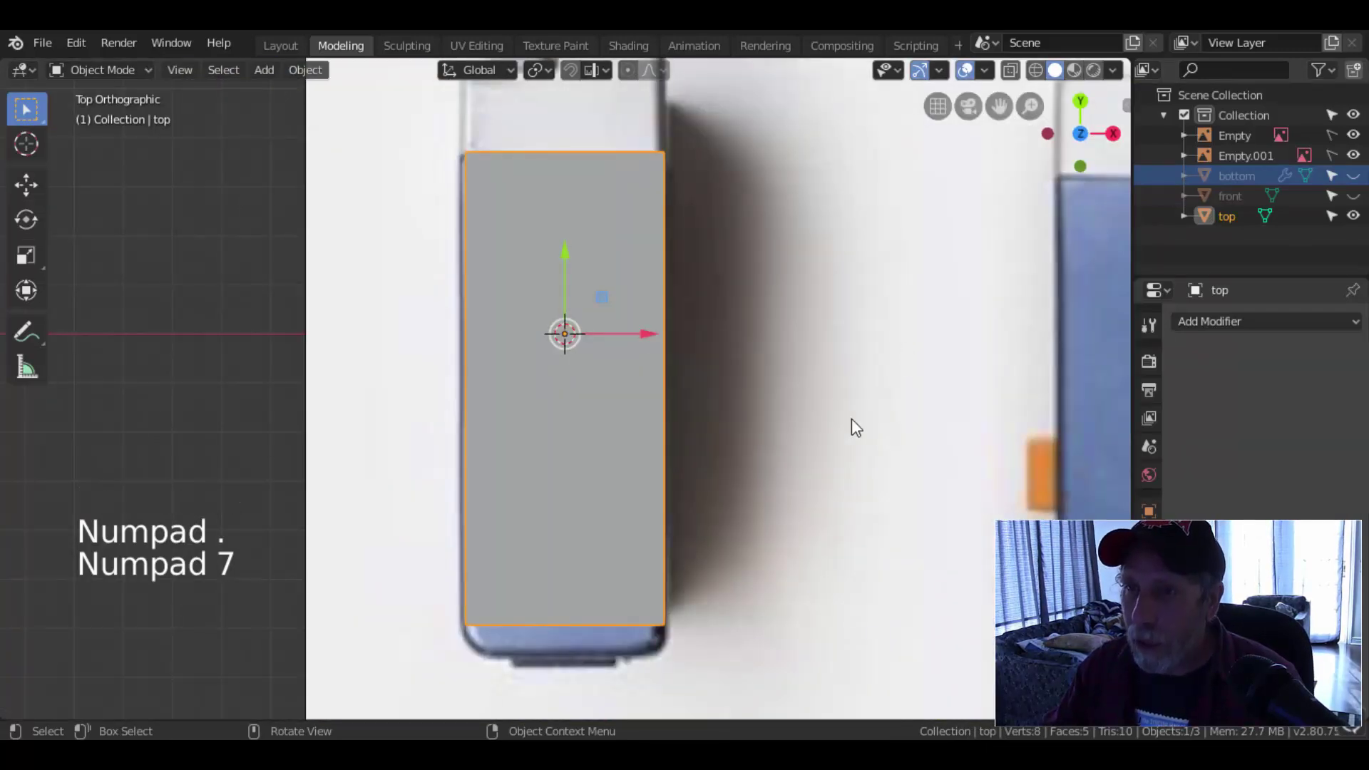
scroll(820, 428, down, 1)
key(Tab)
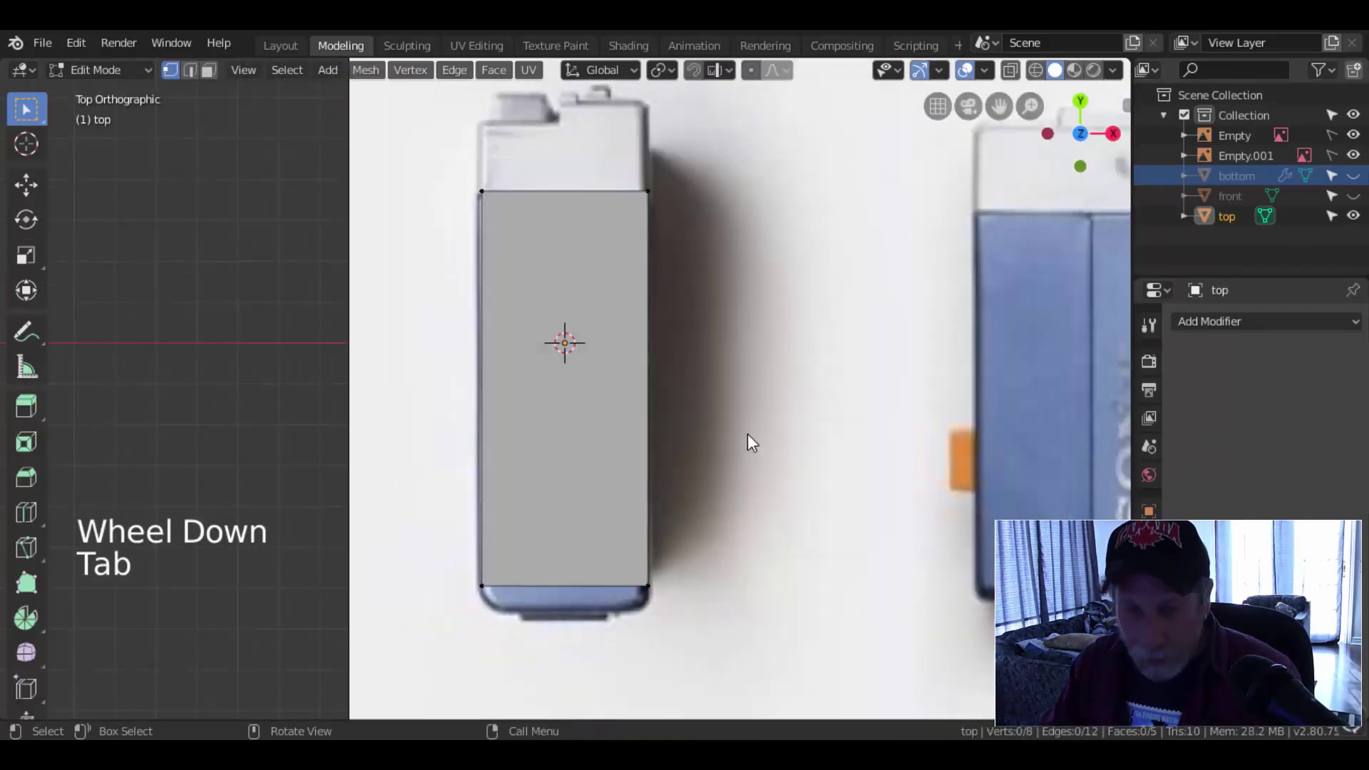
key(z)
scroll(700, 425, up, 1)
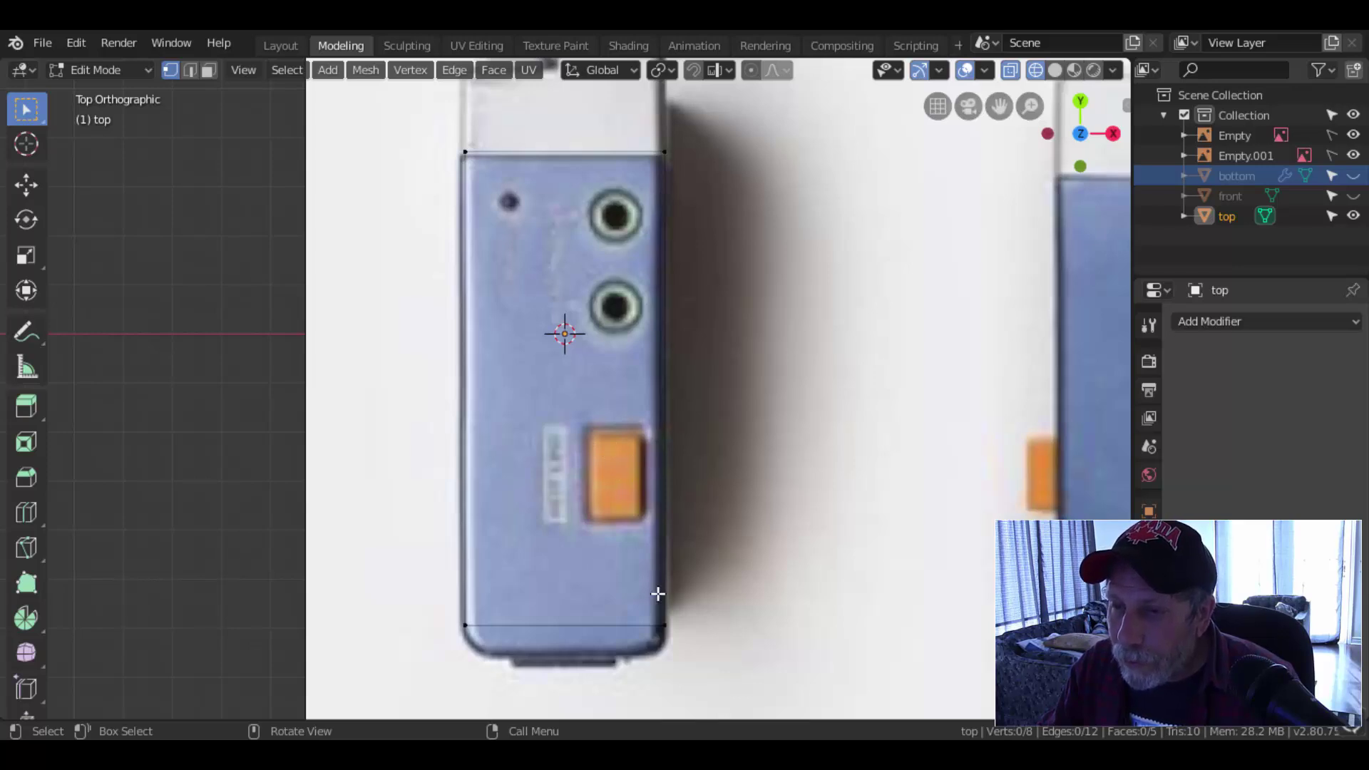
- Add two crosswise loop cuts on the top piece, aligned with the lower and upper ends of the orange button
key(ctrl)
key(ctrl+r)
click(651, 566)
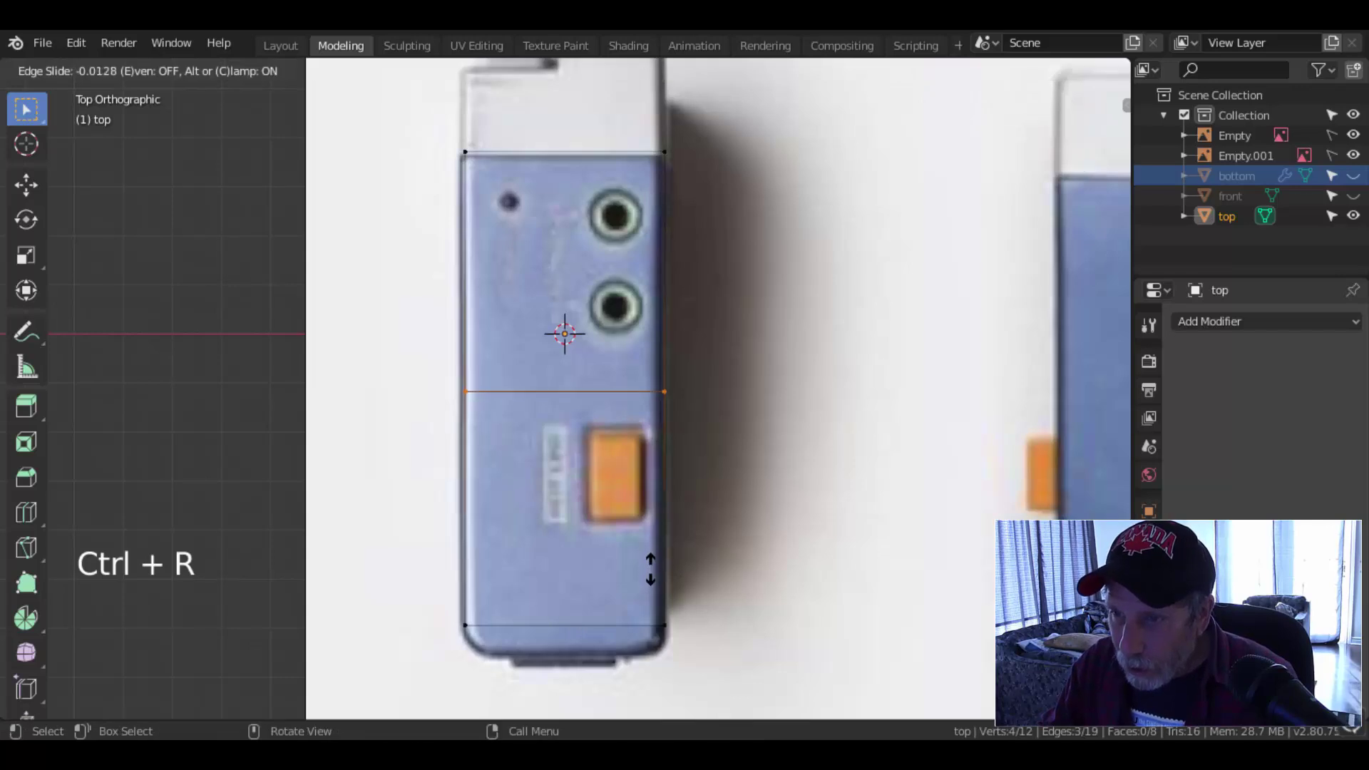
click(663, 702)
key(ctrl+r)
click(656, 392)
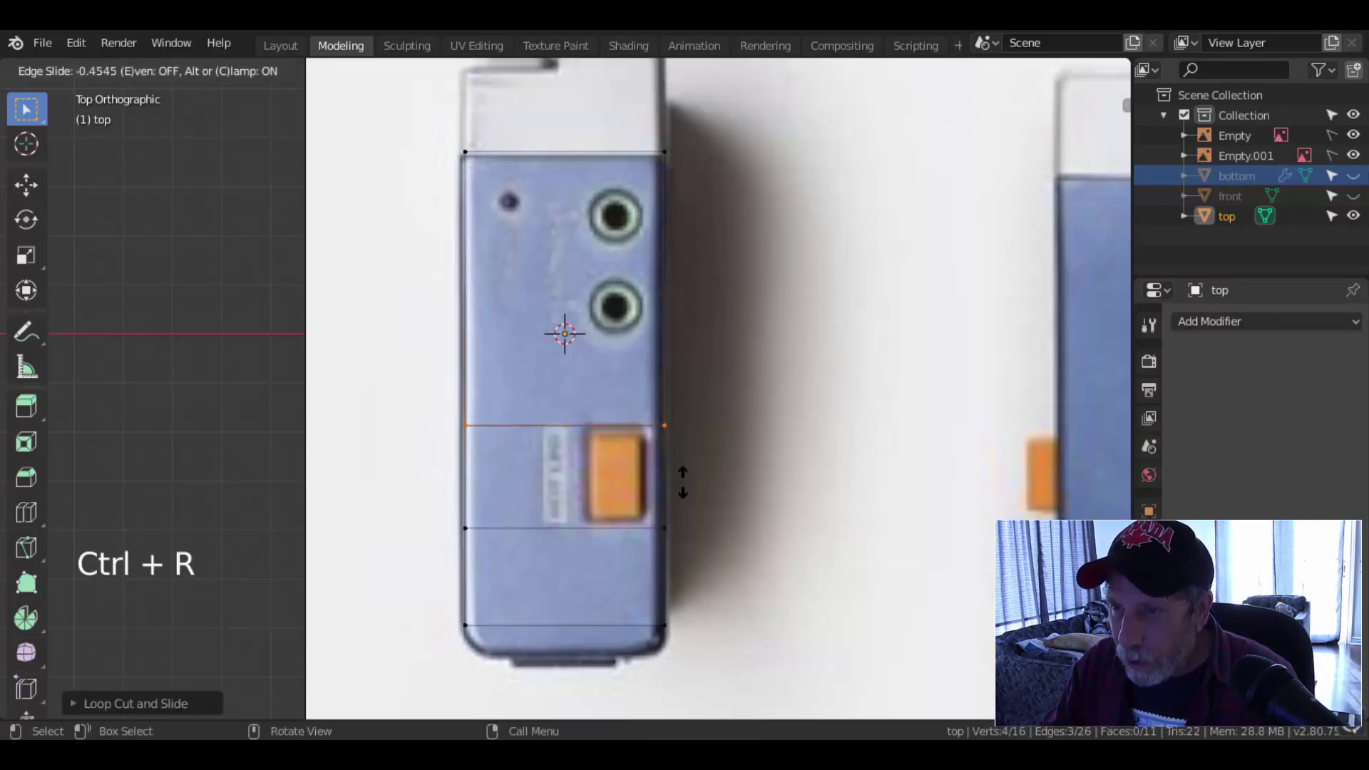
click(683, 482)
- Add two crosswise loop cuts that bound the lower jack socket at its bottom and top rims
shift+middle_drag(666, 359, 645, 428)
scroll(661, 395, up, 2)
key(ctrl+r)
click(651, 430)
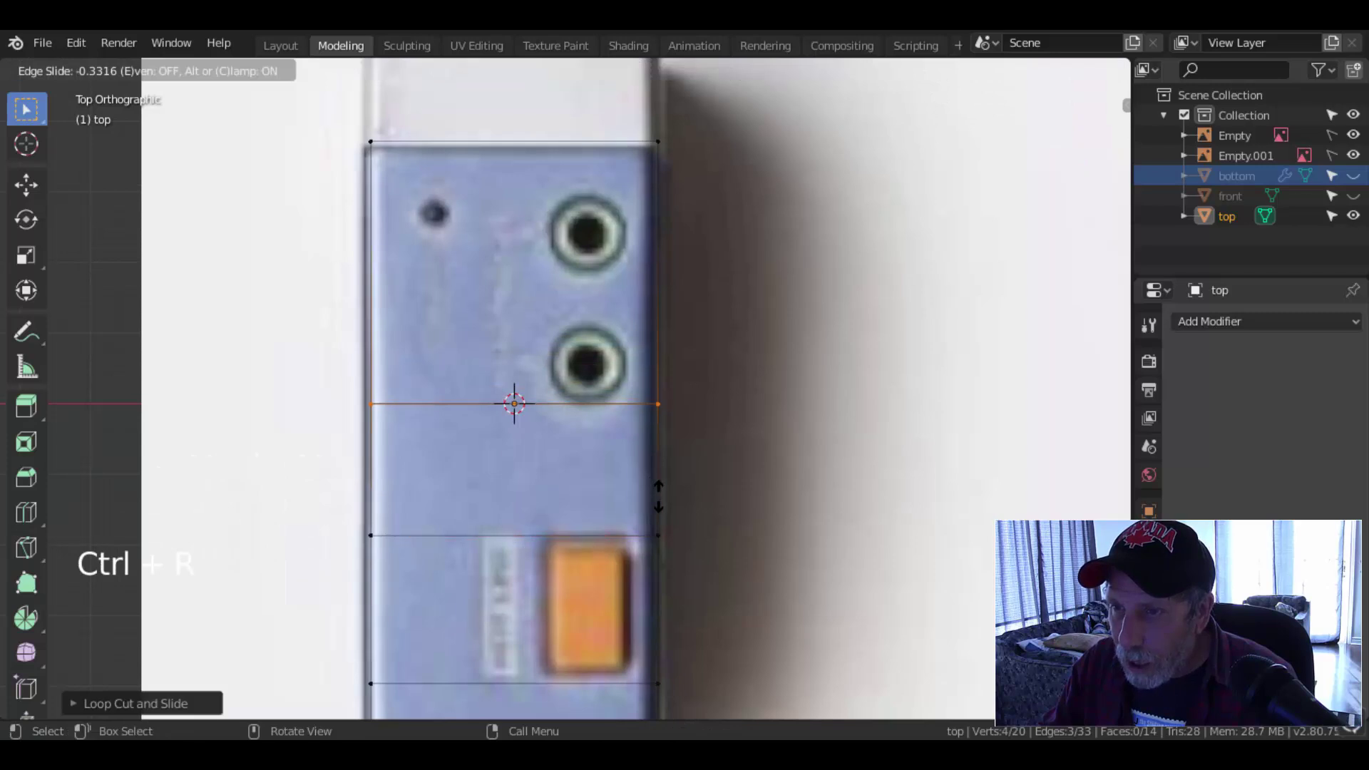
click(659, 496)
key(ctrl+r)
click(646, 321)
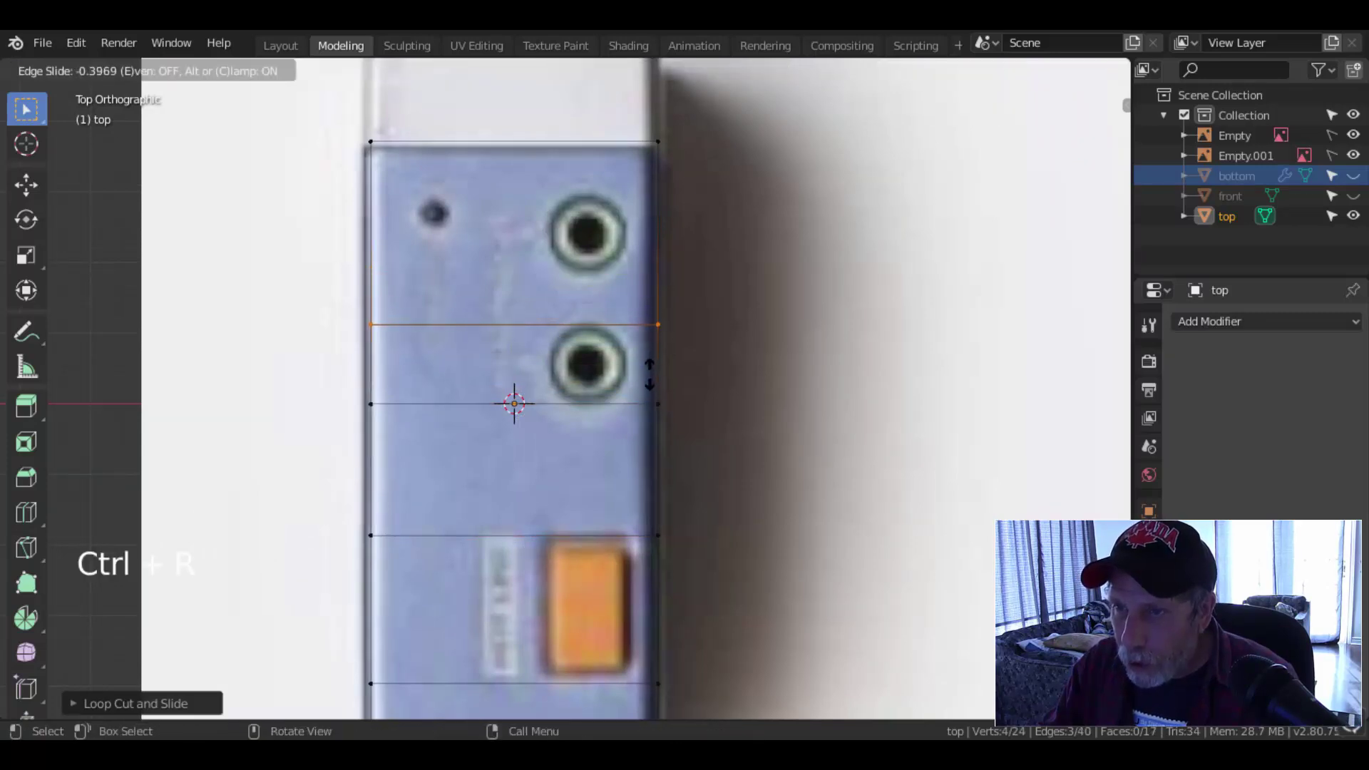
click(646, 326)
- Add two crosswise loop cuts that bound the upper jack socket at its bottom and top rims
shift+middle_drag(692, 330, 633, 330)
key(ctrl+r)
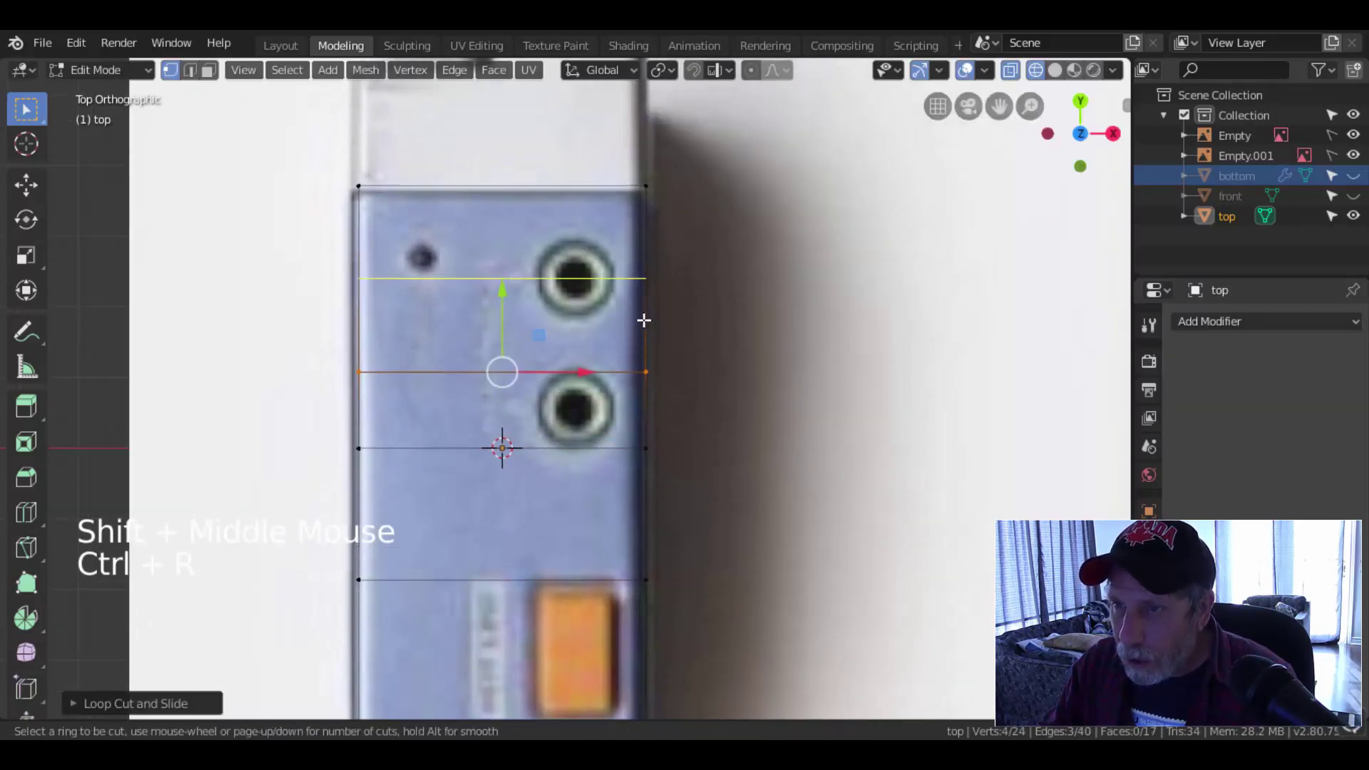
click(644, 320)
click(627, 282)
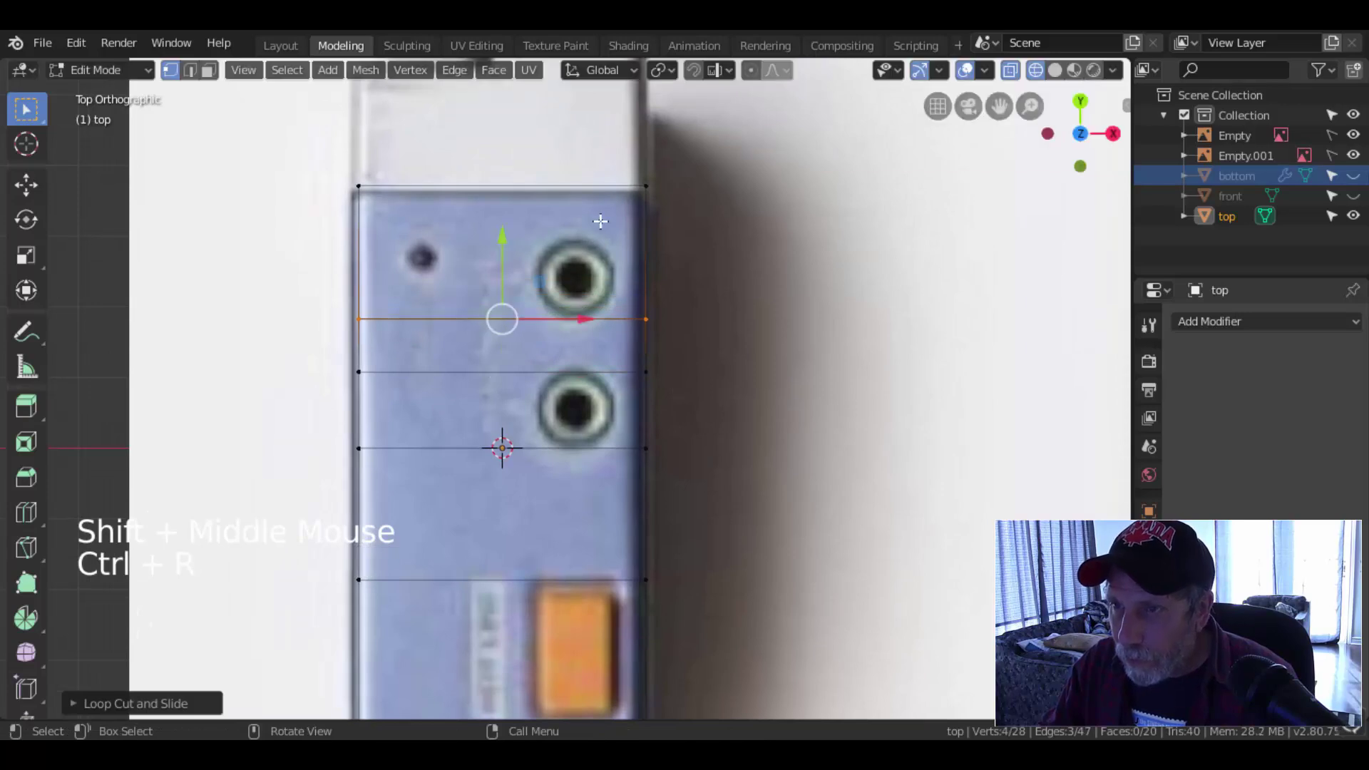
key(ctrl+r)
click(643, 210)
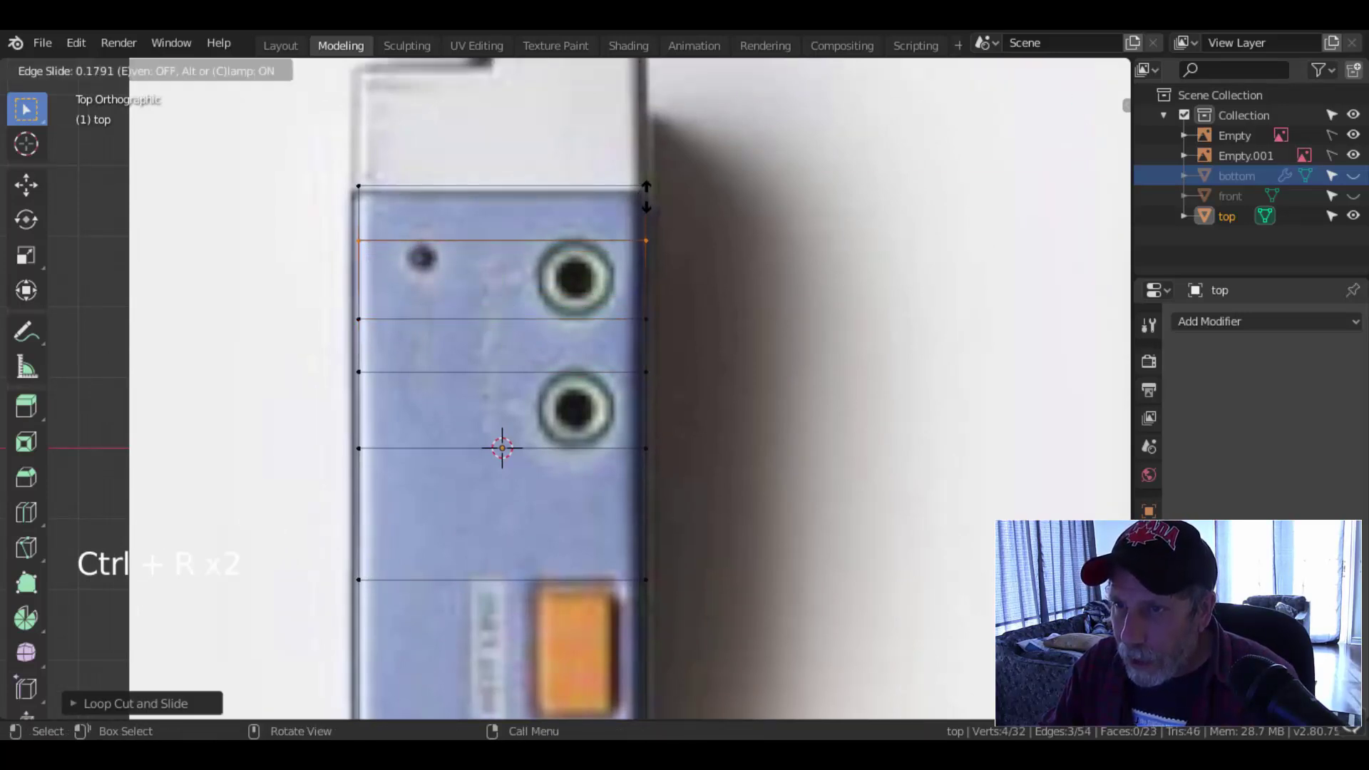
click(646, 195)
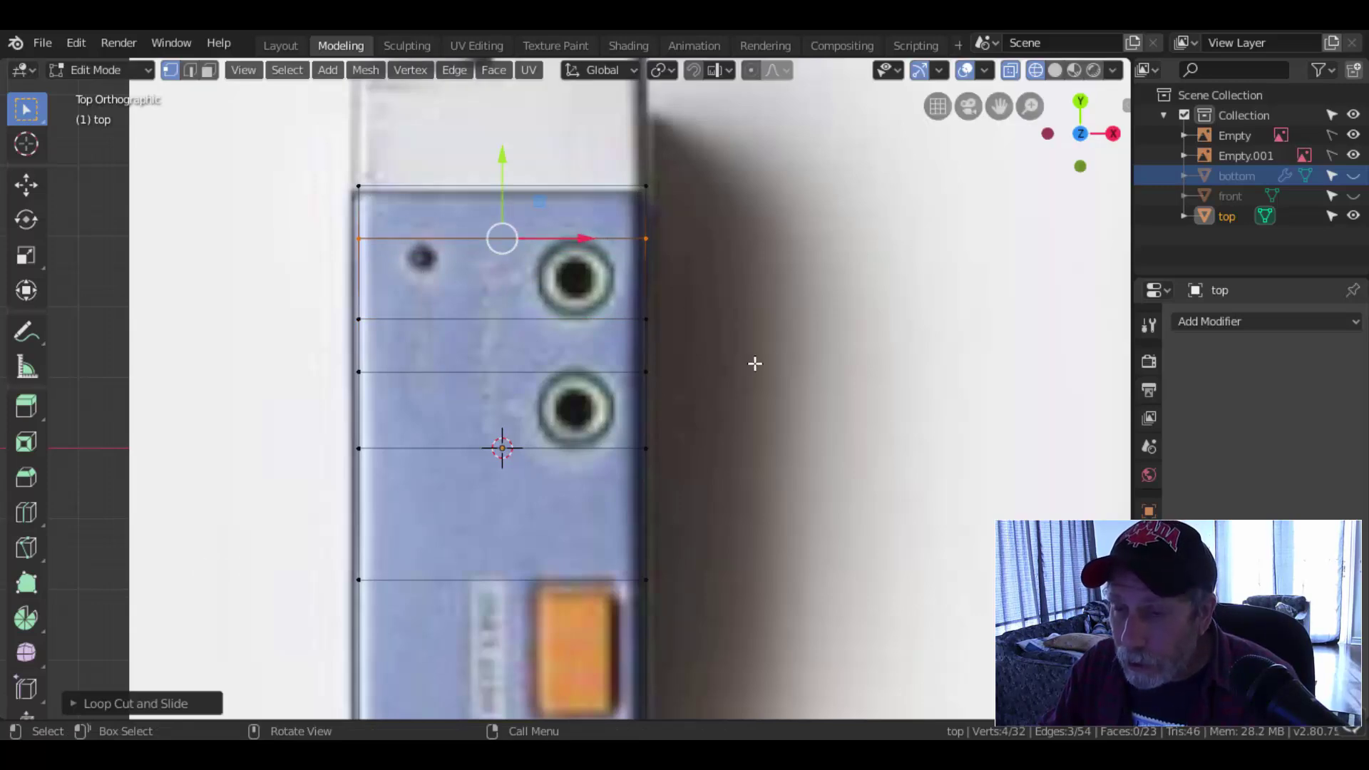
- Add two lengthwise loop cuts aligned with the left and right sides of the jack sockets and orange button
scroll(764, 363, down, 2)
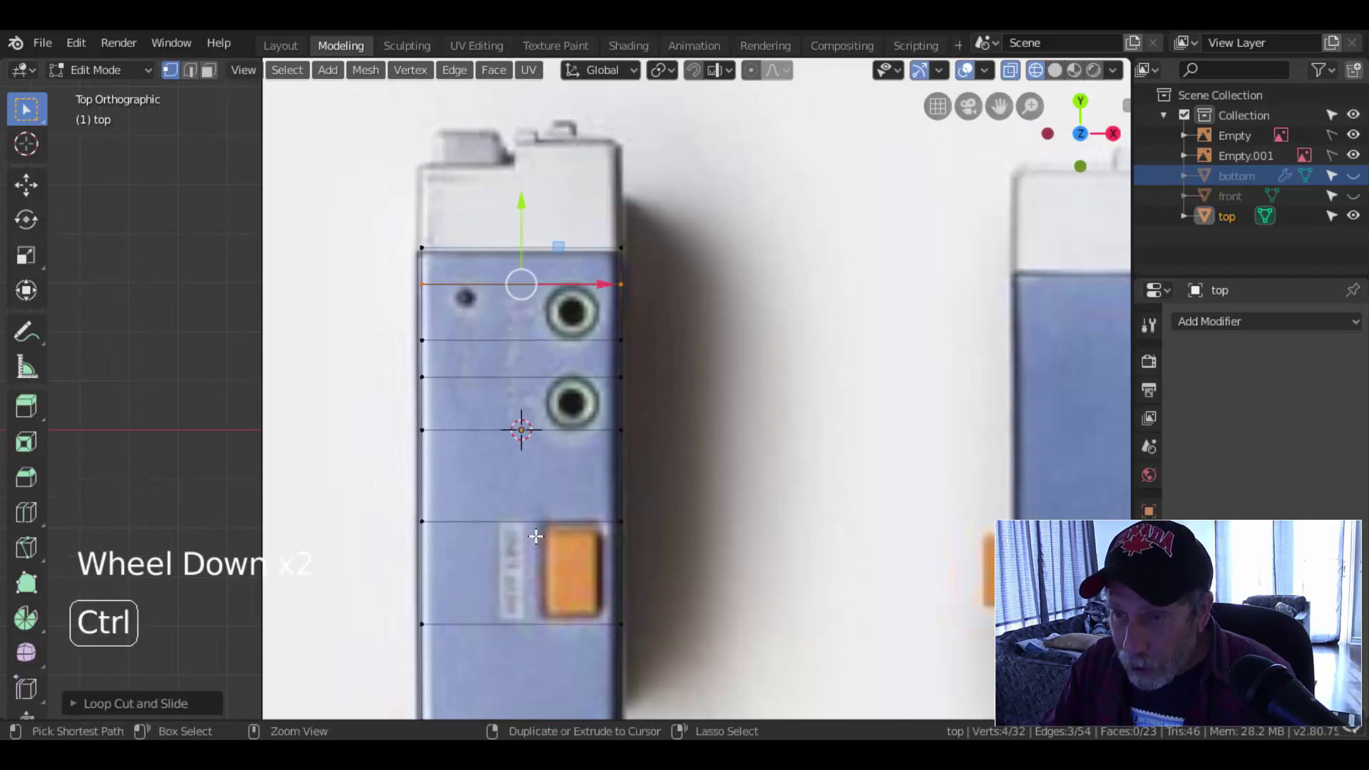
key(ctrl+r)
click(533, 539)
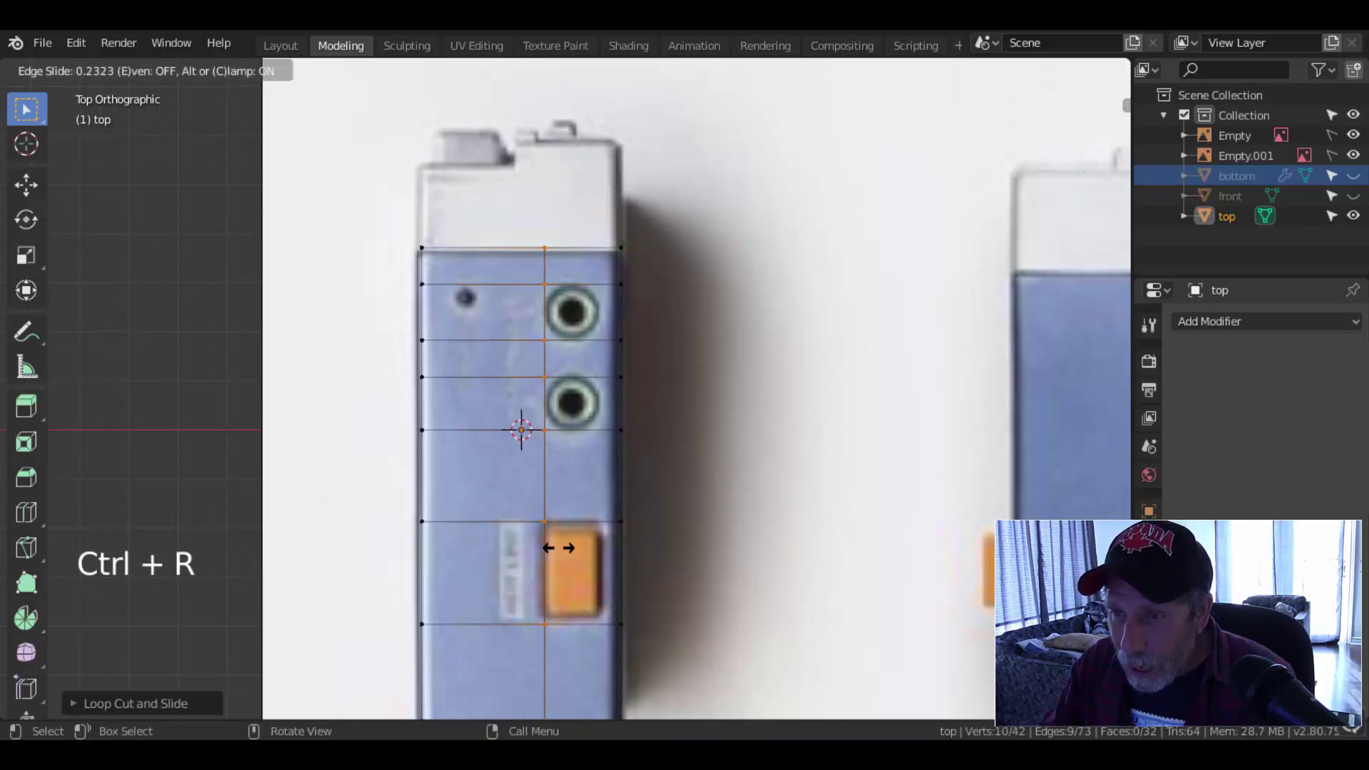
key(shift)
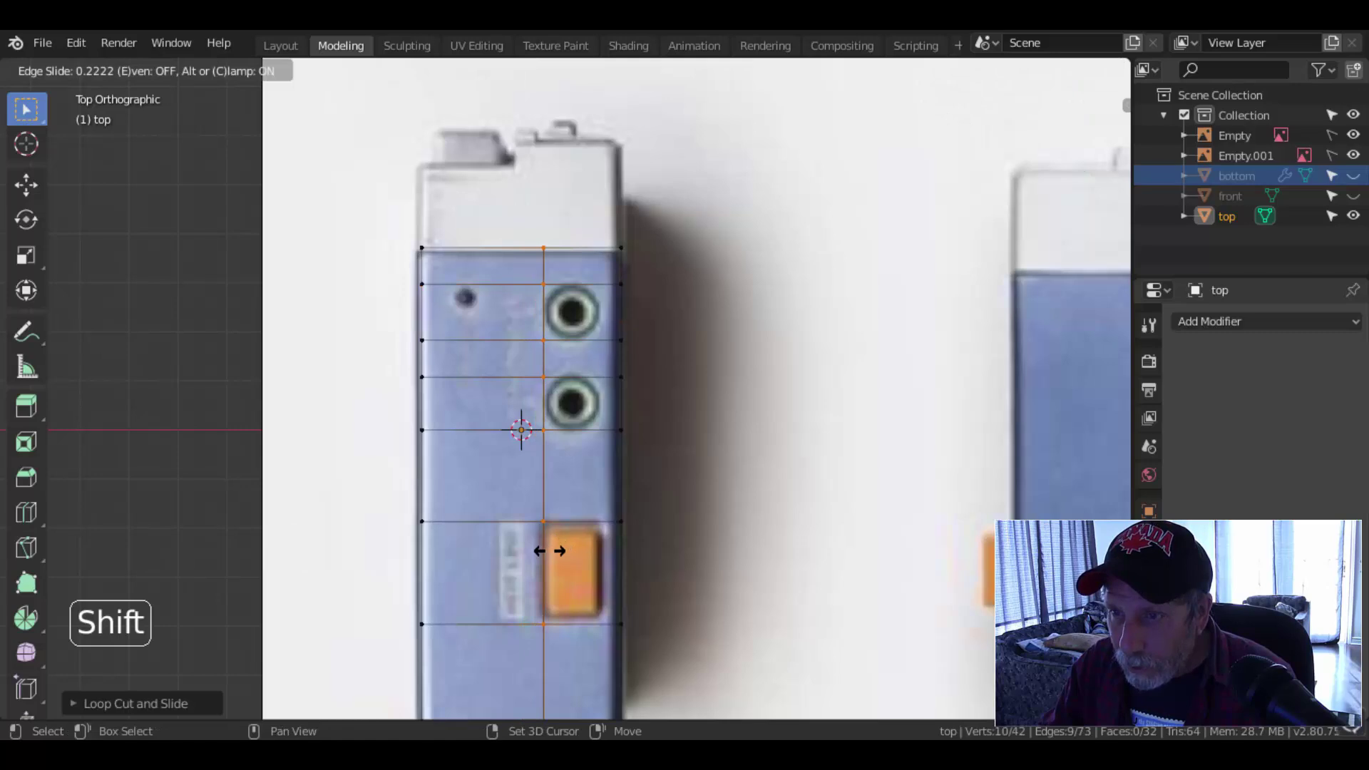
click(549, 551)
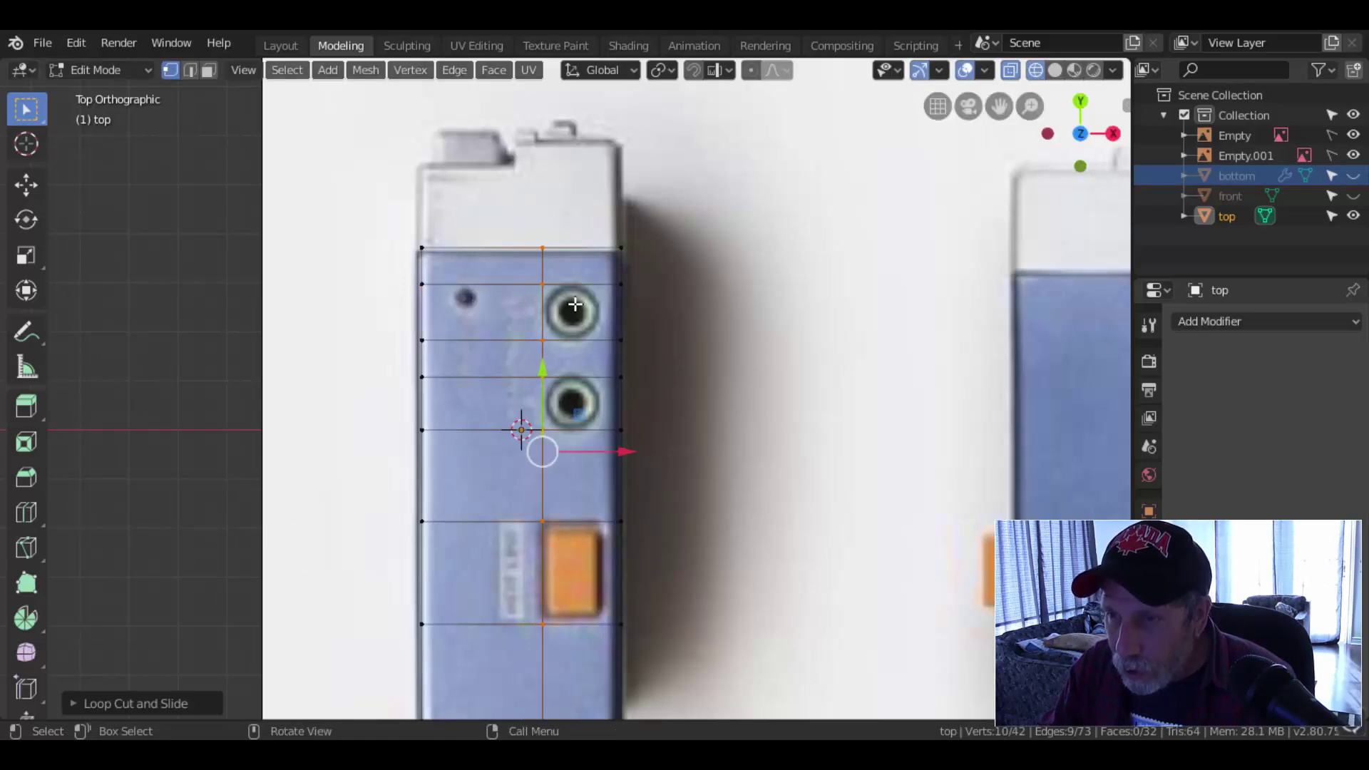
key(ctrl+r)
click(600, 282)
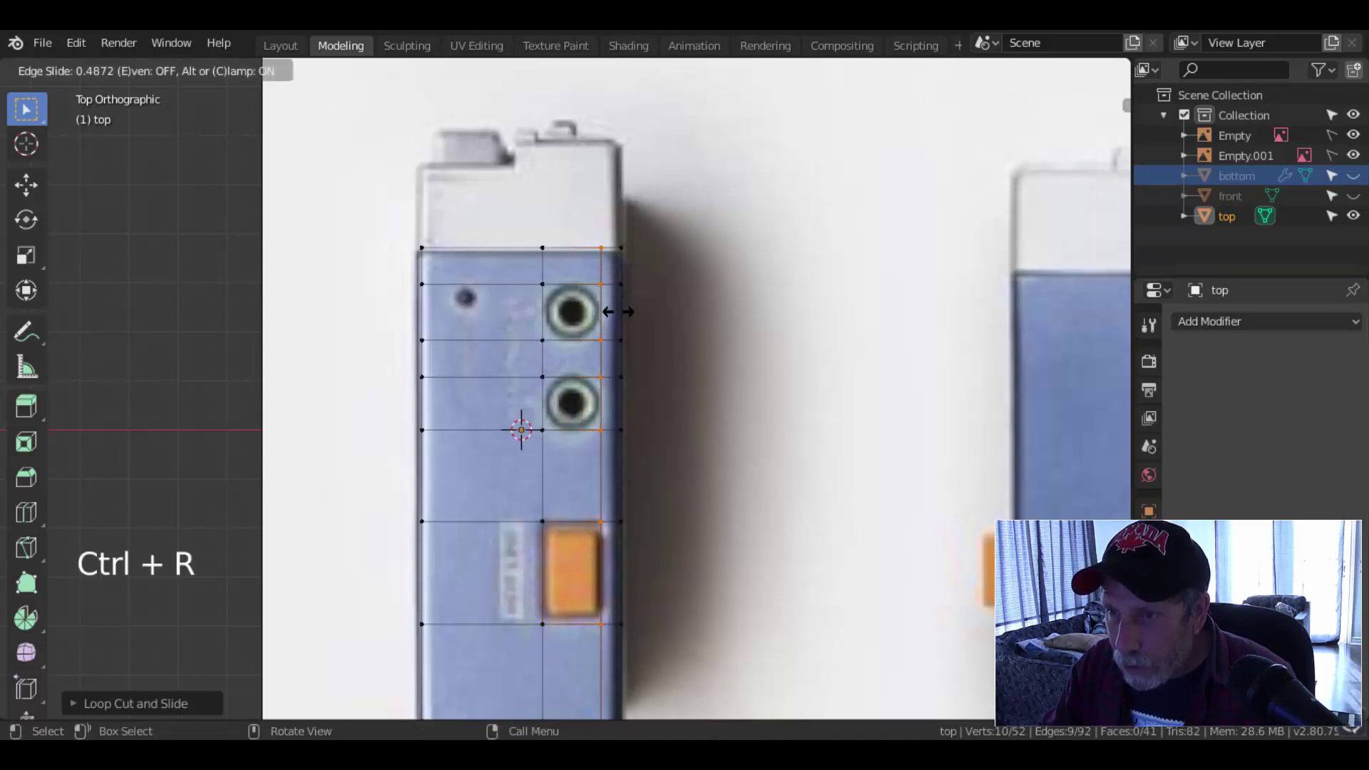
click(617, 311)
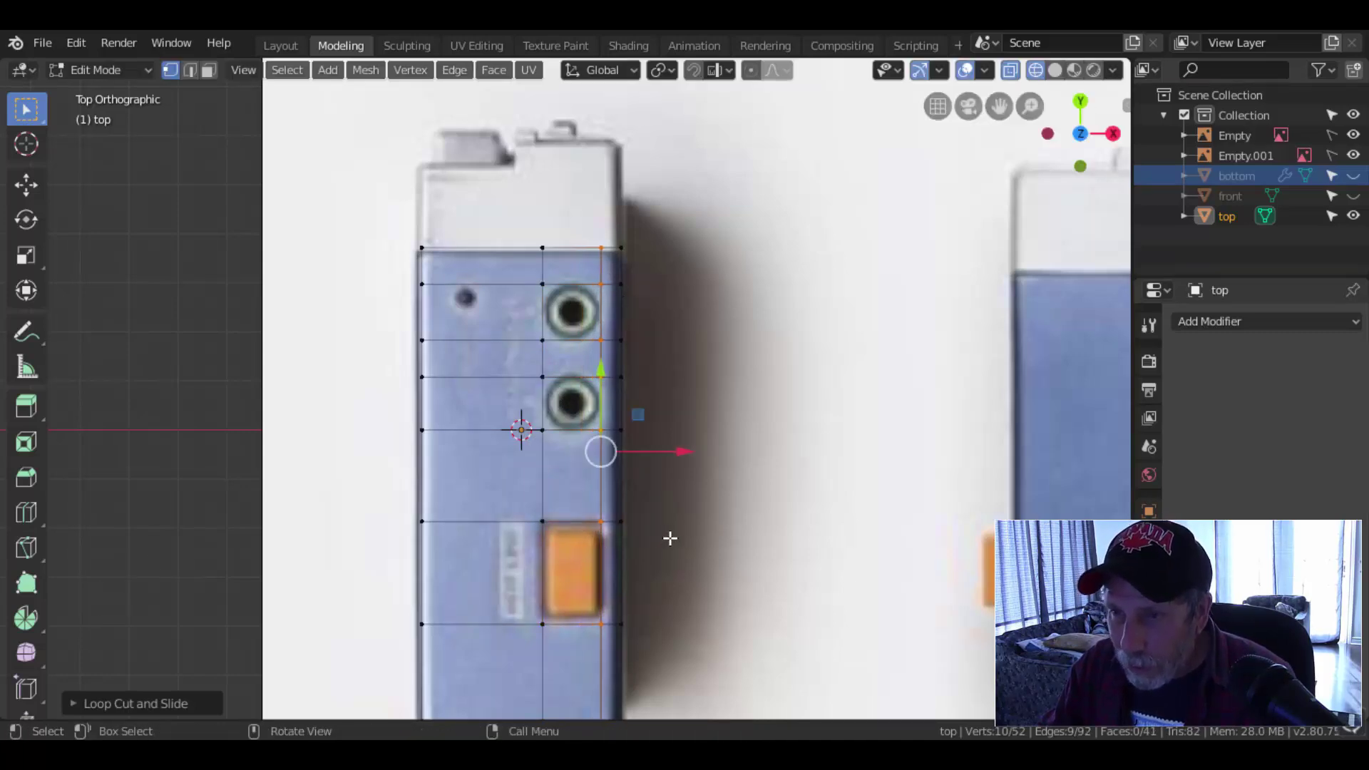
- Add a centred crosswise loop cut through the middle of each of the two jack sockets
key(alt+a)
shift+middle_drag(676, 505, 671, 507)
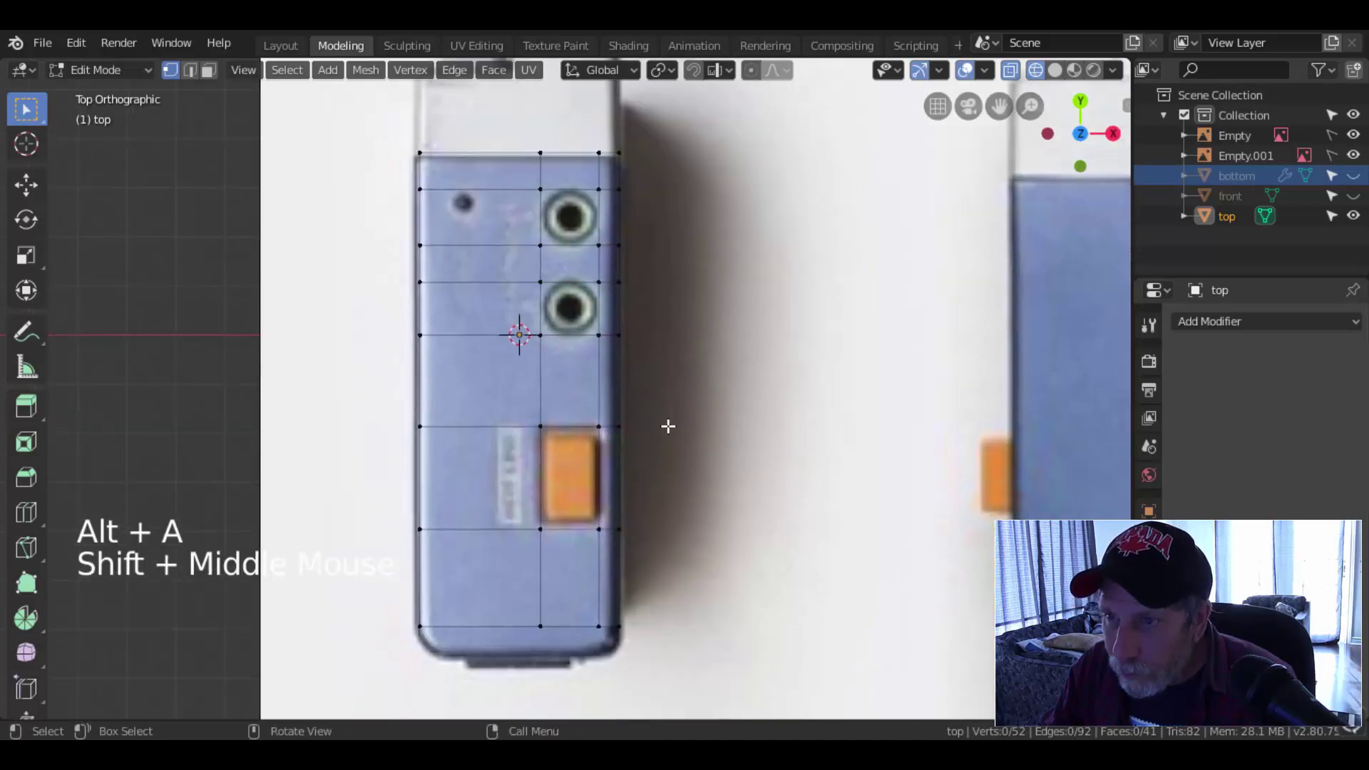
scroll(682, 403, up, 2)
shift+middle_drag(683, 403, 674, 449)
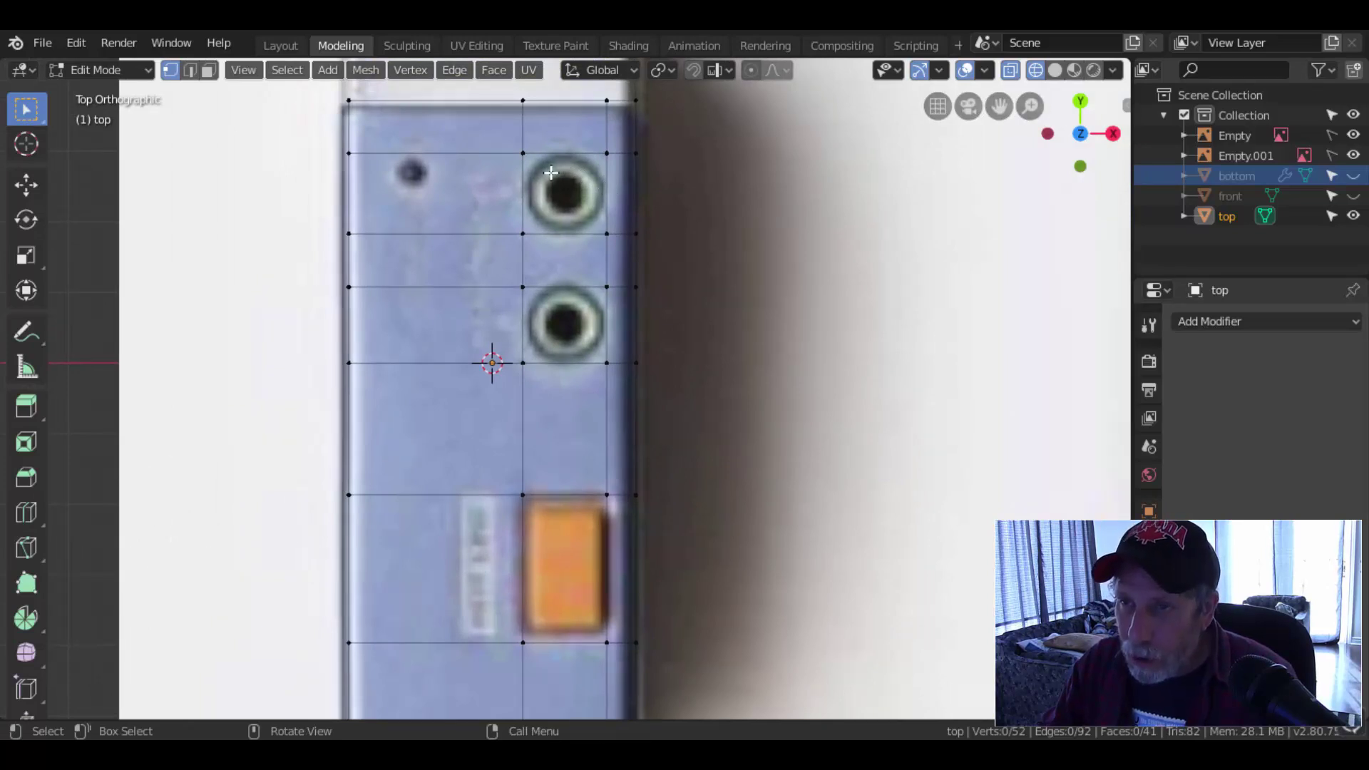
key(ctrl+r)
click(613, 189)
right_click(614, 189)
key(ctrl+r)
click(632, 330)
right_click(632, 330)
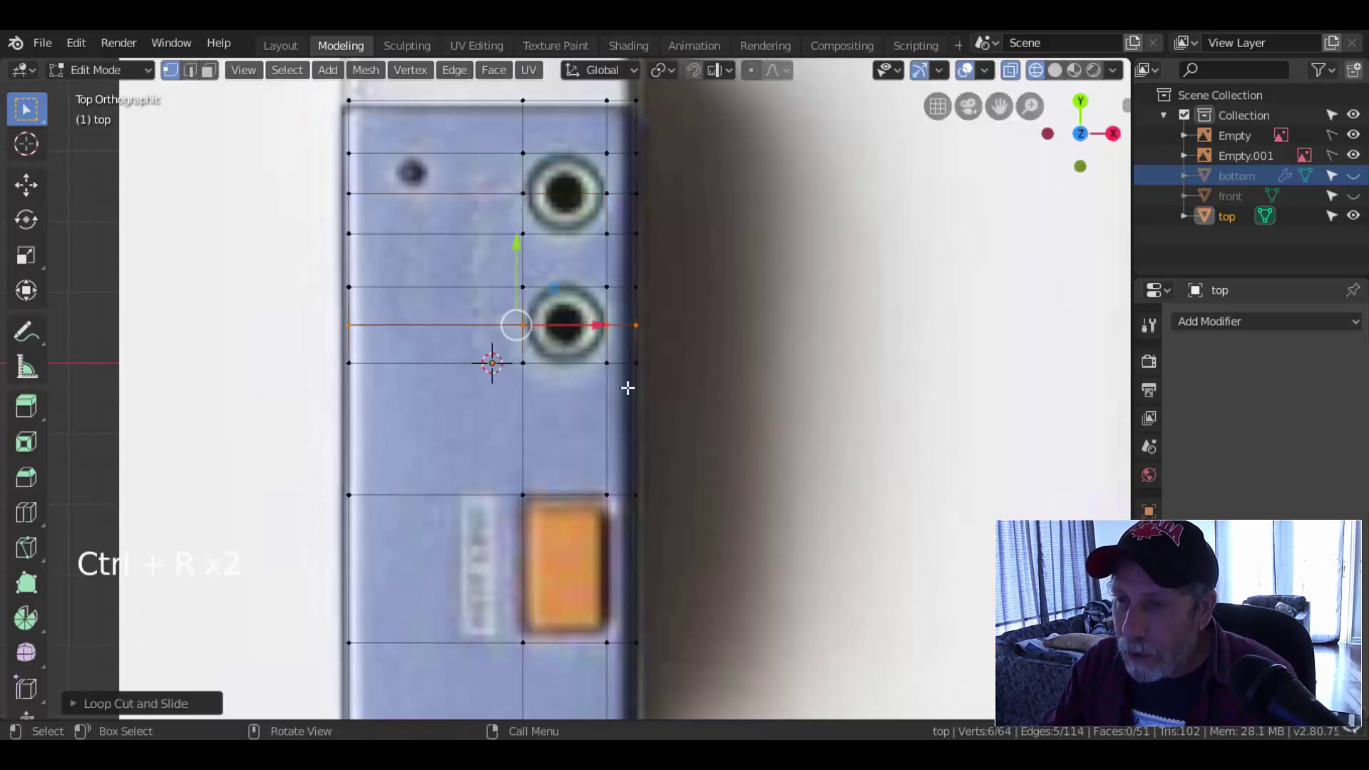
- Add a centred lengthwise loop cut through both jack sockets and clear the selection
key(ctrl+r)
click(568, 359)
right_click(568, 359)
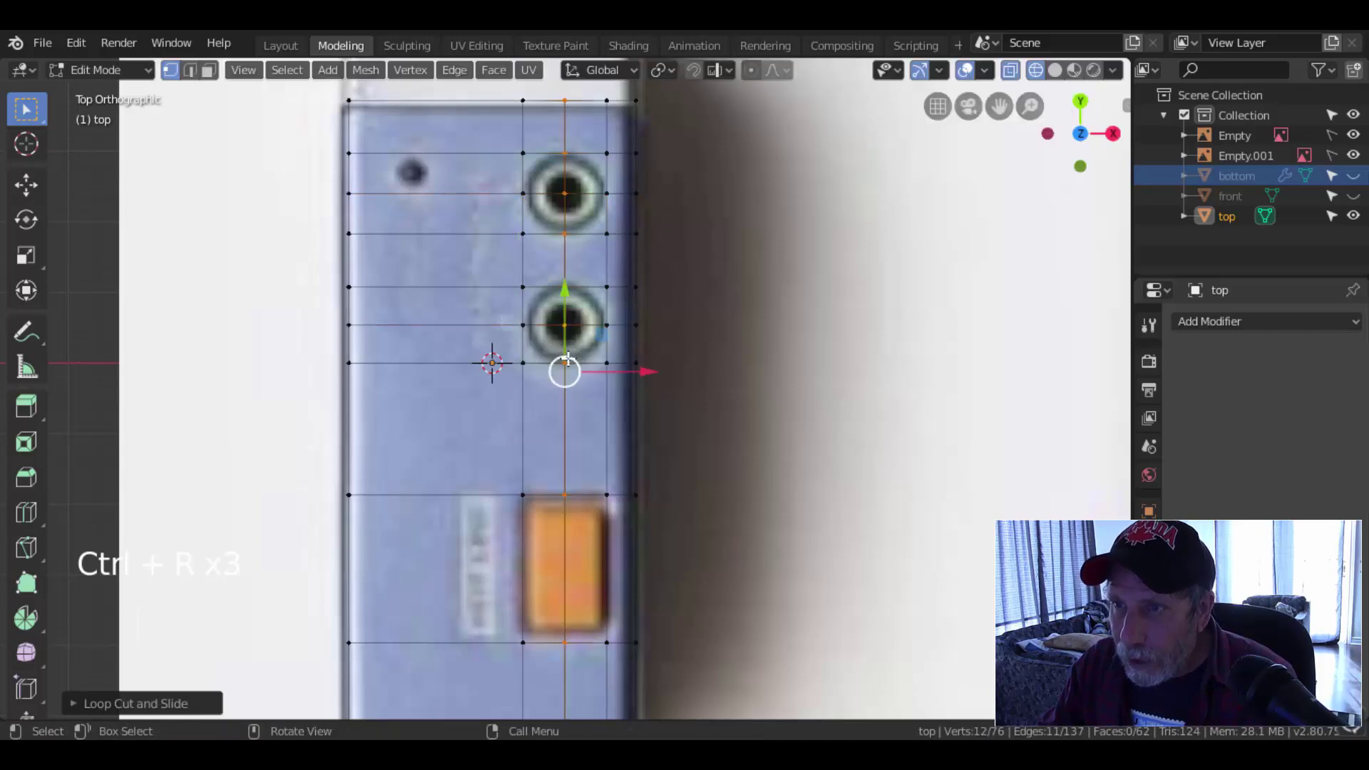
key(alt+a)
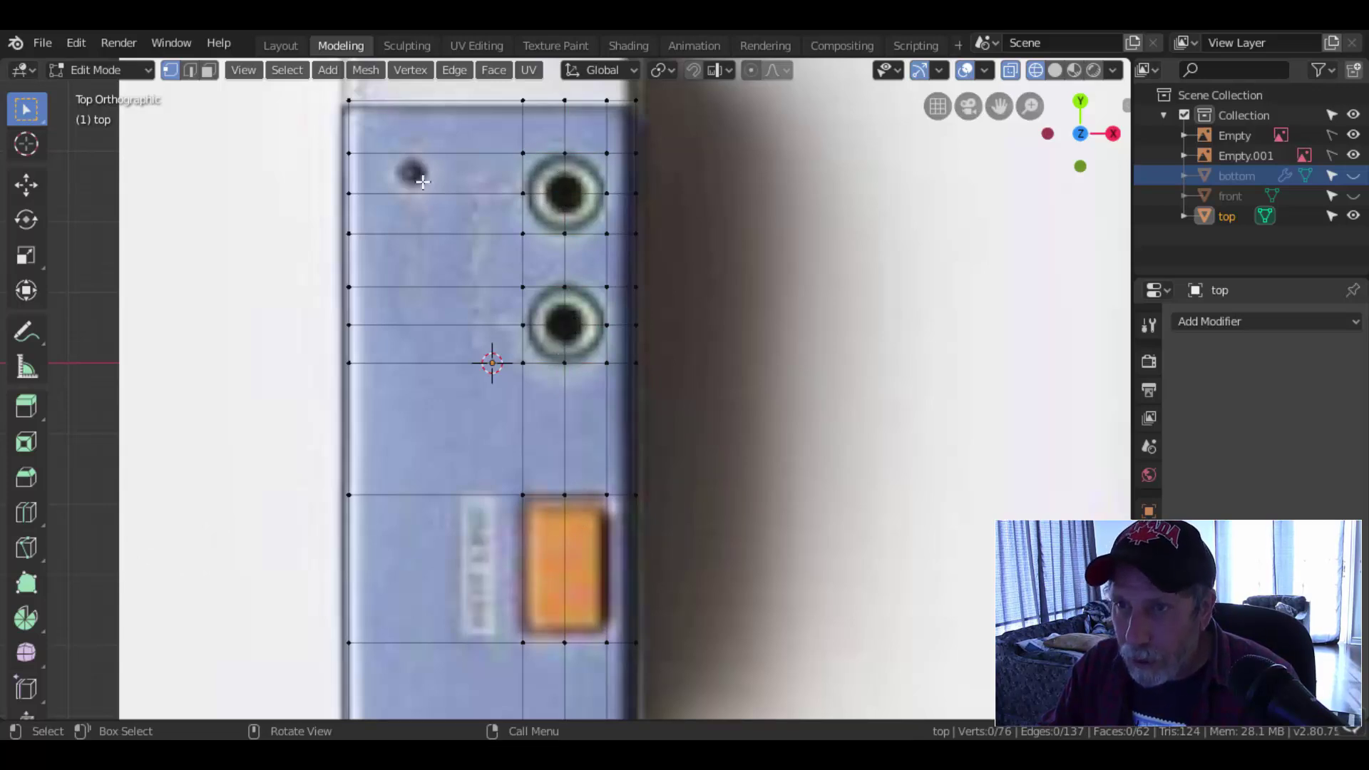
- Add two lengthwise loop cuts, one on each side of the small round hole opposite the upper jack
key(ctrl+r)
click(377, 161)
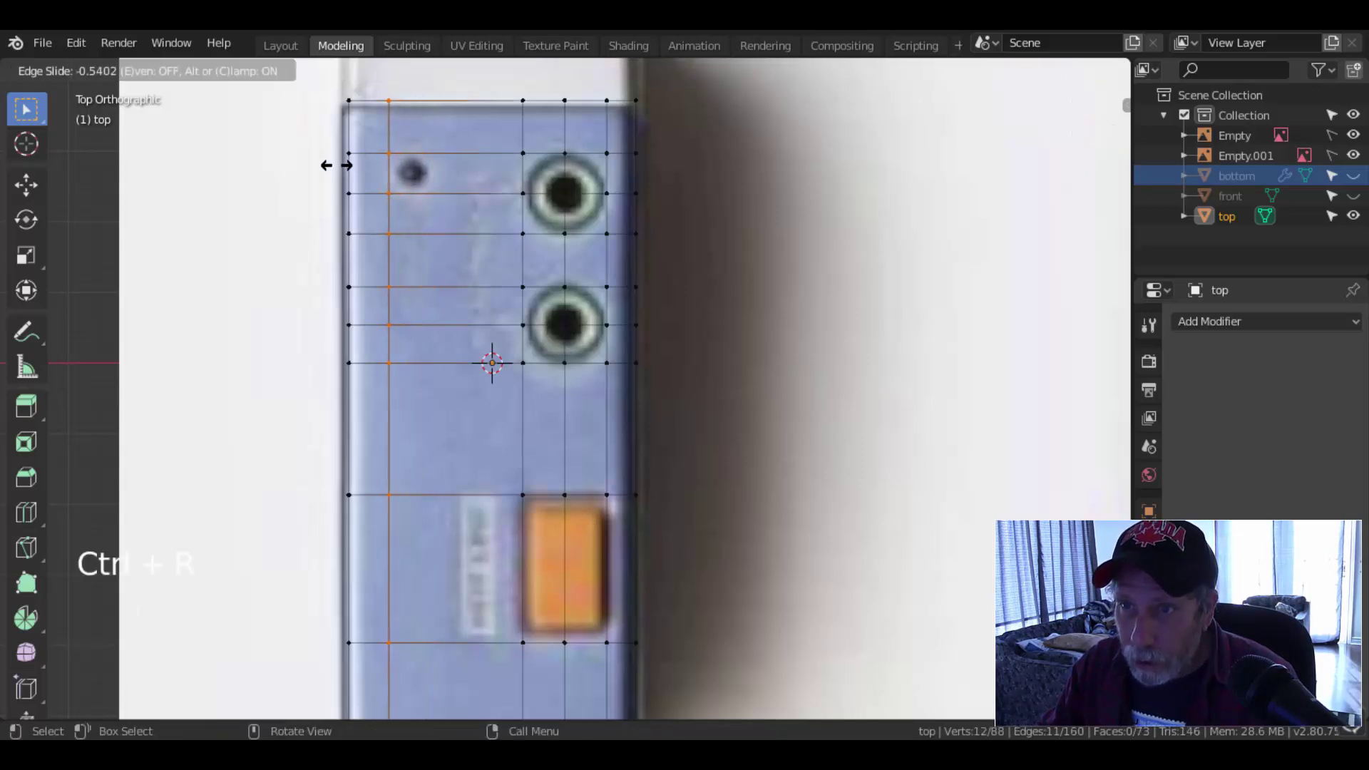
click(343, 168)
key(ctrl+r)
click(460, 166)
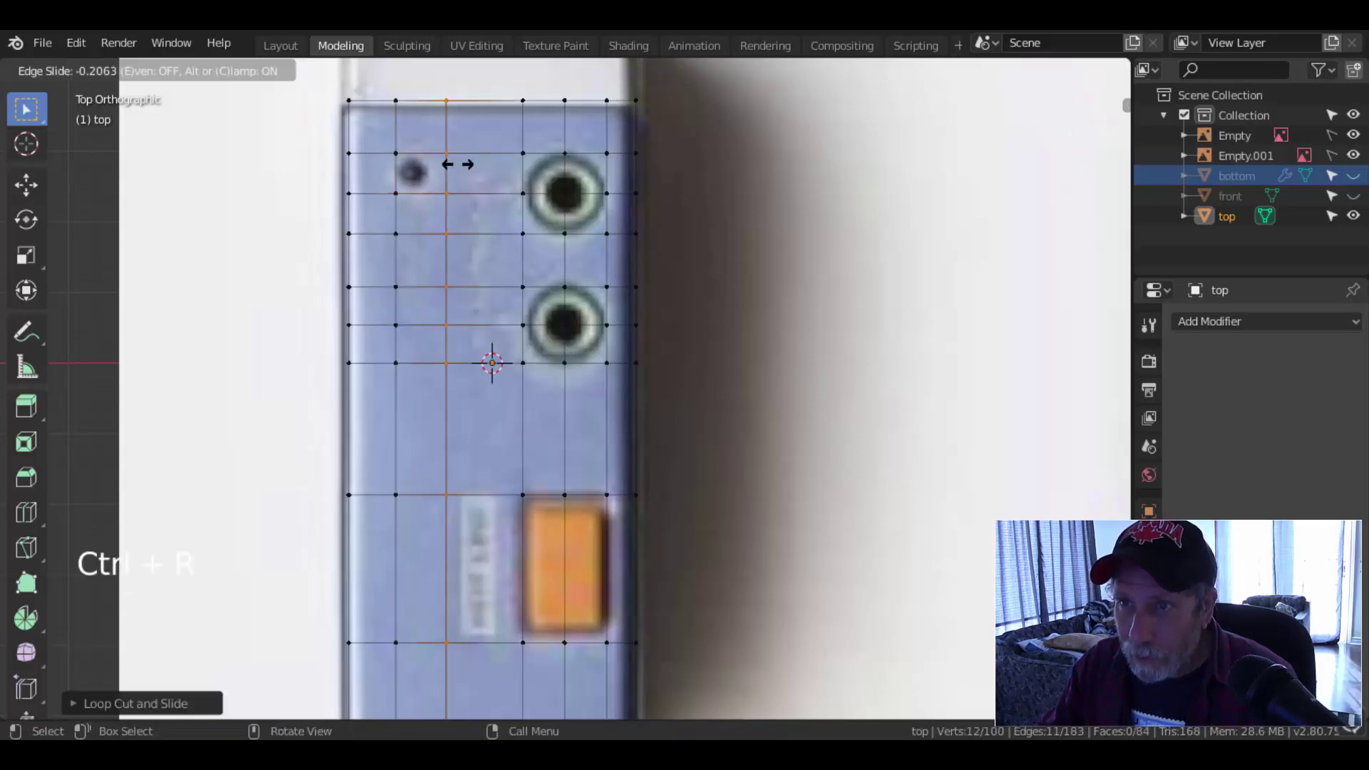
click(442, 178)
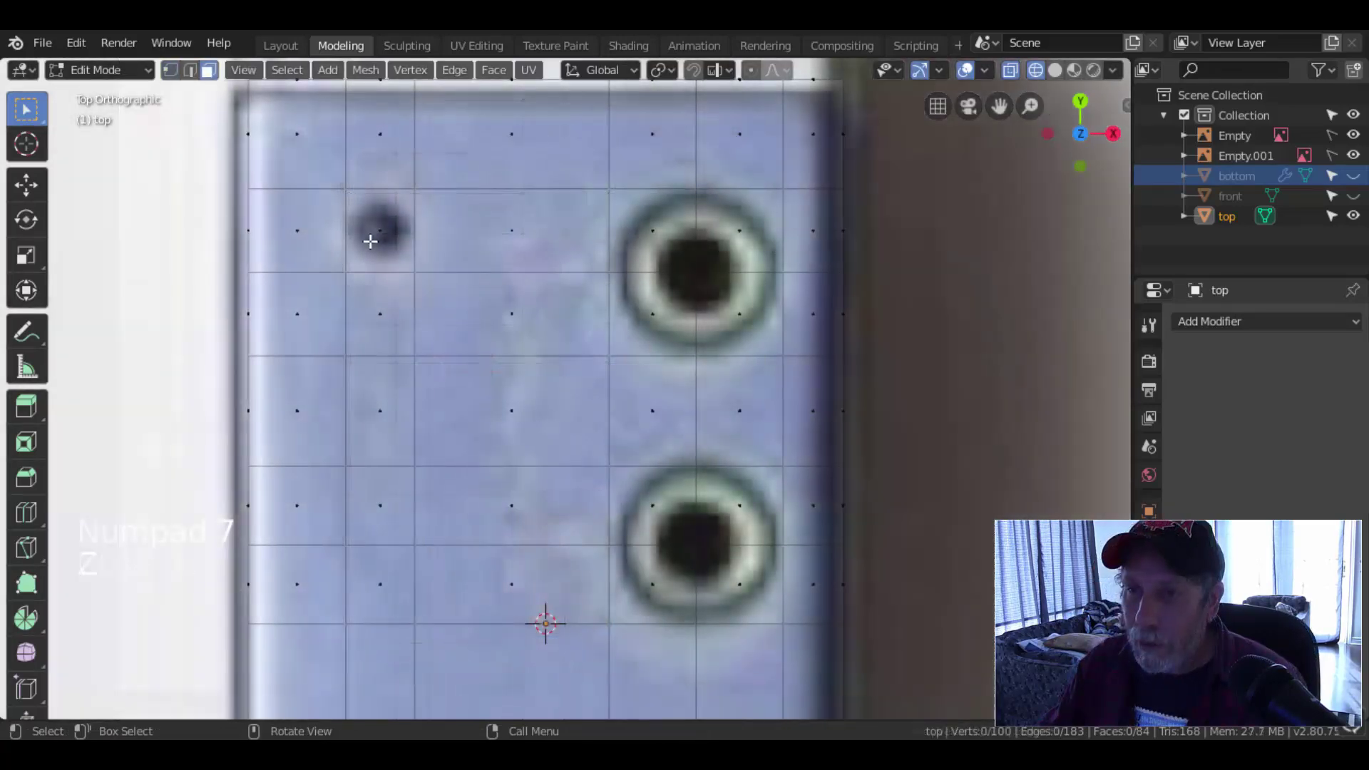
- Add a crosswise loop cut through the centre of the small round hole and clear the selection
key(ctrl+r)
click(366, 224)
click(390, 234)
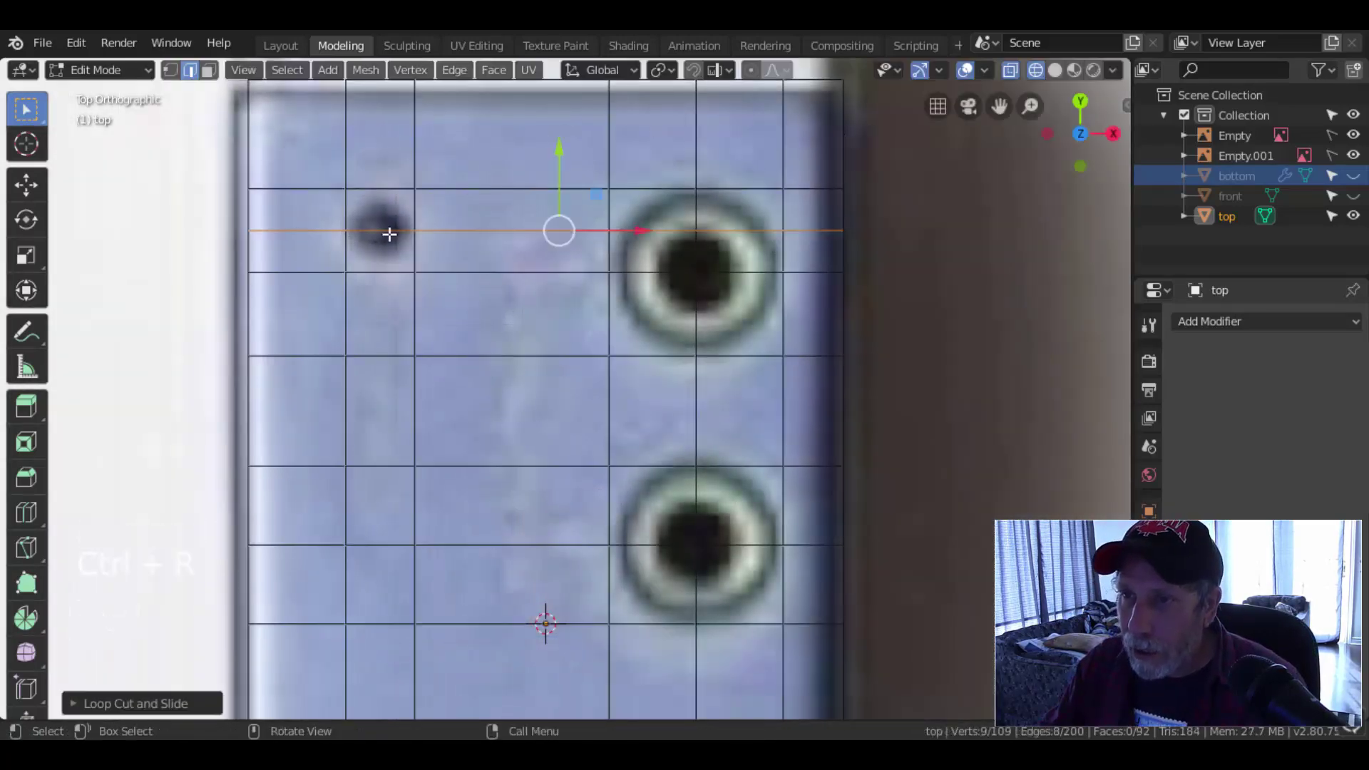
key(alt+a)
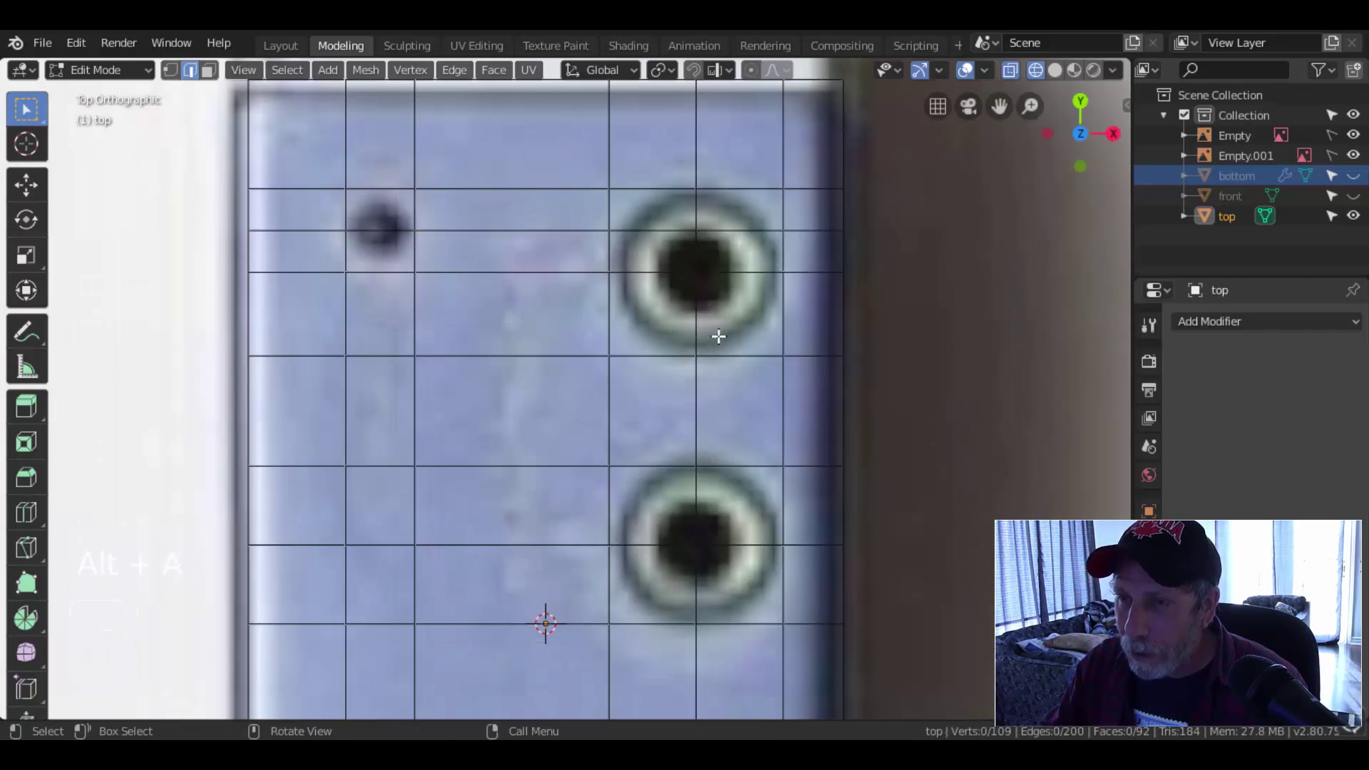
- Switch to solid shading and slightly inset the two faces covering the orange button area on the top piece
scroll(878, 310, down, 3)
shift+middle_drag(869, 409, 815, 362)
key(z)
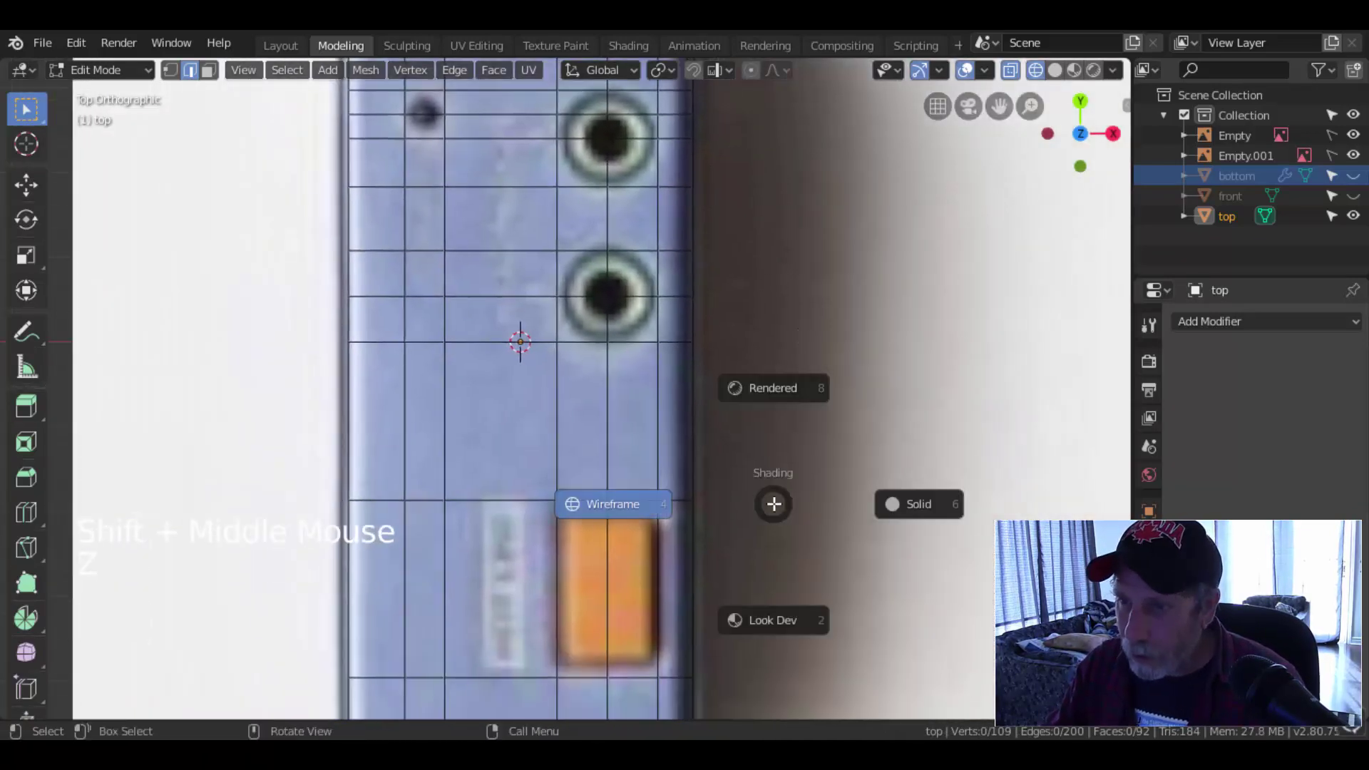
click(870, 512)
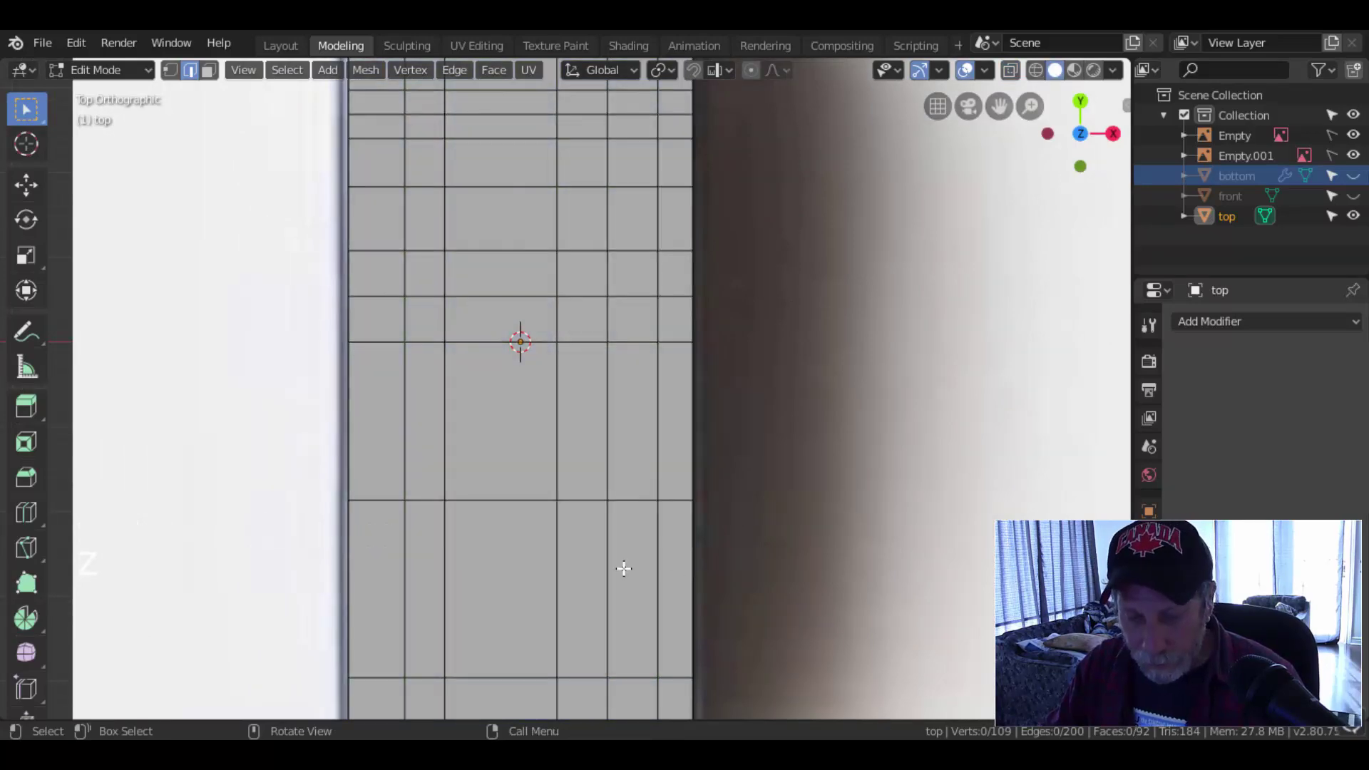
key(3)
click(576, 563)
shift+click(637, 540)
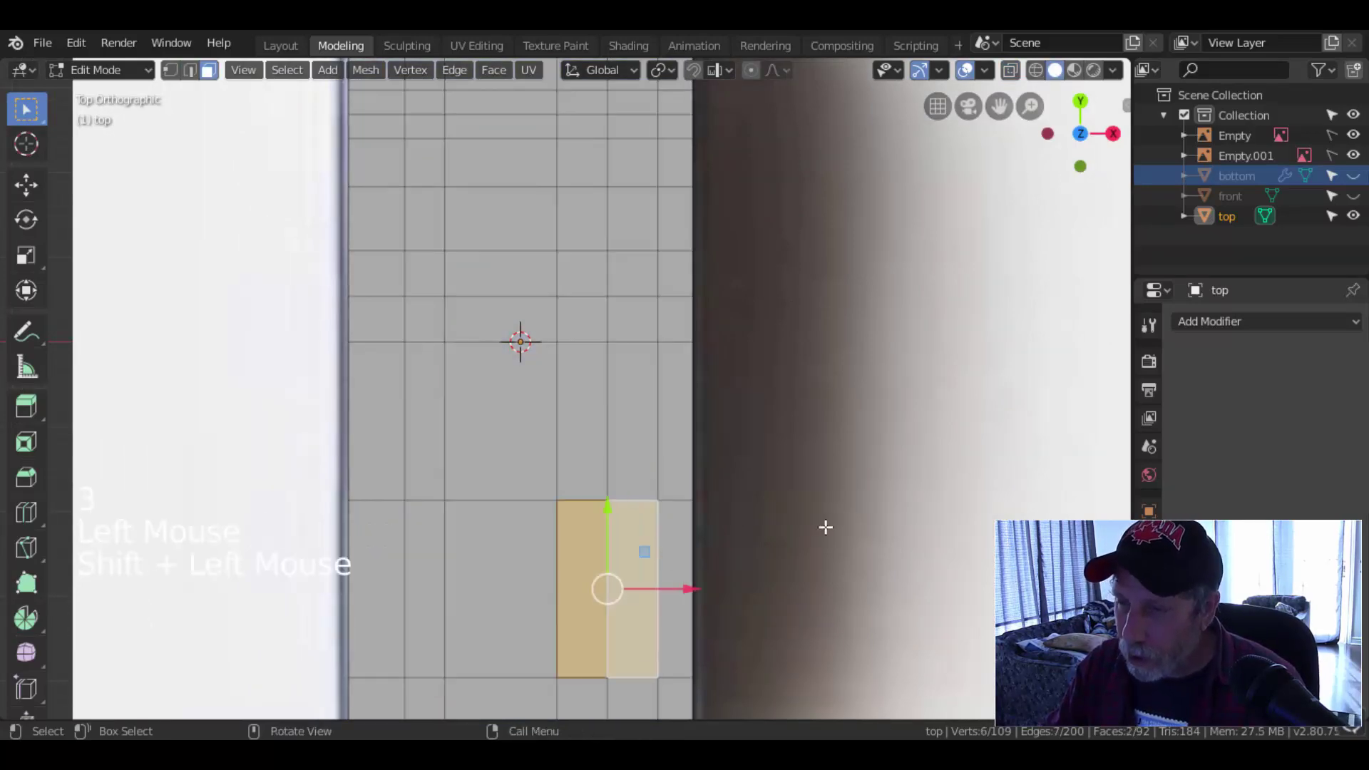
key(KP_3)
shift+middle_drag(625, 456, 663, 468)
scroll(756, 419, up, 2)
key(i)
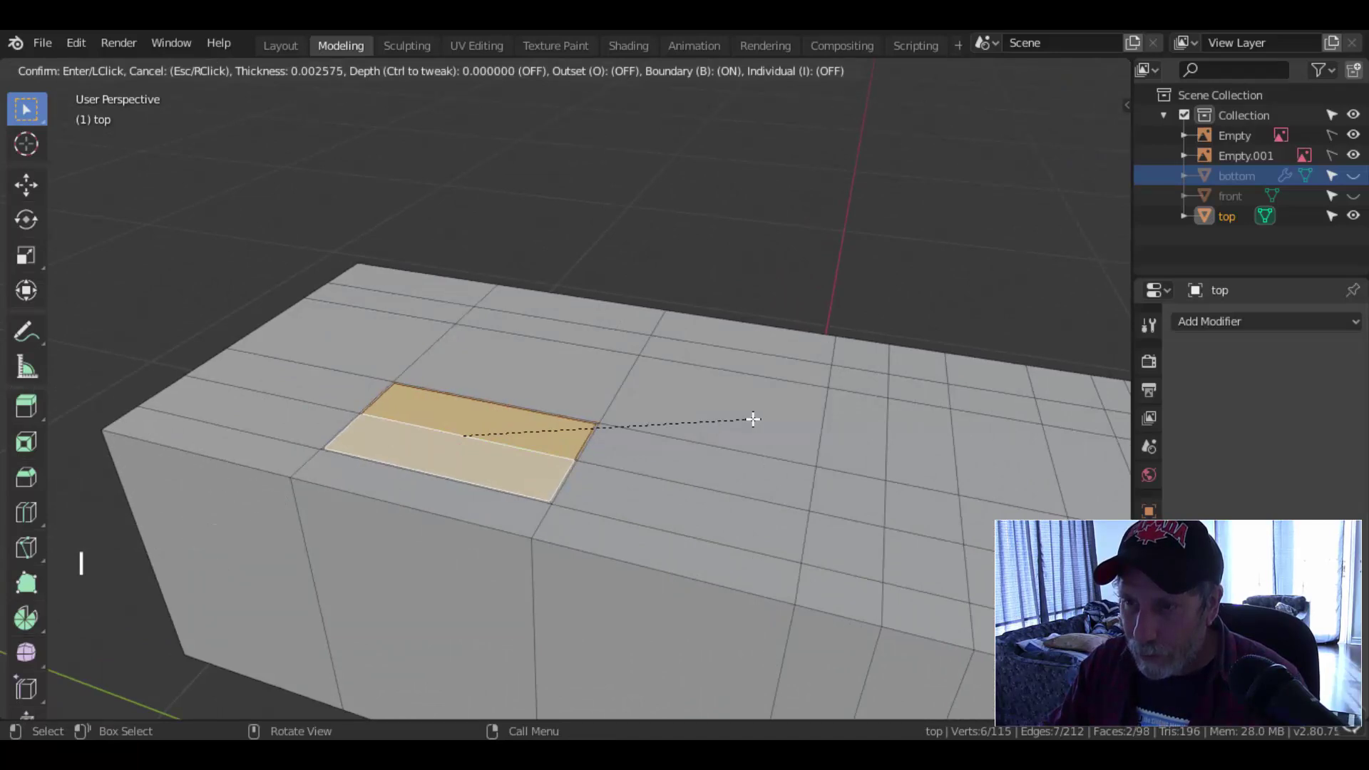
click(749, 419)
- Extrude the inset button faces and lower them into the body to form a shallow rectangular recess
middle_drag(651, 478, 712, 419)
key(e)
click(711, 419)
drag(453, 393, 458, 414)
middle_drag(687, 394, 671, 470)
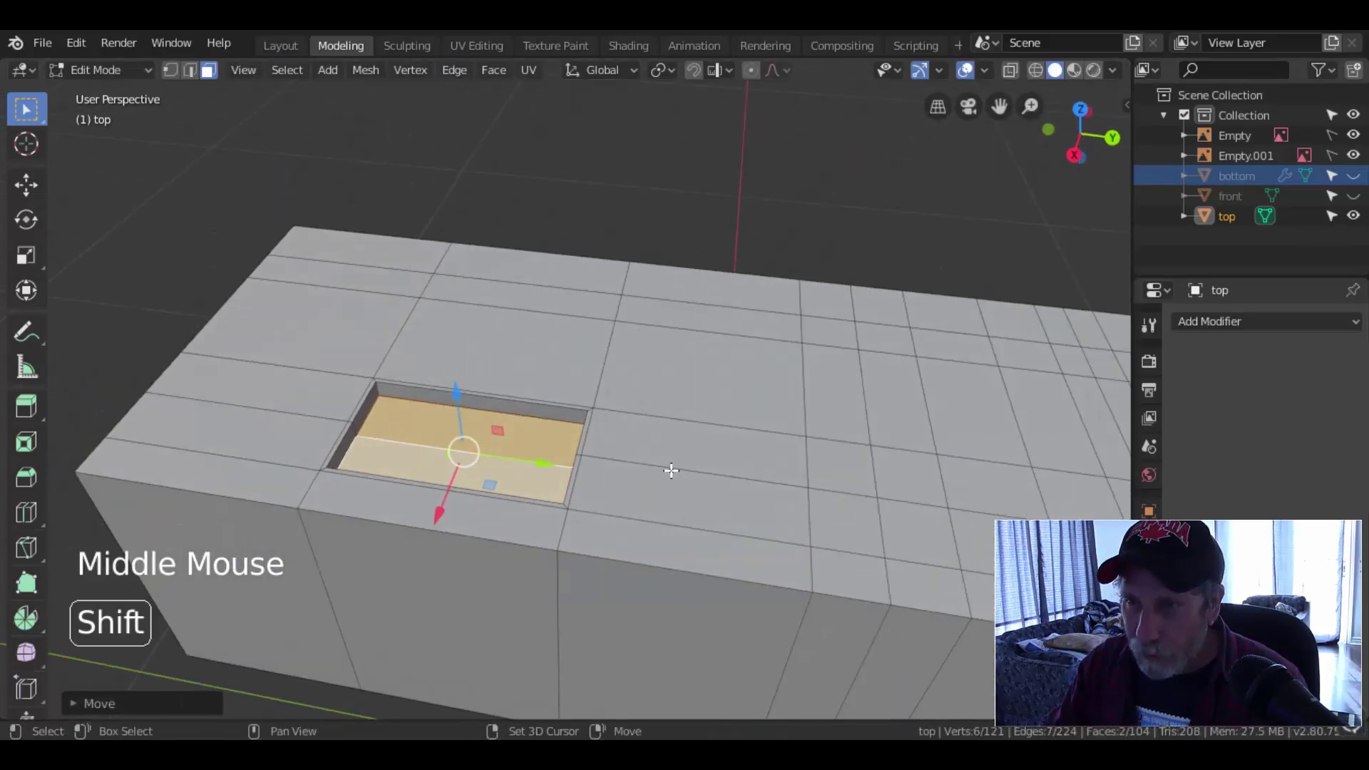
- Duplicate the recess floor faces, raise the copy above the body and separate it into its own object
key(shift+d)
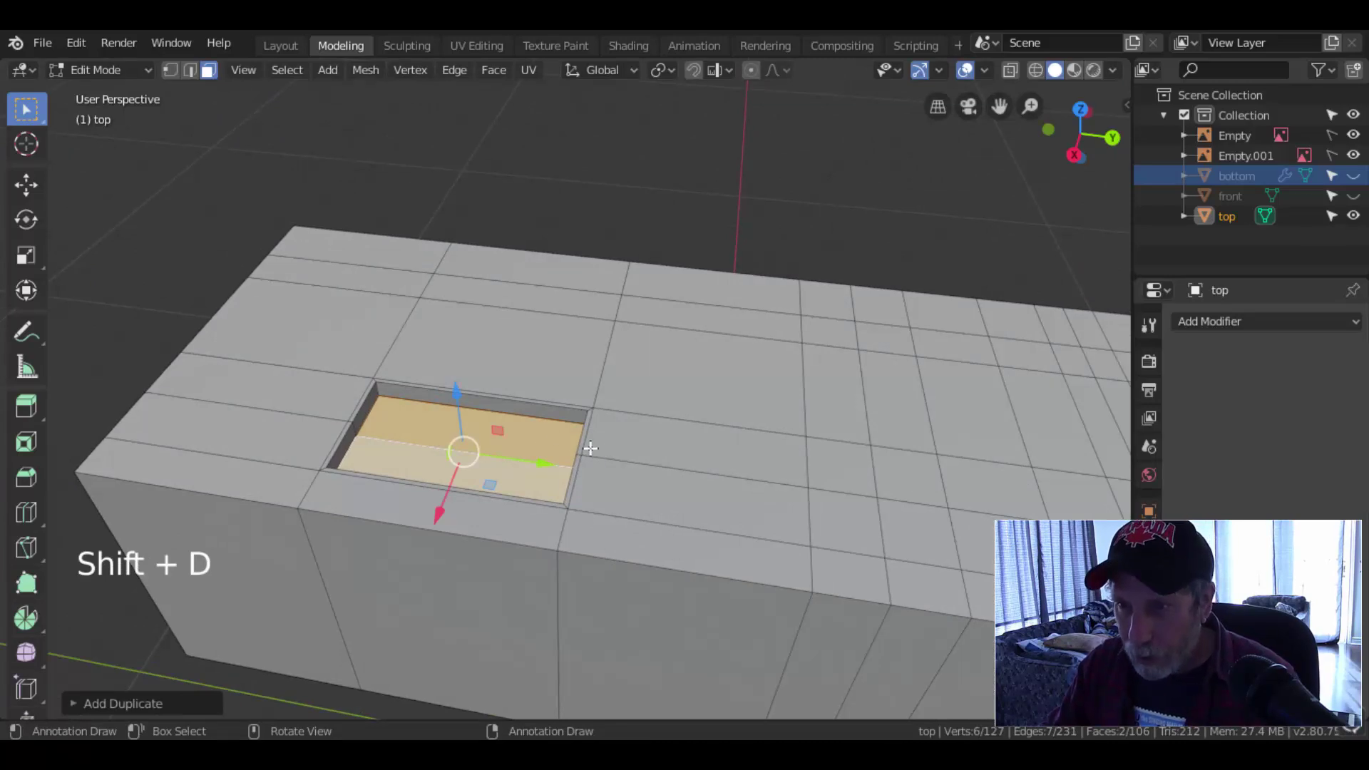
drag(447, 396, 453, 264)
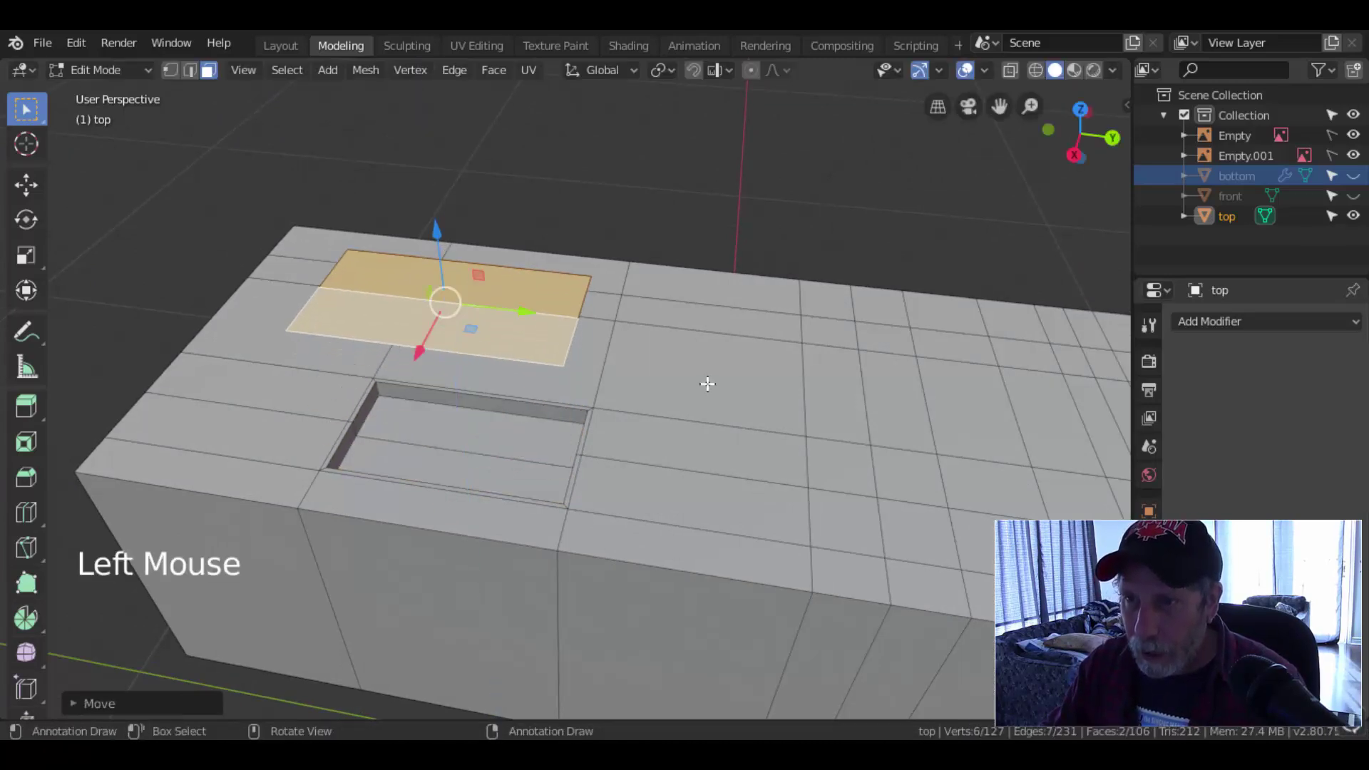
middle_drag(706, 385, 629, 342)
key(p)
click(717, 343)
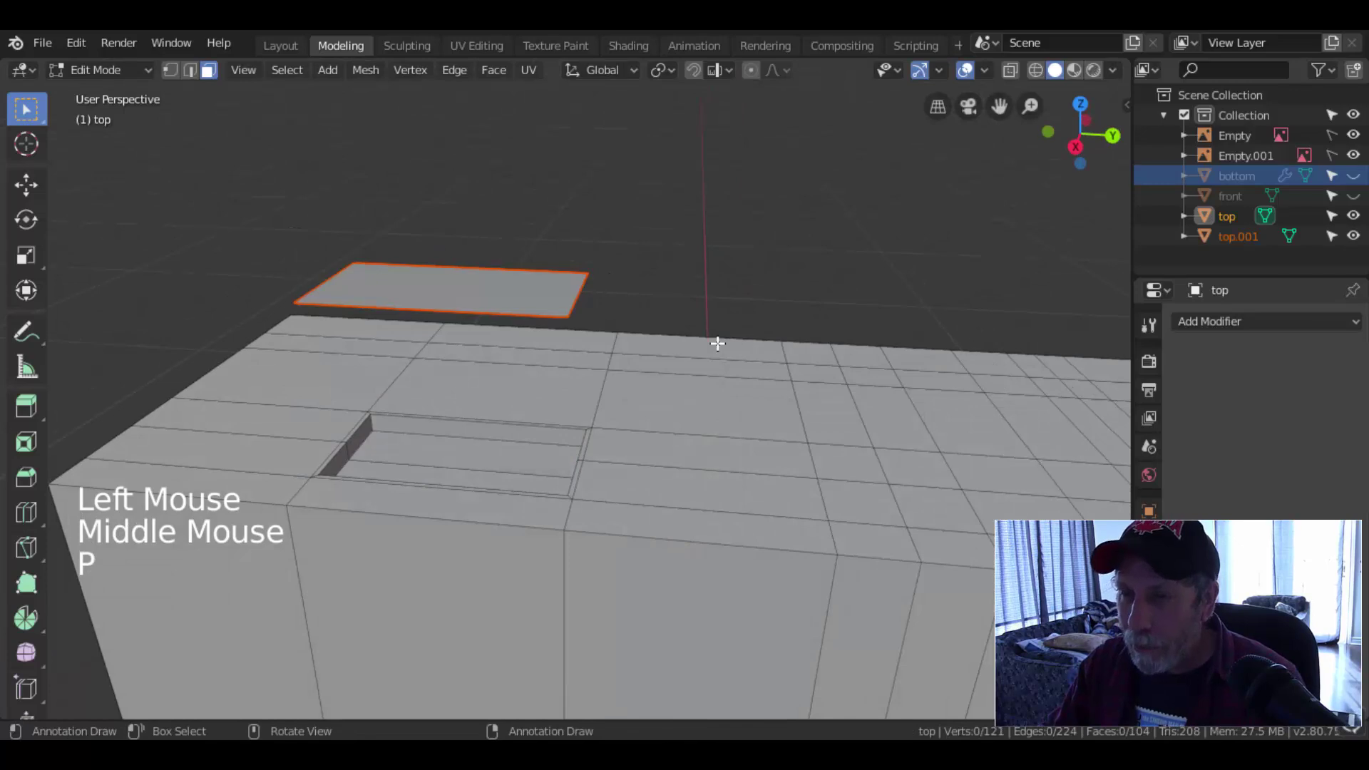
- Select the separated plate in Object Mode and set its origin to its geometry
key(Tab)
click(572, 314)
middle_drag(670, 327, 639, 336)
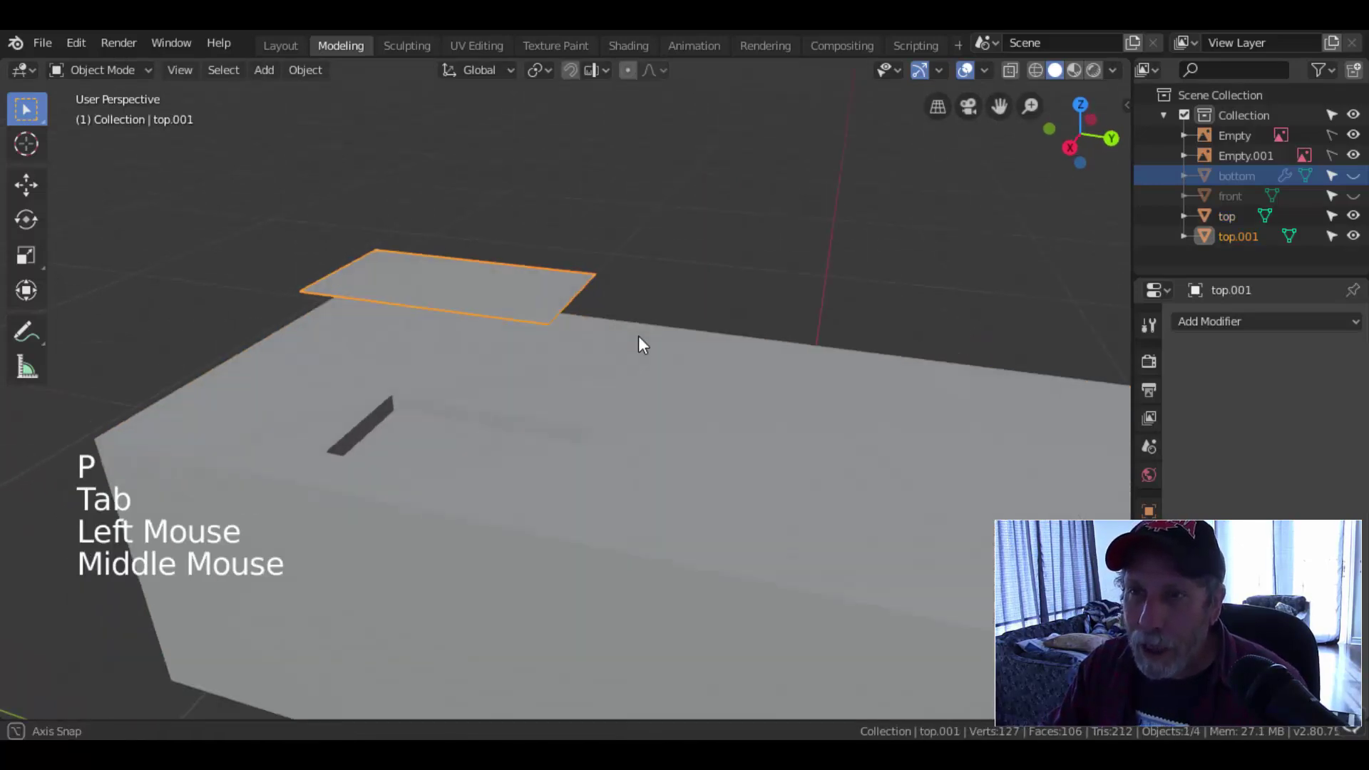
click(318, 71)
mouse_move(343, 114)
click(514, 135)
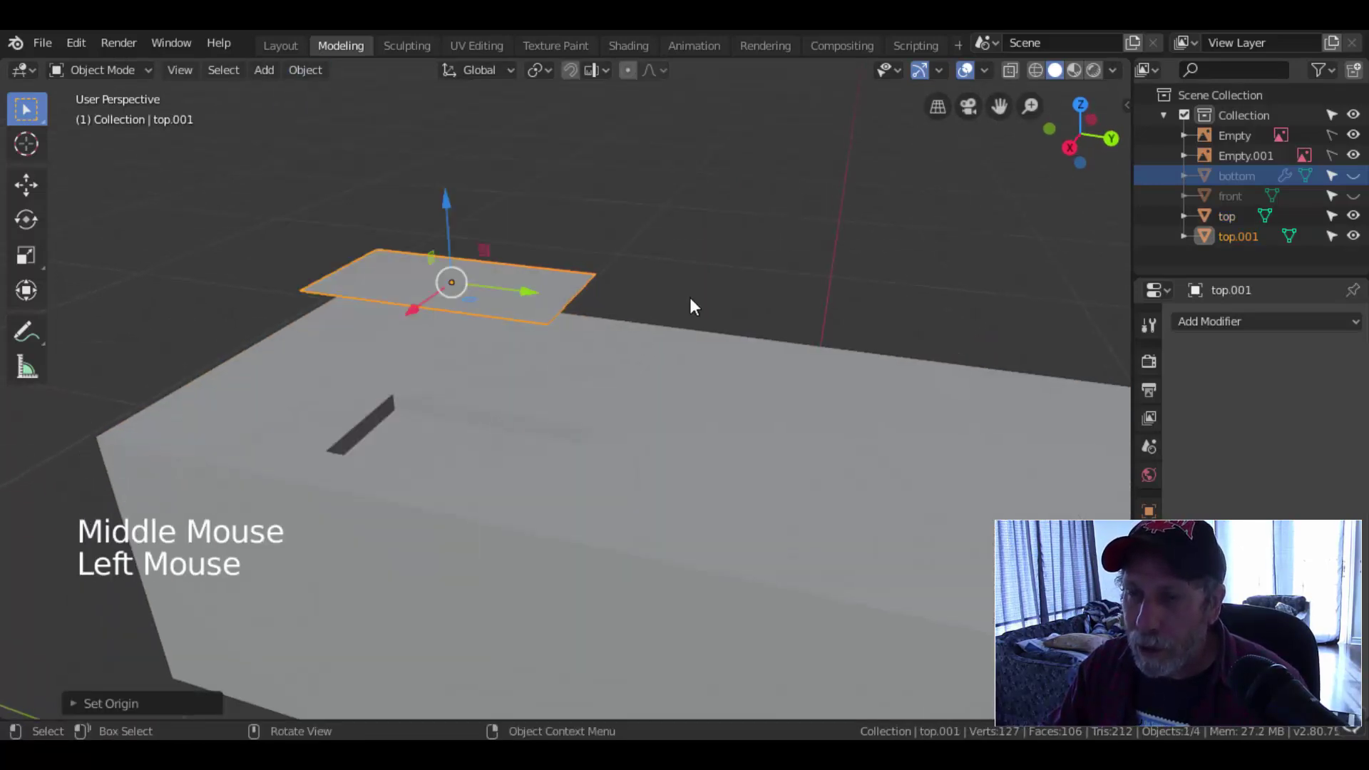
- Dissolve the middle edge of the separated plate so it becomes a single face
key(Tab)
middle_drag(696, 300, 545, 329)
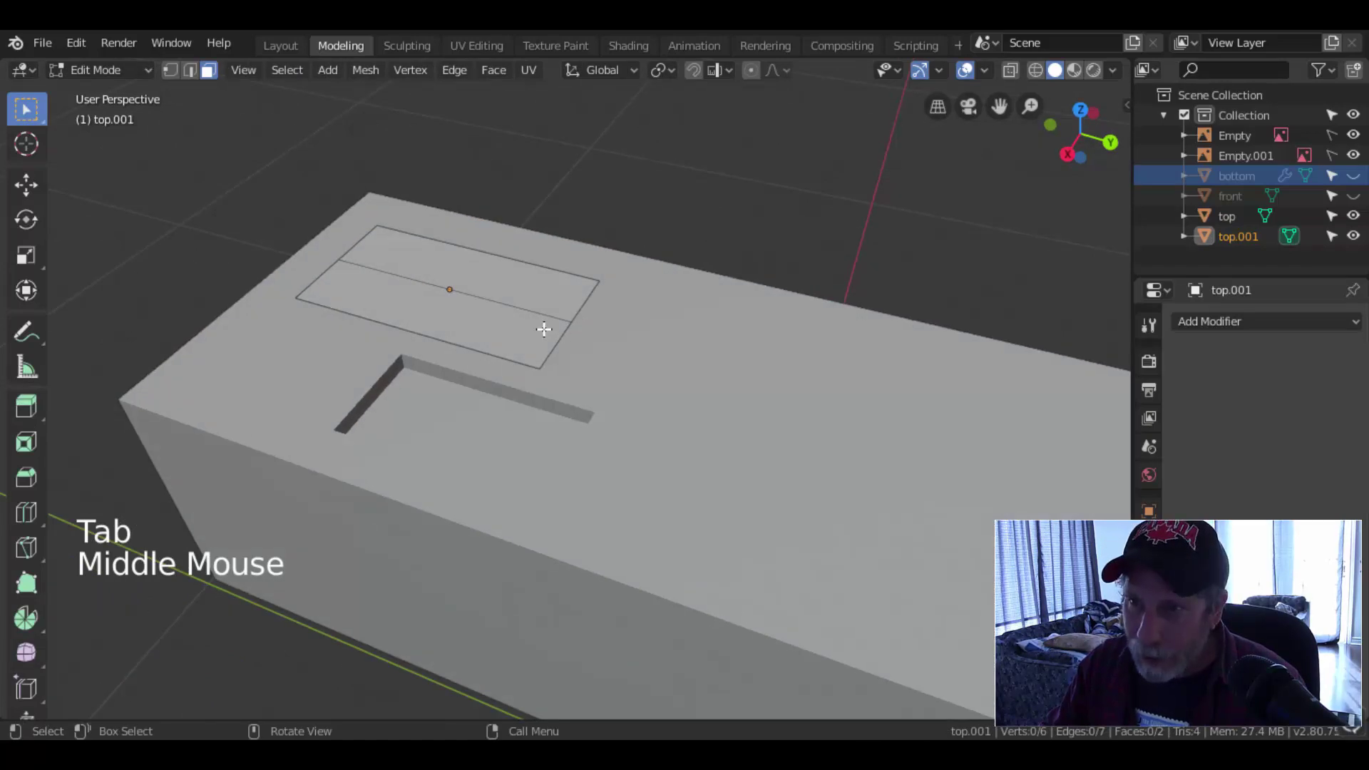
key(2)
click(574, 310)
middle_drag(718, 327, 666, 284)
key(x)
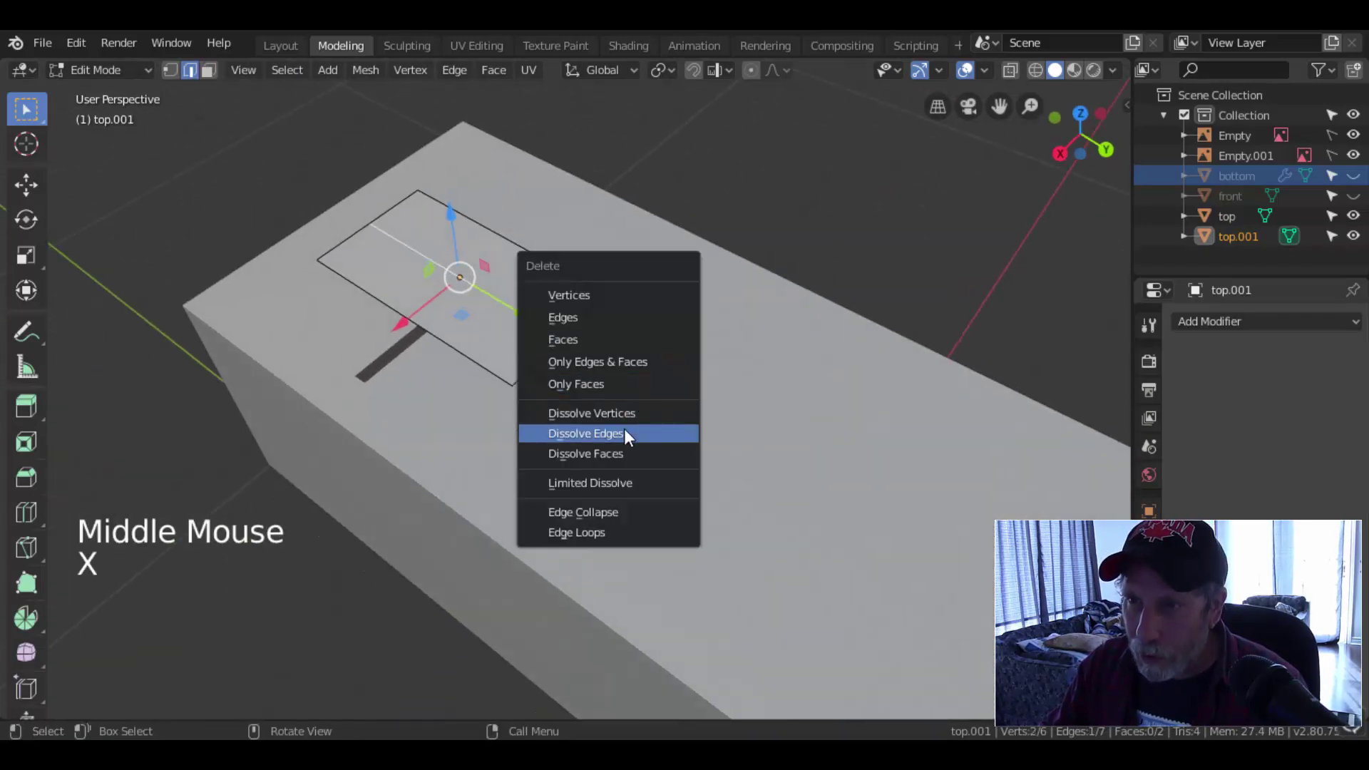
click(624, 433)
- Extrude the whole plate about 0.065 m downward into a button block and delete its bottom face
key(a)
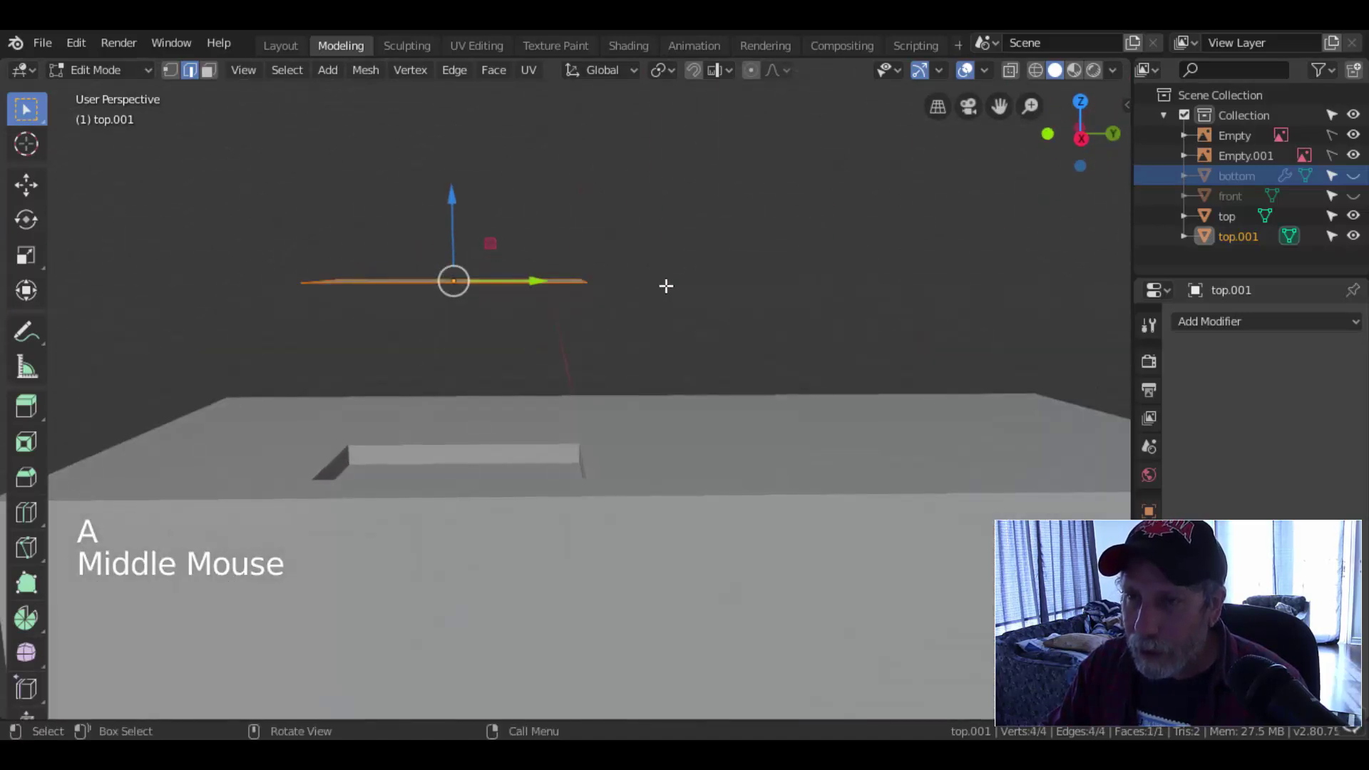
key(e)
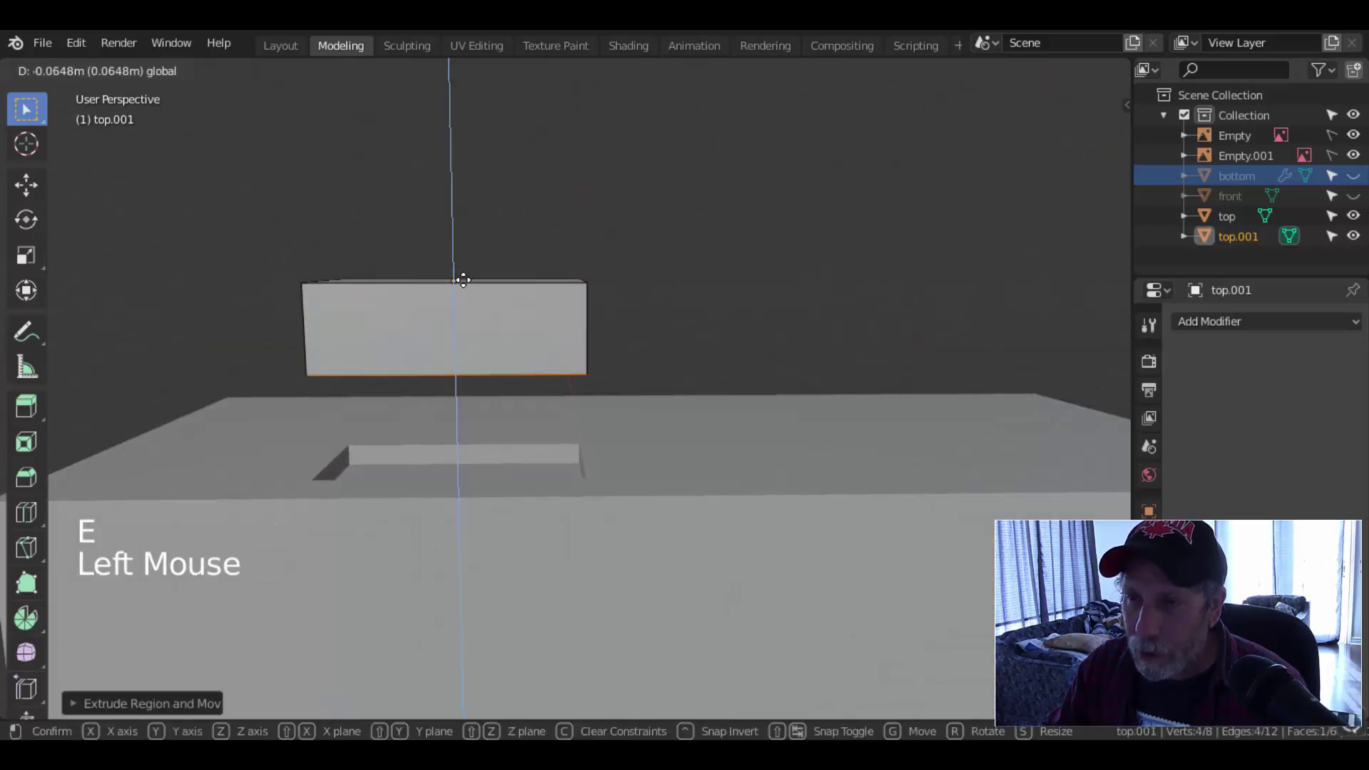
click(463, 280)
middle_drag(789, 351, 699, 281)
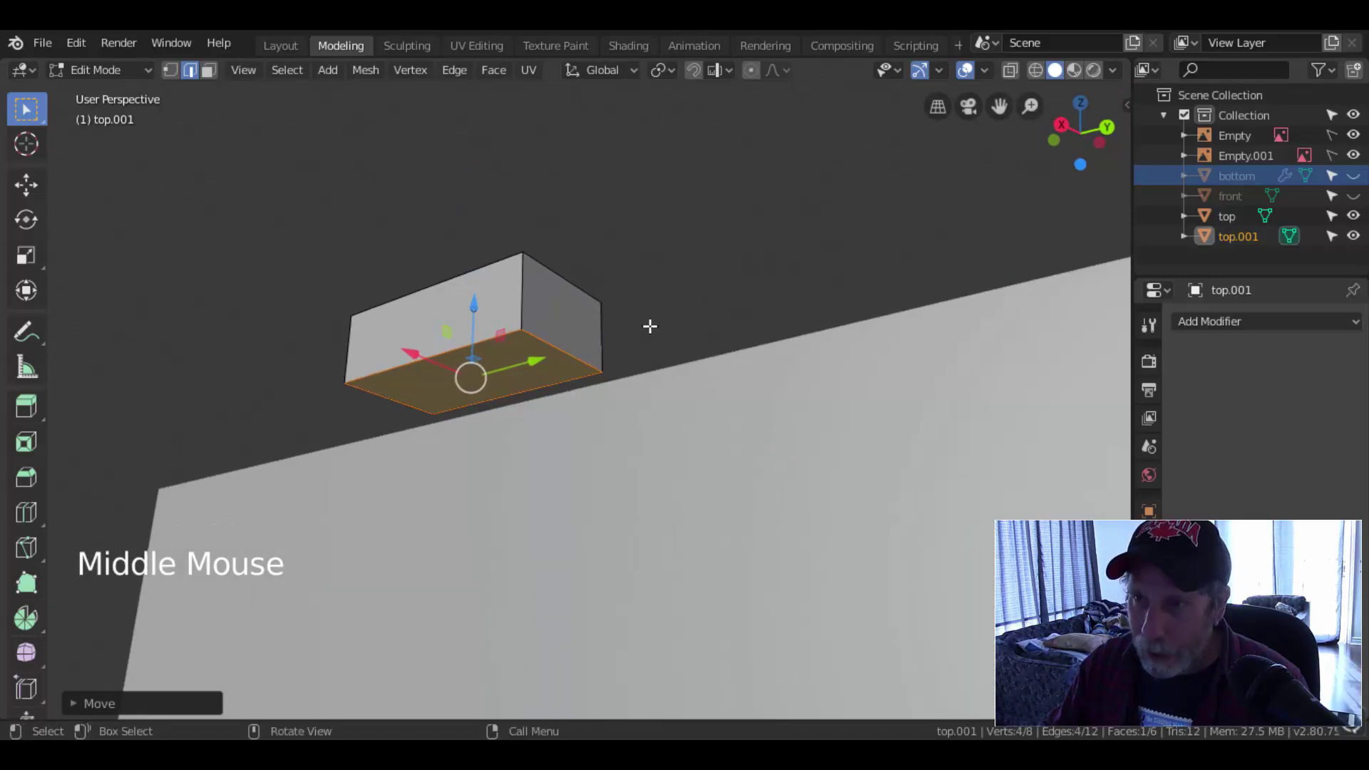
key(x)
click(596, 229)
- Add a horizontal loop cut around the button block, slid close to its upper edge
middle_drag(779, 259, 594, 347)
key(ctrl+r)
click(544, 339)
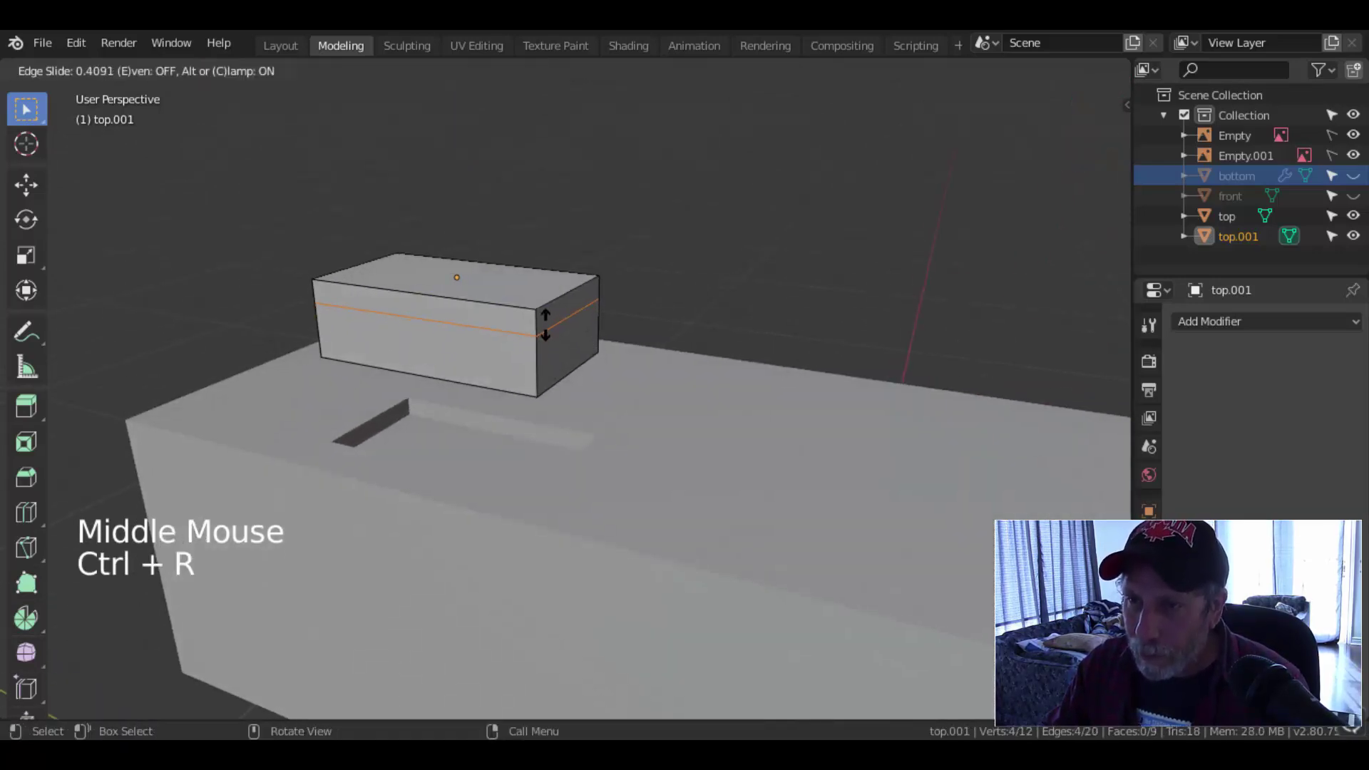
click(546, 315)
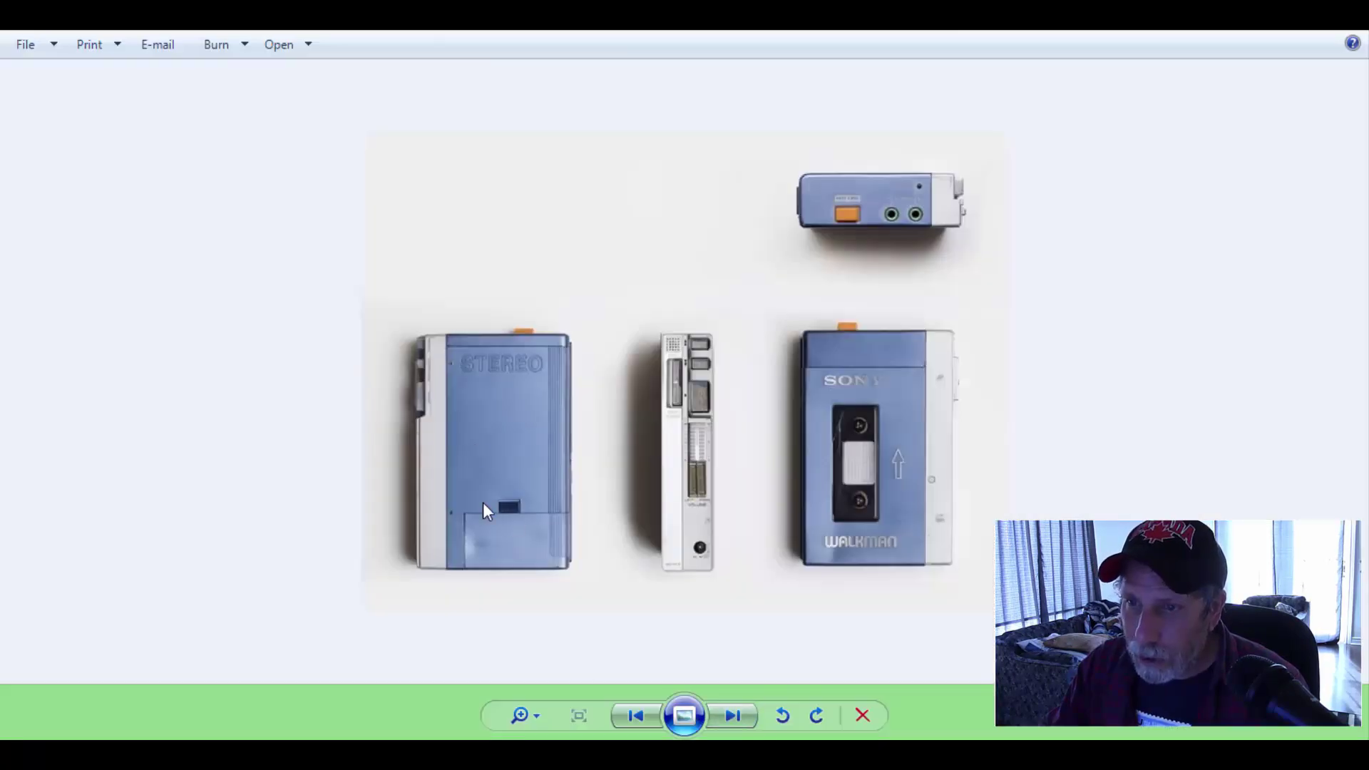
- Examine the orange button's height and shape in the Walkman reference photo, and return to Blender
scroll(713, 367, up, 3)
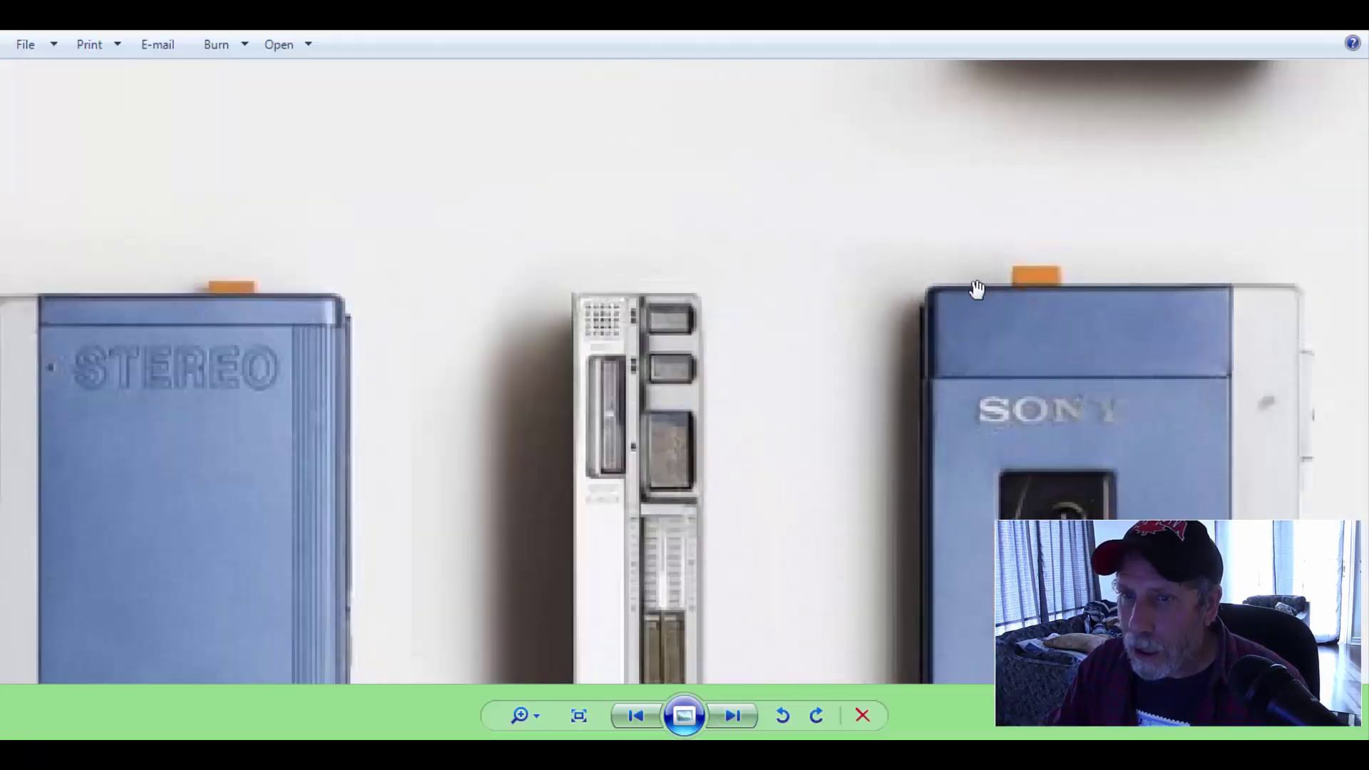
scroll(876, 234, down, 3)
scroll(924, 207, up, 2)
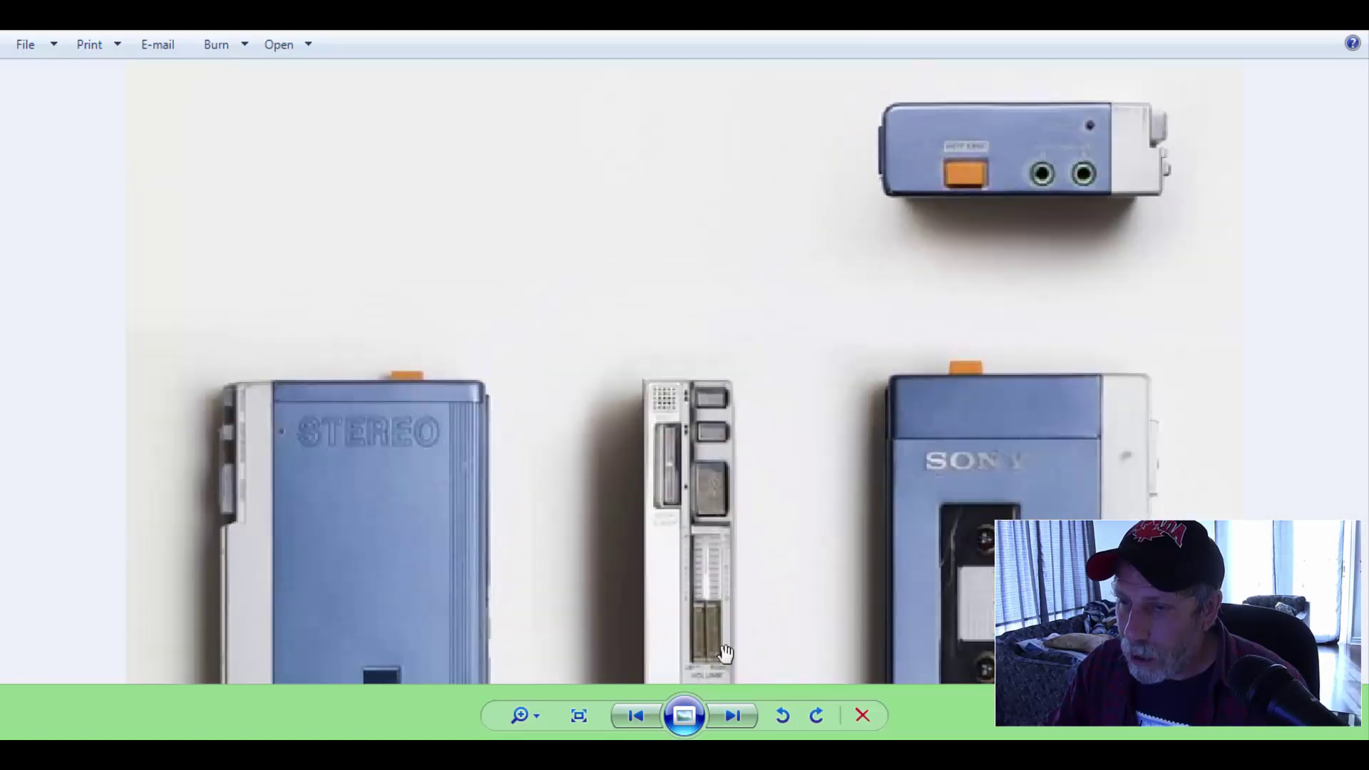
scroll(605, 473, down, 1)
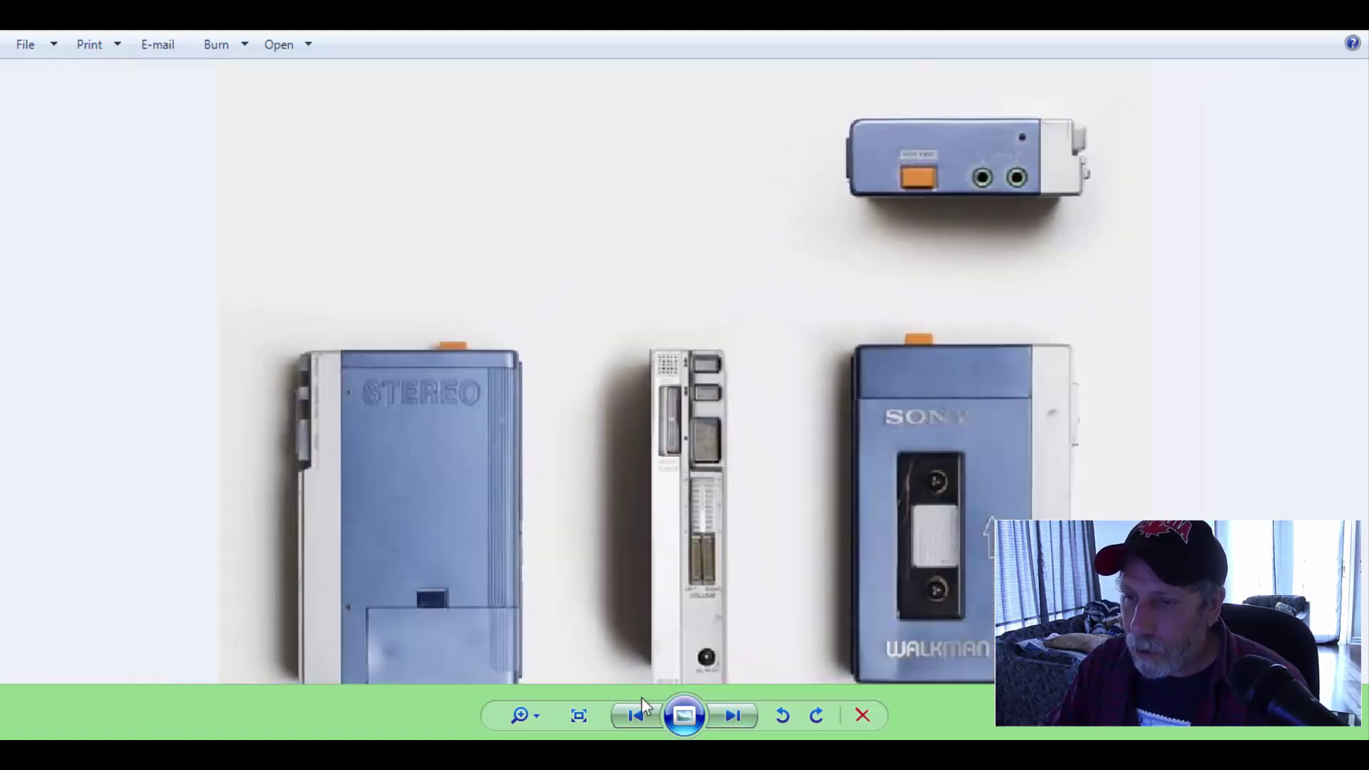
right_click(648, 753)
click(313, 275)
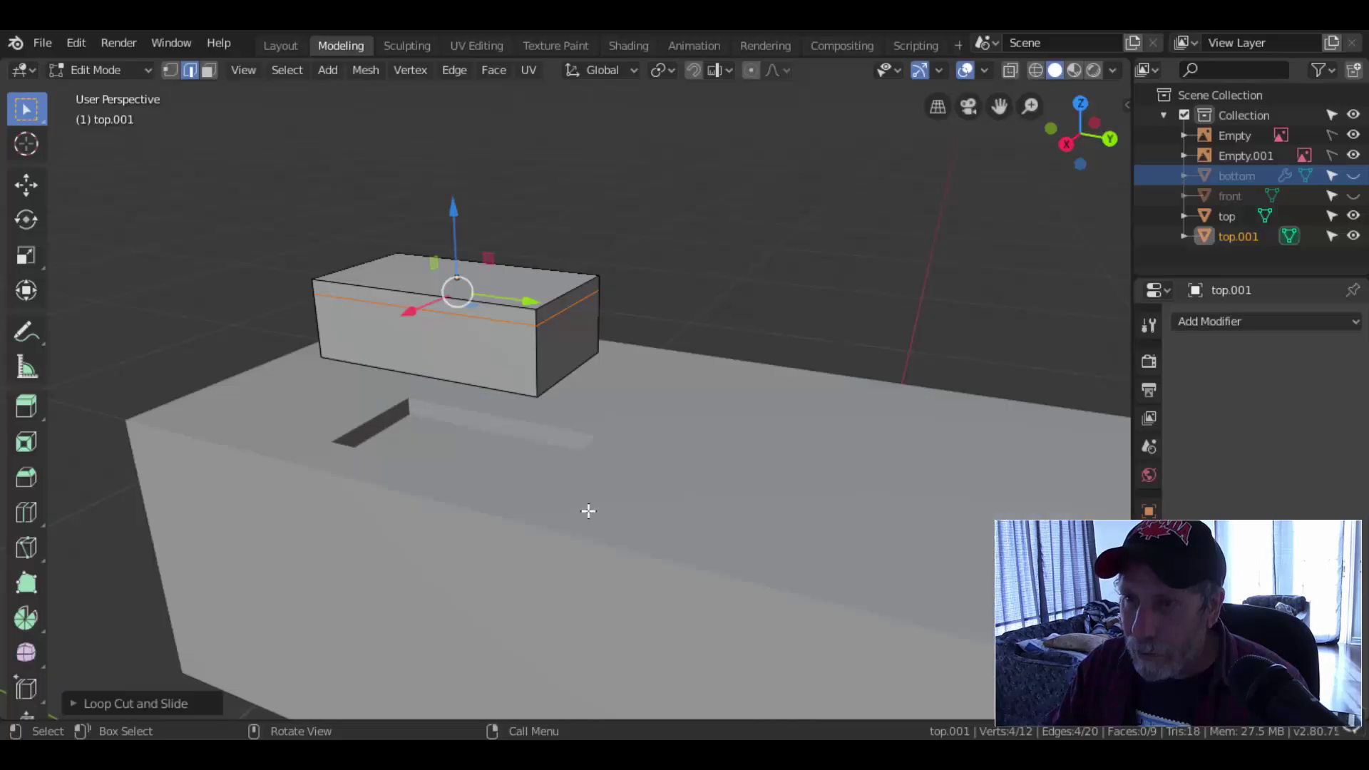
- Bevel the horizontal loop into a narrow band with 1 segment and a width of about 0.0009 m
middle_drag(587, 511, 568, 385)
scroll(549, 371, up, 2)
key(ctrl+b)
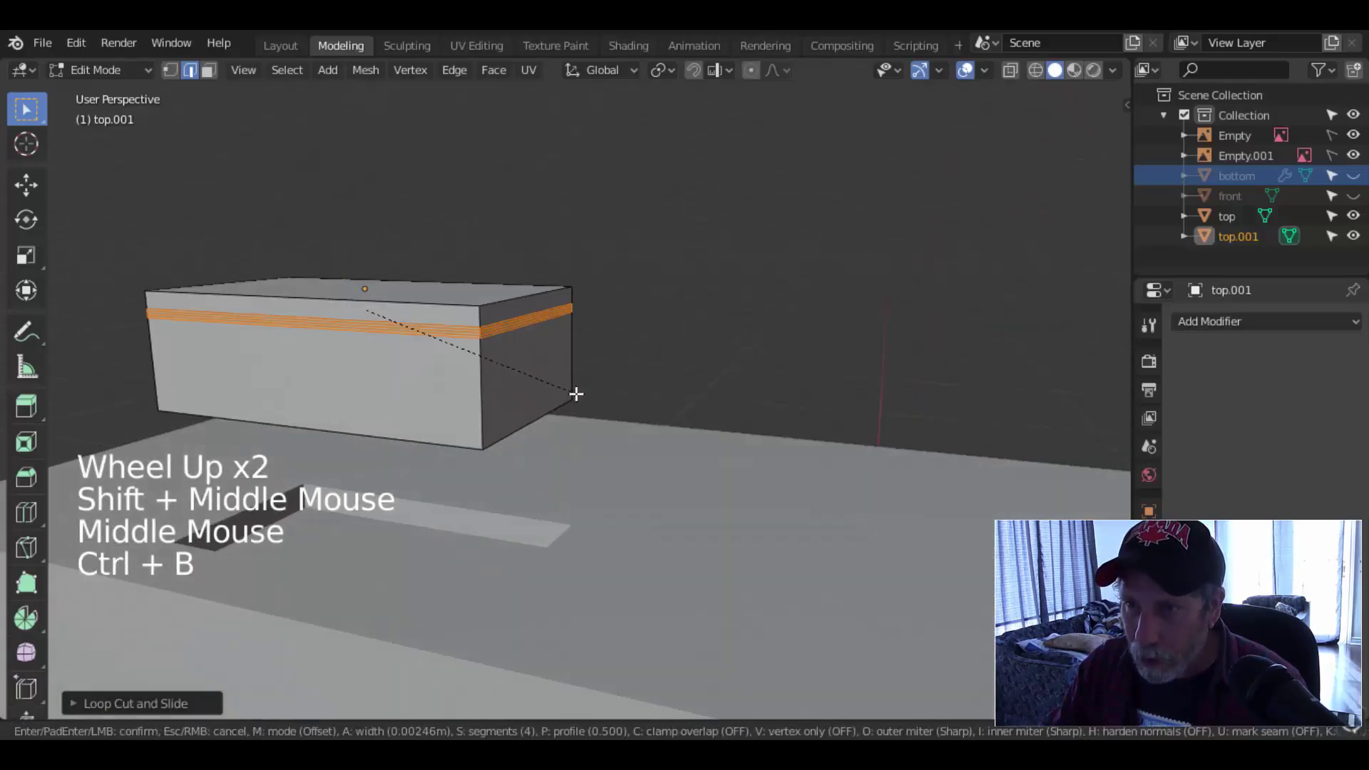
key(shift)
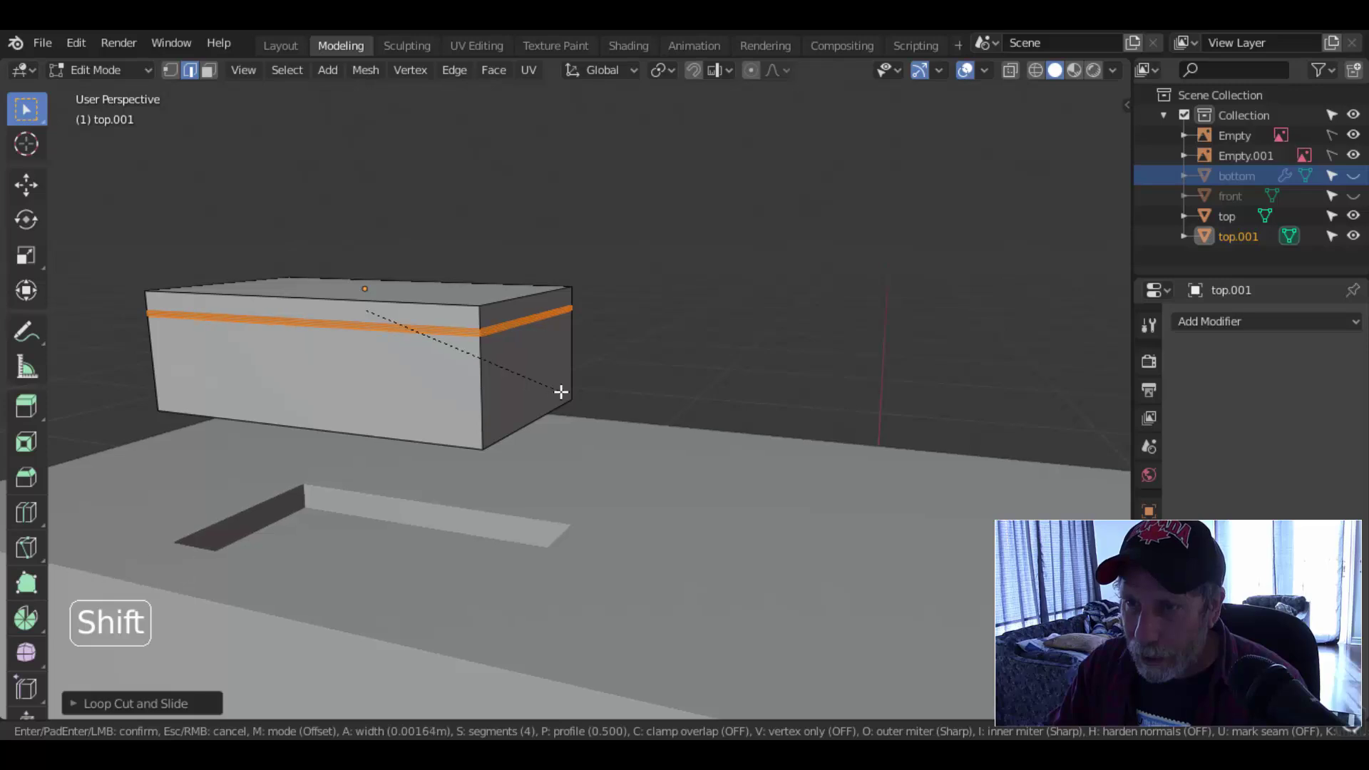
shift+scroll(562, 392, down, 2)
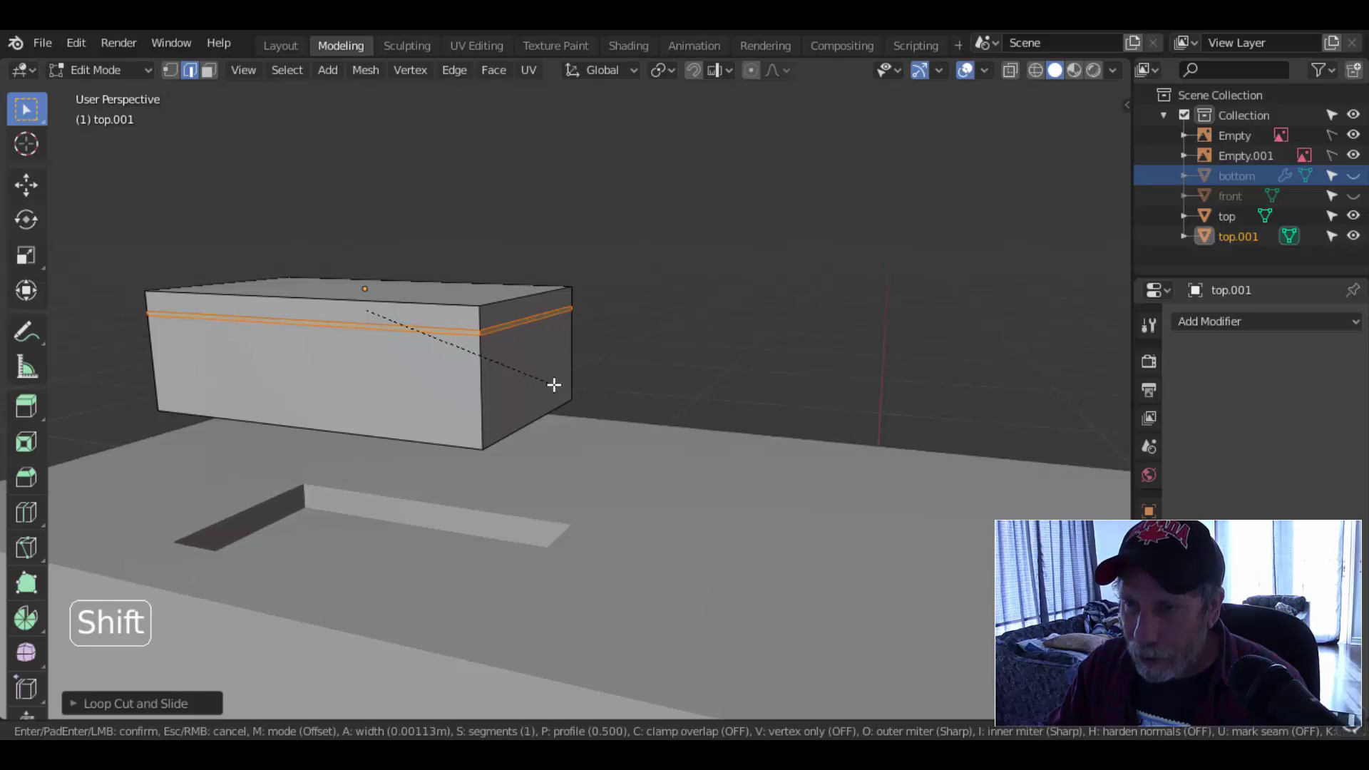
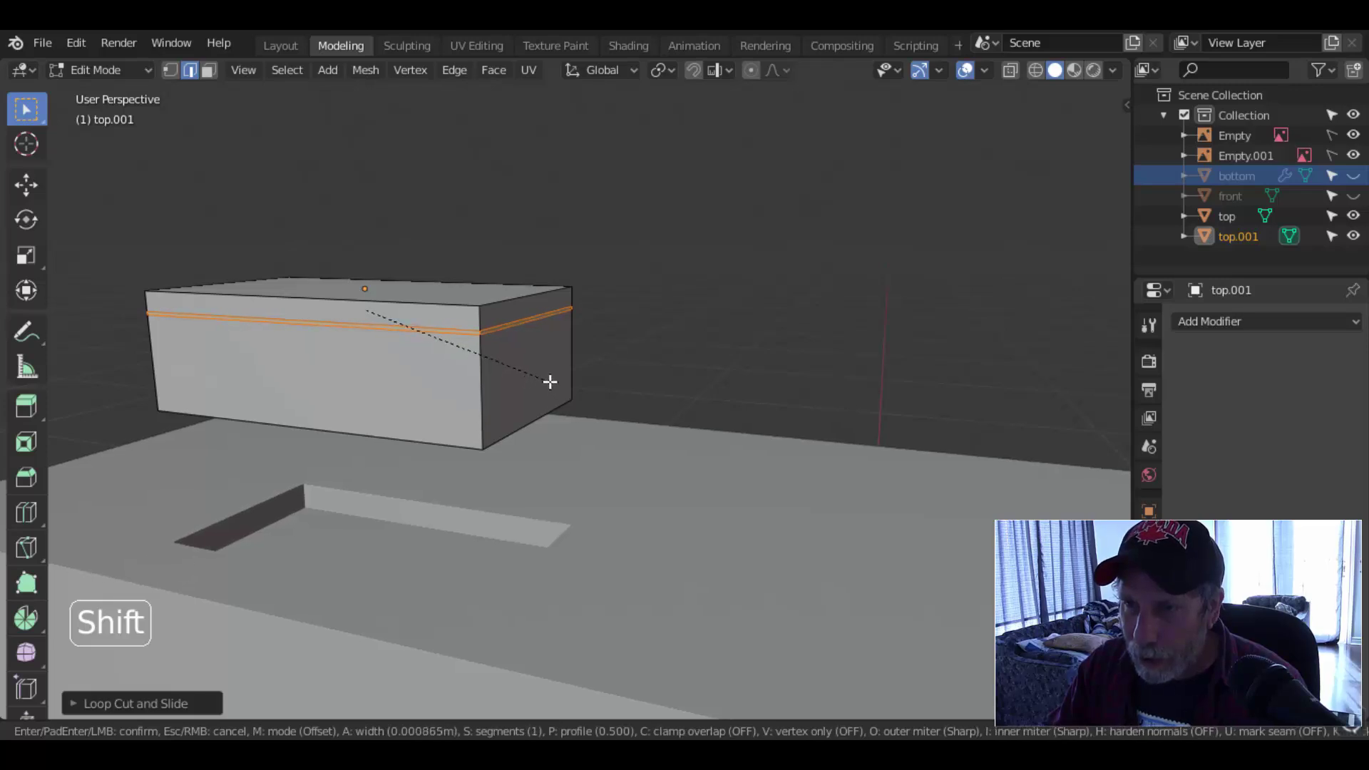
click(549, 381)
- Extrude the narrow band in place and shrink it inward to form a thin groove around the button block
scroll(542, 380, up, 3)
key(e)
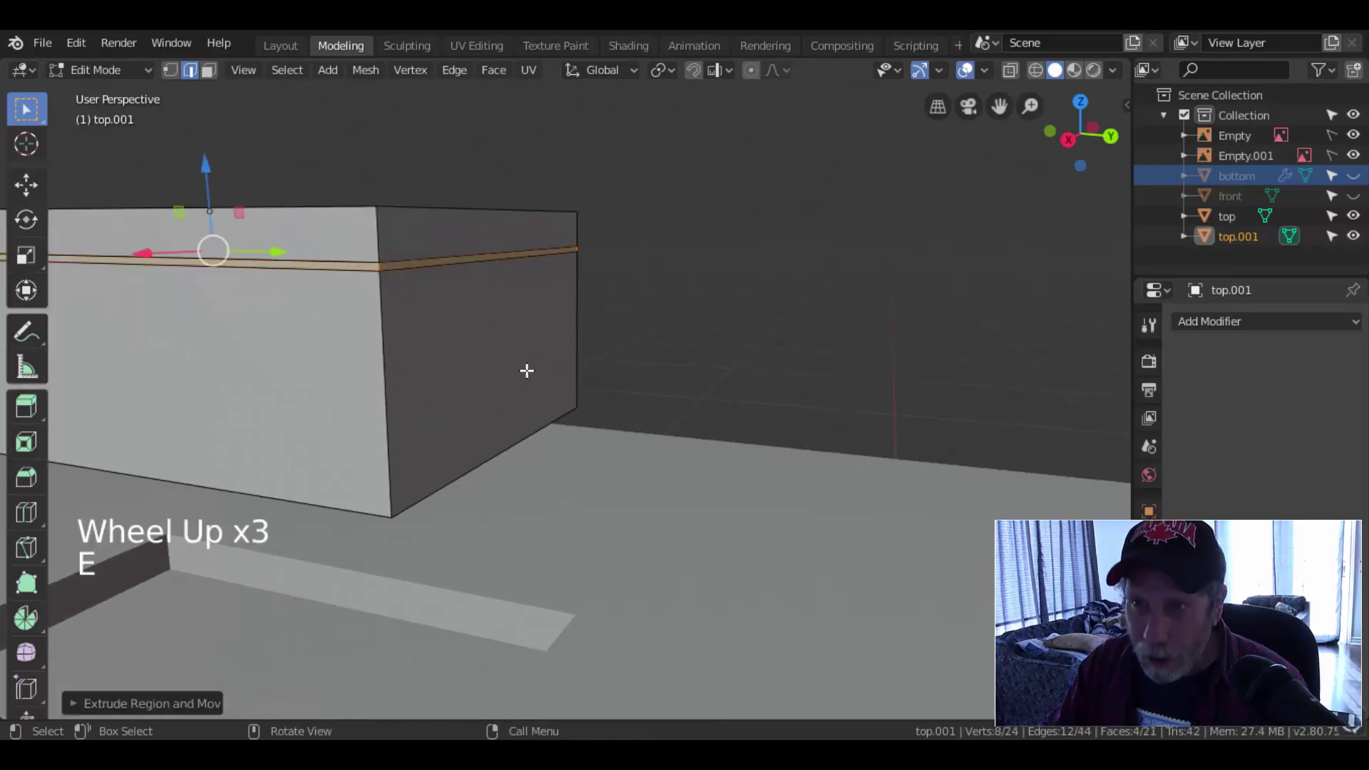
key(alt+s)
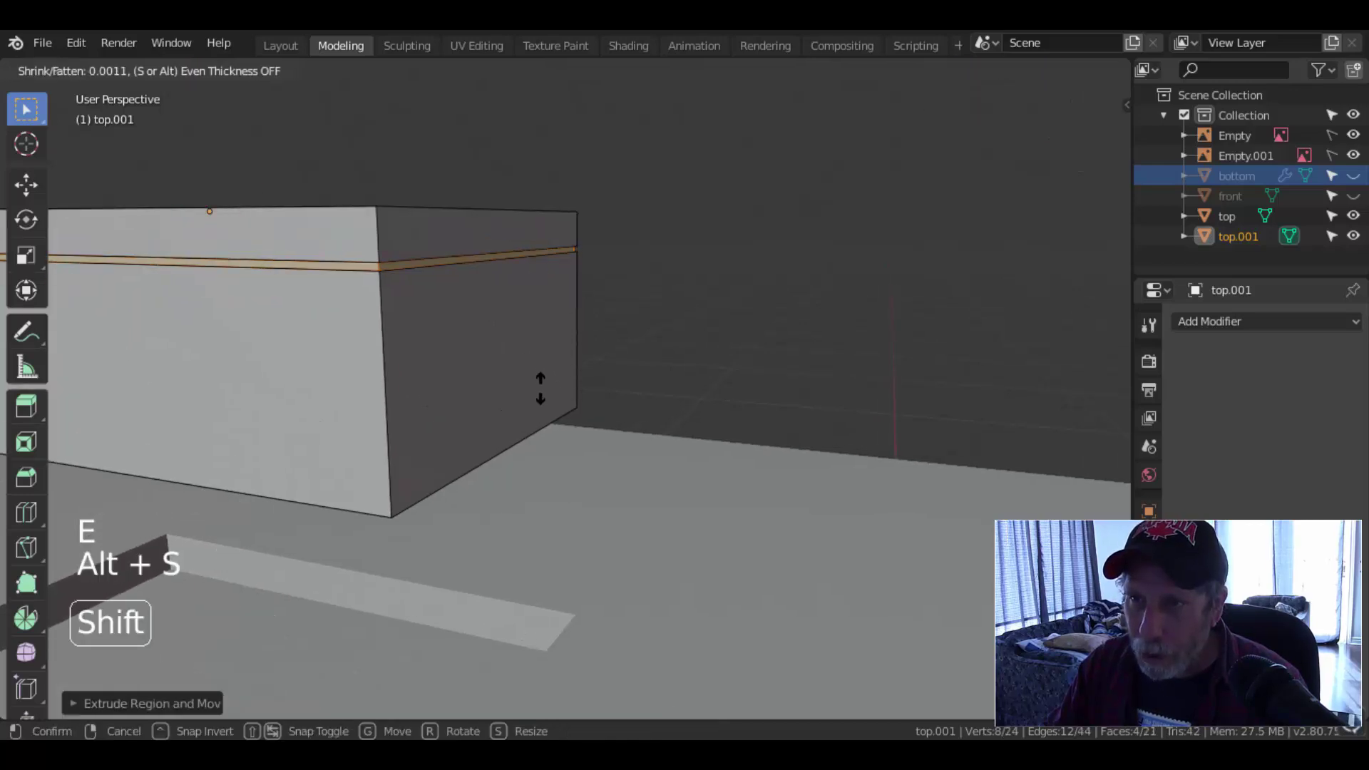
click(554, 407)
- Add supporting loop cuts just above and below the groove, and give the button block a level 2 subdivision surface
middle_drag(555, 407, 233, 288)
key(ctrl)
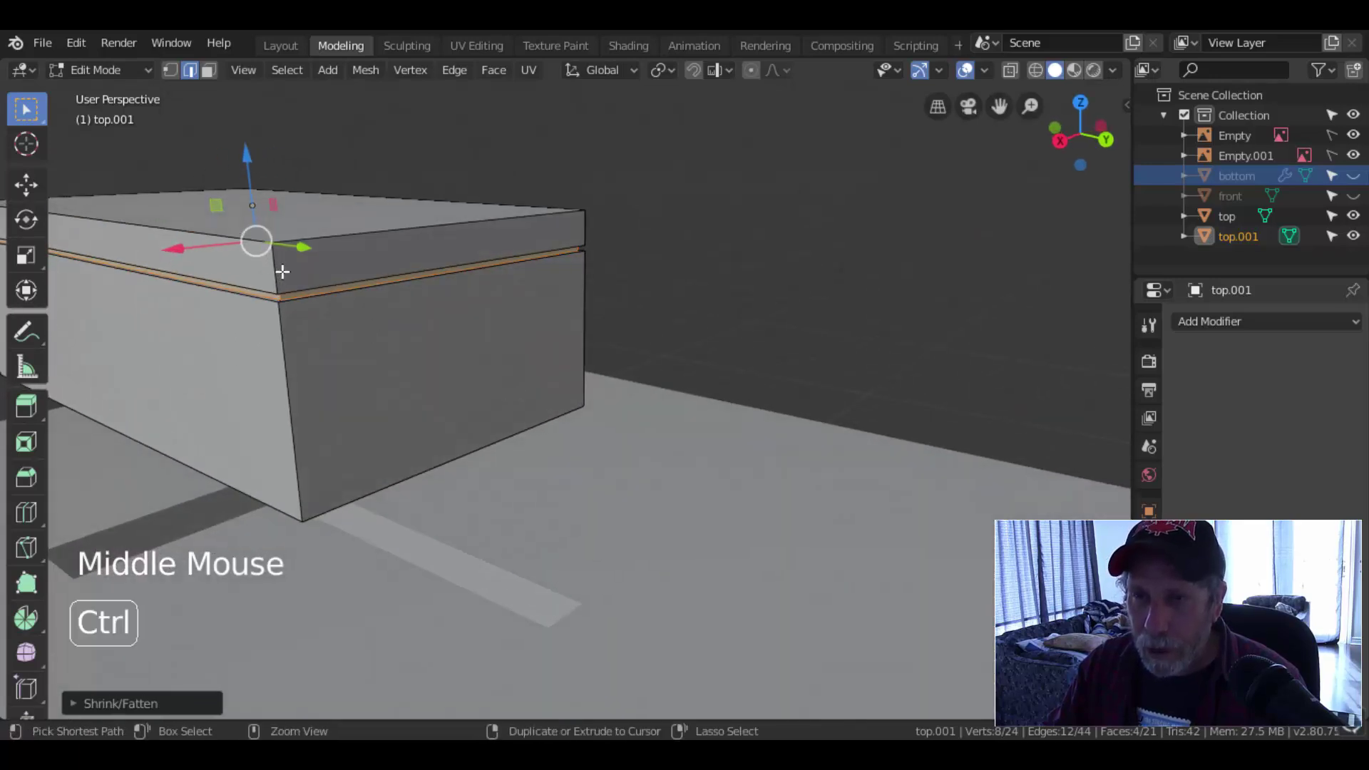
key(ctrl+r)
click(282, 275)
click(285, 293)
key(ctrl+r)
click(297, 317)
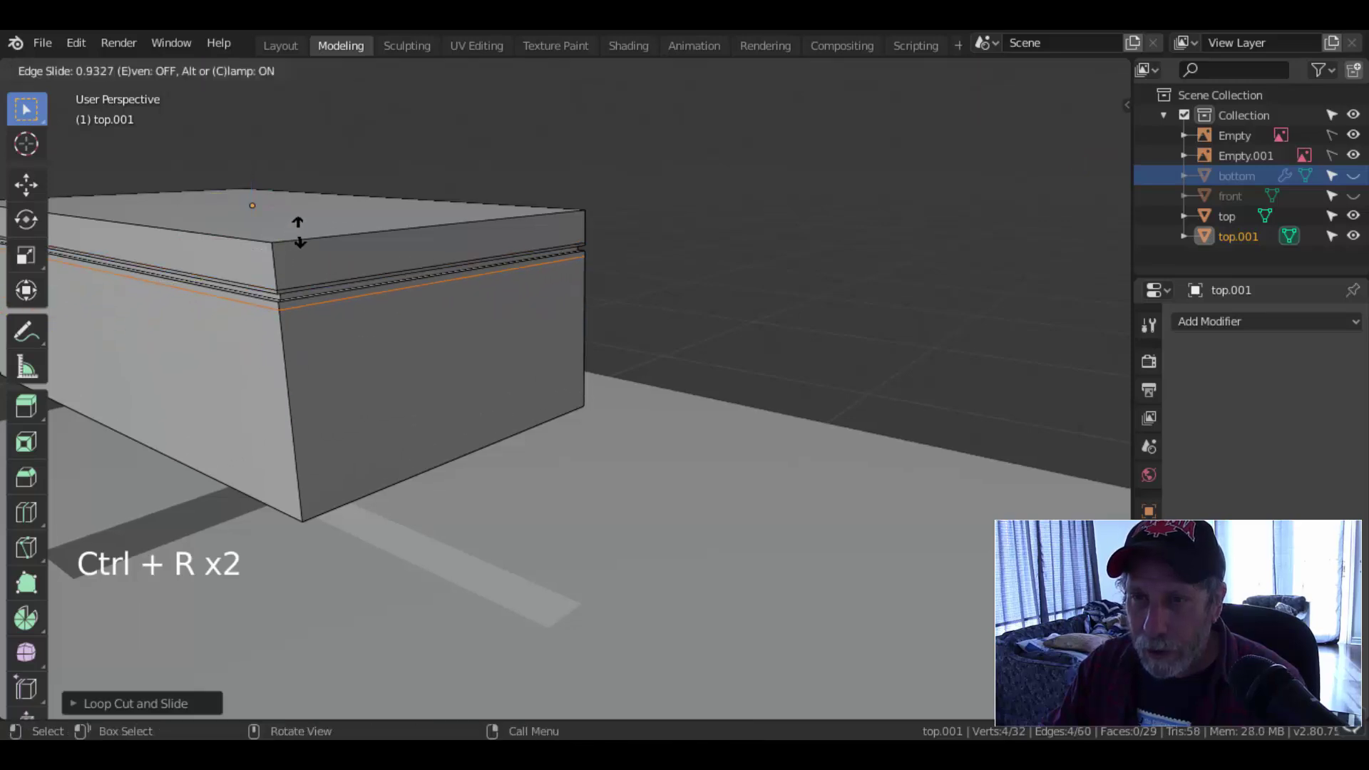
click(300, 222)
key(Tab)
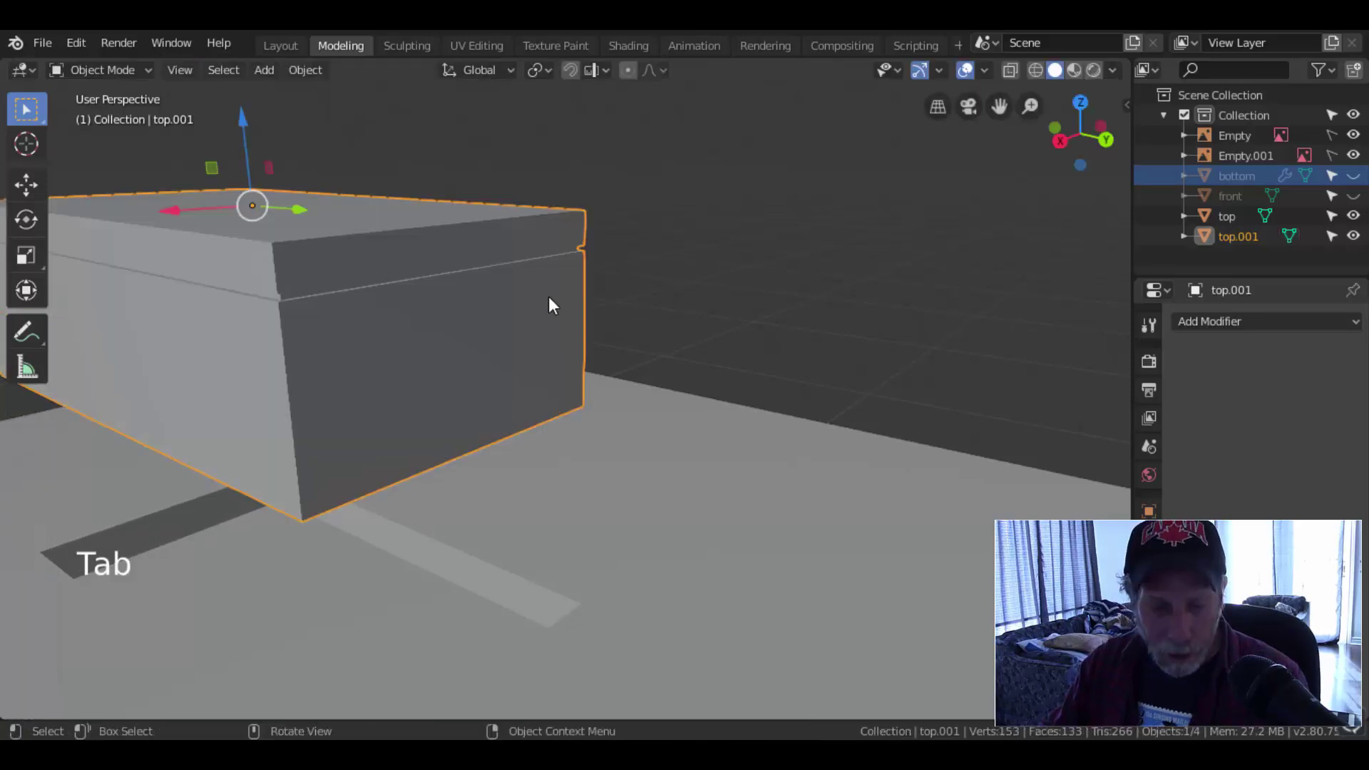
key(ctrl+2)
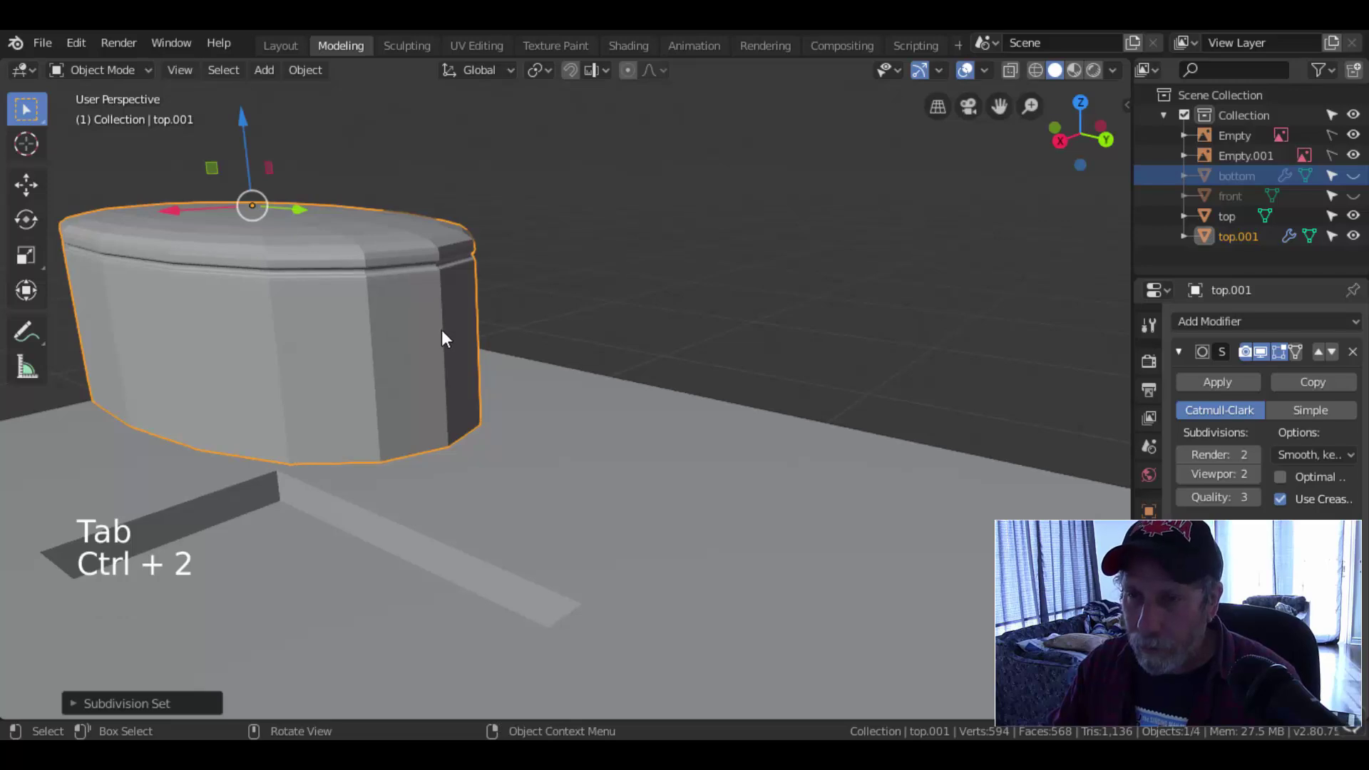
- Add supporting loop cuts to the button block, one close to each short end
key(Tab)
middle_drag(442, 335, 513, 422)
key(ctrl+r)
click(512, 429)
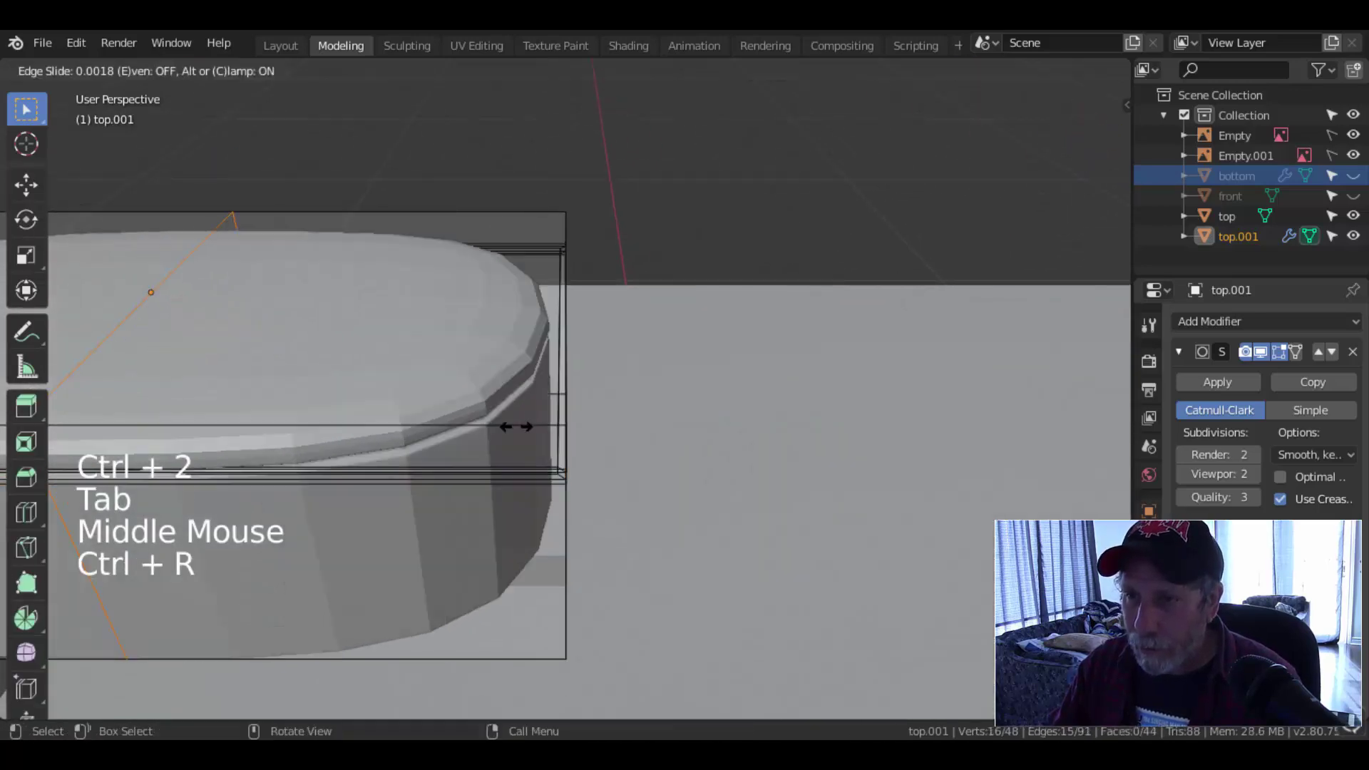
click(1045, 438)
scroll(1047, 437, down, 3)
shift+middle_drag(785, 427, 1027, 470)
key(ctrl+r)
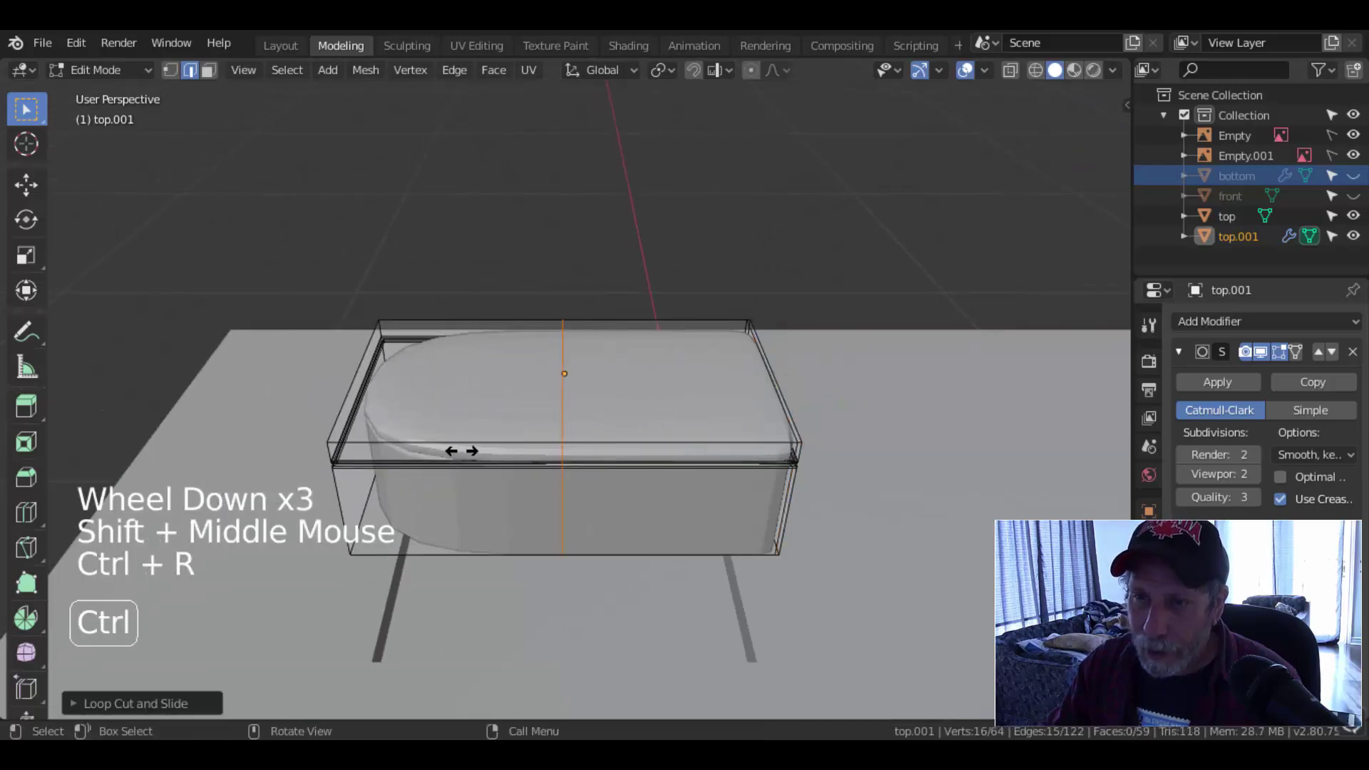
click(463, 451)
click(240, 458)
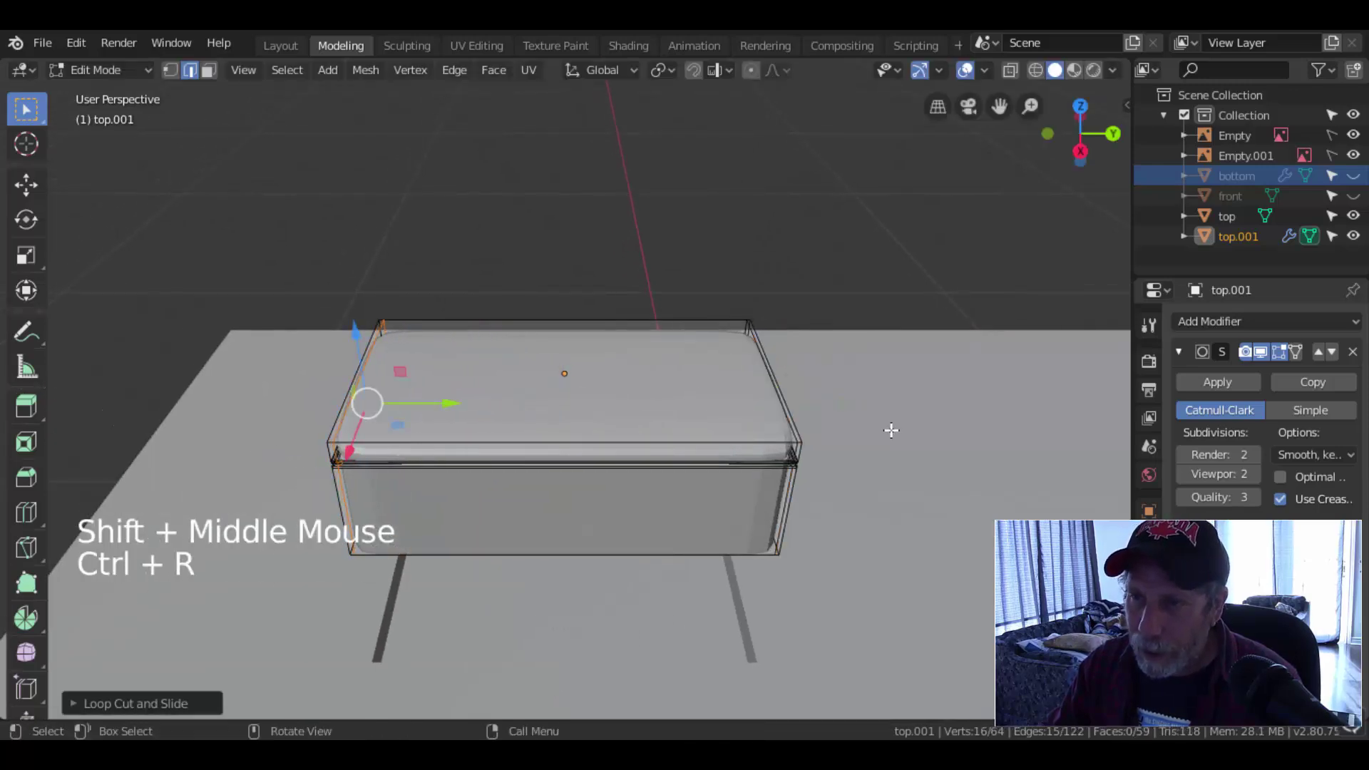
- Add supporting loop cuts close to both long sides of the button block and return to Object Mode
middle_drag(889, 428, 600, 431)
key(ctrl+r)
click(435, 450)
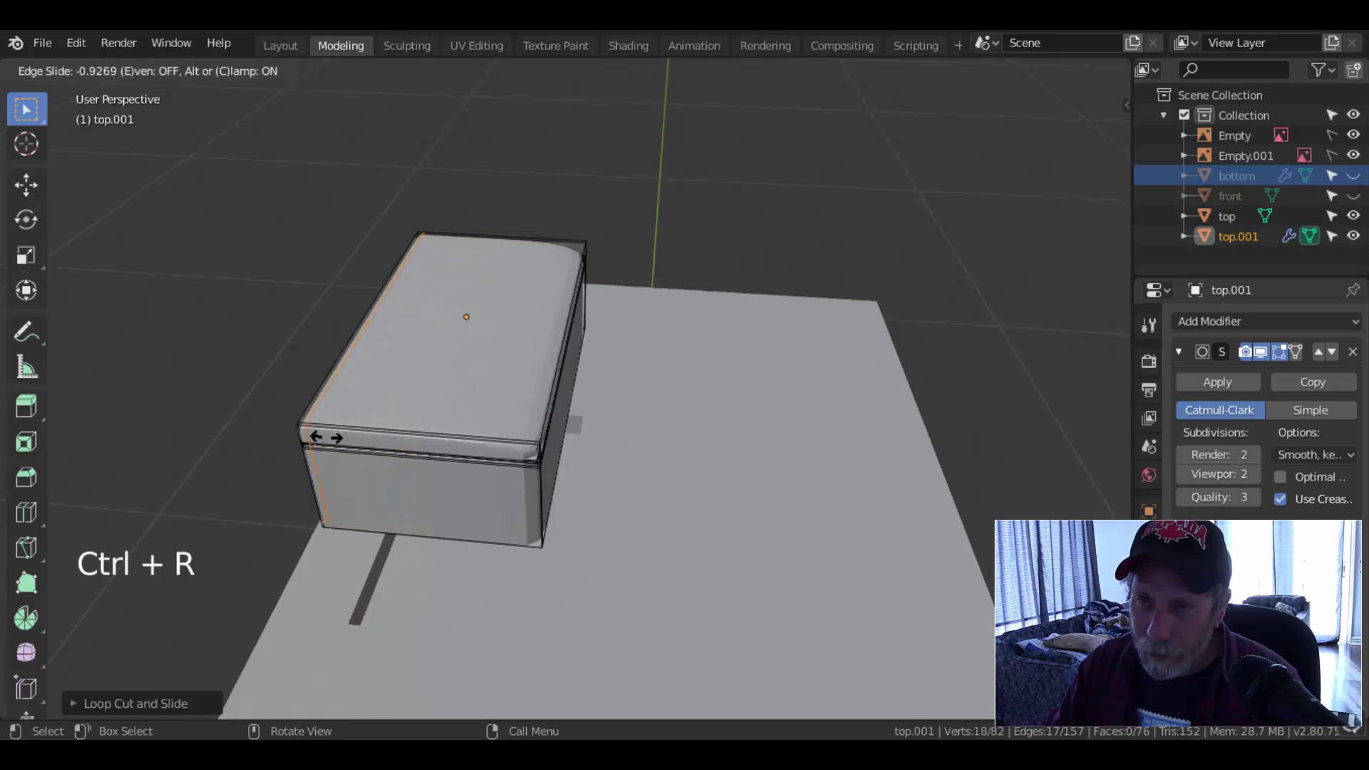
click(327, 436)
key(ctrl+r)
click(458, 437)
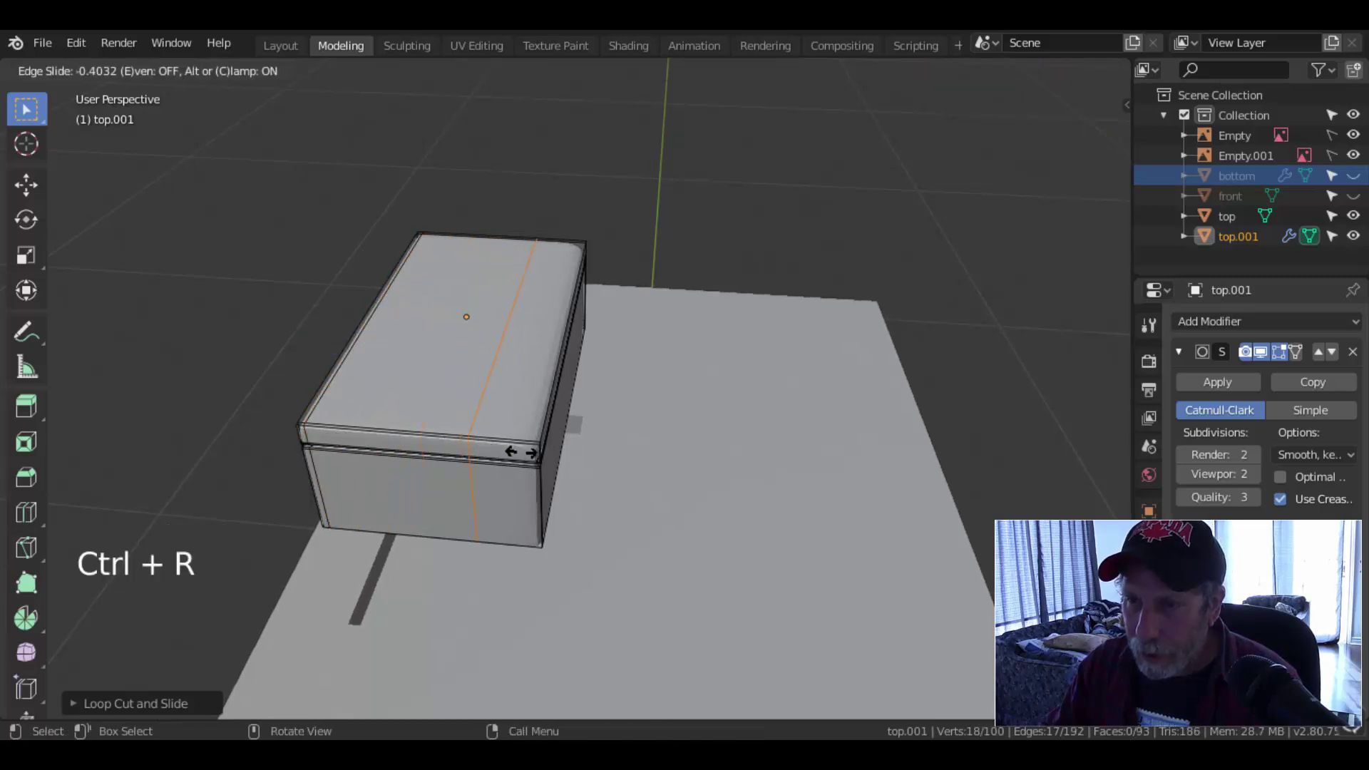
click(569, 460)
middle_drag(570, 459, 779, 434)
key(Tab)
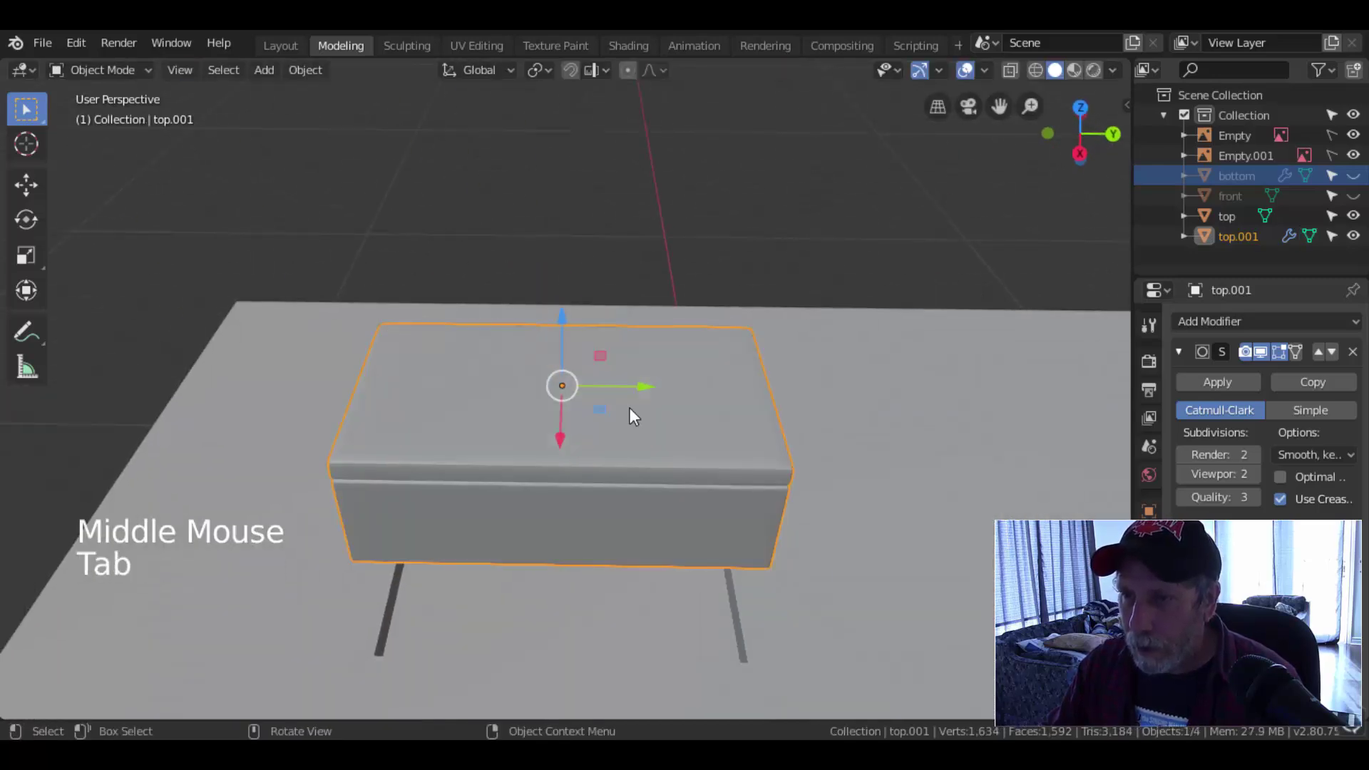
- Shade the button block smooth and deselect it
right_click(628, 407)
click(620, 395)
key(alt+a)
middle_drag(640, 472, 344, 340)
middle_drag(748, 421, 453, 237)
scroll(614, 430, down, 2)
- Scale the button's whole mesh down slightly in top wireframe view so it sits just inside its opening
click(546, 395)
drag(453, 236, 465, 346)
middle_drag(725, 417, 669, 451)
key(Tab)
key(a)
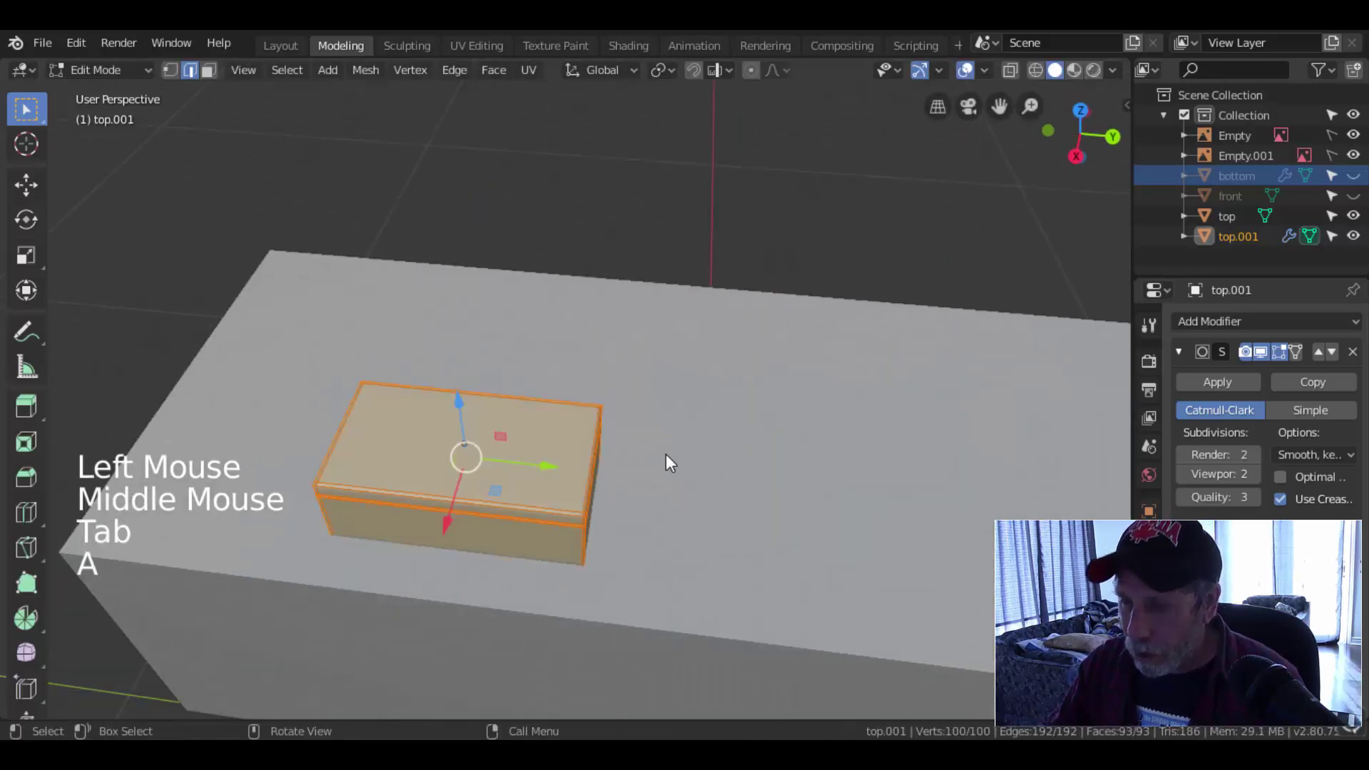
key(KP_7)
shift+middle_drag(714, 426, 648, 444)
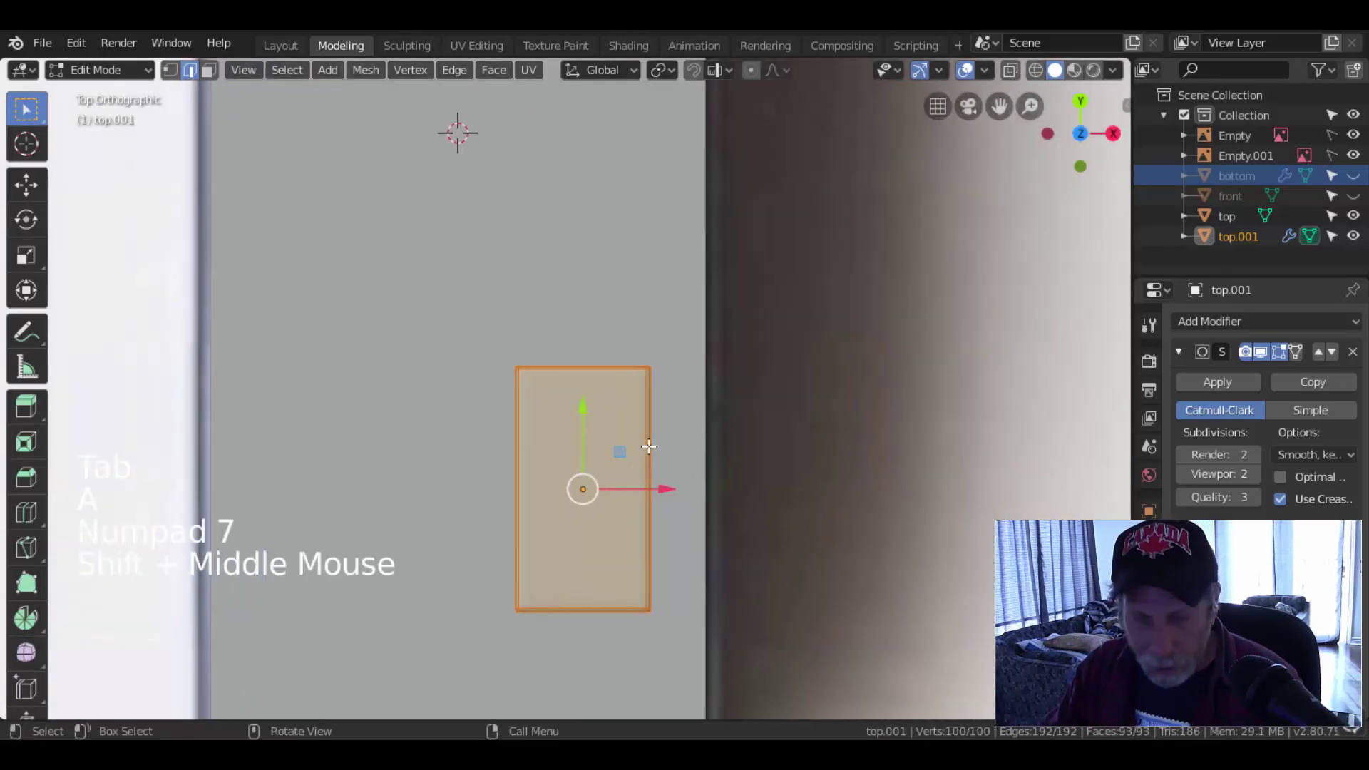
key(z)
scroll(778, 494, up, 2)
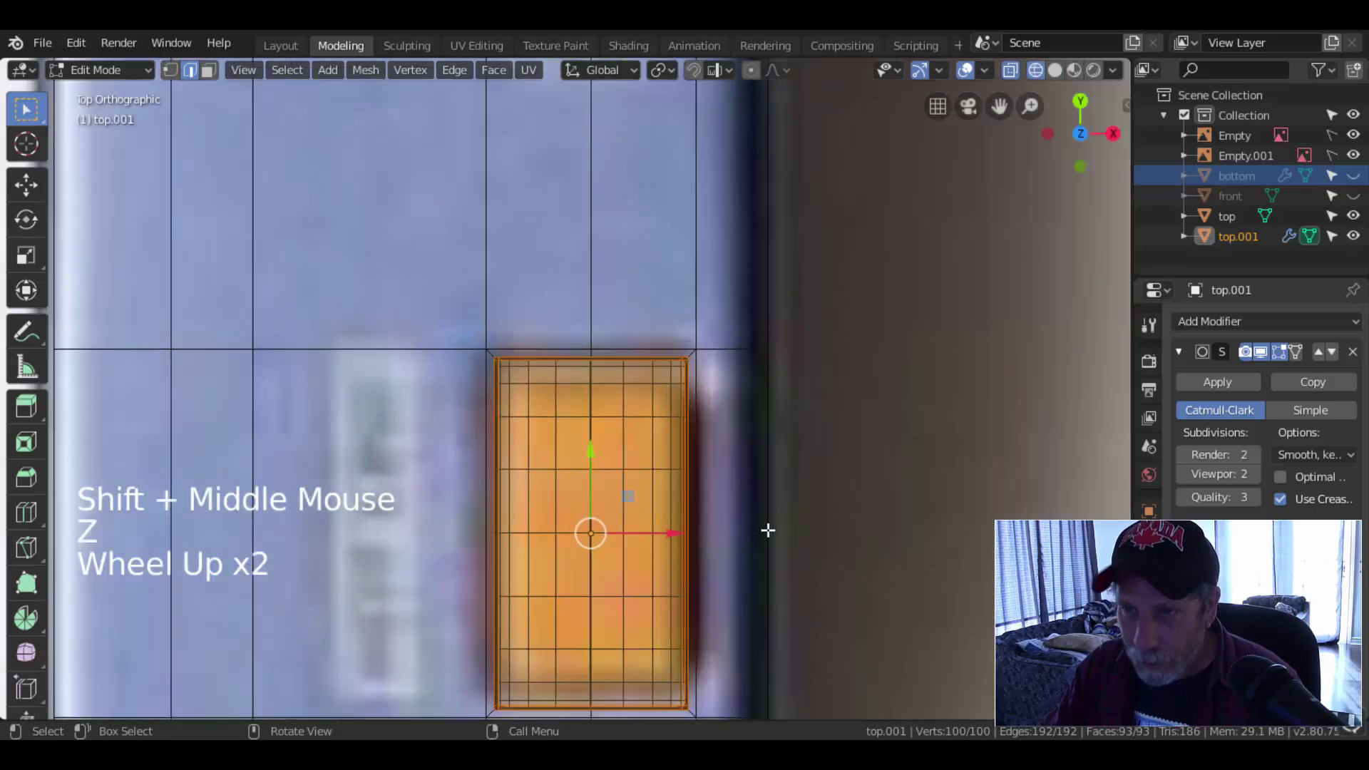
key(s)
key(shift)
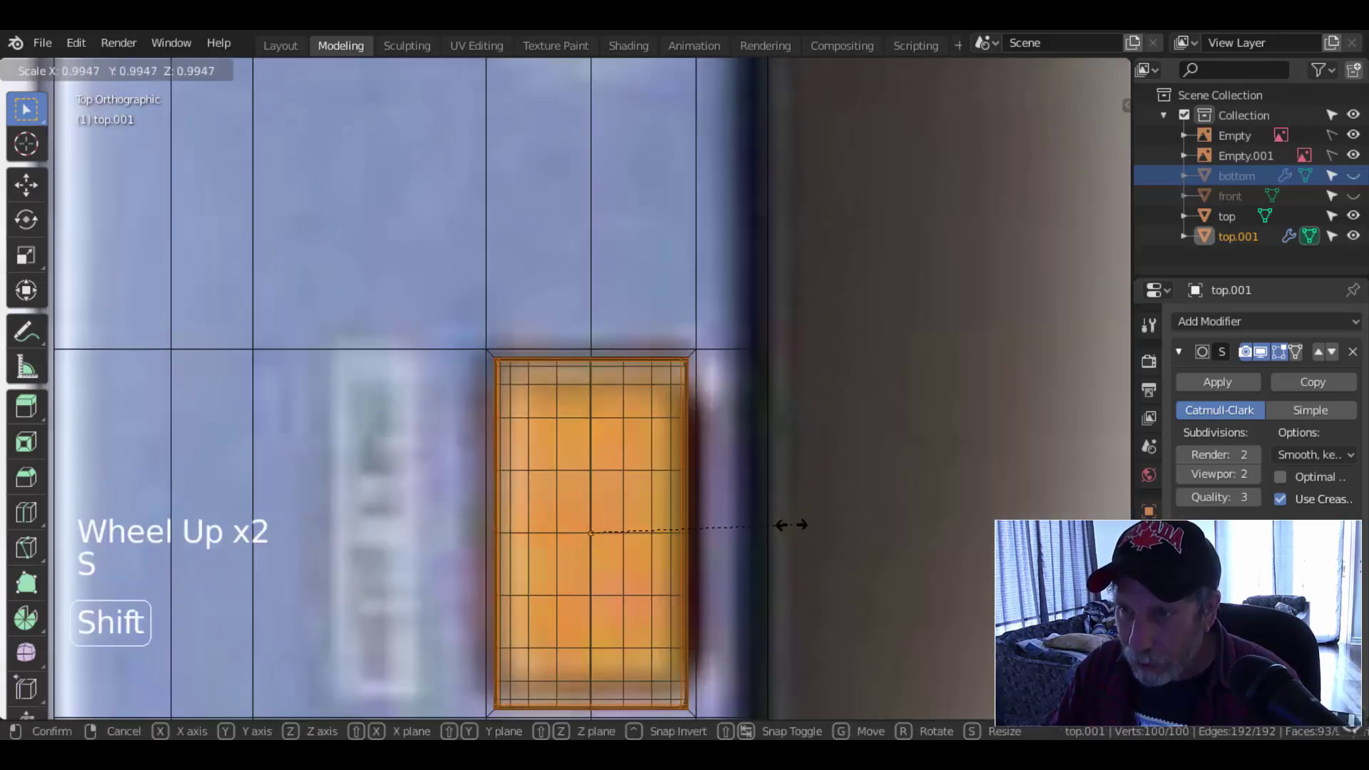
click(741, 522)
- Return to solid shading and Object Mode, and examine how the button fits in the top piece
mouse_move(810, 553)
middle_down()
mouse_move(642, 435)
mouse_move(632, 409)
middle_up()
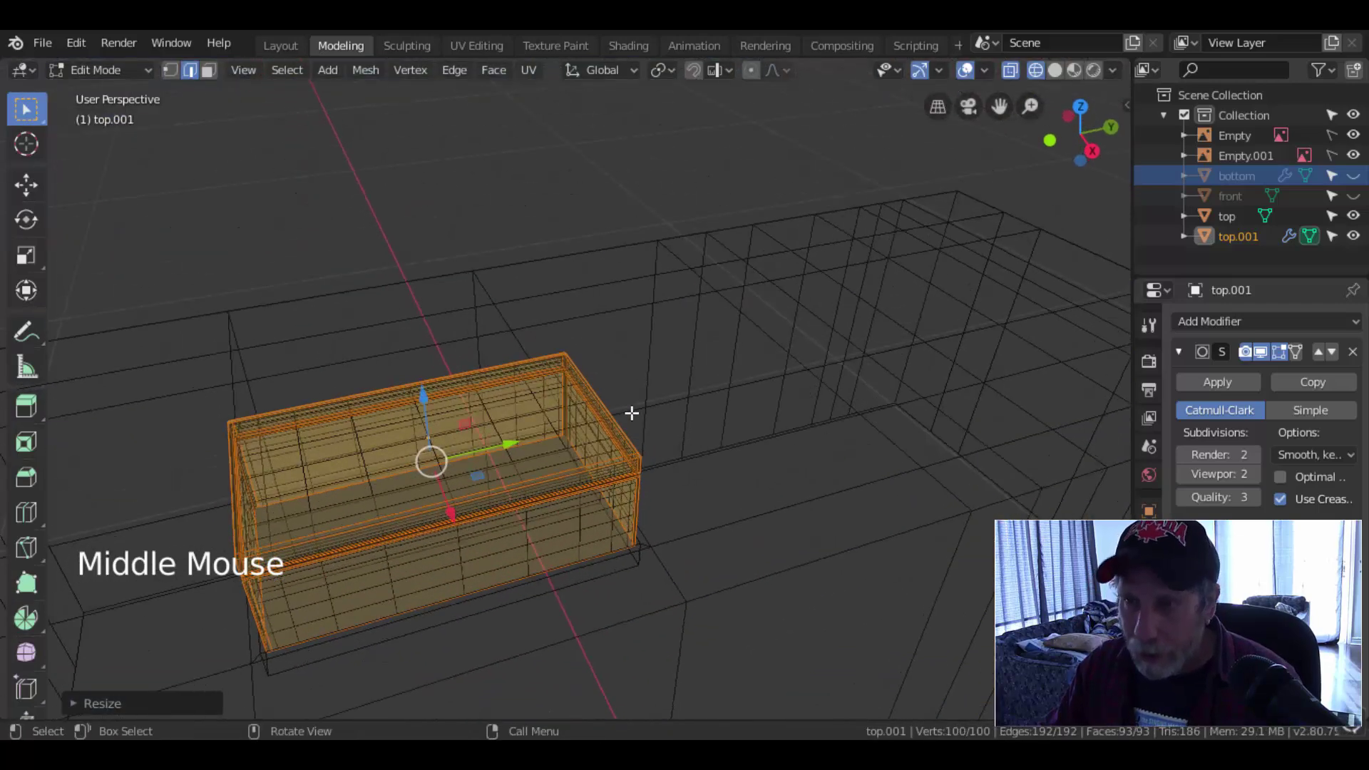
key(z)
middle_drag(832, 417, 698, 425)
key(Tab)
key(alt+a)
middle_drag(584, 444, 592, 494)
scroll(584, 520, down, 2)
middle_drag(592, 494, 554, 499)
scroll(483, 468, down, 2)
- Open the top piece's mesh for editing in the top orthographic view
click(888, 445)
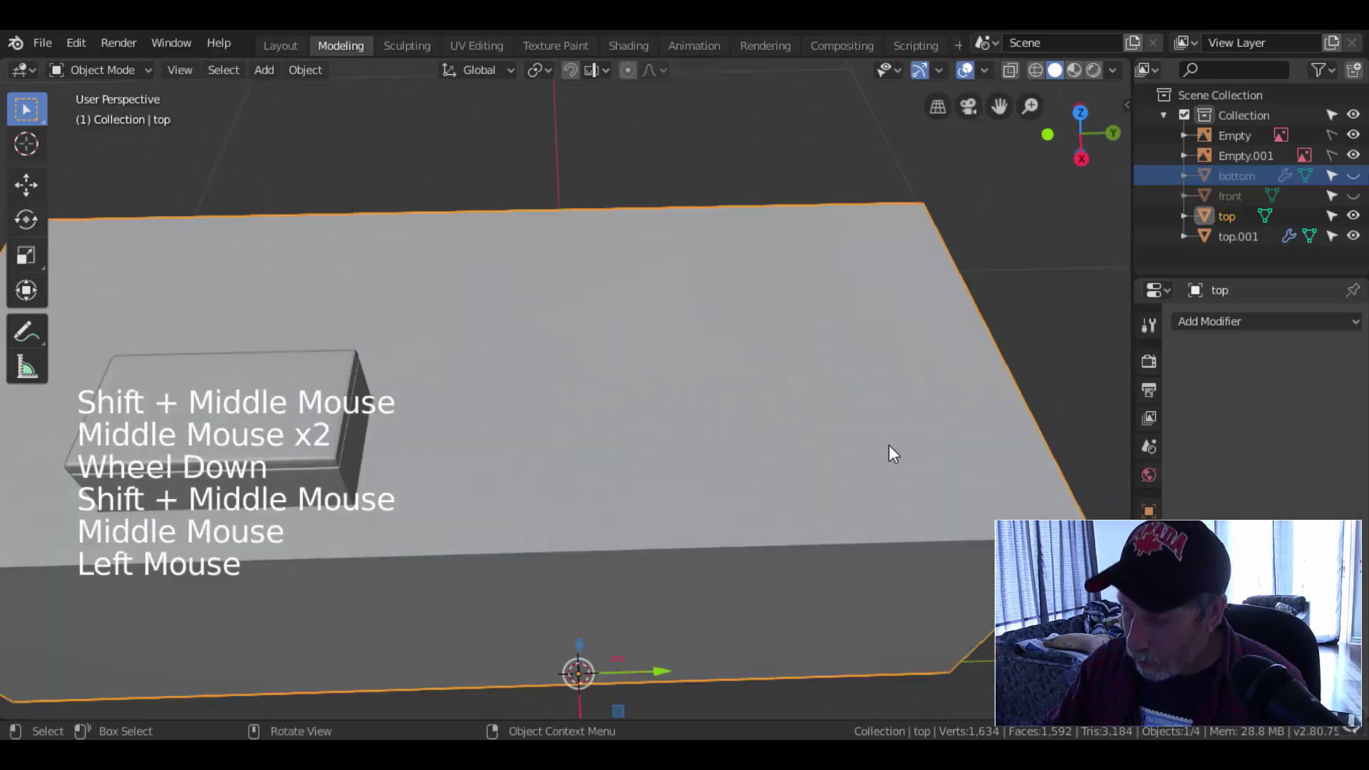
key(KP_7)
key(Tab)
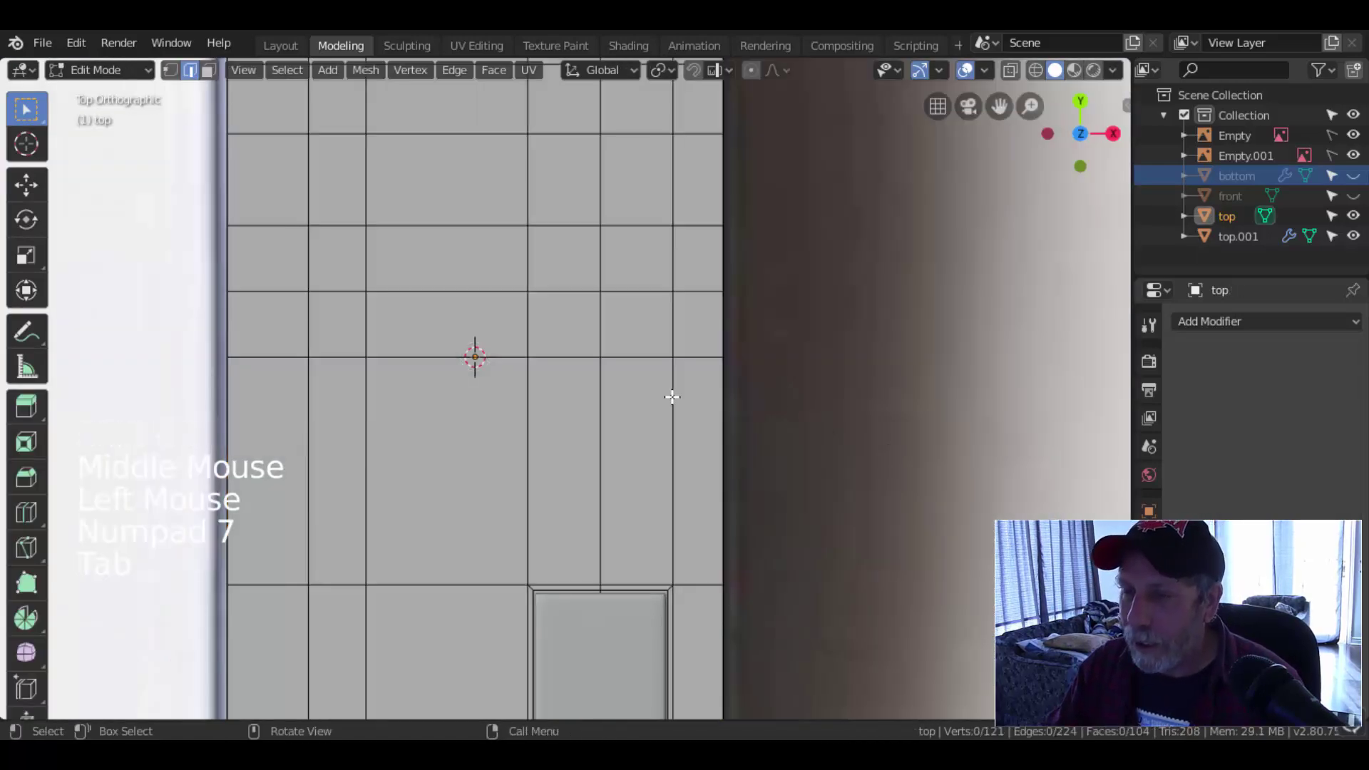
scroll(742, 385, down, 2)
shift+middle_drag(746, 364, 739, 424)
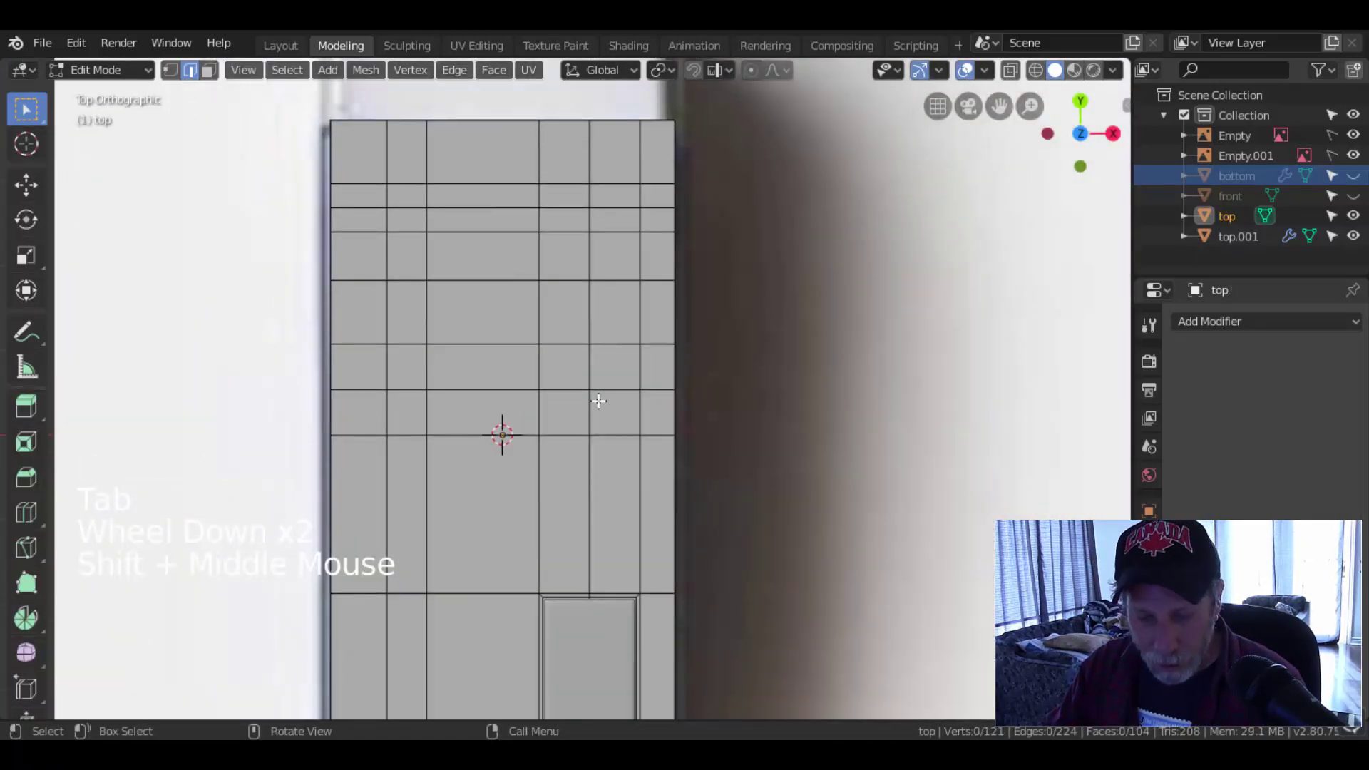
- Select the top-surface faces covering the two round jack positions
key(3)
key(c)
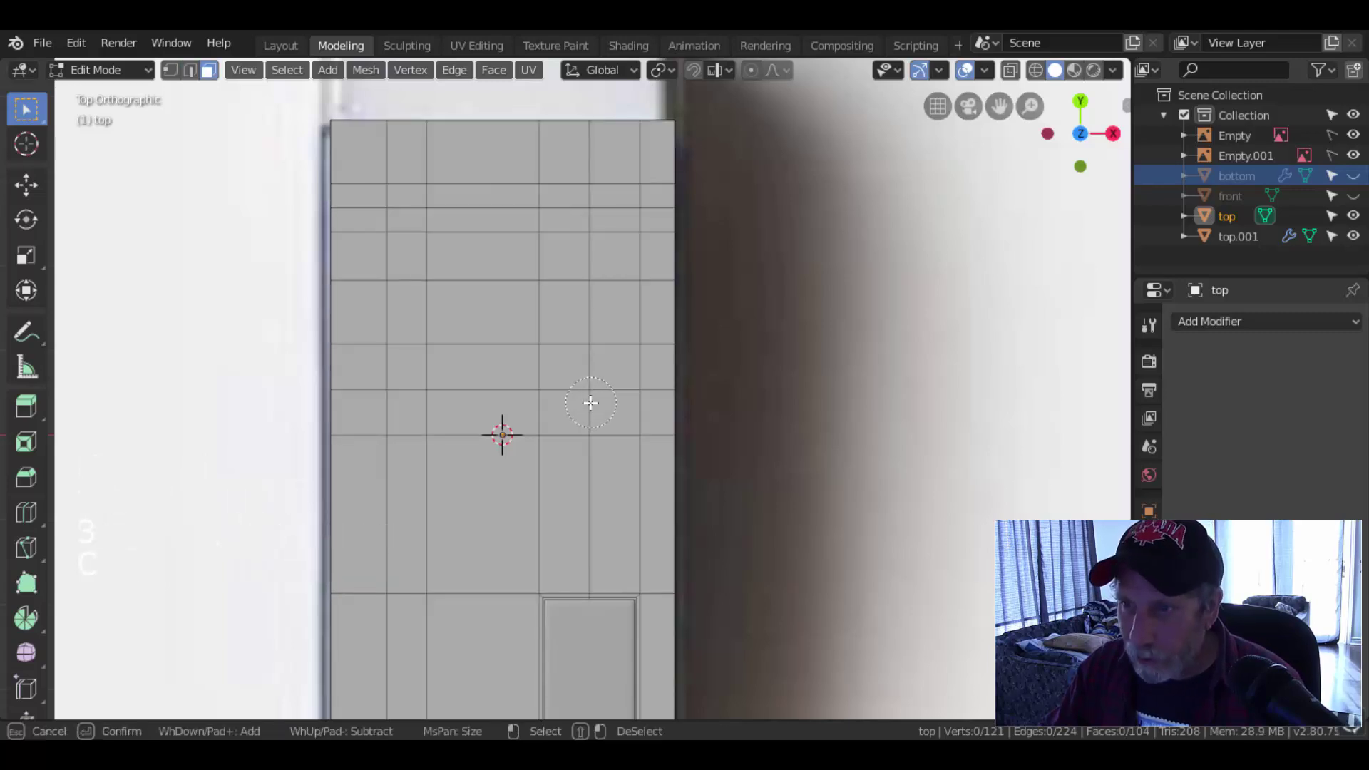
click(588, 395)
click(589, 237)
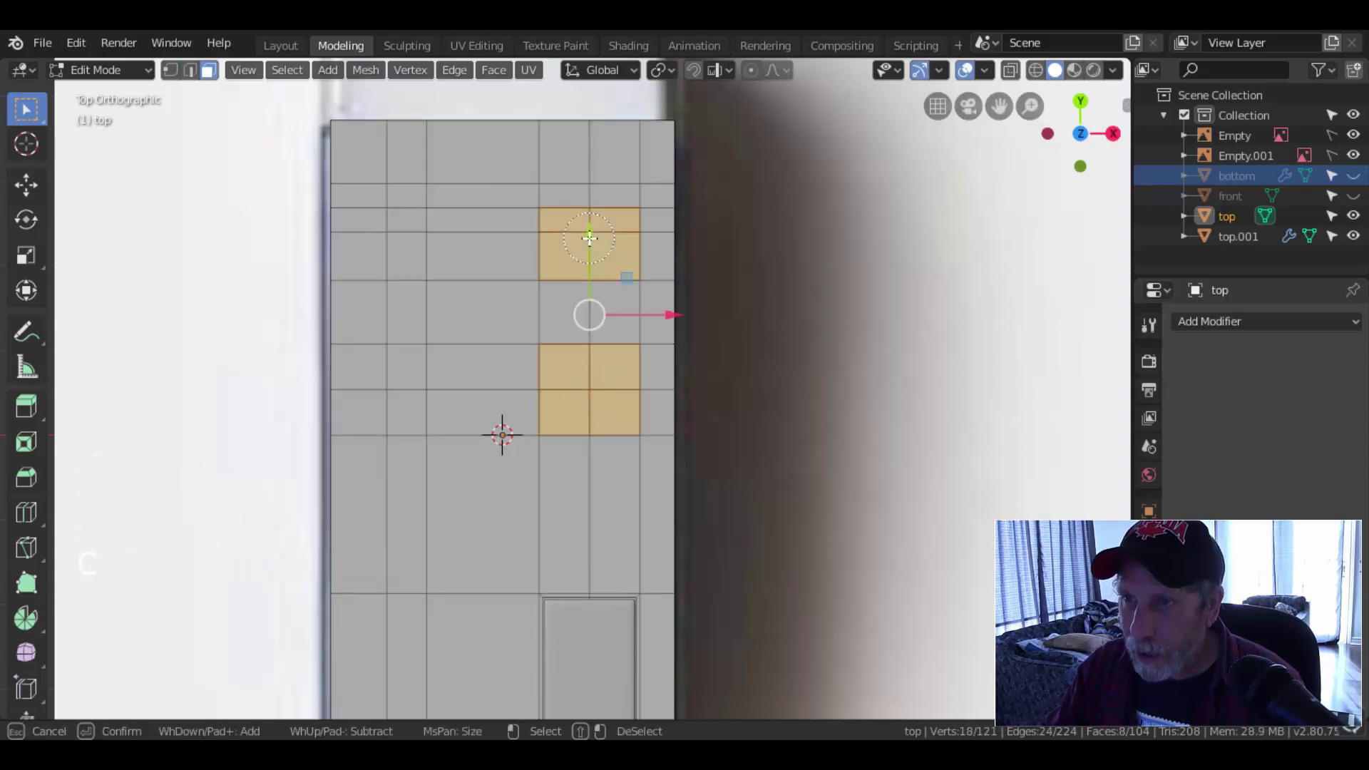
click(583, 218)
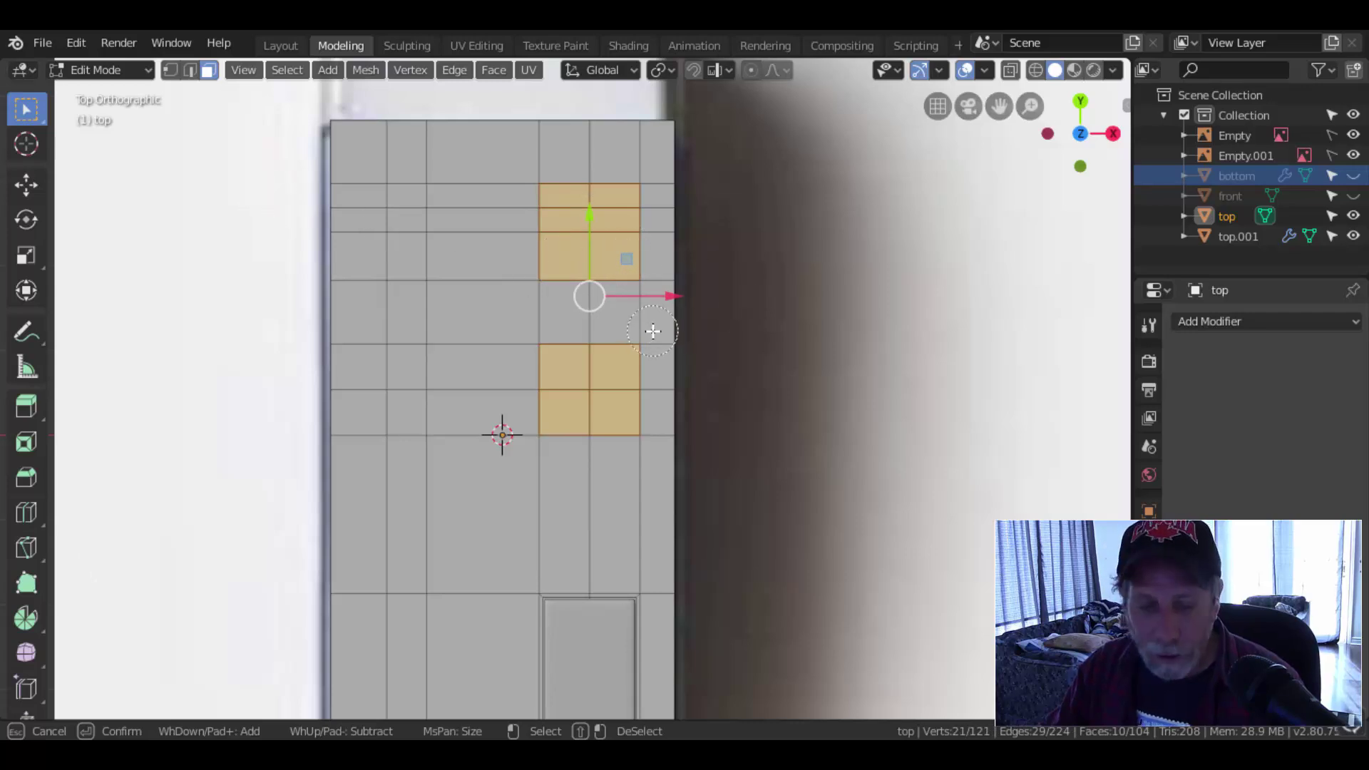
key(Escape)
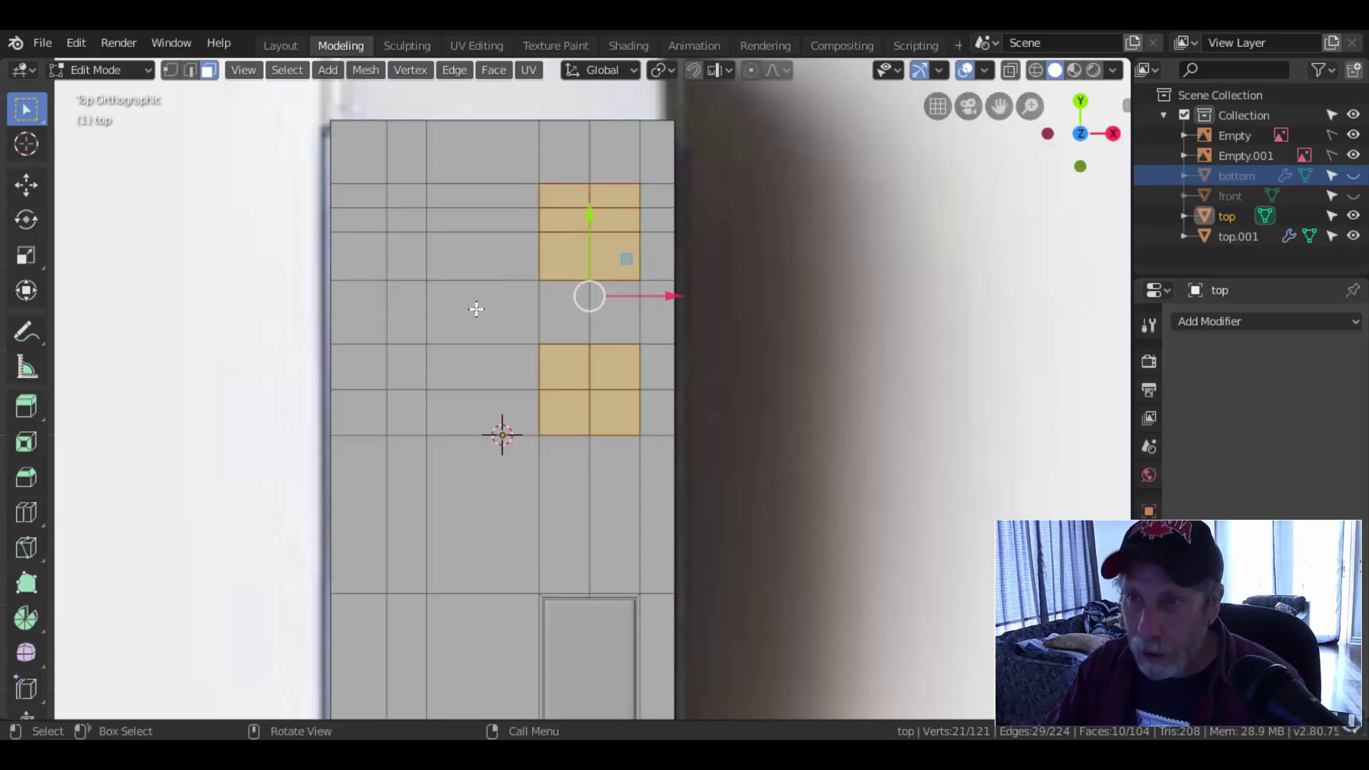
- Add a lengthwise loop cut through the centre of the small dark hole in the reference, and return to solid shading
key(z)
click(368, 312)
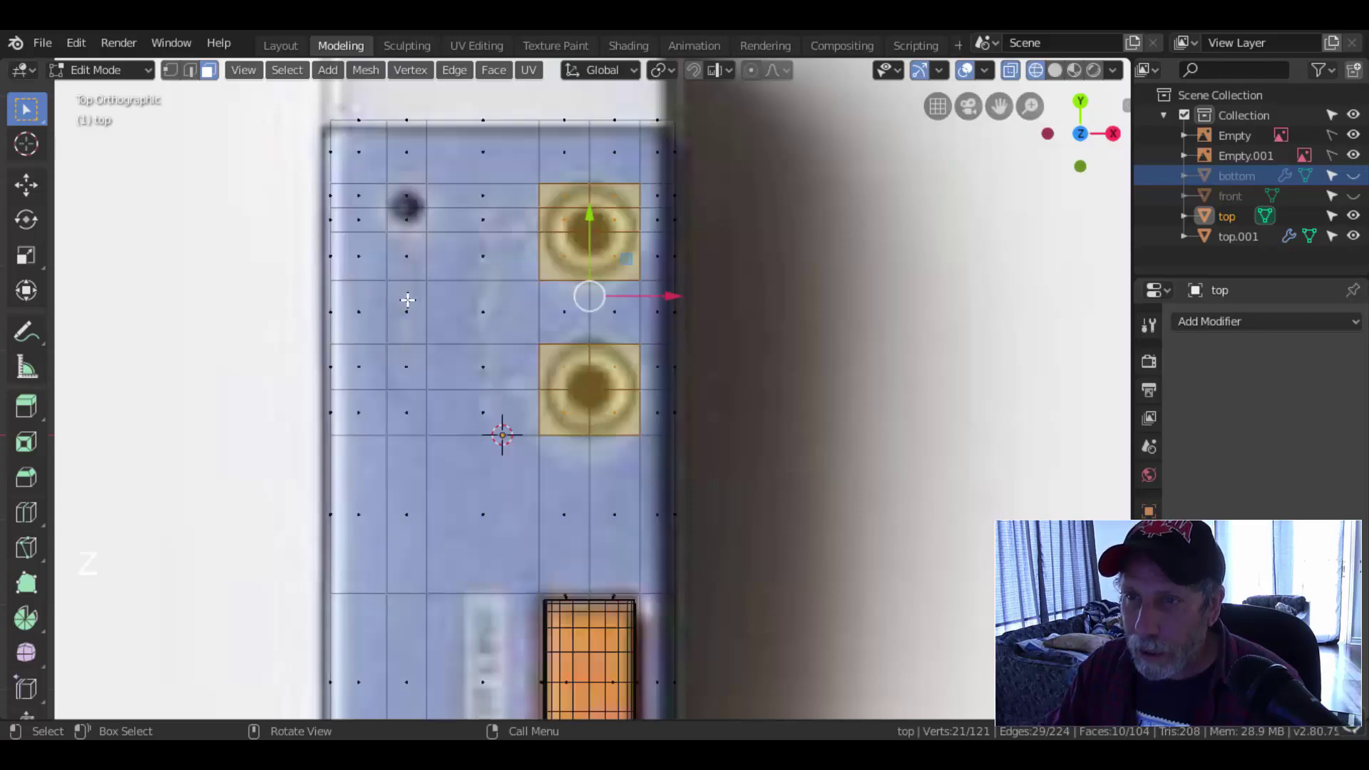
key(ctrl+r)
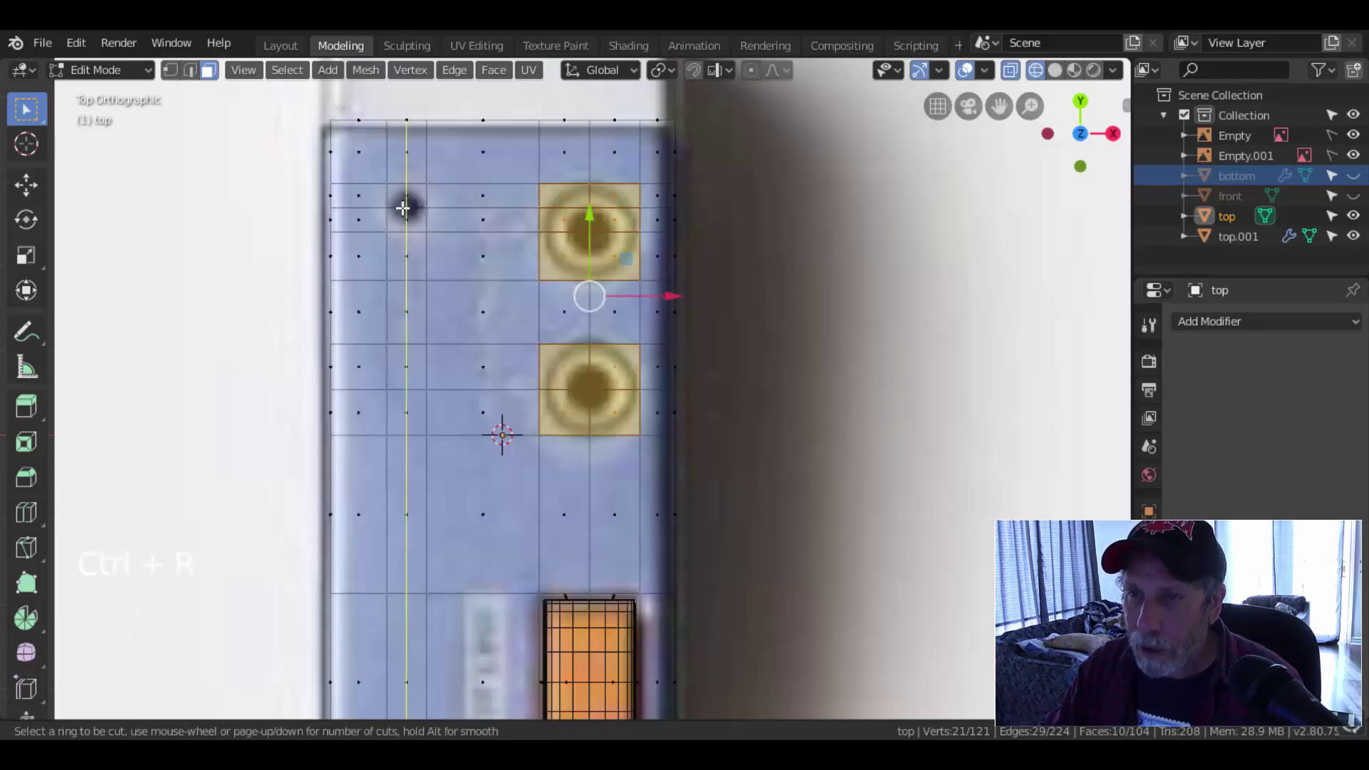
click(404, 208)
key(alt+a)
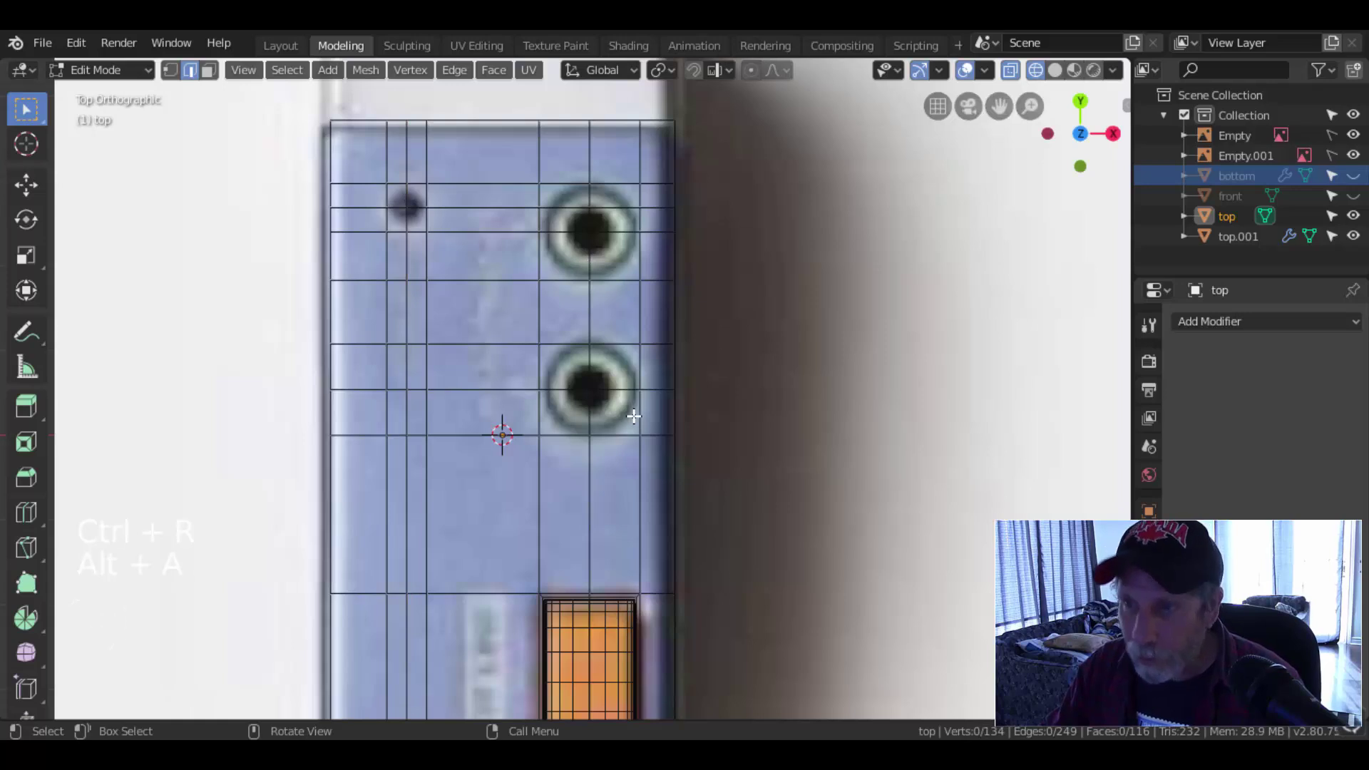
key(z)
click(746, 416)
key(c)
key(Escape)
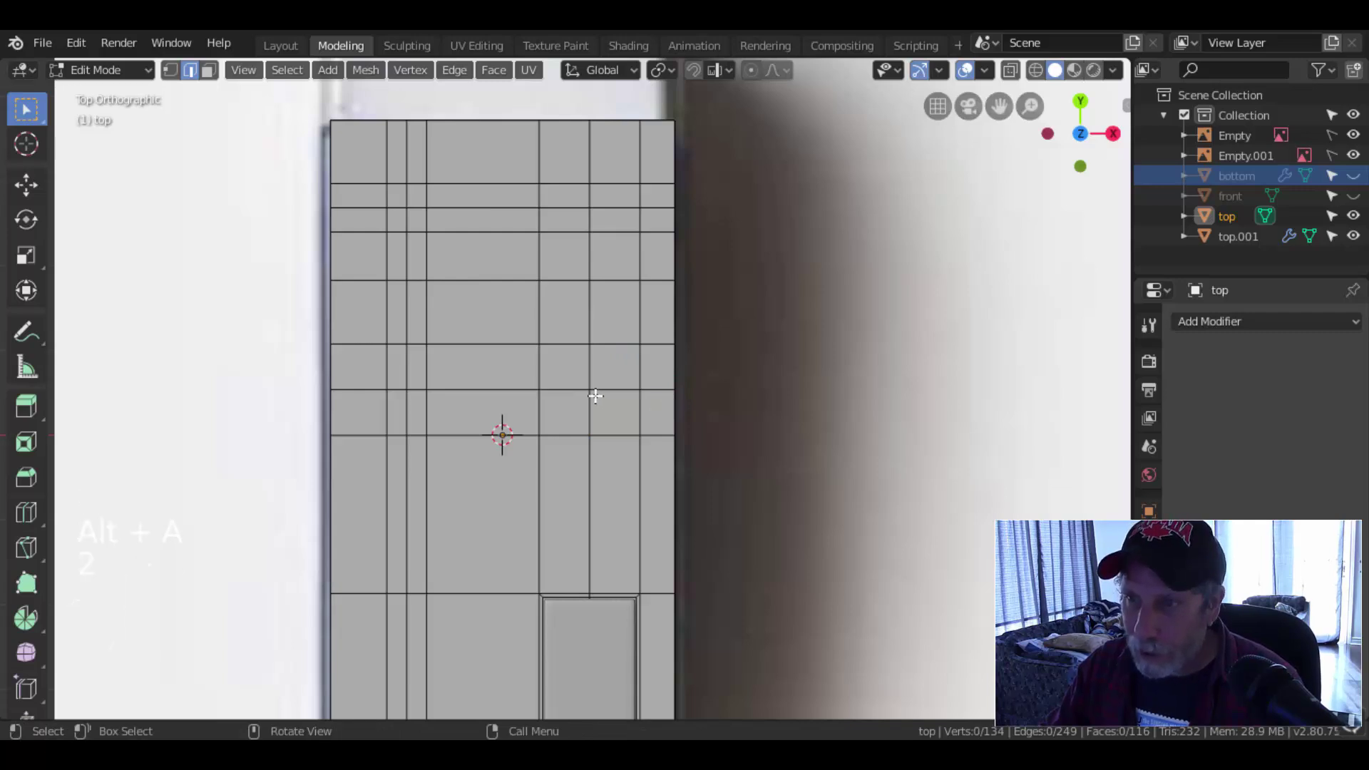
key(c)
click(594, 394)
key(Escape)
key(alt+a)
- Select the two face patches over the jacks on the top surface and inset them slightly
key(3)
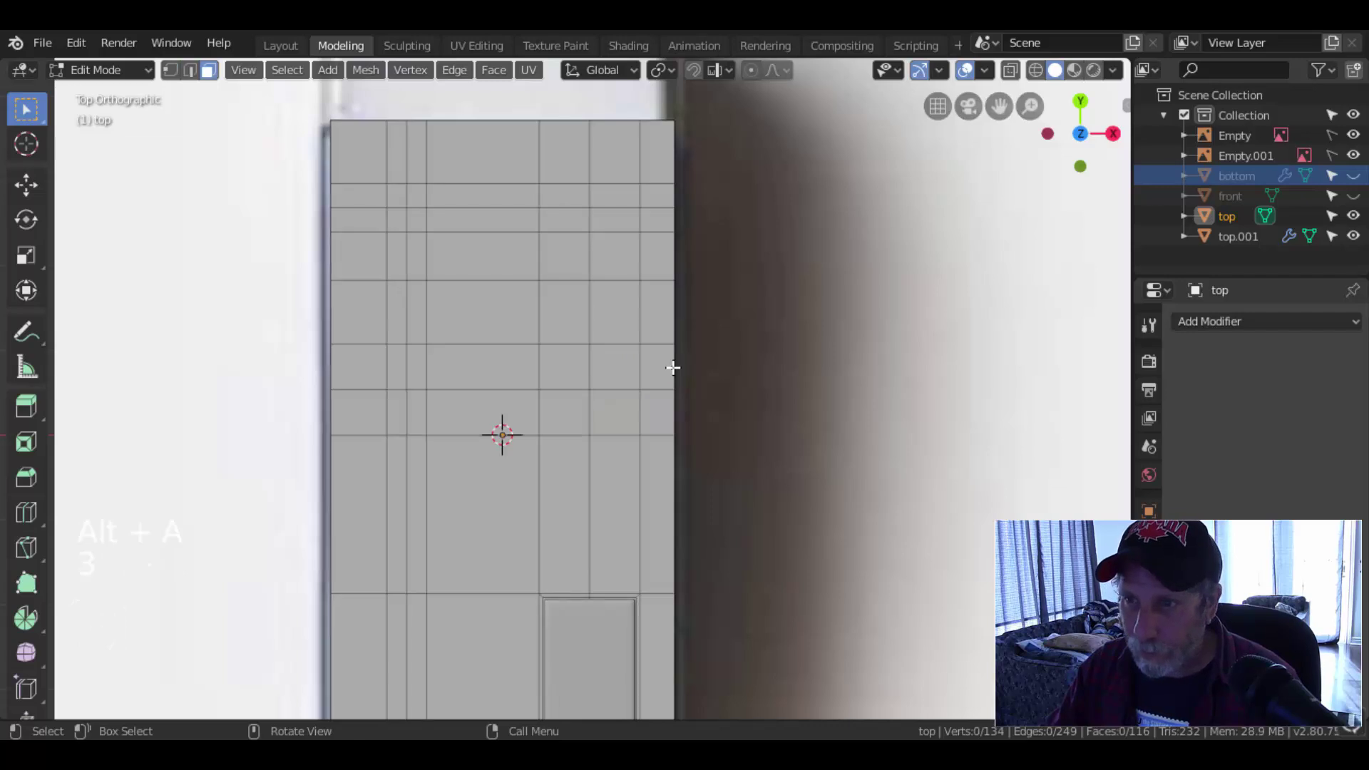
key(c)
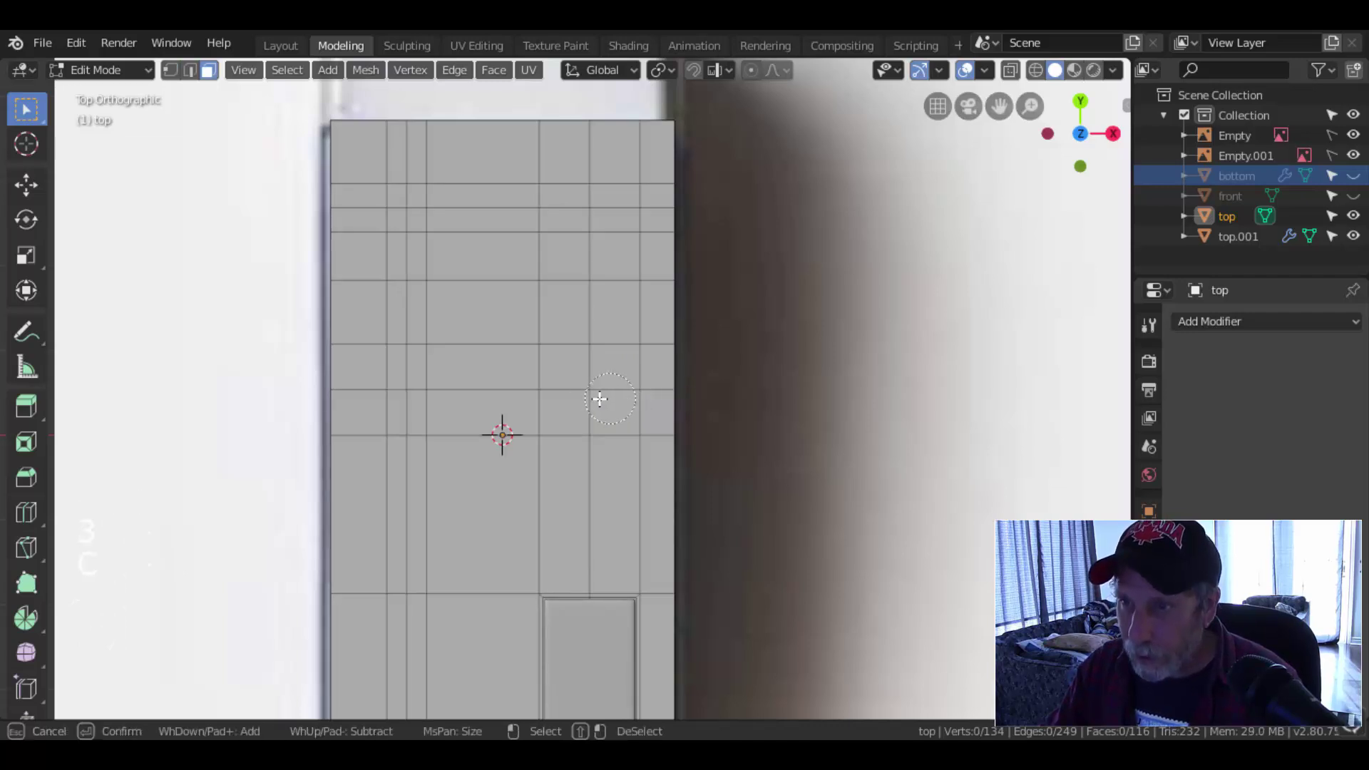
drag(600, 399, 589, 385)
drag(589, 254, 596, 219)
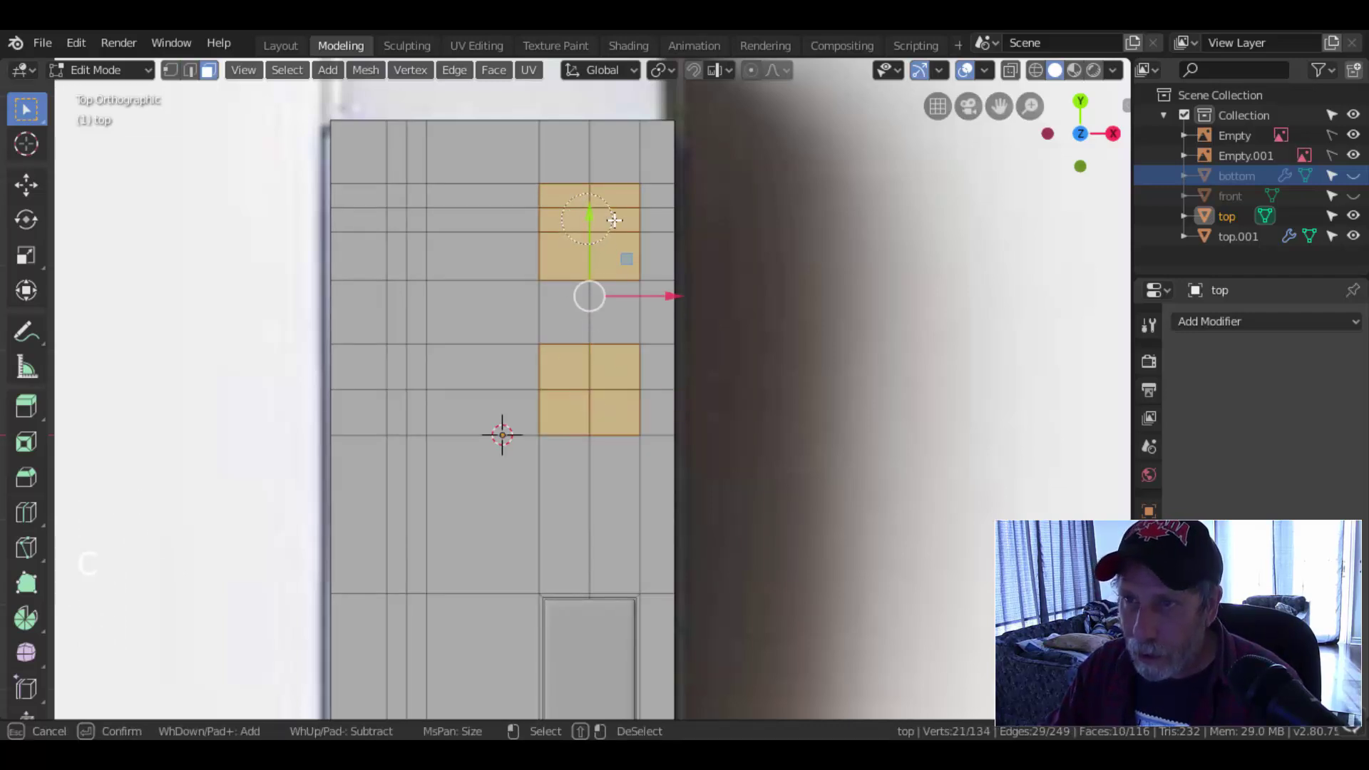
scroll(763, 292, down, 2)
middle_drag(771, 303, 788, 367)
scroll(785, 428, up, 2)
key(i)
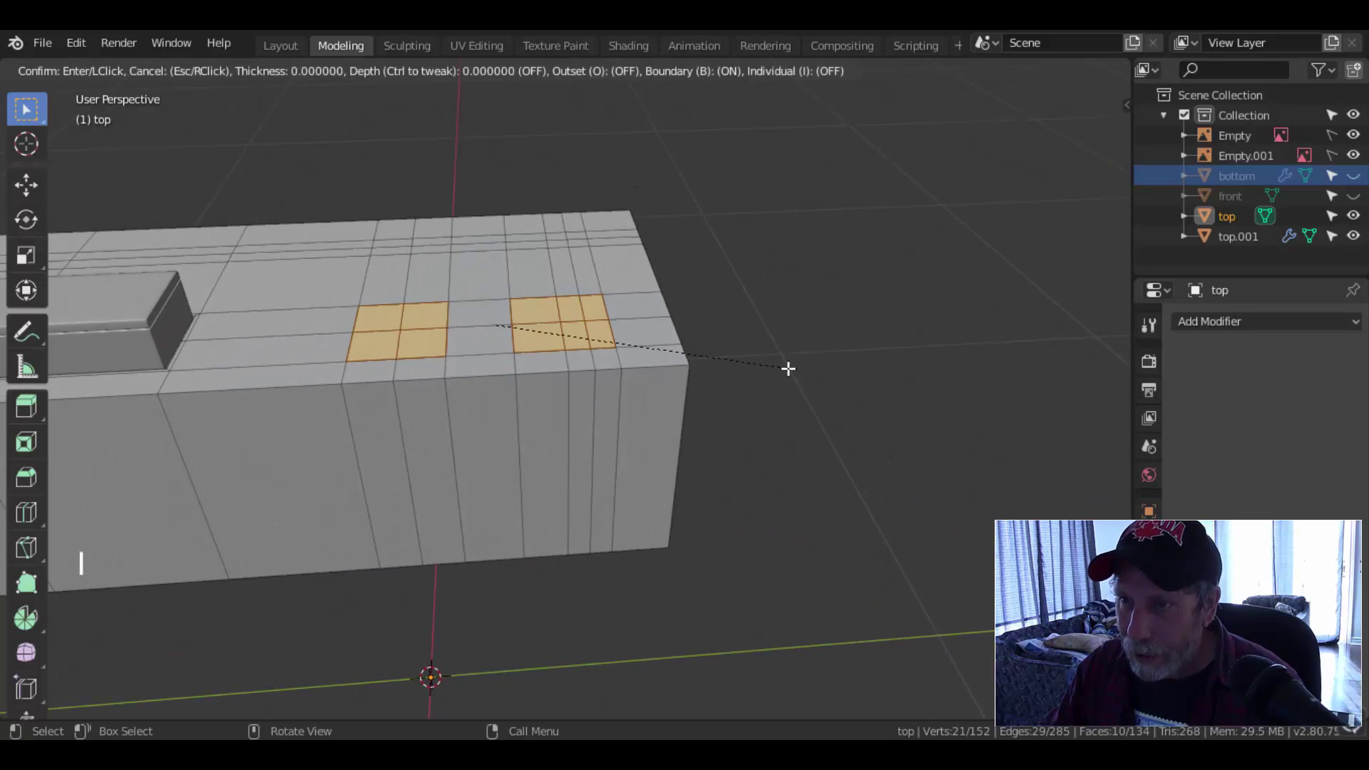
click(761, 369)
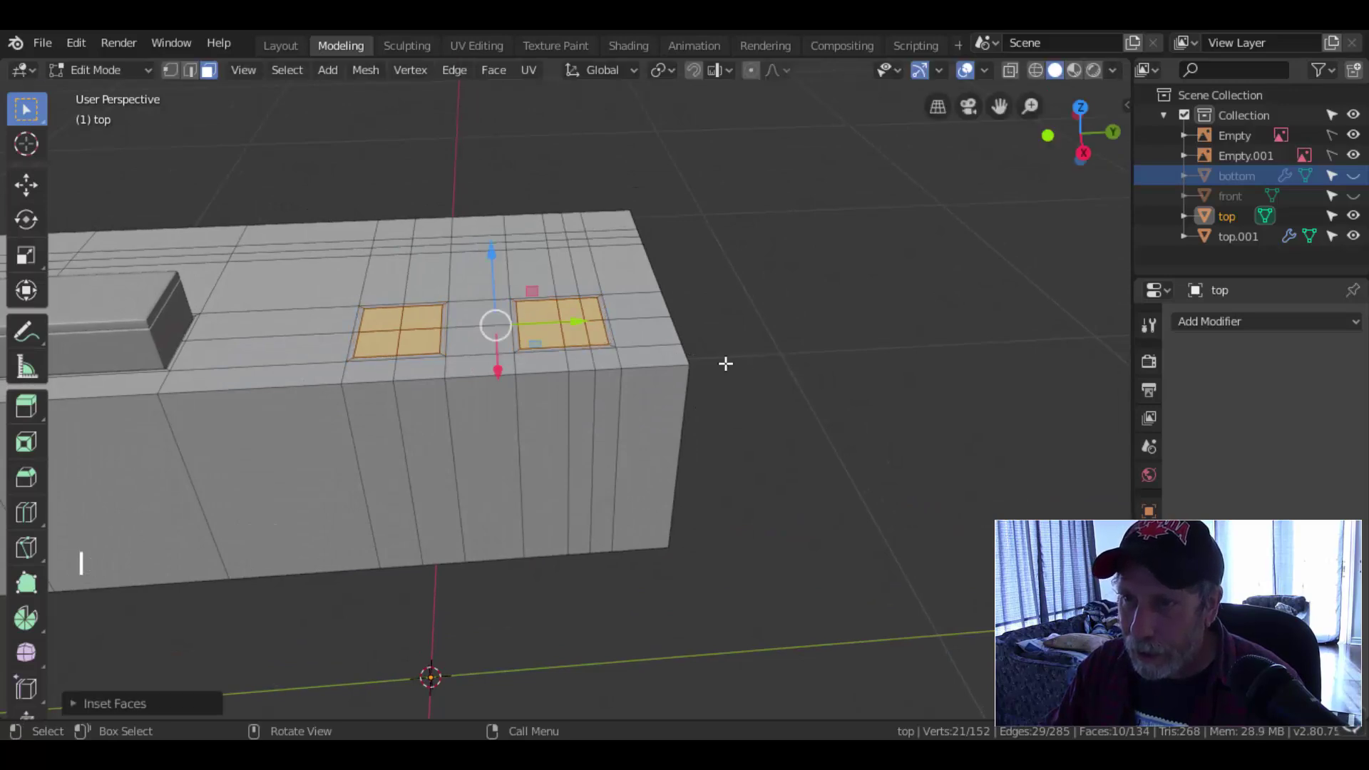
- Turn both inset patches into circles with LoopTools Circle
right_click(574, 306)
mouse_move(597, 241)
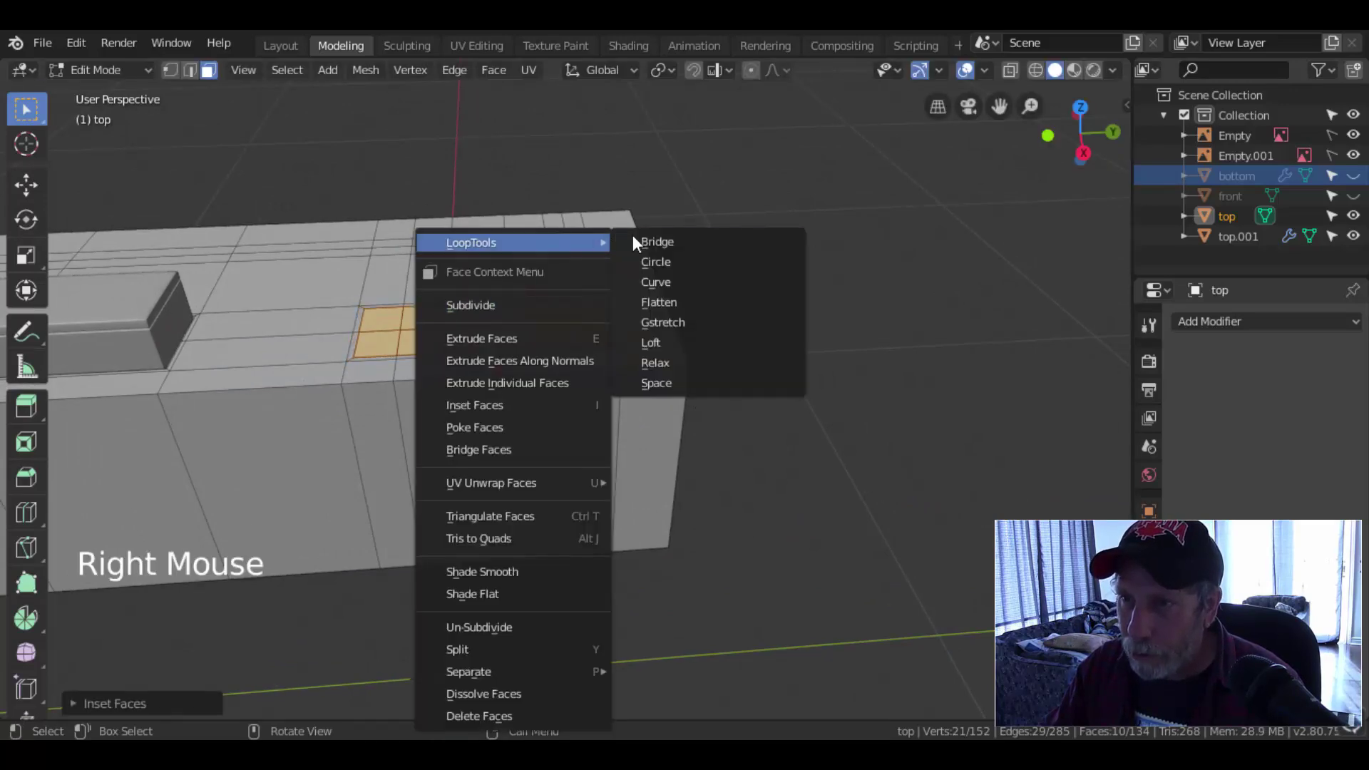
click(661, 259)
- Set the pivot point to Individual Origins, scale both jack circles to about 0.8, and deselect them
click(671, 69)
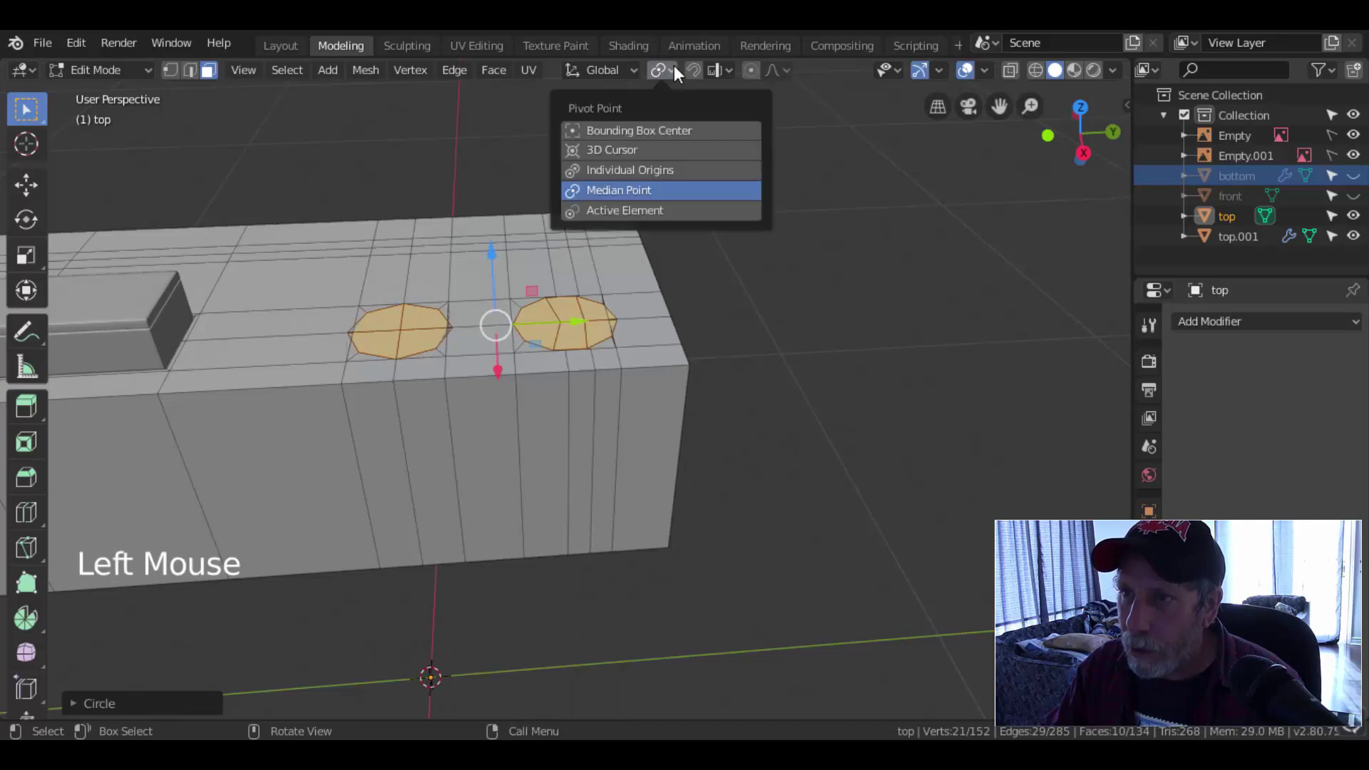
click(640, 170)
middle_drag(787, 292, 734, 364)
key(s)
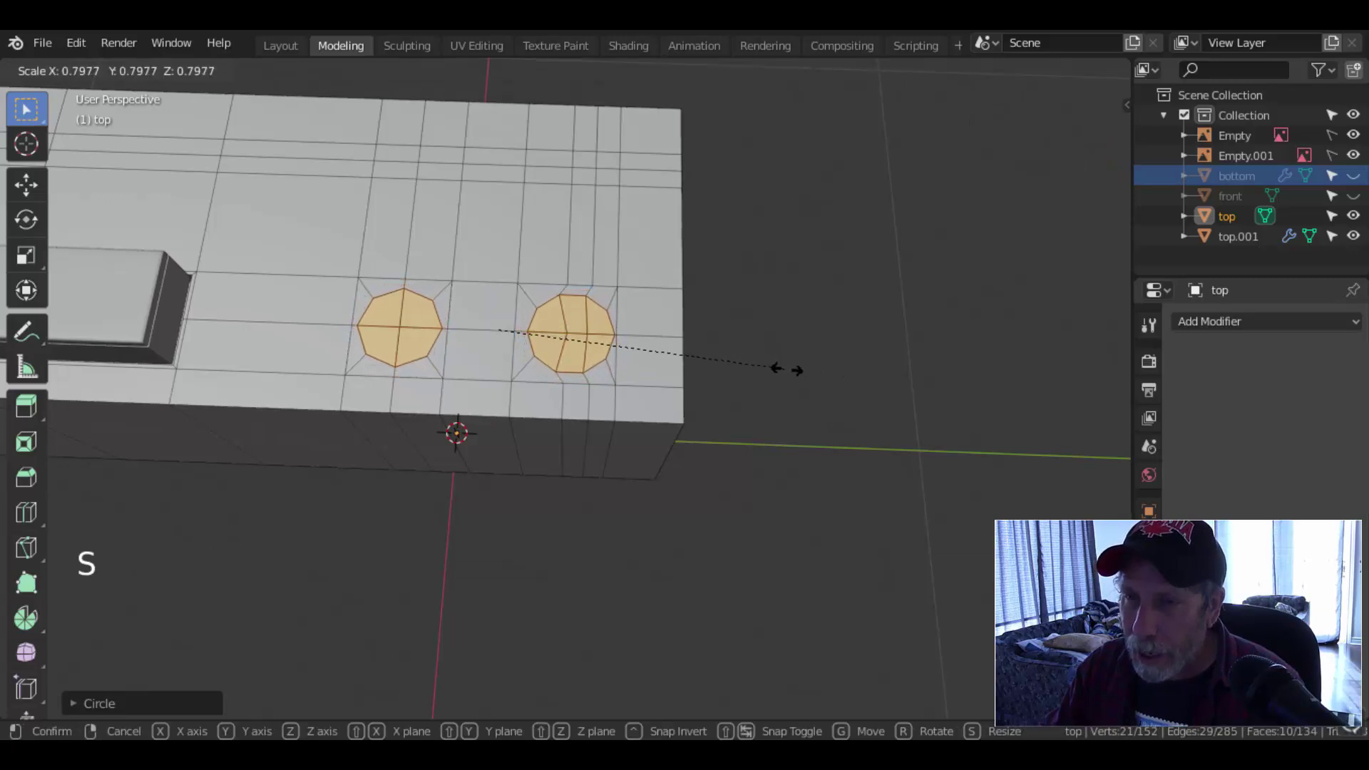
click(786, 369)
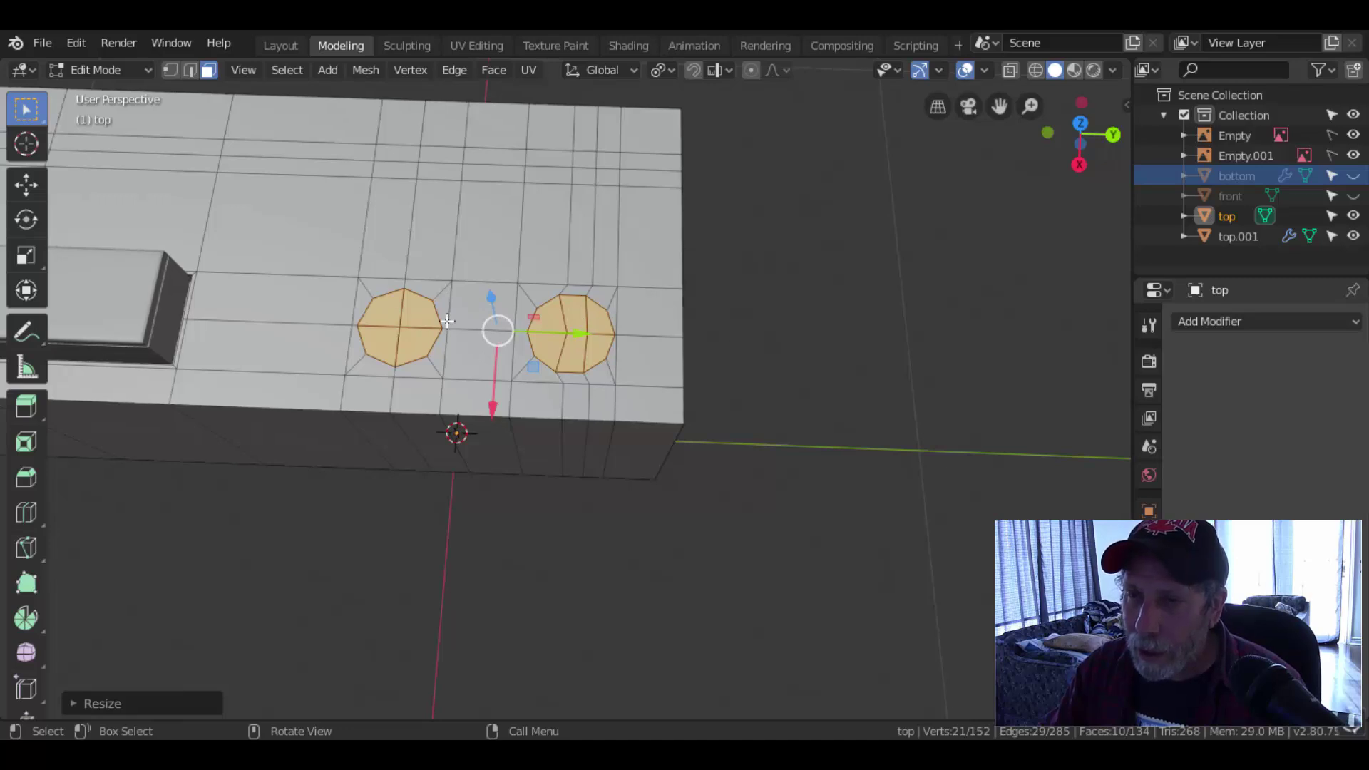
key(alt+a)
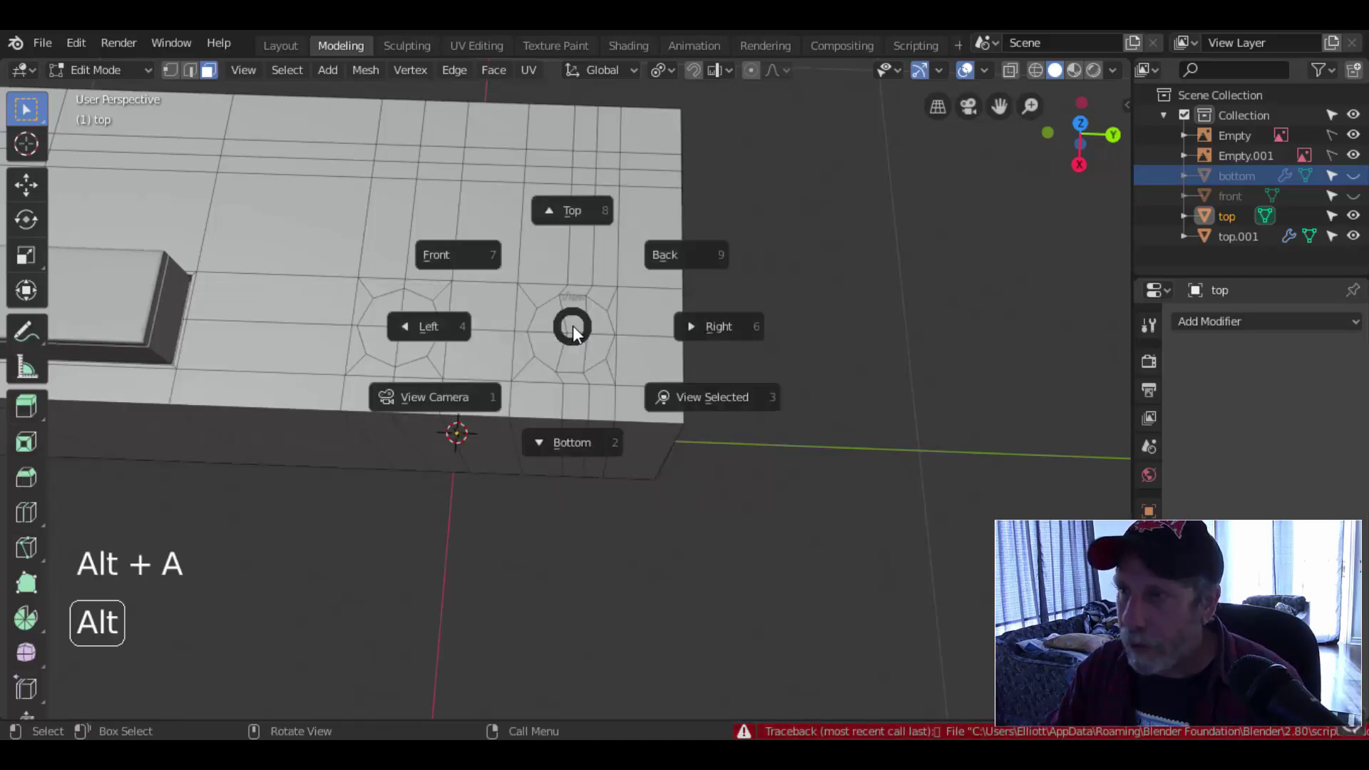
click(1126, 104)
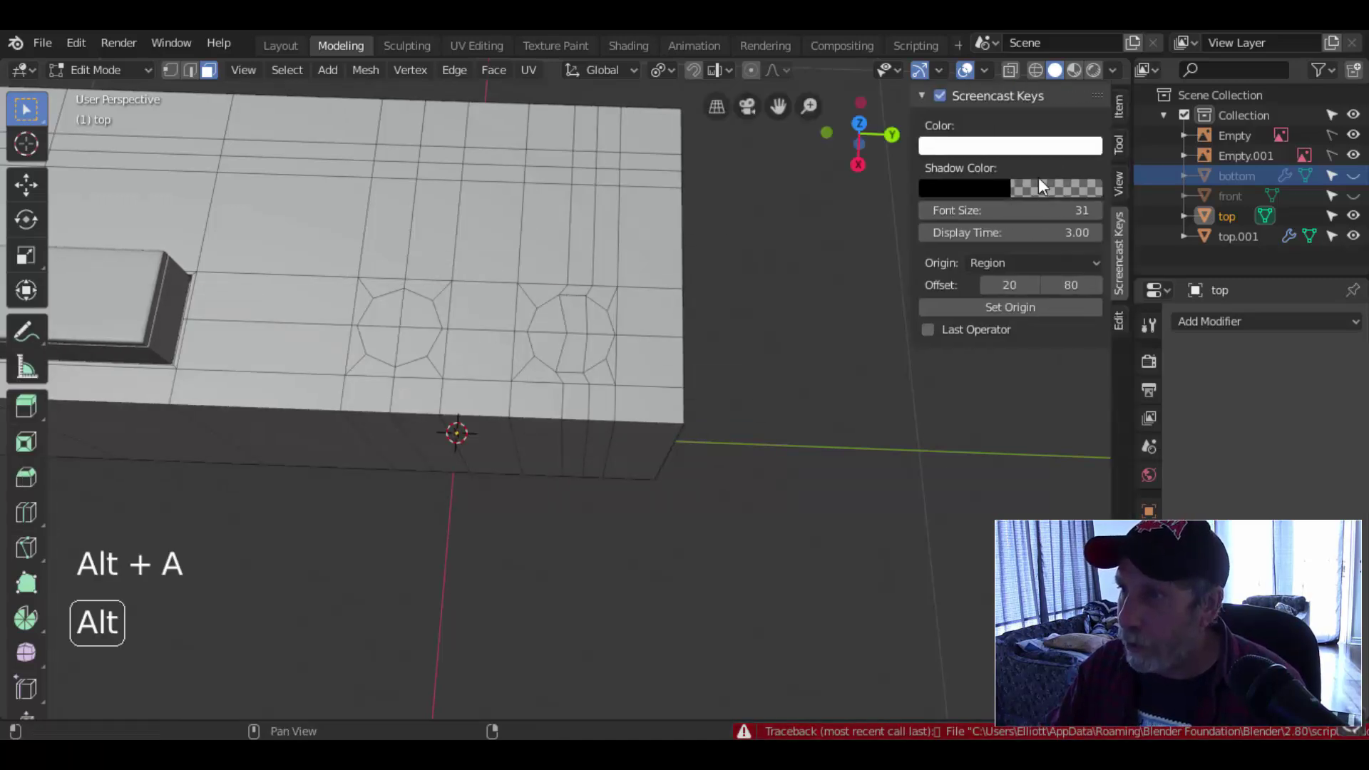
key(n)
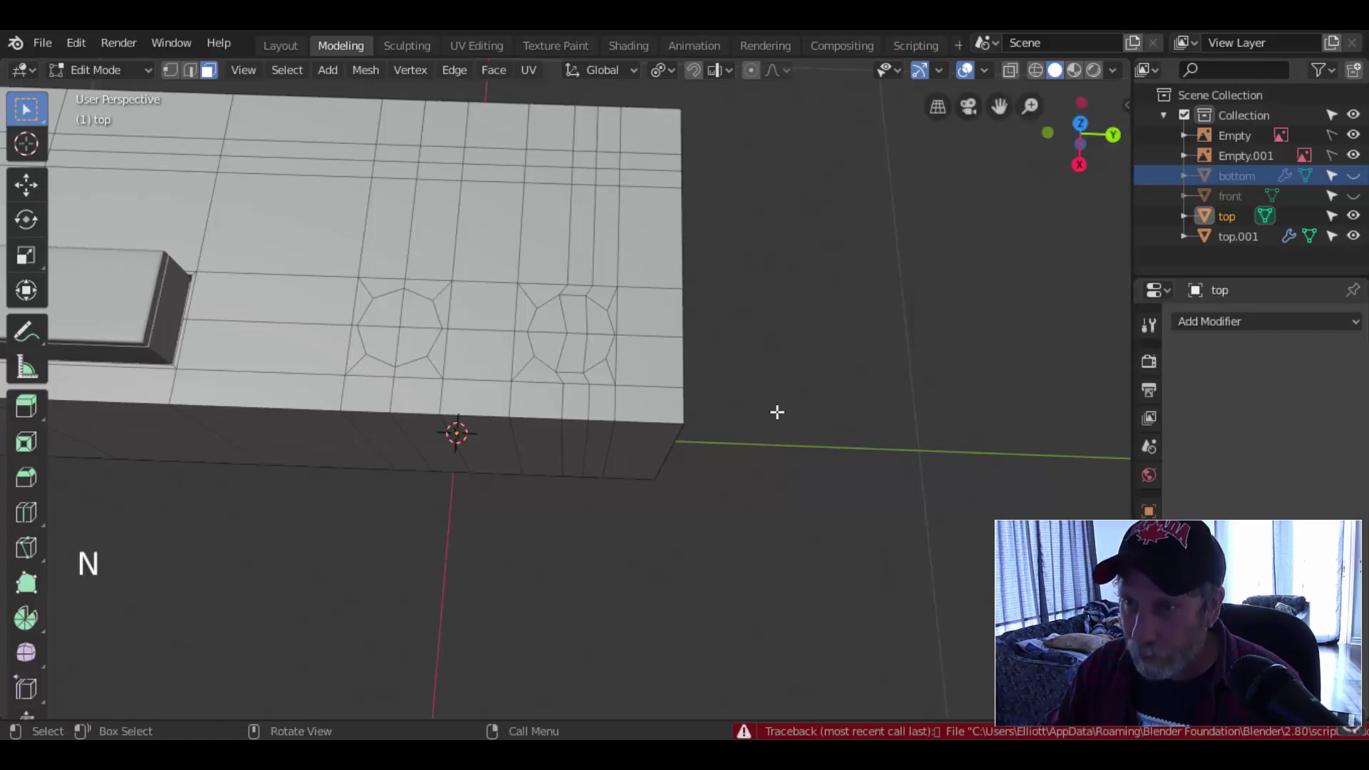
- Select the faces of the jack circle nearest the top piece's end and move them slightly to centre the circle
scroll(585, 353, up, 2)
key(c)
drag(563, 303, 647, 314)
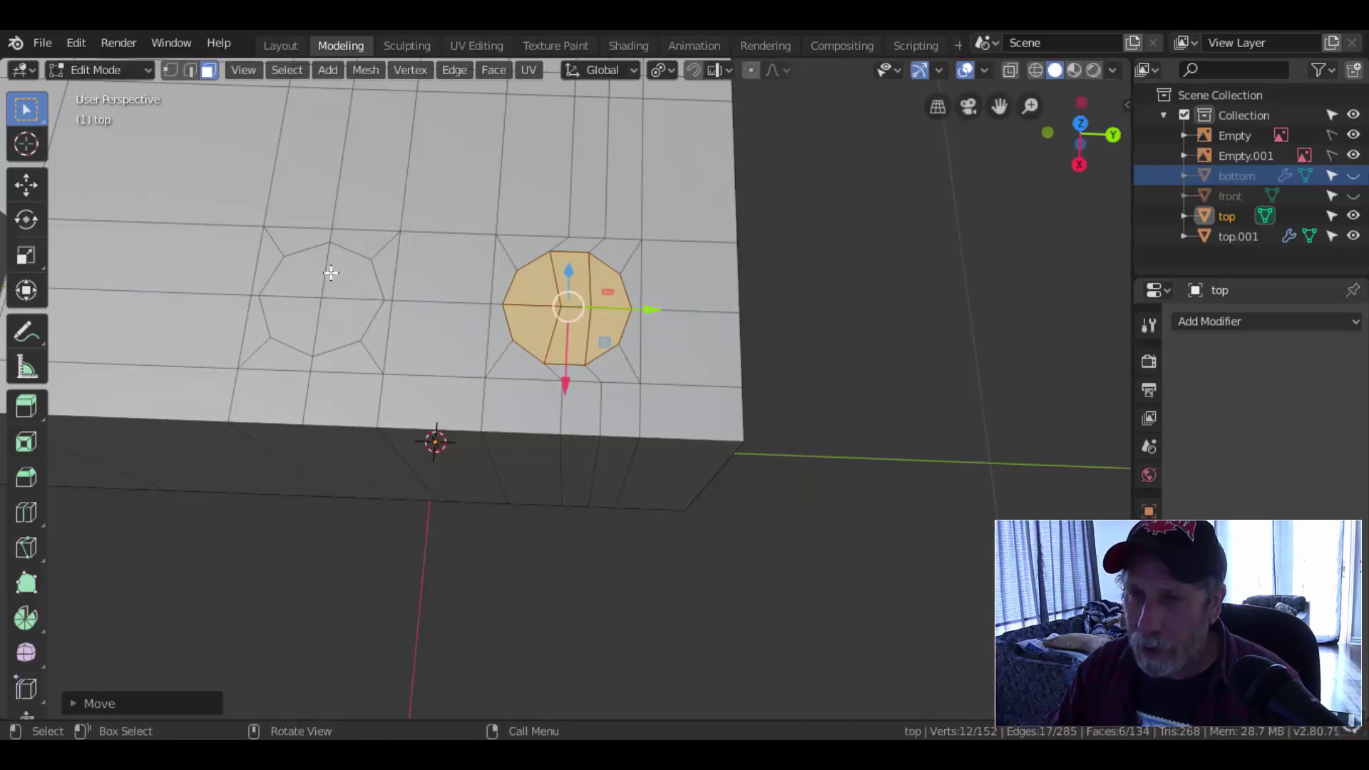
- Add the faces of the second jack circle to the selection and inset both circles by a thin border
shift+click(330, 272)
shift+click(299, 275)
shift+click(292, 325)
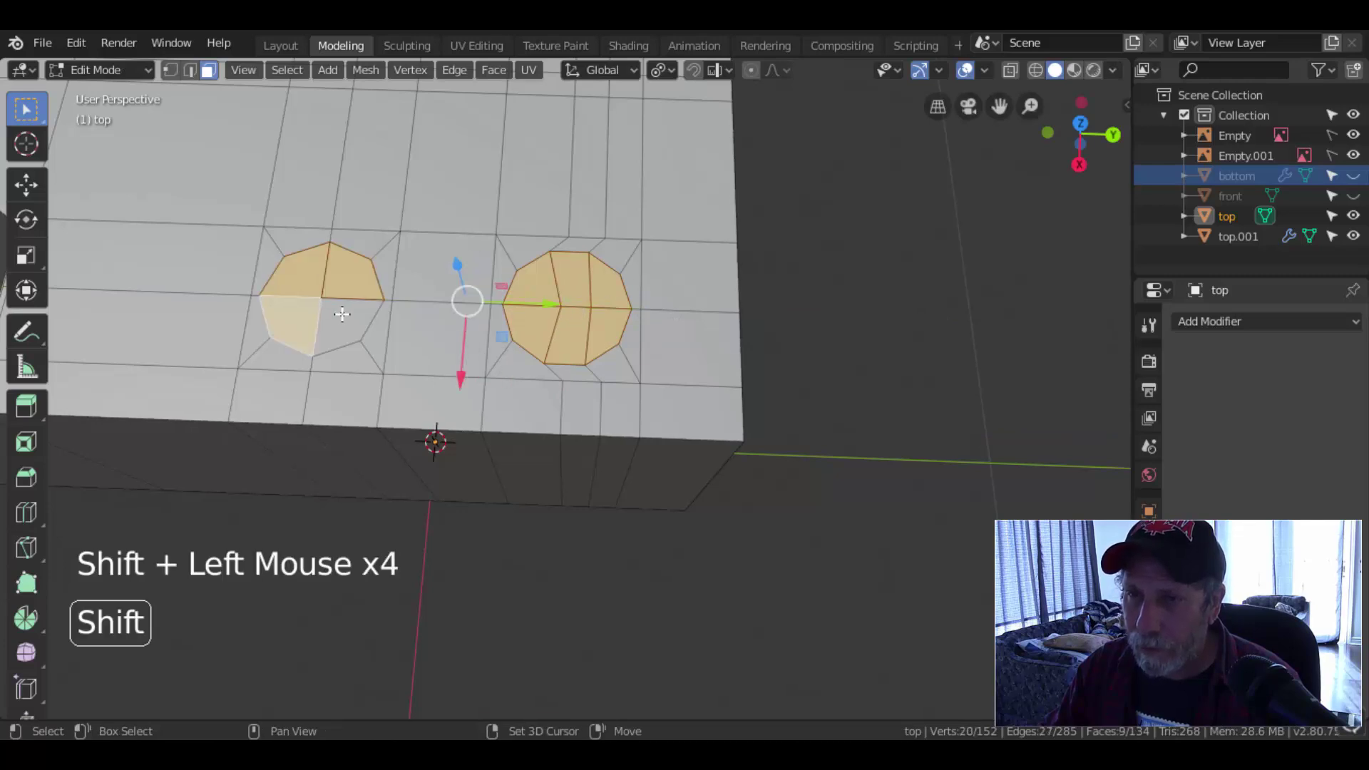
shift+click(343, 314)
scroll(737, 373, down, 1)
mouse_move(737, 373)
middle_down()
mouse_move(716, 318)
mouse_move(721, 278)
mouse_move(727, 358)
middle_up()
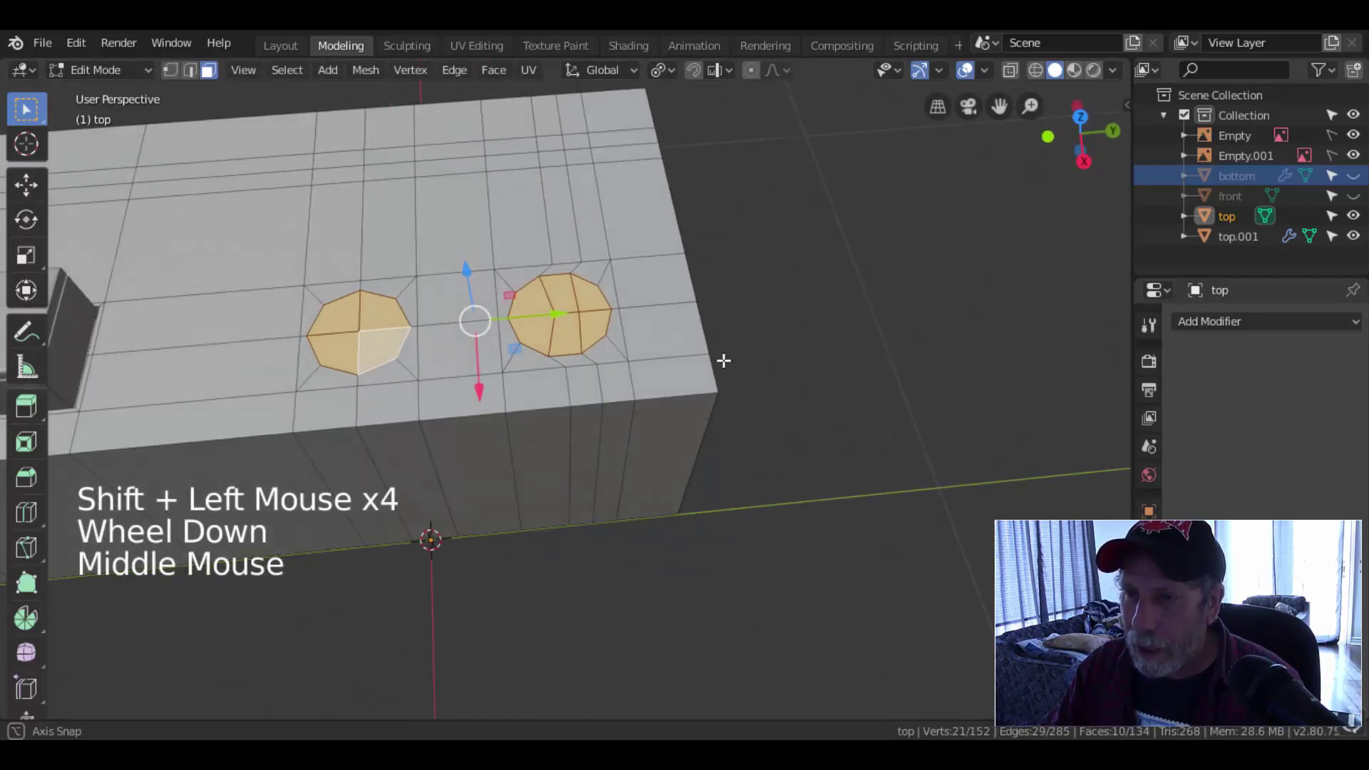
scroll(781, 328, up, 2)
key(i)
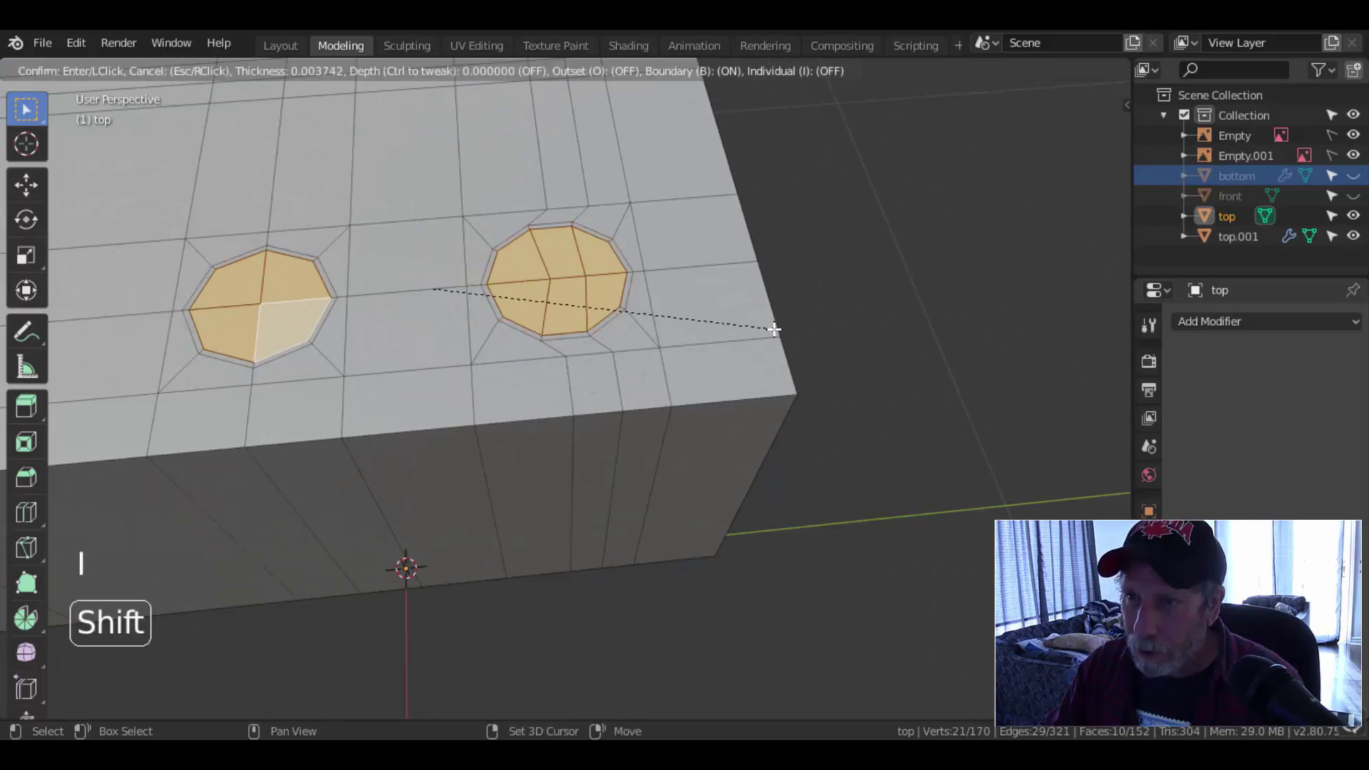
click(783, 334)
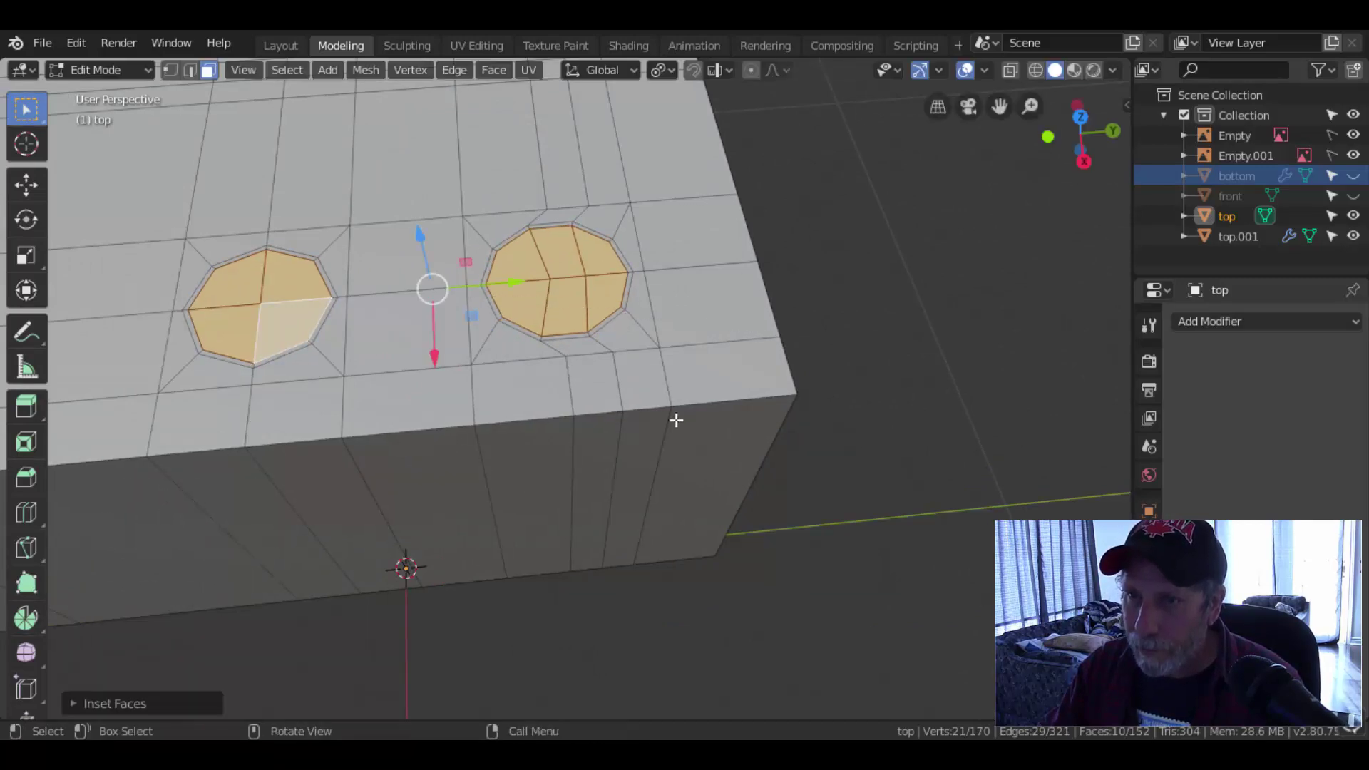
- Extrude both jack circles down into the top piece to form recessed holes, and leave Edit Mode
middle_drag(676, 416, 648, 348)
key(e)
right_click(632, 348)
drag(442, 194, 452, 221)
middle_drag(731, 307, 712, 331)
key(Tab)
scroll(553, 260, down, 3)
middle_drag(554, 260, 732, 375)
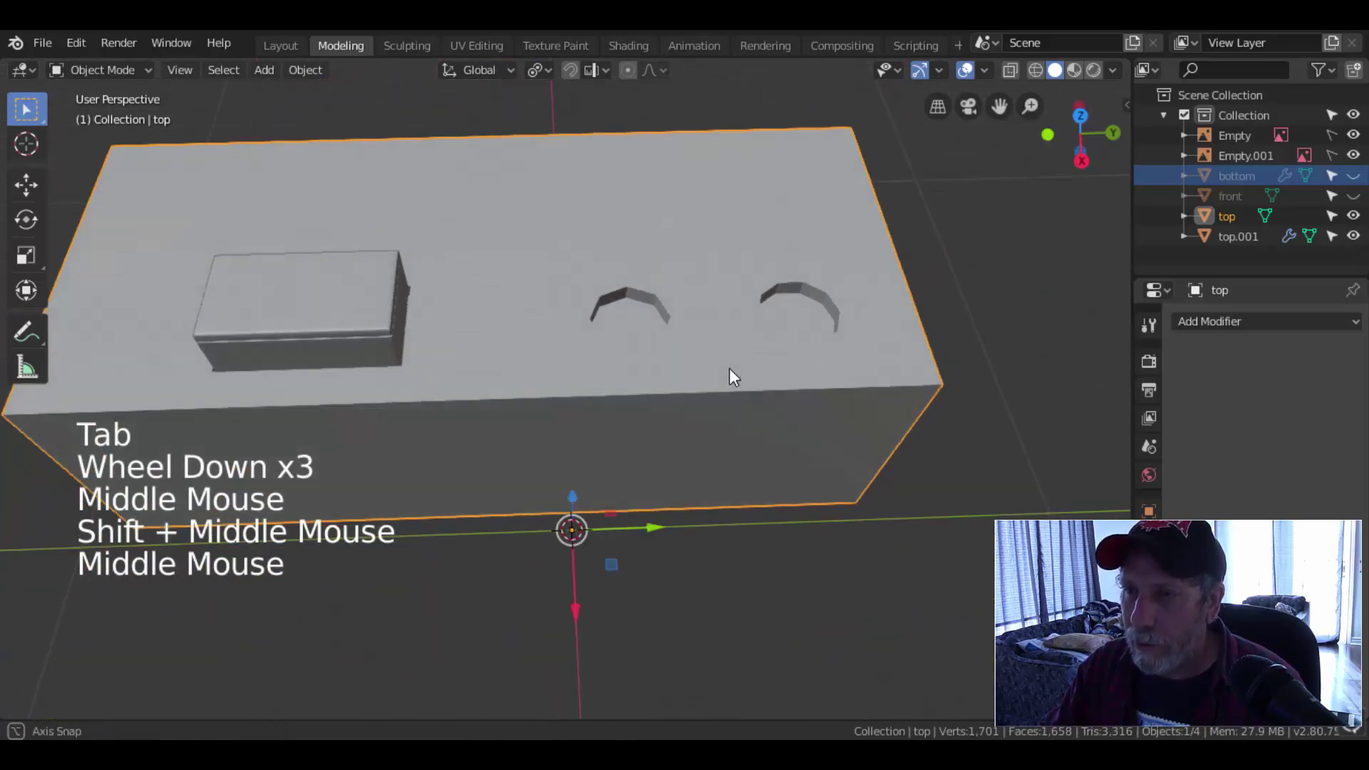
- From the top view, select only the four faces of the small corner patch across from the jacks and inset them slightly
key(KP_7)
key(Tab)
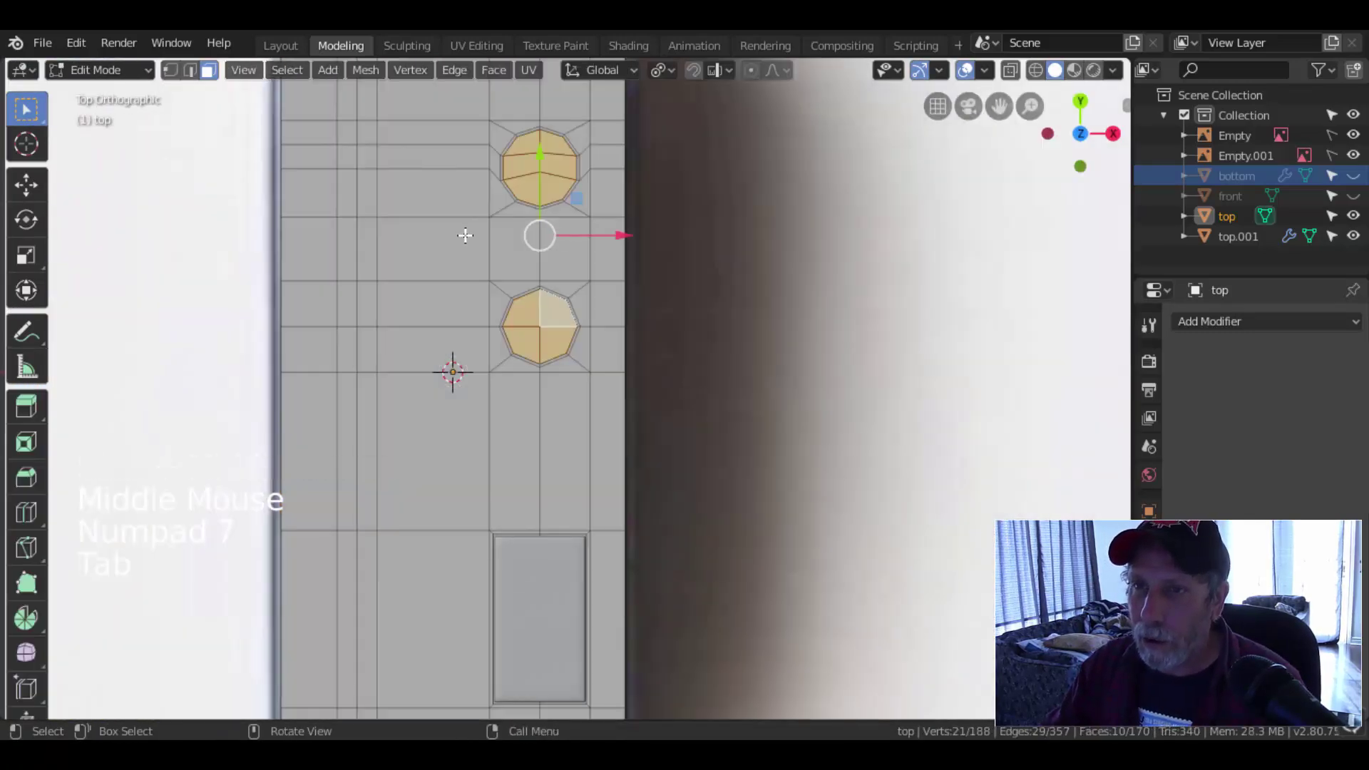
shift+middle_drag(465, 236, 592, 328)
scroll(497, 256, up, 2)
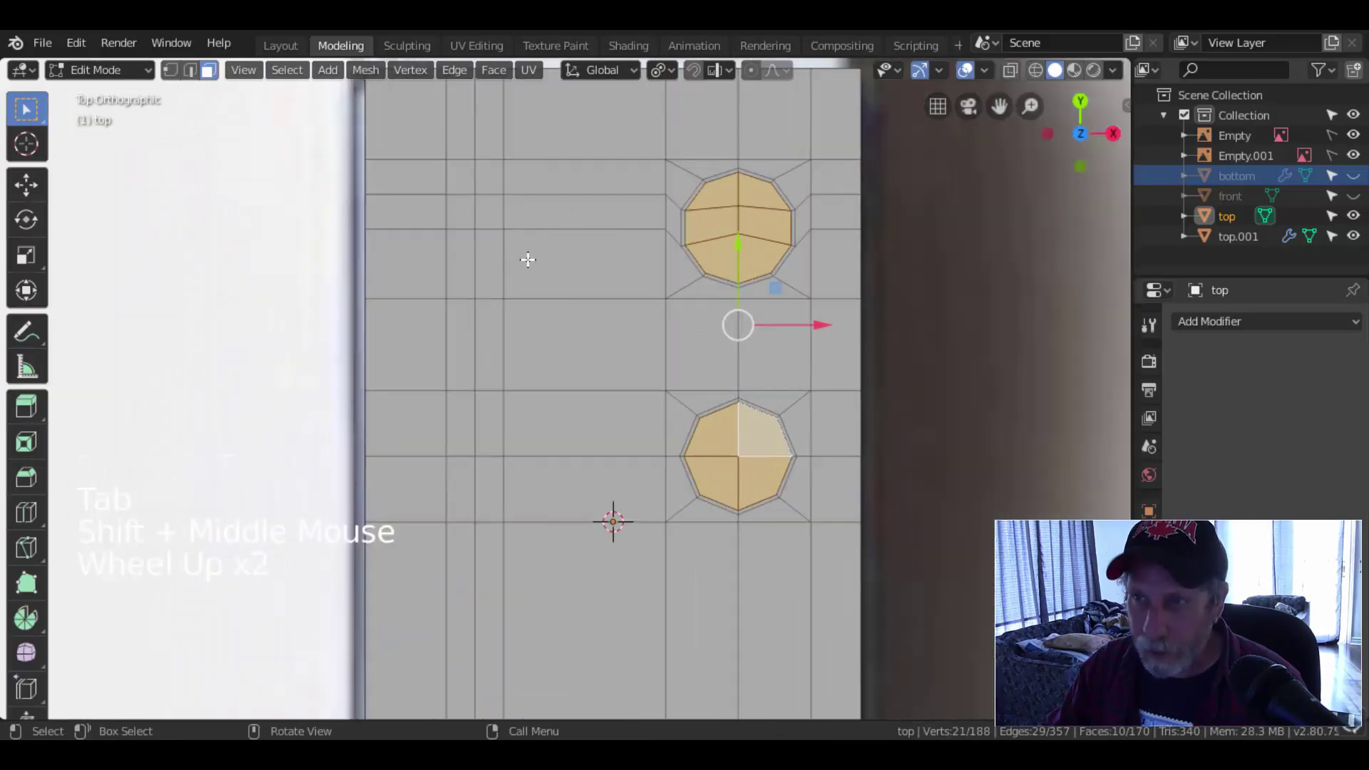
key(alt+a)
key(c)
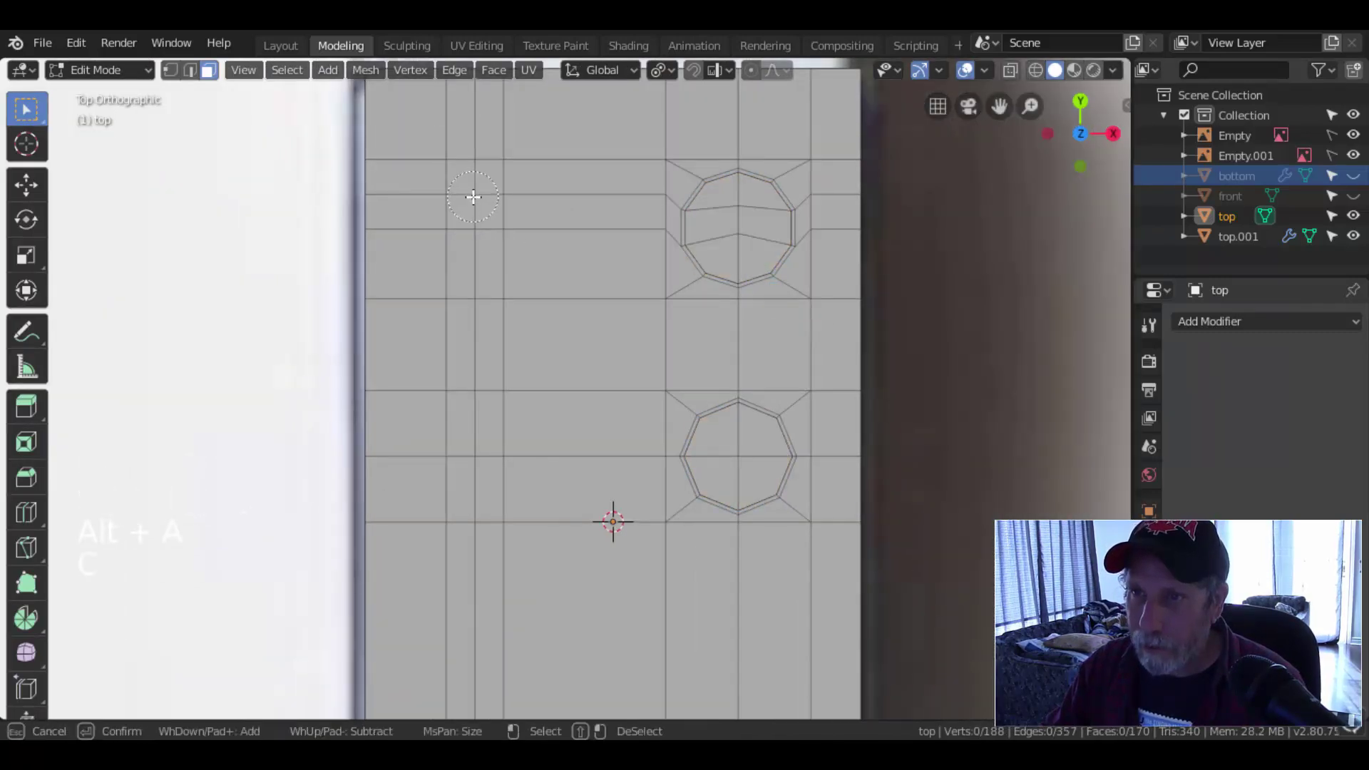
click(474, 195)
scroll(589, 213, up, 2)
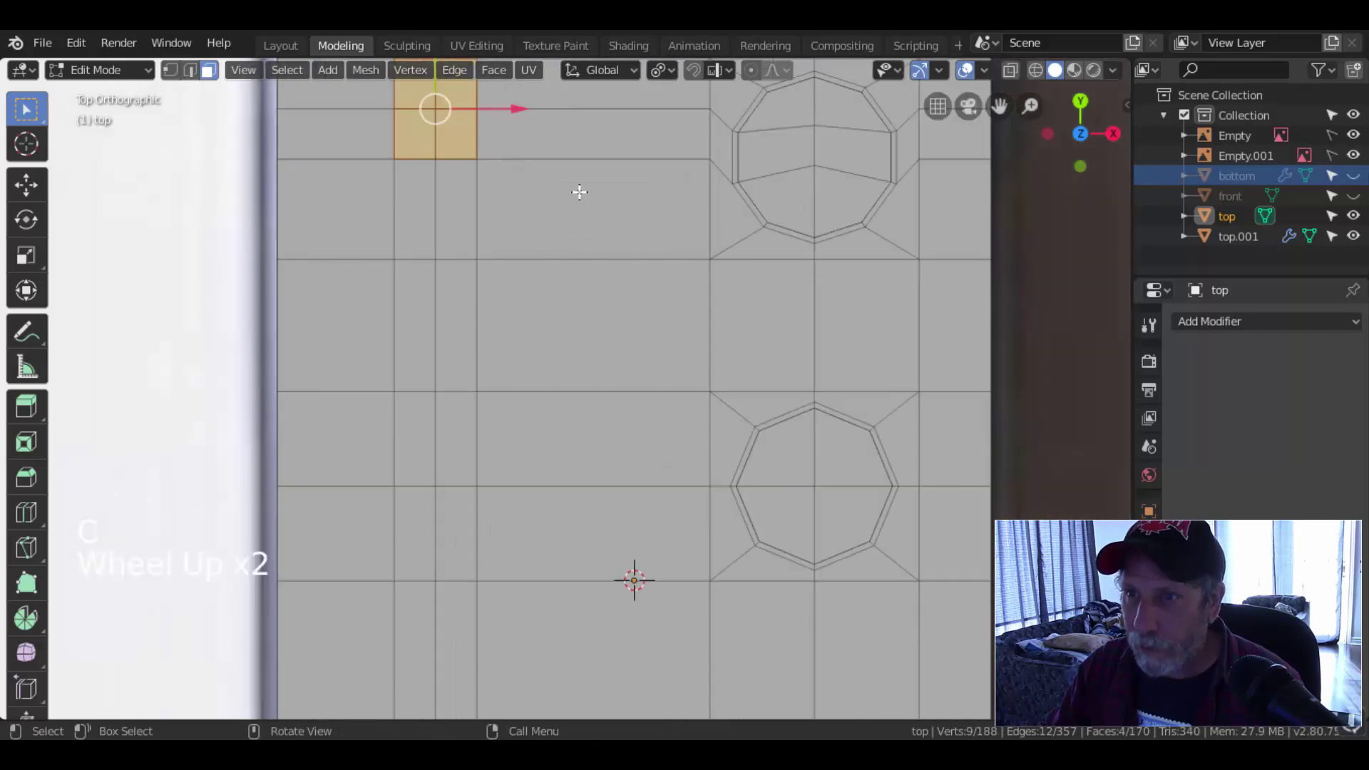
shift+middle_drag(581, 190, 685, 304)
key(i)
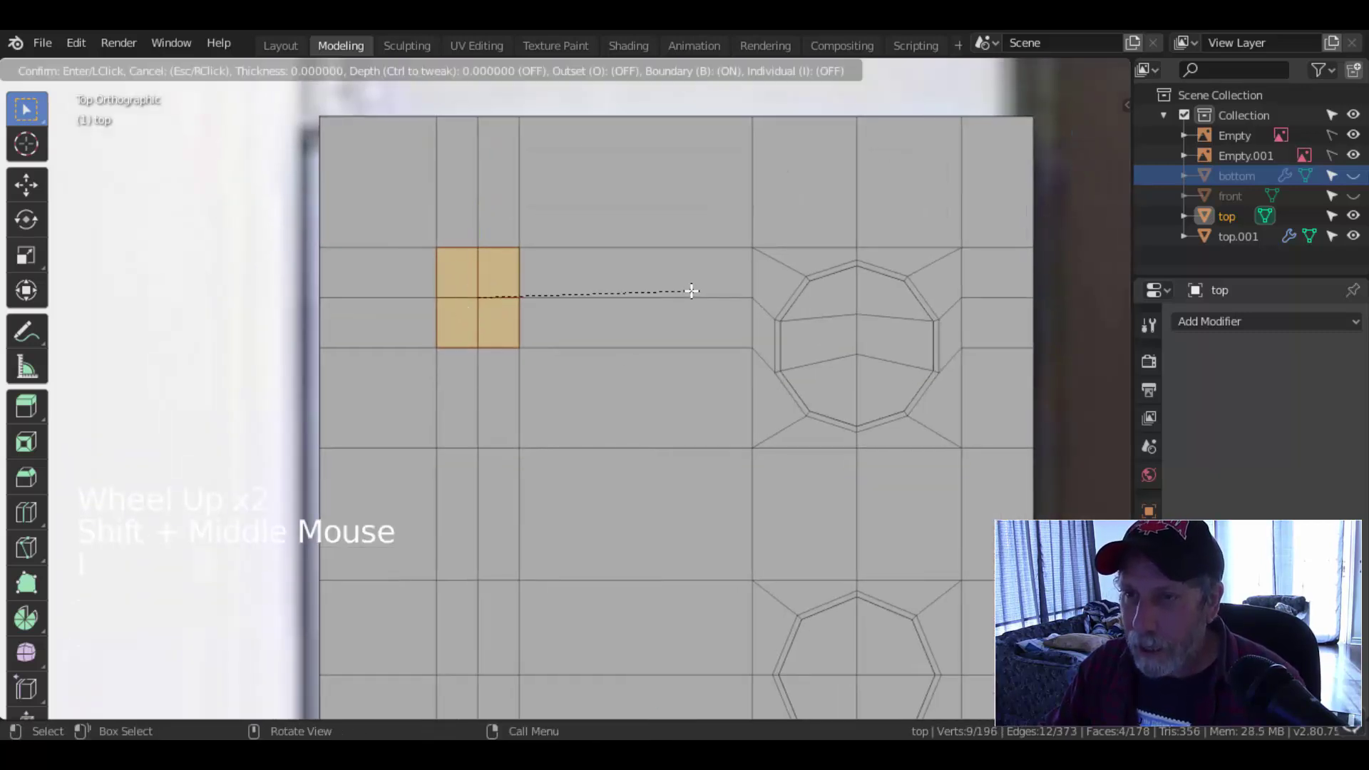
click(613, 320)
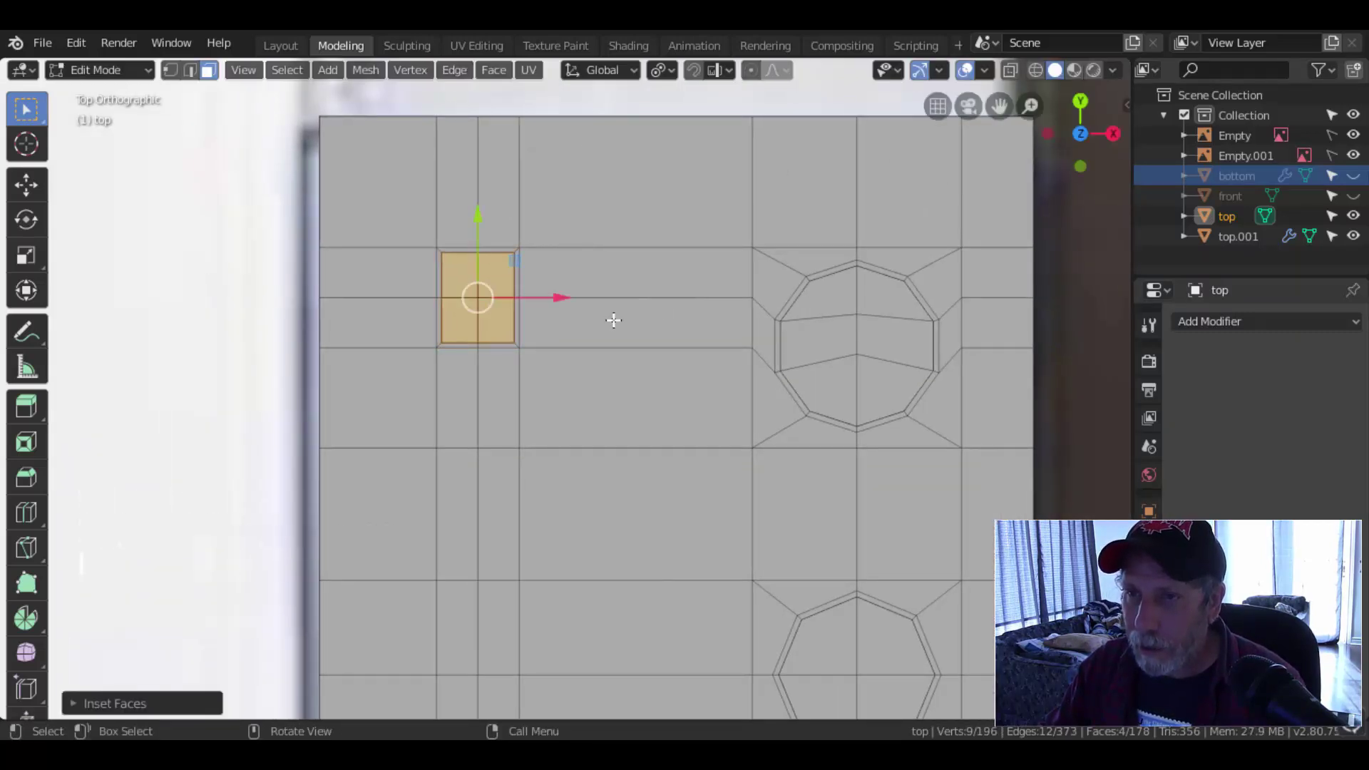
- Turn the inset corner patch into a circle with LoopTools Circle and scale it down to fit inside its surrounding square
right_click(505, 273)
mouse_move(490, 243)
click(592, 261)
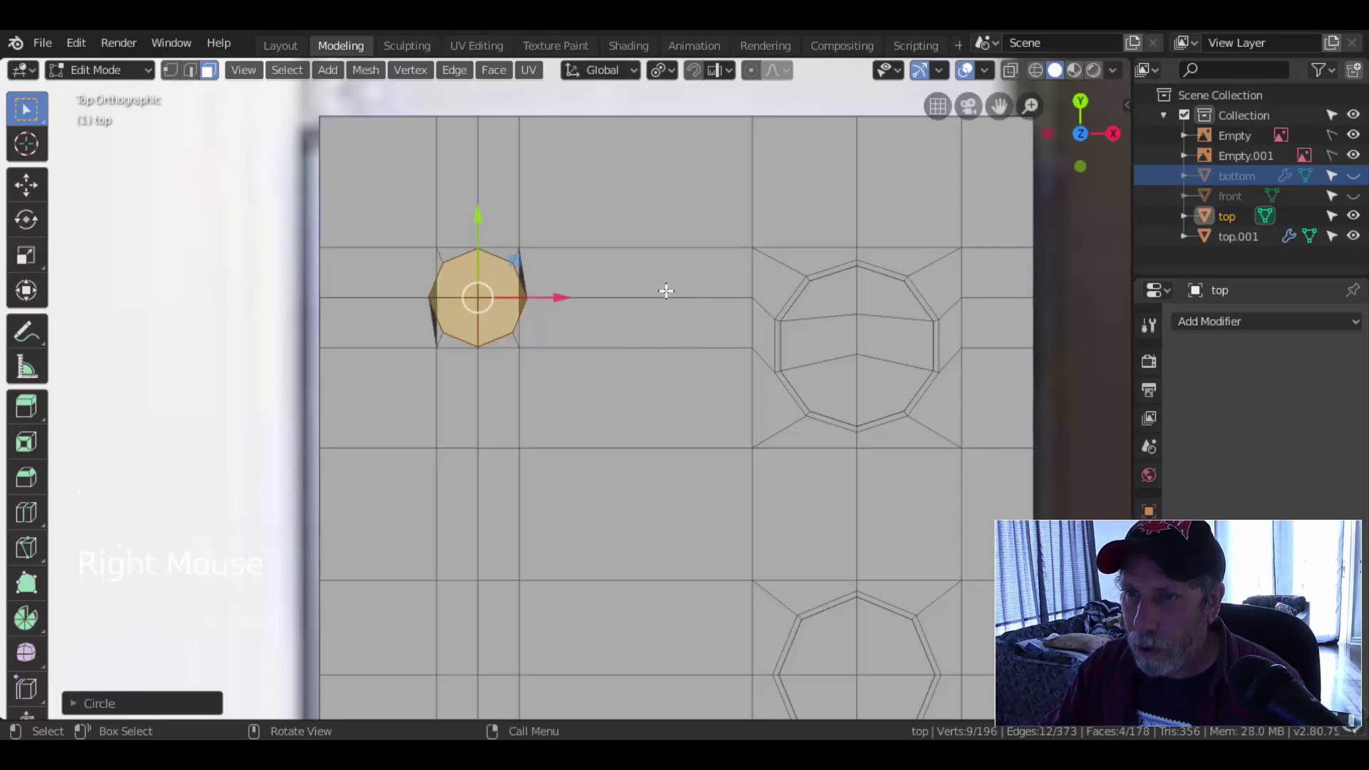
key(s)
click(638, 274)
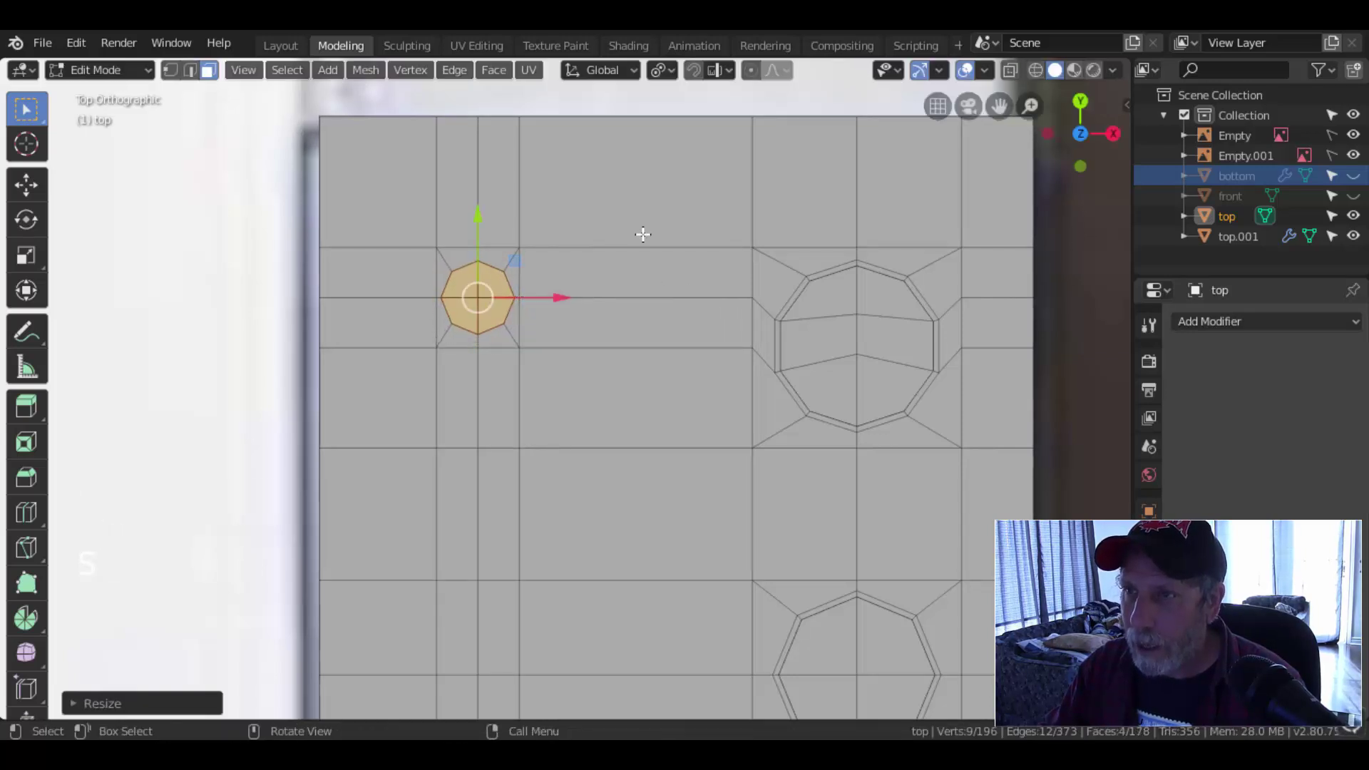
- Set the pivot point to Median Point and scale the small corner circle to about 0.93
click(661, 70)
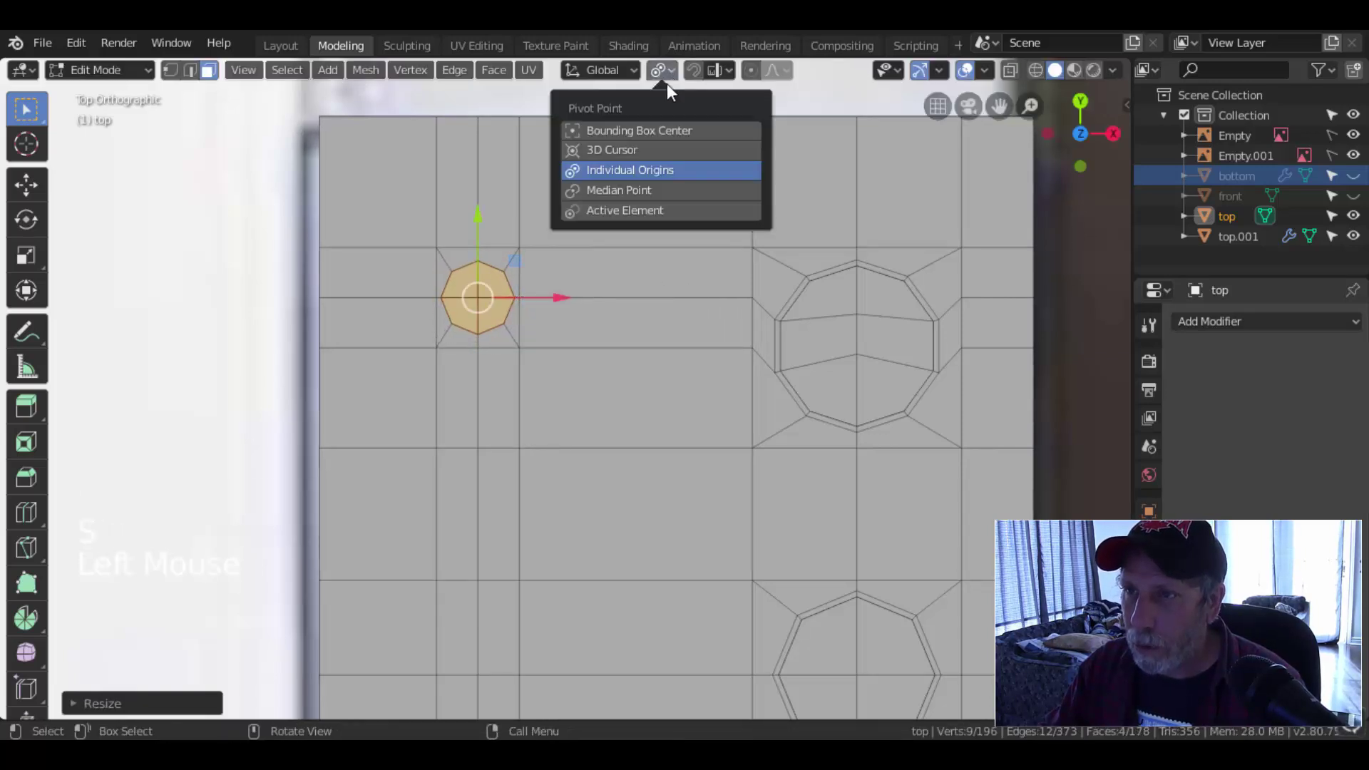
click(638, 191)
middle_drag(608, 329, 643, 301)
key(s)
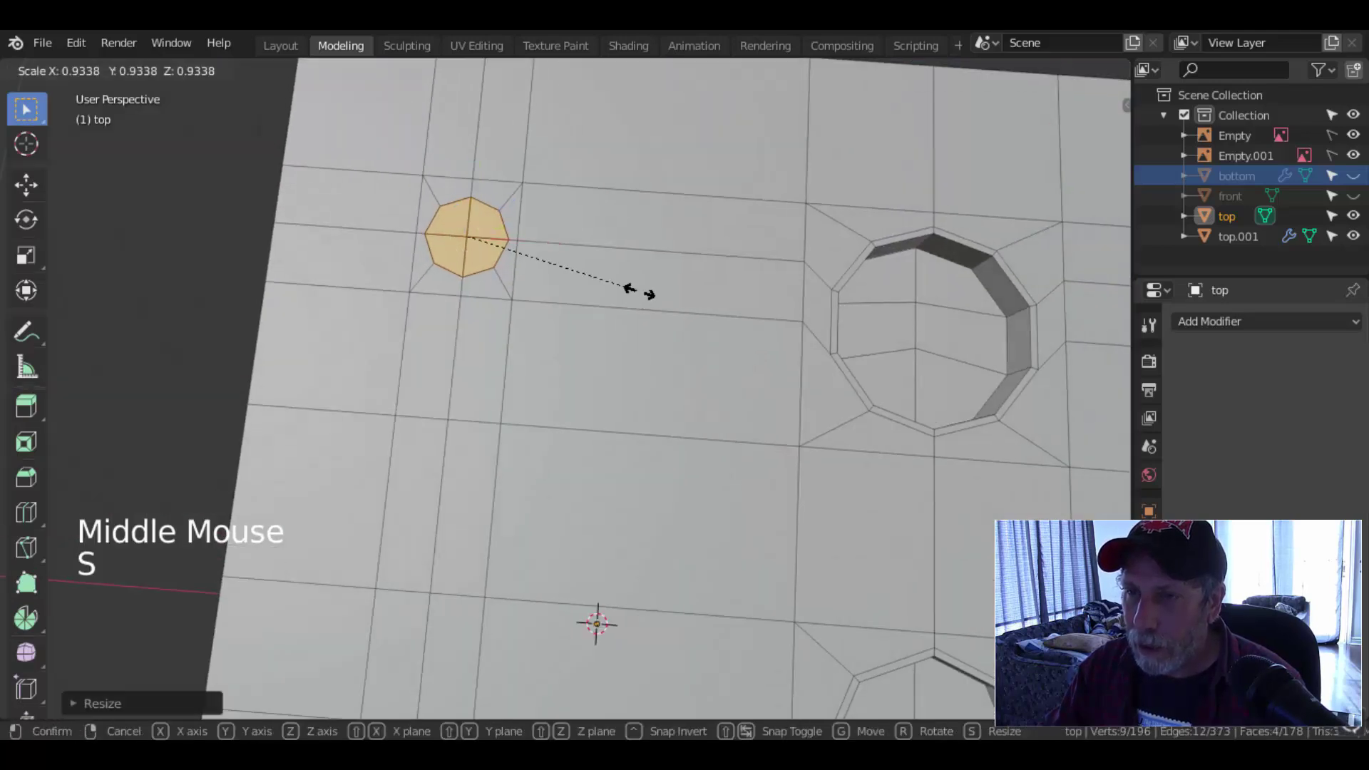
click(635, 290)
- Inset the small corner circle by a thin border and extrude it down to form a shallow recess
key(i)
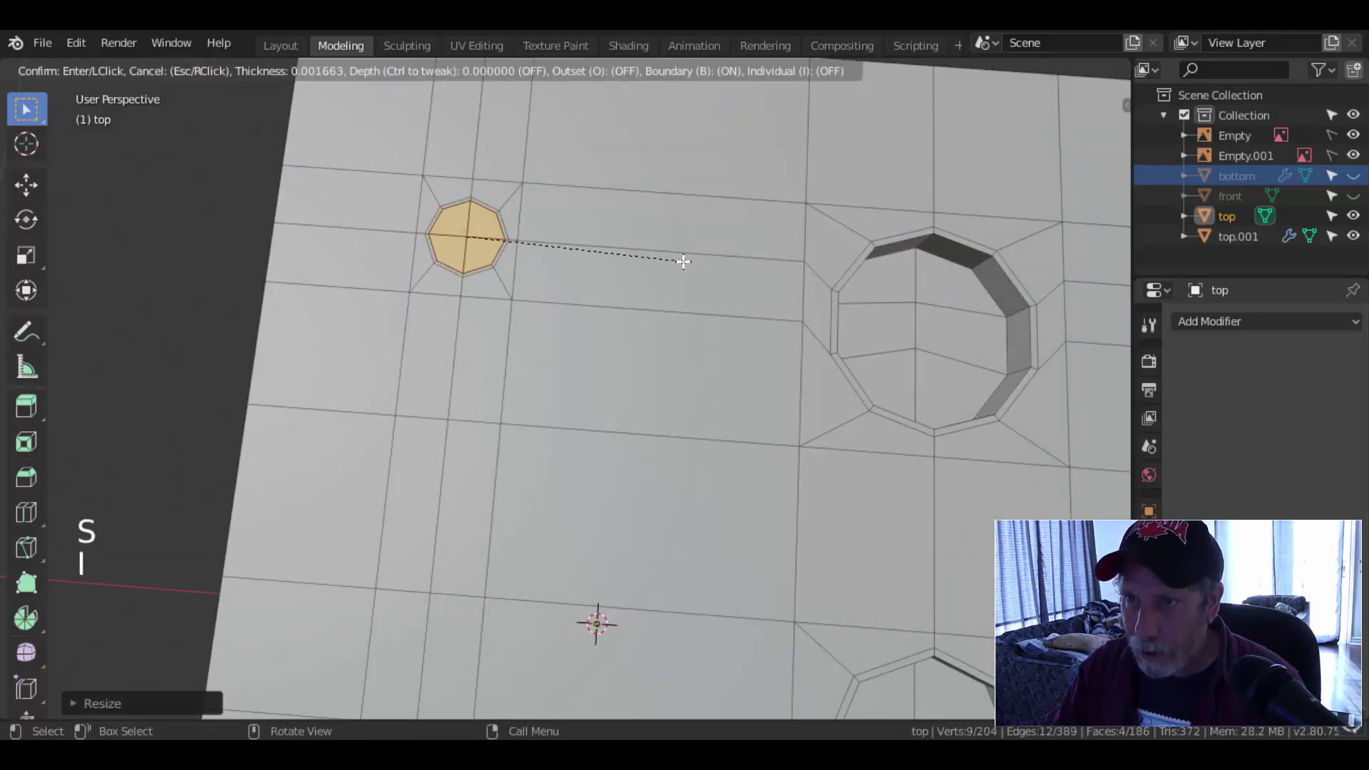
click(702, 314)
middle_drag(706, 321, 703, 388)
key(e)
click(719, 233)
scroll(810, 306, up, 2)
shift+middle_drag(810, 306, 727, 347)
middle_drag(727, 347, 895, 315)
scroll(756, 336, up, 3)
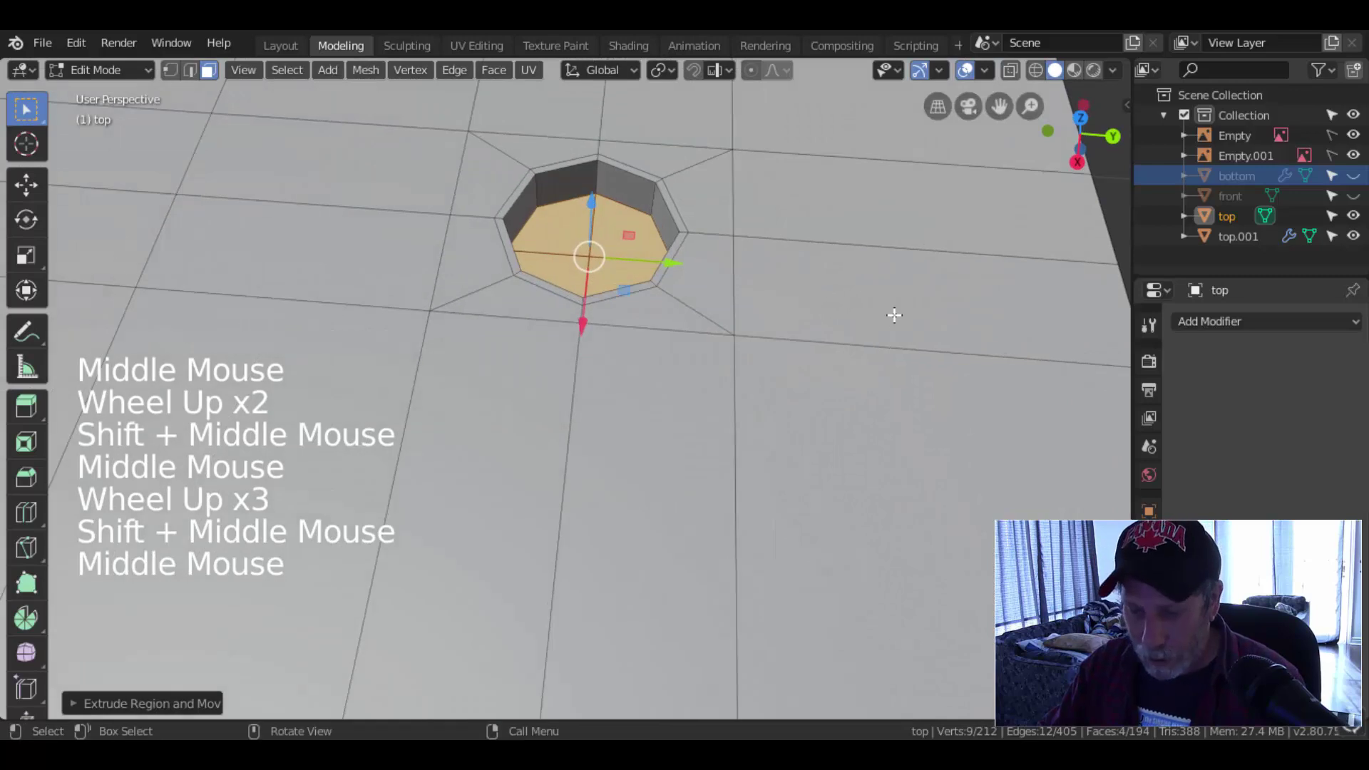
- Inset the floor of the small recess slightly and extrude it up into a peg protruding above the top surface
key(i)
click(893, 315)
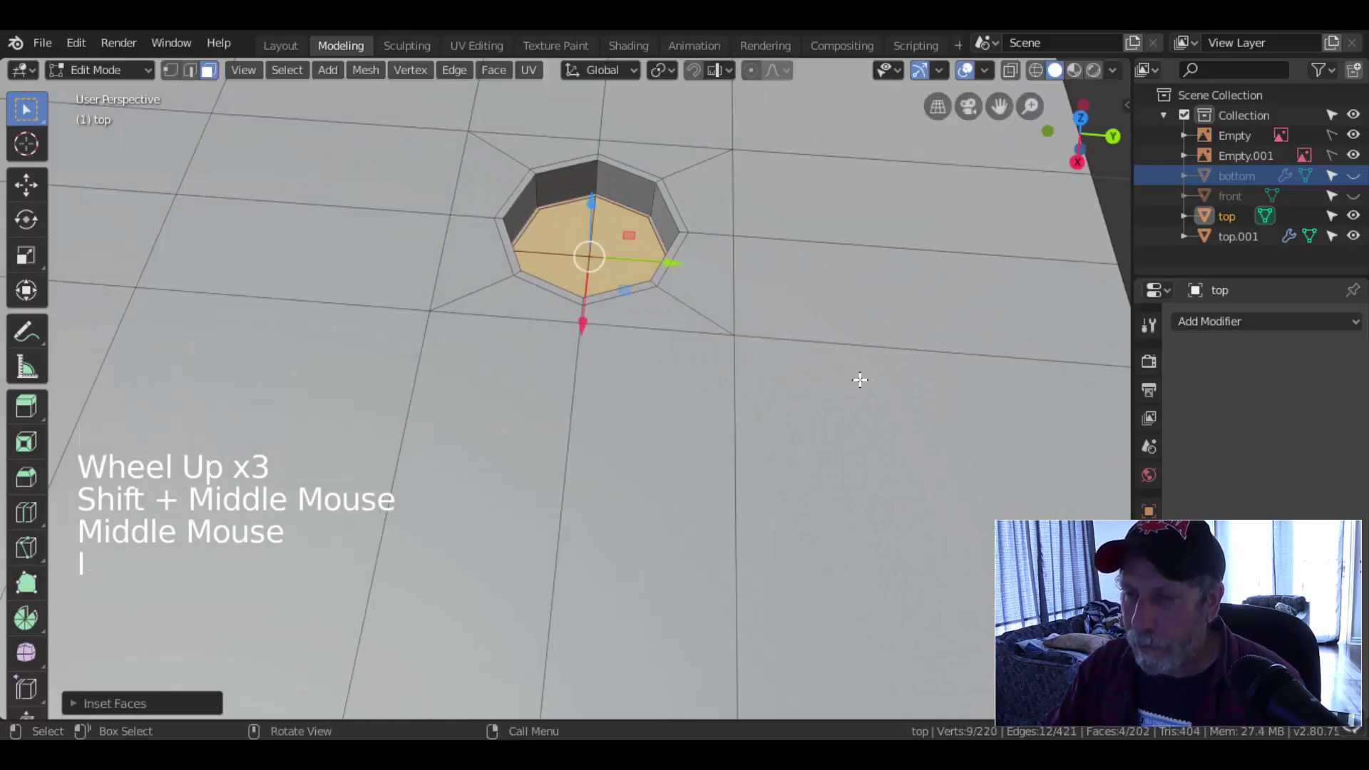
scroll(889, 352, down, 2)
middle_drag(827, 392, 806, 321)
key(e)
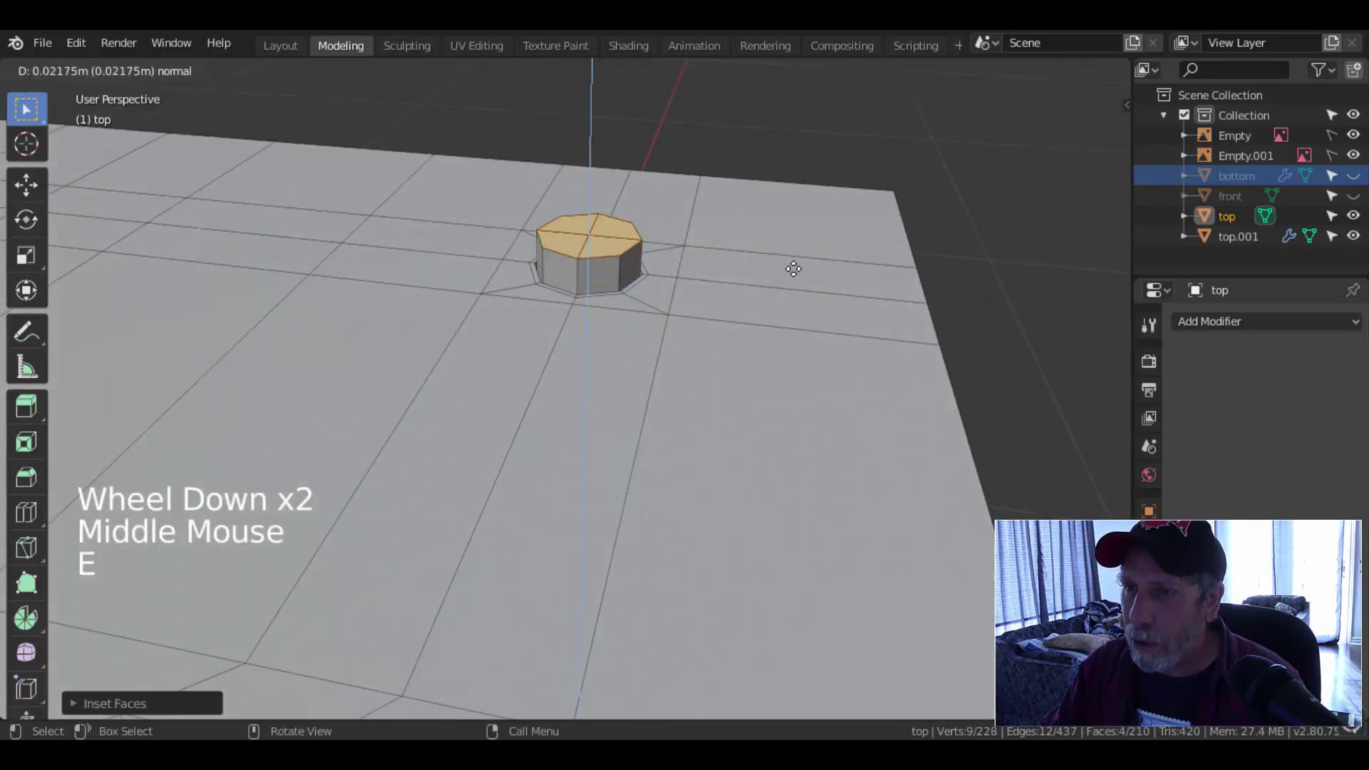
click(754, 337)
- Add a level 2 Subdivision Surface modifier to the top piece in Object Mode and shade it smooth
key(Tab)
scroll(739, 336, down, 4)
middle_drag(624, 375, 750, 319)
key(ctrl+2)
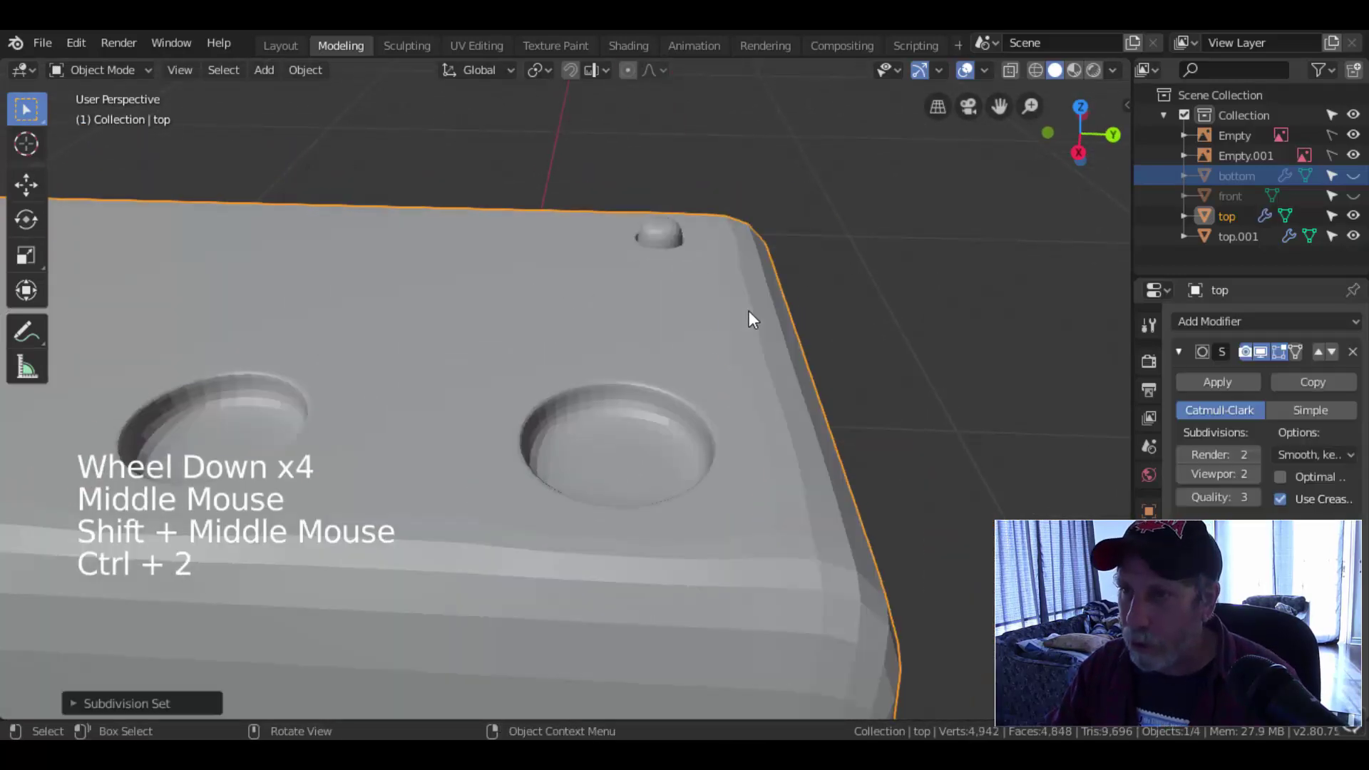
right_click(687, 308)
click(668, 311)
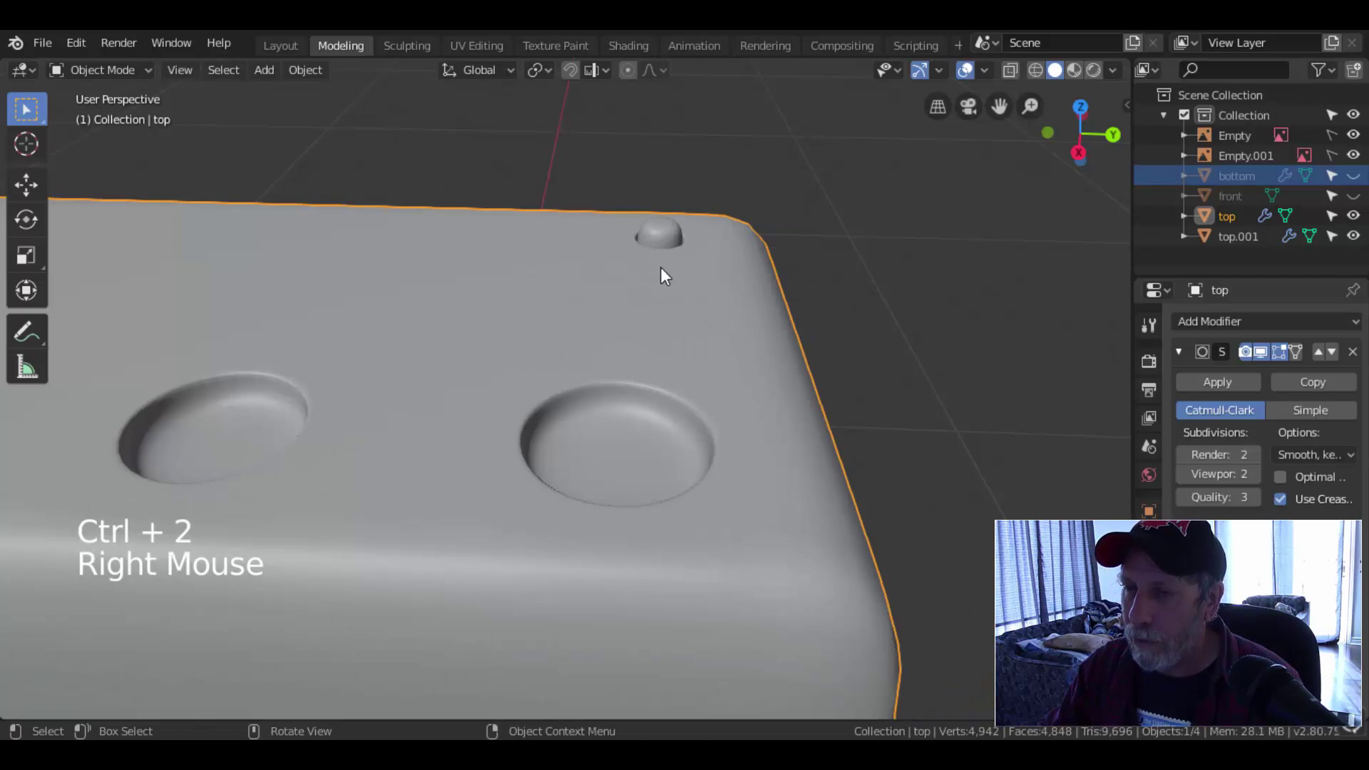
scroll(670, 273, down, 2)
middle_drag(687, 276, 795, 389)
scroll(660, 437, down, 1)
scroll(661, 411, down, 1)
shift+middle_drag(660, 437, 722, 311)
- Add a loop cut around the inner wall of the jack hole nearer the button, slid towards the hole's floor
key(Tab)
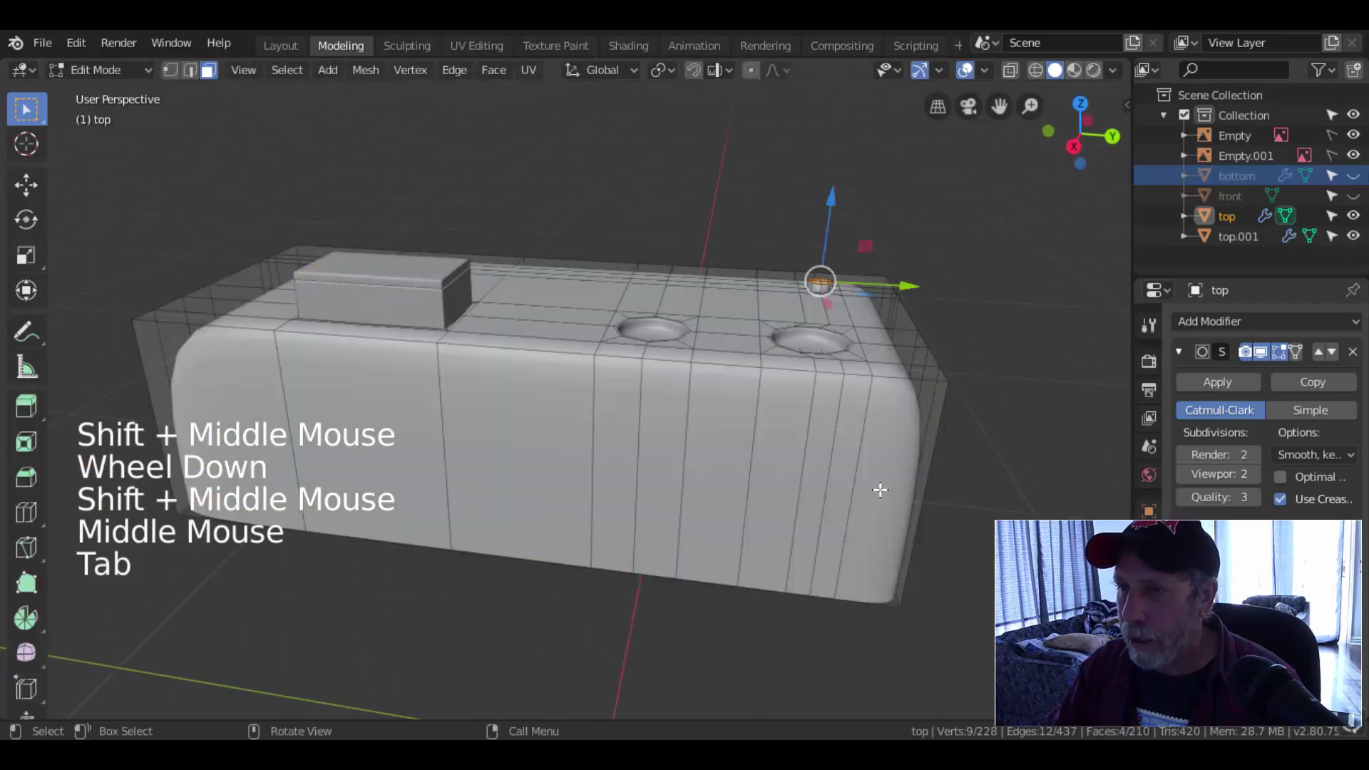
middle_drag(744, 431, 559, 416)
scroll(602, 547, up, 2)
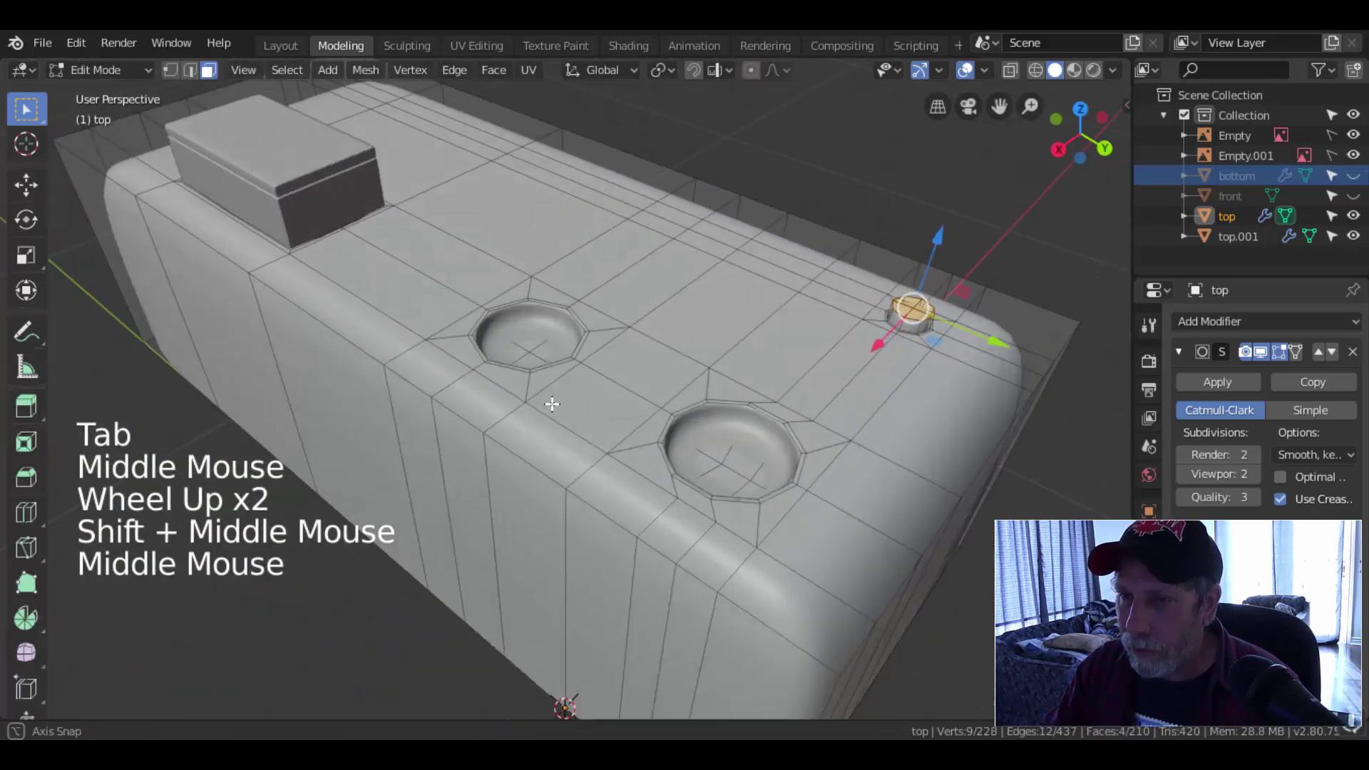
scroll(514, 318, up, 1)
shift+middle_drag(514, 318, 526, 400)
scroll(526, 400, up, 2)
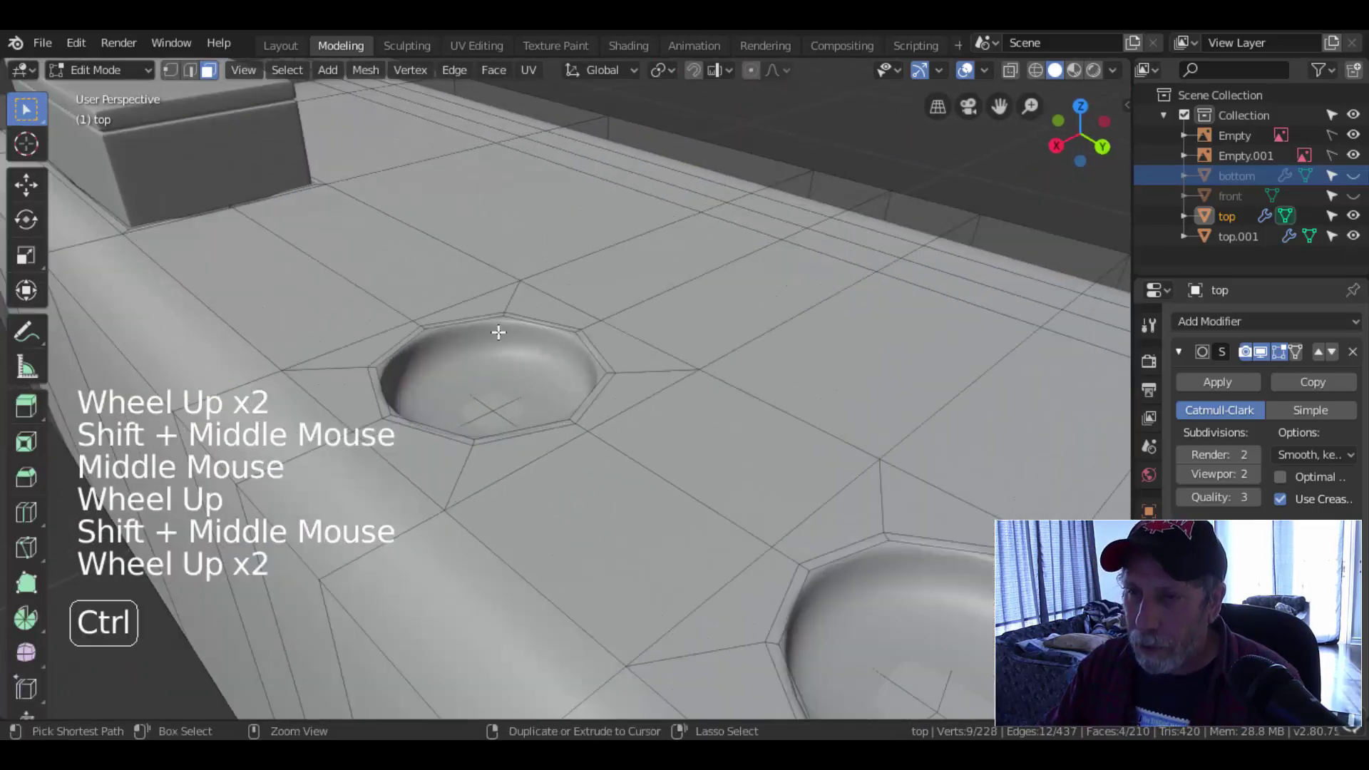
key(ctrl+r)
click(499, 331)
click(507, 431)
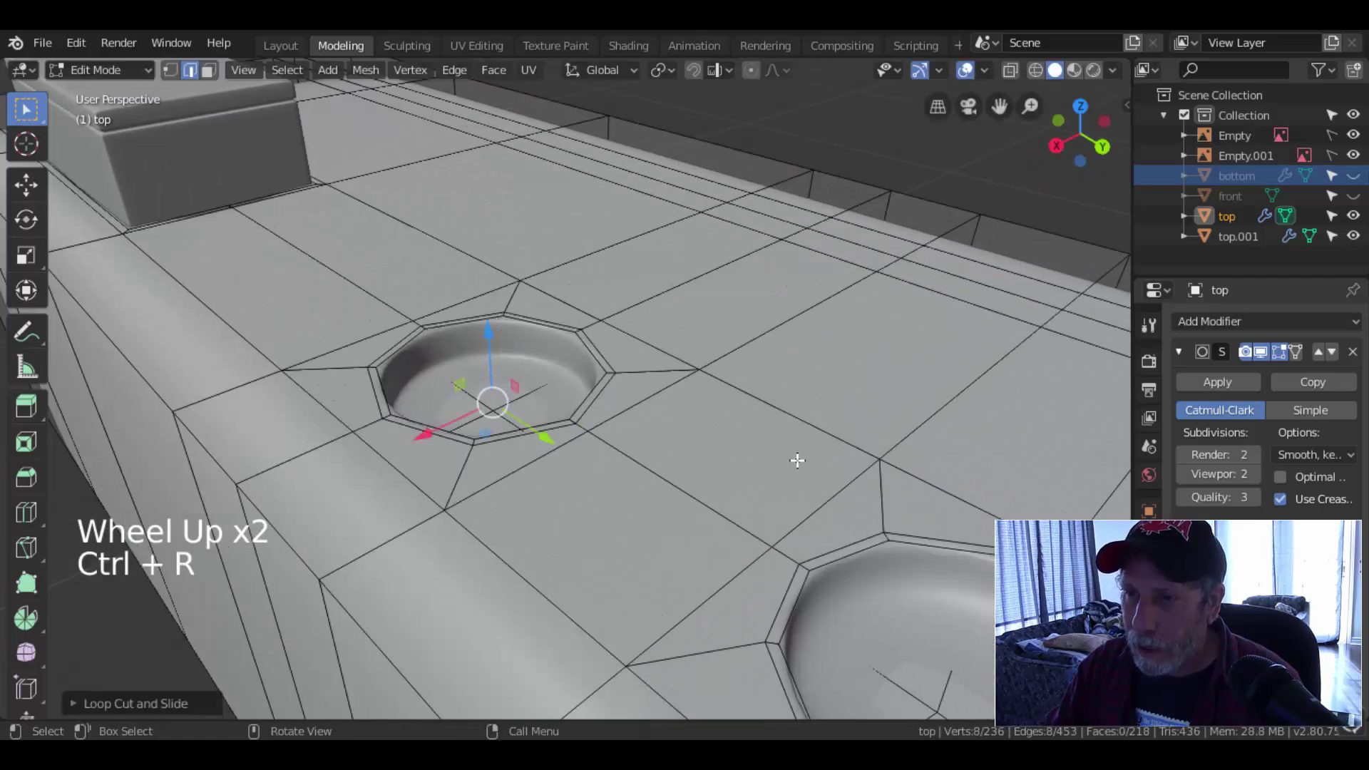
- Add two supporting loop cuts around the inner wall of the jack hole nearest the top piece's end
shift+scroll(805, 485, down, 2)
shift+middle_drag(810, 489, 644, 306)
key(ctrl+r)
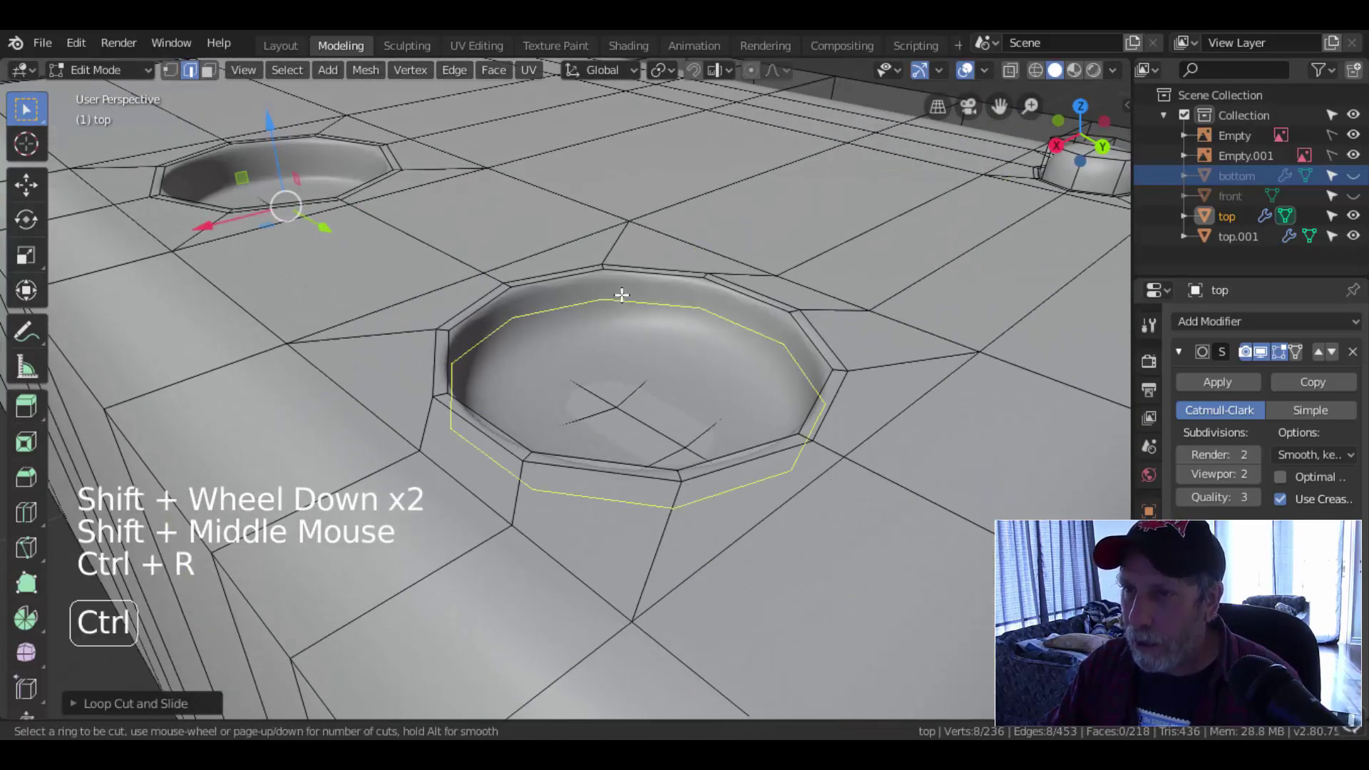
click(619, 297)
click(614, 304)
key(ctrl+r)
click(611, 303)
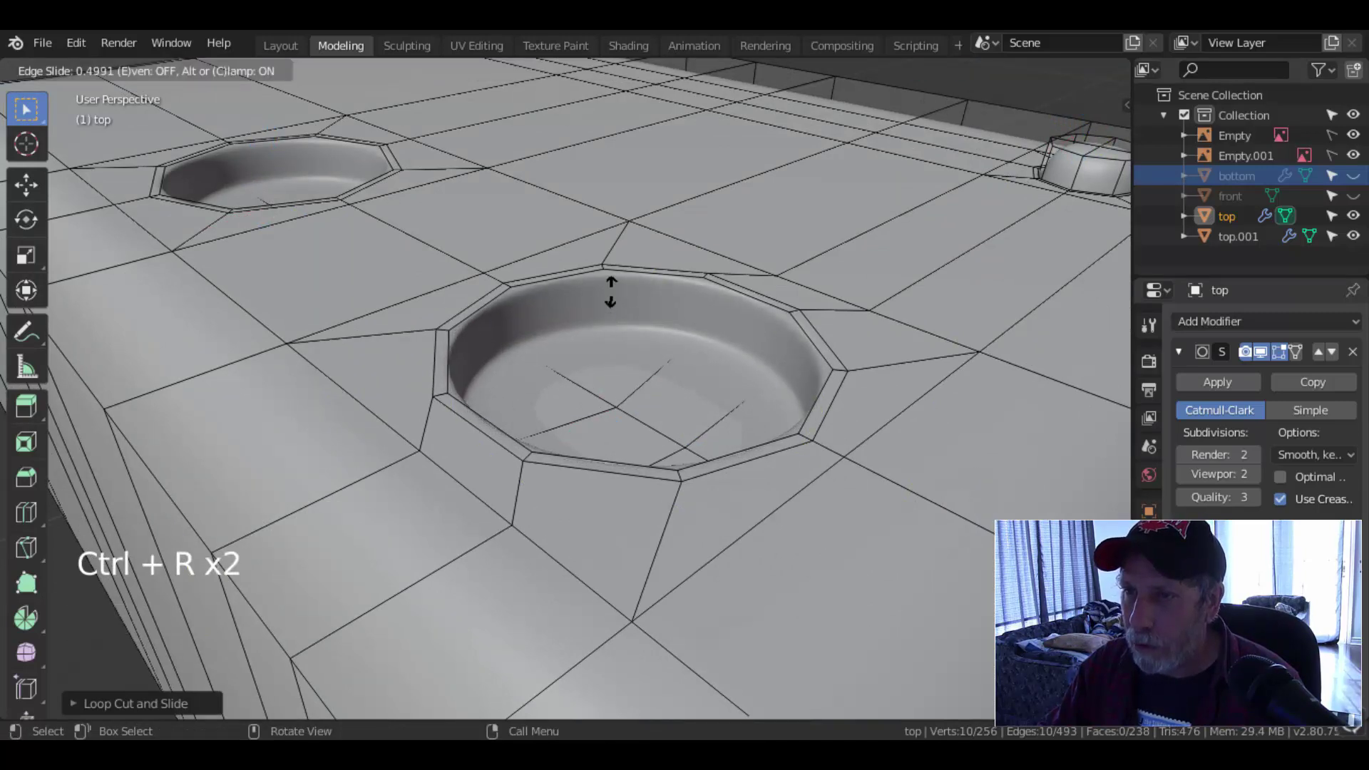
click(610, 291)
- Add another loop cut to the wall of the jack hole nearer the button and return to Object Mode
key(ctrl+r)
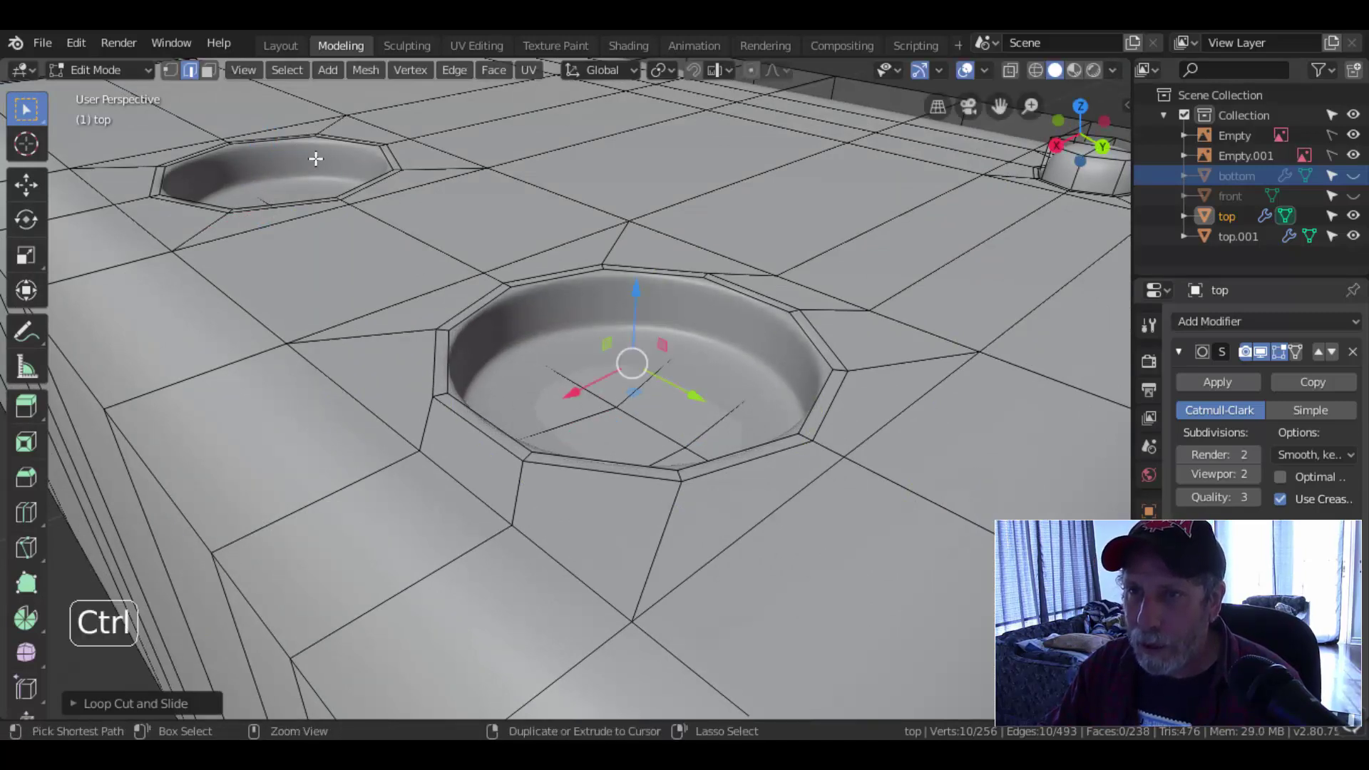
click(316, 159)
click(315, 159)
key(Tab)
middle_drag(307, 175, 437, 286)
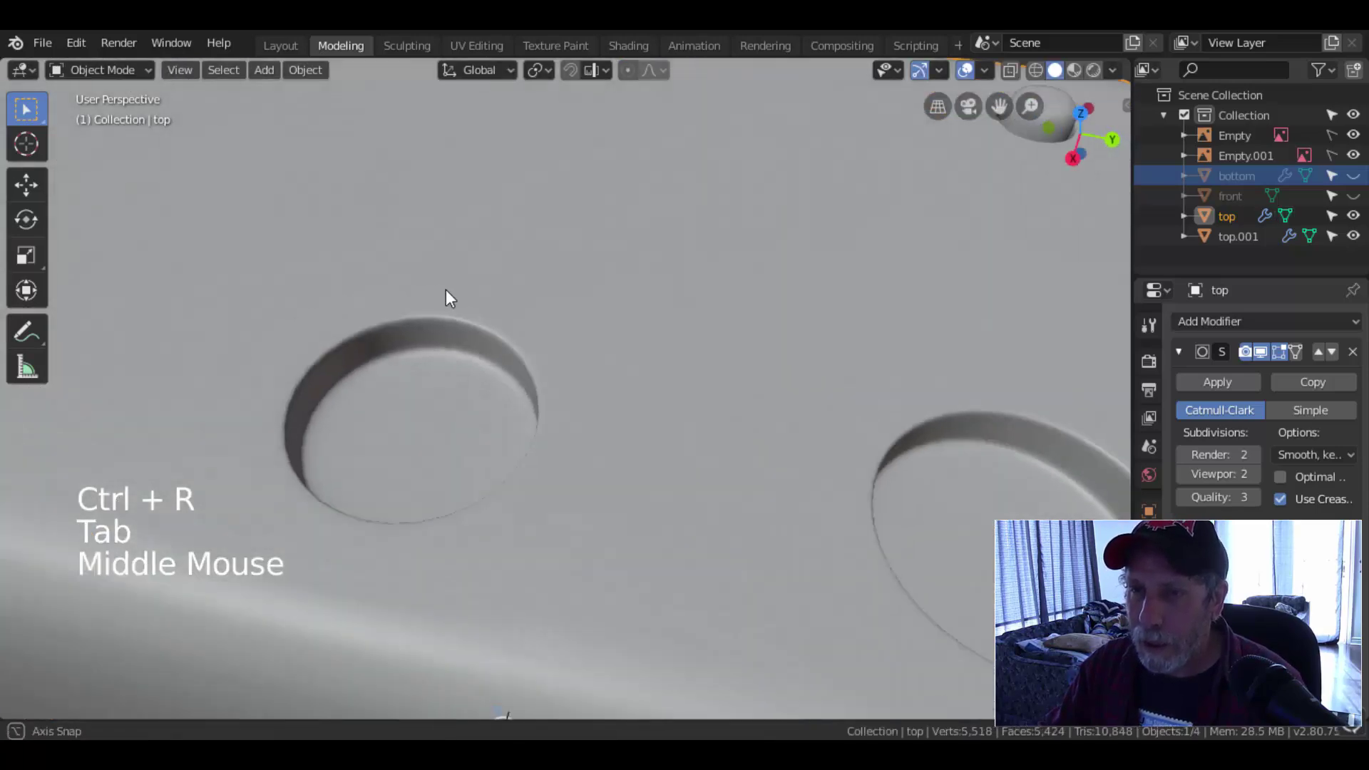
scroll(441, 288, down, 5)
- Select the centre vertex of the floor in the jack hole nearer the button and snap the 3D cursor to it
key(alt+a)
middle_drag(617, 386, 587, 385)
click(599, 383)
key(Tab)
shift+middle_drag(611, 435, 645, 346)
key(alt+a)
scroll(572, 357, up, 2)
key(1)
click(492, 317)
key(shift+s)
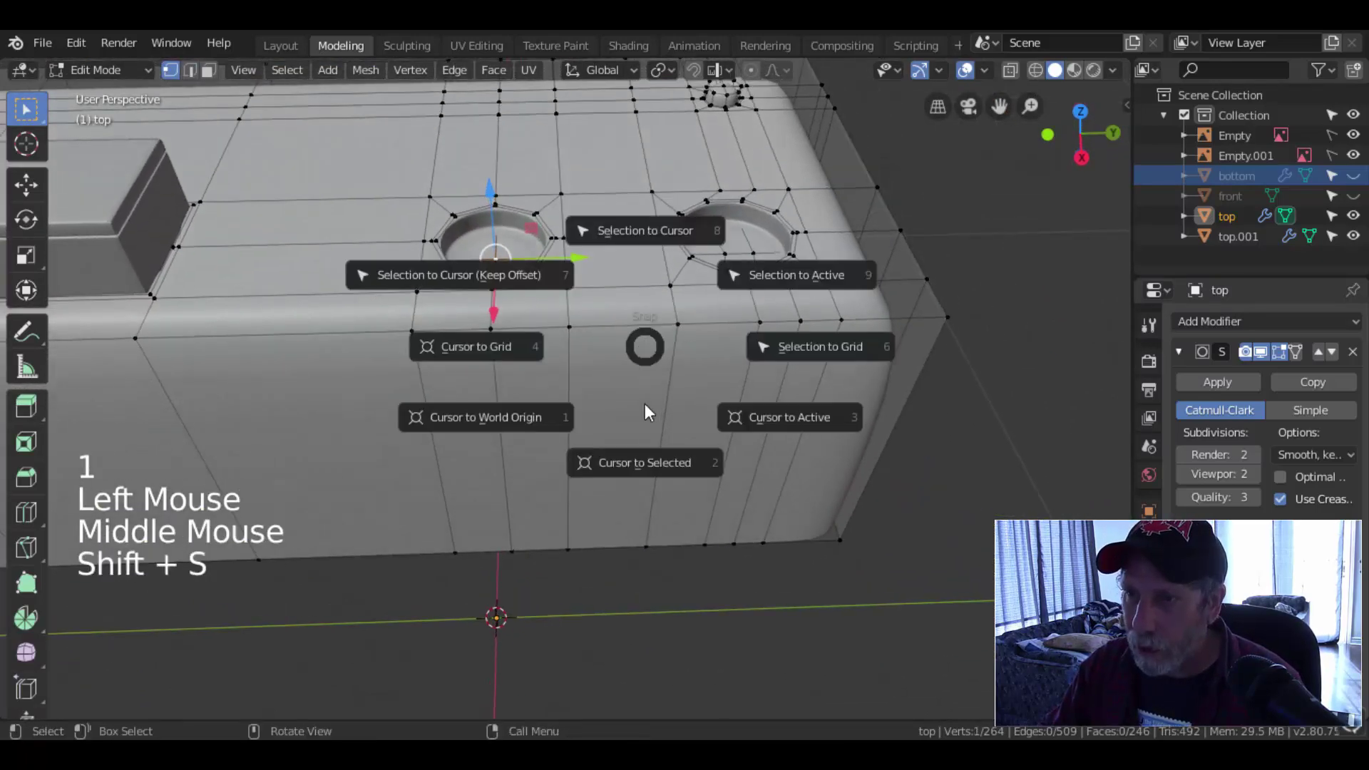
- Add a mesh circle with 20 vertices at the 3D cursor in Object Mode and open it in Edit Mode
key(Tab)
scroll(581, 373, down, 3)
middle_drag(581, 373, 569, 345)
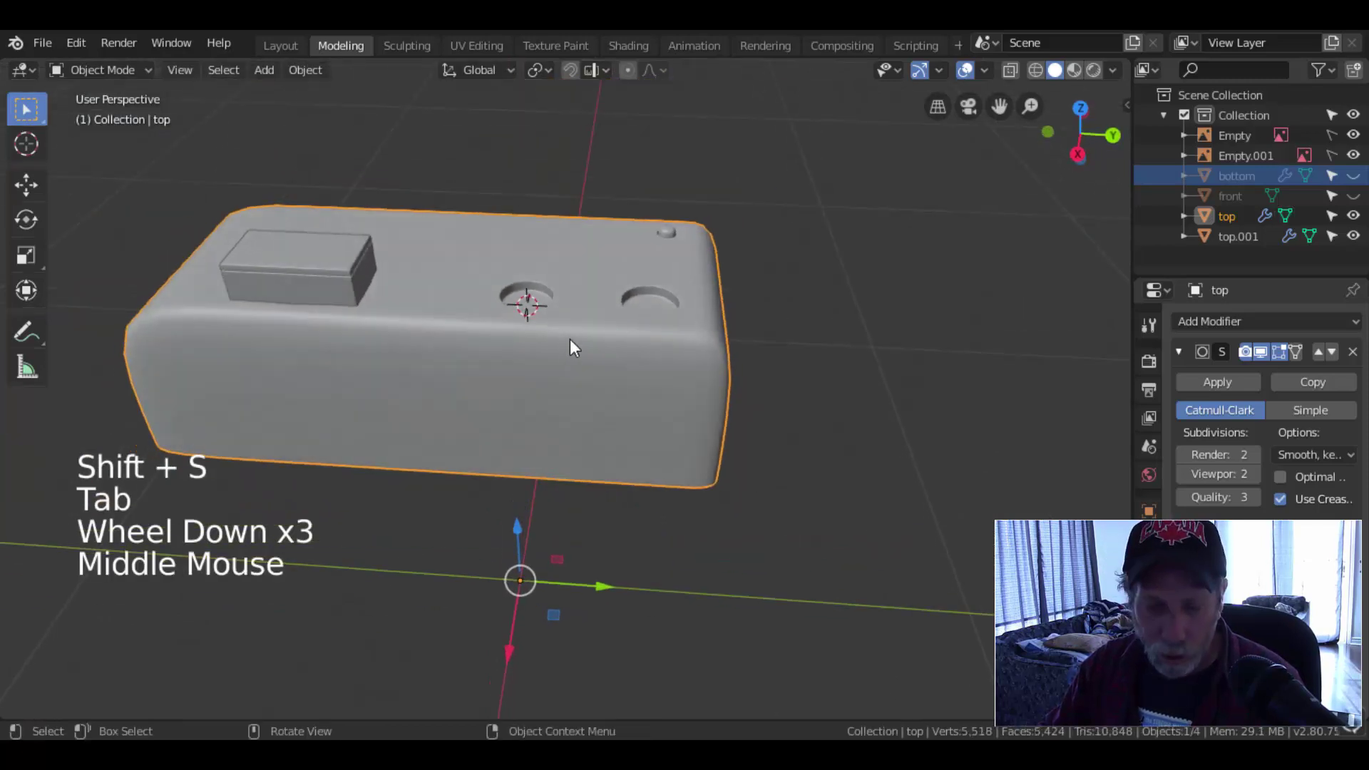
key(shift+a)
mouse_move(570, 340)
mouse_move(569, 139)
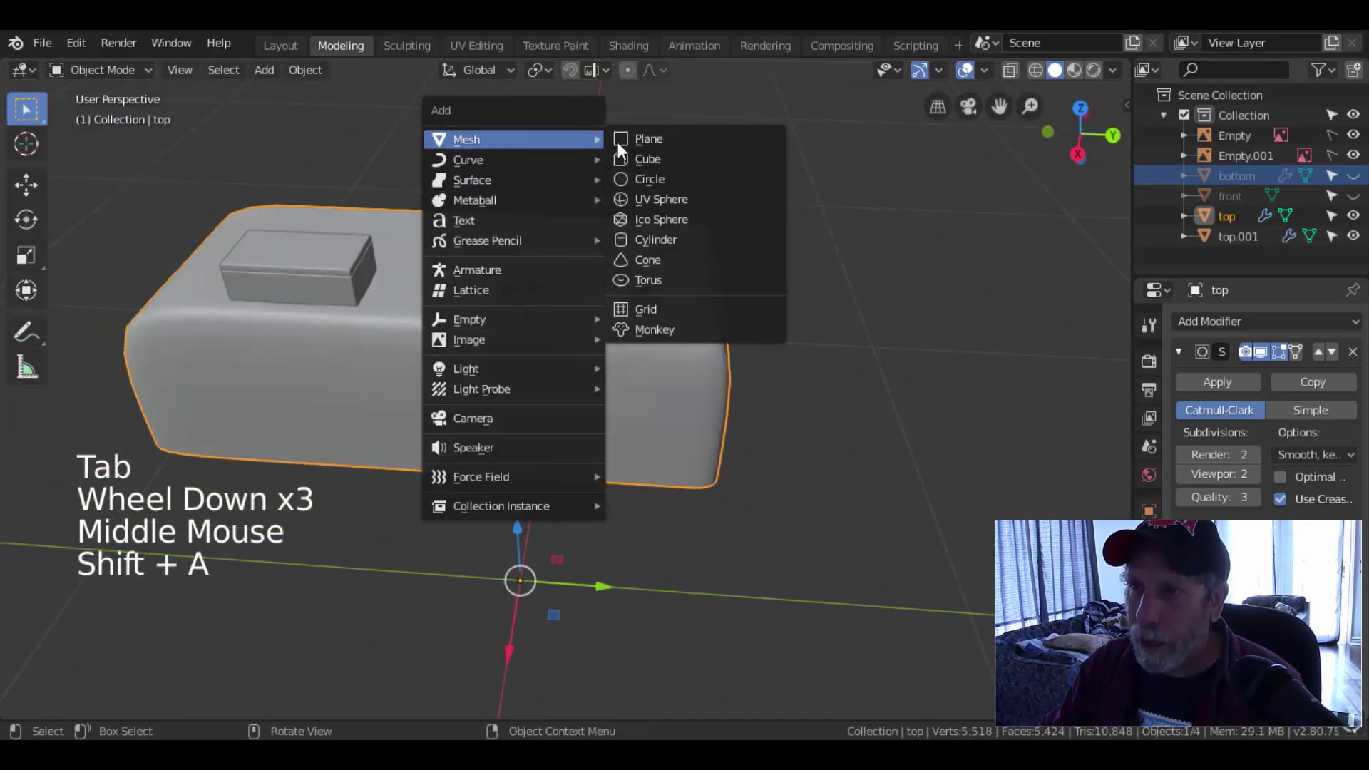
click(650, 178)
click(163, 705)
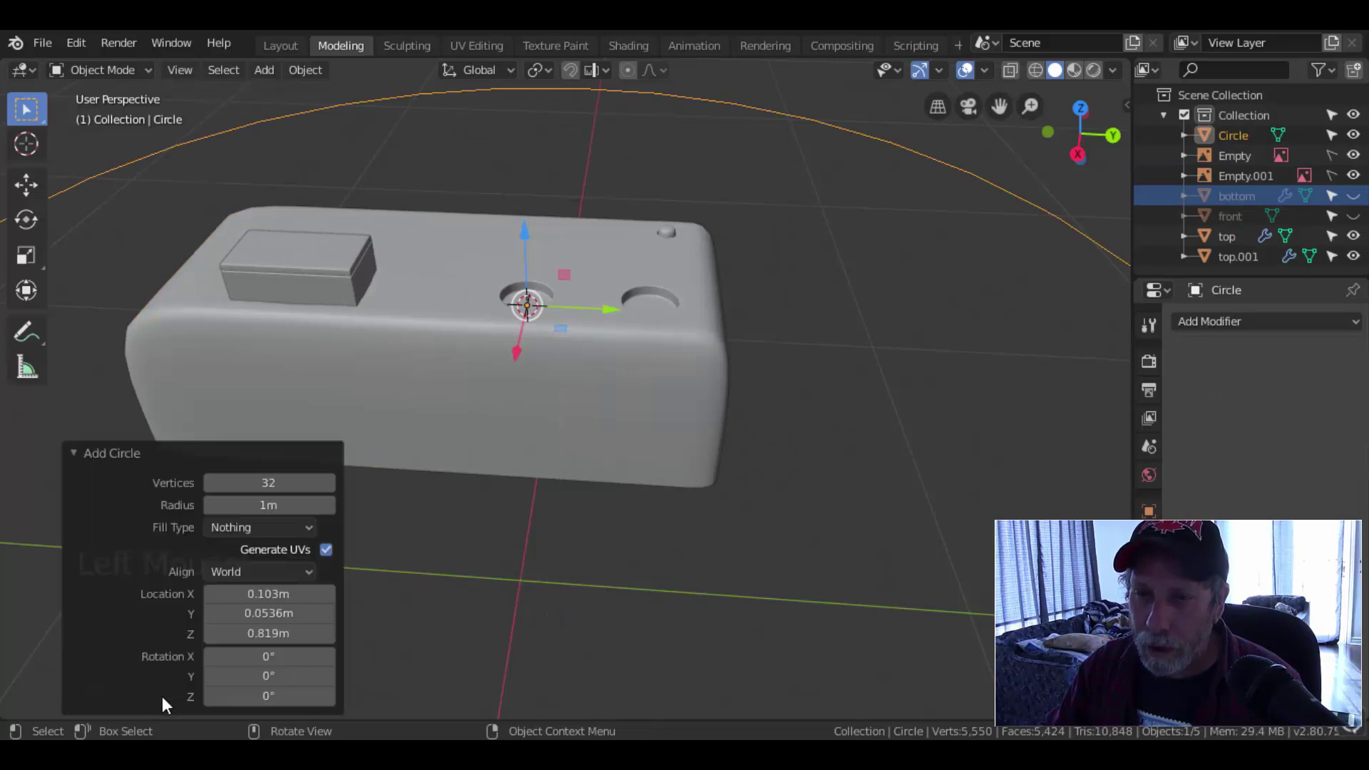
click(269, 483)
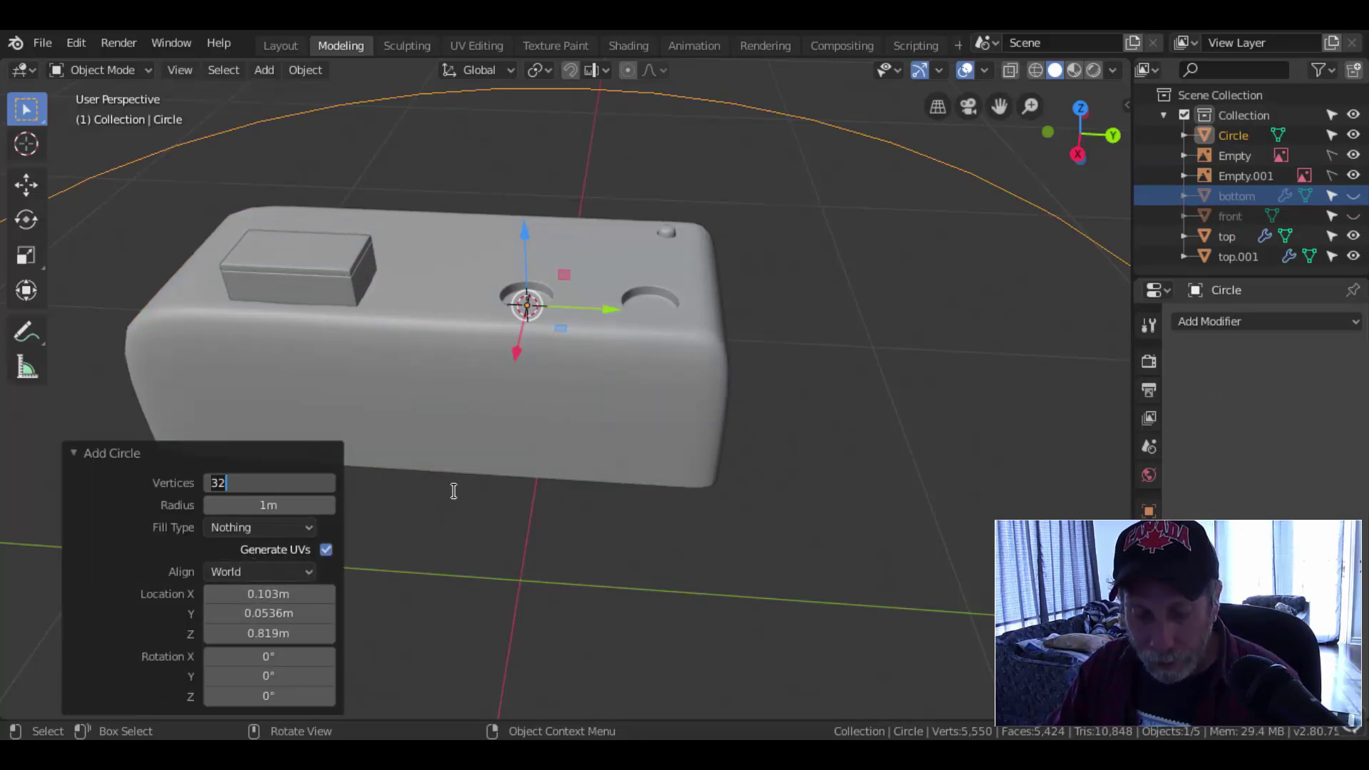
text(20)
key(Return)
scroll(757, 403, down, 2)
key(Tab)
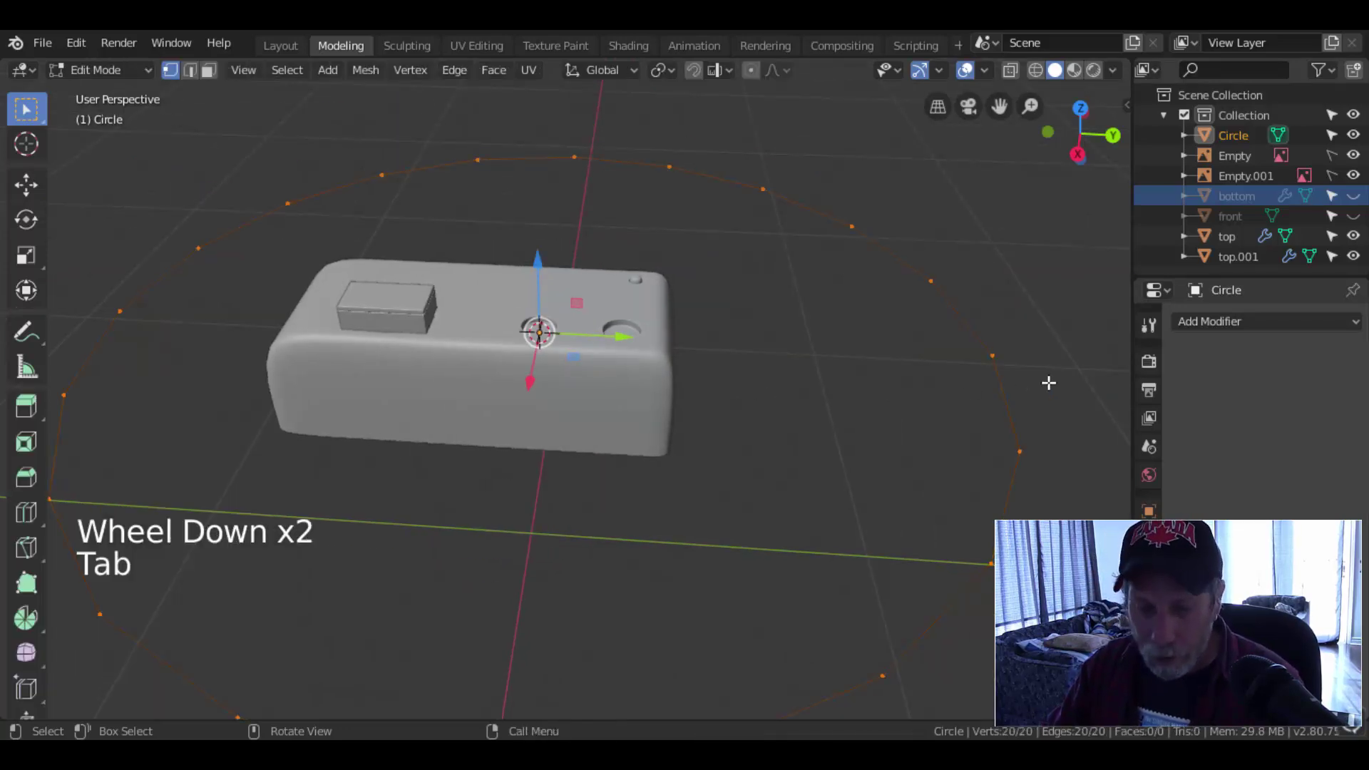
- Scale the circle to 0.059 and compare its size with the jack hole and reference image in top wireframe view
key(s)
click(564, 345)
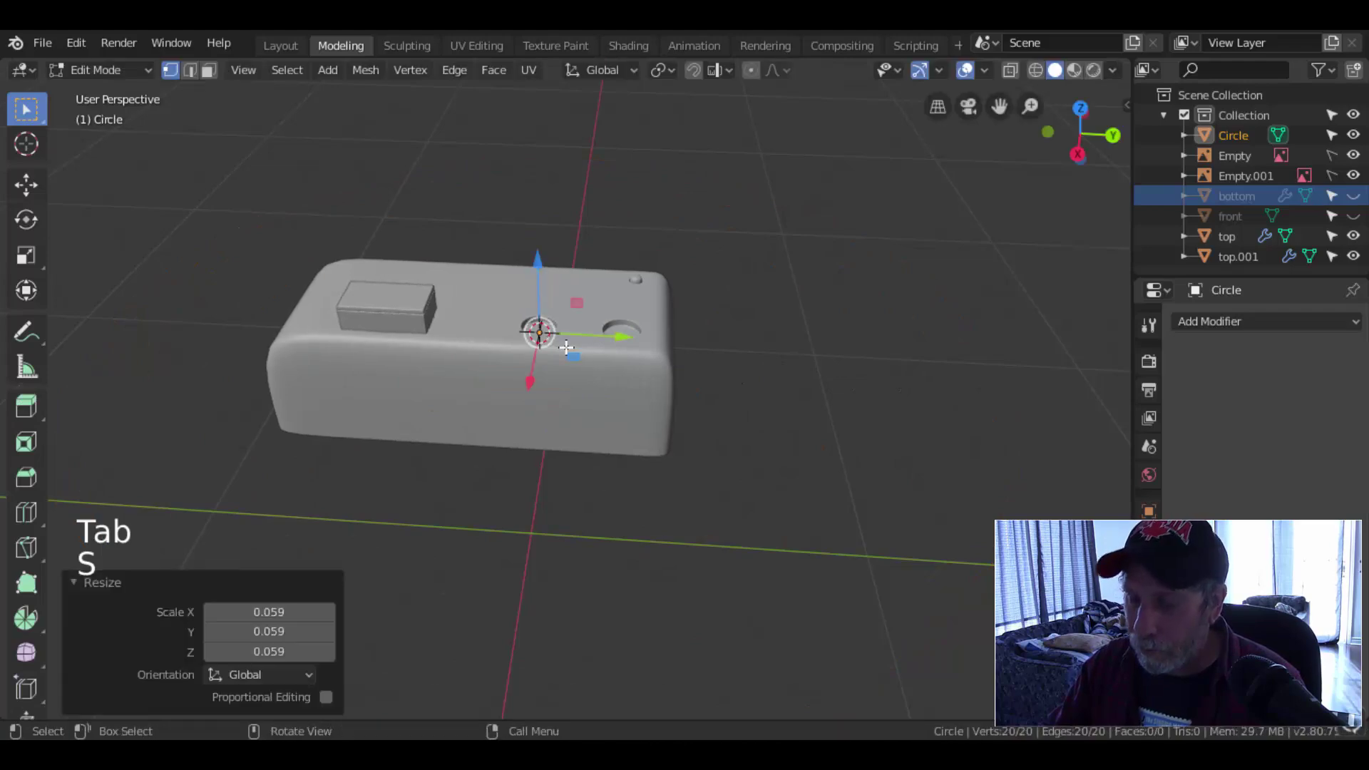
key(KP_7)
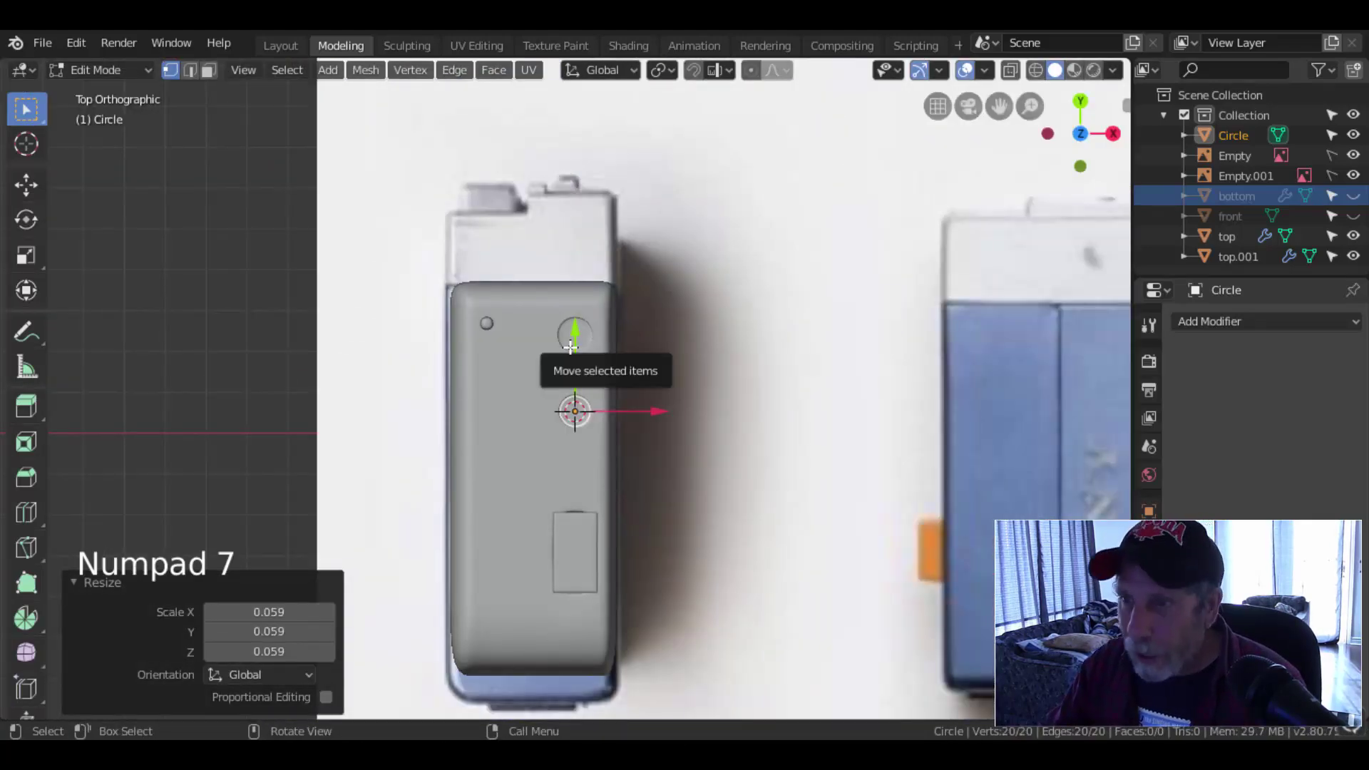
key(z)
scroll(698, 405, up, 5)
scroll(699, 405, up, 4)
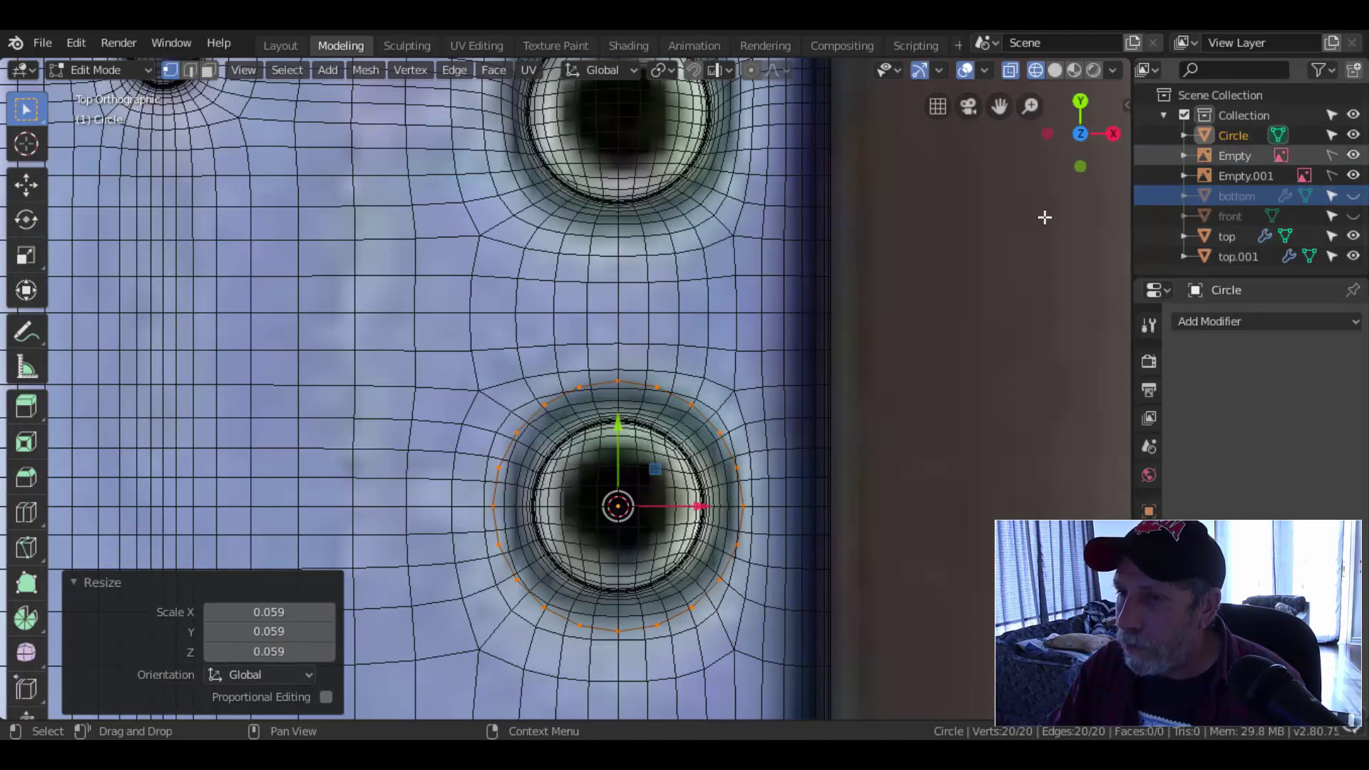
click(1355, 135)
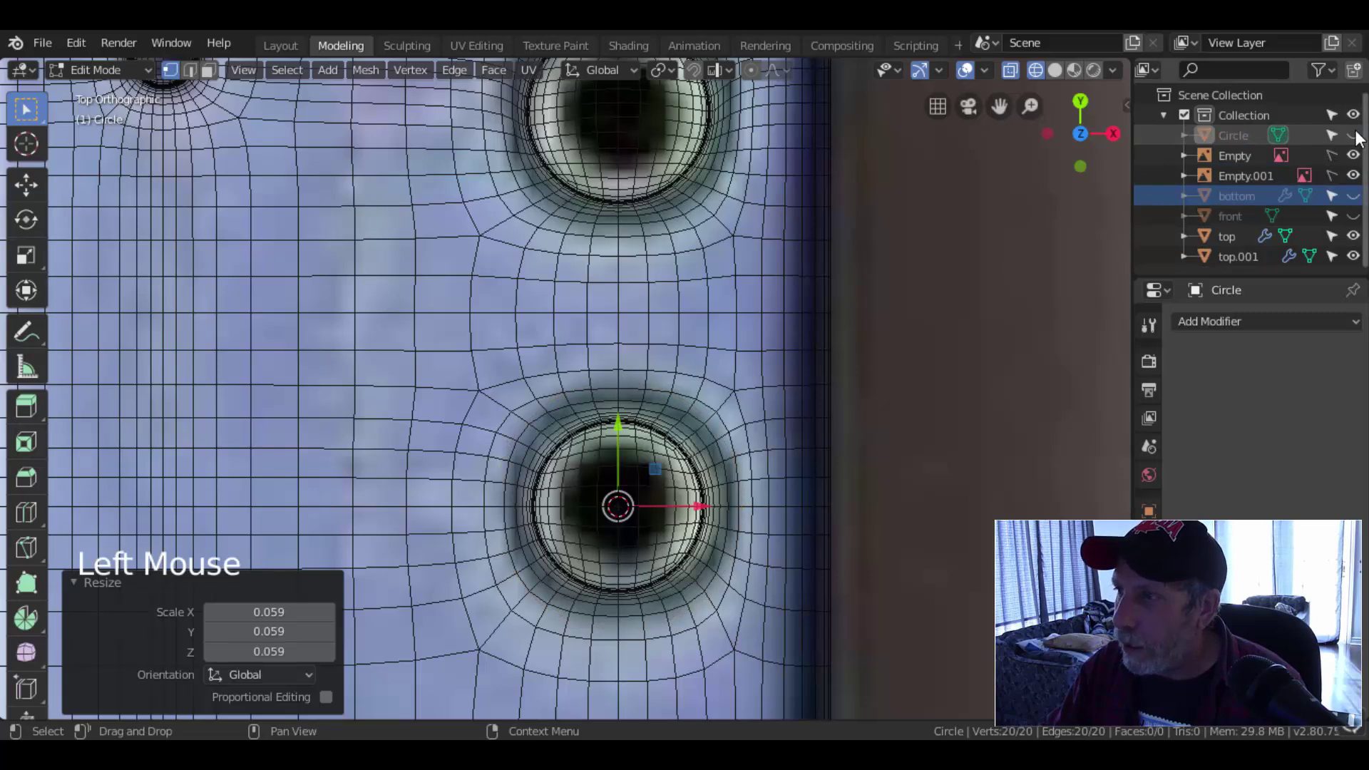
middle_drag(759, 525, 741, 400)
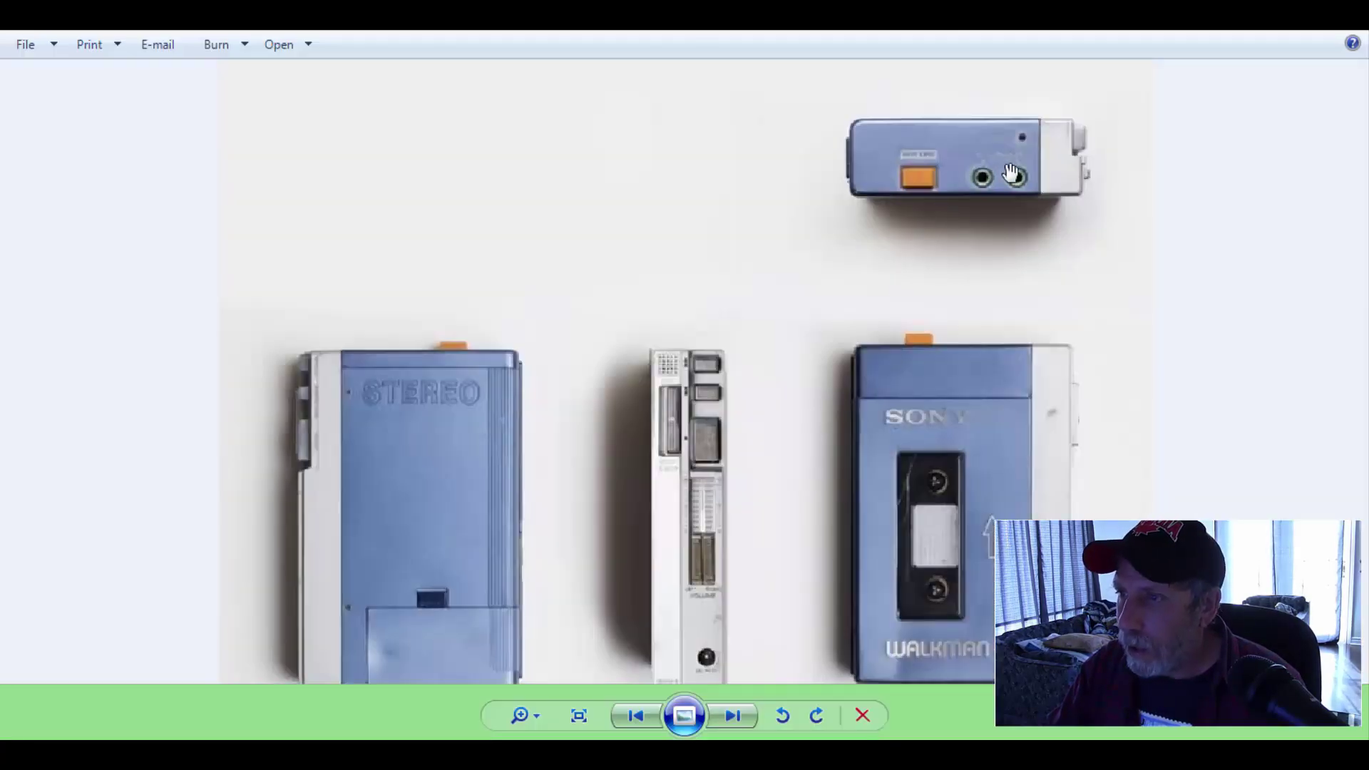
scroll(1012, 173, up, 3)
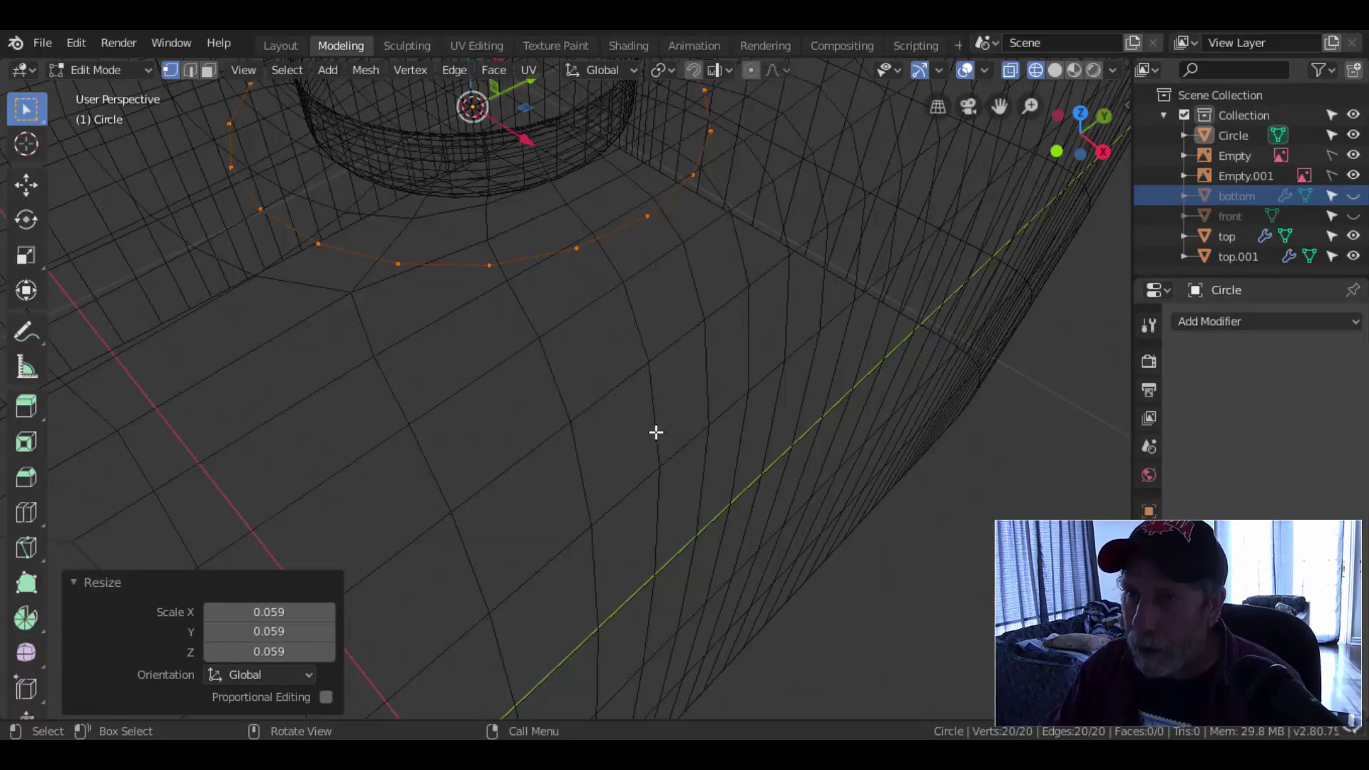
scroll(578, 422, down, 4)
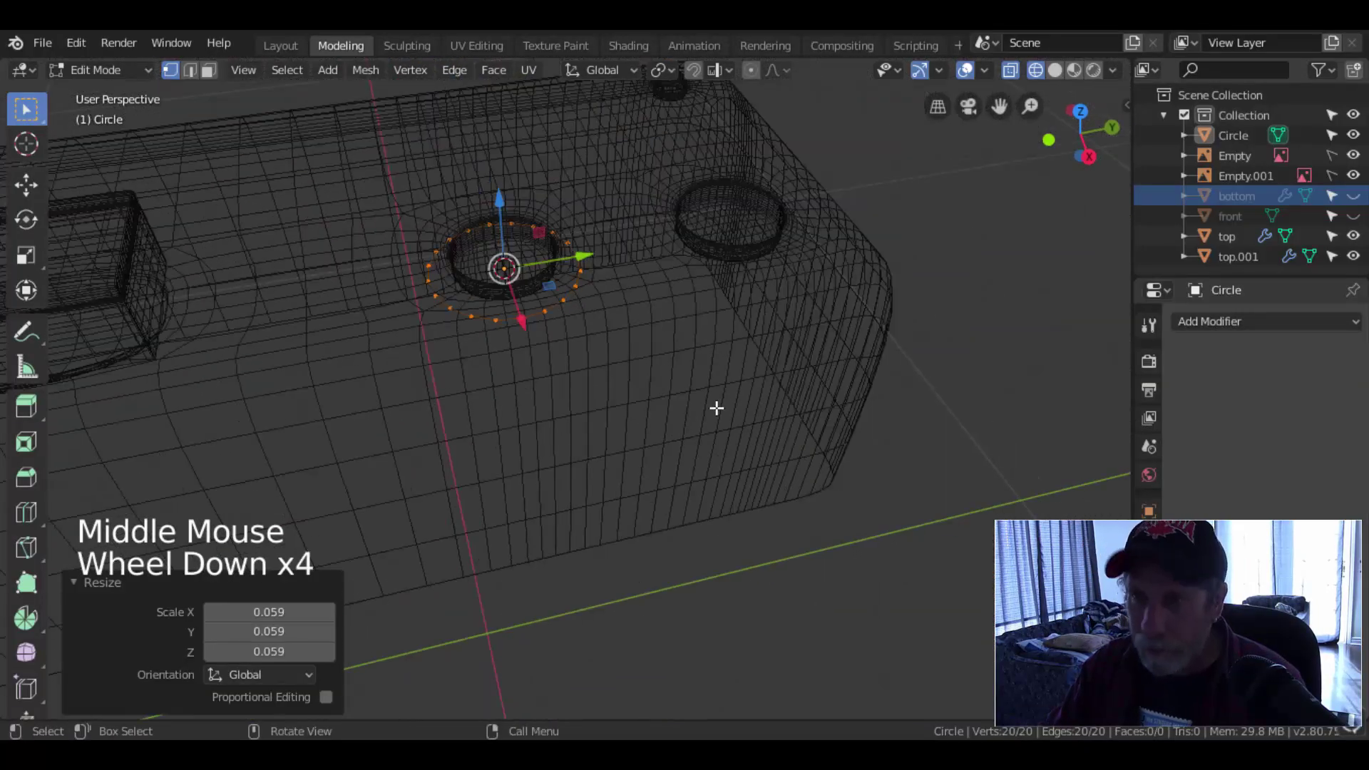
- In solid shading, raise the circle to the rim of the jack hole nearer the button and scale it by 0.685
key(z)
click(897, 415)
mouse_move(715, 371)
shift+middle_down()
mouse_move(764, 419)
mouse_move(717, 391)
shift+middle_up()
drag(529, 231, 527, 204)
key(s)
click(674, 300)
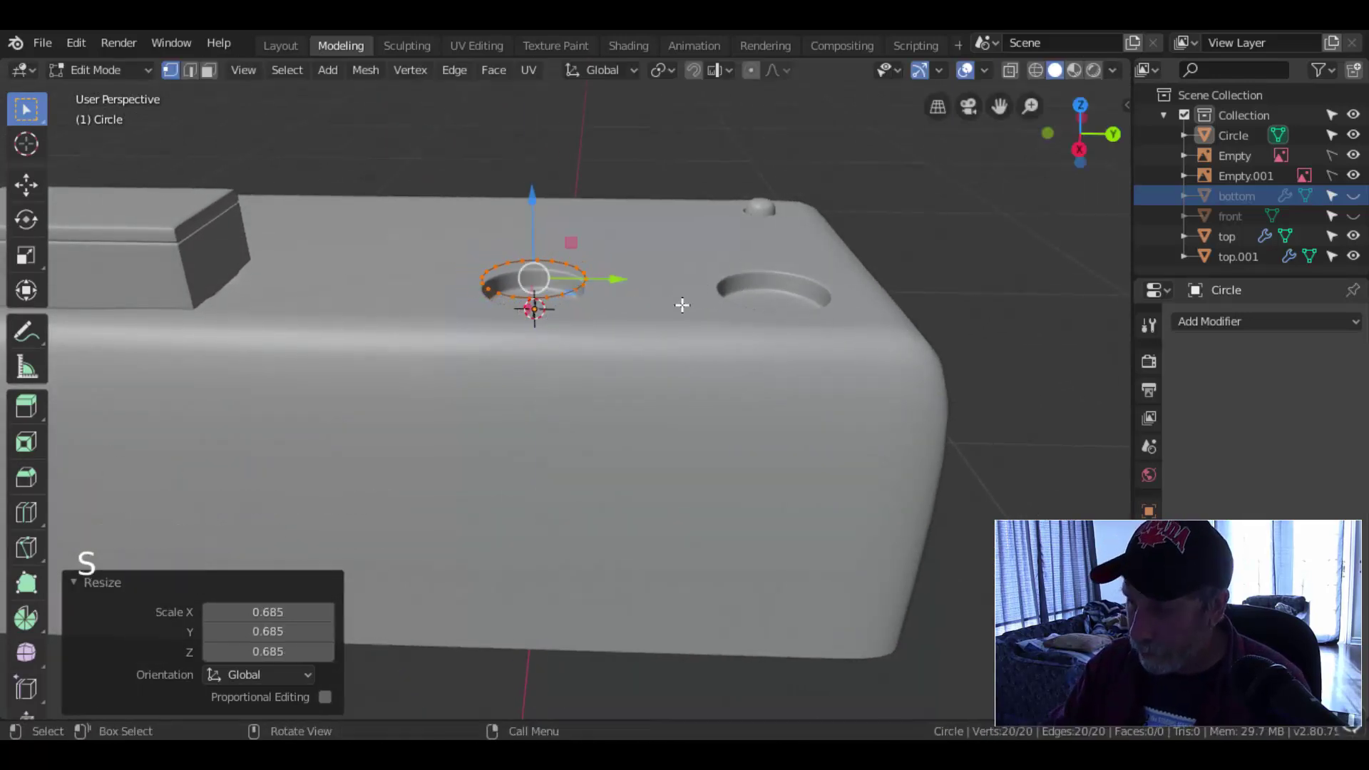
- Scale the circle by about 0.97 in top view to match the jack hole's outline
key(KP_7)
scroll(788, 428, up, 3)
key(s)
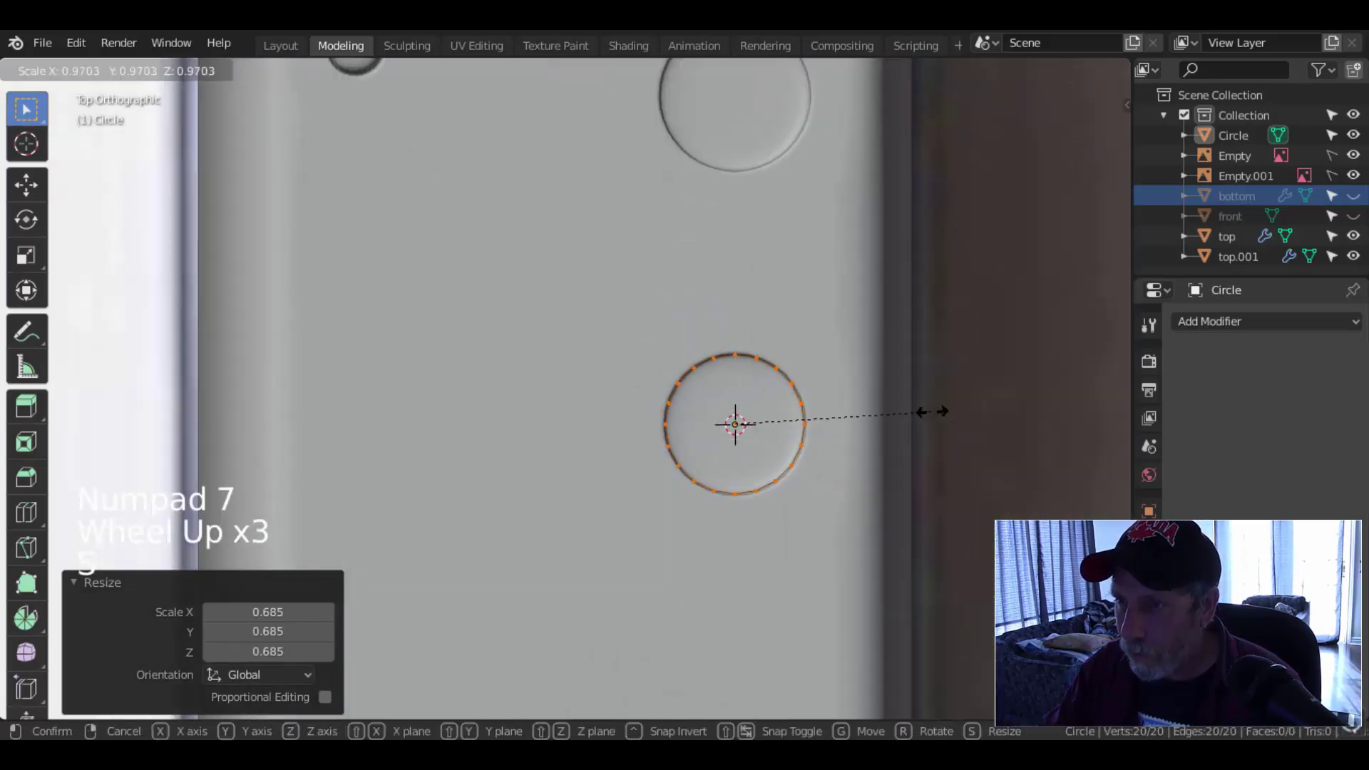
click(941, 410)
- Lower the circle 0.00944 m so it sits at the rim of the jack hole
middle_drag(941, 410, 580, 366)
scroll(630, 303, up, 2)
shift+middle_drag(630, 303, 560, 233)
drag(550, 205, 542, 250)
middle_drag(926, 302, 991, 306)
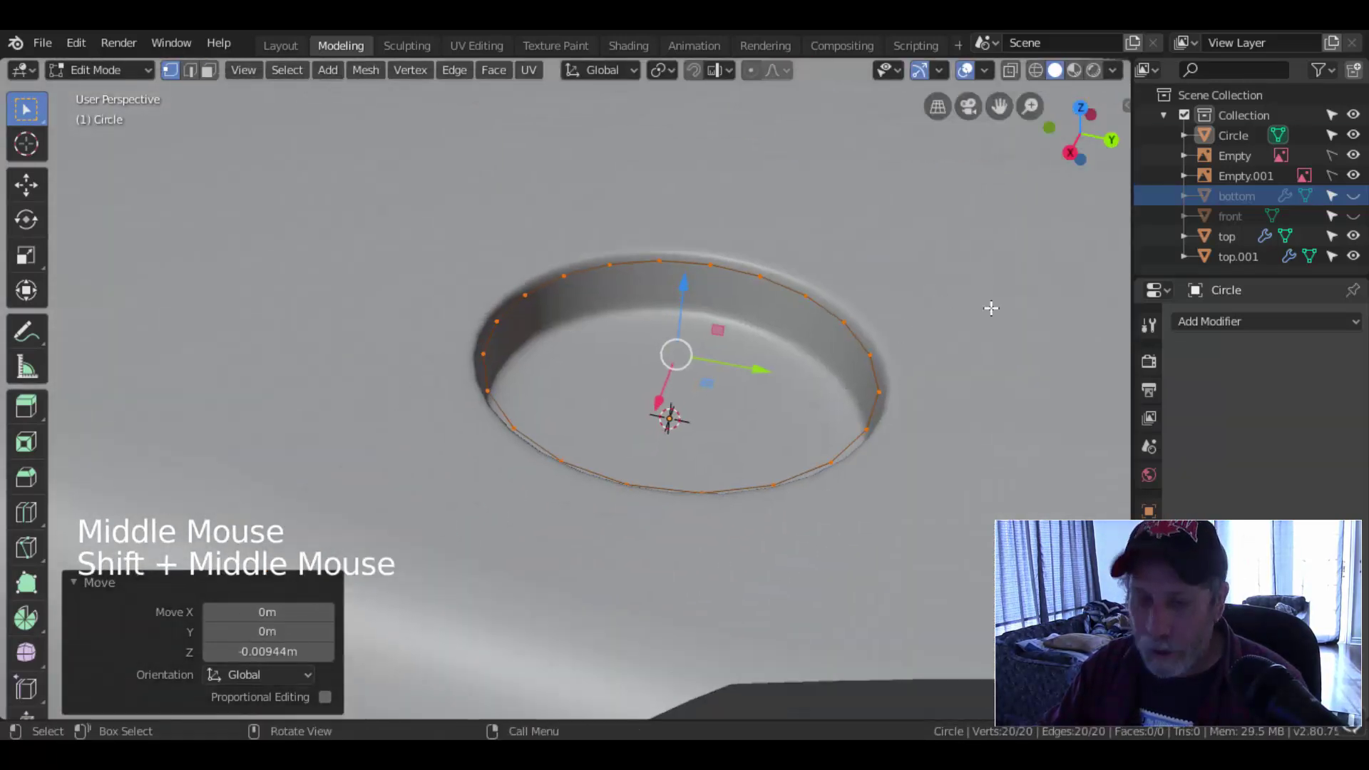
- Extrude the circle inward with a scale of 0.886 to form a narrow flat outer ring
key(e)
key(s)
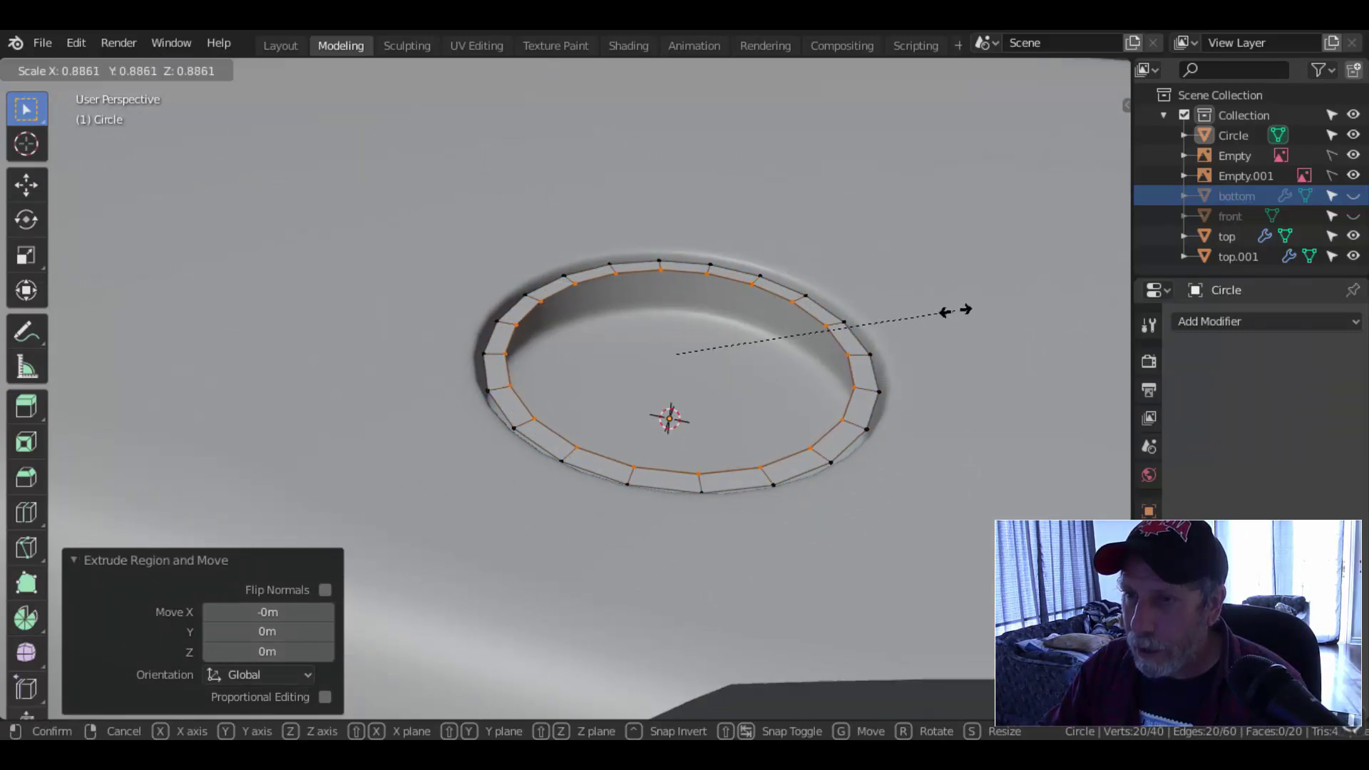
click(956, 311)
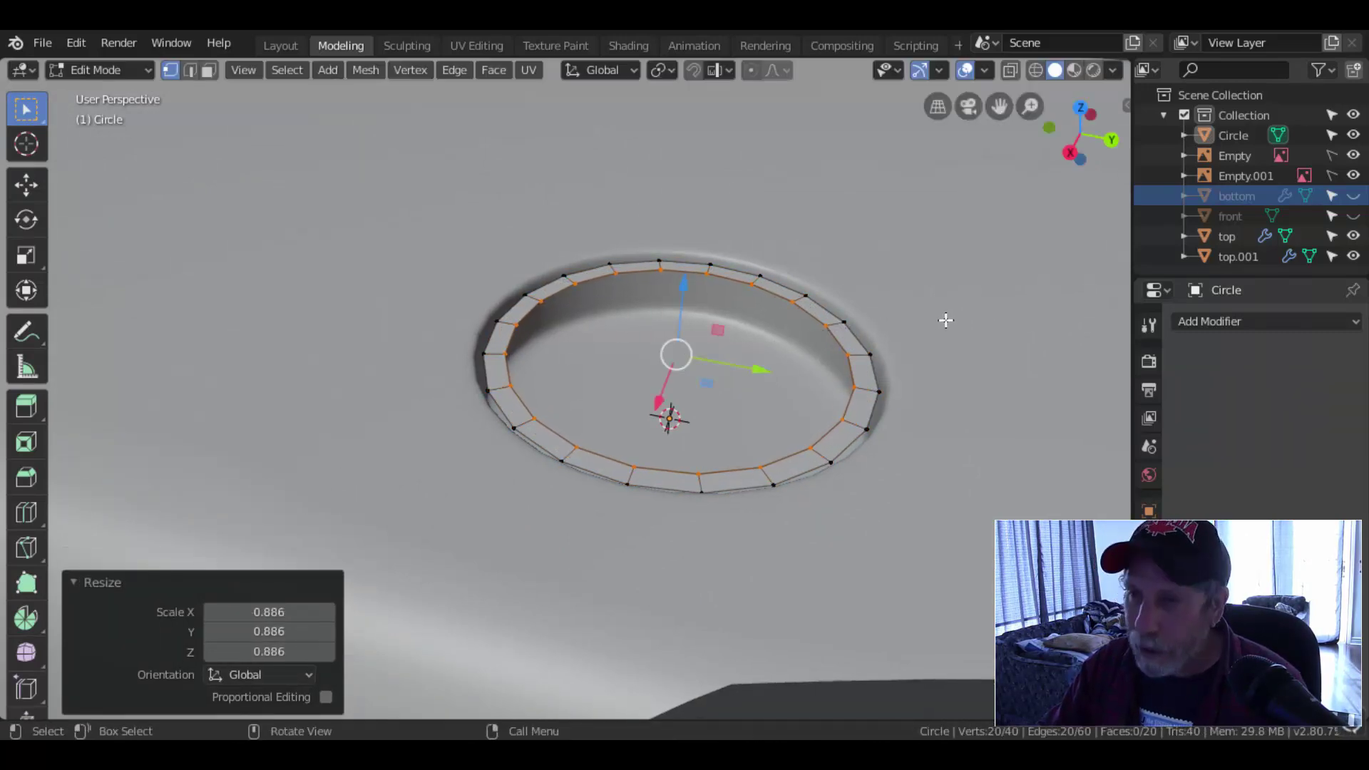
- Duplicate the outer ring's inner edge loop slightly smaller and extrude it inward at about 0.68 scale as a second ring
key(shift+d)
right_click(946, 320)
key(s)
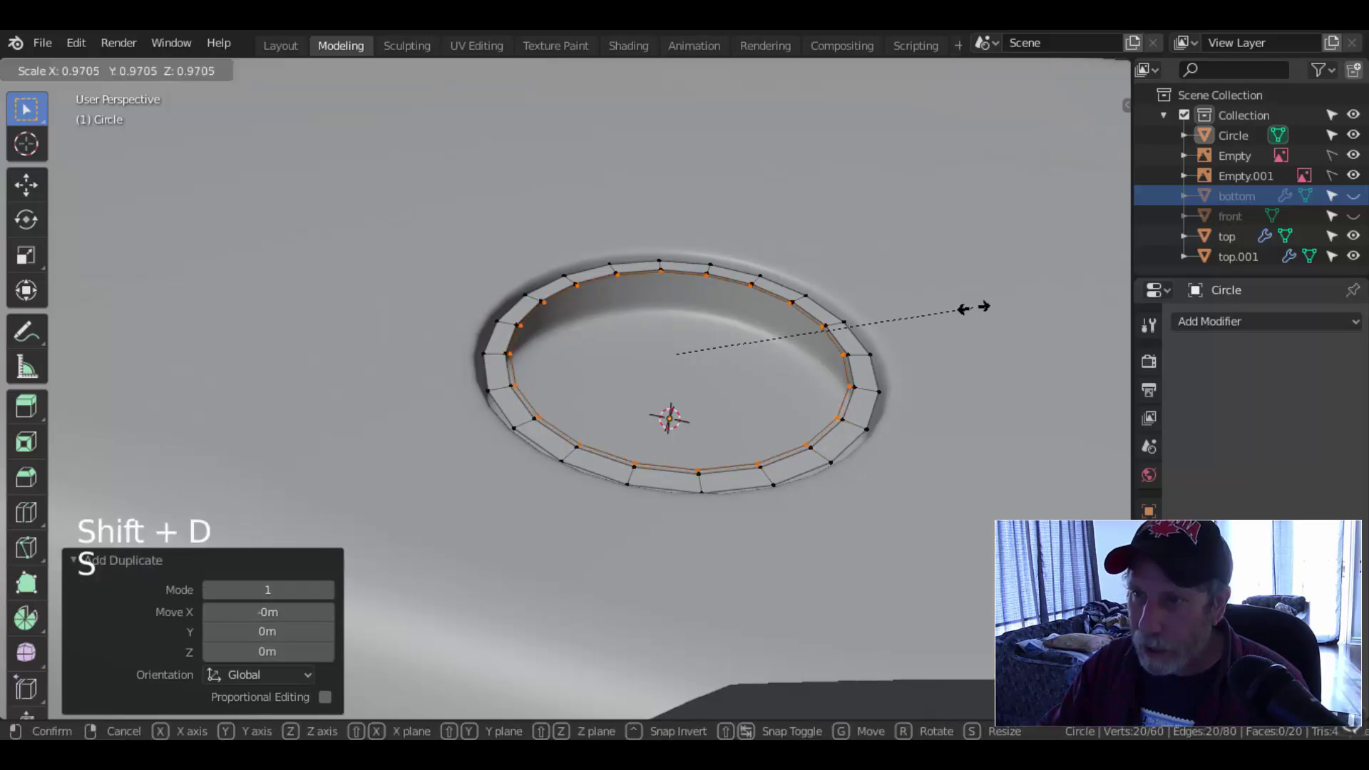
click(971, 310)
key(e)
right_click(970, 309)
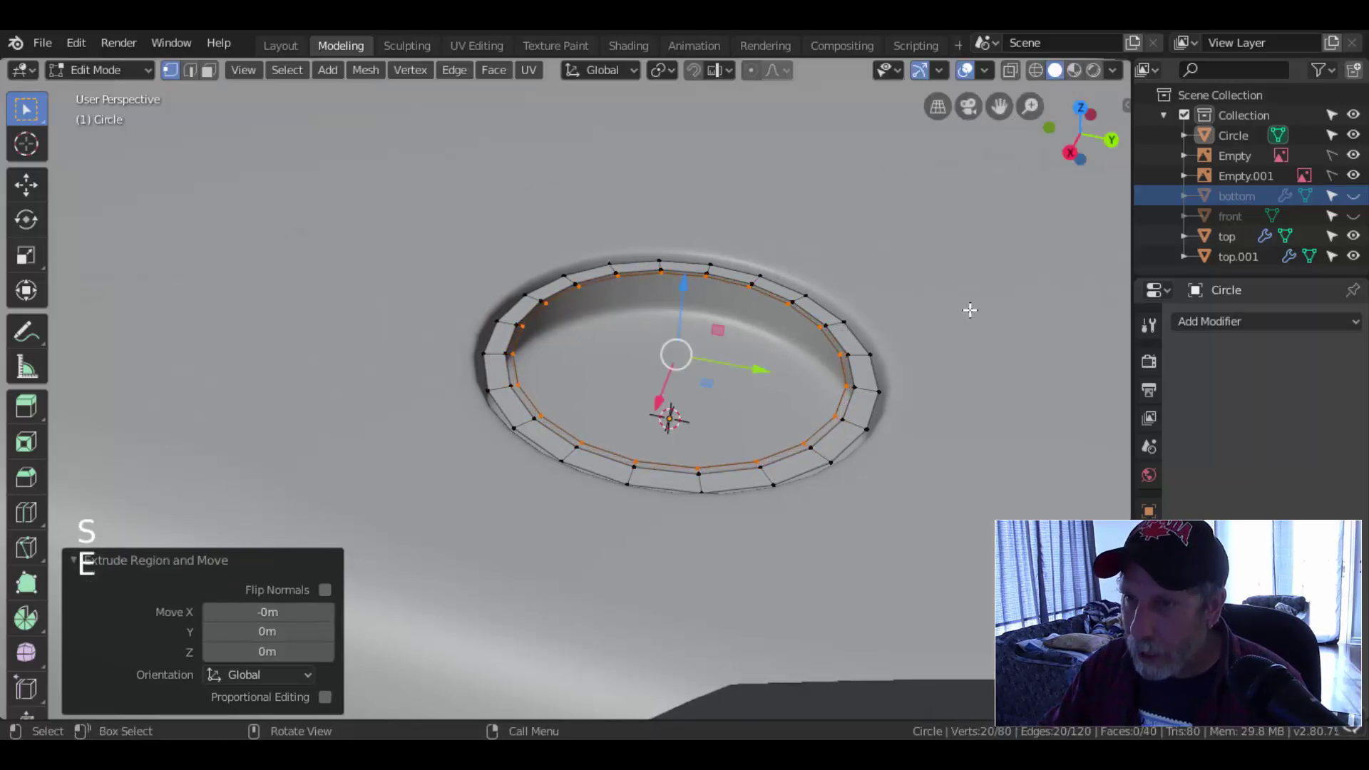
key(s)
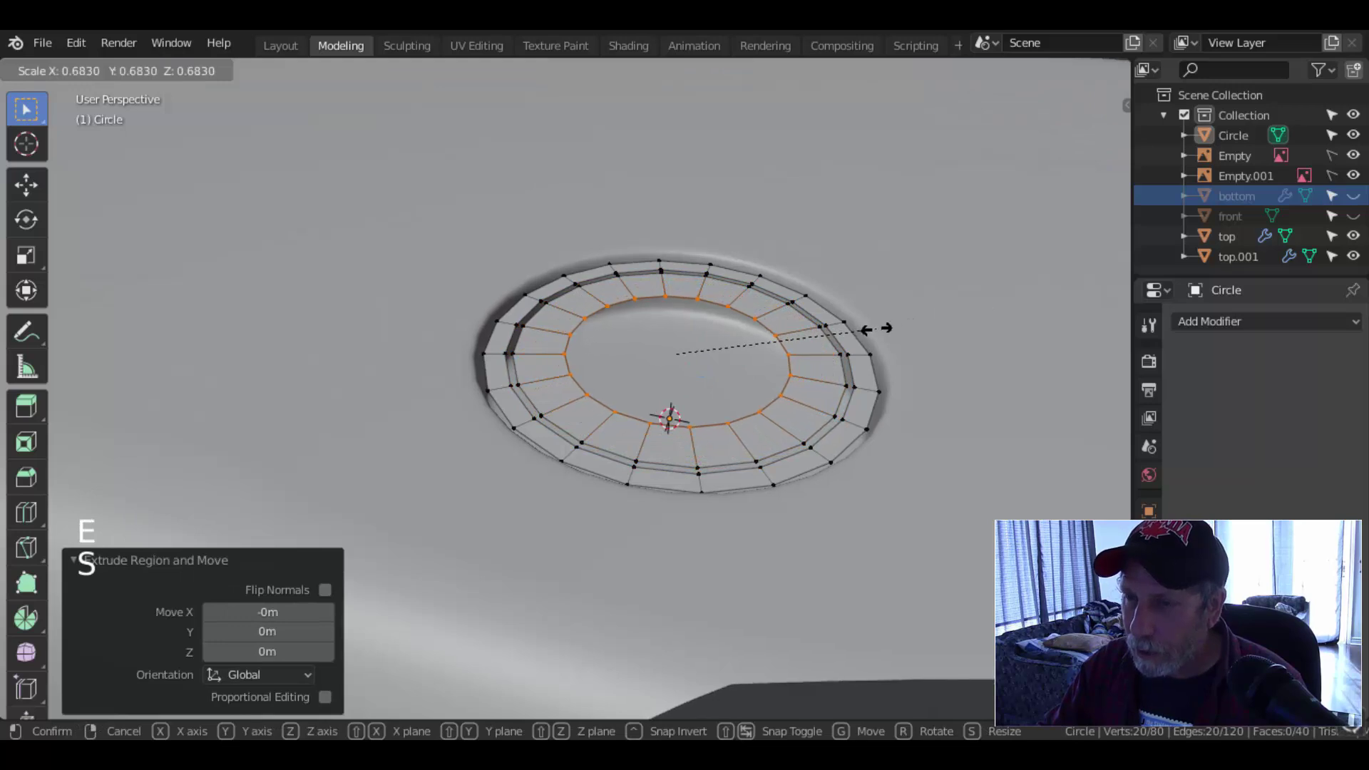
click(878, 329)
- Select the whole inner ring, separate it into its own object and return to Object Mode
key(ctrl+l)
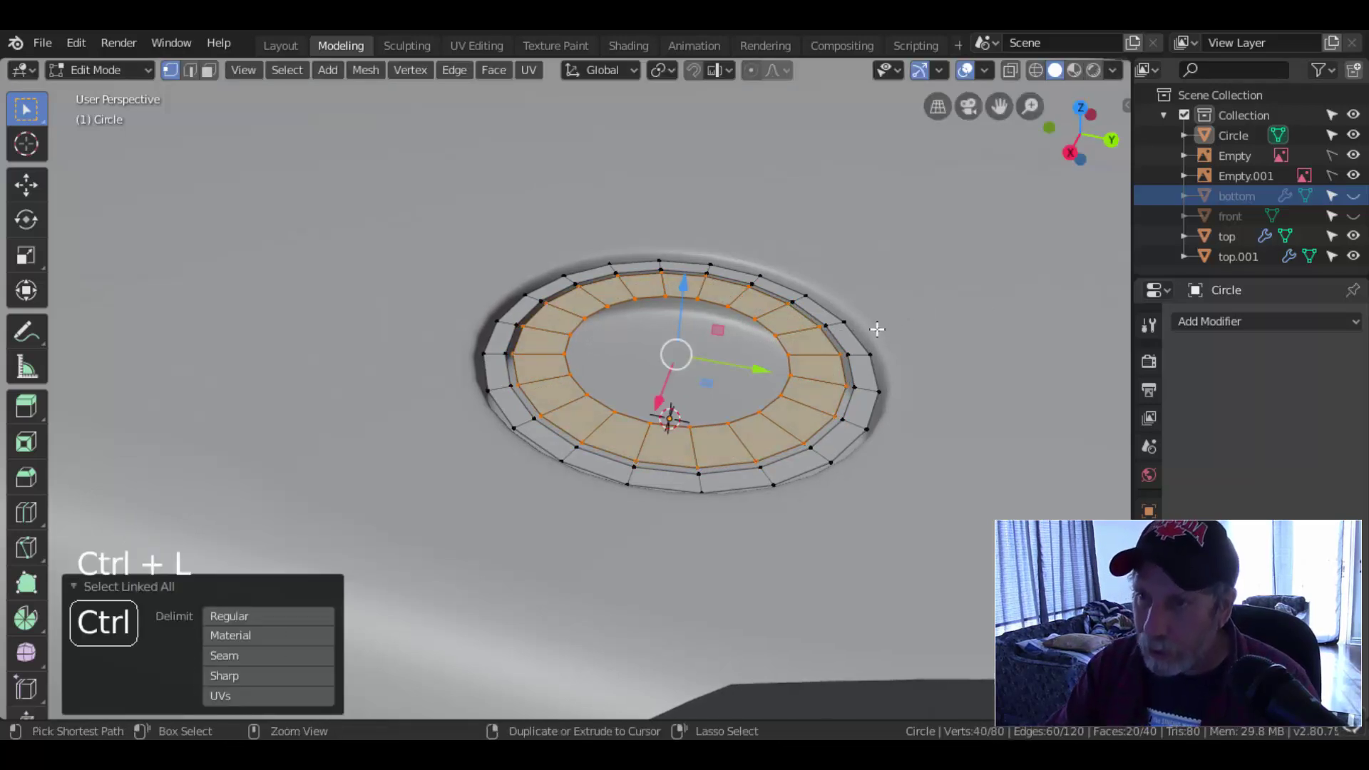
key(p)
click(805, 359)
key(Tab)
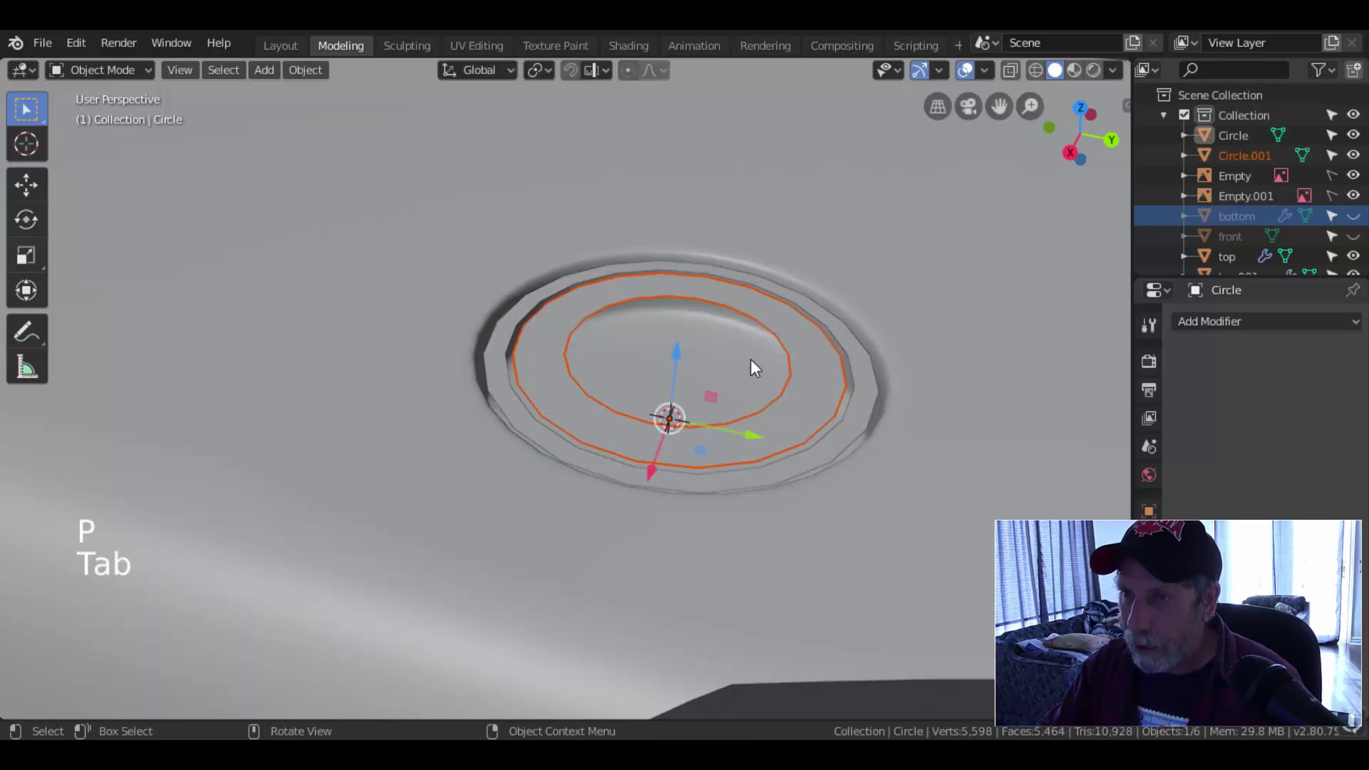
- Set the origin of the inner ring and the outer ring to their geometry
click(667, 291)
click(306, 69)
mouse_move(432, 111)
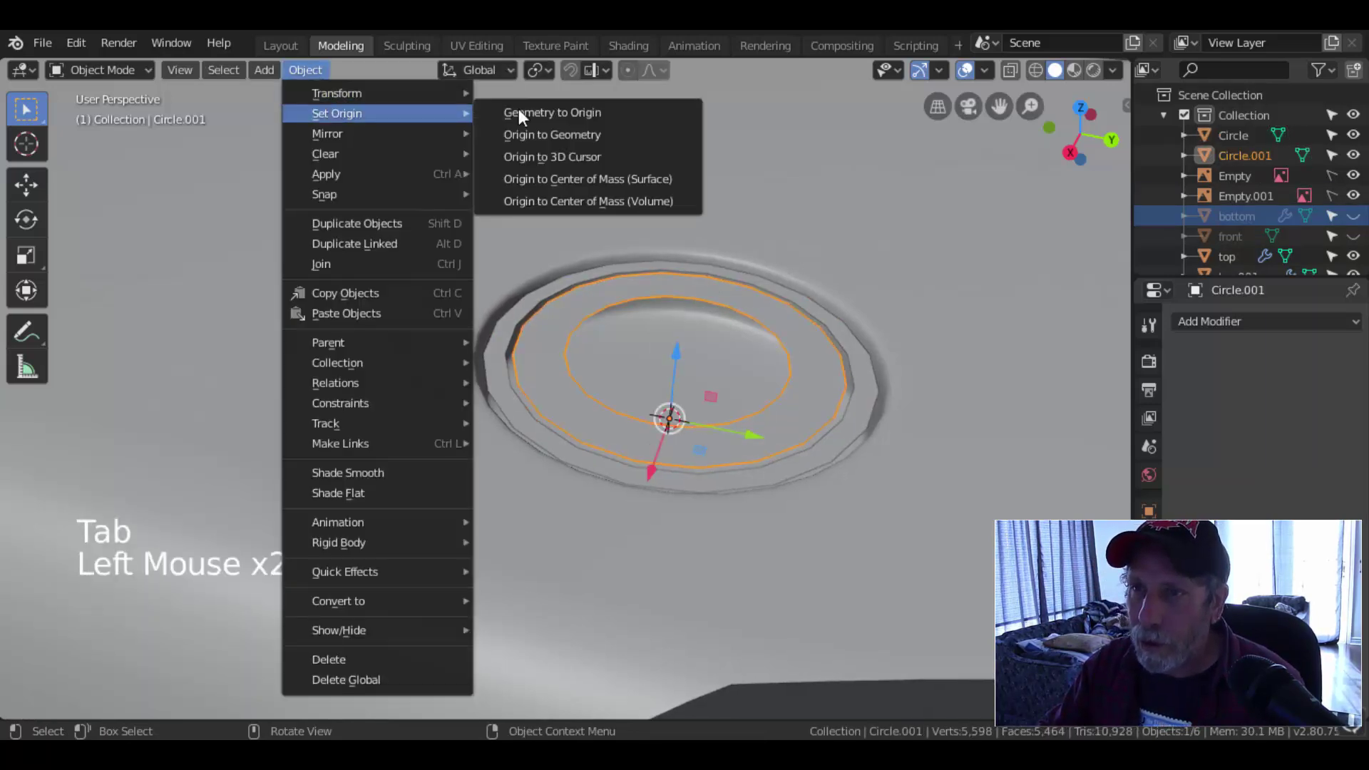
click(536, 137)
click(872, 398)
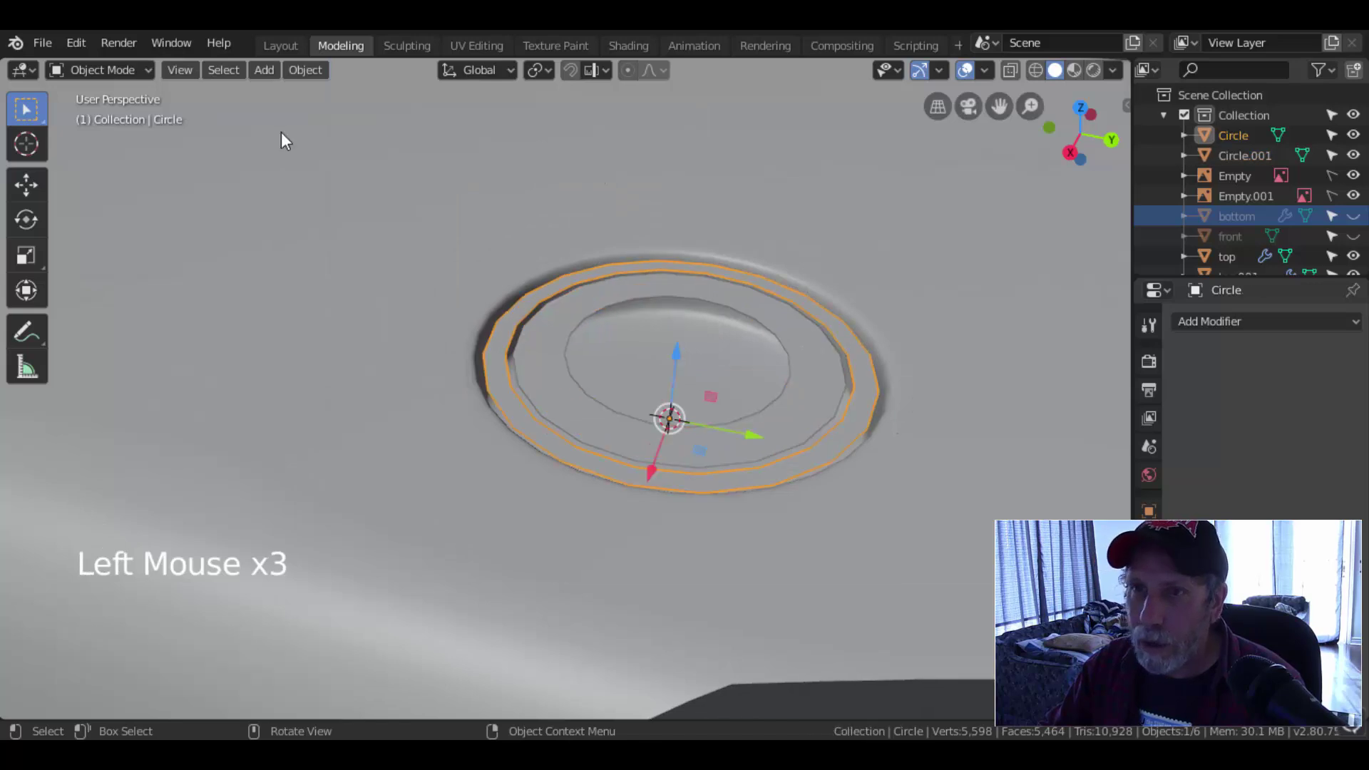
click(322, 69)
mouse_move(334, 113)
click(508, 134)
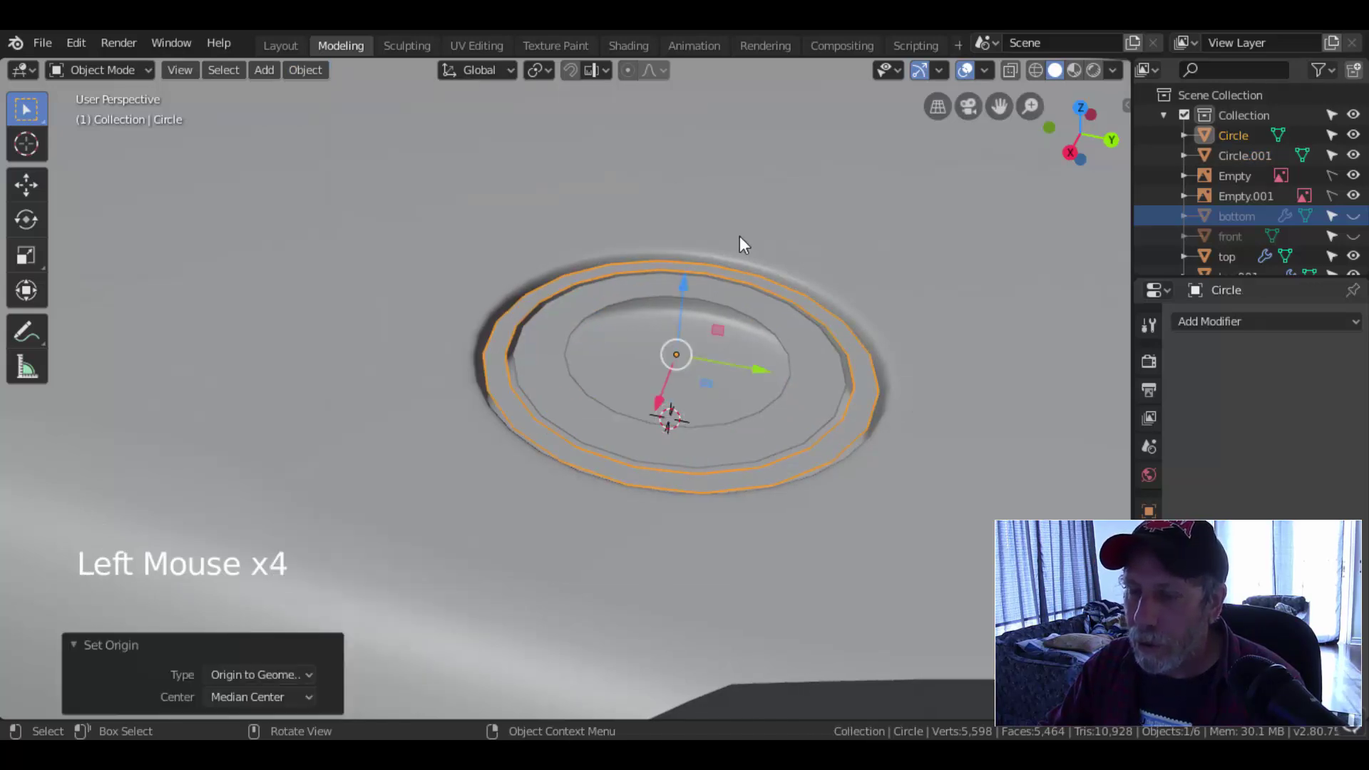
- Select the inner and outer ring objects together, with the outer ring active
middle_drag(841, 307, 810, 284)
key(a)
scroll(720, 292, down, 2)
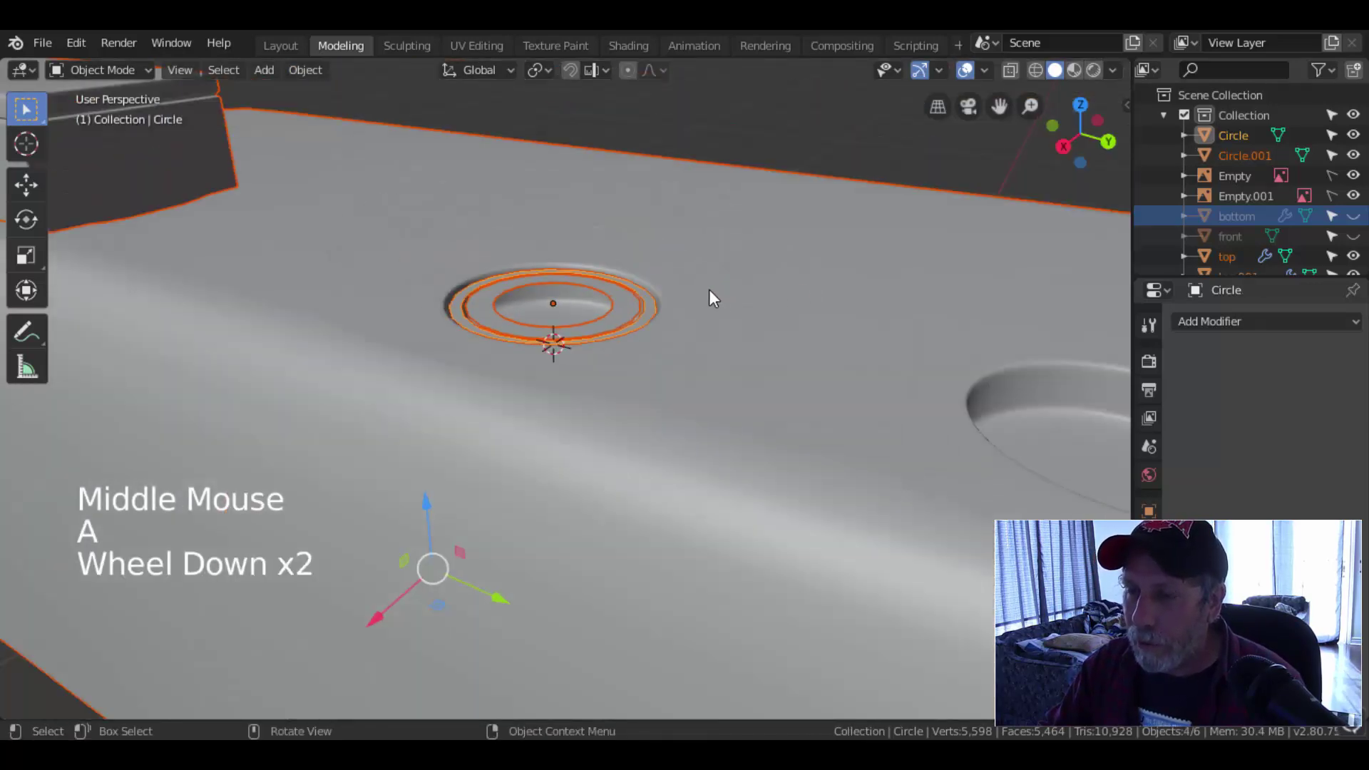
click(643, 305)
scroll(652, 297, up, 3)
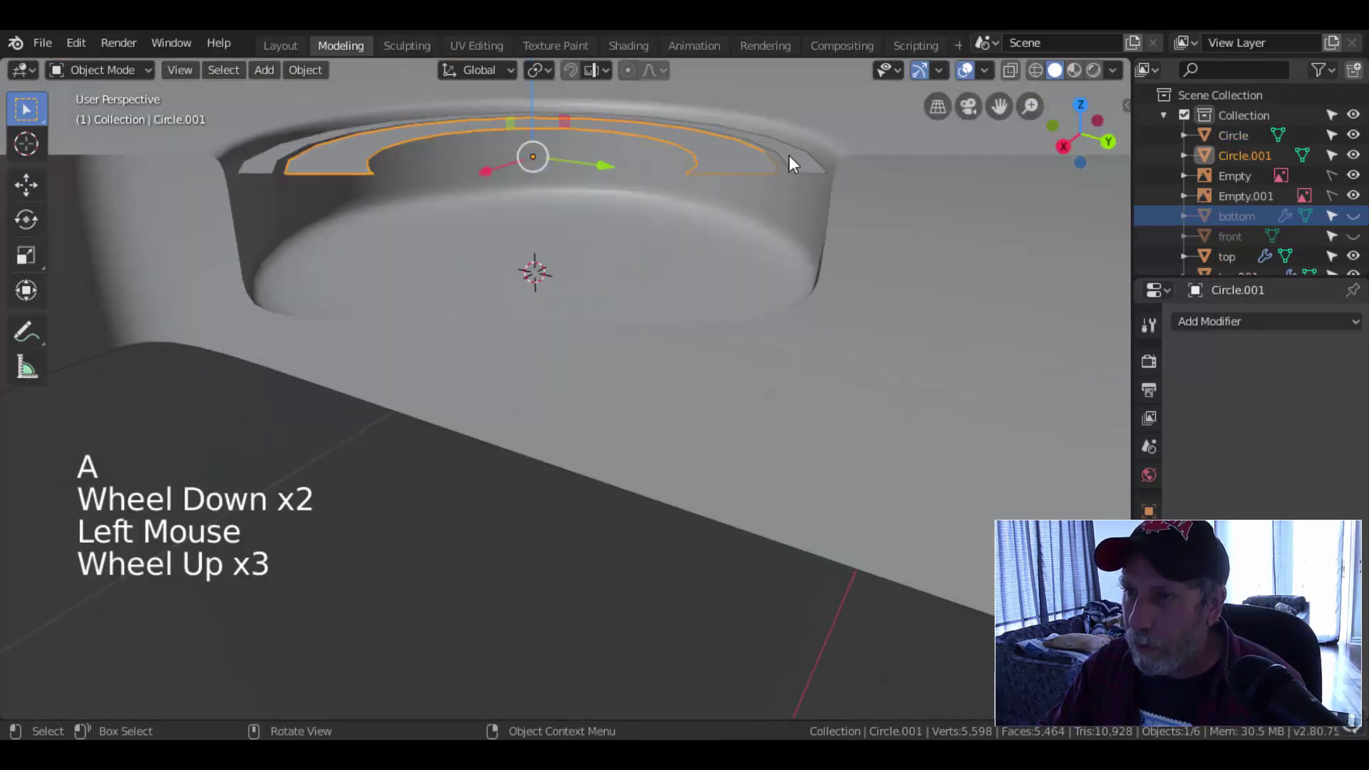
shift+click(823, 177)
middle_drag(823, 177, 708, 254)
scroll(706, 254, down, 2)
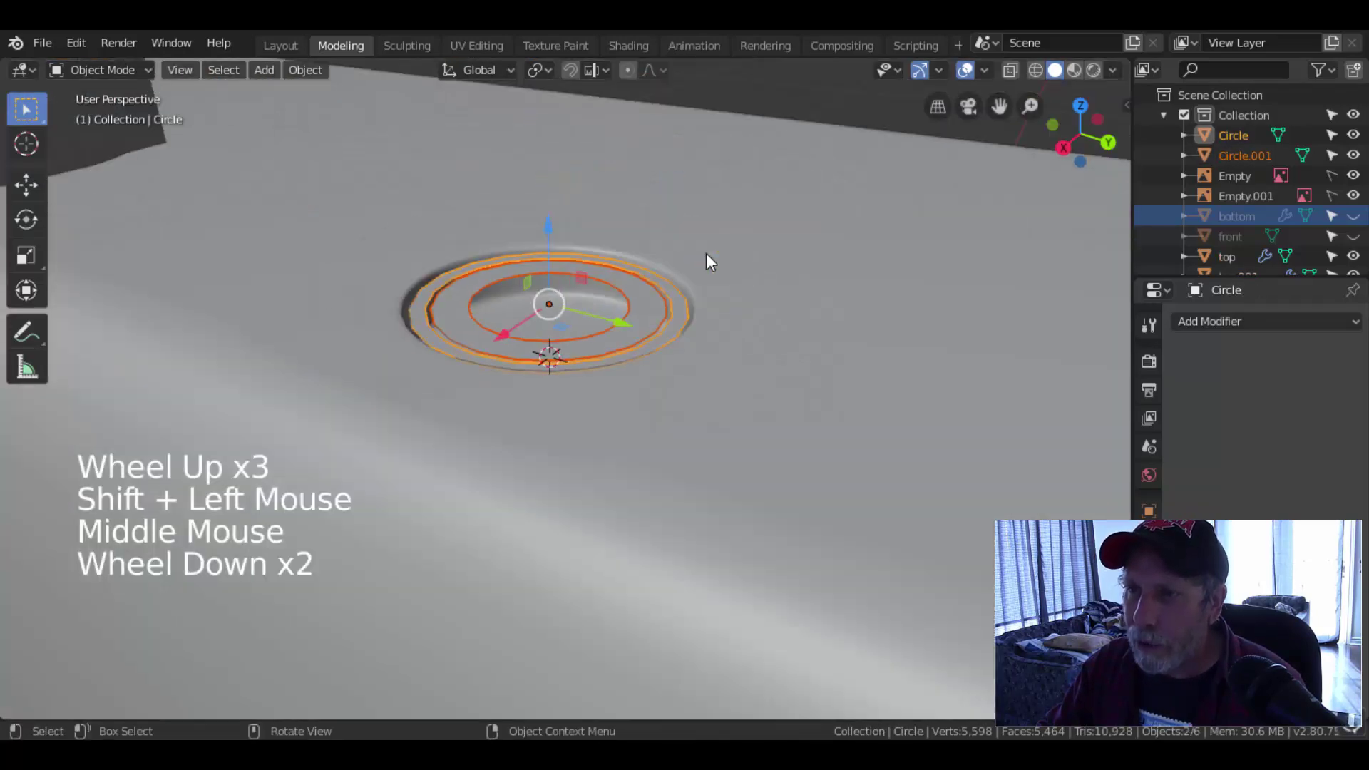
- Set the viewport's Clip Start to 0.001 m to stop close-up geometry from being cut off
scroll(708, 254, up, 2)
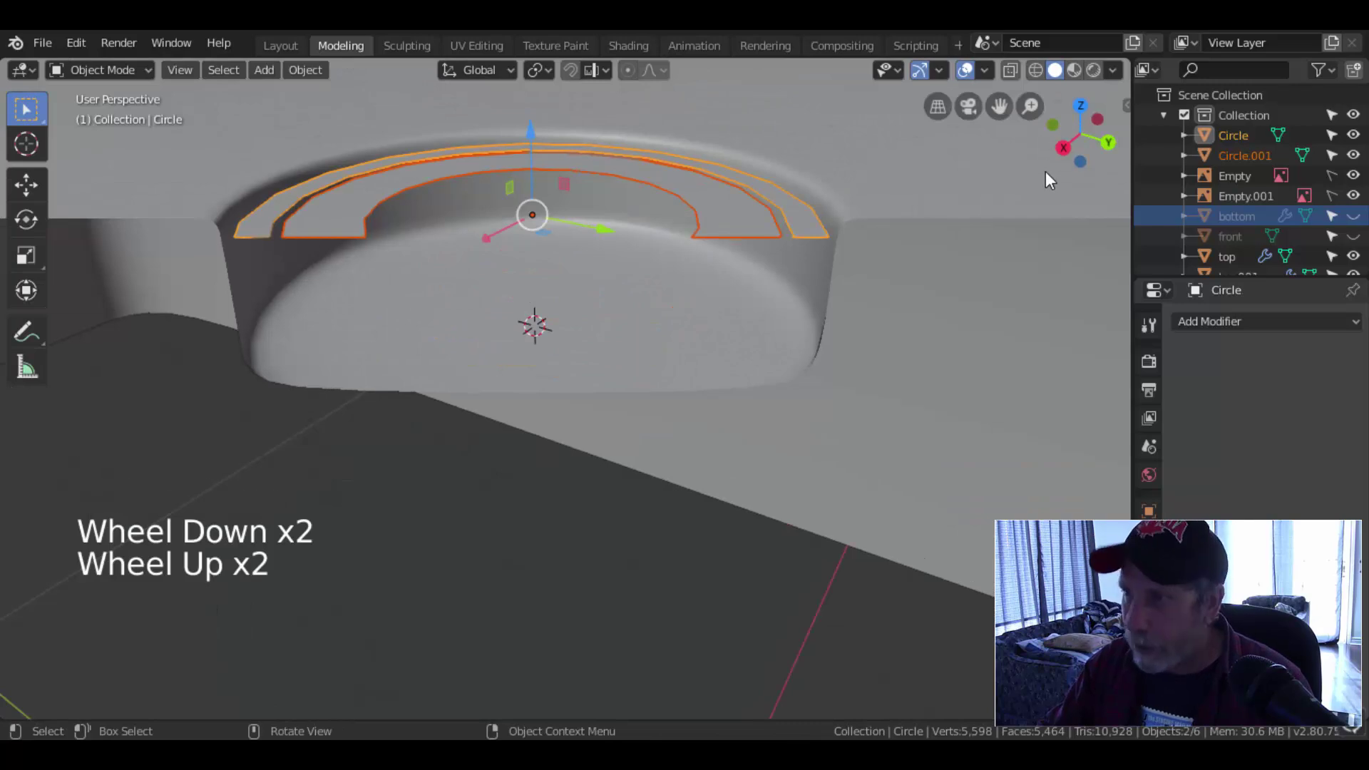
key(n)
click(1125, 178)
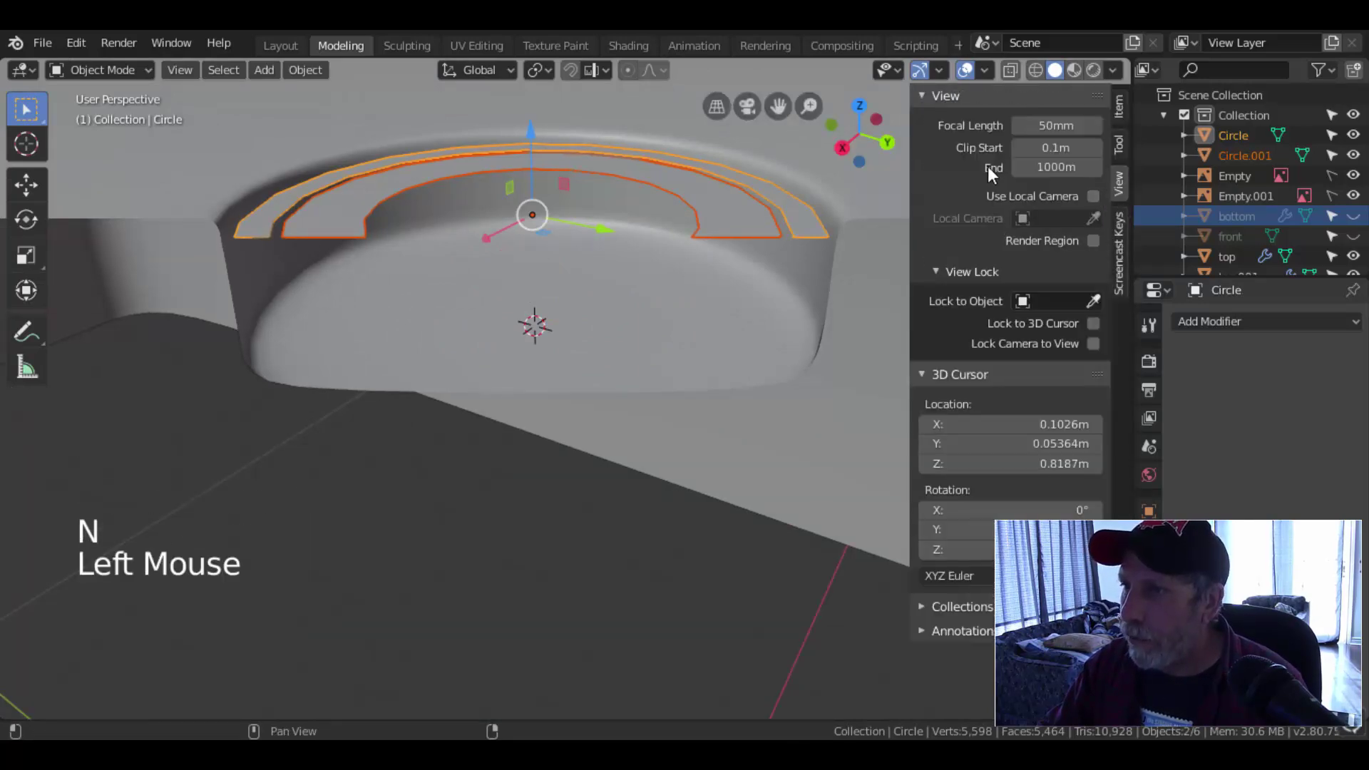
click(1046, 143)
text(0.001)
key(Return)
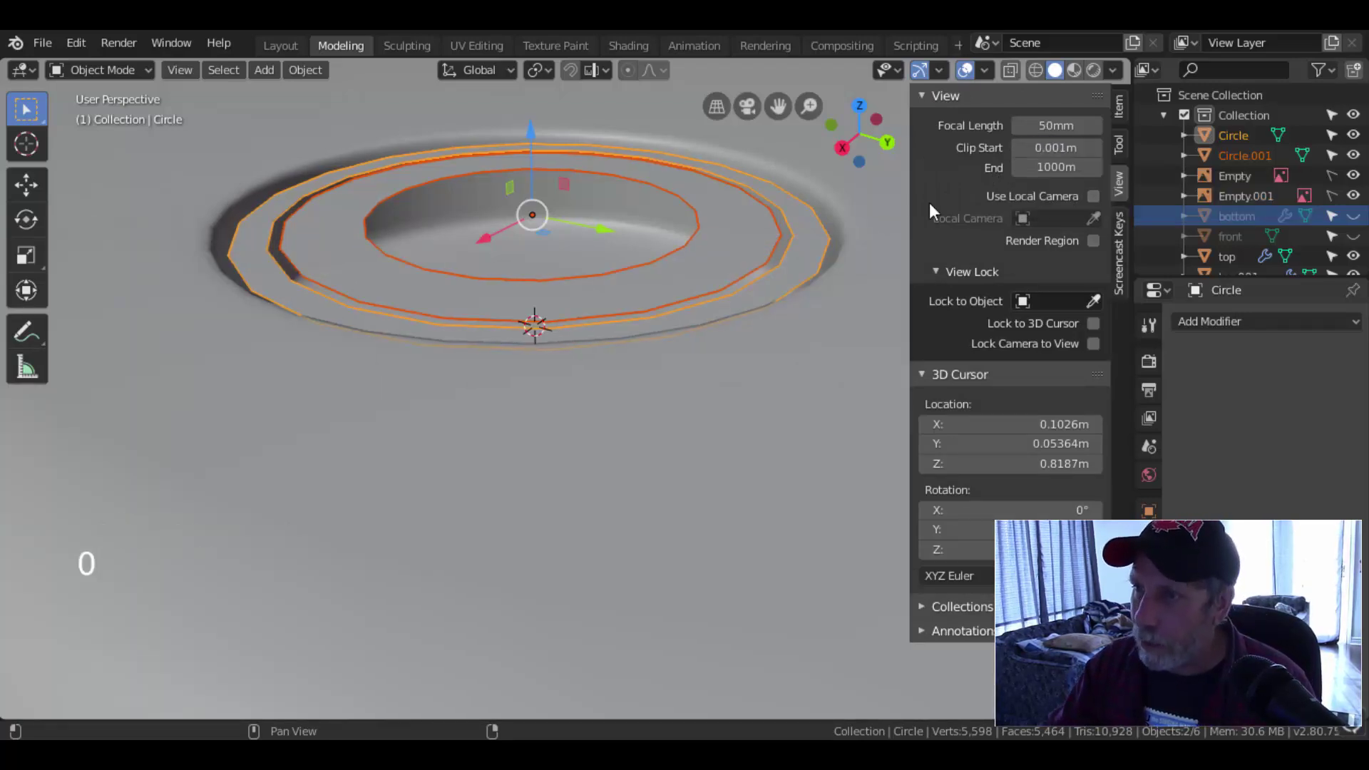
key(n)
- Open both rings in Edit Mode, select all their geometry and lower it slightly into the jack hole
key(Tab)
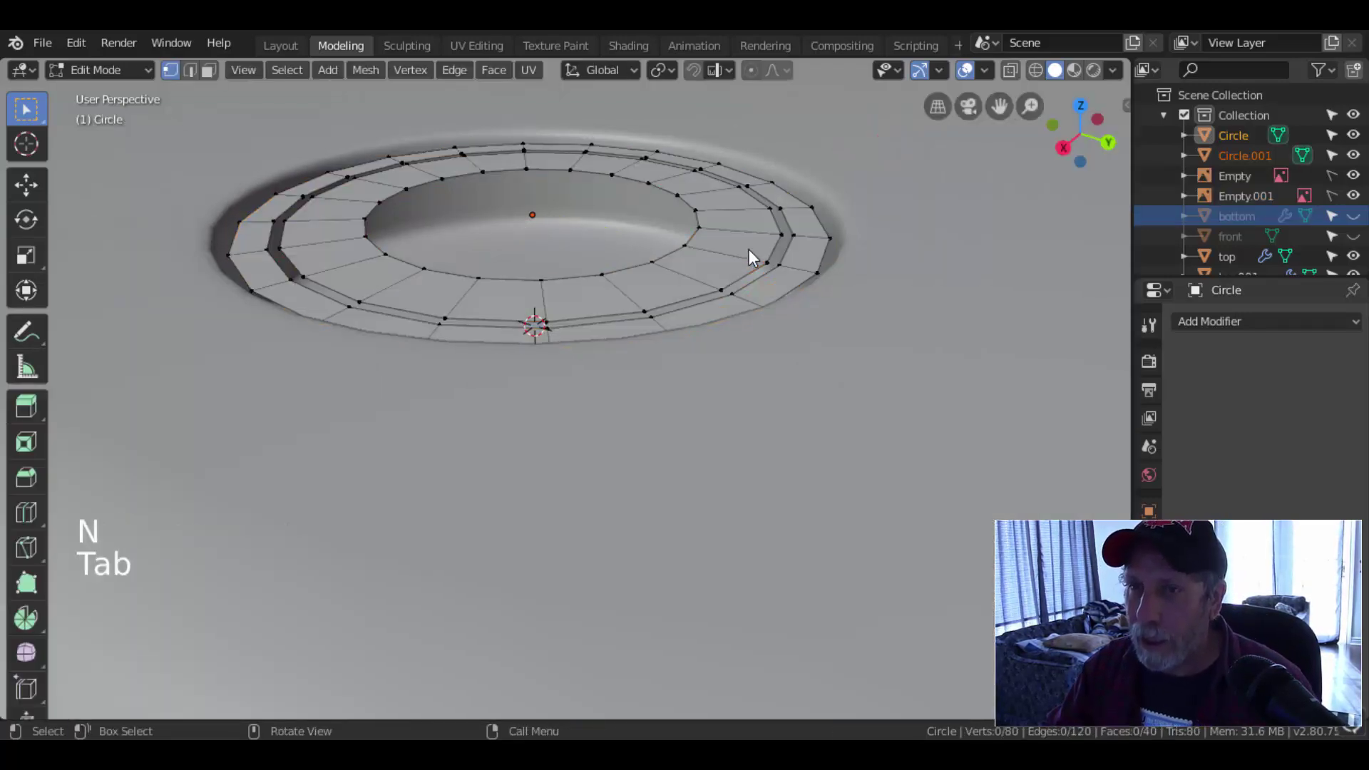
key(a)
scroll(681, 272, down, 2)
drag(547, 195, 550, 218)
middle_drag(741, 307, 825, 361)
scroll(738, 286, down, 2)
- Extrude both rings upward to give them thickness, then lower their top faces by 0.00121 m
key(e)
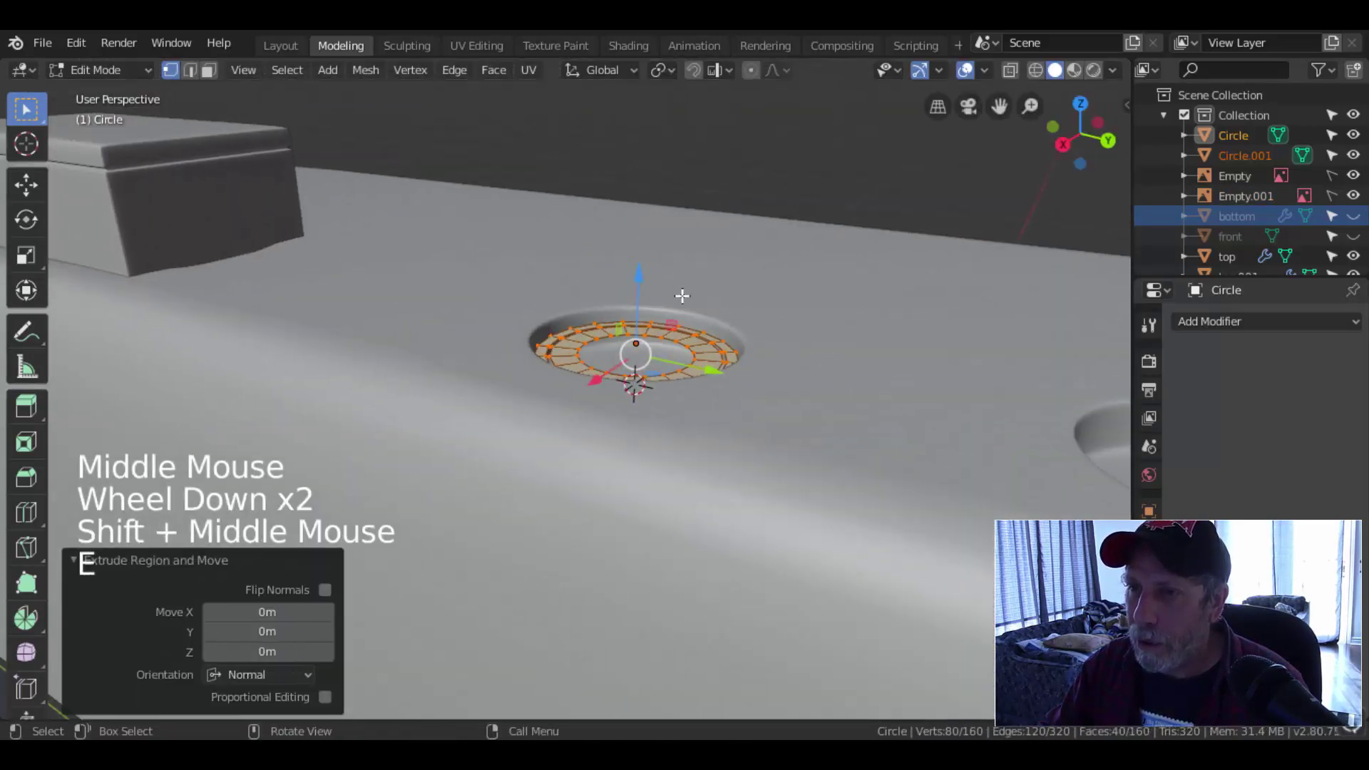
drag(635, 280, 636, 252)
middle_drag(841, 321, 835, 291)
drag(685, 177, 684, 181)
middle_drag(849, 221, 819, 312)
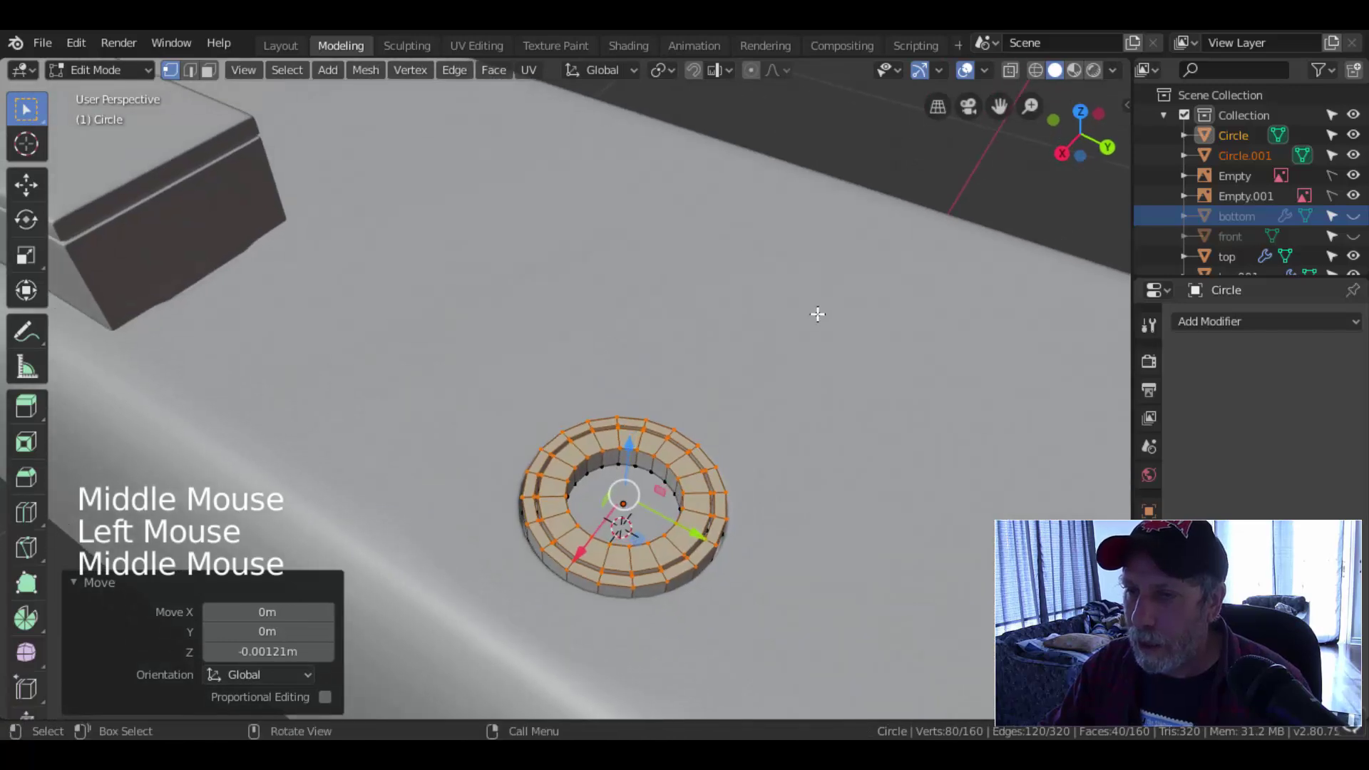
- Bevel the inner and outer top edge loops of both jack rings with 2 segments and a width of 0.00093 m
key(Tab)
shift+middle_drag(841, 412, 785, 327)
scroll(770, 346, up, 2)
key(Tab)
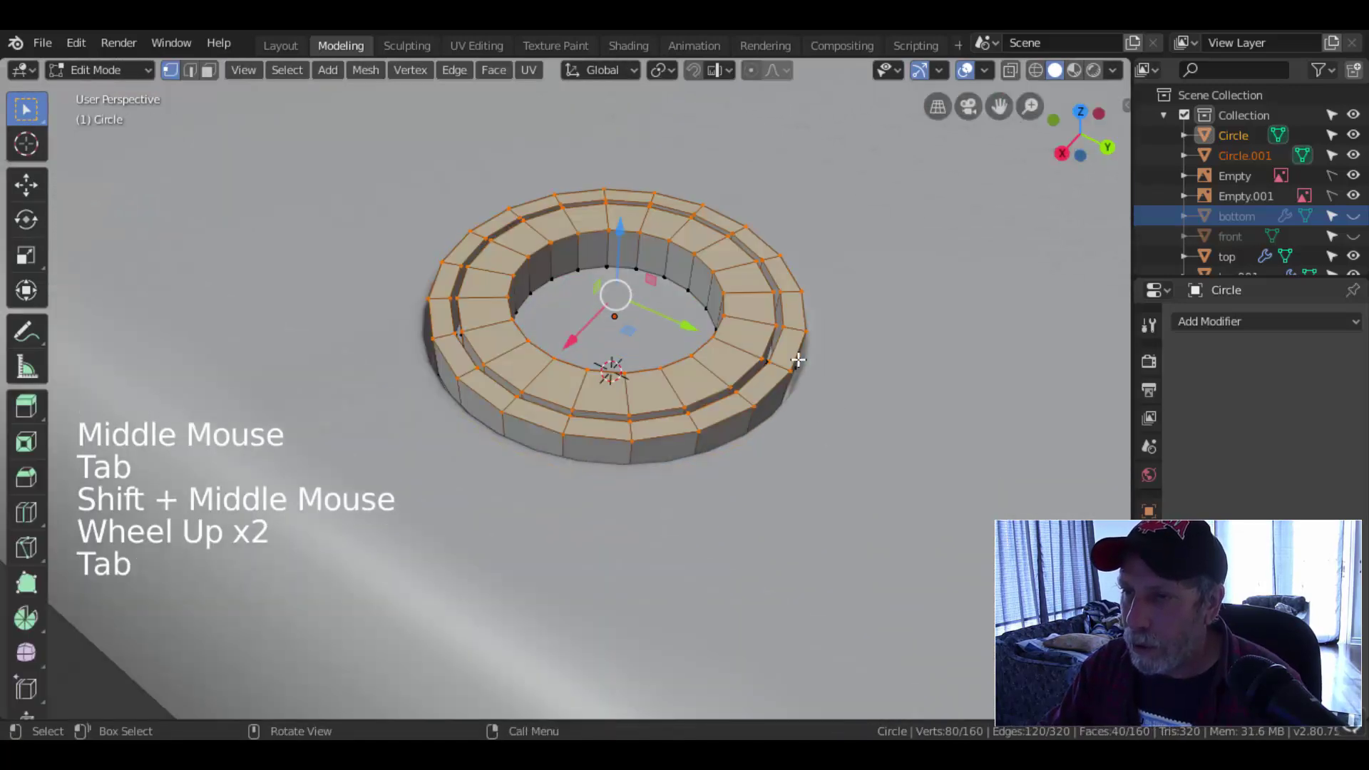
key(alt+a)
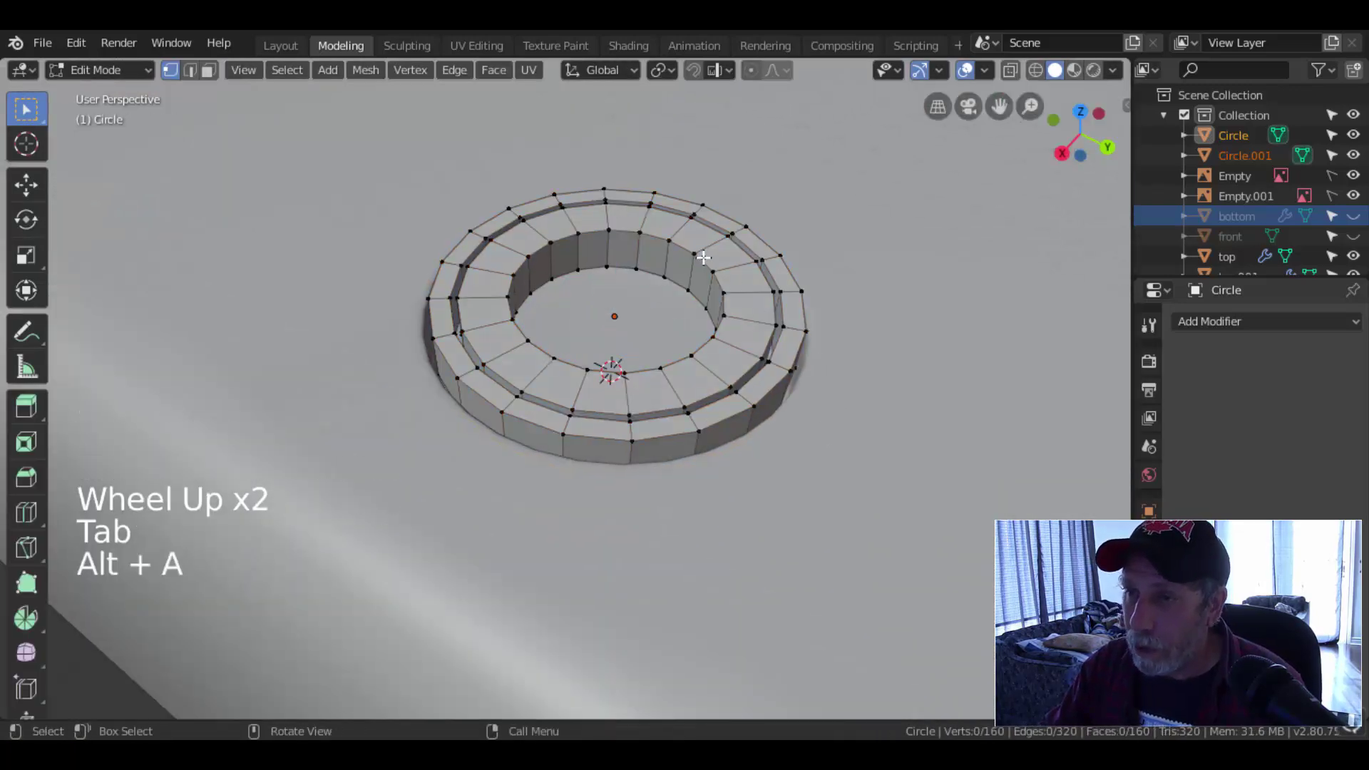
key(2)
alt+shift+click(804, 341)
alt+shift+click(785, 308)
alt+shift+click(734, 291)
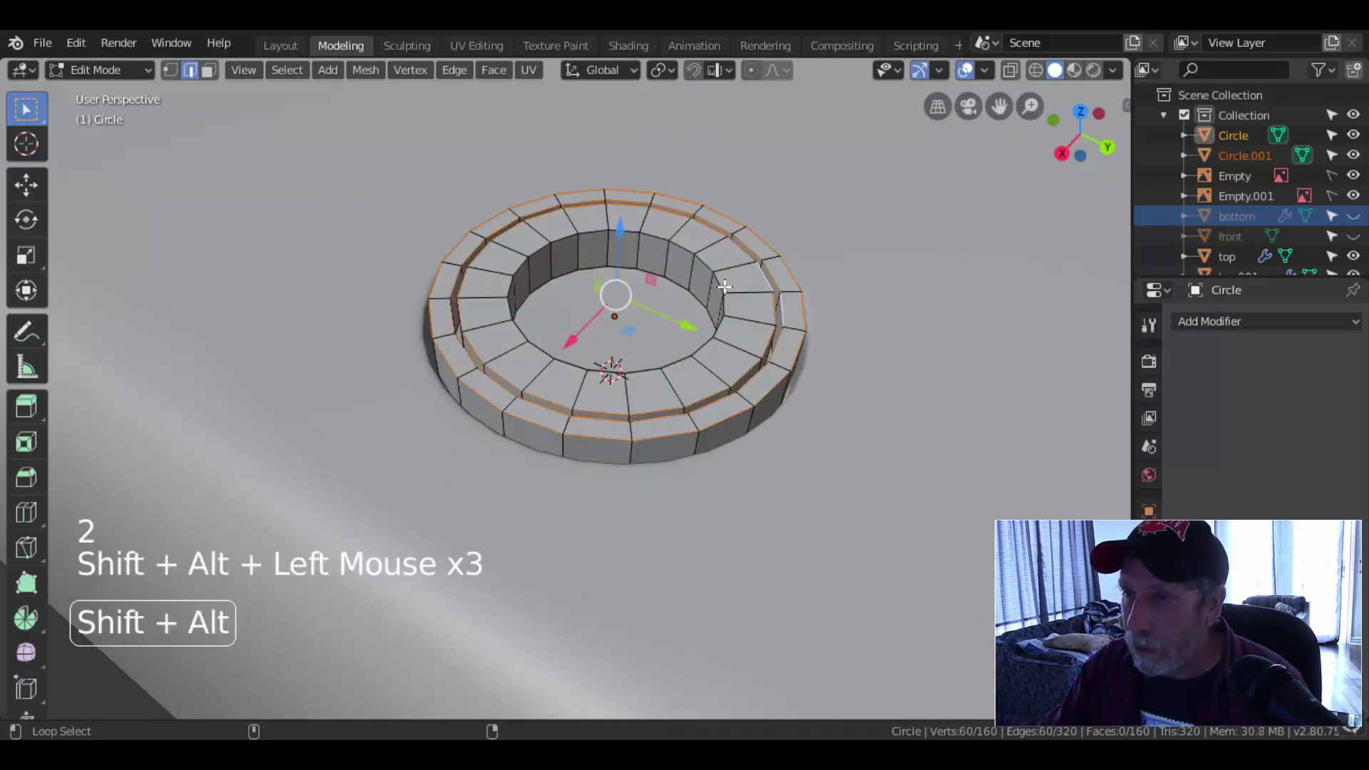
alt+shift+click(719, 285)
middle_drag(849, 345, 847, 328)
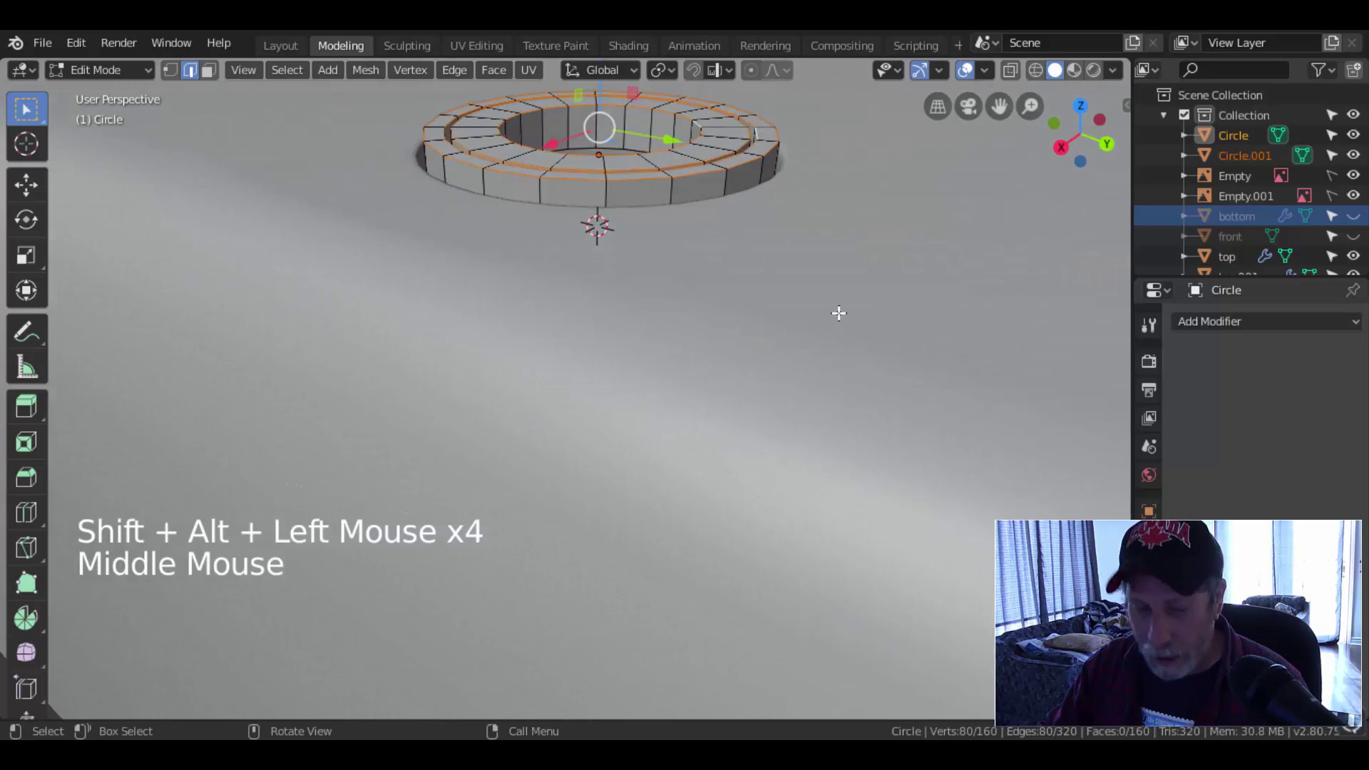
key(ctrl+b)
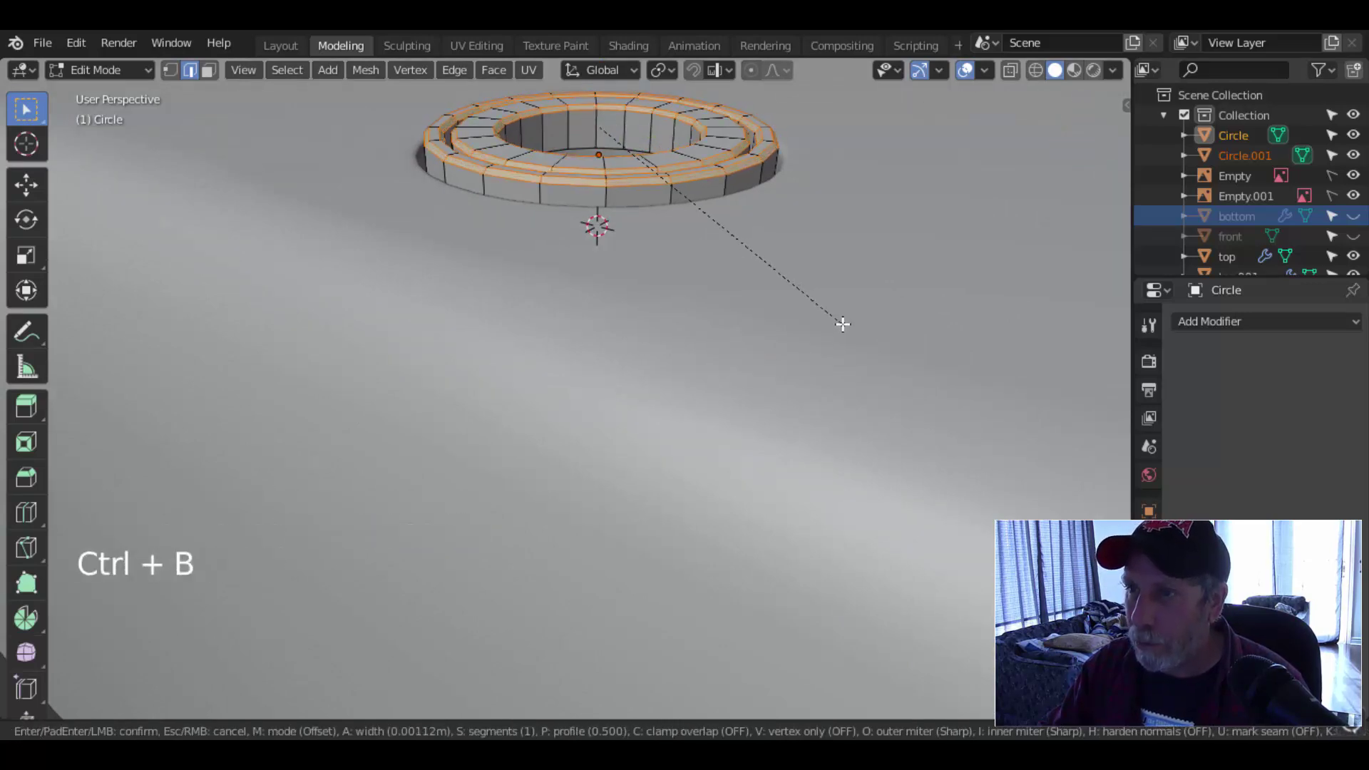
scroll(843, 323, up, 1)
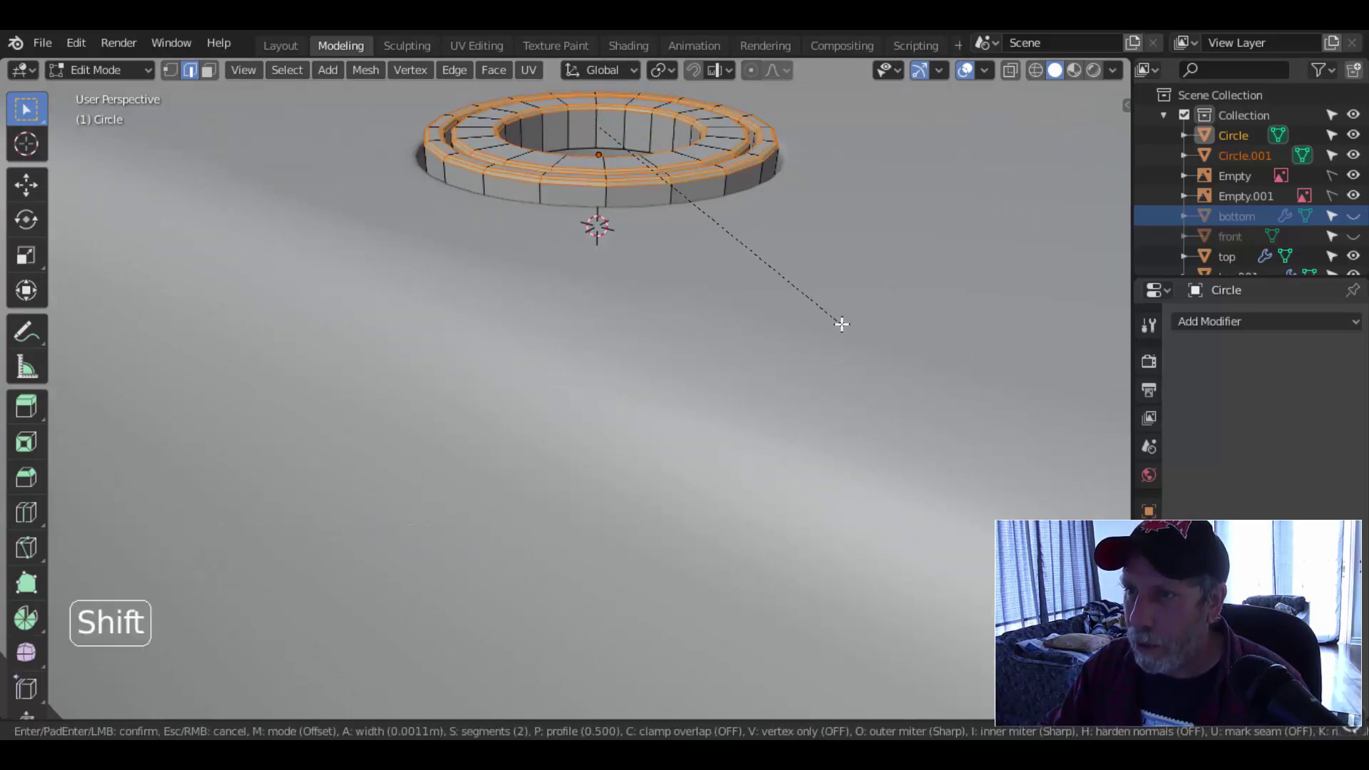
click(842, 313)
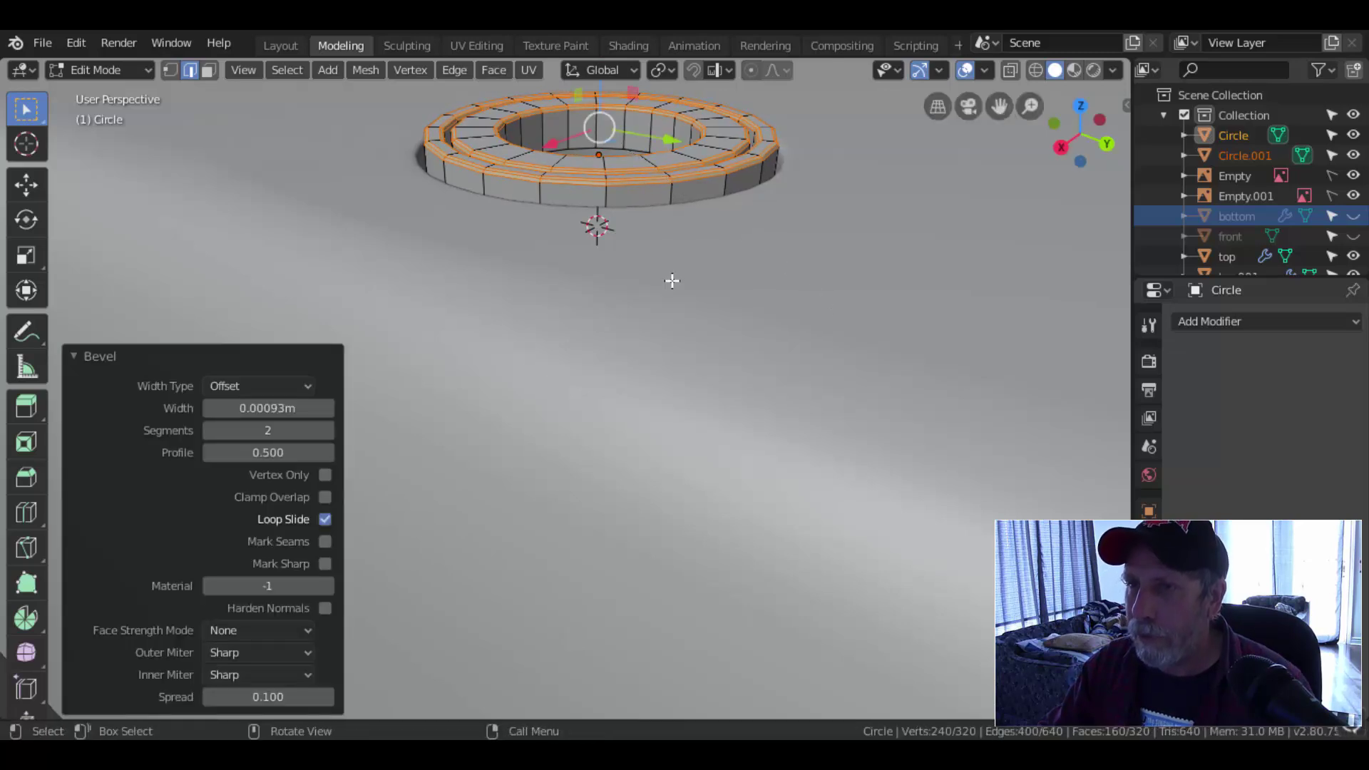
- Give both rings a level 2 subdivision surface and smooth shading
key(Tab)
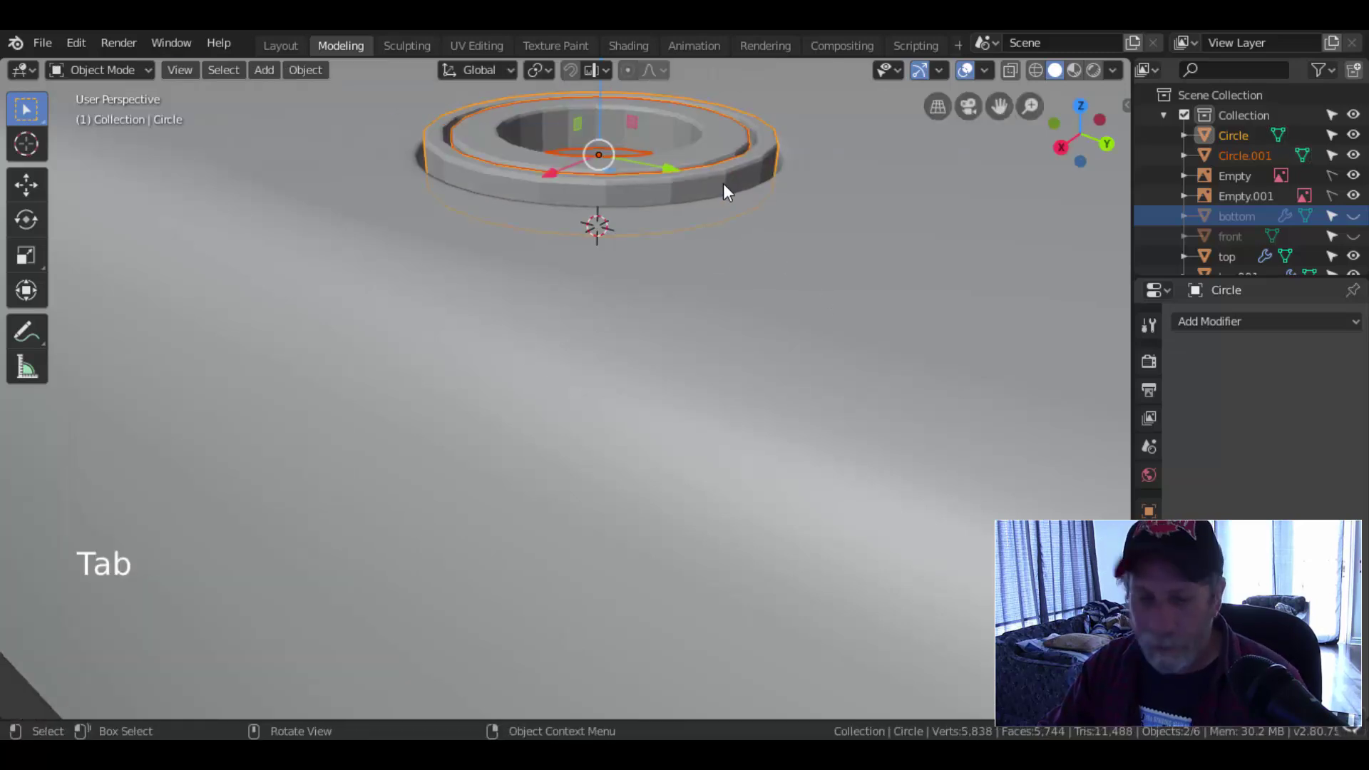
key(ctrl+2)
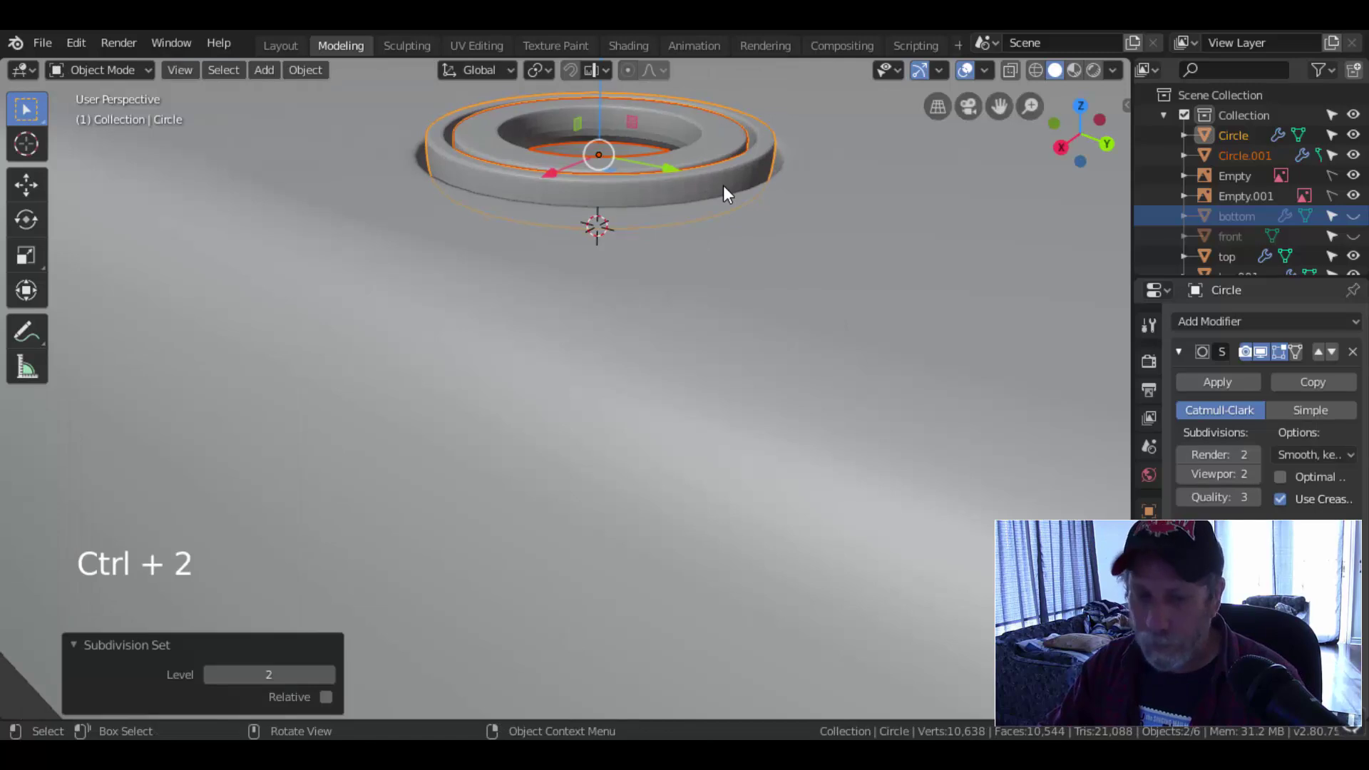
right_click(723, 184)
key(alt+a)
- Add a centred loop cut around the inner ring's top face and raise it slightly
middle_drag(799, 192, 783, 263)
click(750, 303)
key(Tab)
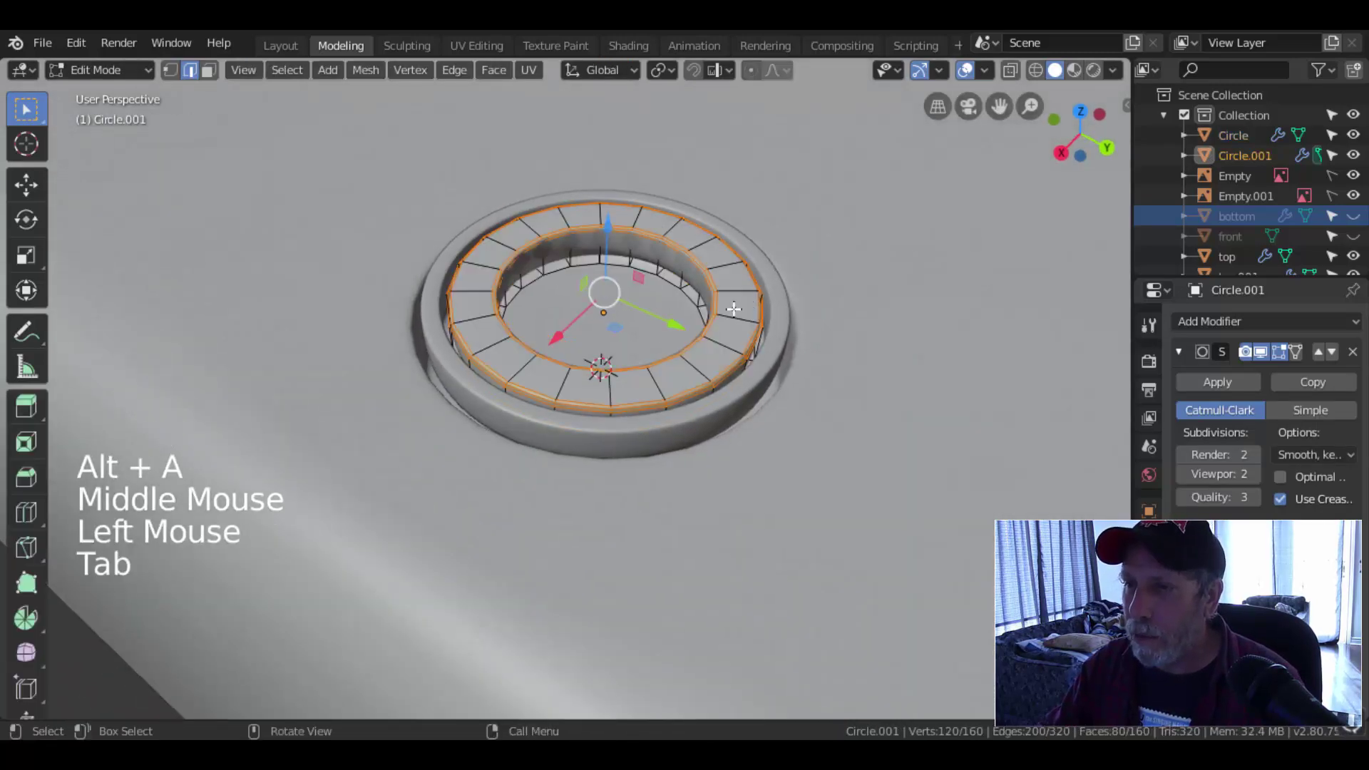
key(ctrl+r)
click(733, 314)
click(734, 314)
middle_drag(815, 339, 592, 119)
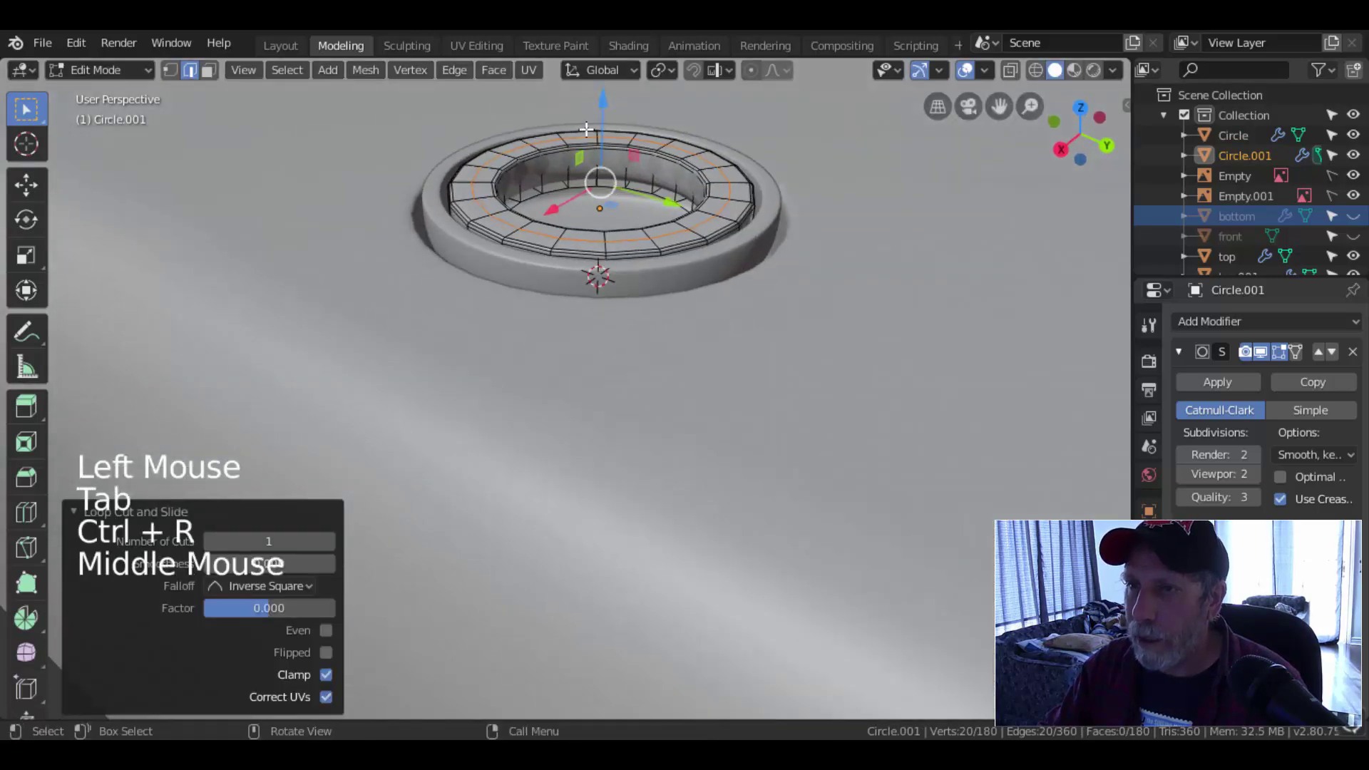
drag(598, 98, 597, 95)
key(Tab)
middle_drag(853, 251, 784, 325)
key(alt+a)
scroll(813, 279, down, 2)
scroll(779, 370, up, 2)
- Select the outer and inner rings together and raise them vertically out of the jack hole
click(709, 306)
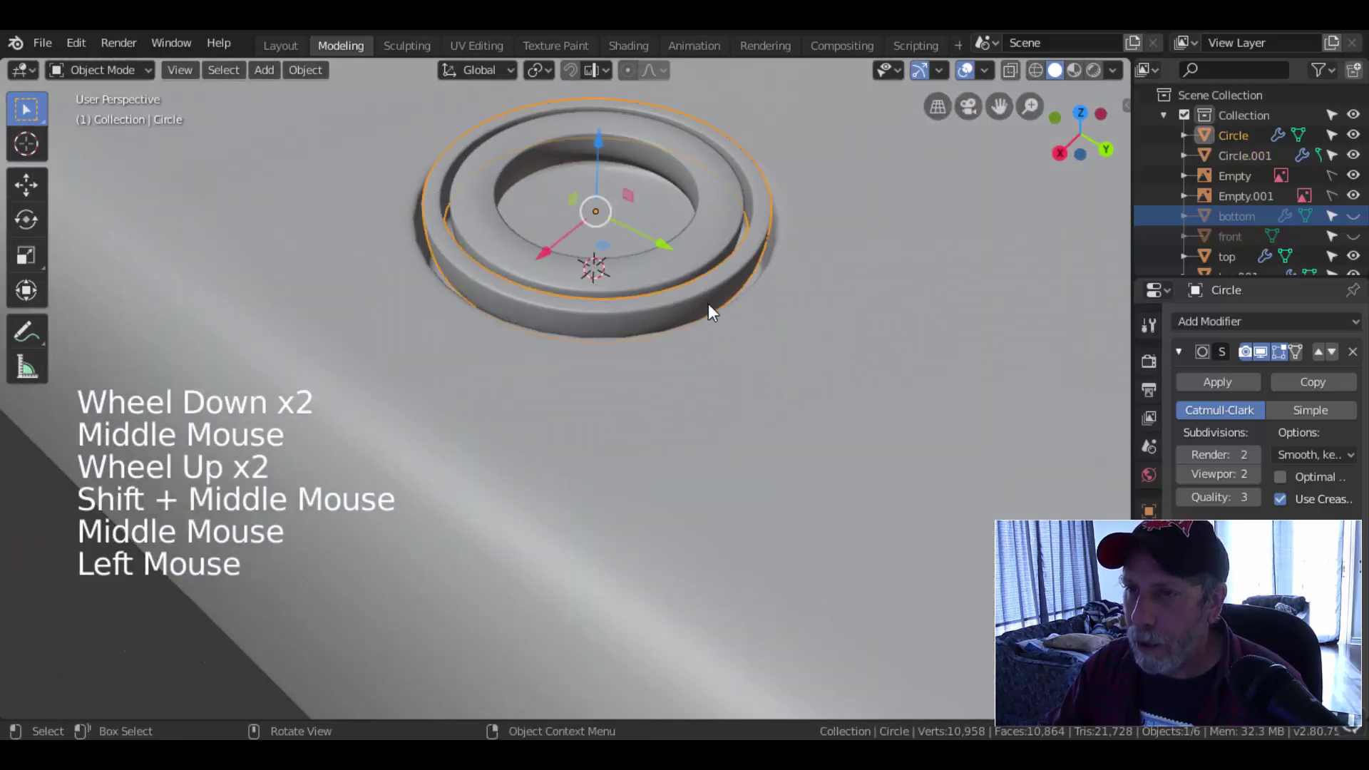
shift+click(716, 226)
scroll(792, 324, down, 1)
scroll(792, 324, down, 3)
middle_drag(728, 373, 654, 235)
drag(602, 171, 602, 128)
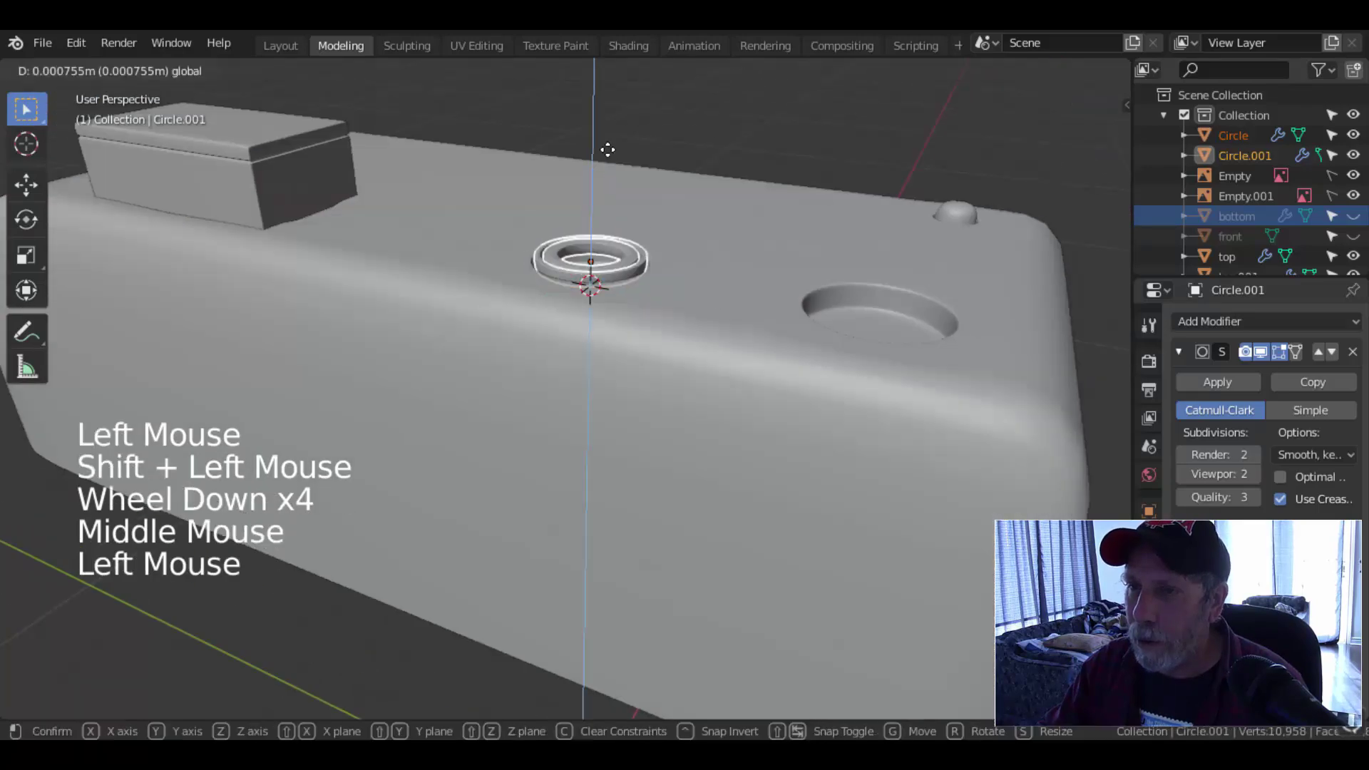
- Delete the bottom faces of both rings, then re-enable the inner ring's subdivision display in the viewport
key(Tab)
scroll(697, 285, up, 3)
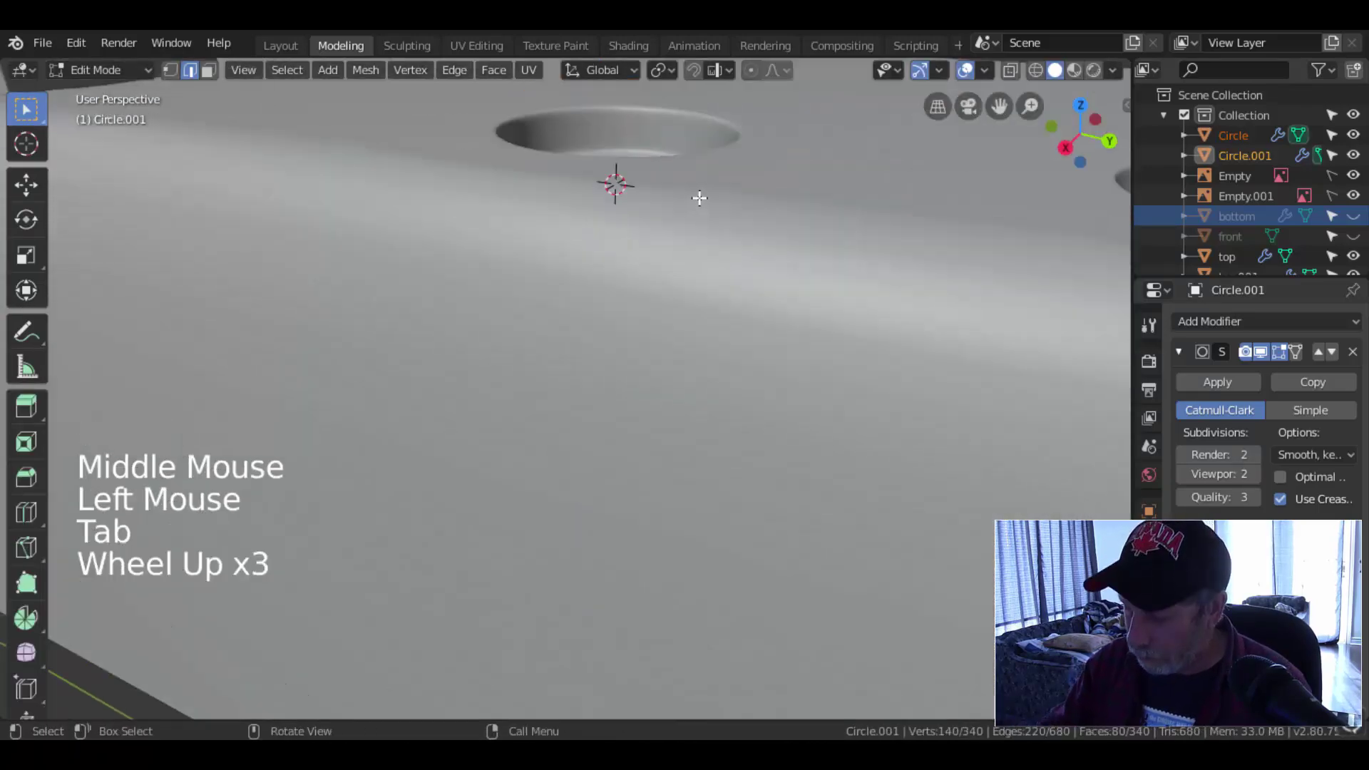
key(KP_1)
key(KP_3)
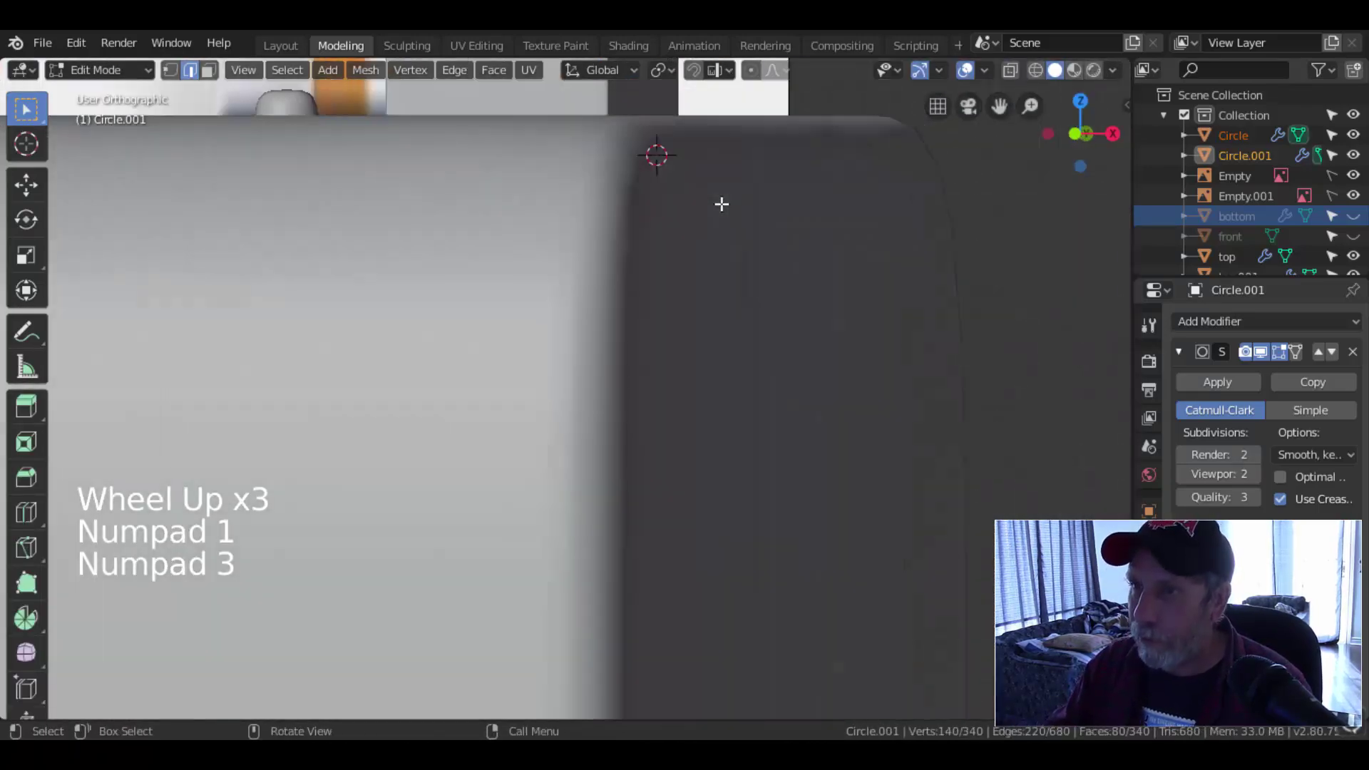
key(KP_Decimal)
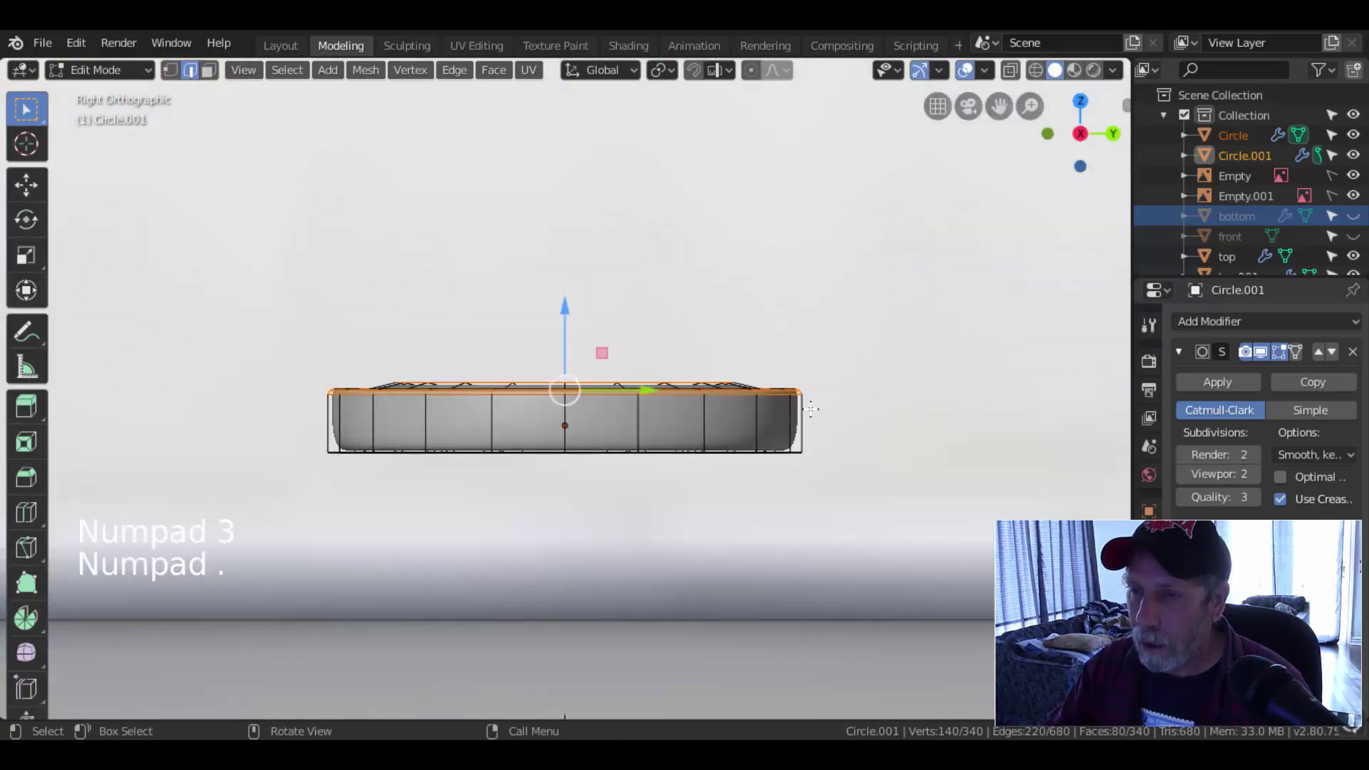
key(alt+a)
key(z)
click(657, 465)
key(b)
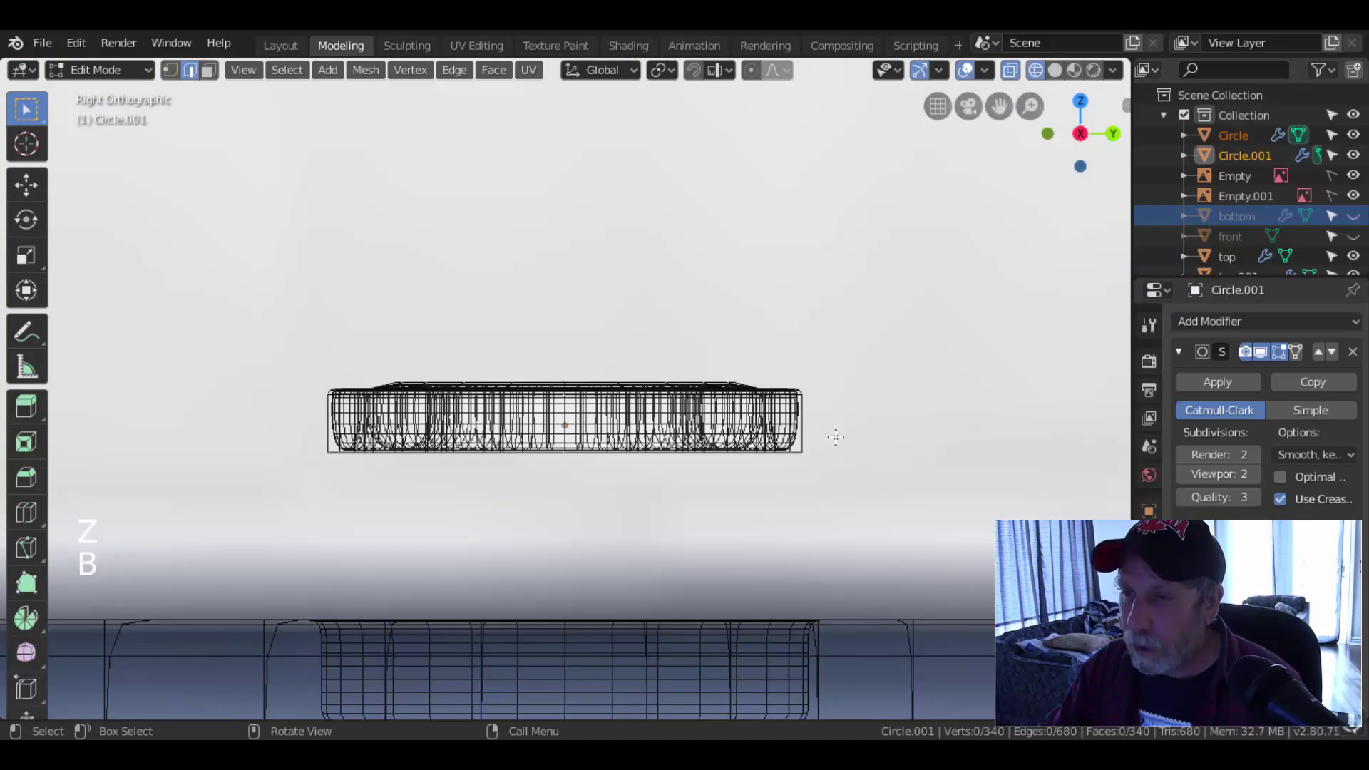
key(1)
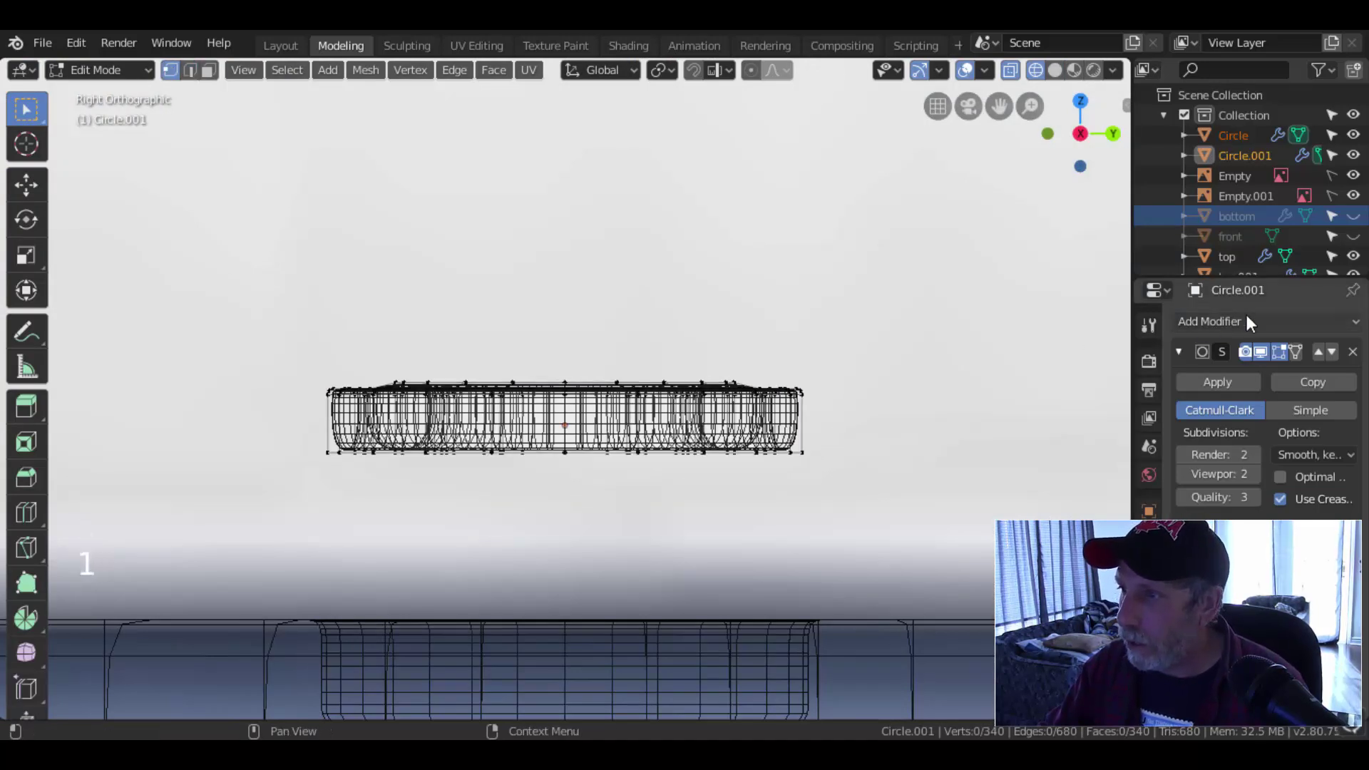
click(953, 495)
key(b)
drag(236, 450, 221, 444)
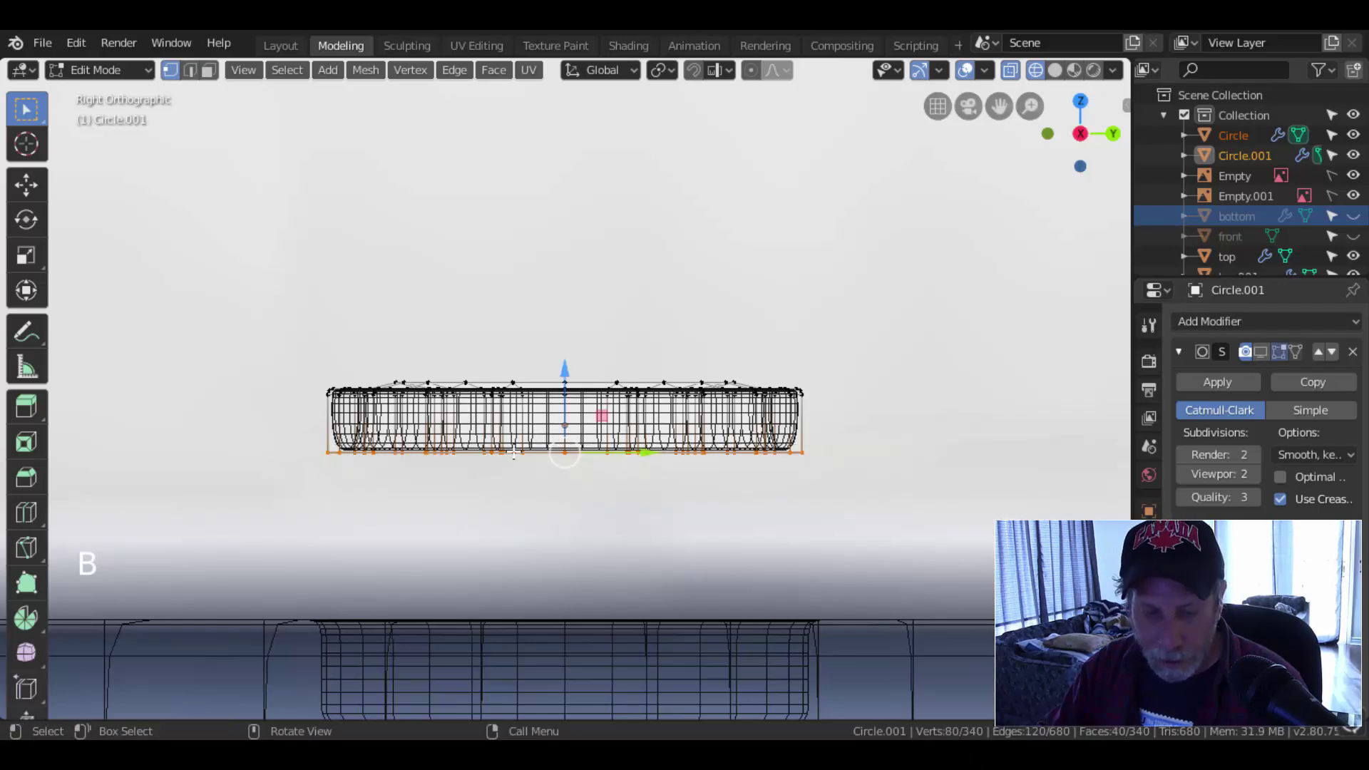
key(x)
click(496, 450)
middle_drag(685, 385, 745, 439)
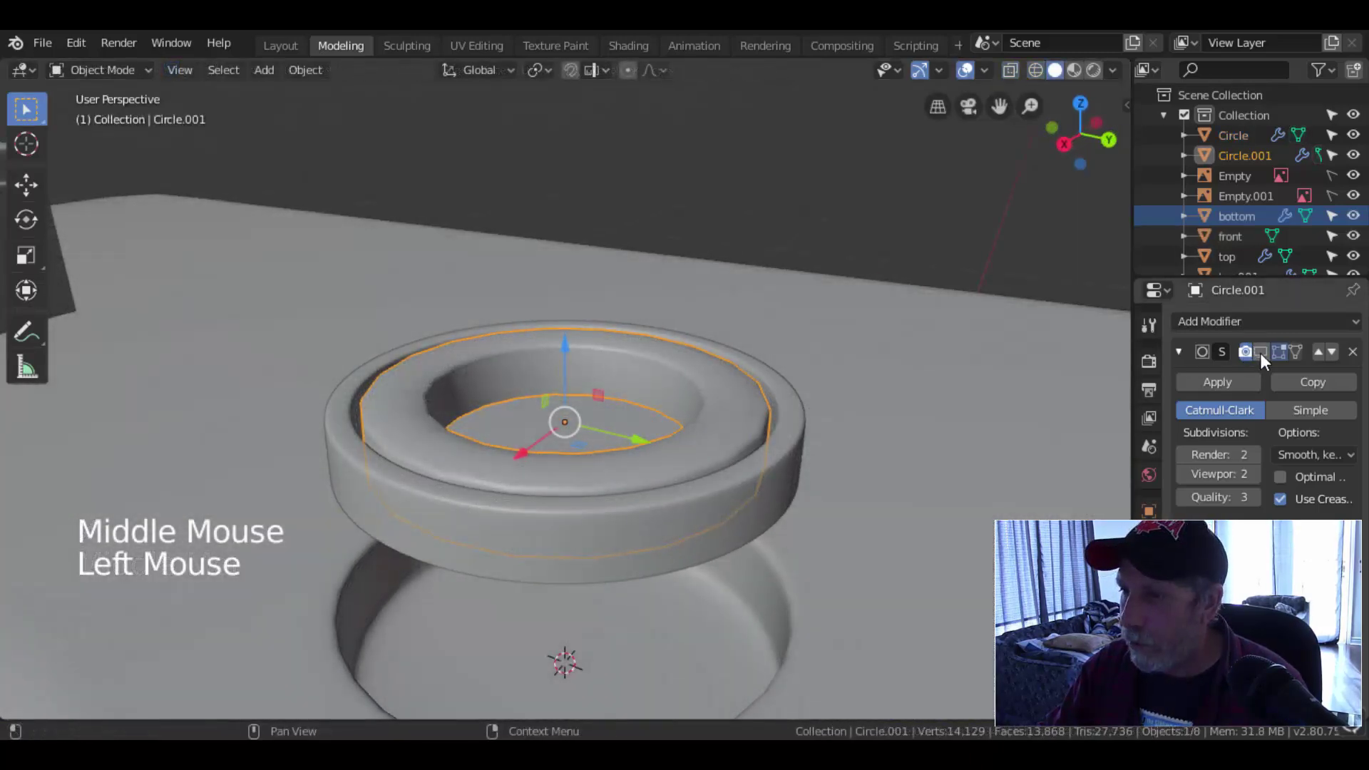
click(1260, 352)
- Select both rings and lower them 0.0371 m back into the jack hole
click(777, 451)
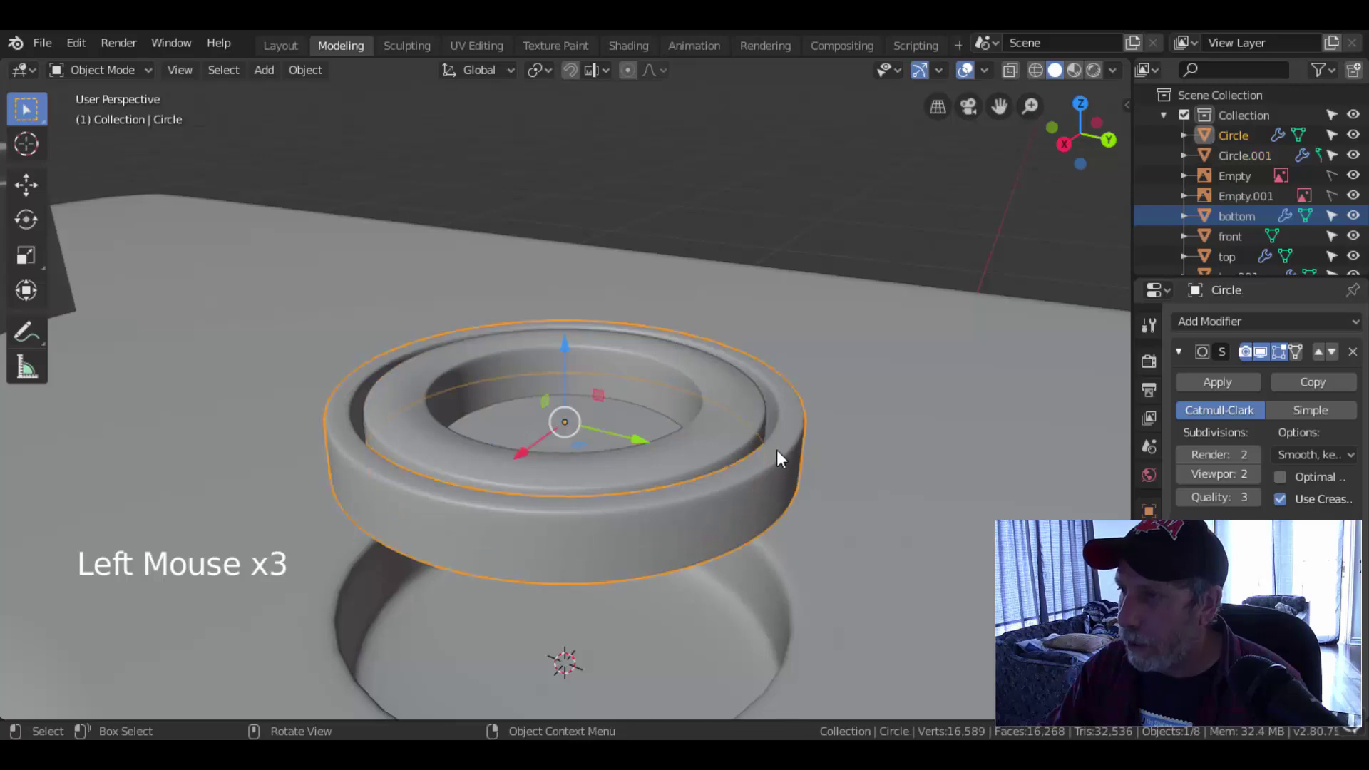
shift+click(726, 379)
scroll(780, 445, down, 3)
middle_drag(780, 445, 550, 333)
drag(554, 330, 575, 441)
middle_drag(738, 415, 790, 443)
- Scale both rings up slightly in the horizontal plane with Z locked so they fill the hole
scroll(759, 504, up, 2)
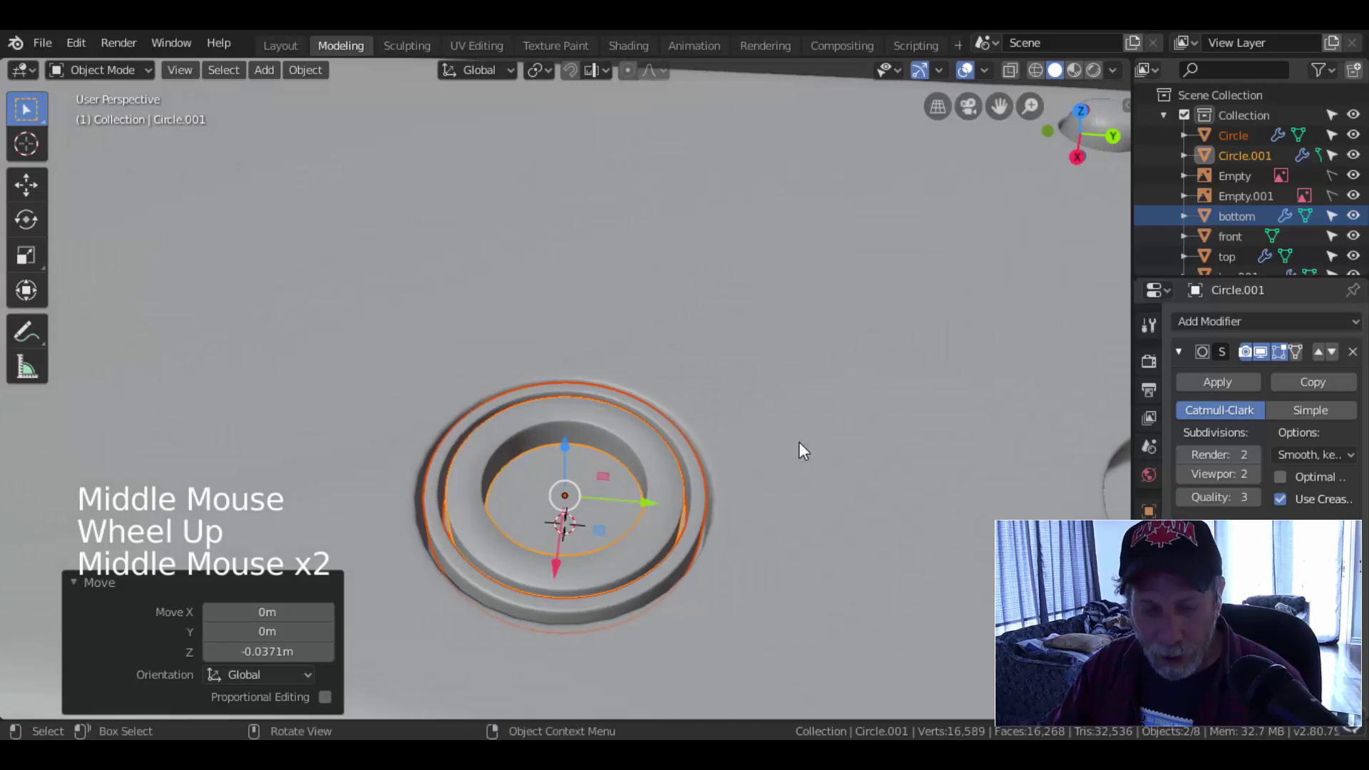
key(s)
key(shift+z)
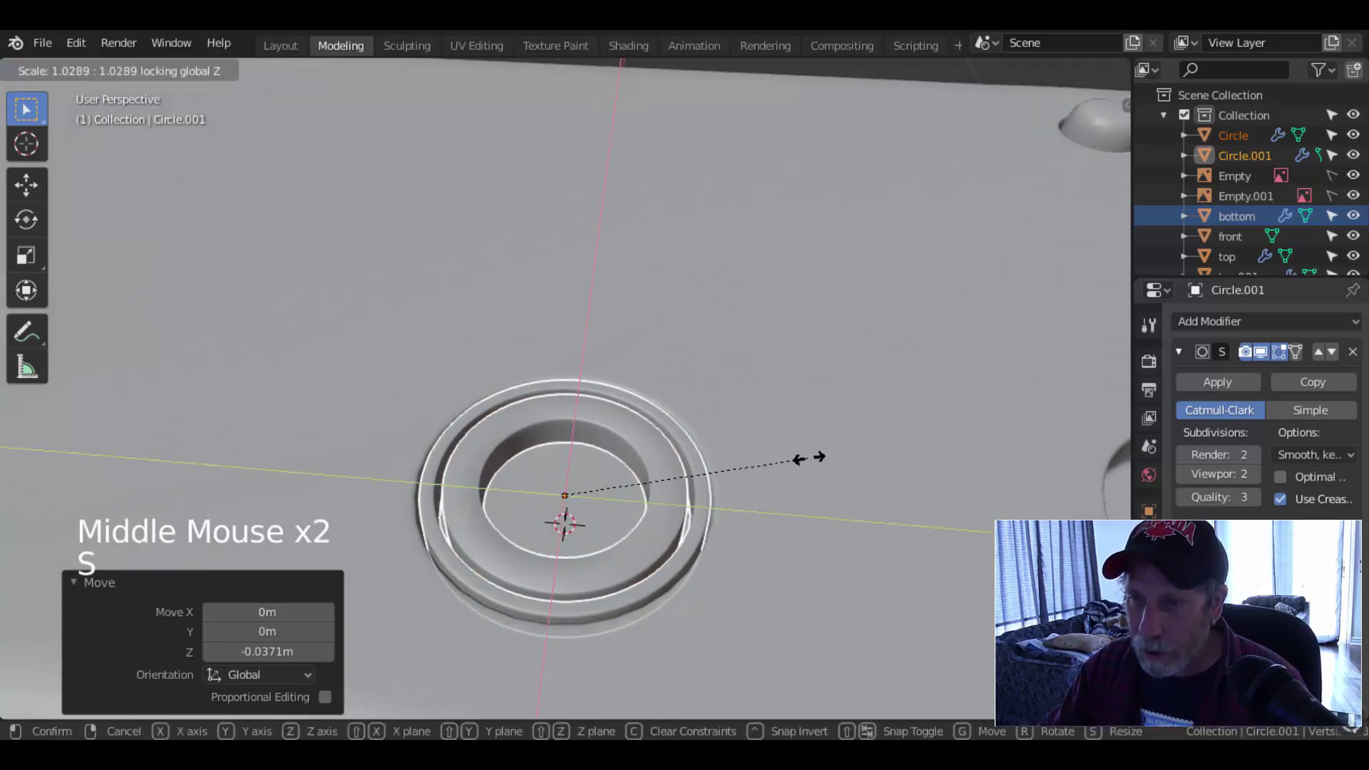
click(815, 467)
key(alt+a)
scroll(791, 435, down, 5)
middle_drag(716, 443, 734, 361)
scroll(721, 429, up, 2)
middle_drag(722, 429, 634, 409)
- Duplicate both rings and move the copies 0.187 m along Y into the second round hole
click(634, 406)
scroll(655, 397, up, 1)
scroll(654, 398, up, 1)
shift+click(649, 391)
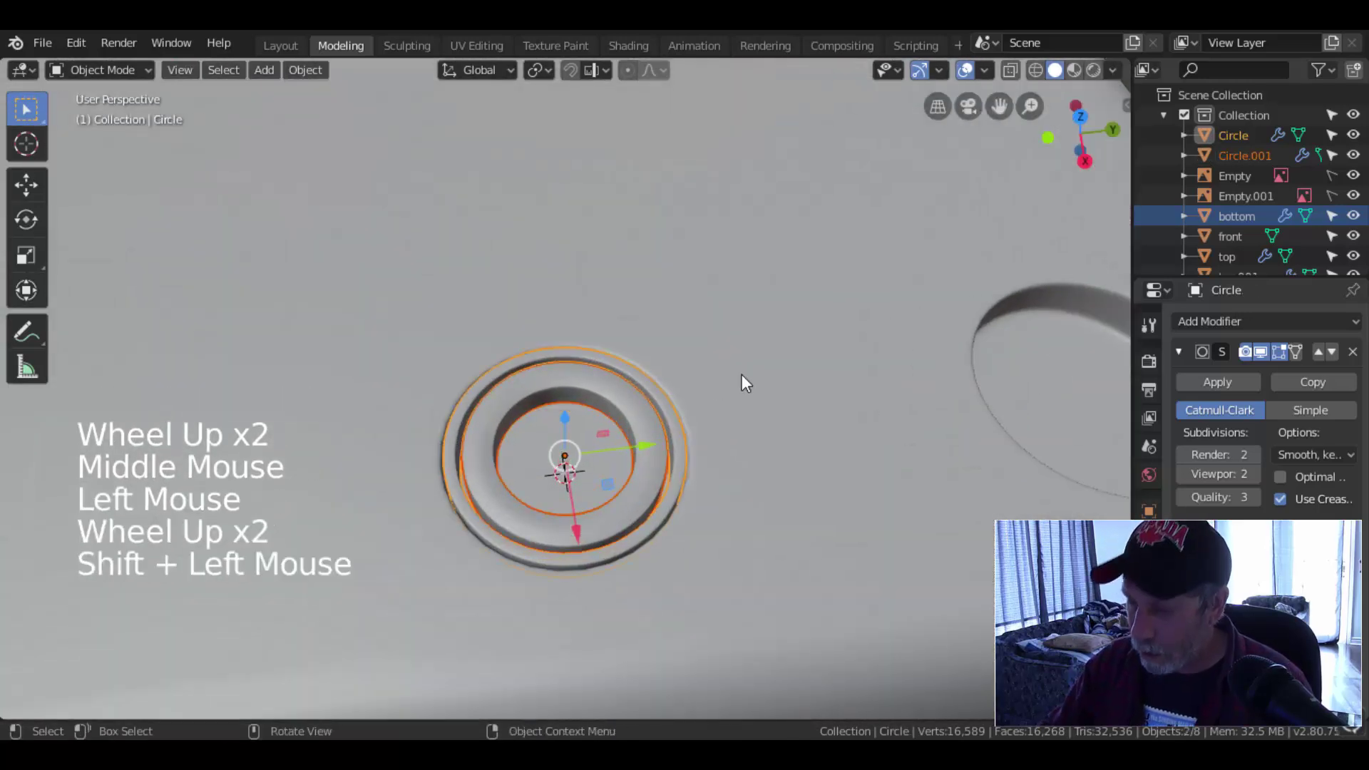
key(KP_7)
scroll(692, 293, down, 3)
shift+middle_drag(692, 293, 682, 490)
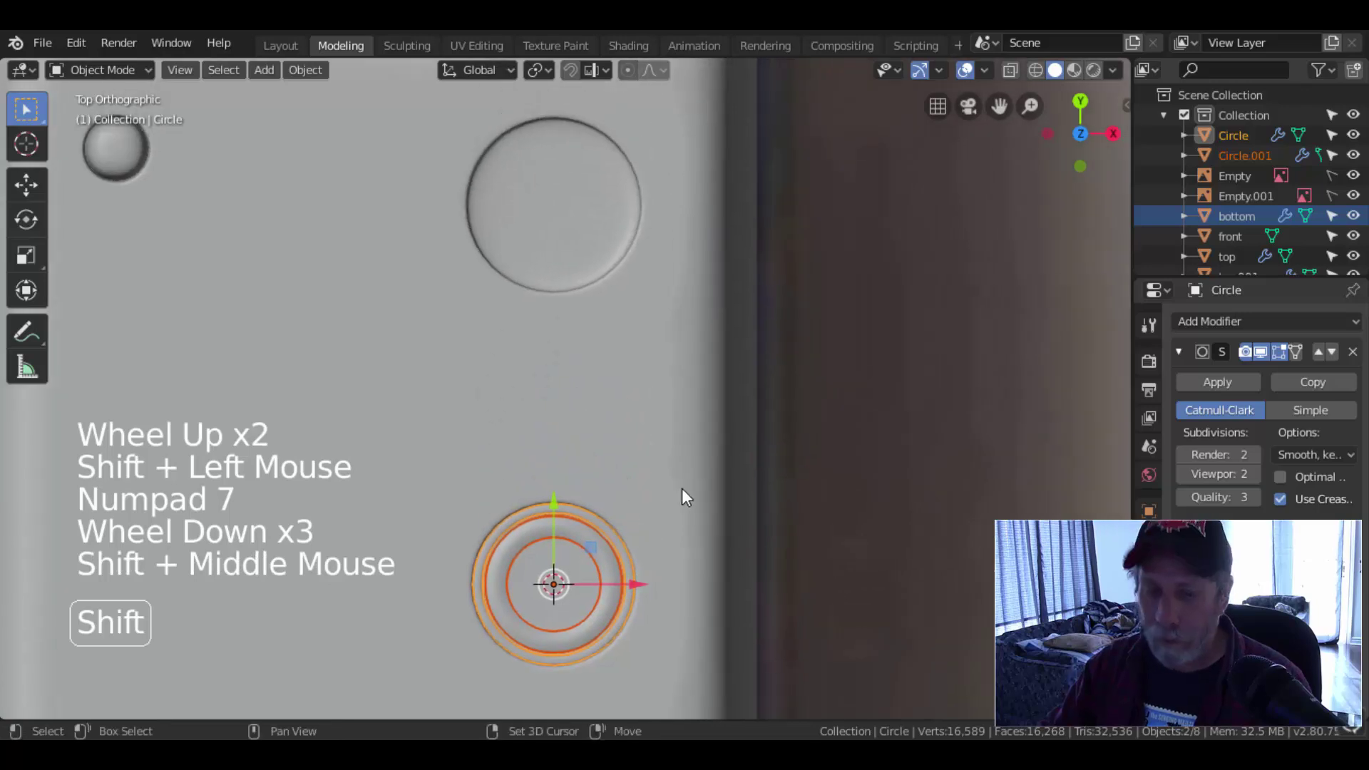
key(shift+d)
right_click(575, 507)
drag(554, 483, 602, 118)
- Scale the duplicated rings up slightly with Z locked to fit the second hole
middle_drag(776, 274, 828, 438)
middle_drag(827, 439, 708, 406)
scroll(710, 406, up, 2)
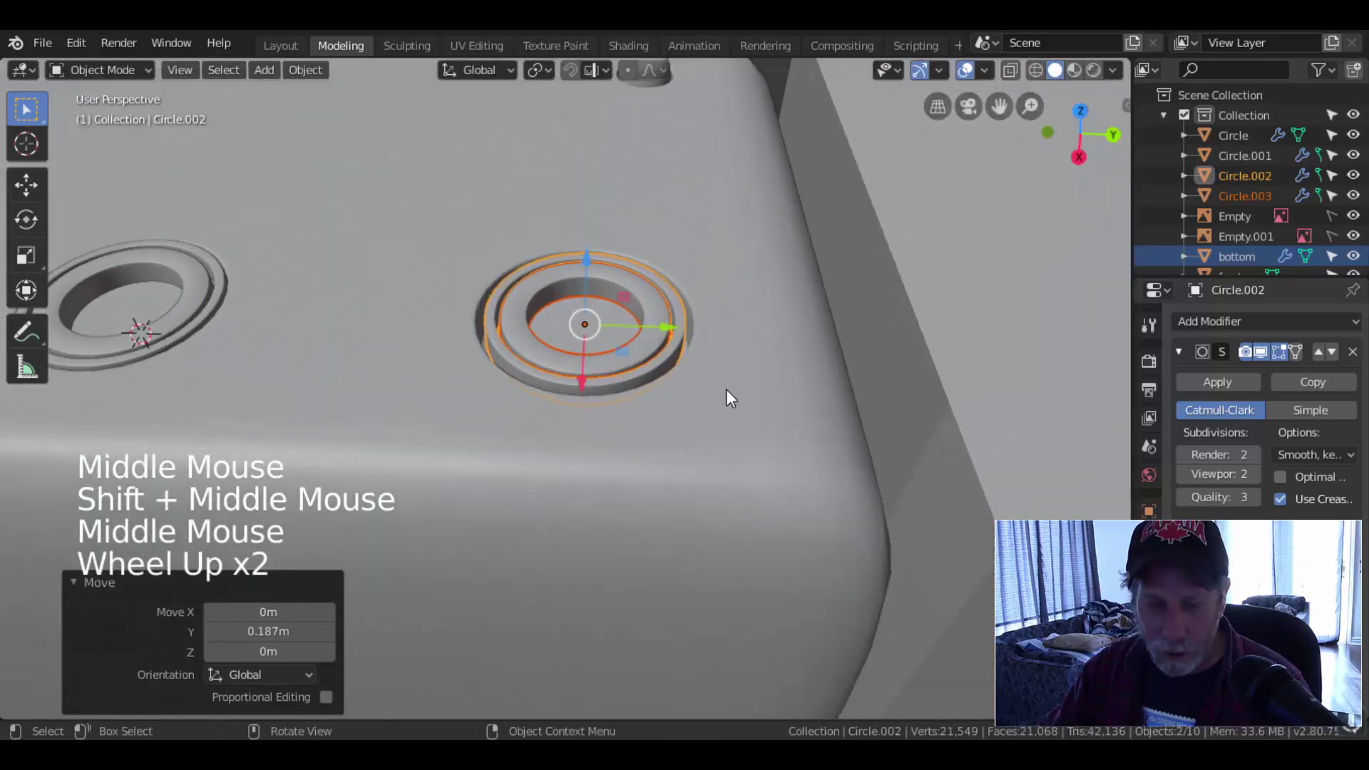
key(s)
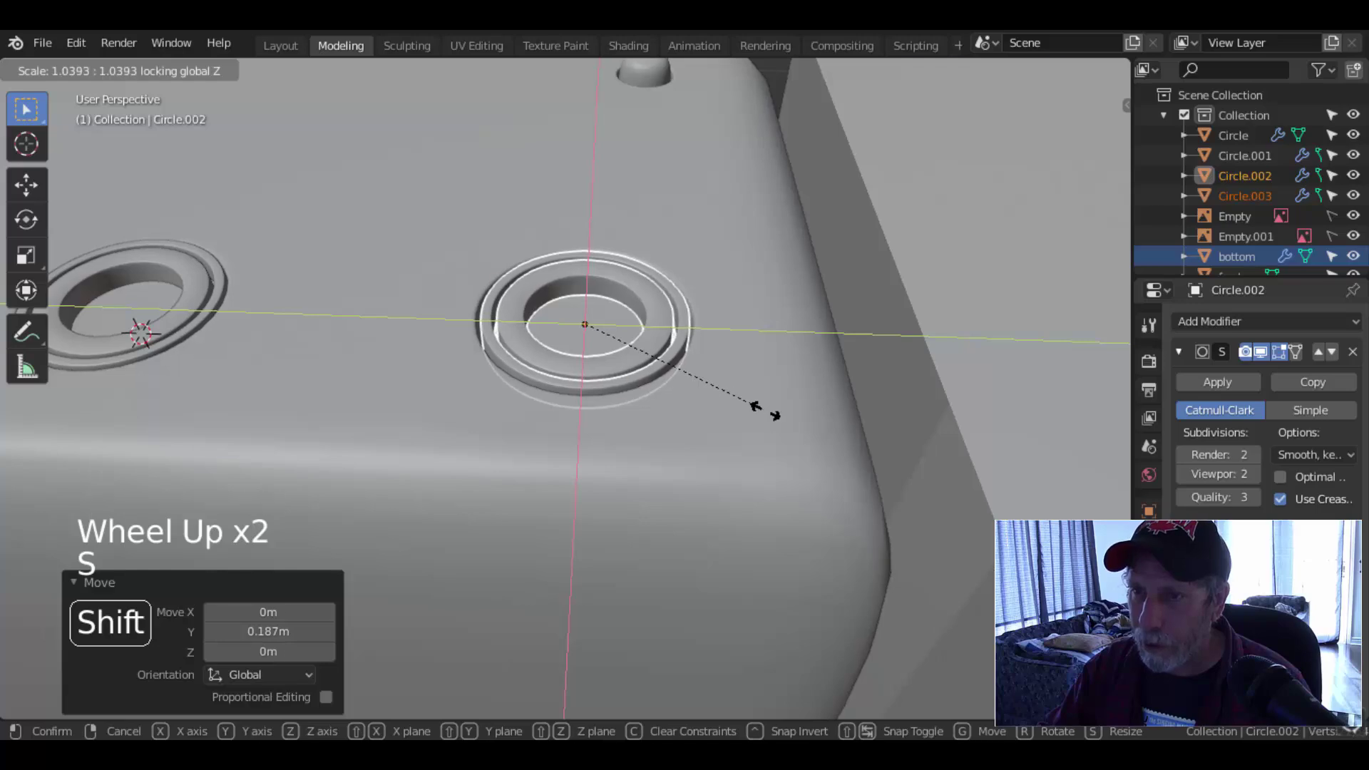
key(alt+a)
- Open the top piece in Edit Mode and delete the floor faces inside the second jack hole
scroll(695, 344, down, 4)
middle_drag(694, 344, 750, 461)
scroll(679, 391, up, 2)
click(750, 460)
key(Tab)
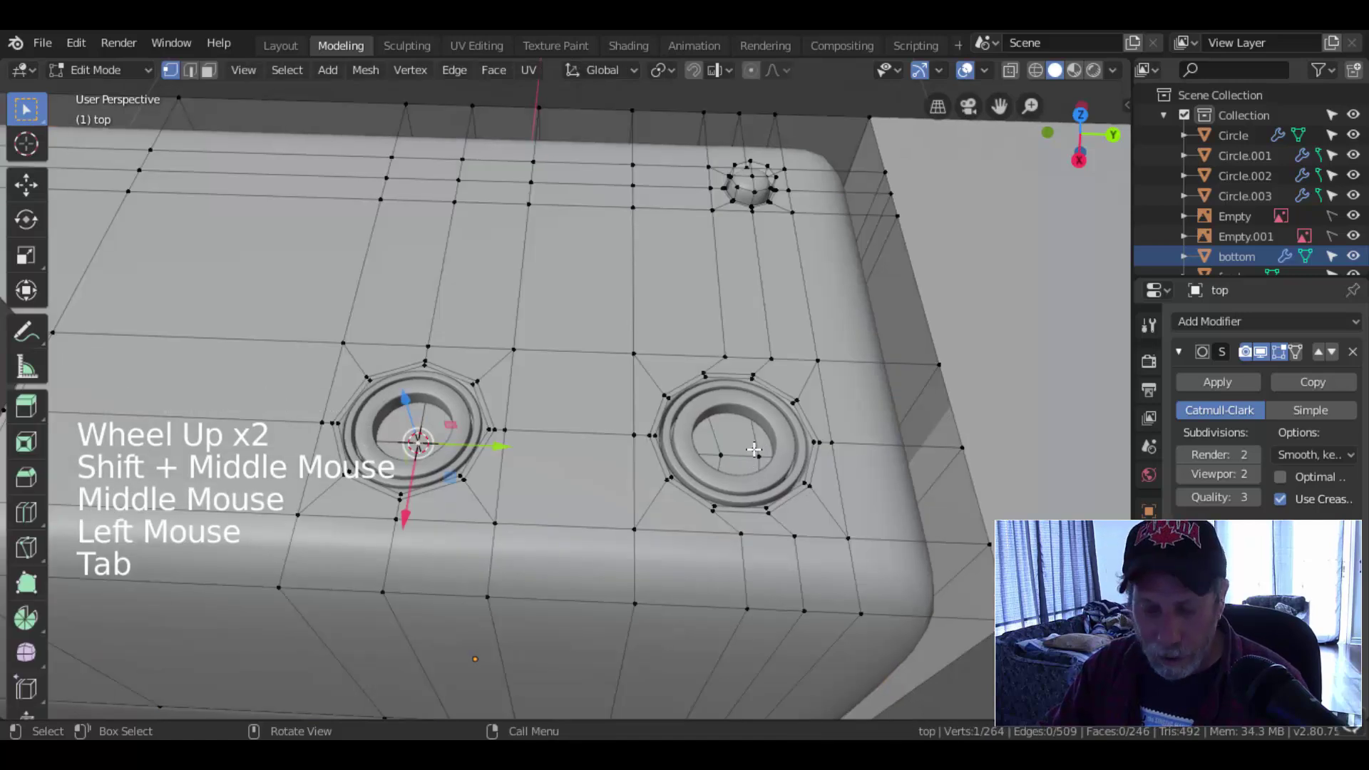
key(c)
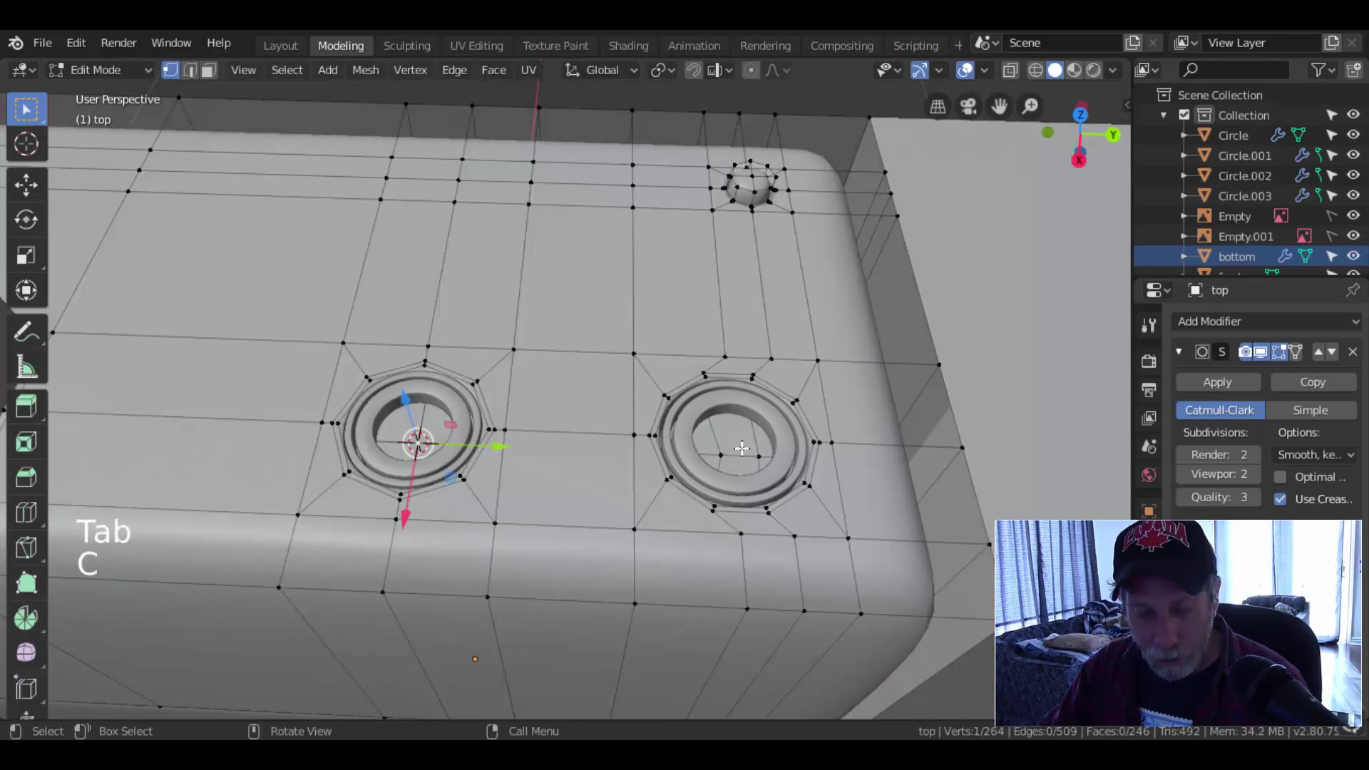
key(3)
key(c)
drag(734, 446, 745, 447)
right_click(746, 446)
key(x)
click(743, 447)
- Delete the top piece's floor faces inside the first jack hole and leave Edit Mode
middle_drag(785, 471, 540, 425)
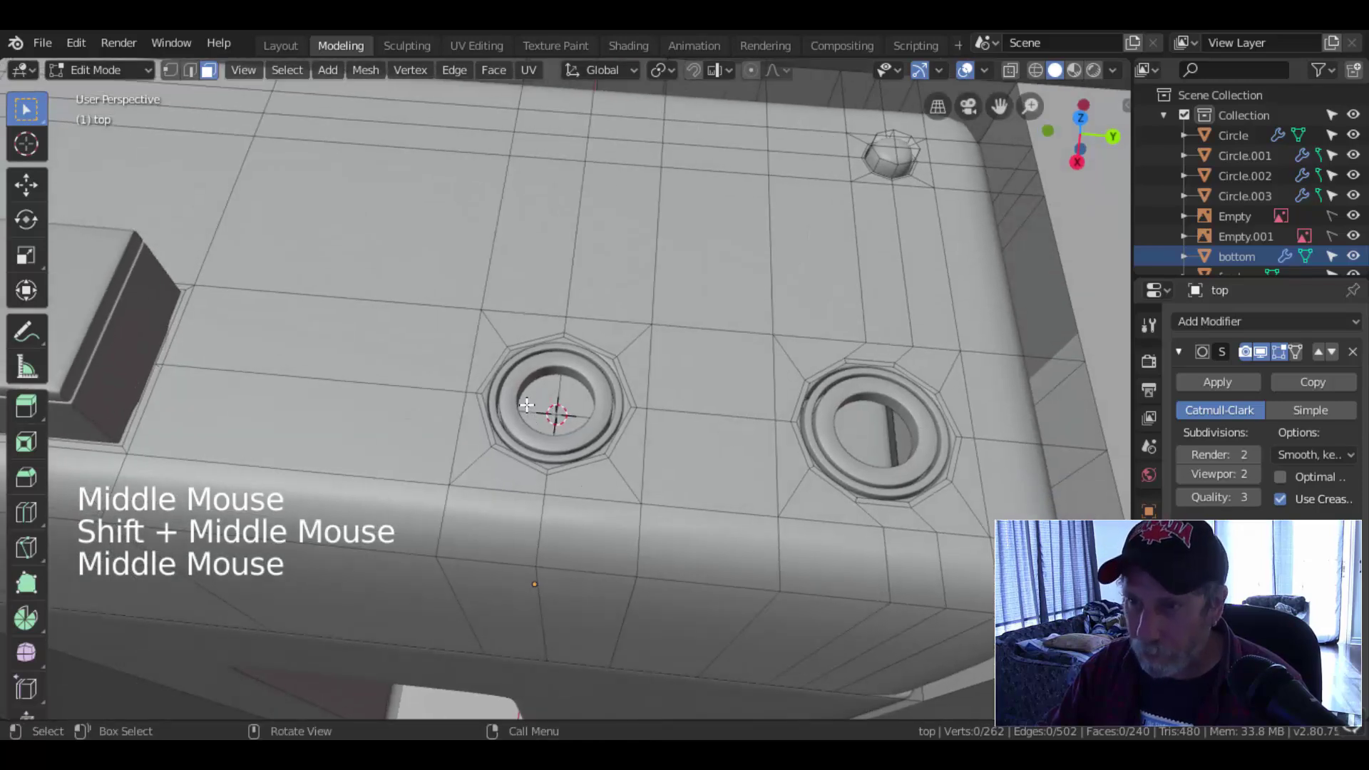
click(553, 403)
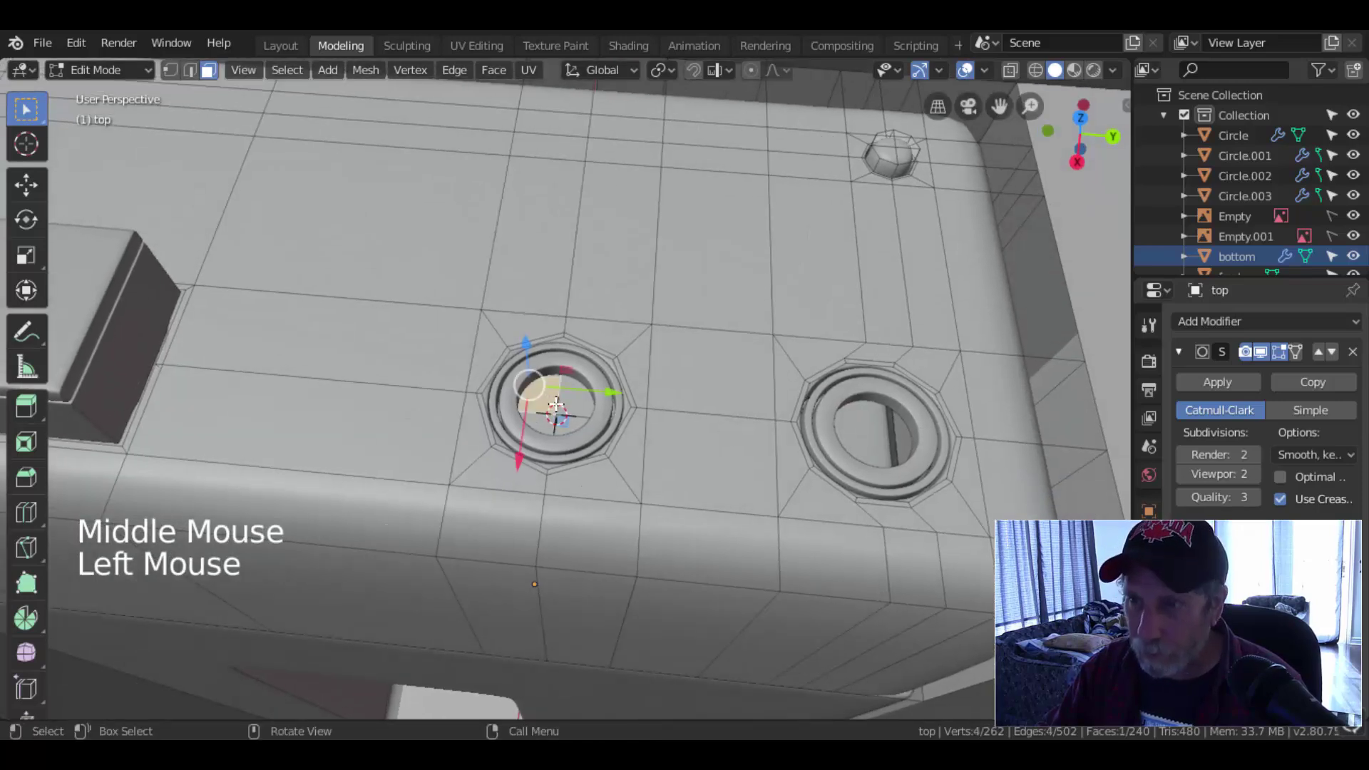
key(c)
click(570, 403)
right_click(574, 401)
key(x)
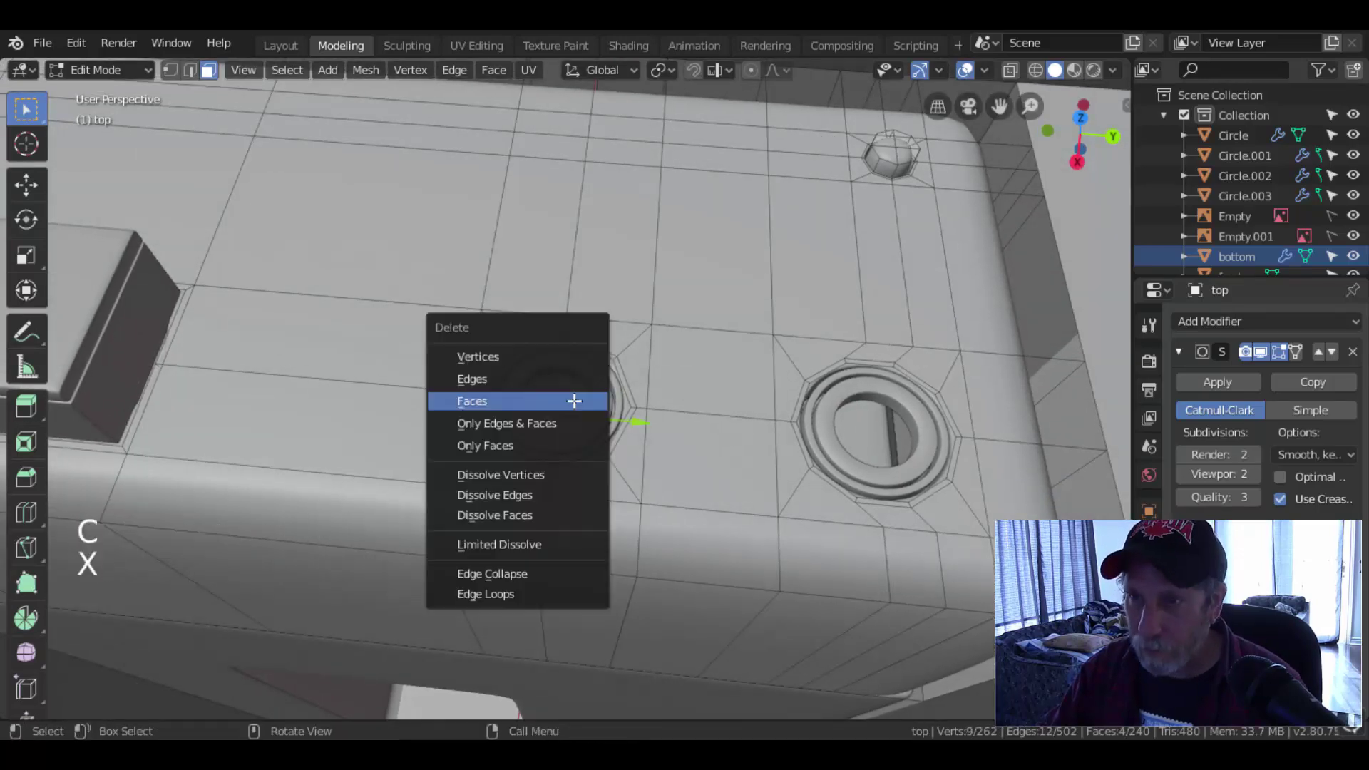
key(Tab)
key(alt+a)
- Add a loop cut across the top piece's end beyond the raised block, slid to factor 0.840 towards the outer edge
scroll(665, 434, down, 3)
middle_drag(665, 434, 429, 362)
scroll(662, 411, down, 2)
click(493, 412)
key(Tab)
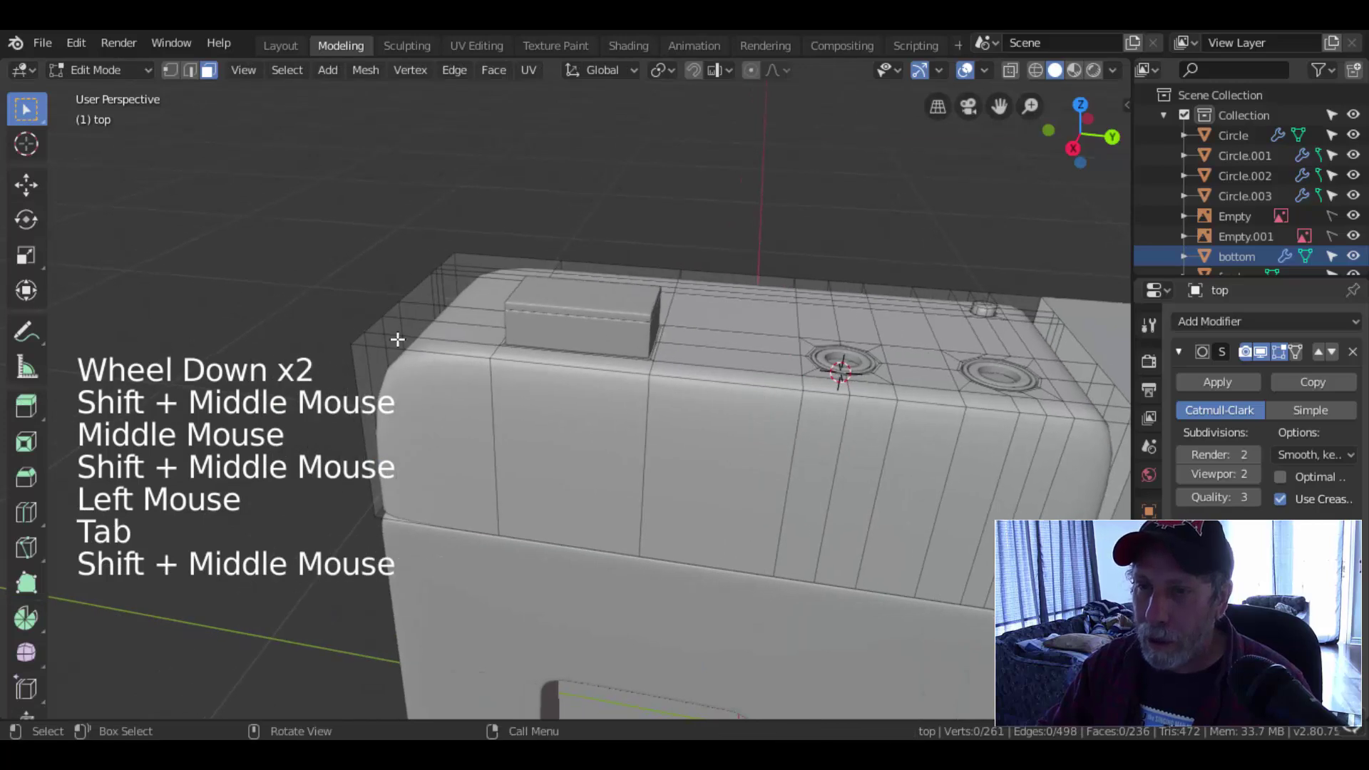
key(ctrl+e)
key(ctrl+r)
click(430, 362)
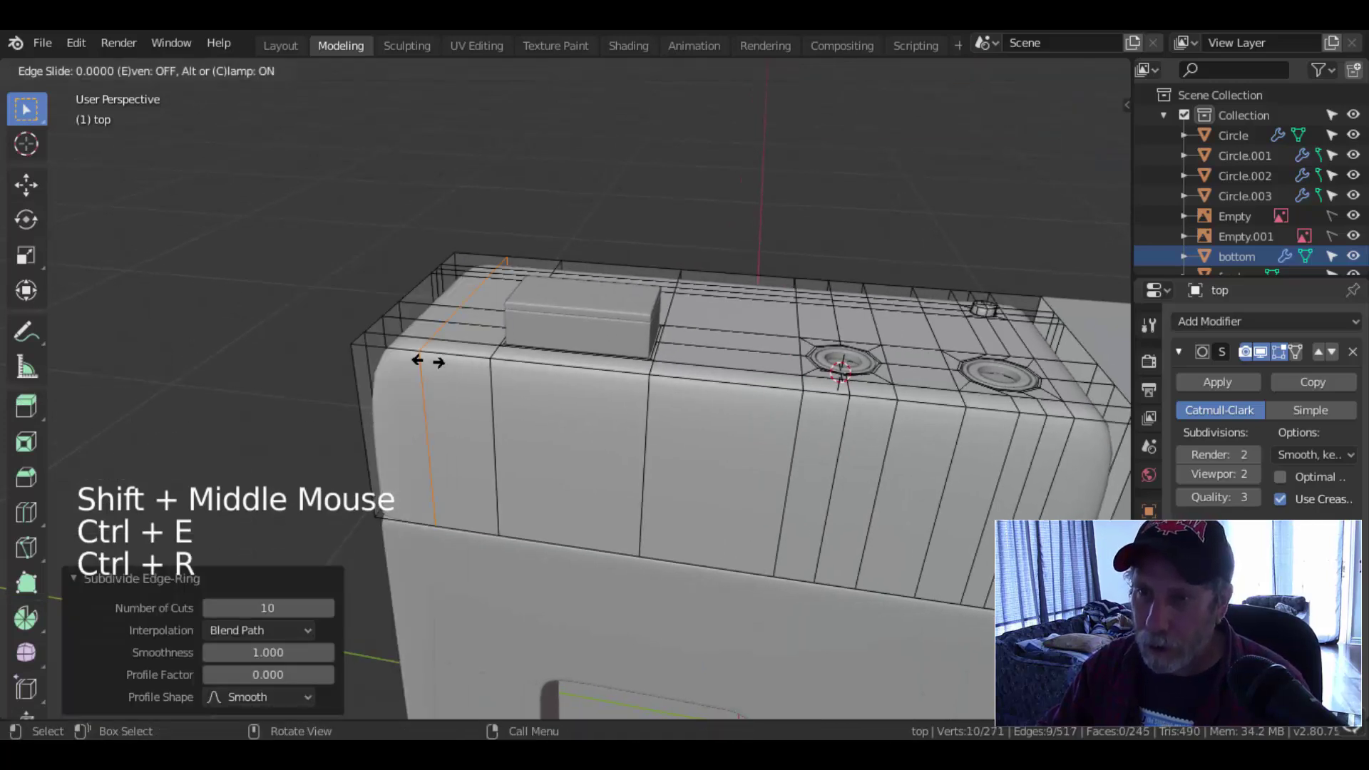
click(371, 370)
- Add a horizontal loop cut around the top piece's sides, slid to factor -0.920 towards the upper edge
key(ctrl+r)
click(471, 428)
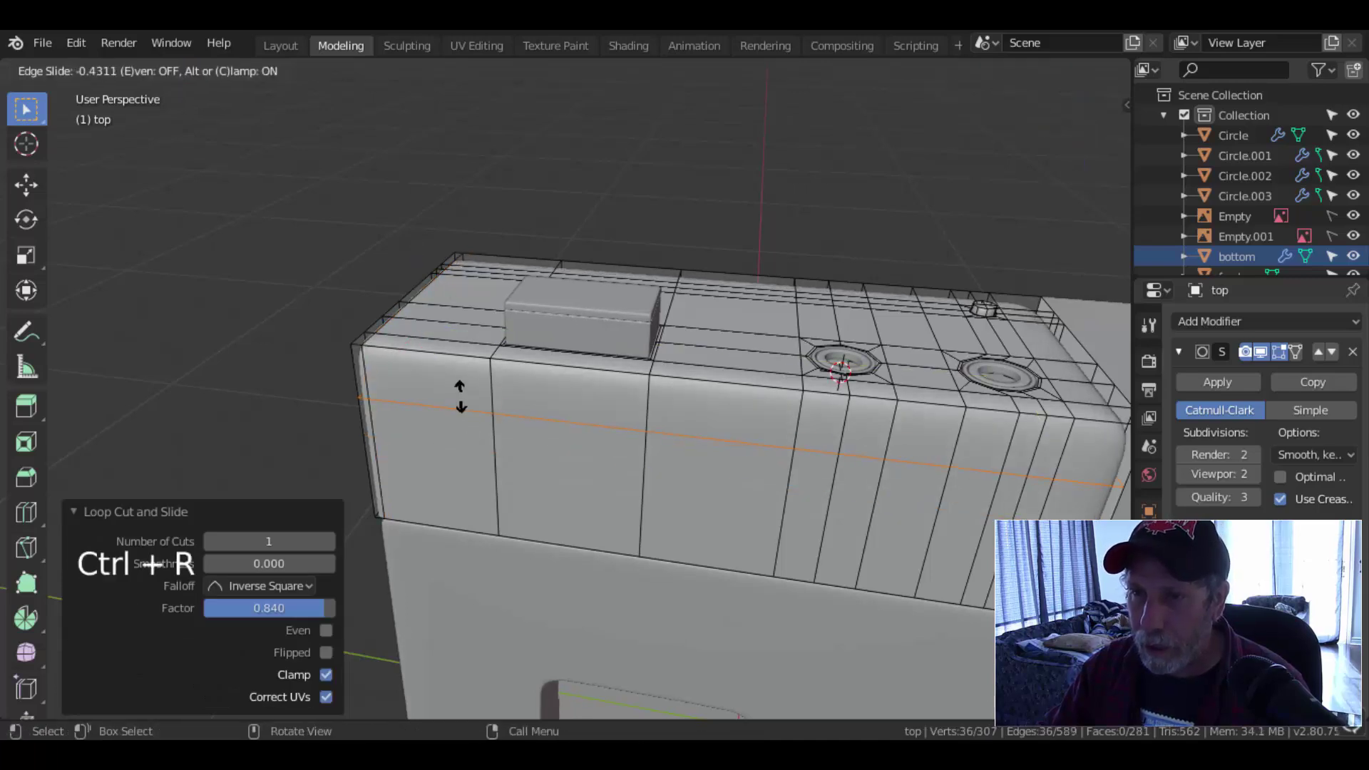
click(466, 355)
- Add a loop cut across the top piece's end beyond the second jack hole, slid close to the outer edge, and leave Edit Mode
shift+middle_drag(779, 422, 862, 438)
key(ctrl+r)
click(862, 437)
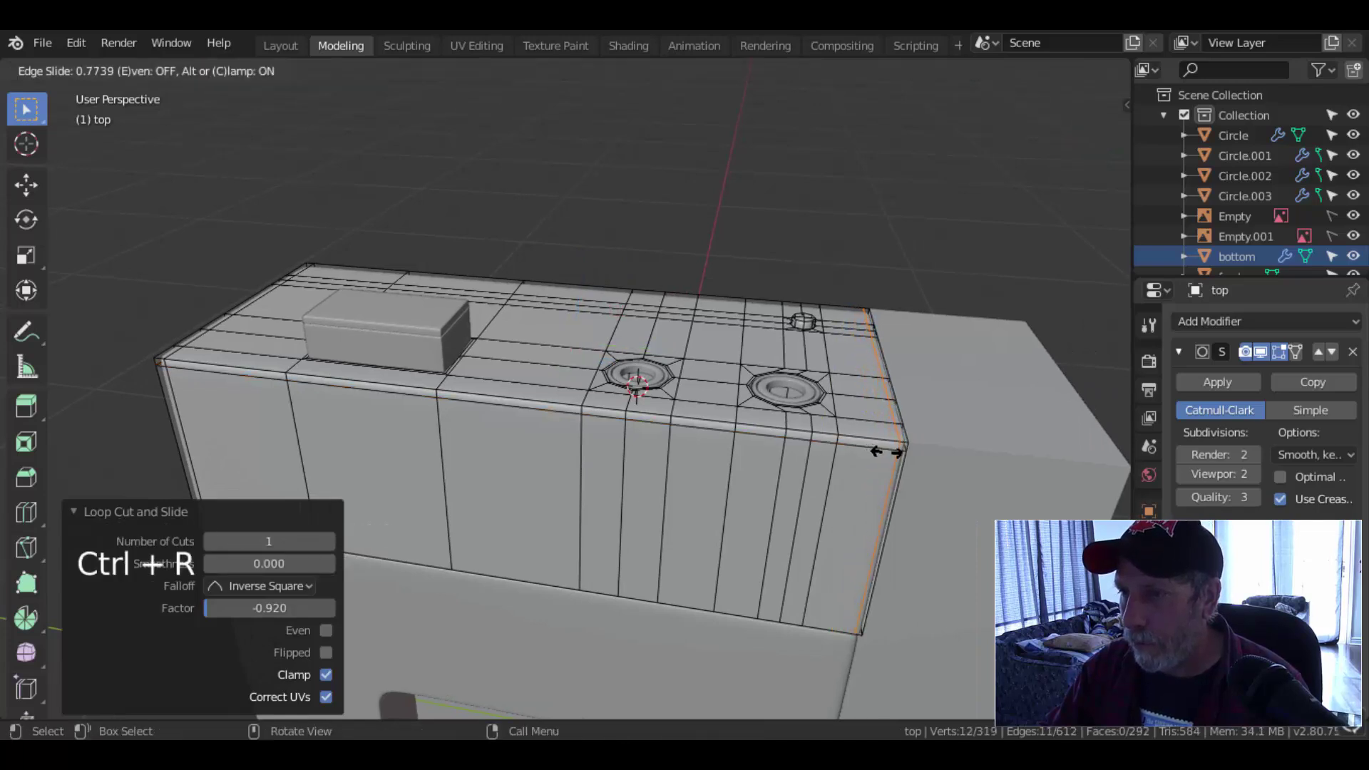
click(886, 451)
key(Tab)
- Hide the raised block on the top piece and open the top piece in Edit Mode
scroll(611, 414, down, 3)
middle_drag(741, 503, 606, 421)
scroll(570, 473, up, 1)
click(625, 372)
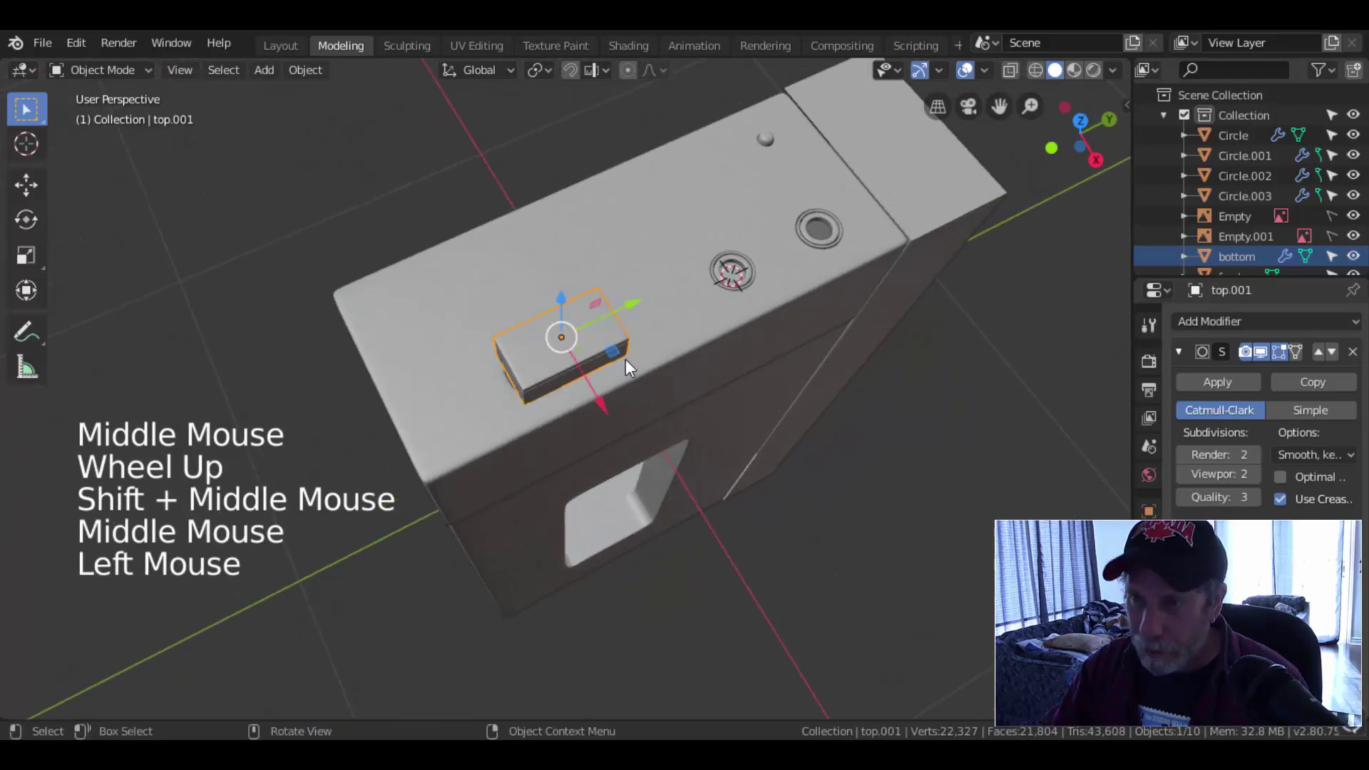
key(h)
middle_drag(626, 358, 536, 402)
click(534, 386)
key(Tab)
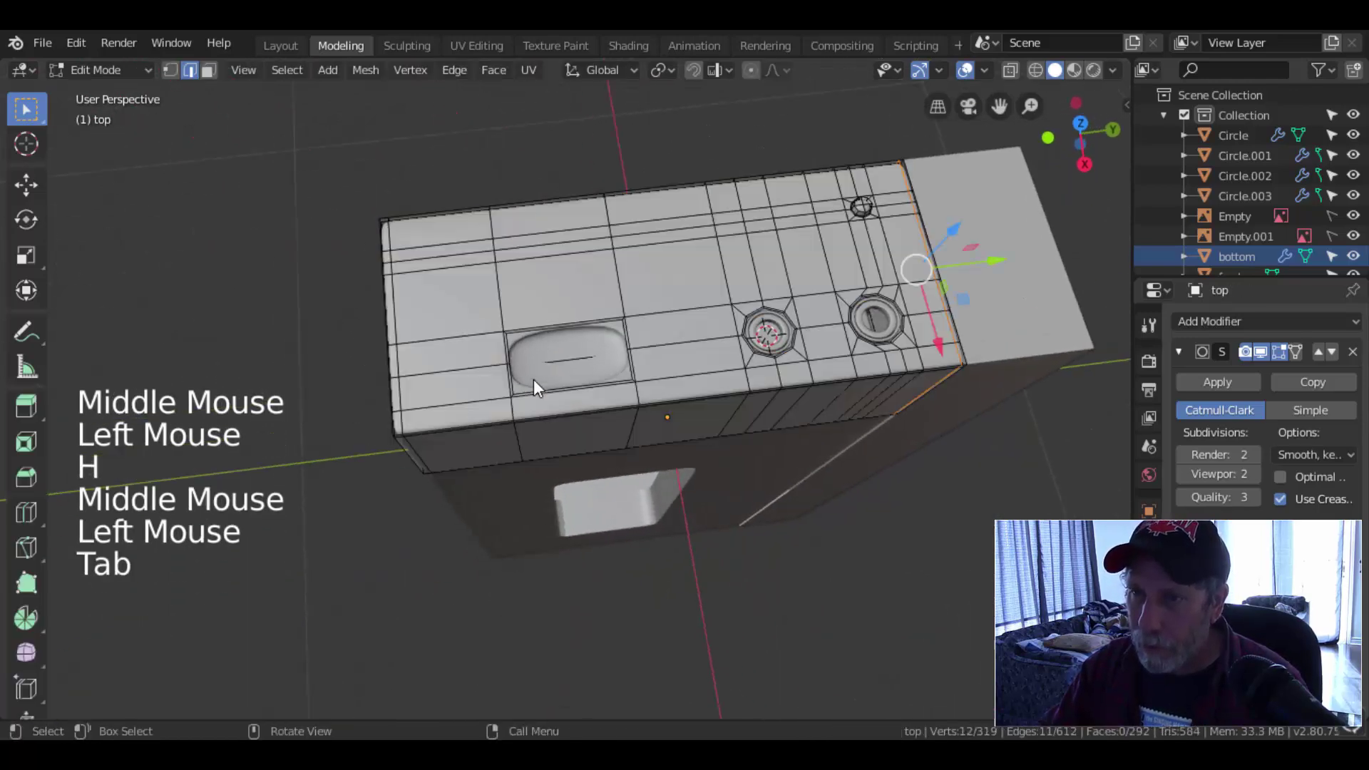
- Add two loop cuts across the rectangular recess, one slid tight against each end, the one nearer the jack holes at factor 0.969
key(ctrl+r)
click(526, 335)
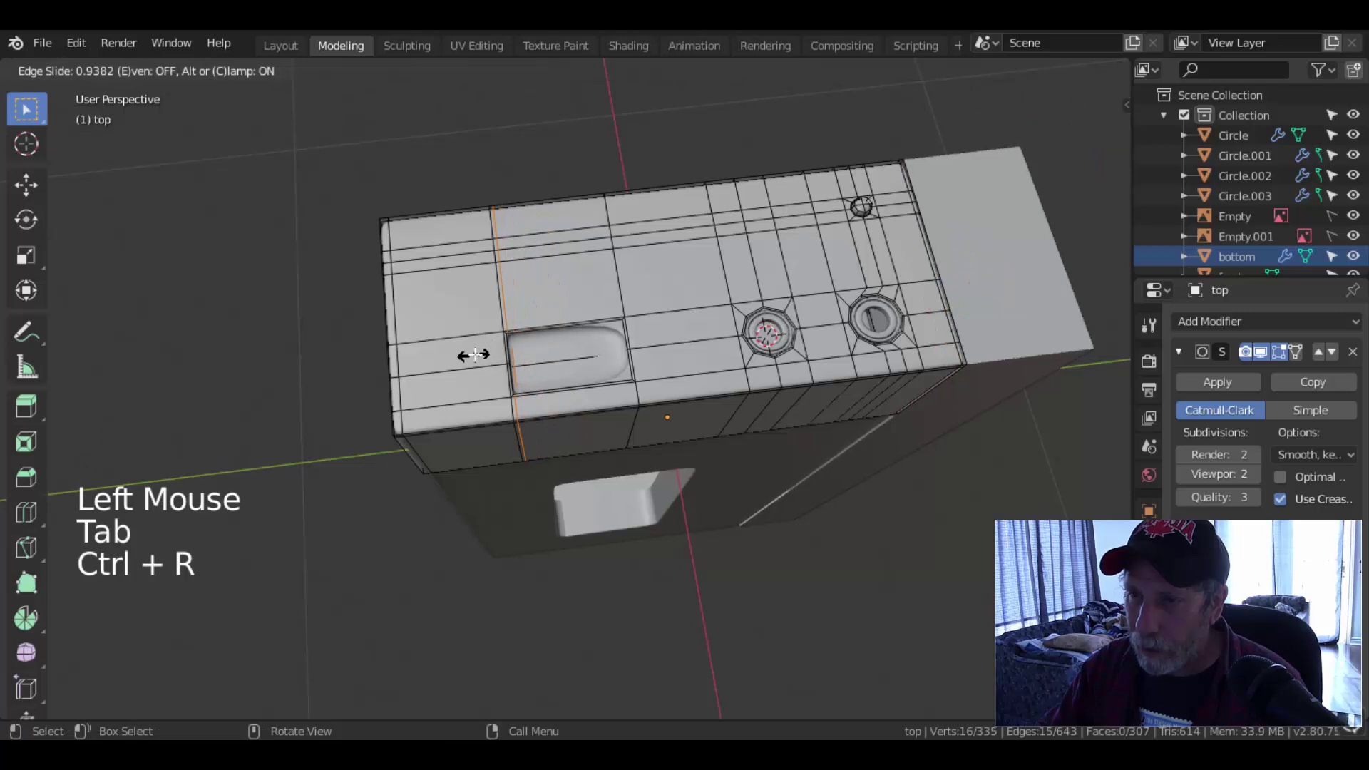
click(474, 355)
key(ctrl+r)
click(615, 326)
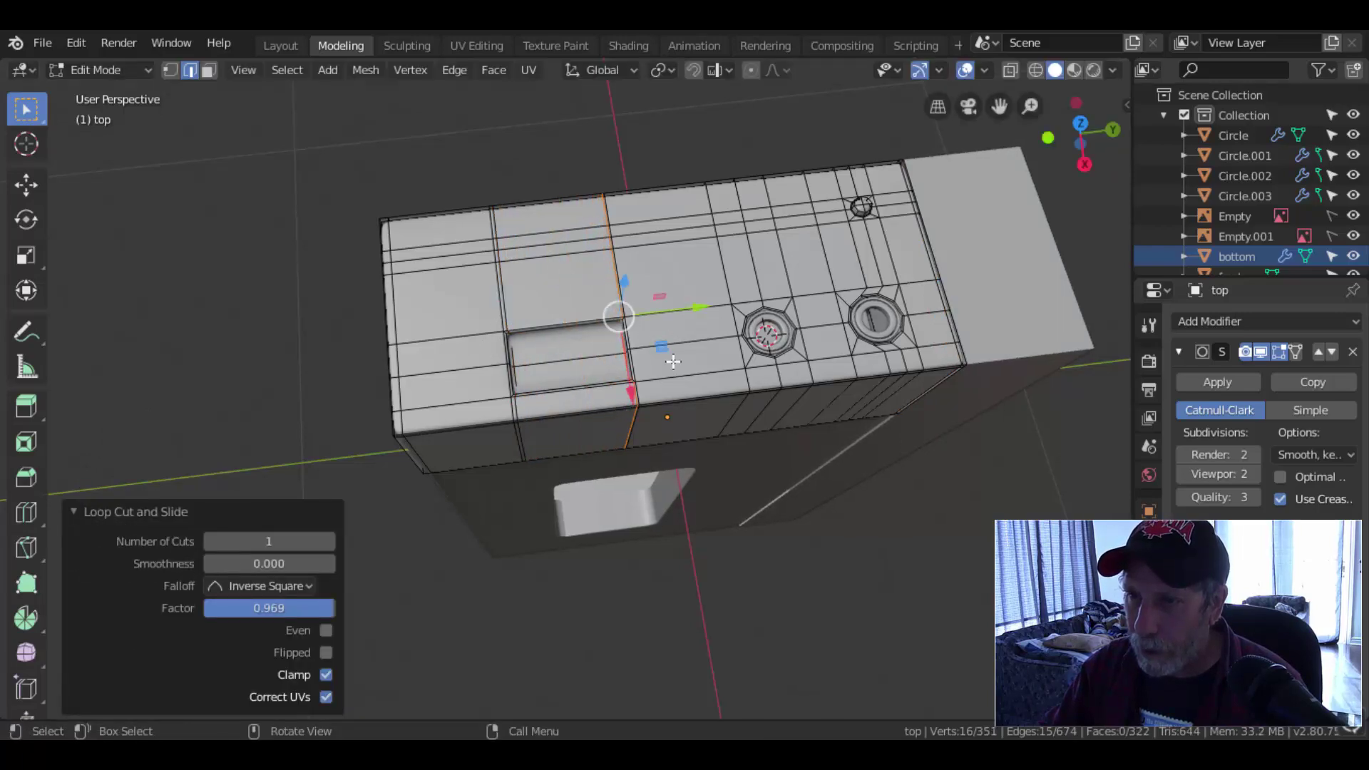
middle_drag(670, 347, 588, 345)
scroll(589, 345, up, 3)
scroll(538, 291, up, 2)
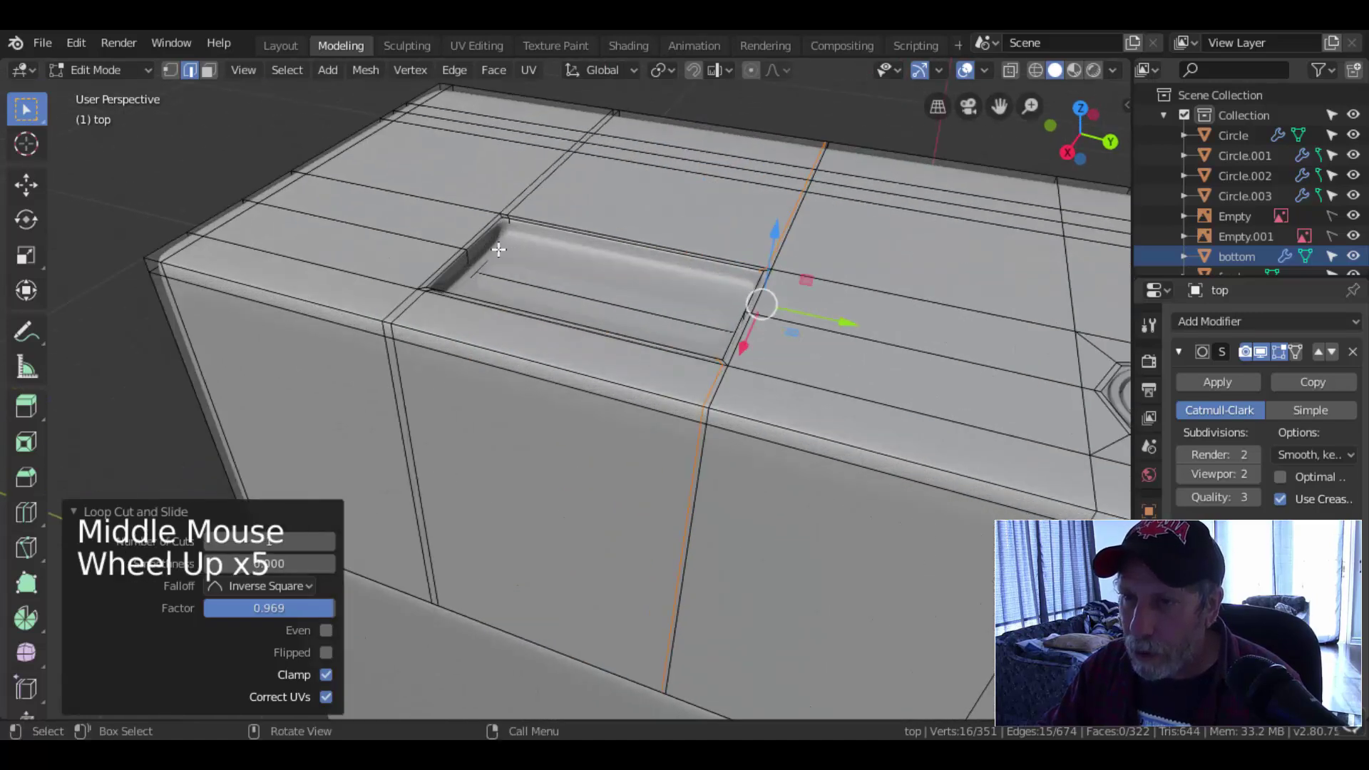
click(505, 238)
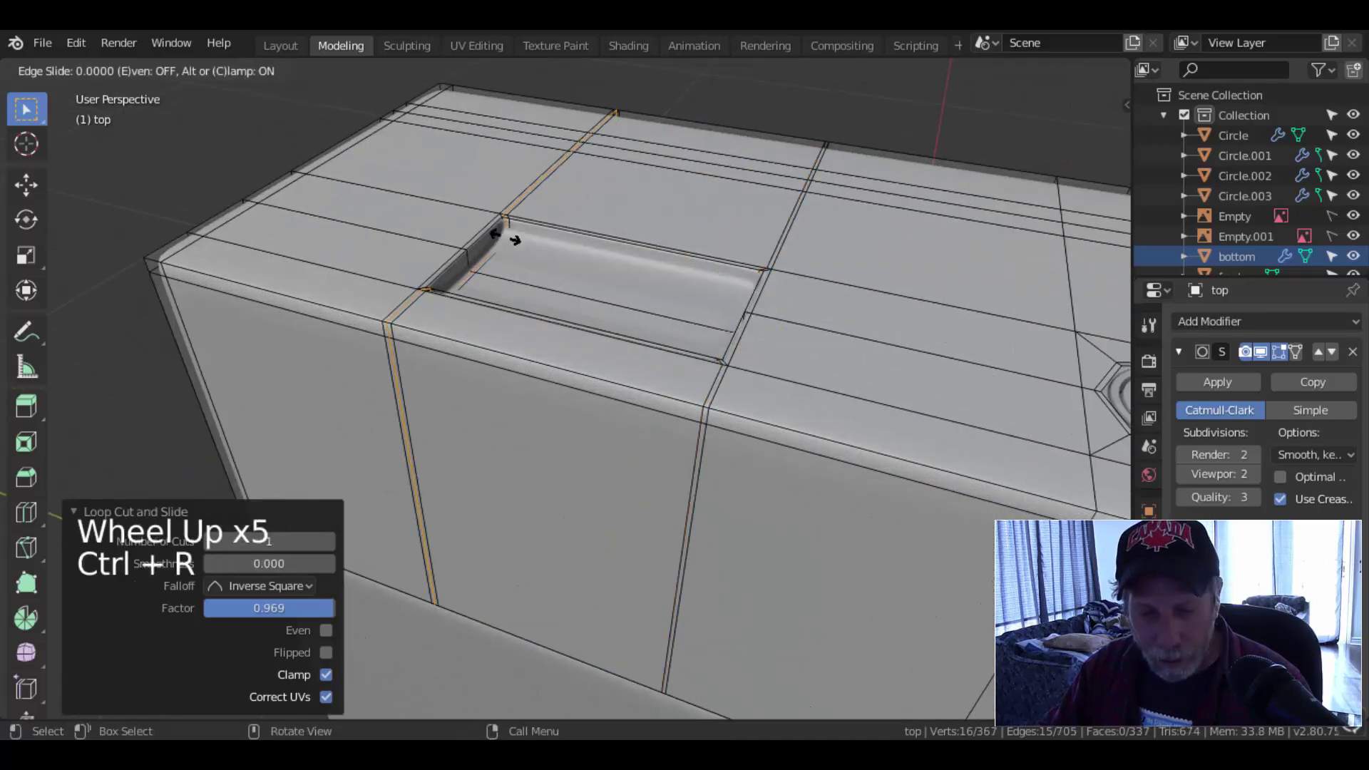
click(506, 238)
key(ctrl+z)
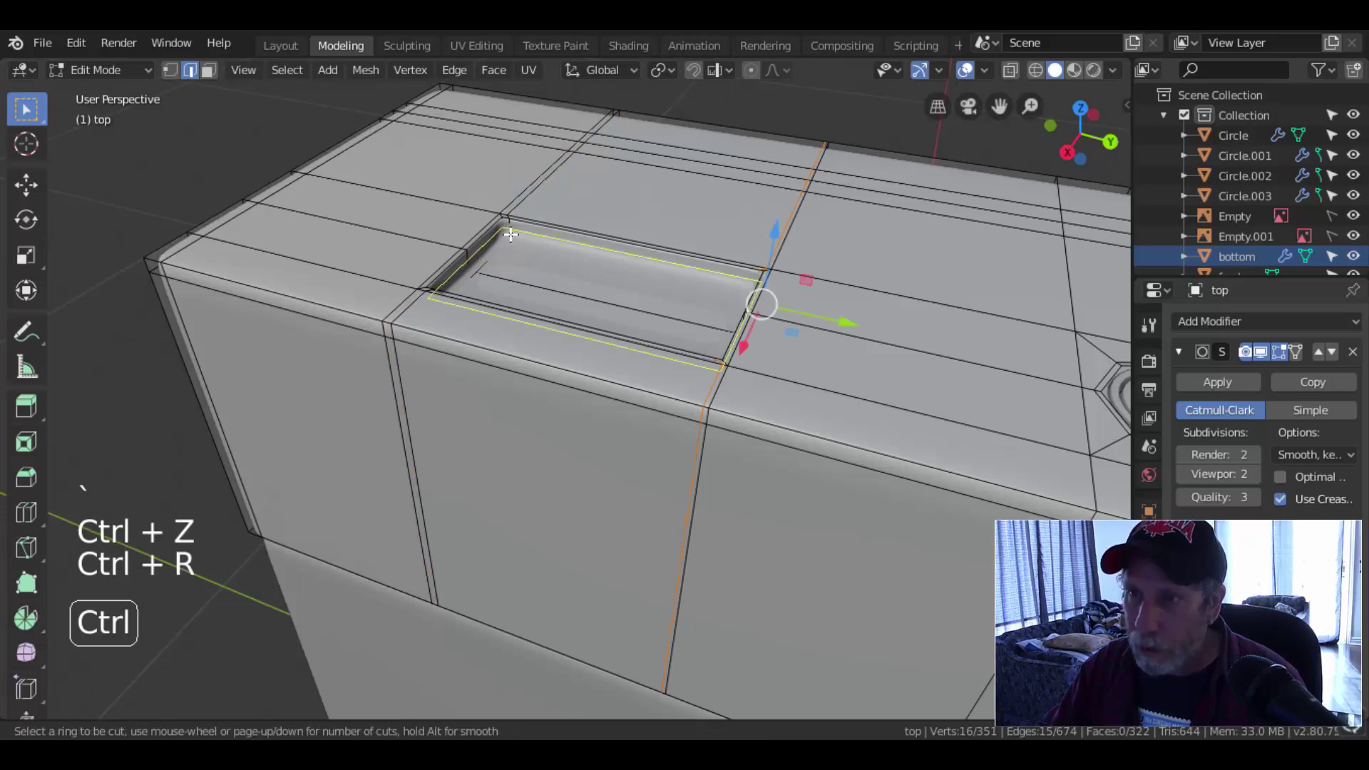
- Add two loop cuts around the recess's inner walls, slid to factor -1.000 at the floor and 0.545 towards the rim, and leave Edit Mode
click(512, 242)
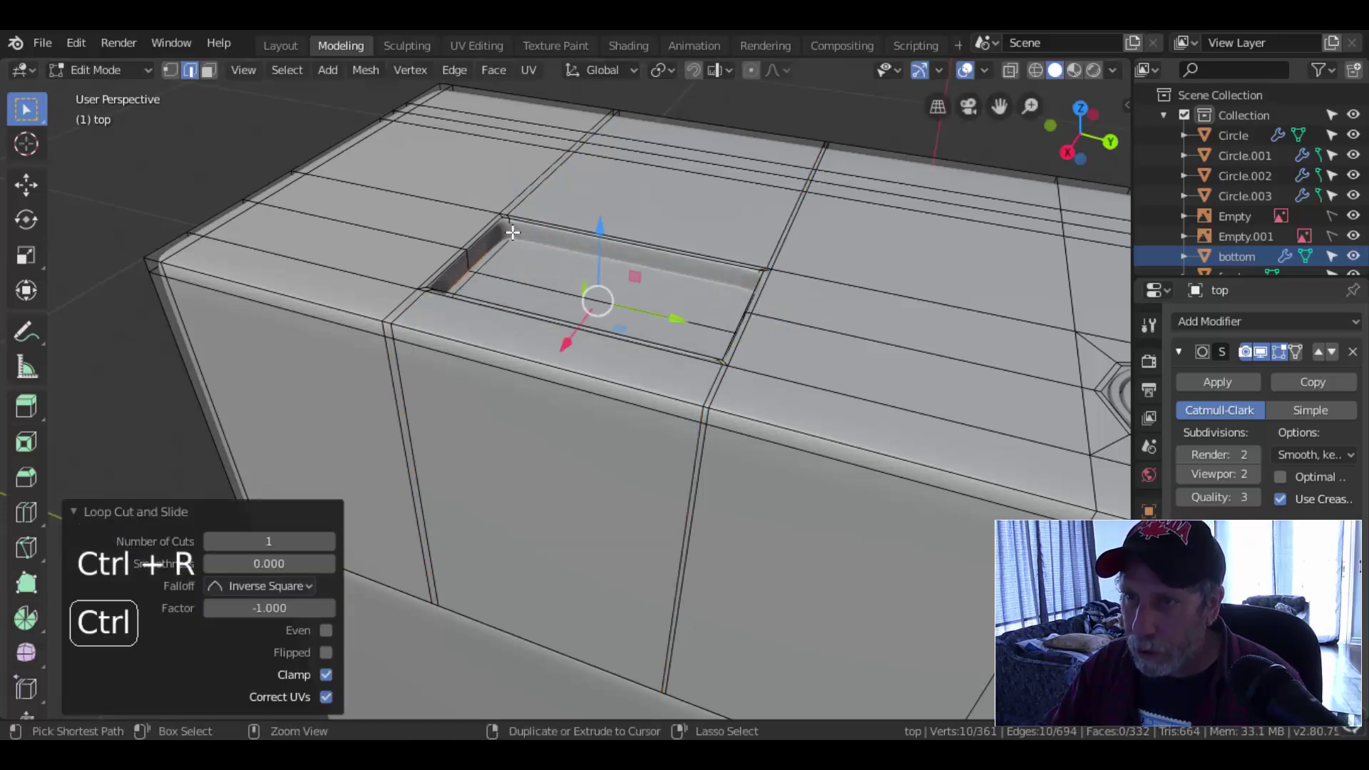
click(512, 232)
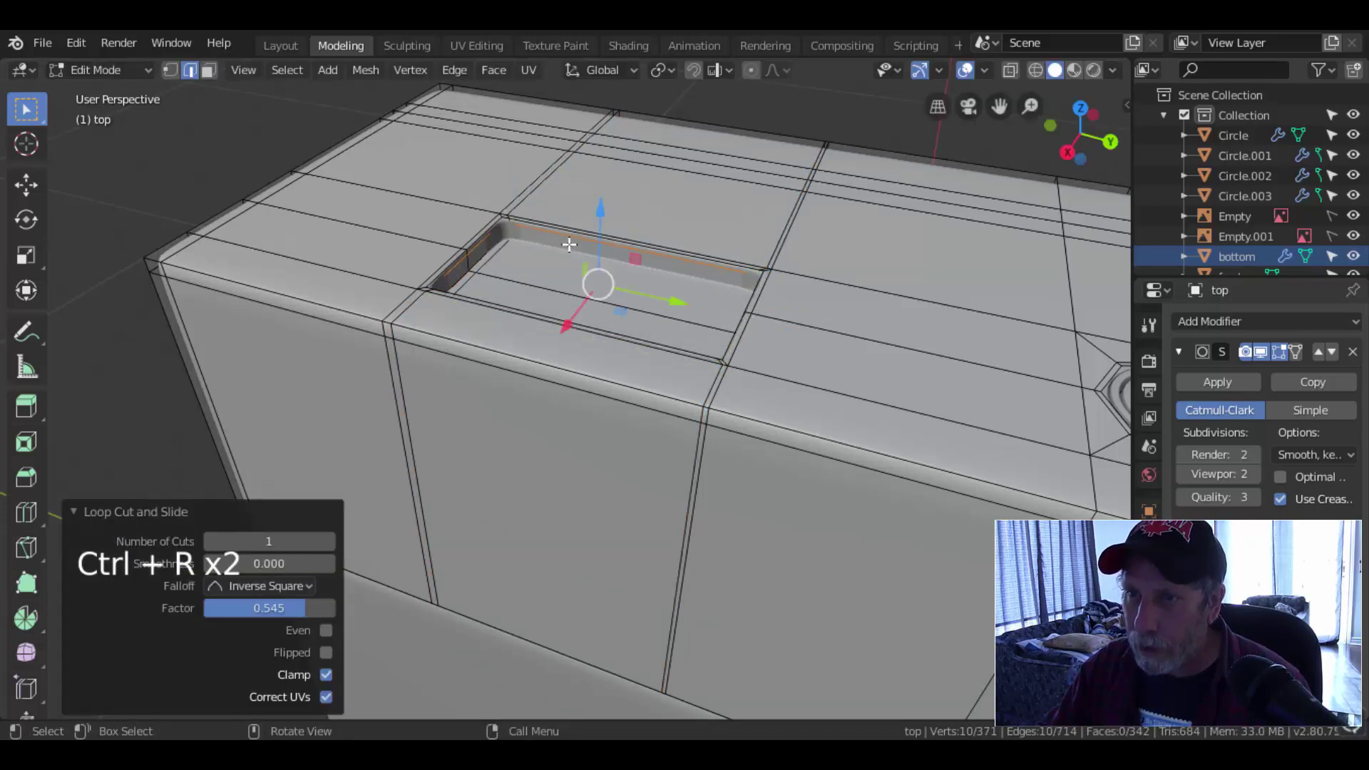
key(Tab)
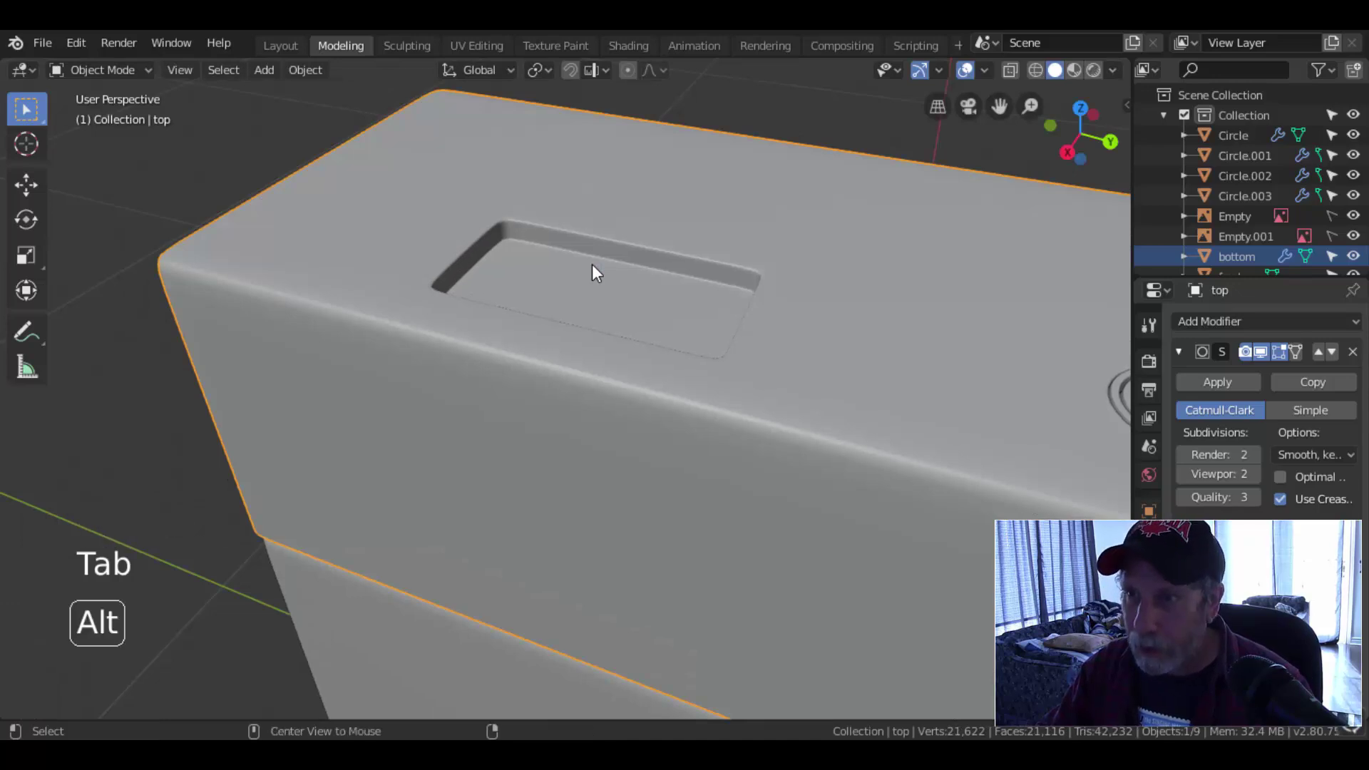
- Unhide the raised block and lower it slightly along Z into its recess
key(alt+h)
key(alt+a)
click(649, 256)
middle_drag(648, 257, 640, 198)
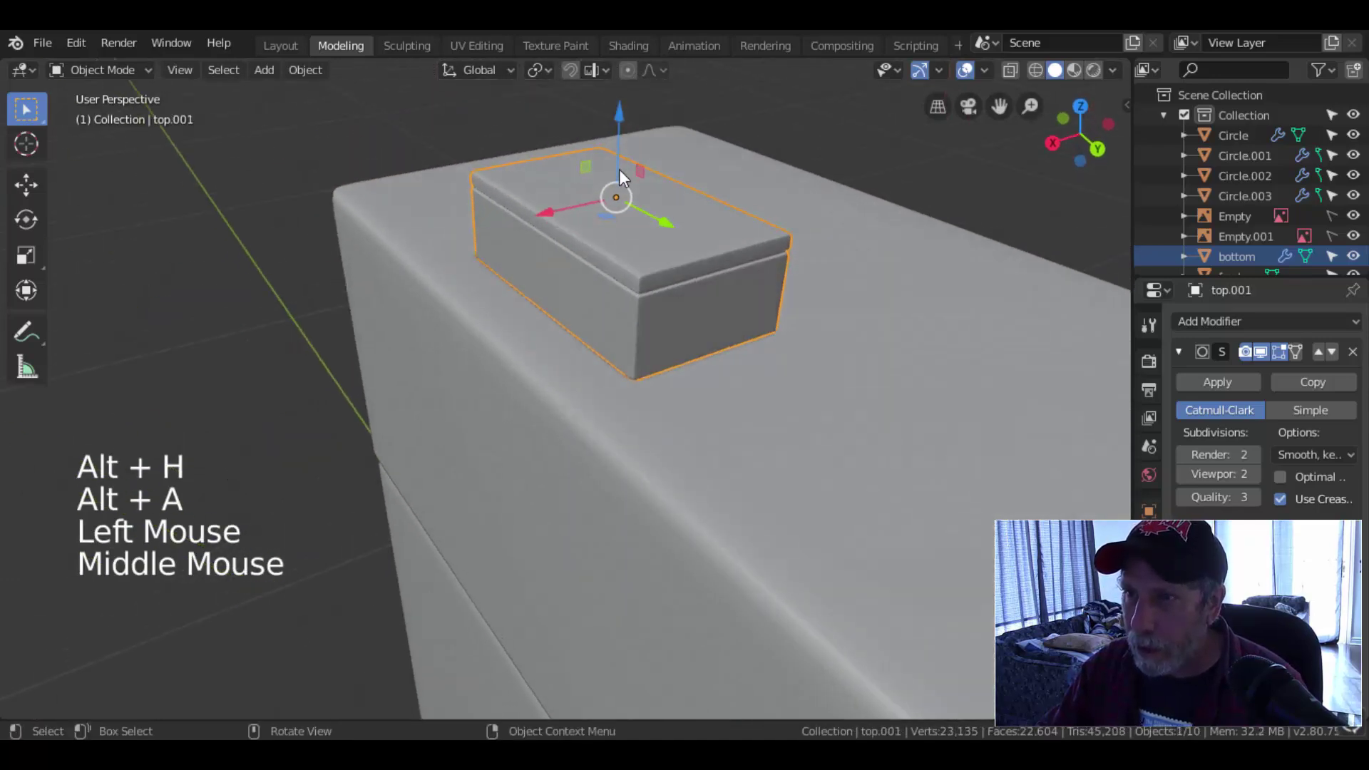
drag(619, 121, 622, 131)
- Scale the raised block's whole mesh to 0.988 along Y and make it slightly narrower along X to leave a gap in the recess
middle_drag(673, 237, 856, 339)
key(Tab)
key(a)
middle_drag(770, 329, 843, 360)
click(815, 317)
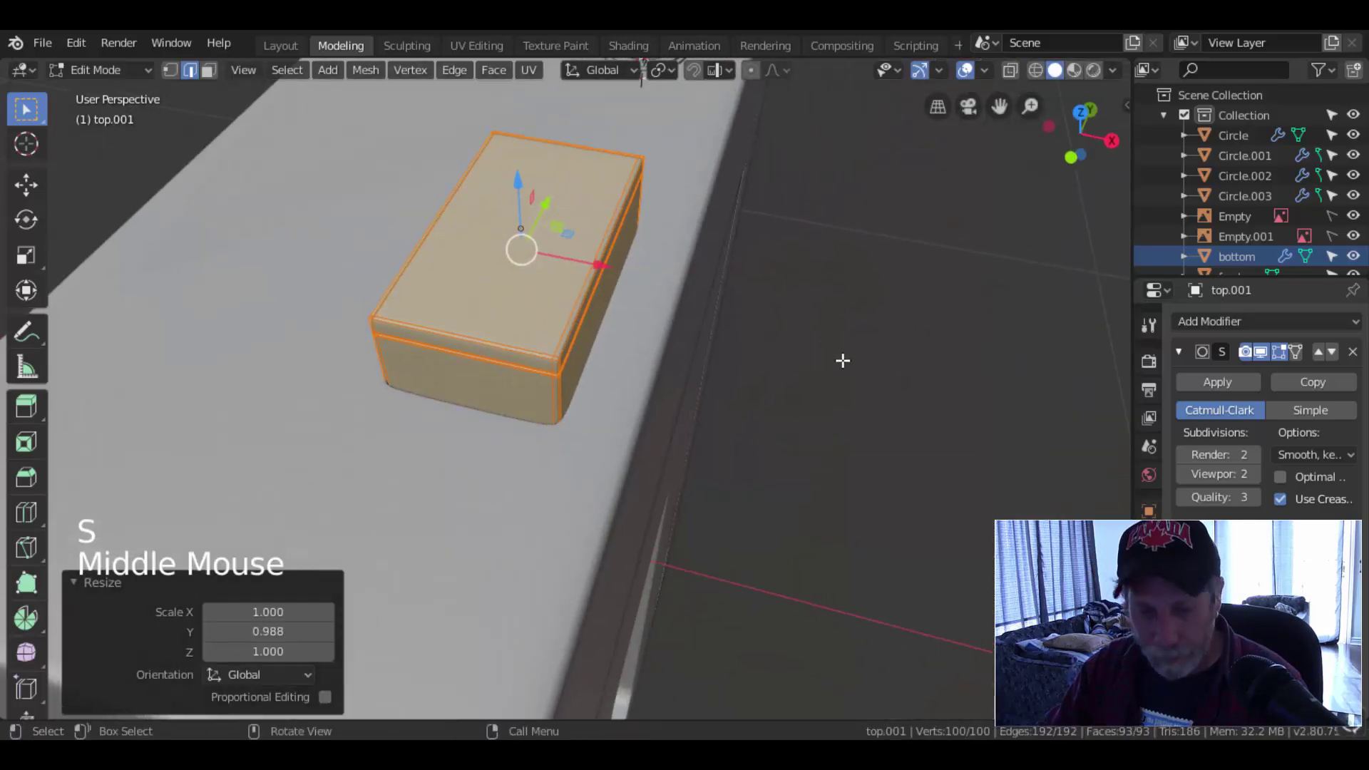
key(s)
key(x)
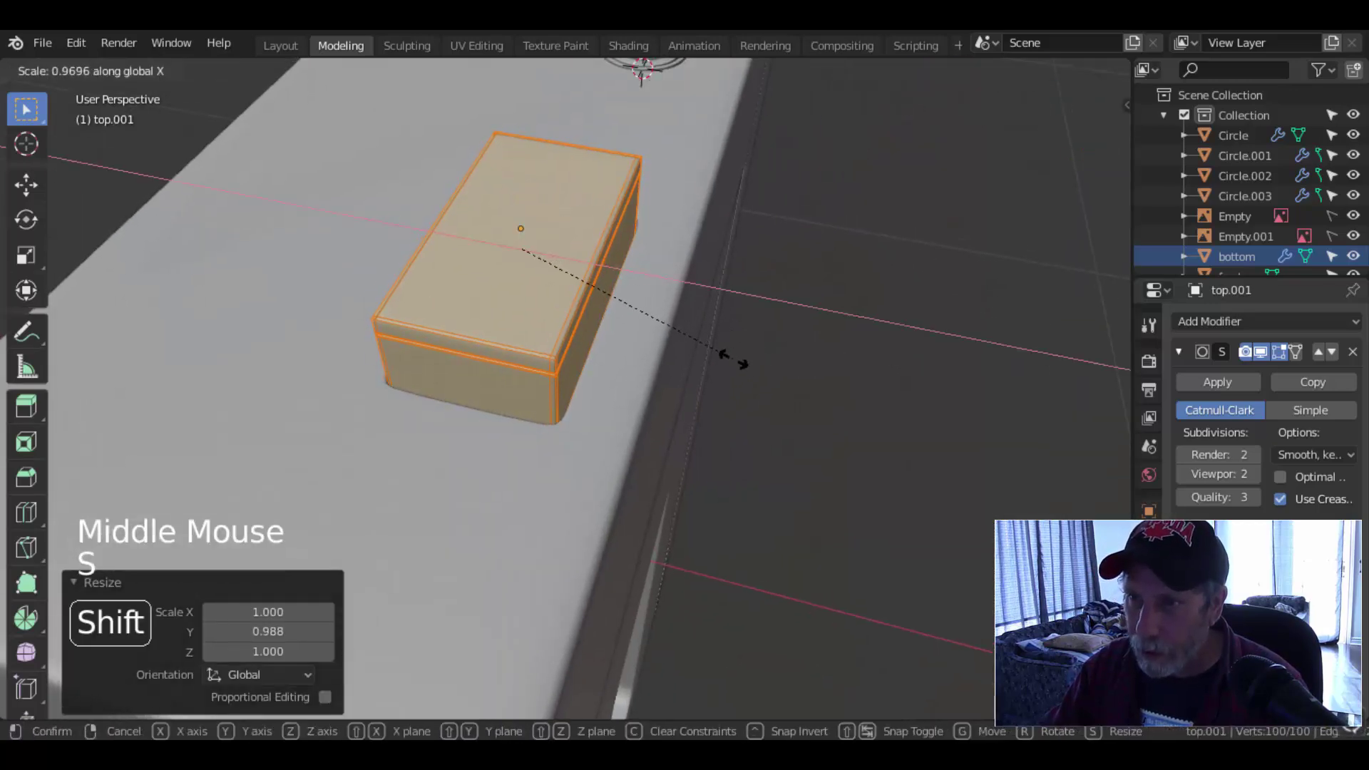
click(681, 344)
- Lower the block's mesh slightly further along Z, leave Edit Mode and clear the selection
middle_drag(679, 342, 657, 290)
scroll(613, 200, down, 2)
drag(583, 171, 582, 175)
key(alt+a)
key(Tab)
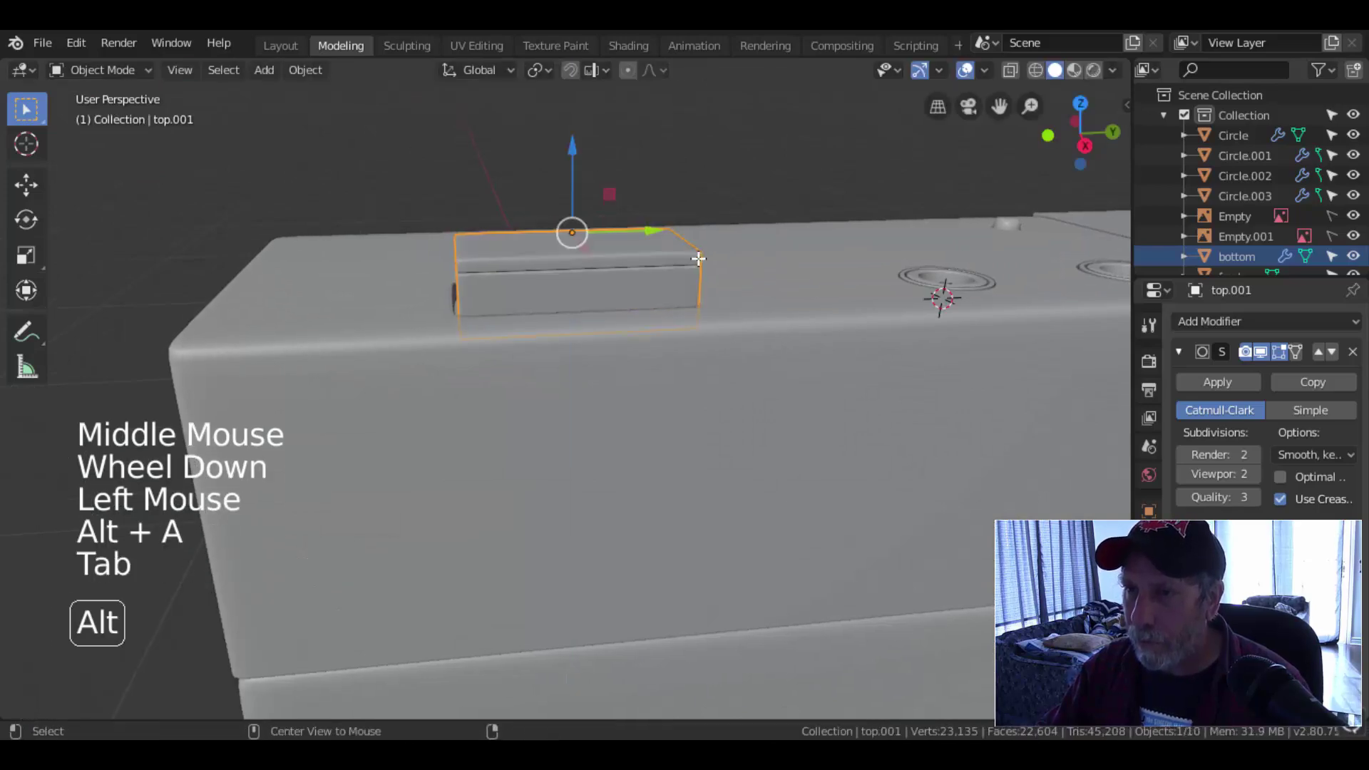
key(alt+a)
- Open the viewport shading options with the whole Walkman body in view
scroll(748, 263, down, 4)
middle_drag(749, 264, 649, 375)
scroll(691, 318, down, 3)
scroll(602, 296, down, 2)
middle_drag(649, 375, 722, 322)
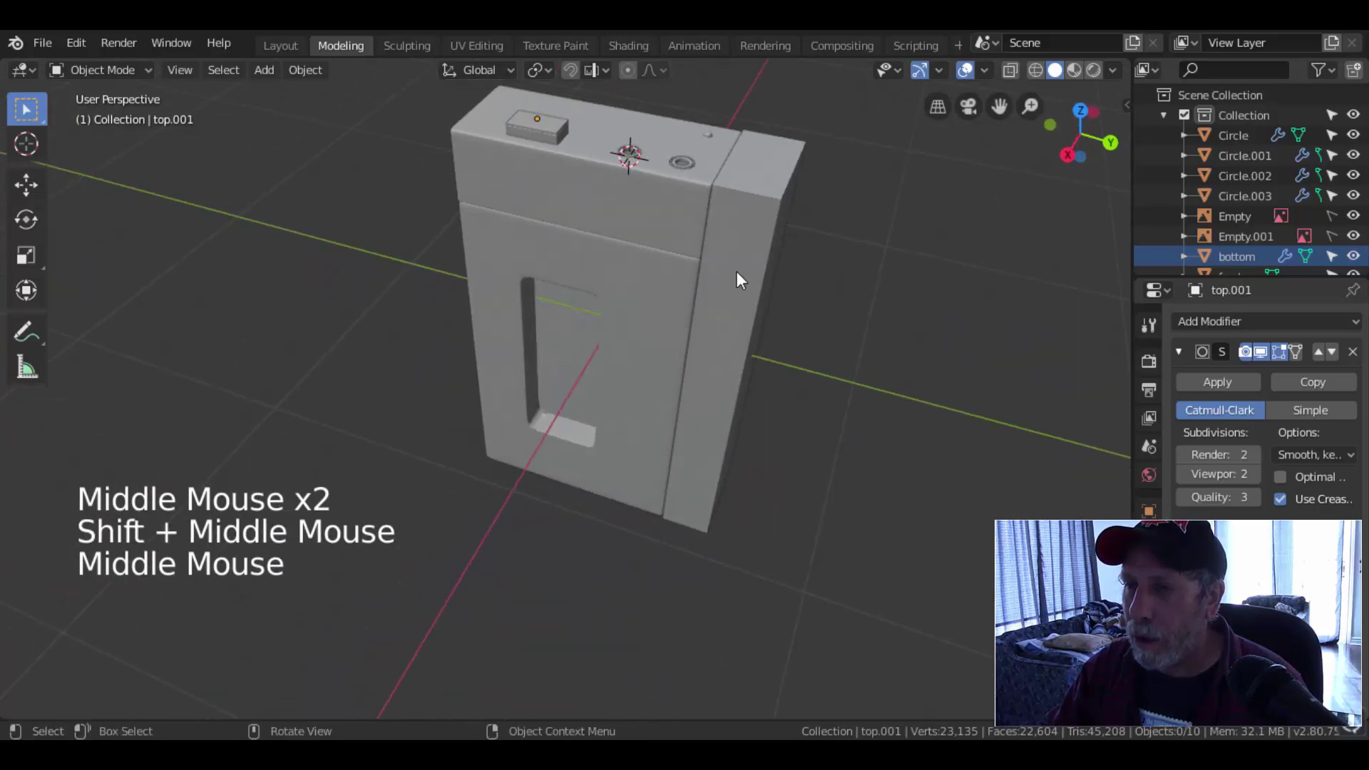
click(1112, 70)
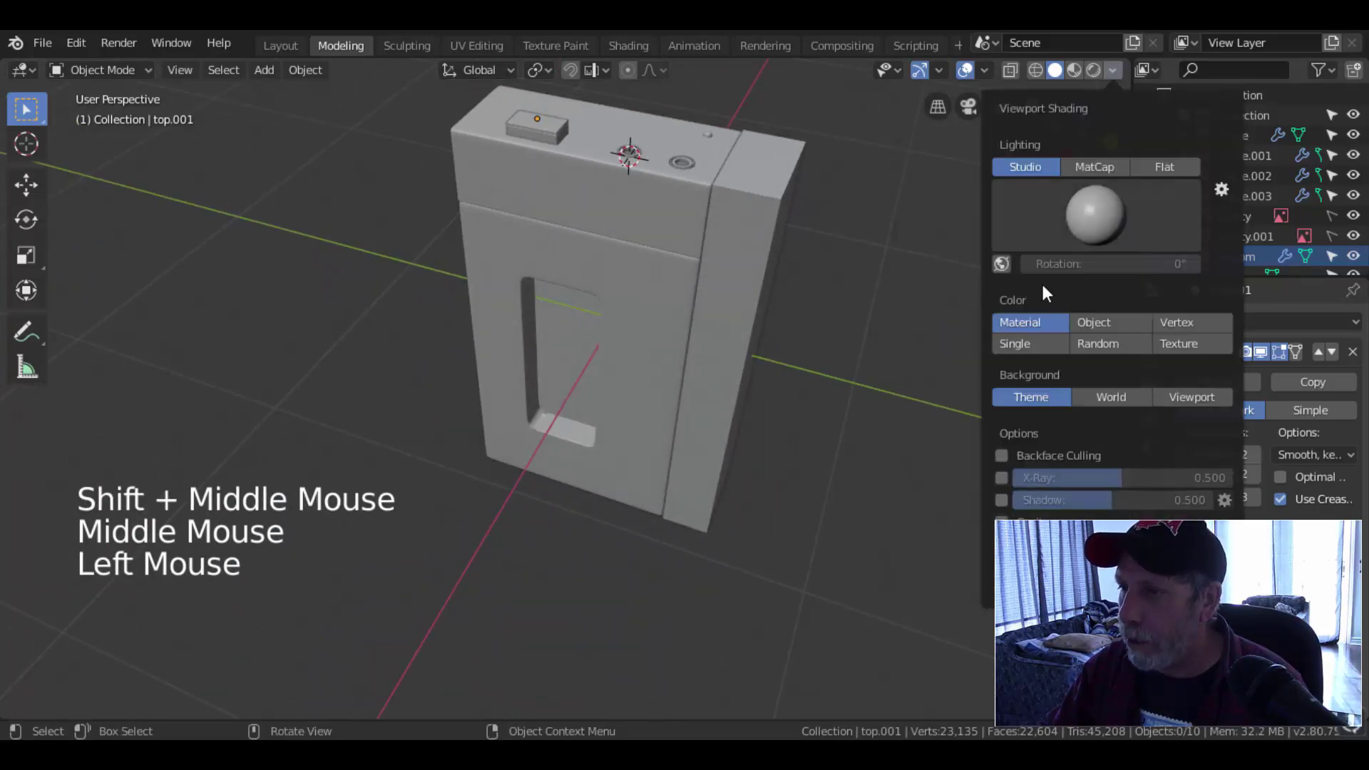
- Examine the whole Walkman body from above, below and the front, checking its edges and seams
mouse_move(706, 314)
middle_down()
mouse_move(829, 319)
mouse_move(789, 356)
mouse_move(728, 278)
mouse_move(975, 245)
mouse_move(40, 251)
mouse_move(1039, 297)
mouse_move(883, 339)
mouse_move(792, 406)
mouse_move(569, 446)
middle_up()
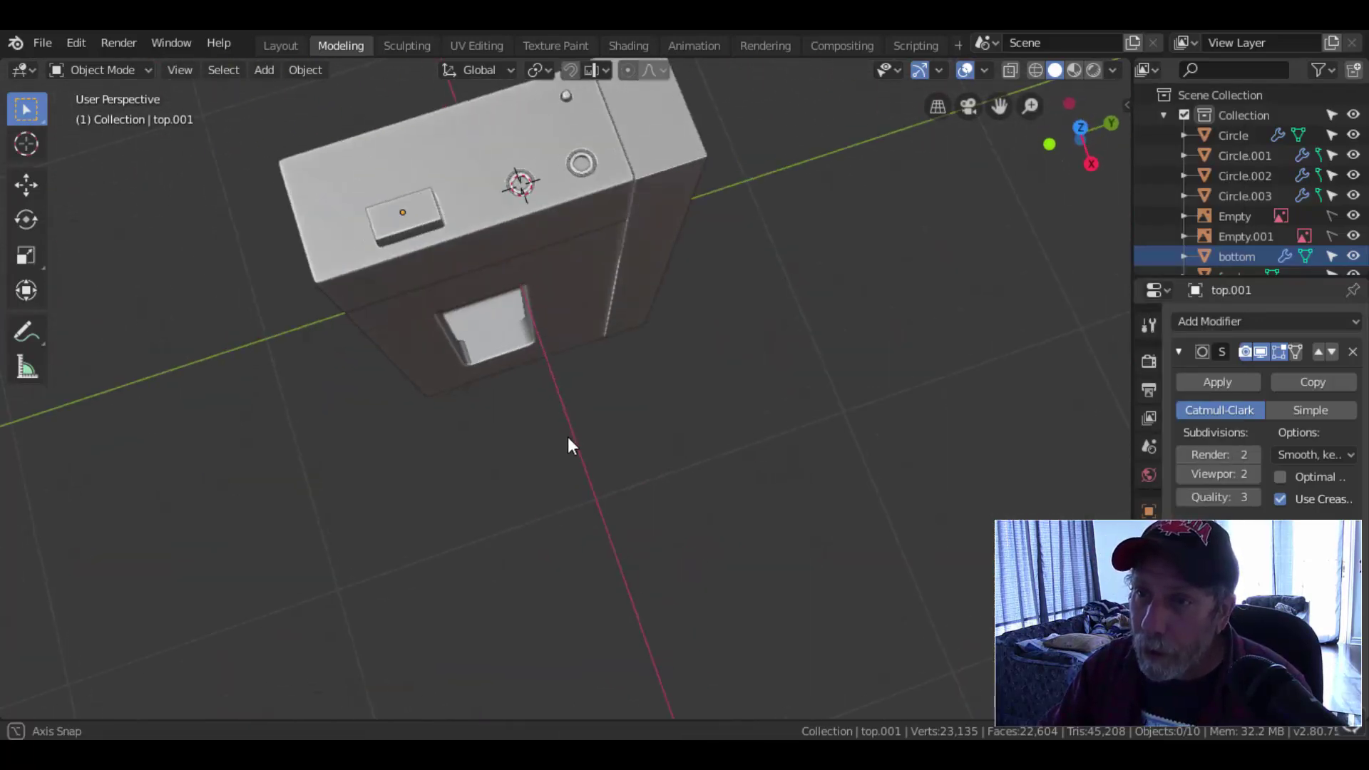
scroll(571, 399, up, 2)
shift+middle_drag(610, 207, 504, 493)
scroll(613, 399, down, 2)
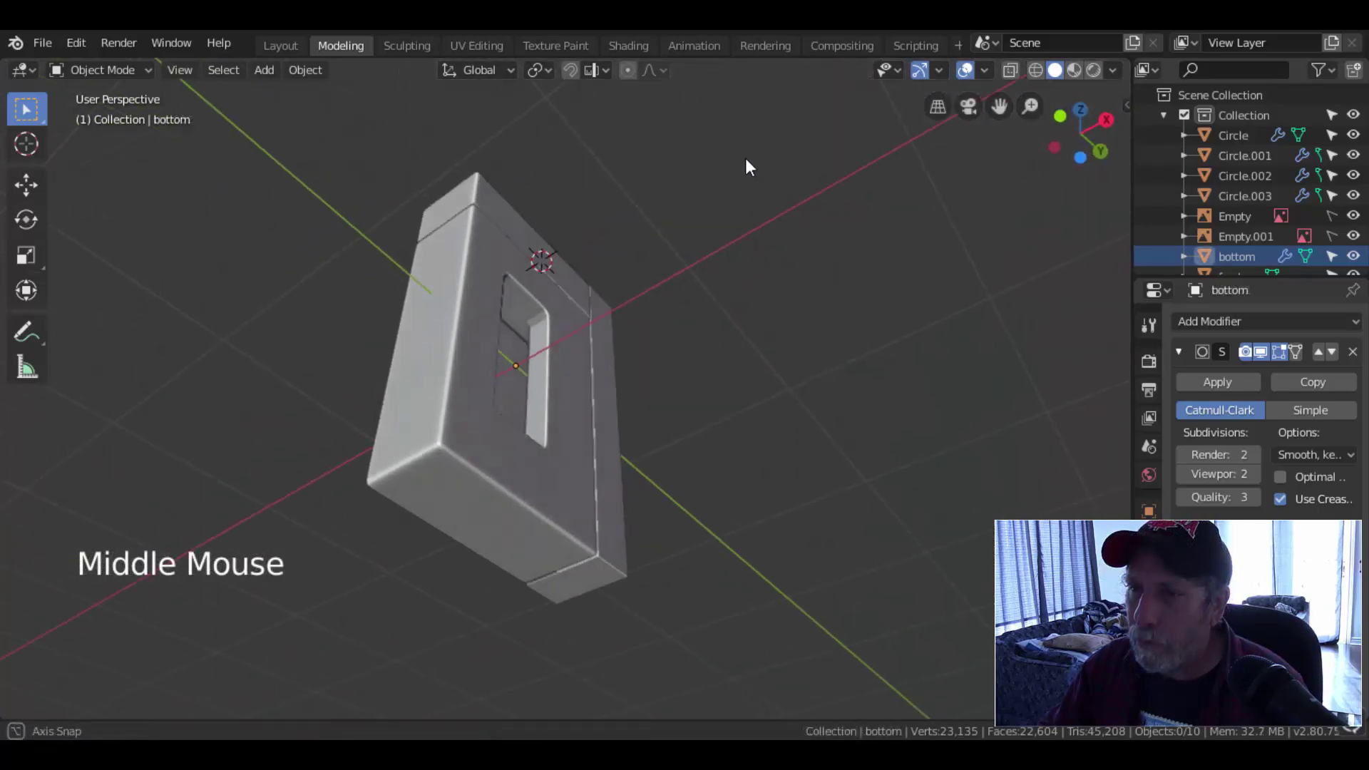
middle_drag(746, 163, 590, 361)
scroll(602, 302, down, 2)
shift+middle_drag(602, 302, 791, 395)
scroll(674, 390, up, 2)
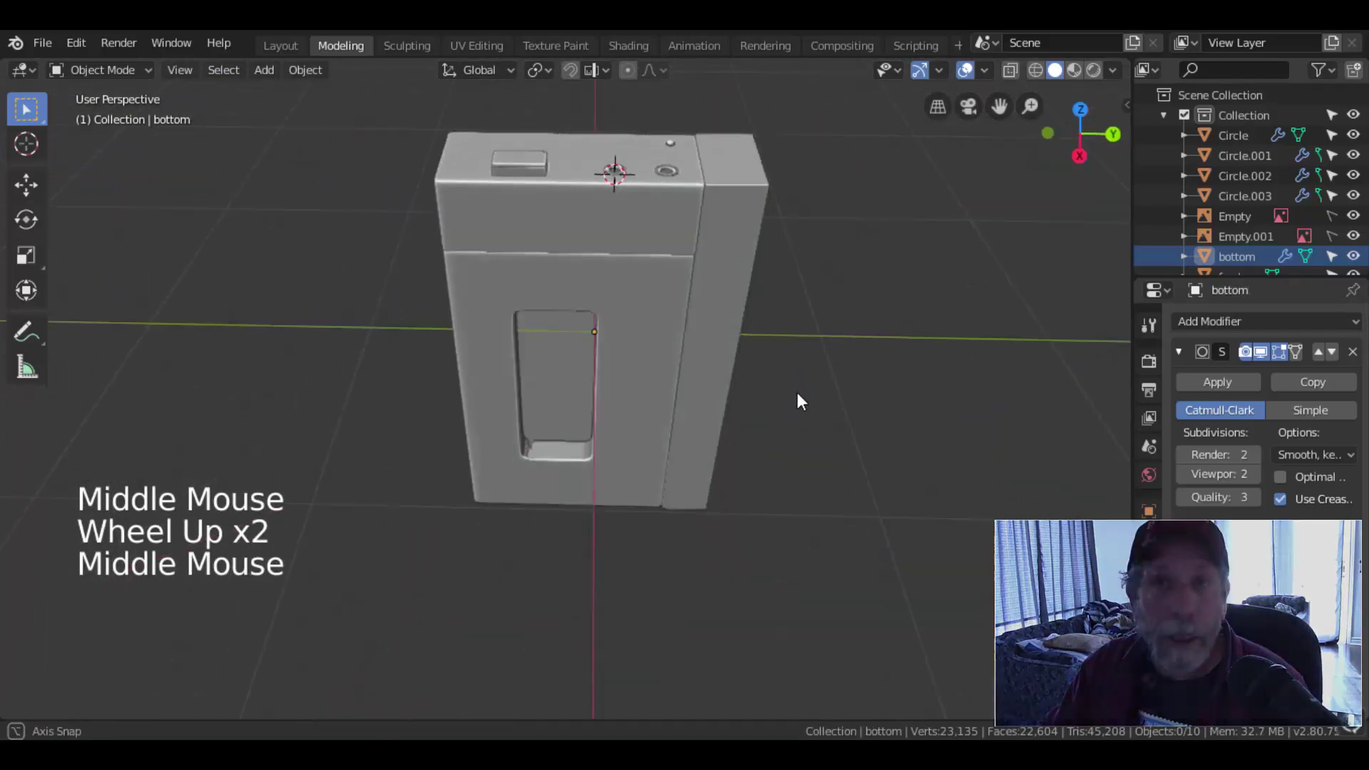